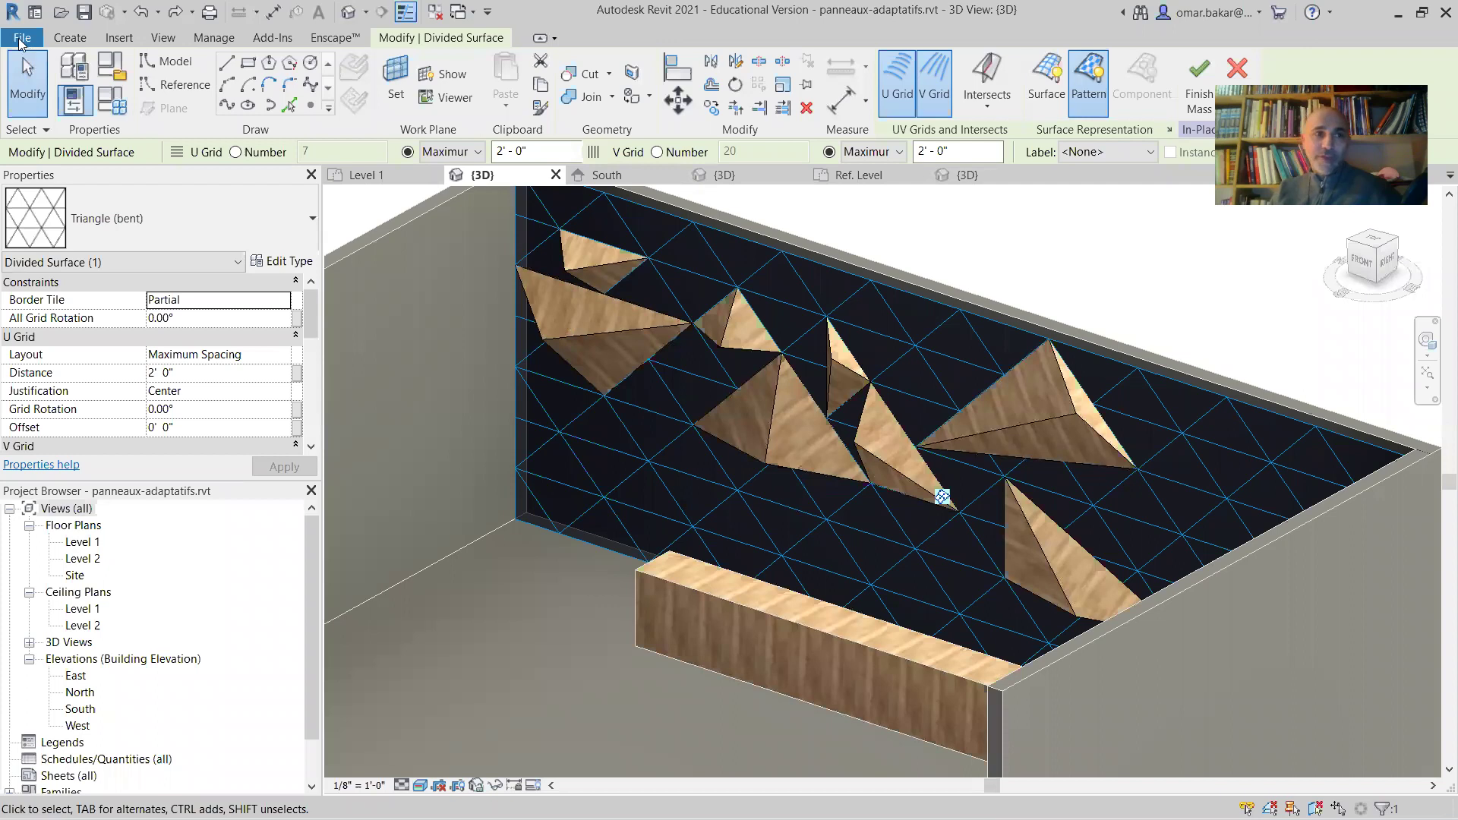
Create a new family from the Curtain Panel Pattern Based.rft template in the English-Imperial folder
left_click(20, 42)
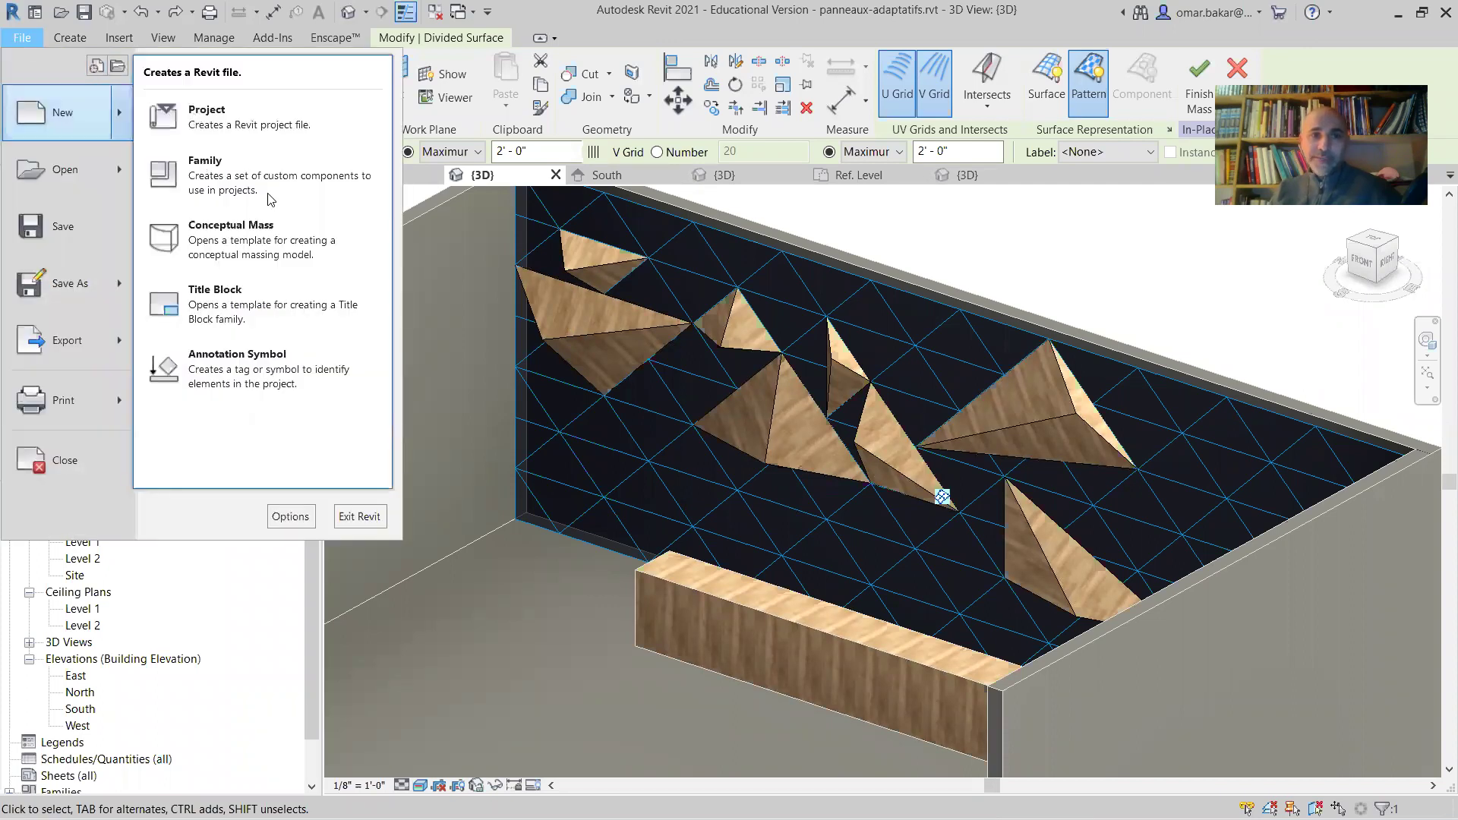
left_click(416, 273)
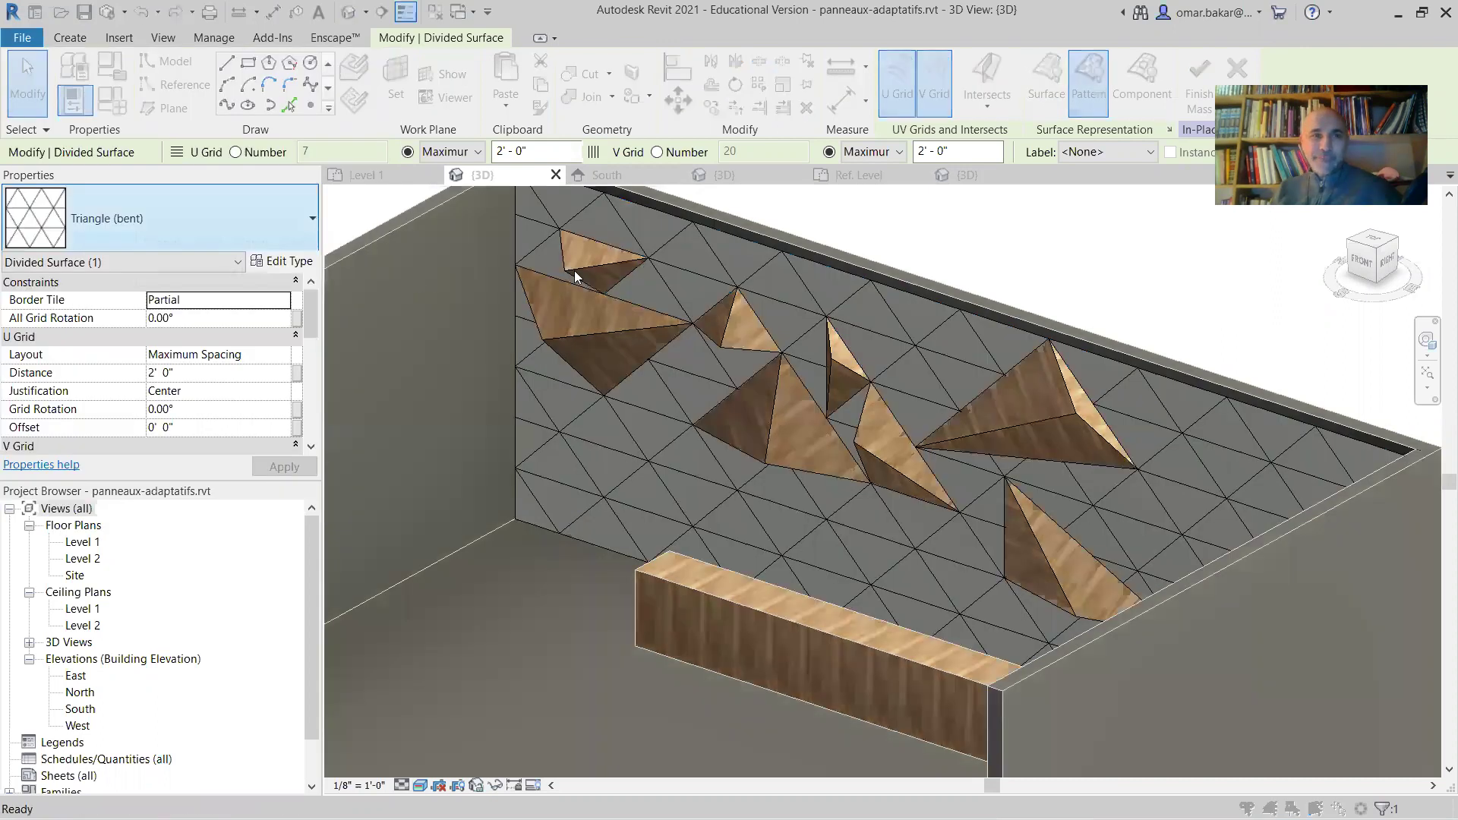
left_click(440, 163)
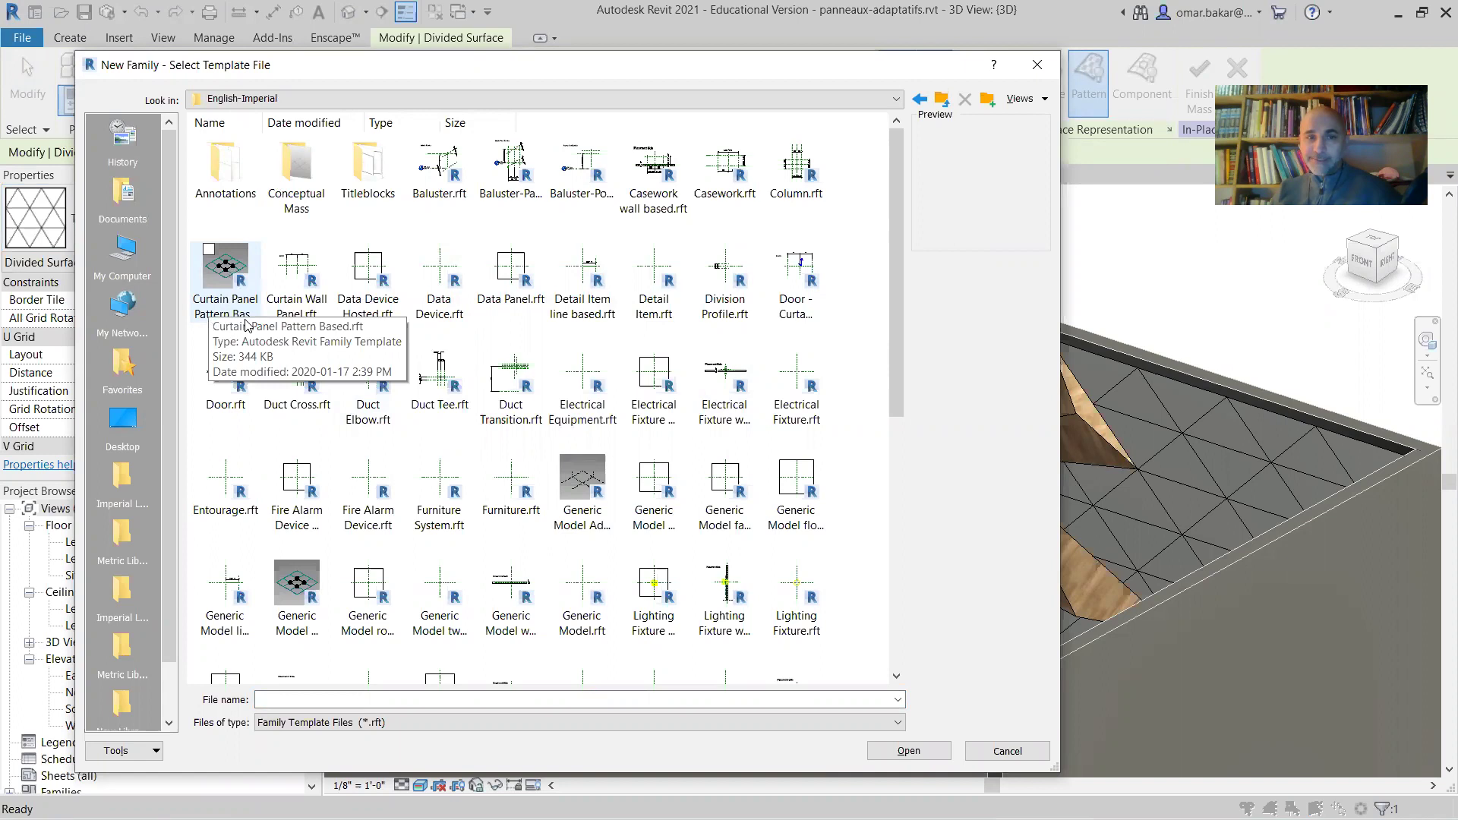
left_click(591, 524)
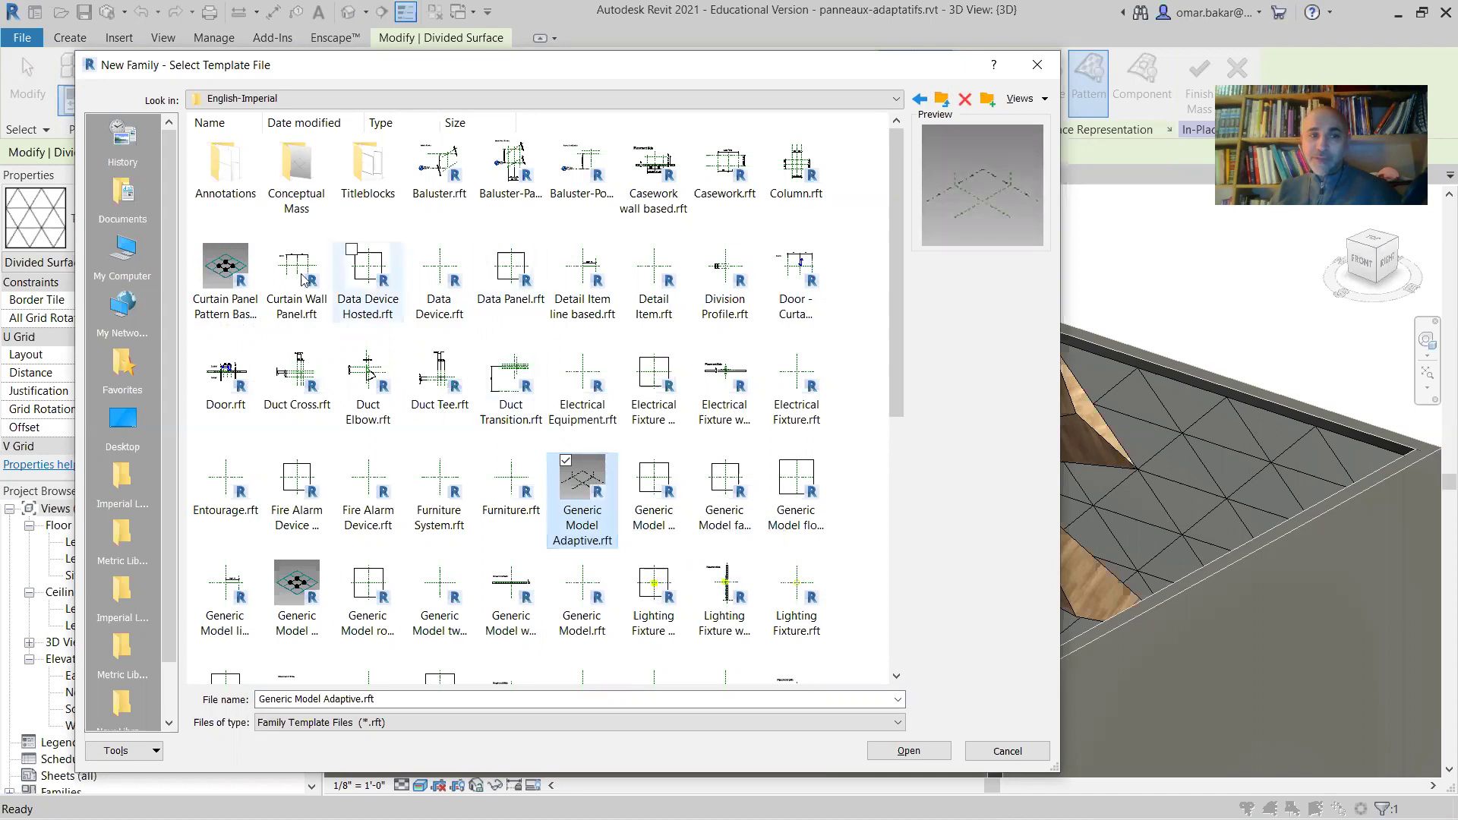
left_click(226, 265)
left_click(226, 267)
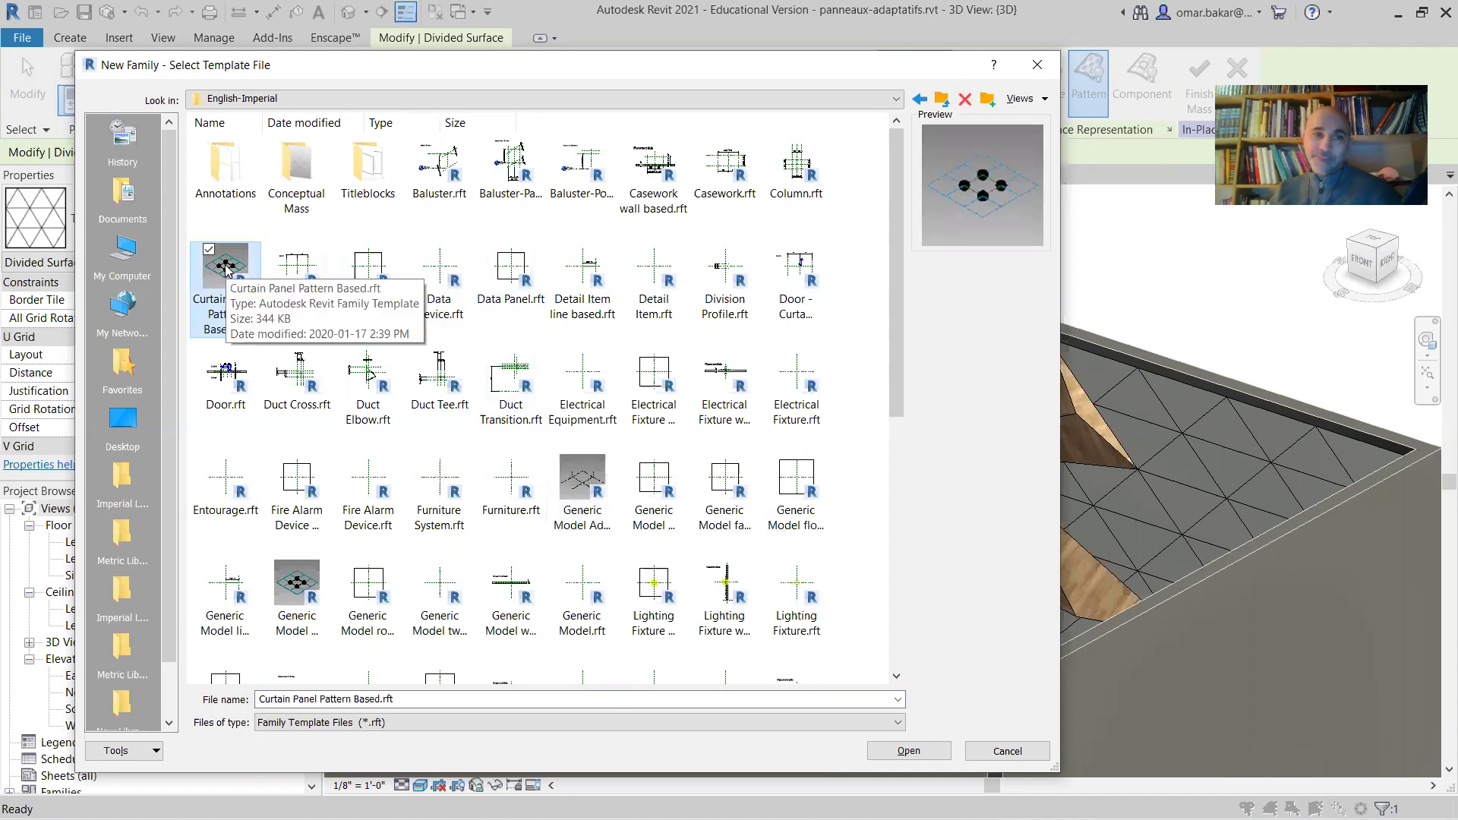
double_click(227, 268)
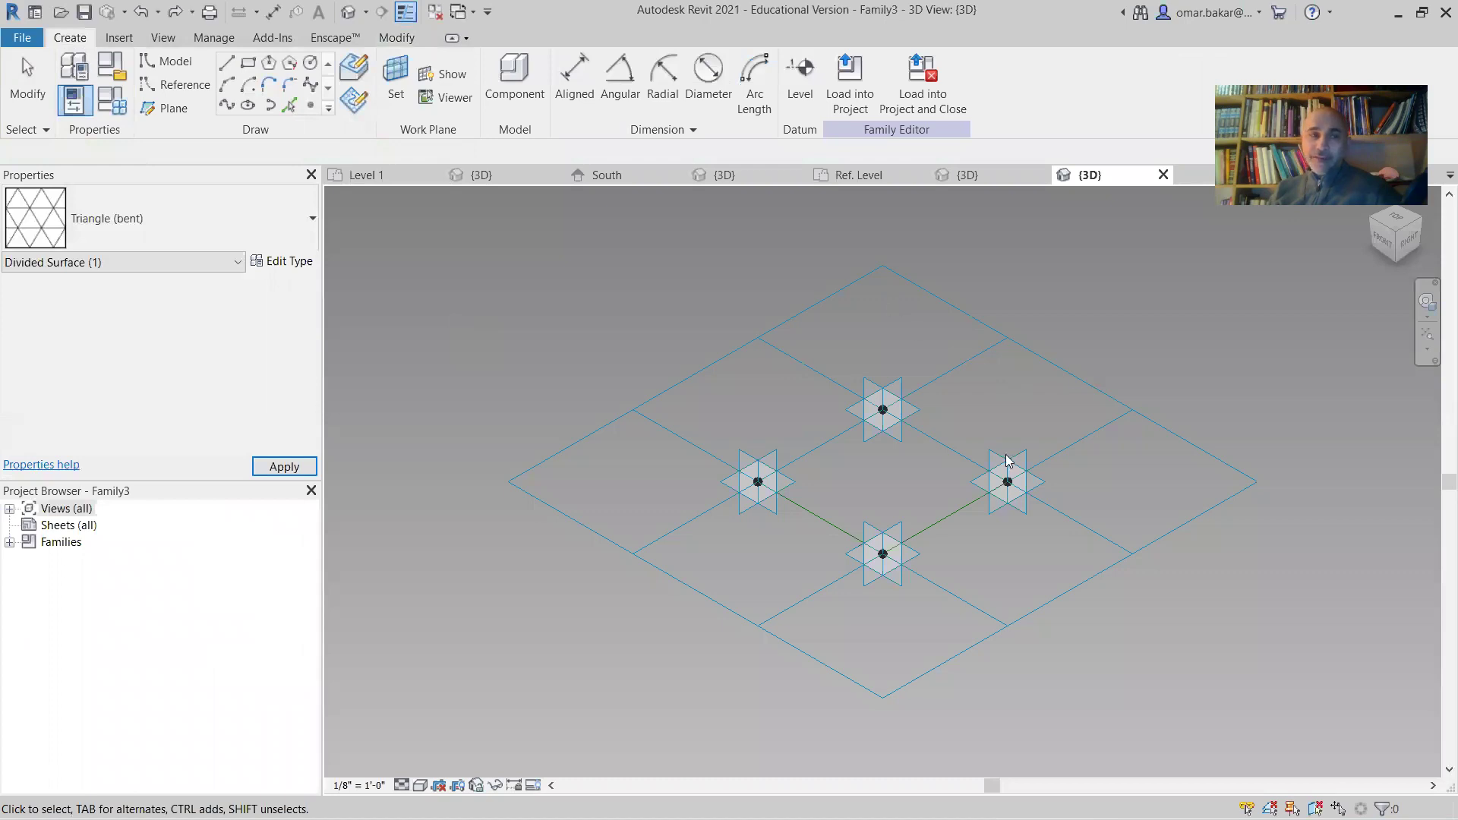
Change the tile pattern grid of the new curtain panel family to Triangle (bent)
middle_click_drag(1196, 626, 1119, 410, "shift")
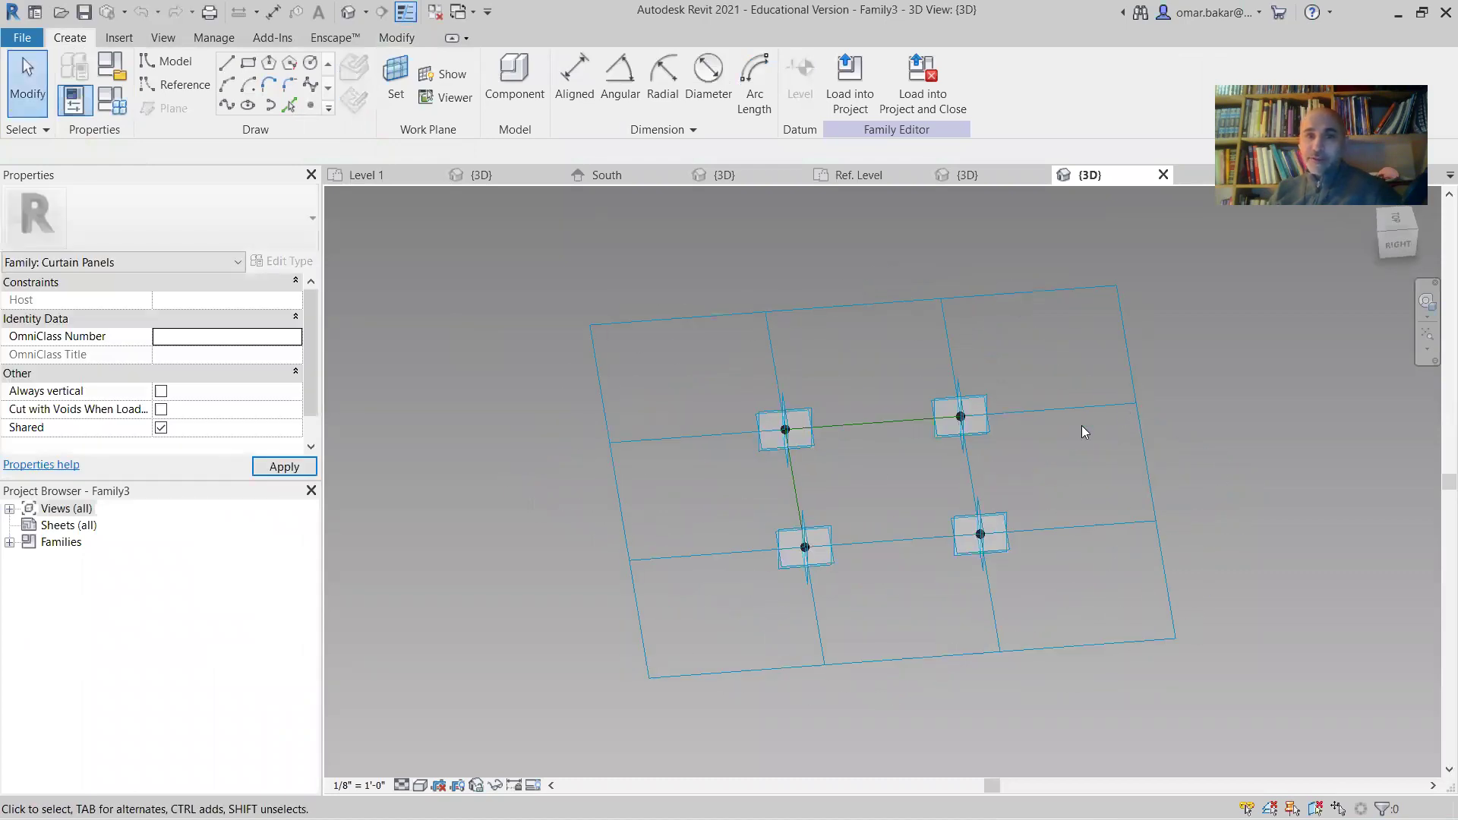
left_click(1144, 439)
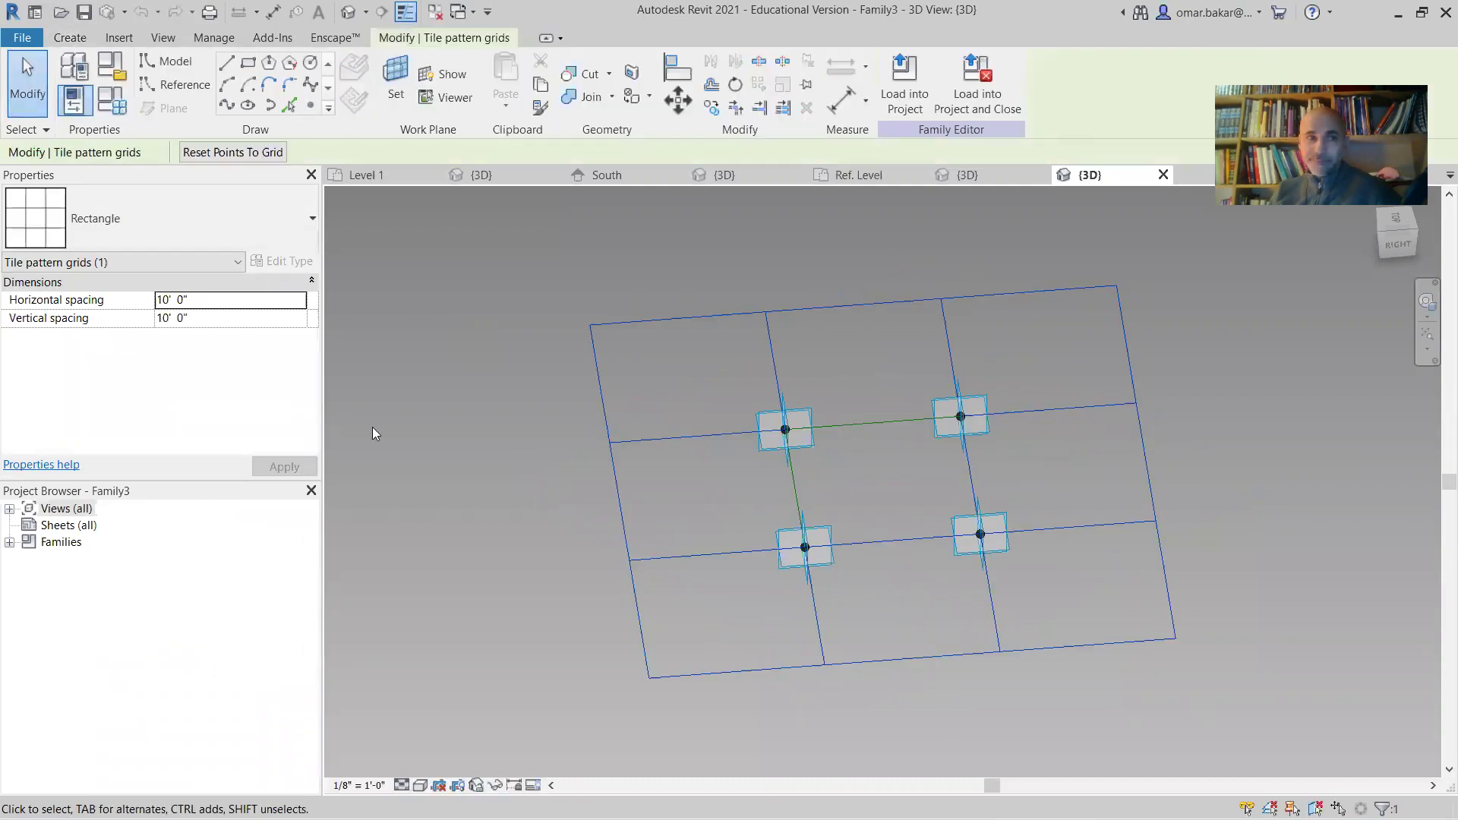
left_click(231, 240)
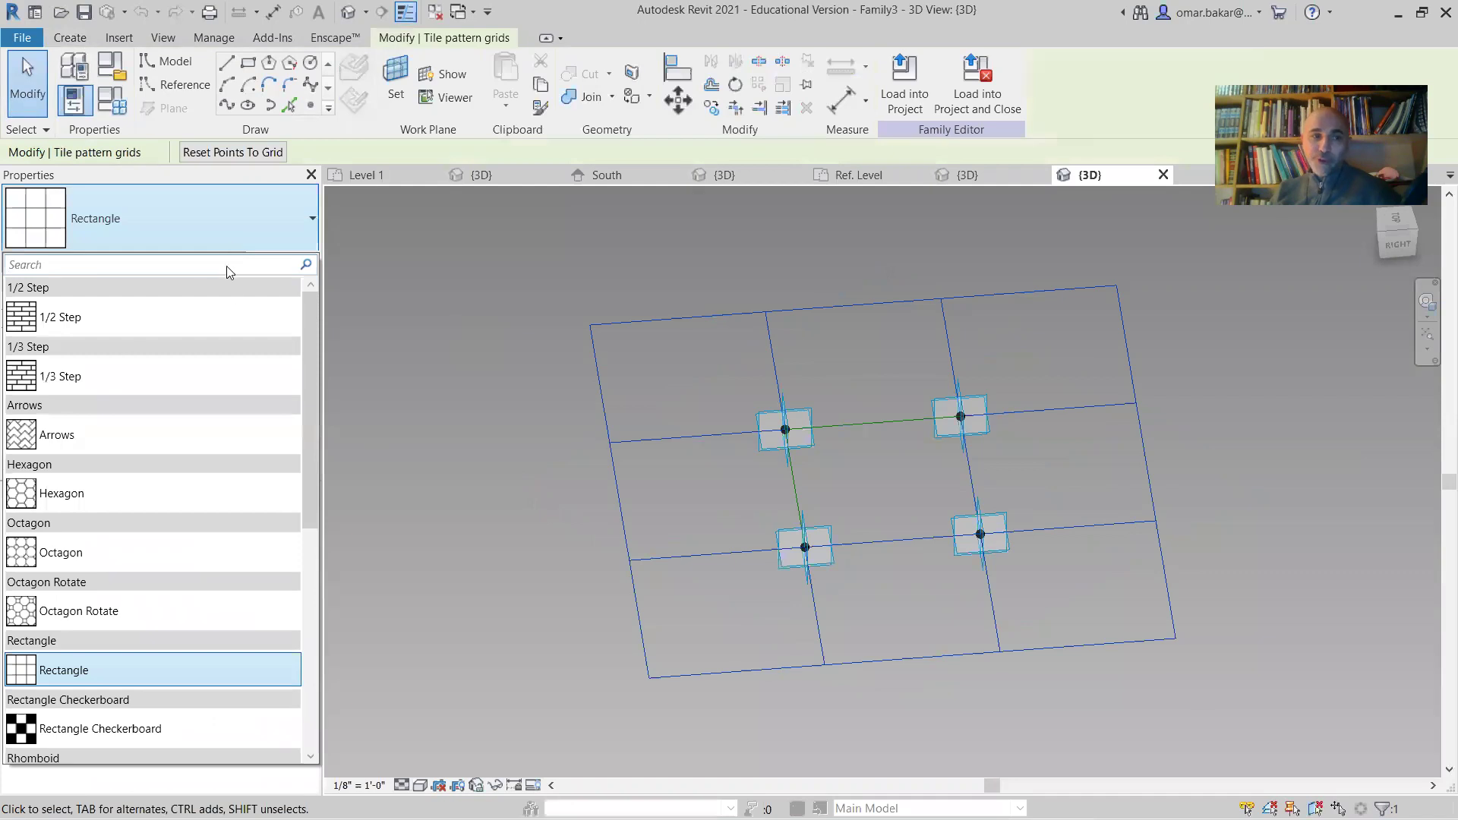
left_click_drag(311, 356, 305, 544)
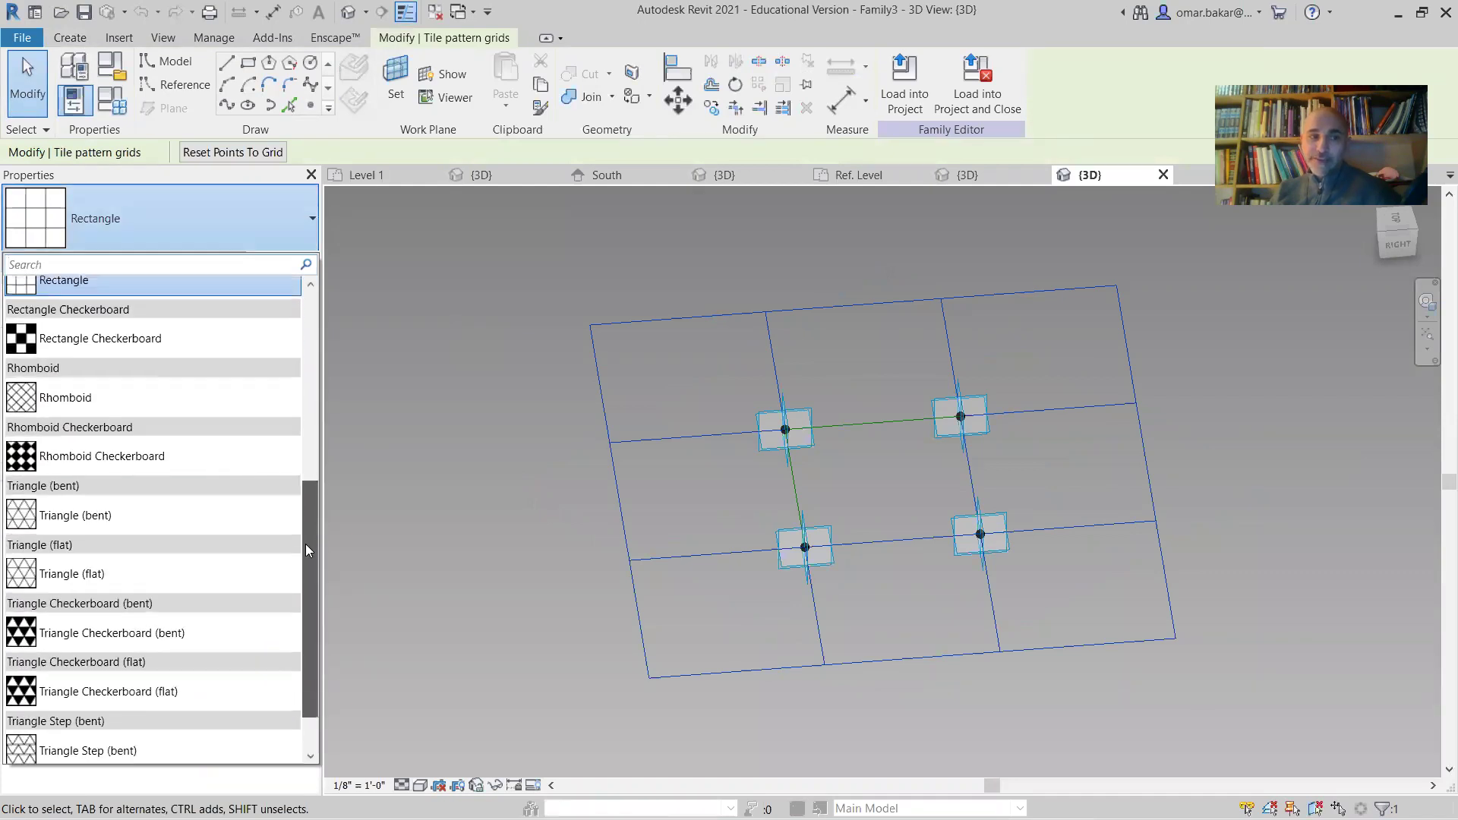
left_click(92, 518)
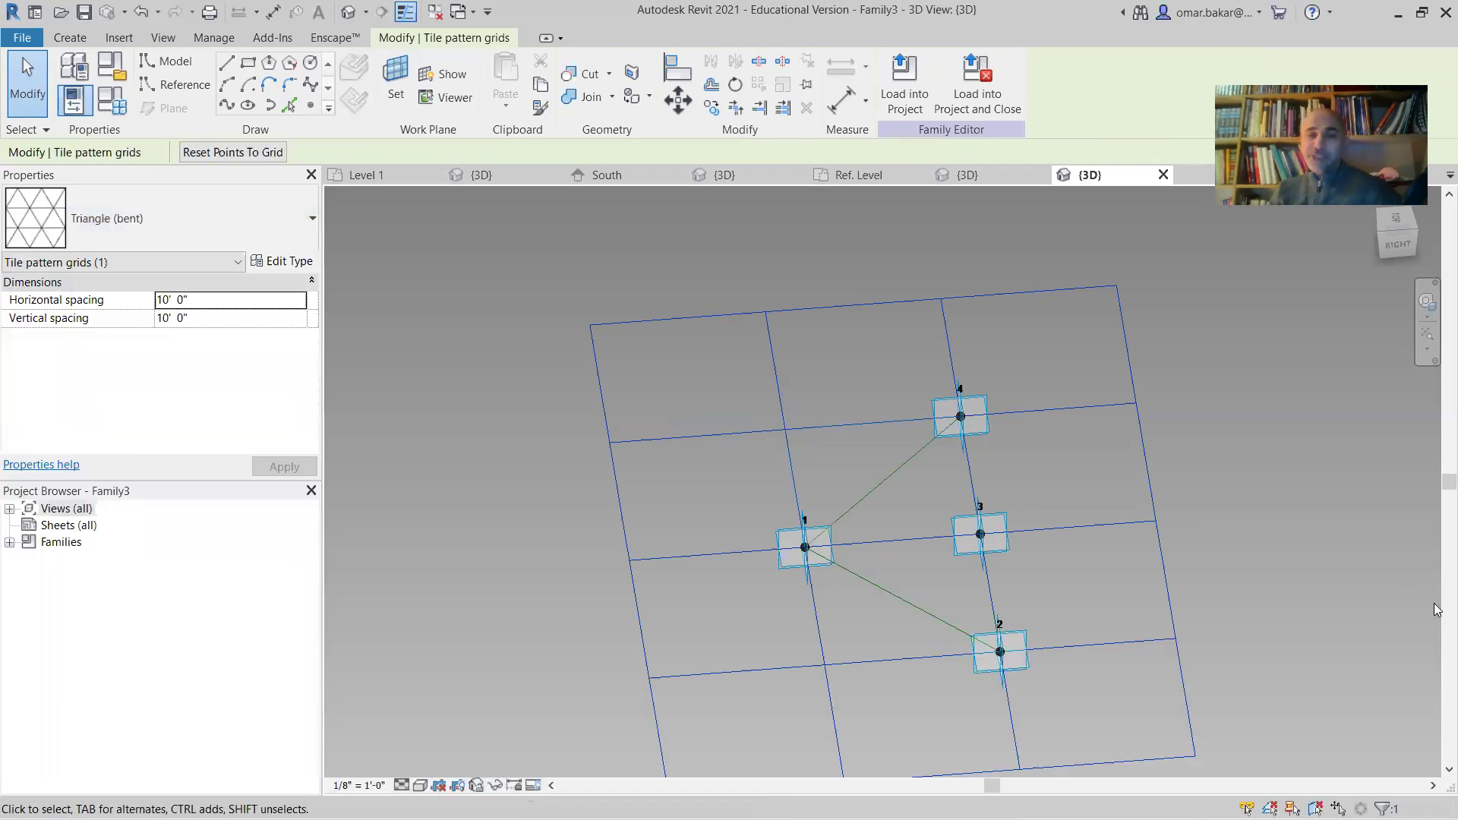
middle_click_drag(1243, 564, 927, 537, "shift")
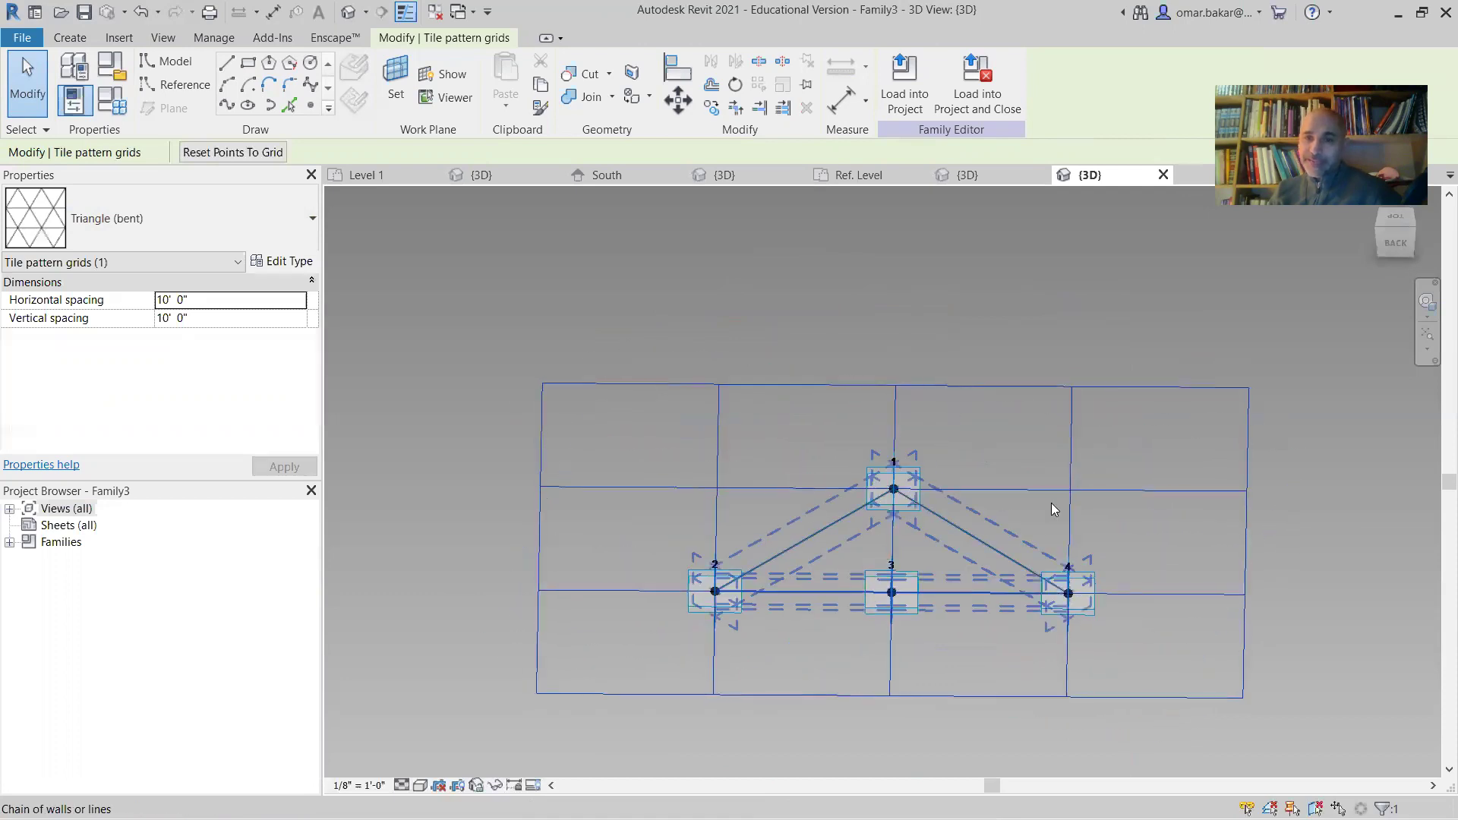
In the 3D view of panneaux-adaptatifs.rvt, change the wall's divided surface pattern to Triangle (flat)
left_click(472, 178)
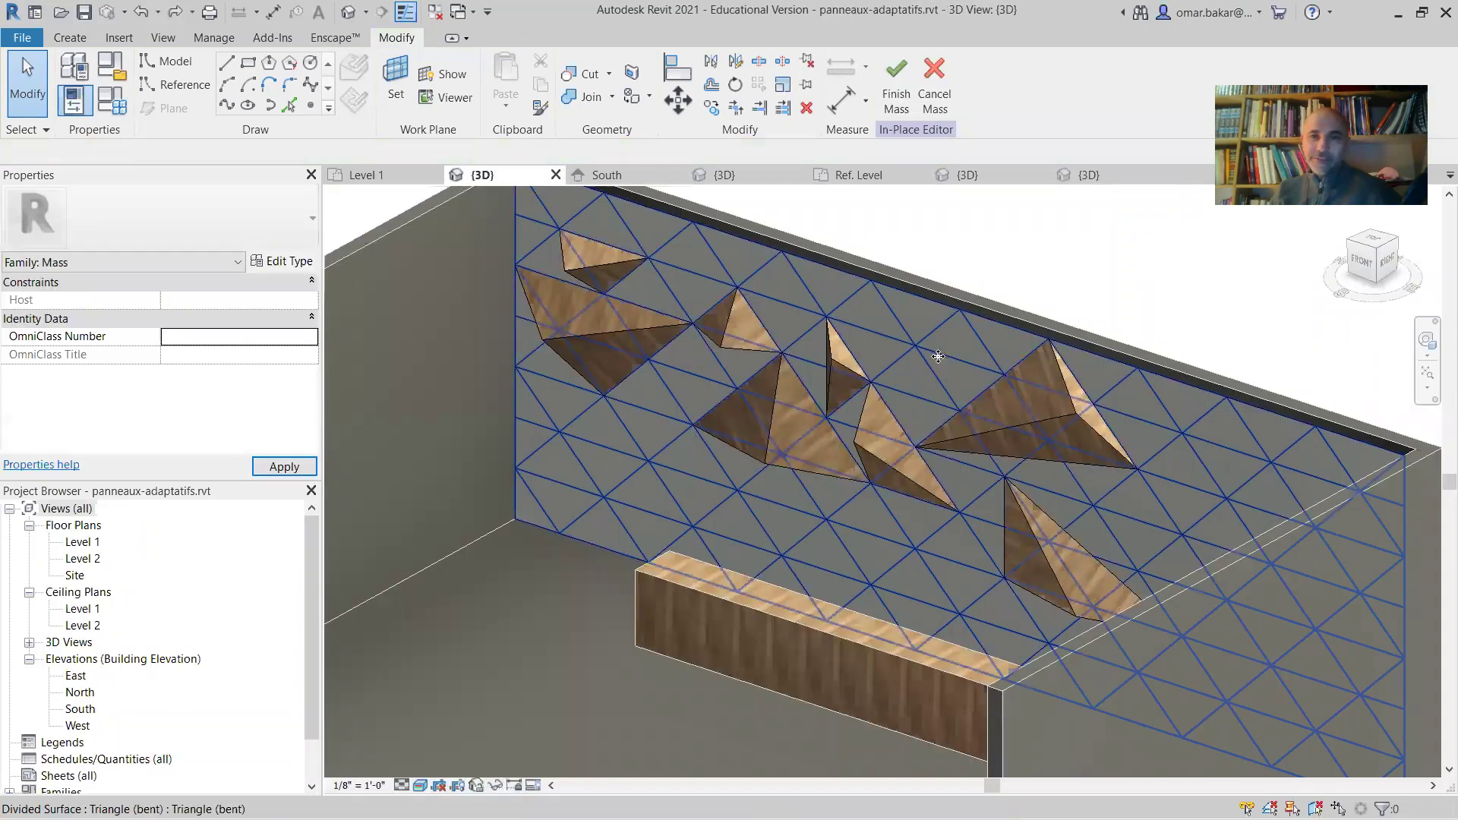
left_click(915, 367)
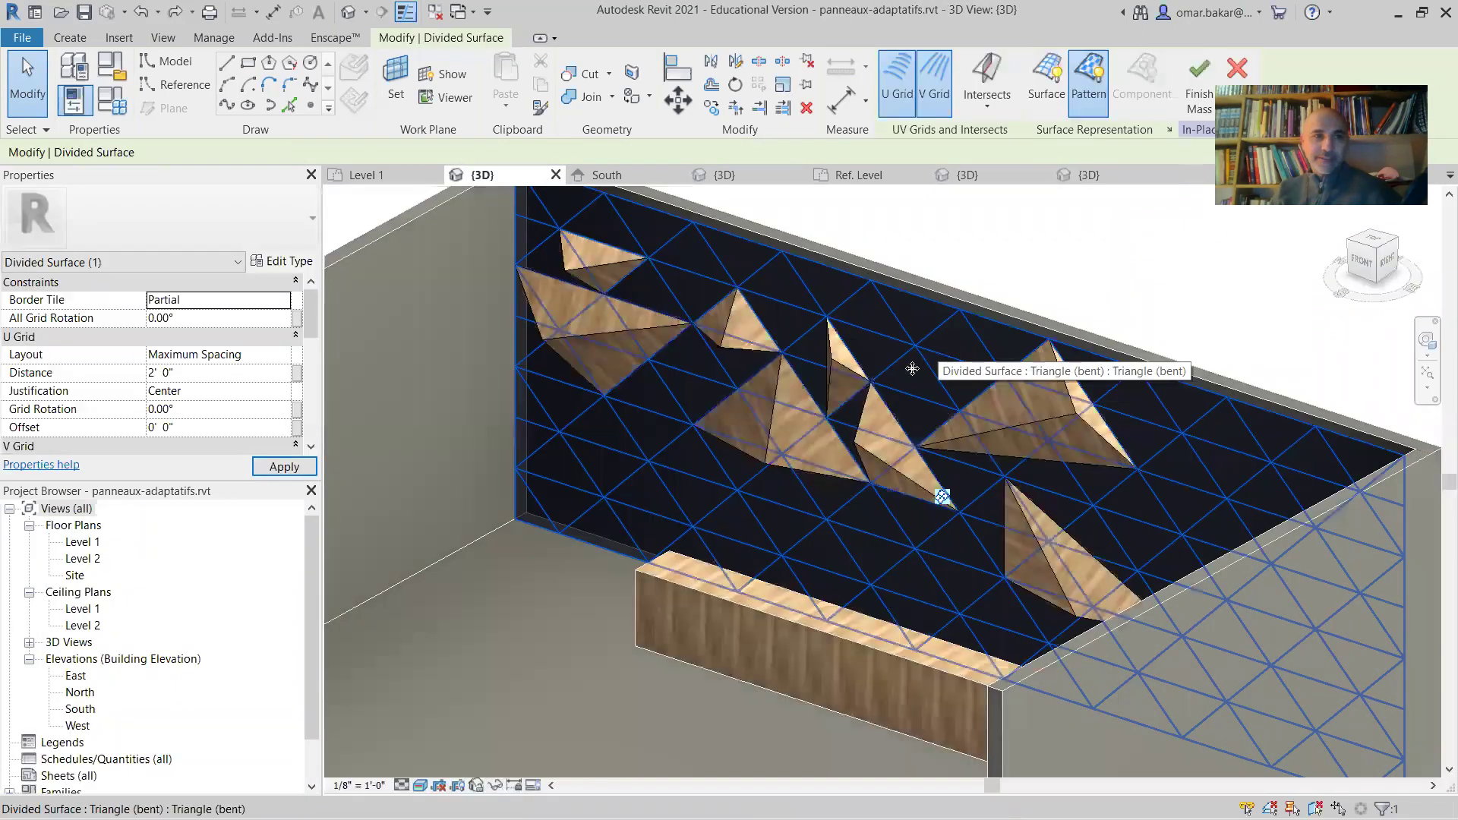
left_click(239, 224)
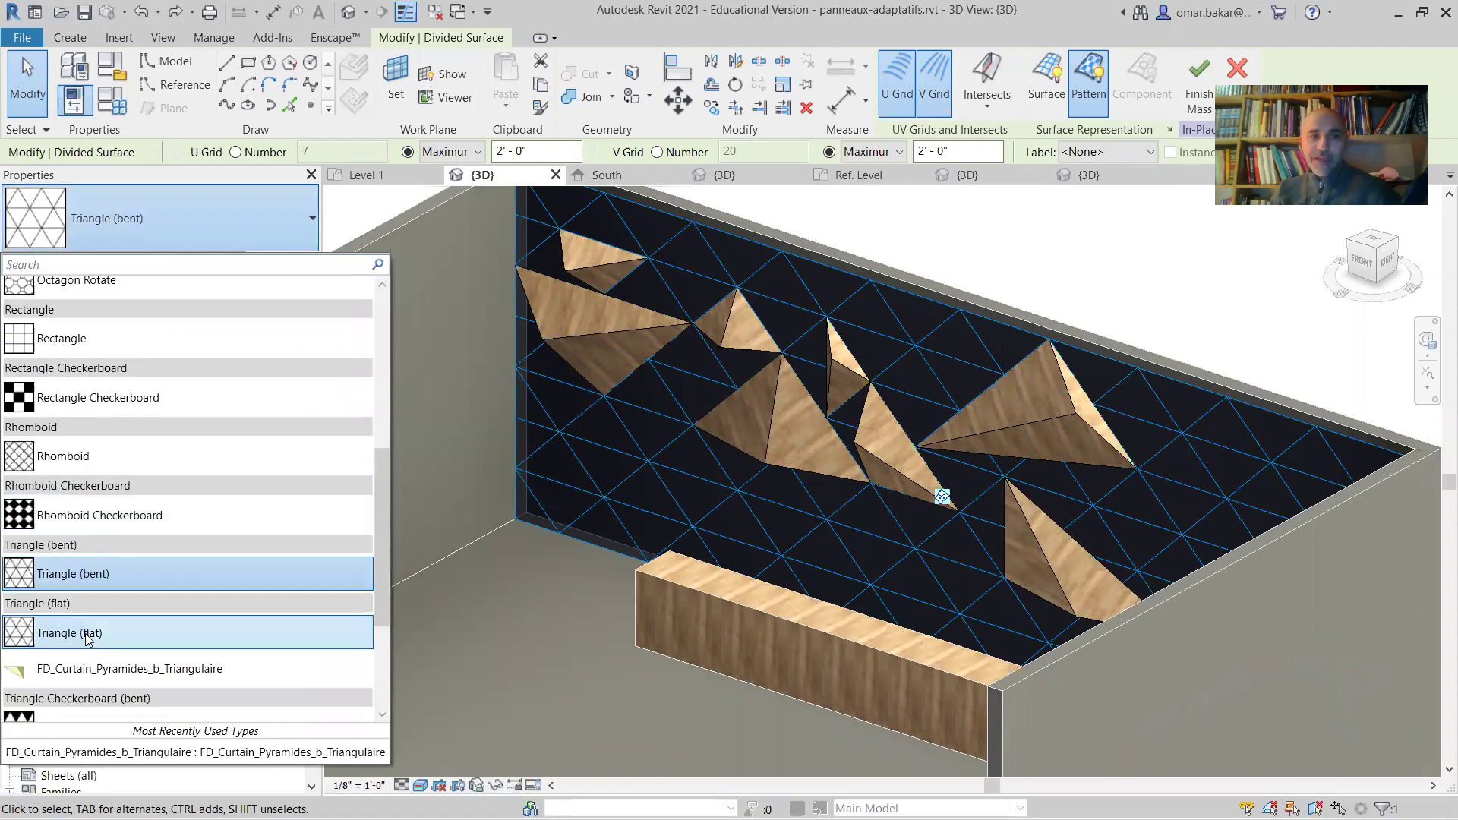
mouse_move(87, 639)
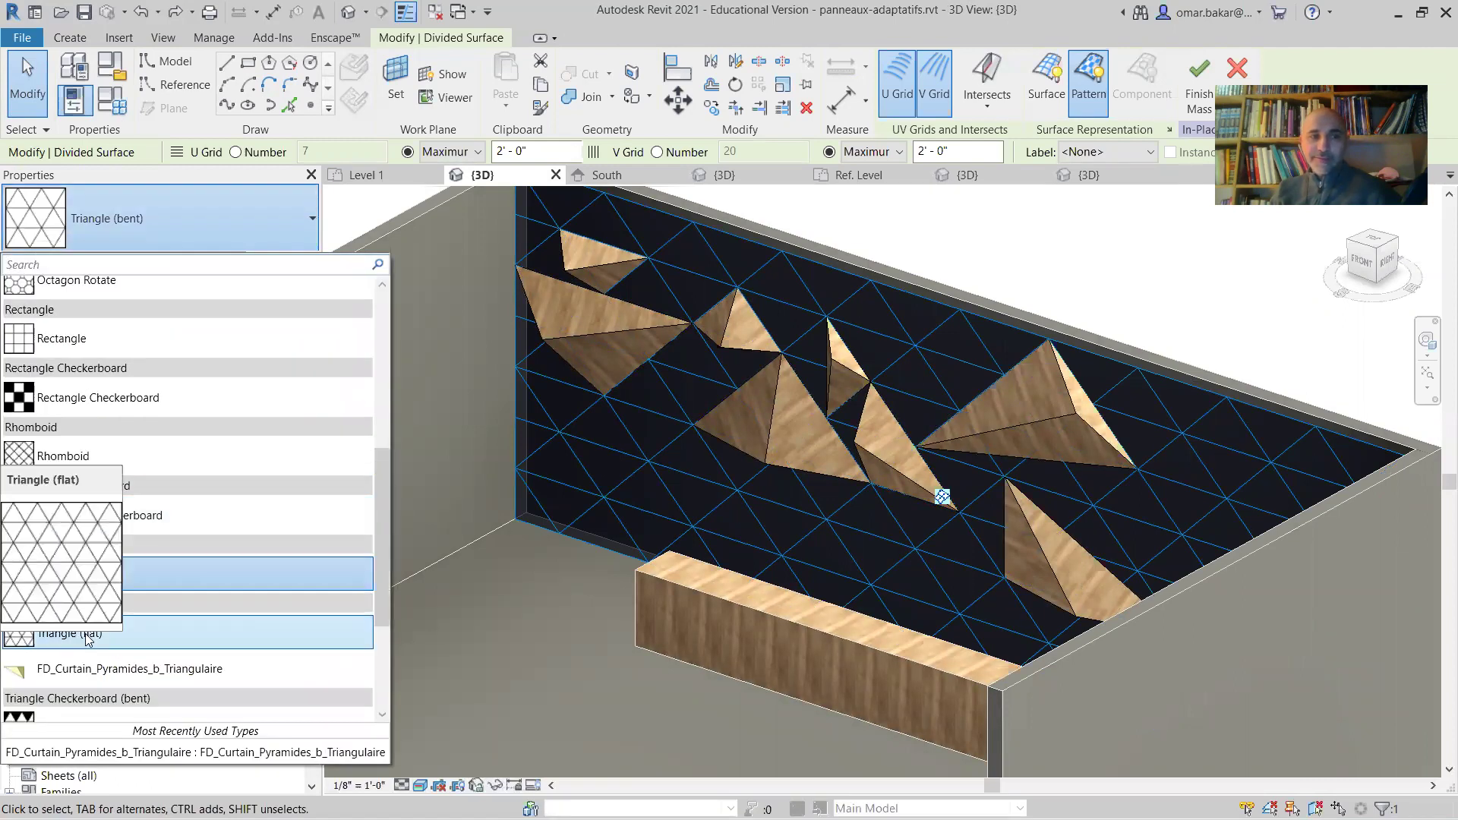
left_click(671, 394)
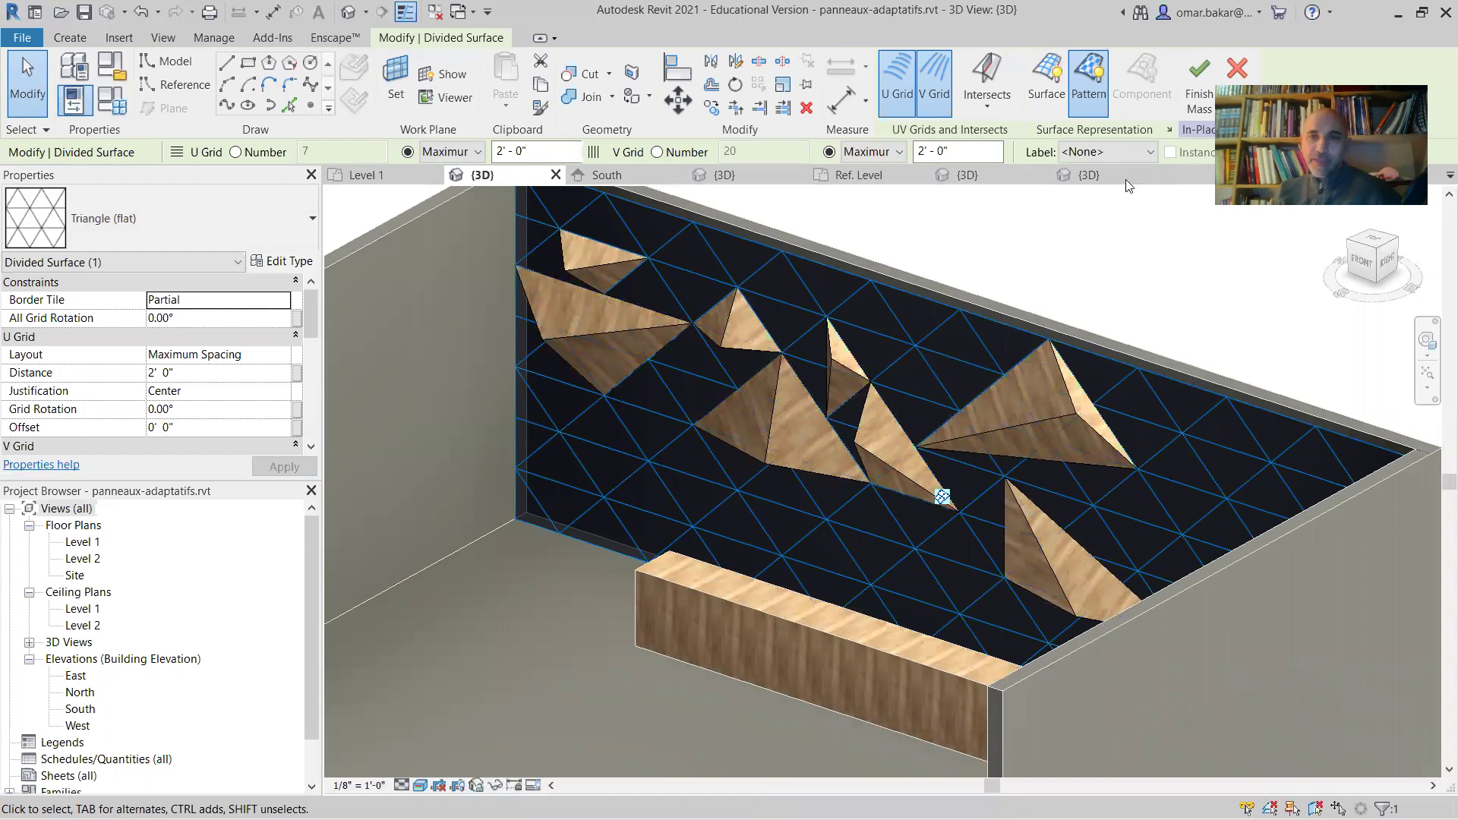
Return to the curtain panel family's 3D view and set its tile pattern grid to Triangle (flat)
left_click(1085, 175)
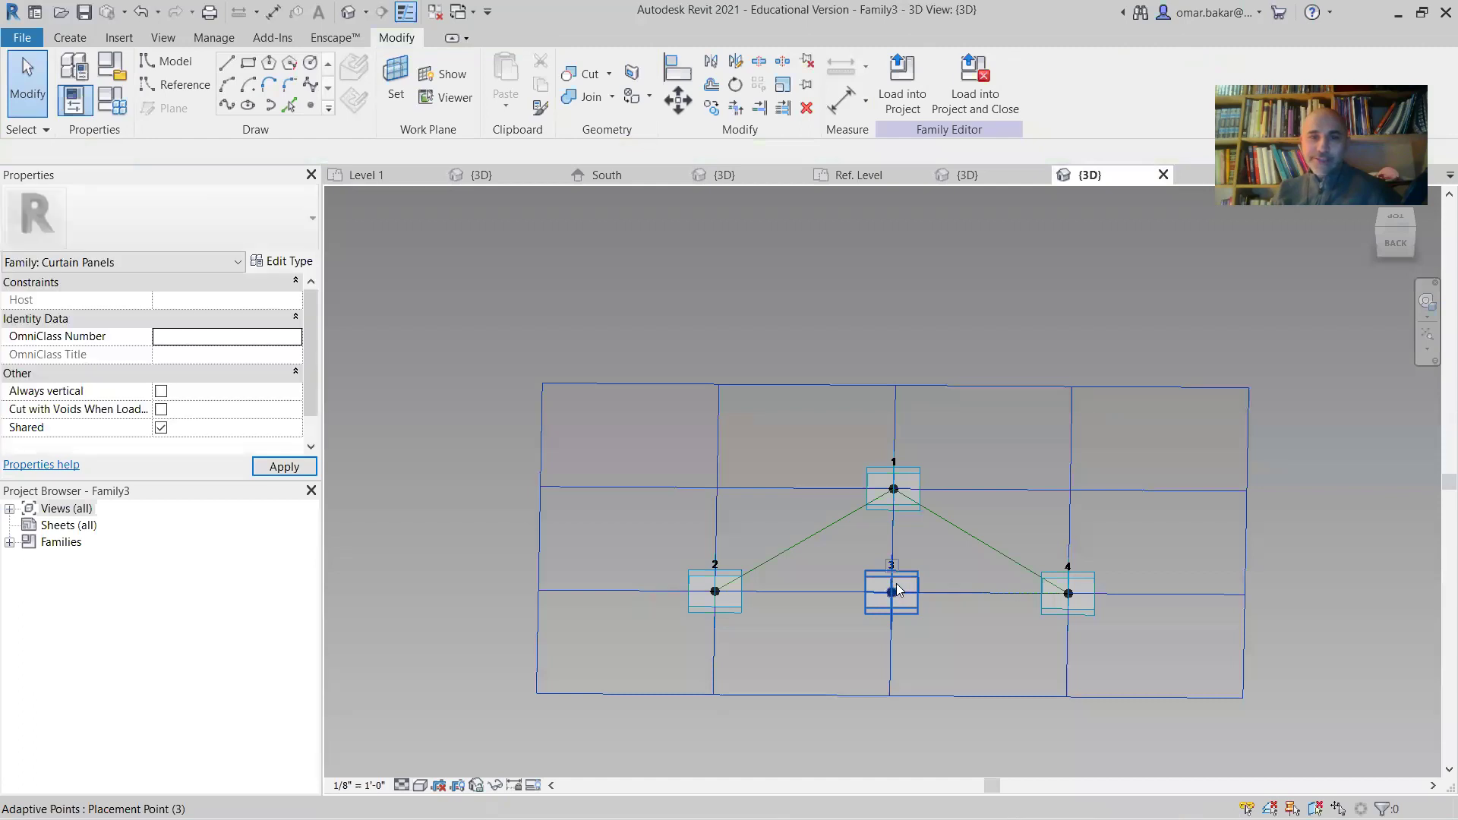
key("Tab")
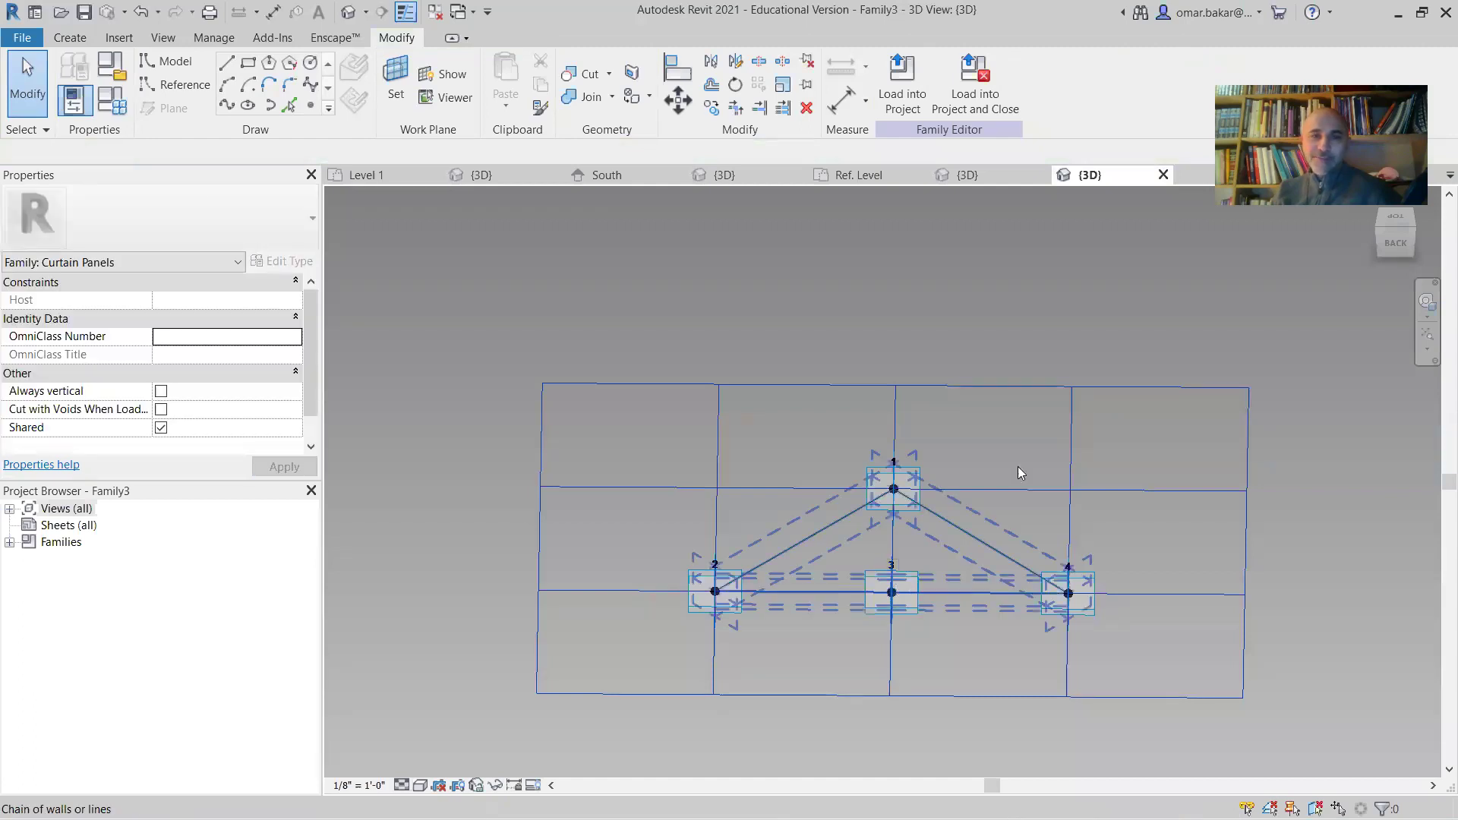
key("Tab")
left_click(1084, 394)
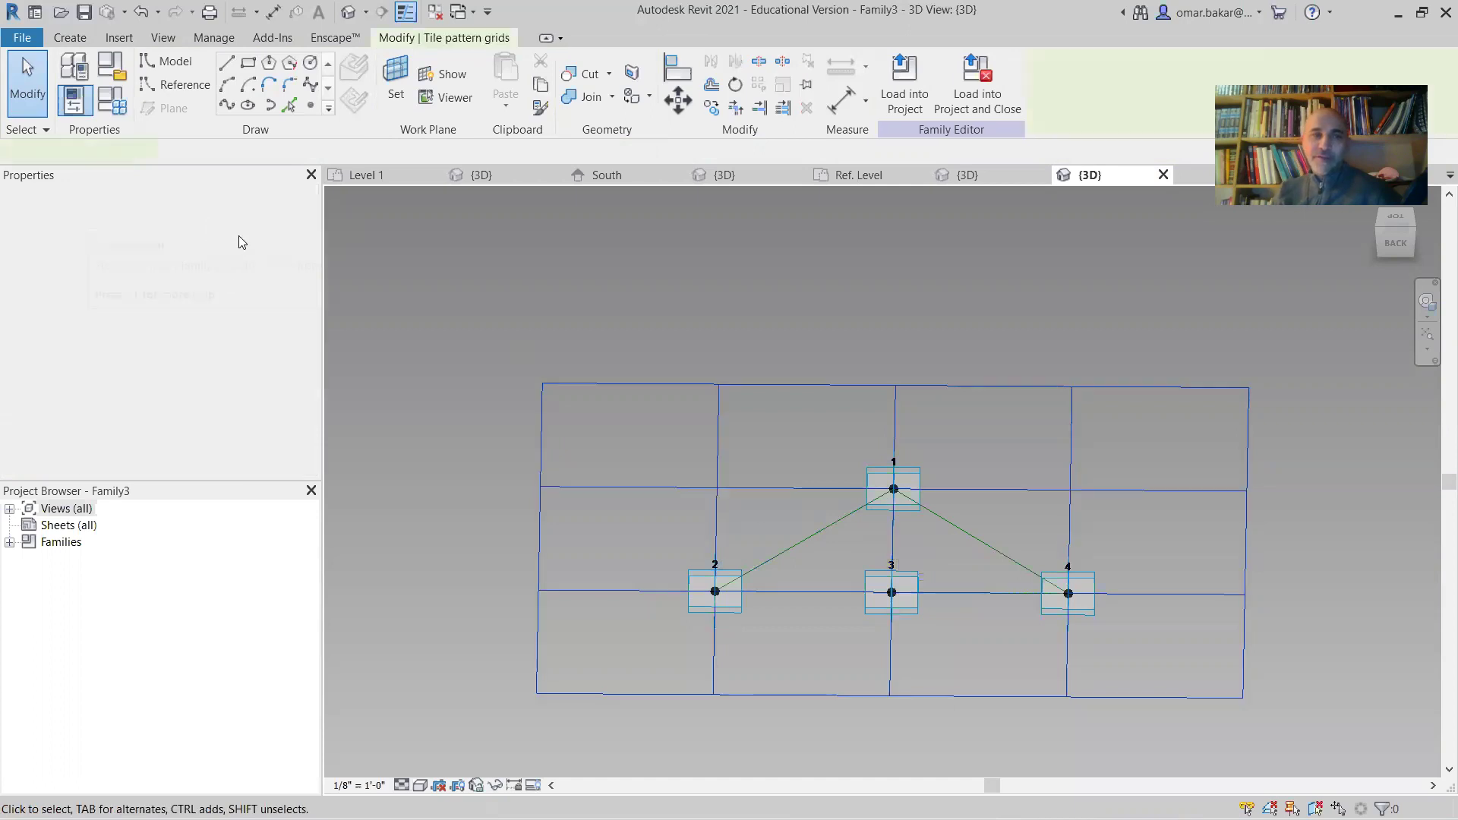
left_click(237, 230)
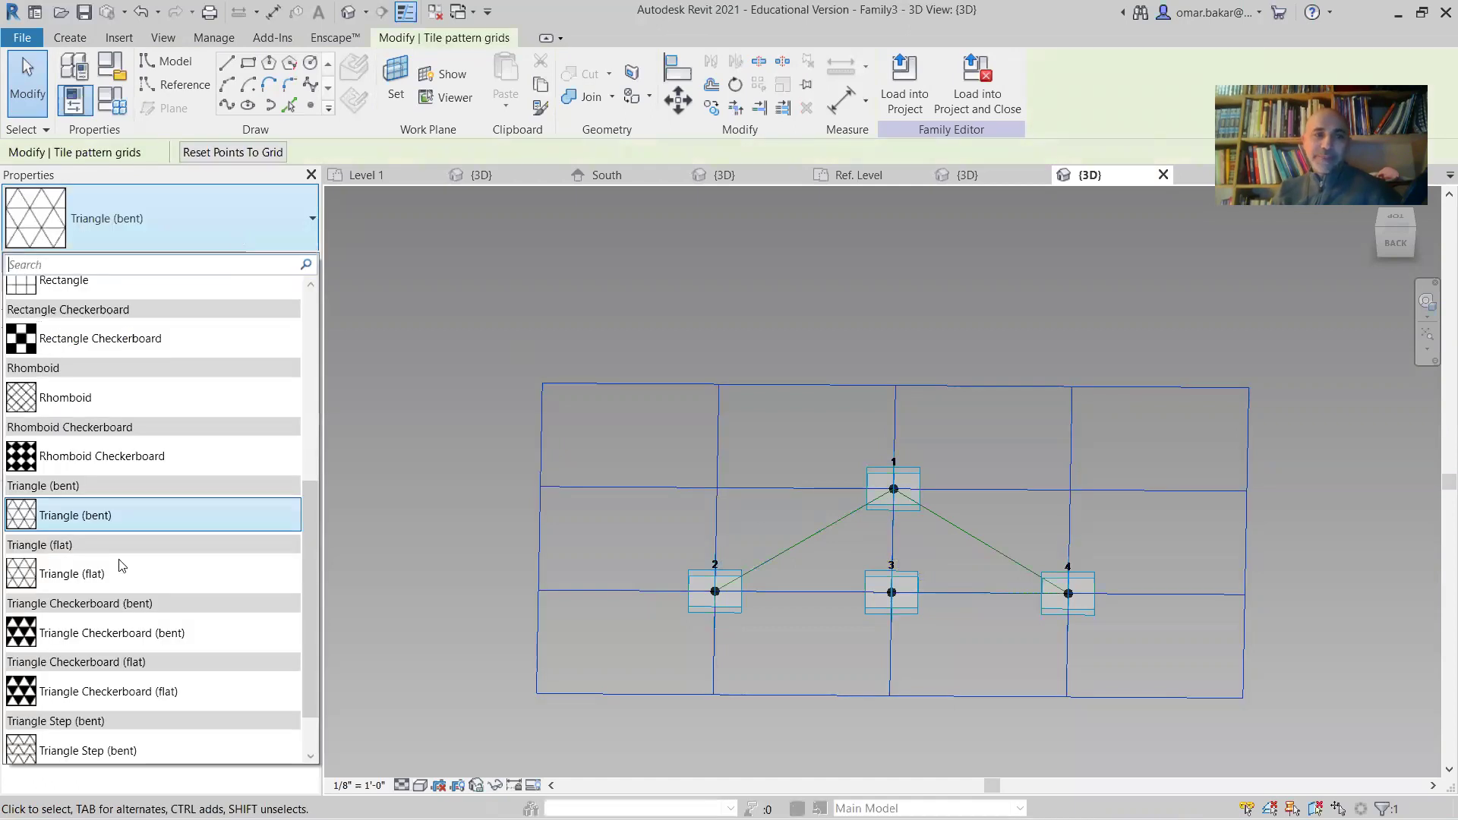
left_click(849, 644)
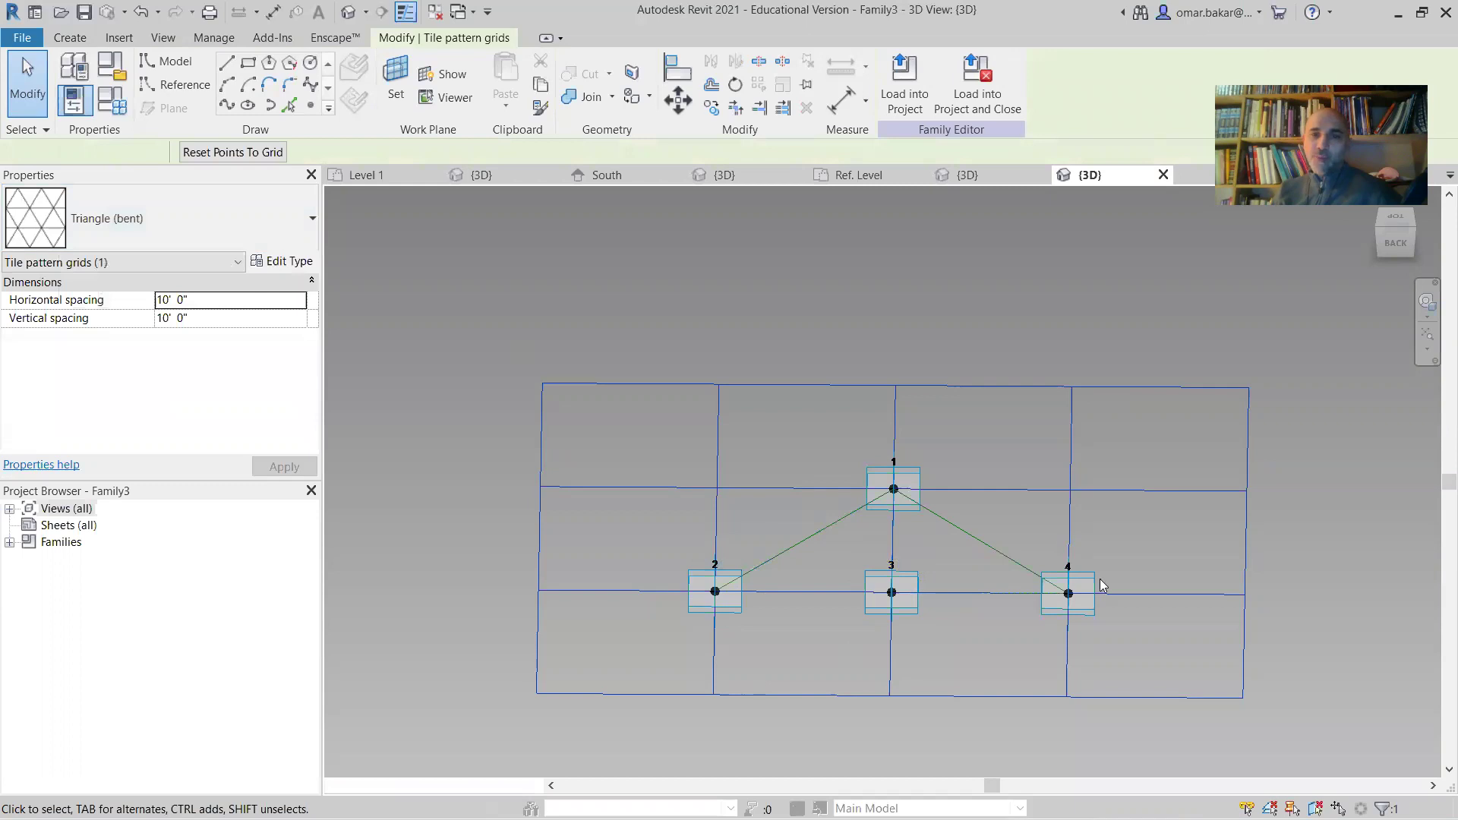
middle_click_drag(843, 622, 921, 546, "shift")
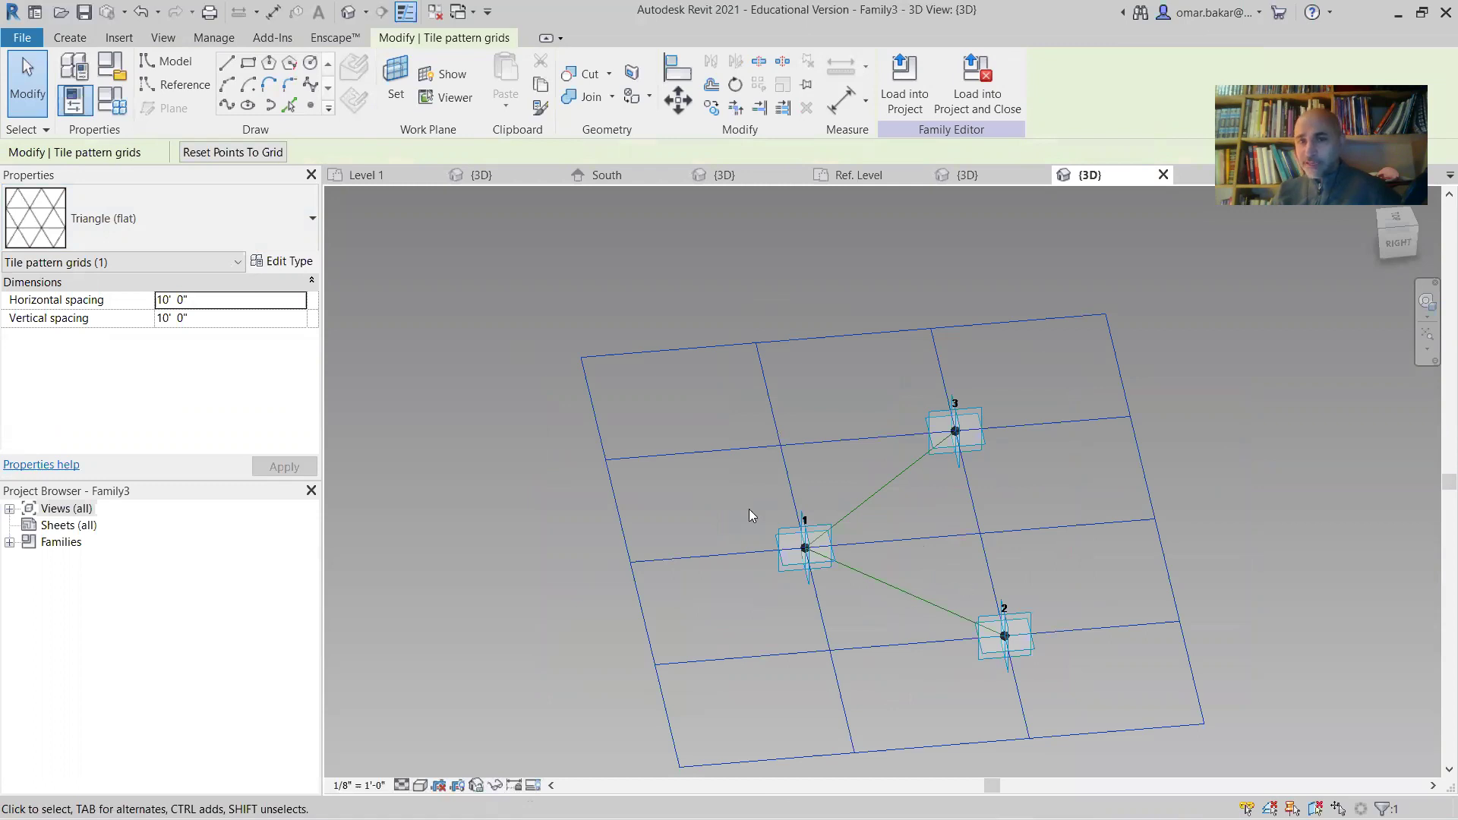
Draw a reference line from adaptive point 2 to the midpoint of the edge between points 1 and 3
scroll(900, 590, "up", 2)
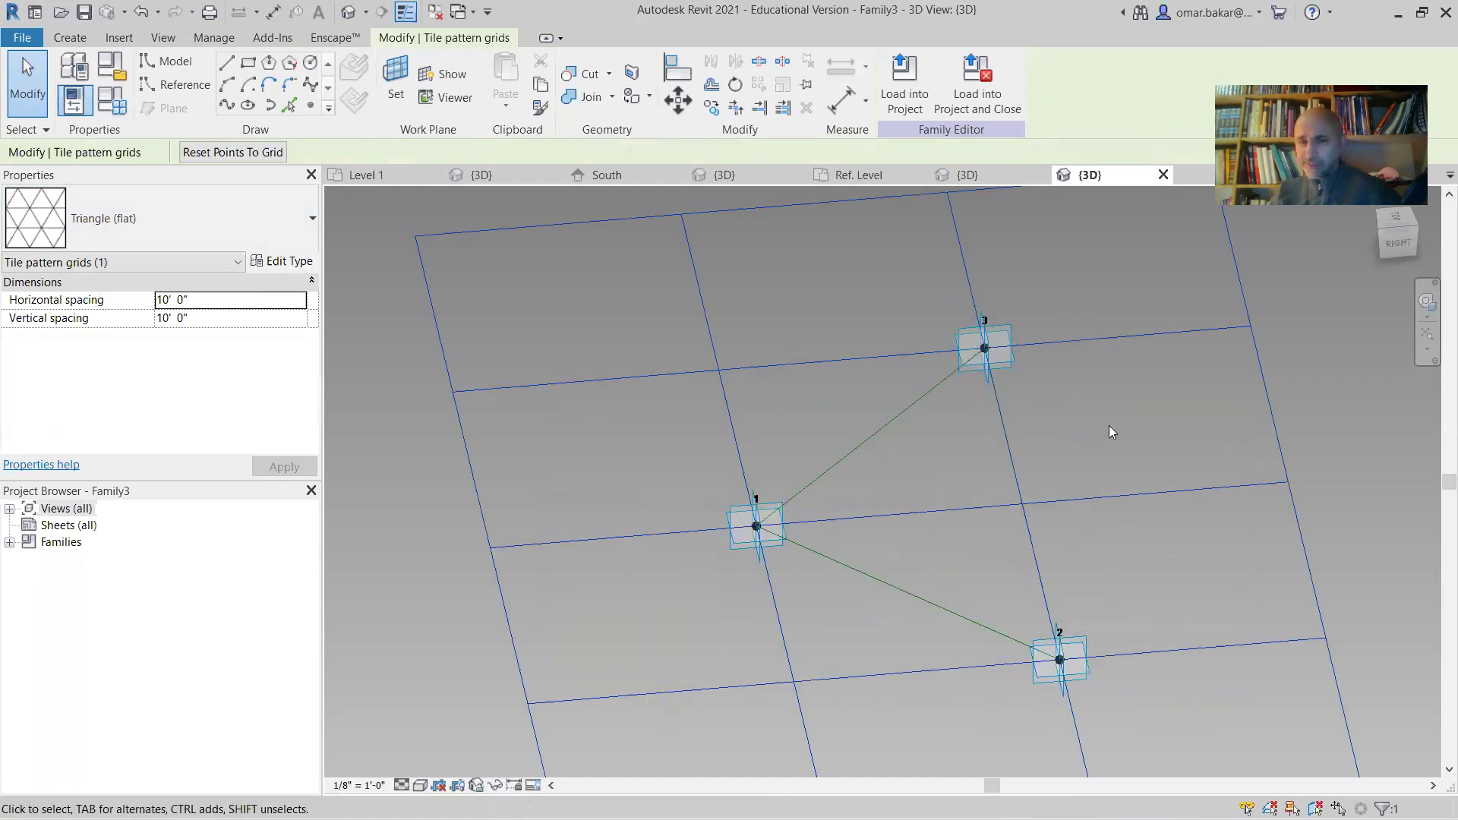
key("Tab")
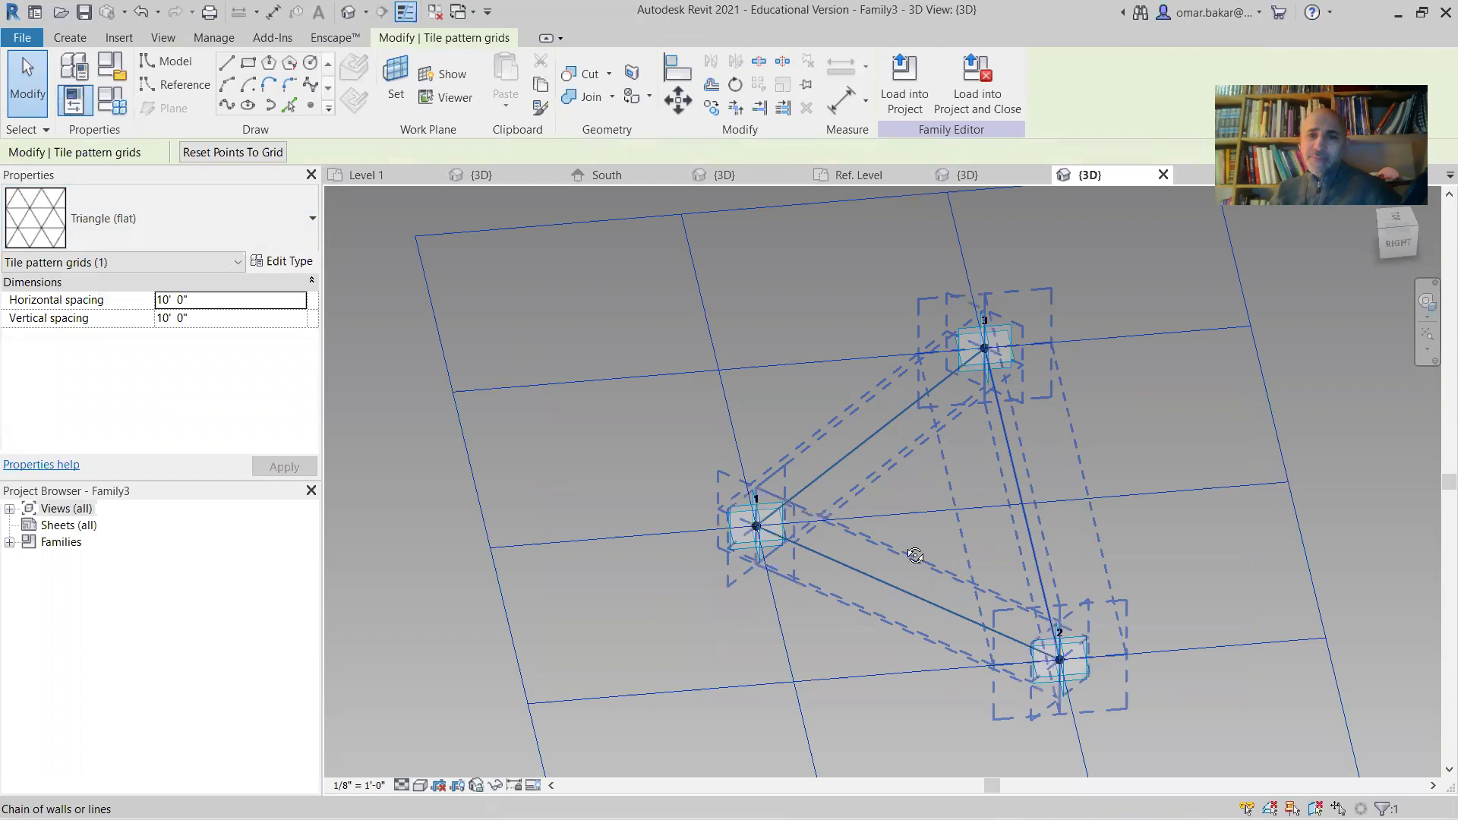
middle_click_drag(914, 555, 1103, 552, "shift")
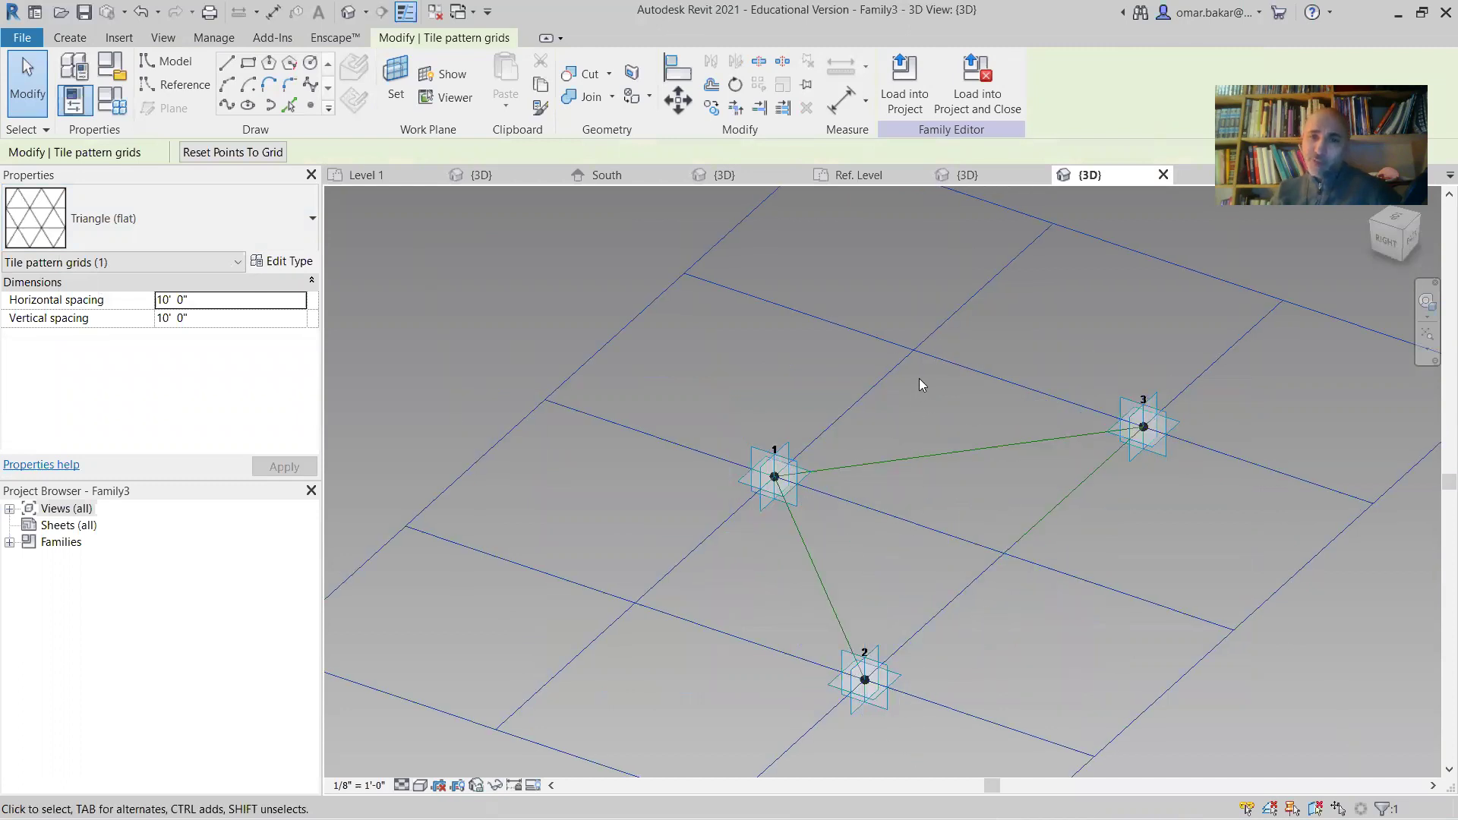
key("Tab")
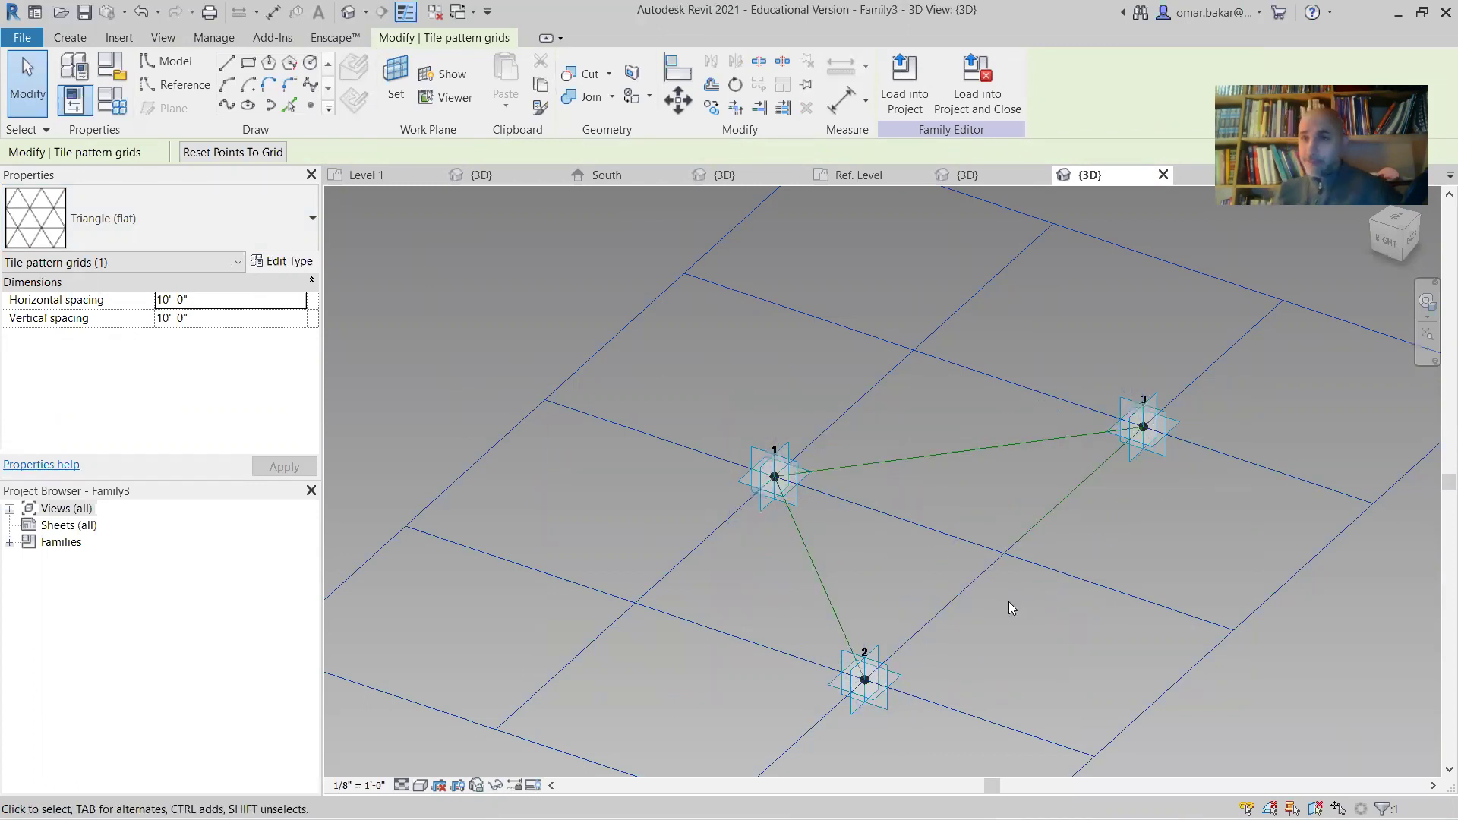
key("Tab")
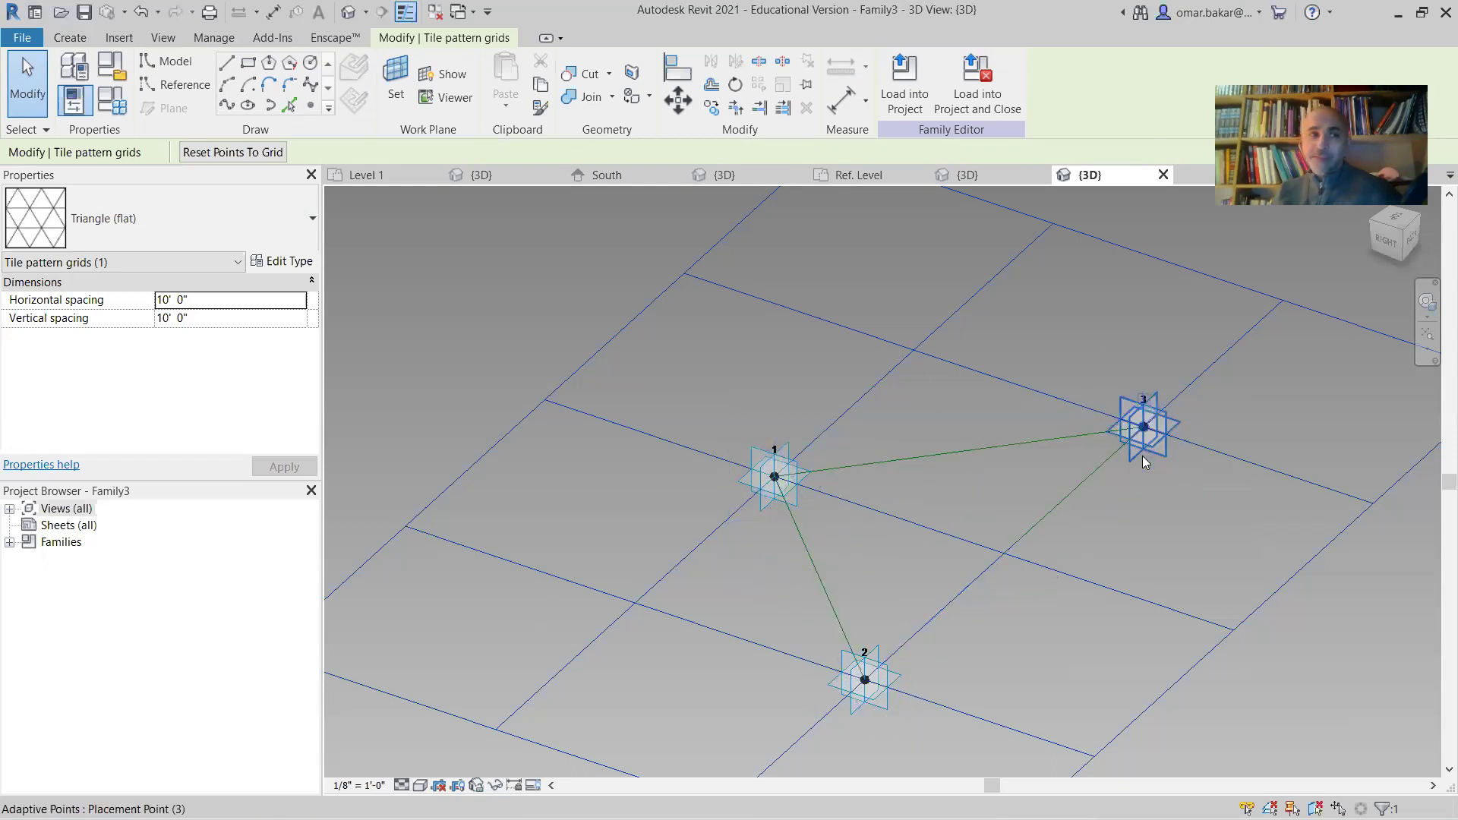
left_click(224, 79)
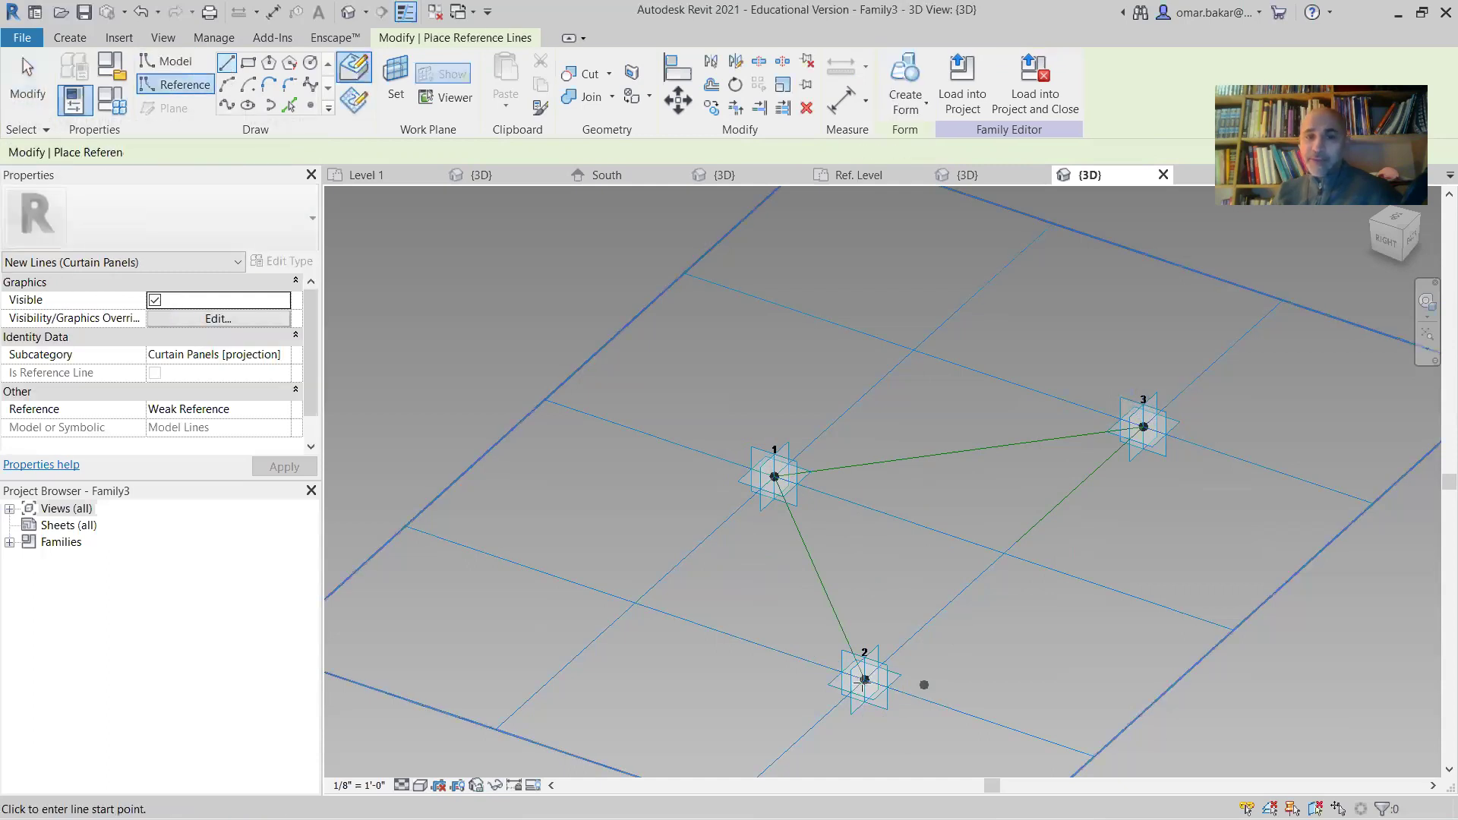
left_click(864, 679)
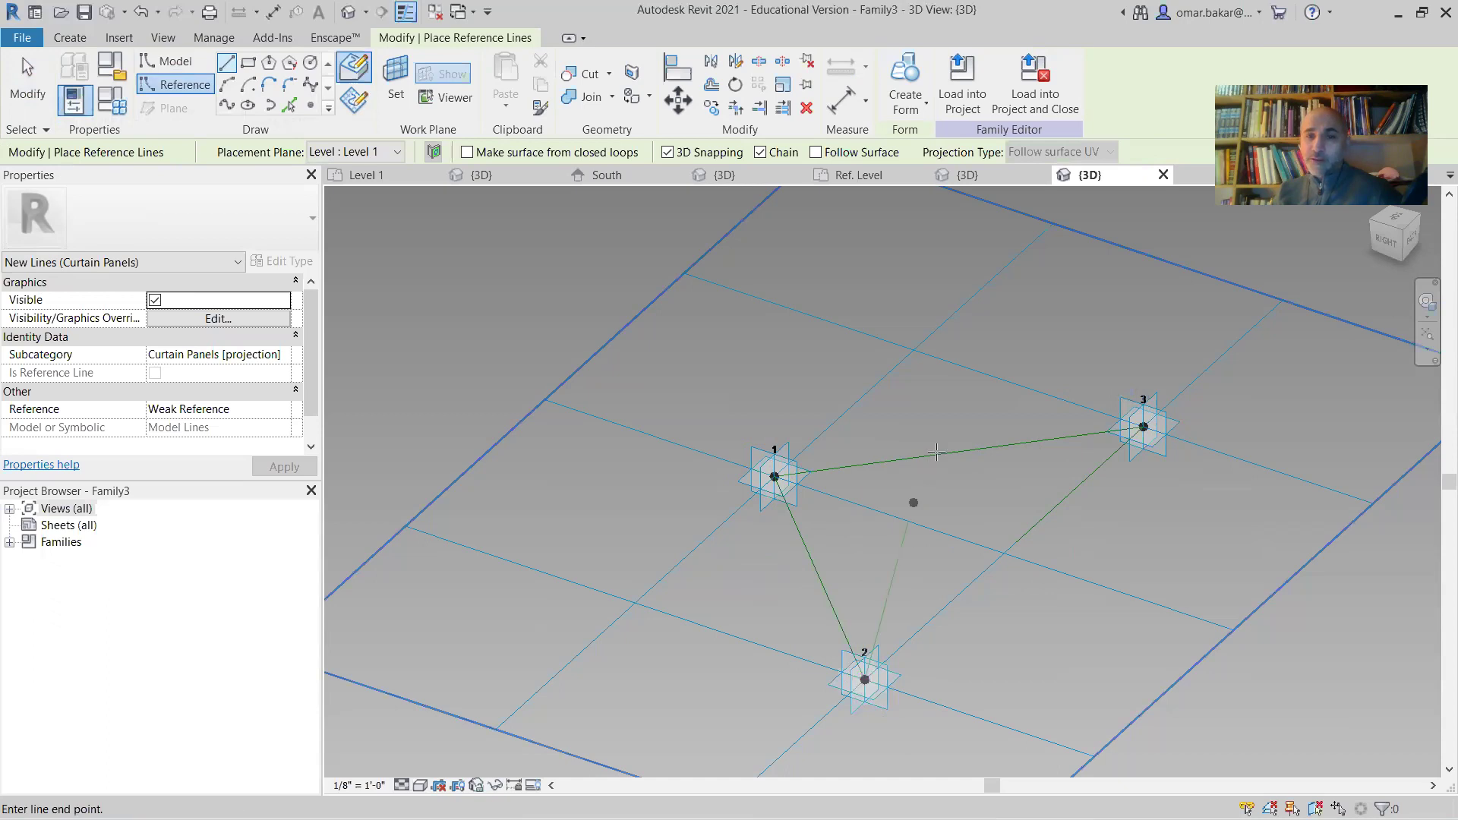
left_click(960, 451)
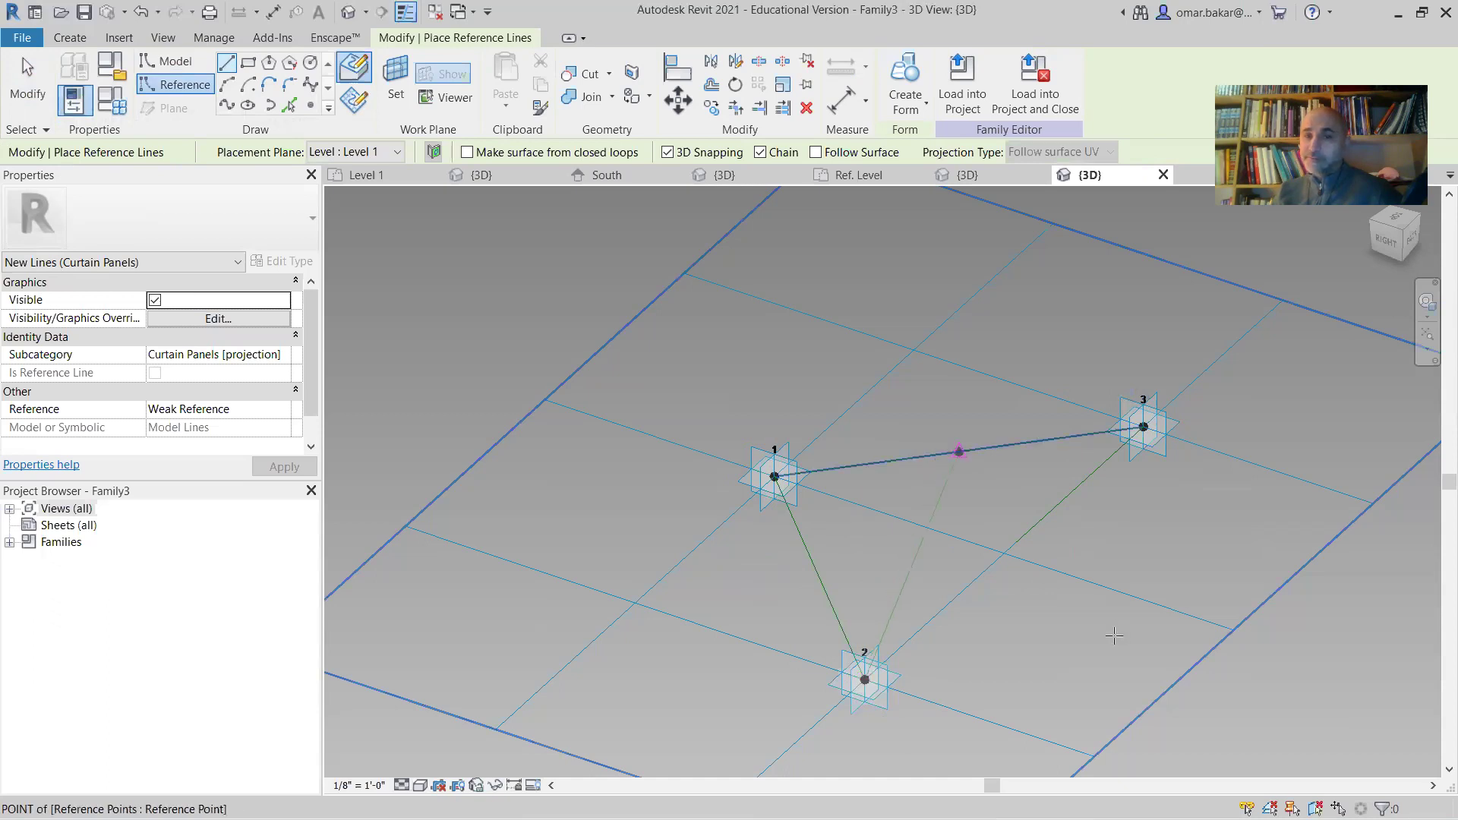
key("Escape")
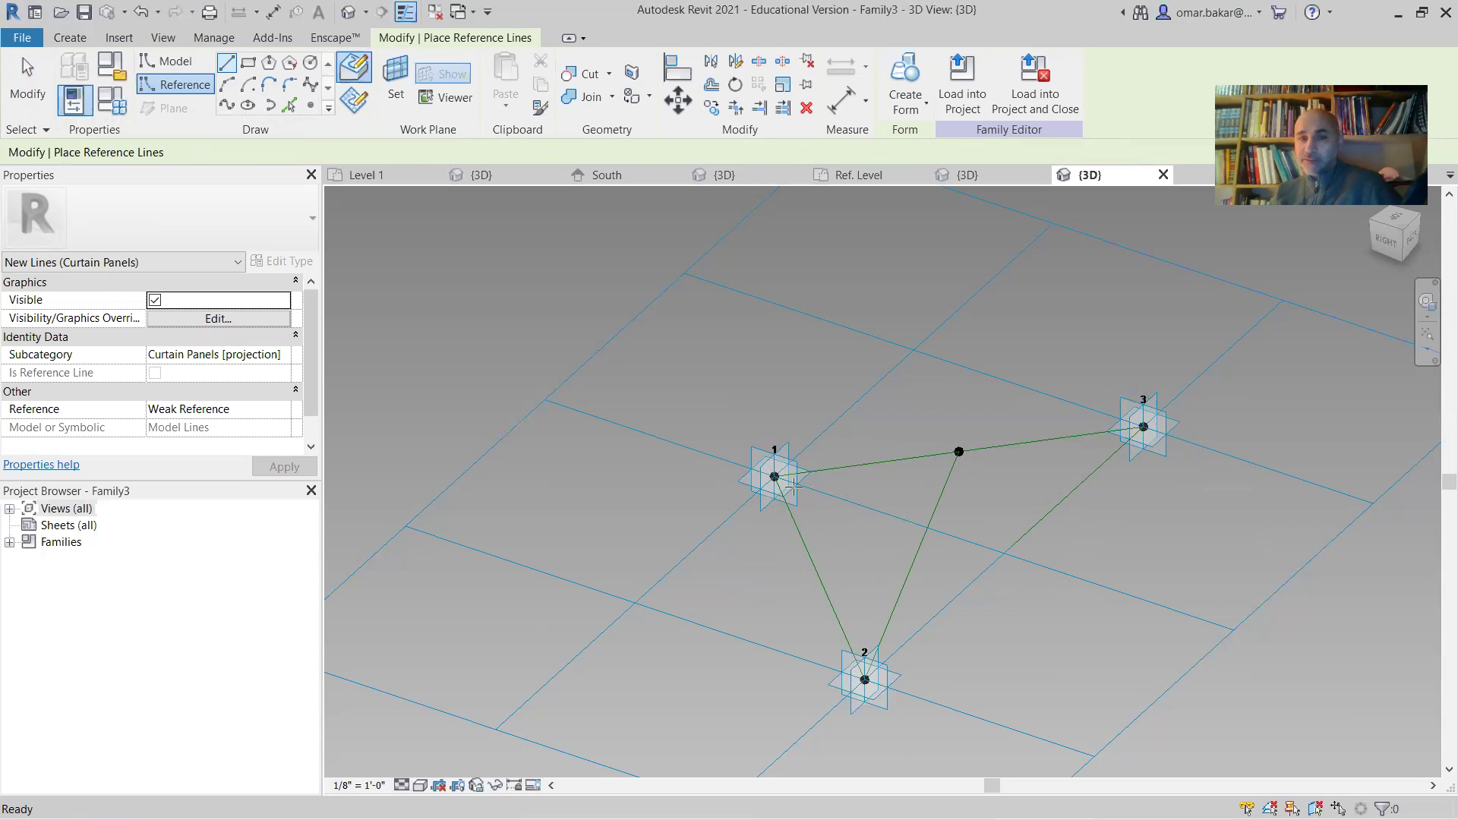
Draw reference lines from adaptive points 1 and 3 to the midpoints of their opposite triangle edges
left_click(775, 477)
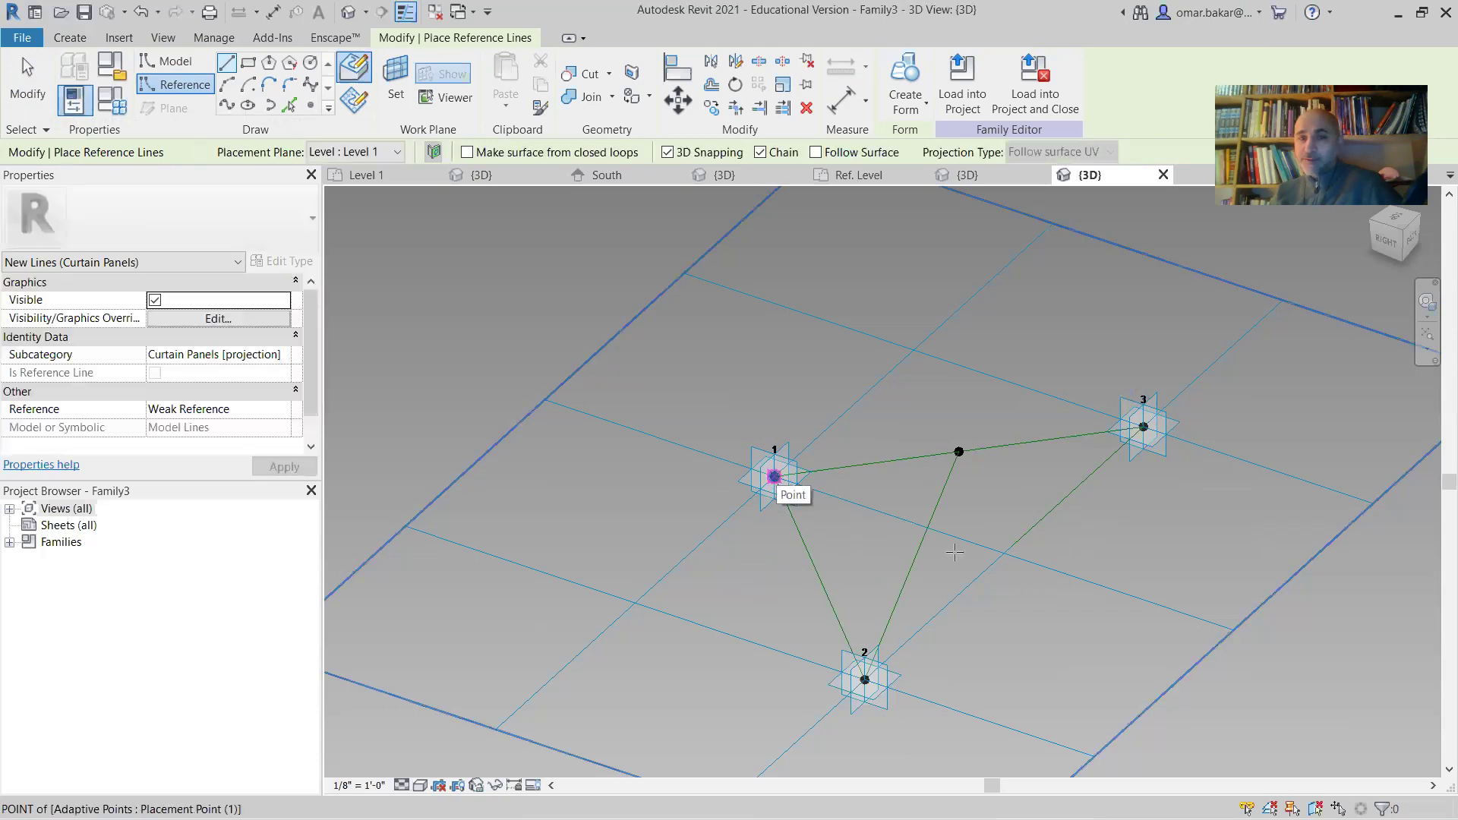
left_click(1003, 554)
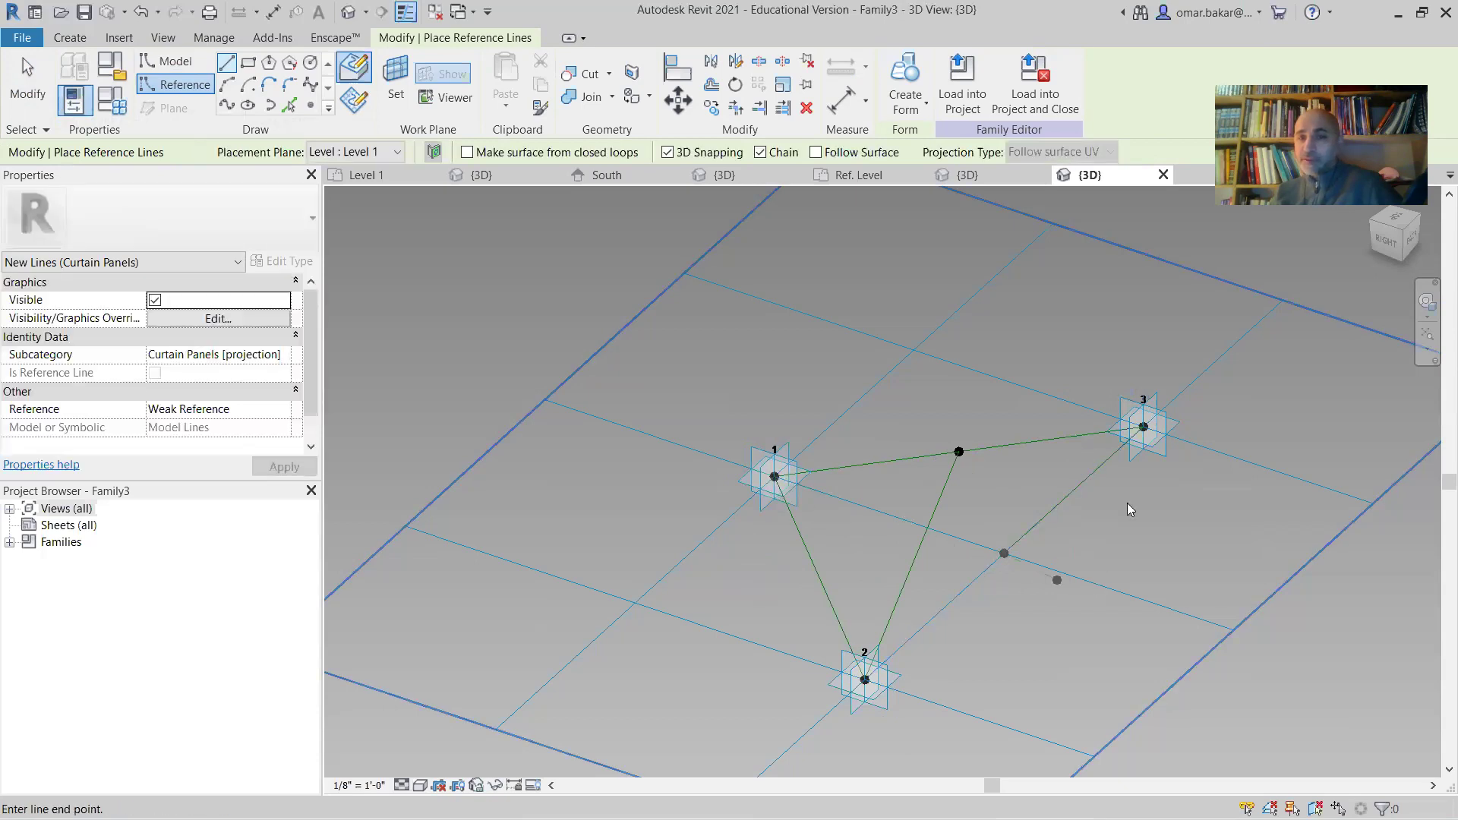
key("Escape")
left_click(1144, 427)
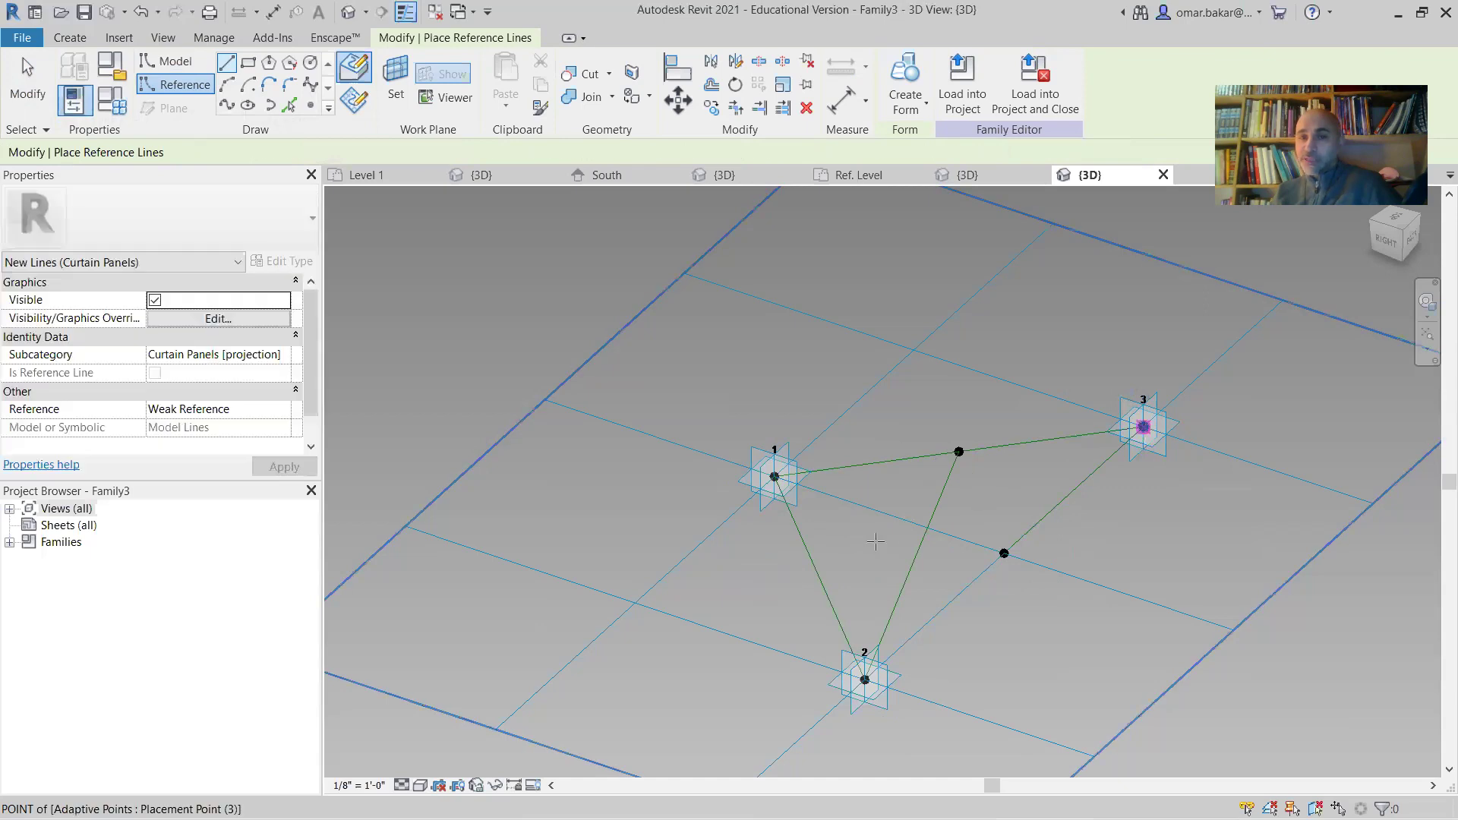
left_click(820, 578)
key("Escape")
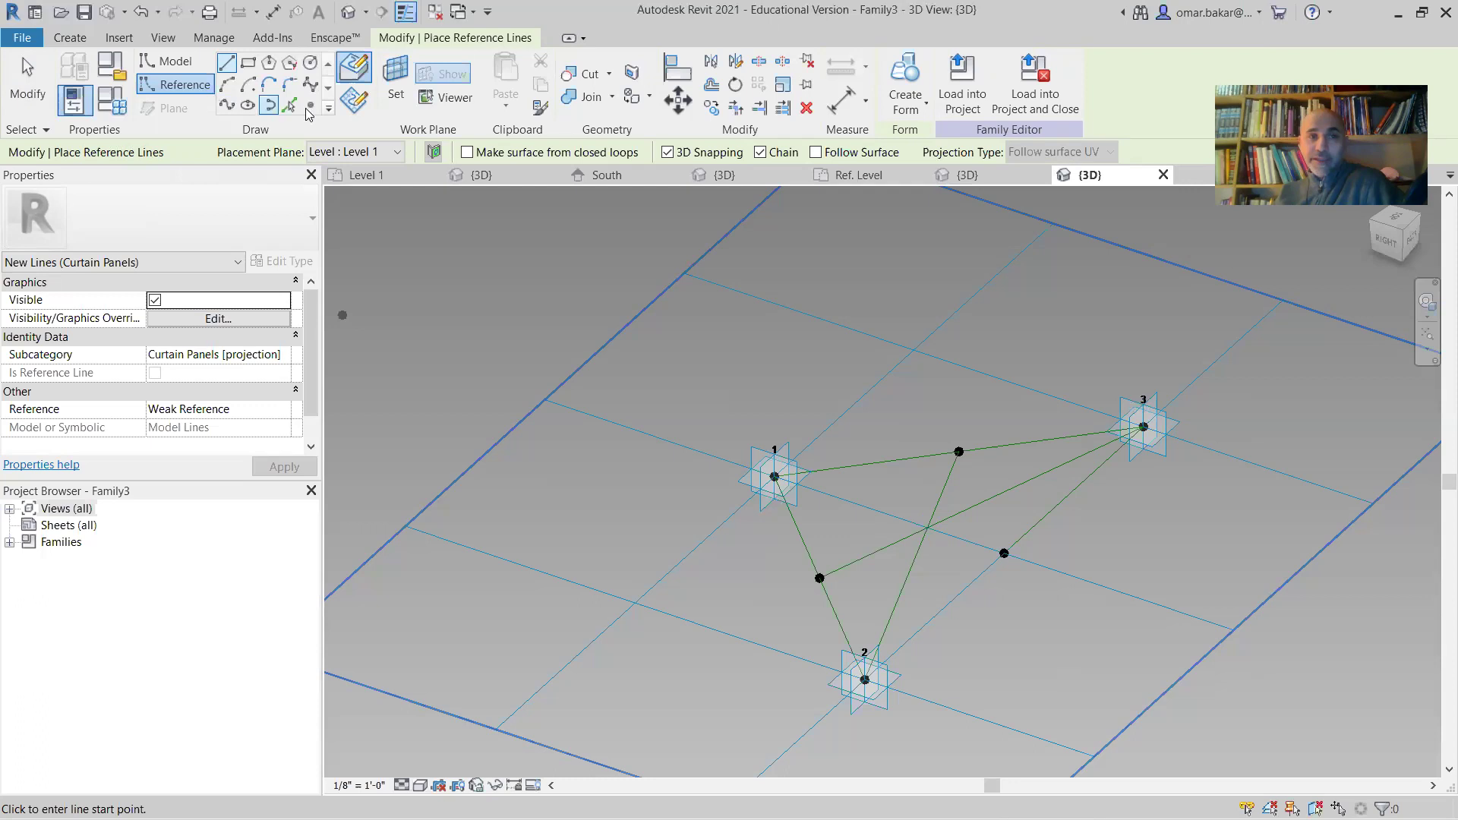
Place a reference point where the reference lines cross at the centre of the triangle
left_click(305, 109)
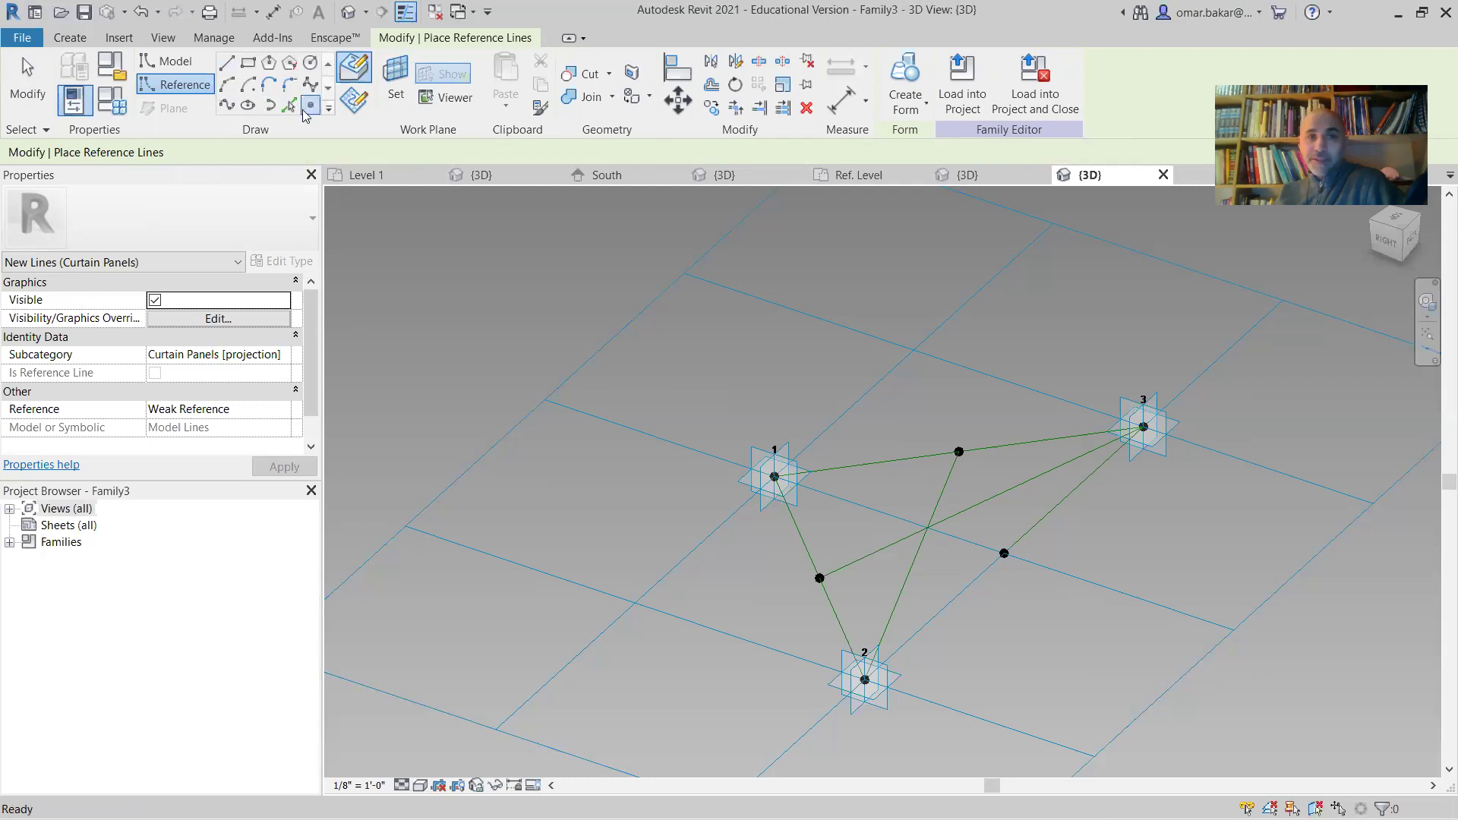
left_click(650, 574)
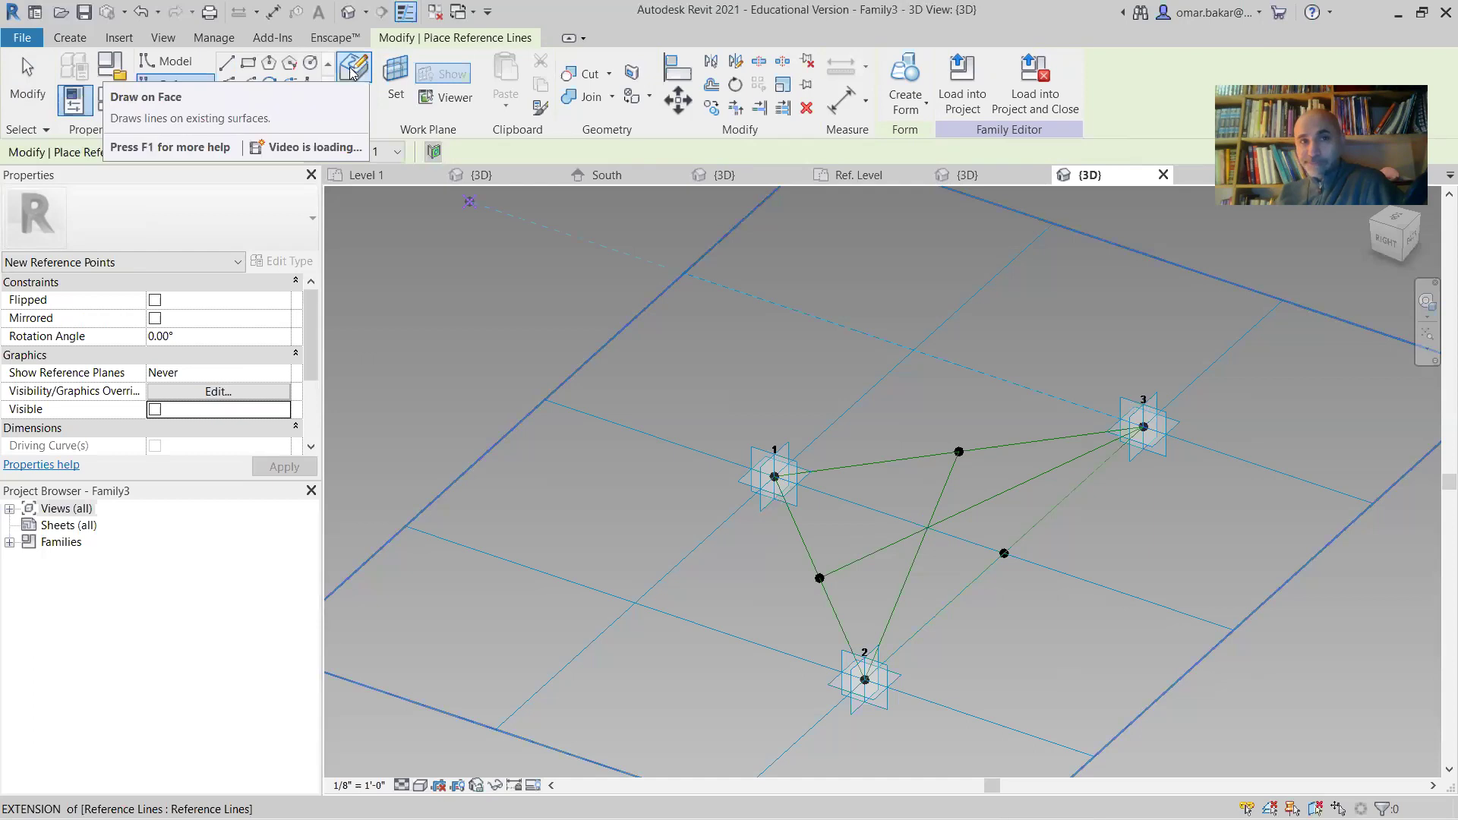
left_click(927, 529)
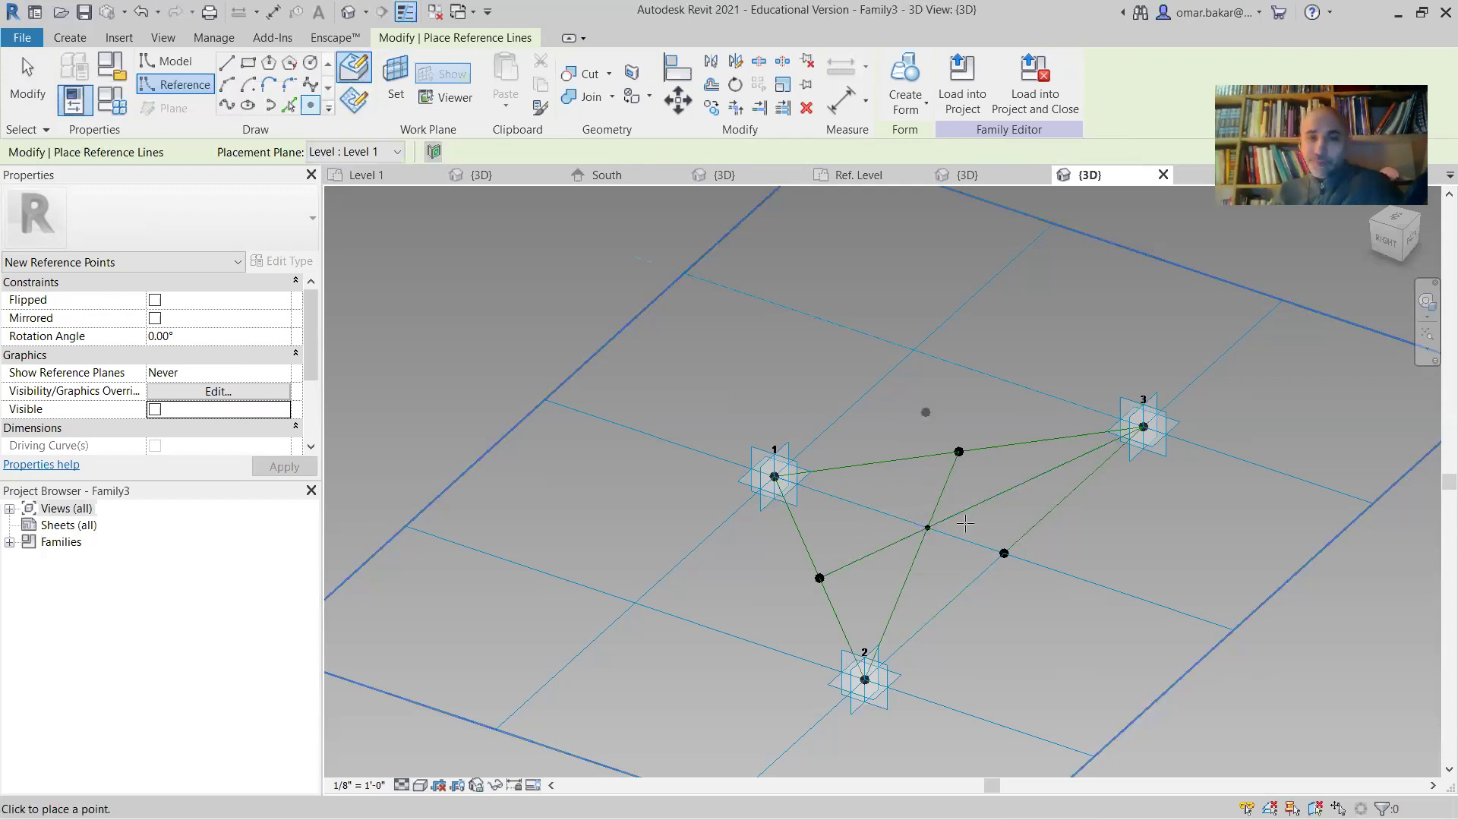
Set the work plane to a vertical plane of the central reference point
middle_click_drag(993, 599, 974, 575, "shift")
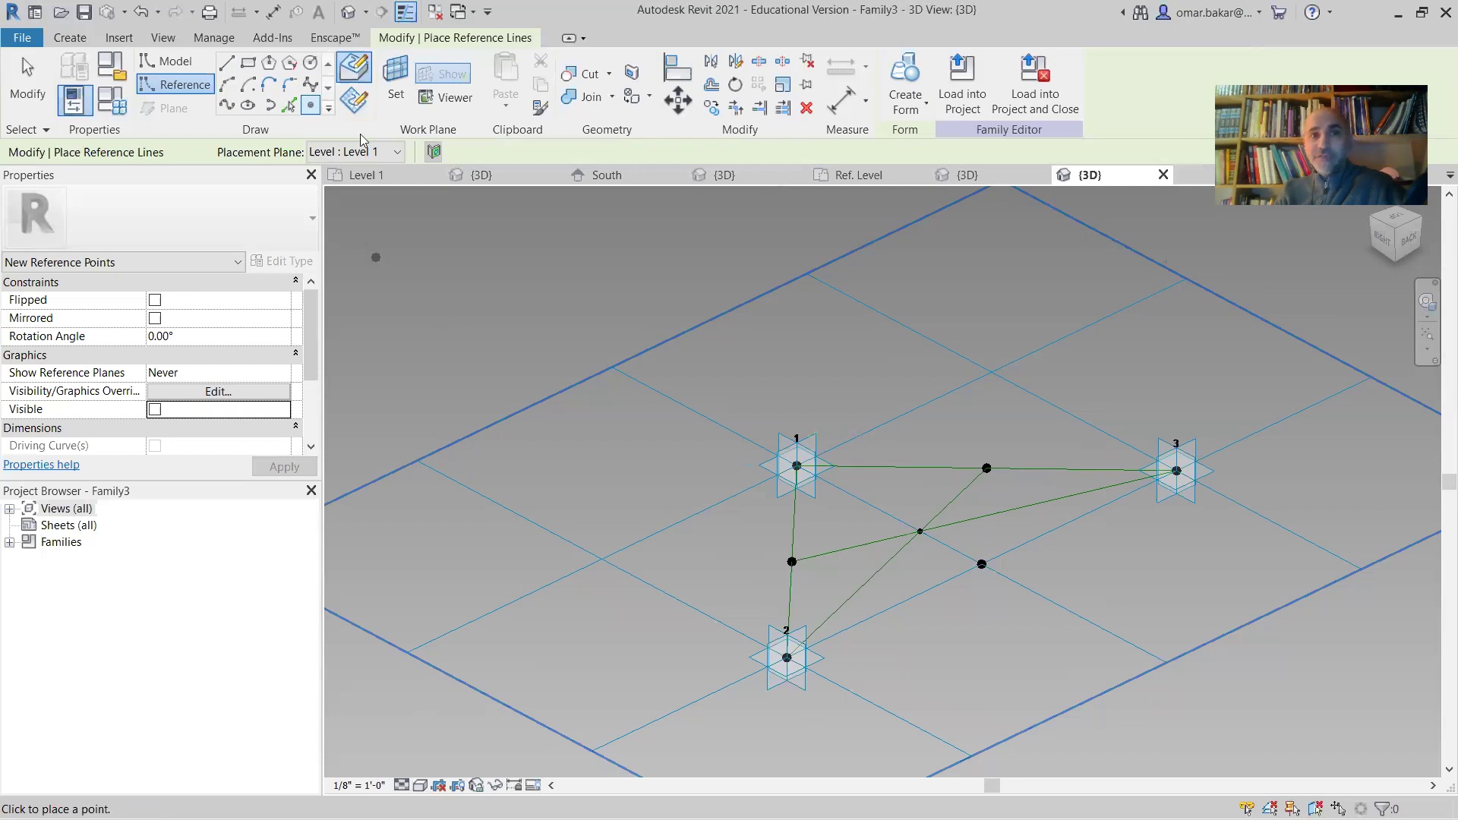
left_click(394, 73)
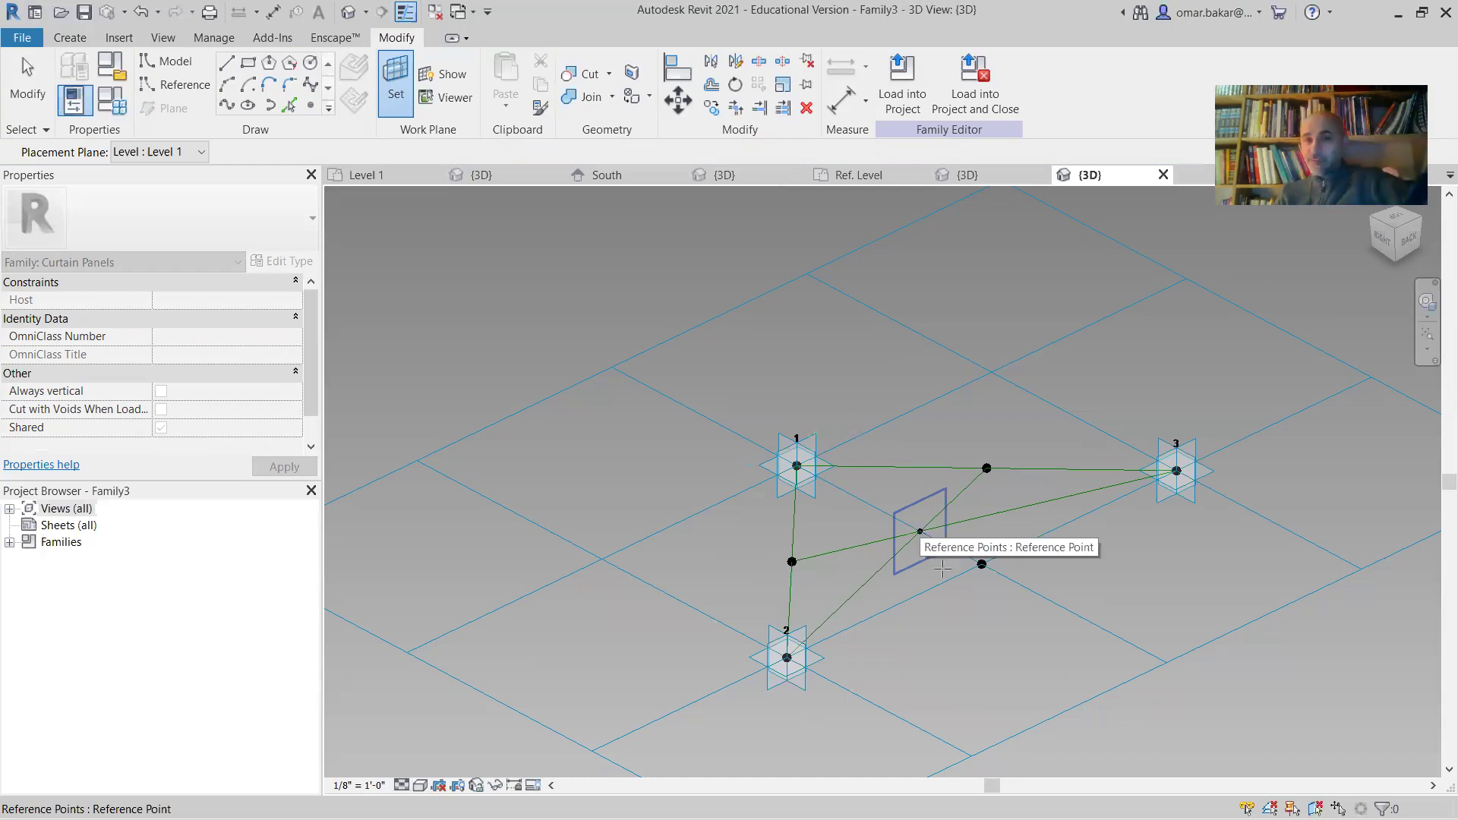
left_click(942, 568)
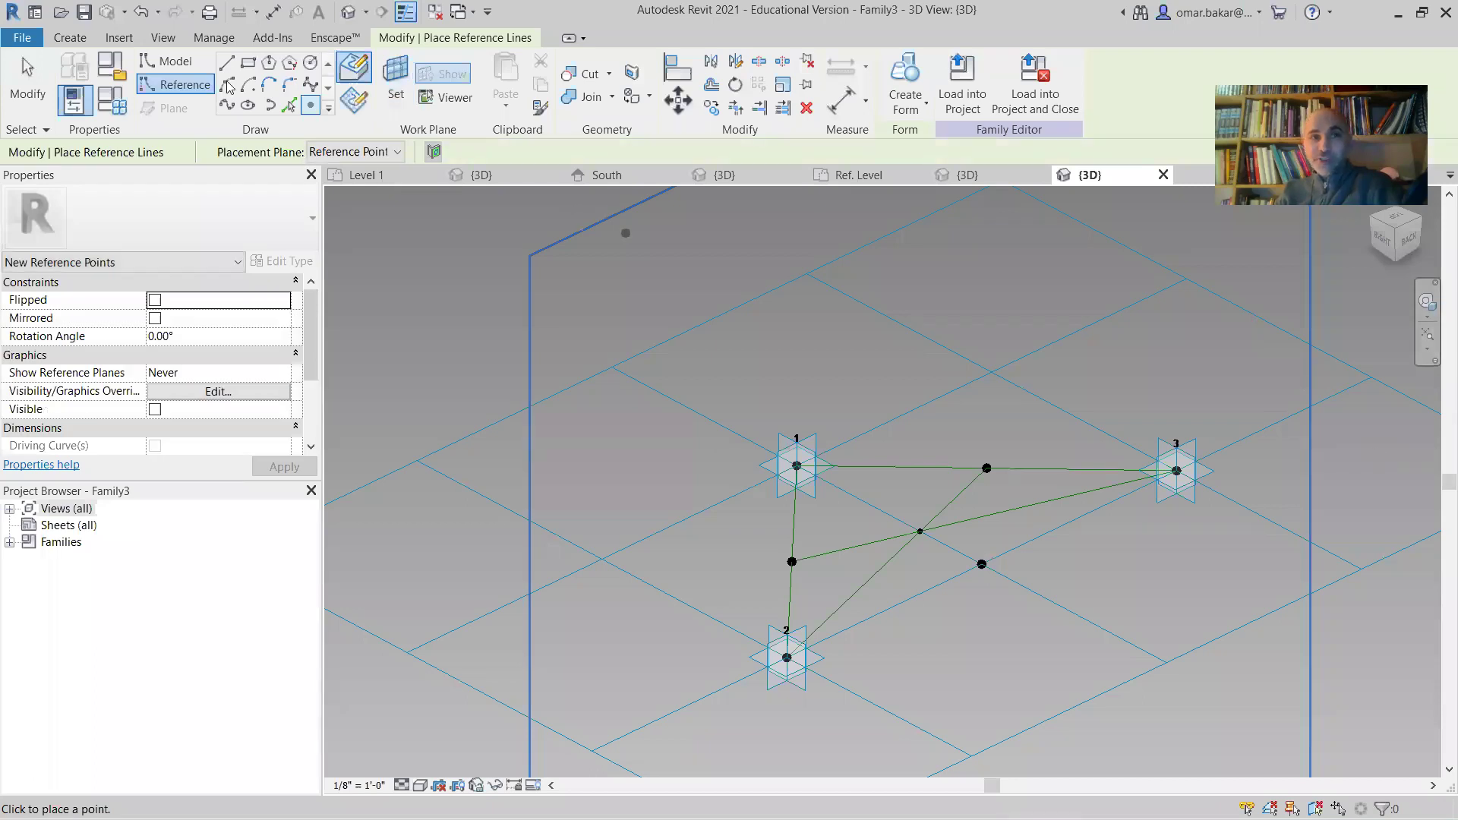
With 3D snapping turned off, draw a vertical reference line 2' 0" long upward from the central reference point
left_click(183, 91)
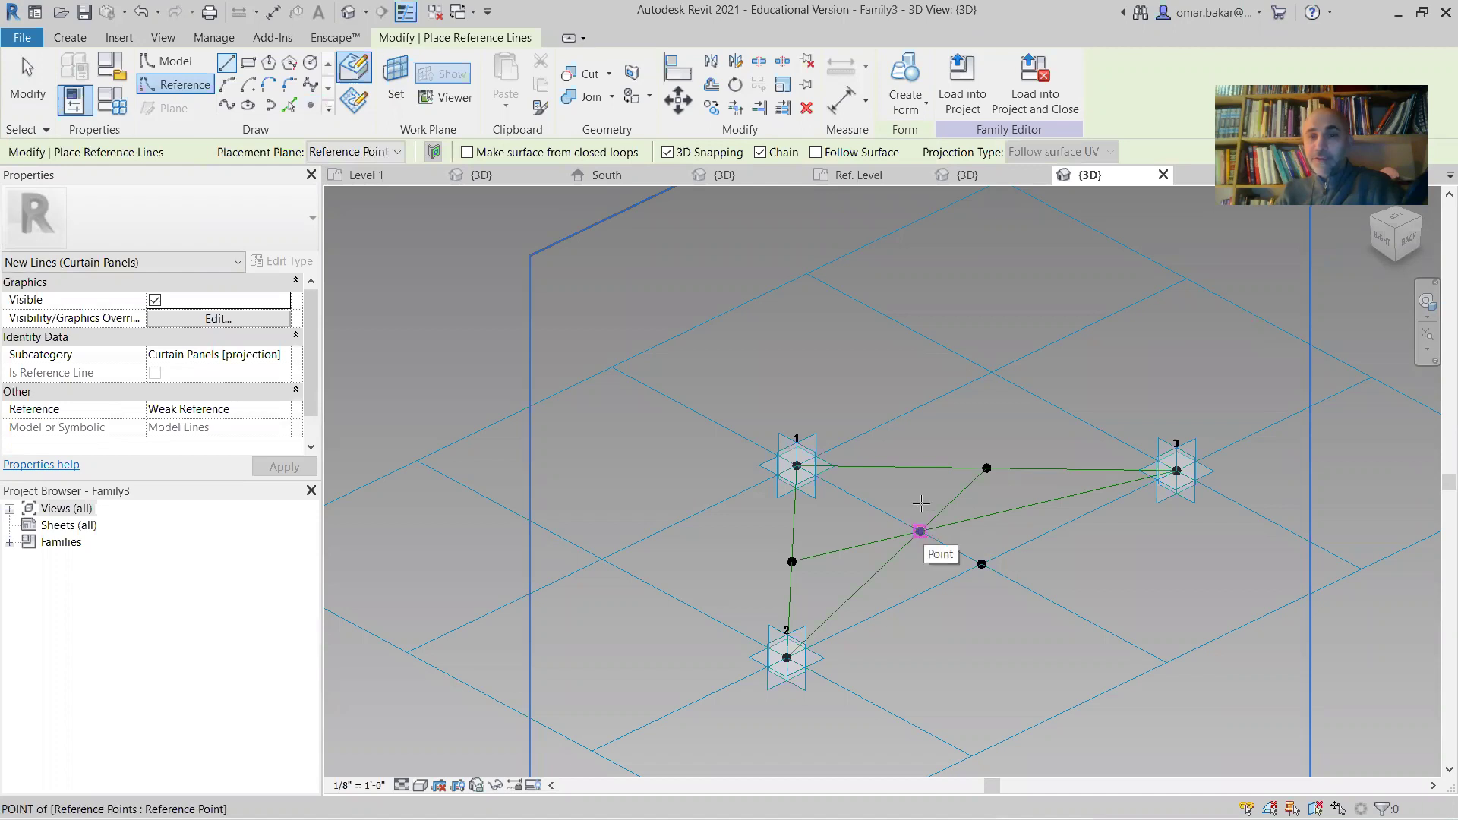
left_click(921, 503)
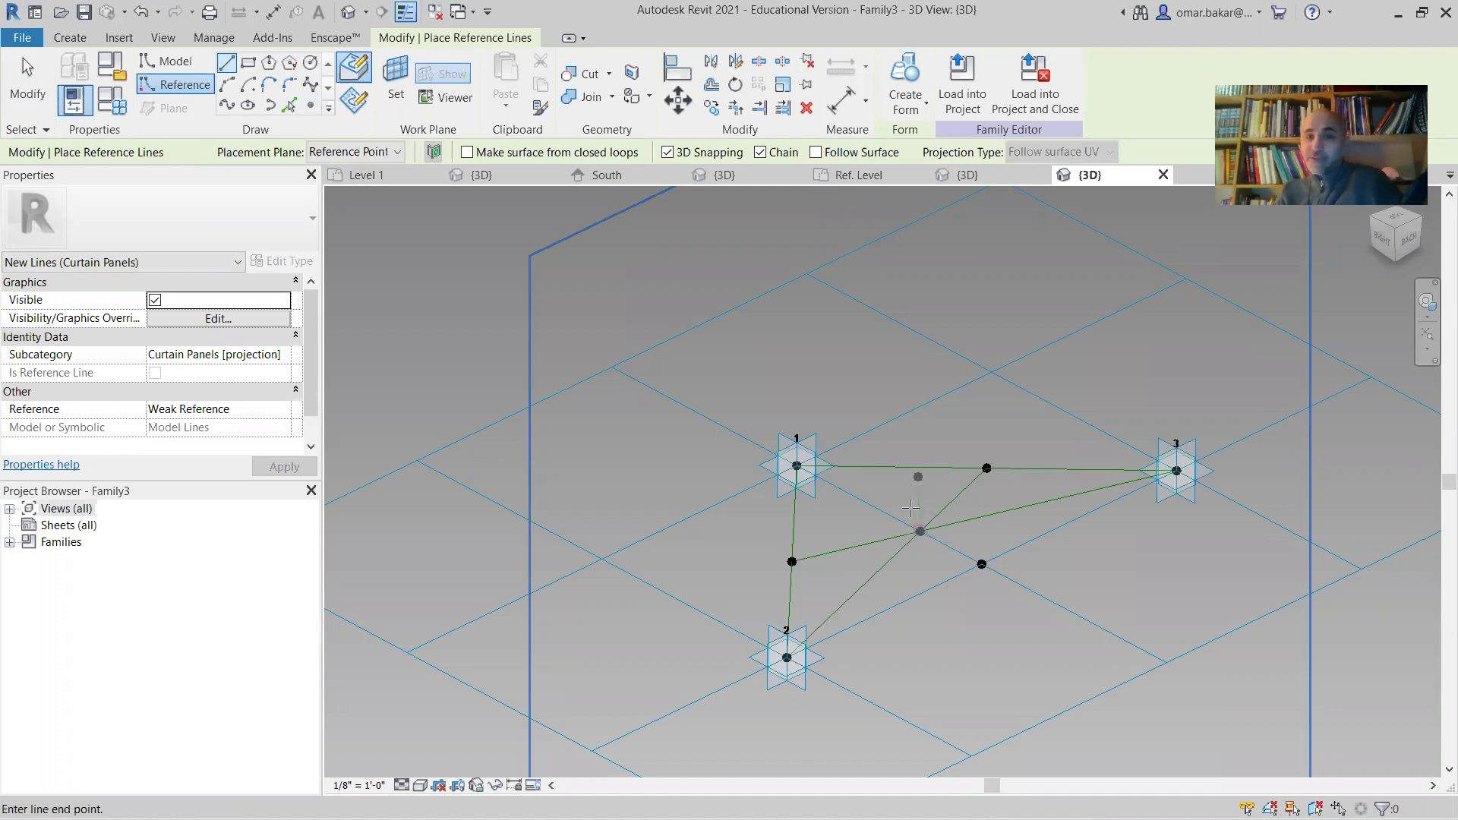
key("Escape")
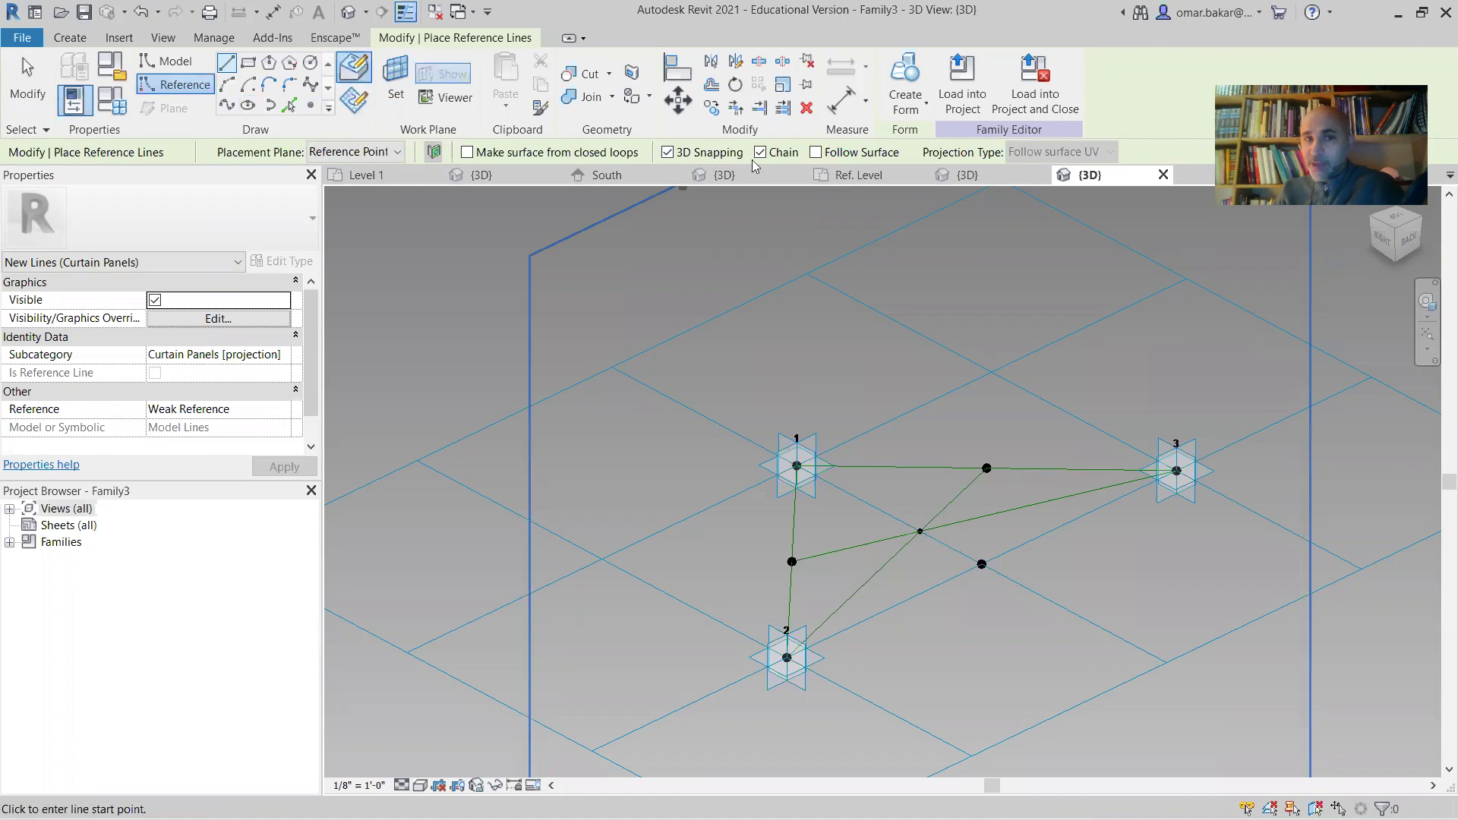
left_click(668, 153)
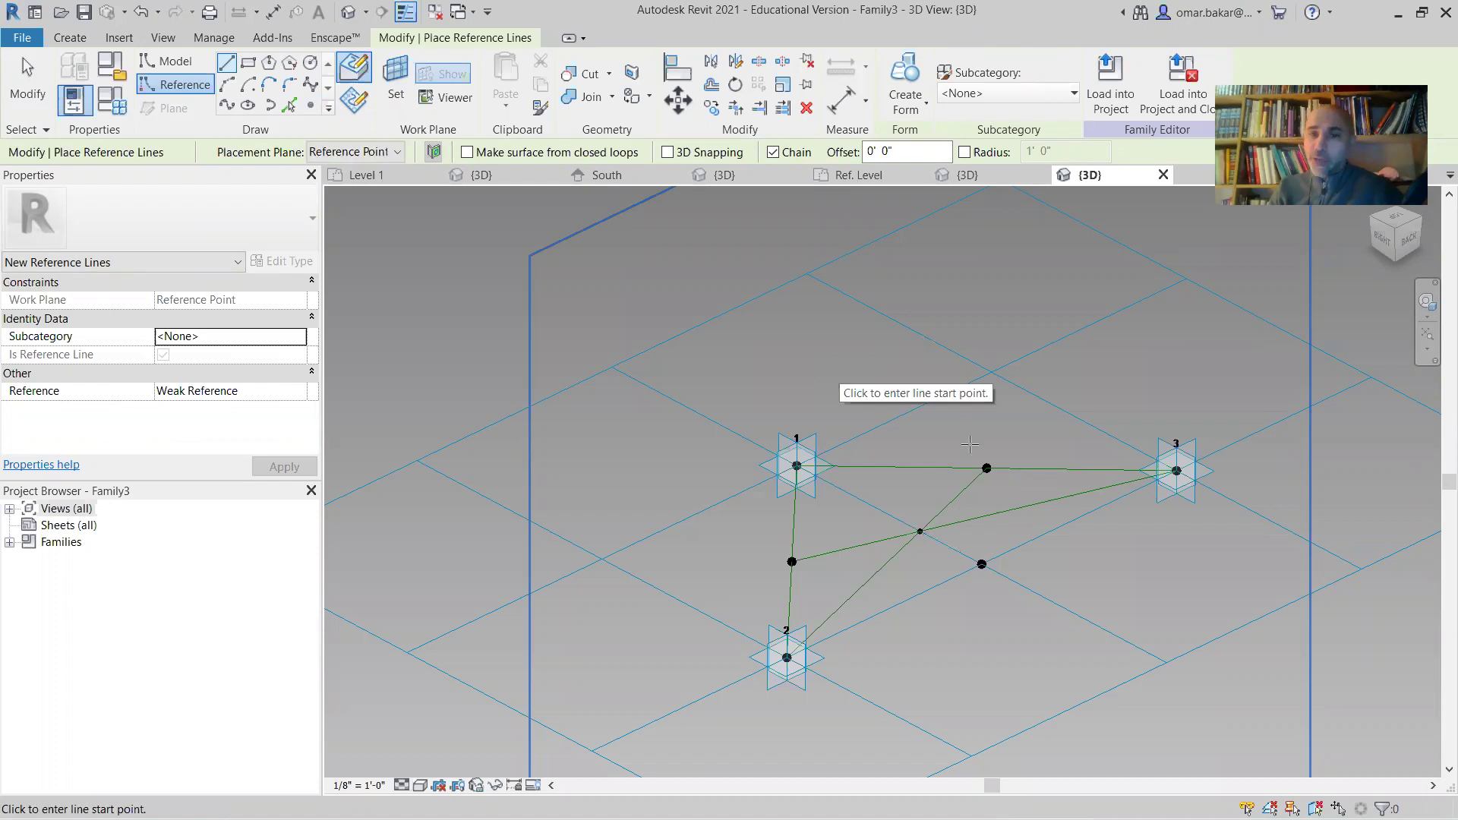
left_click(919, 532)
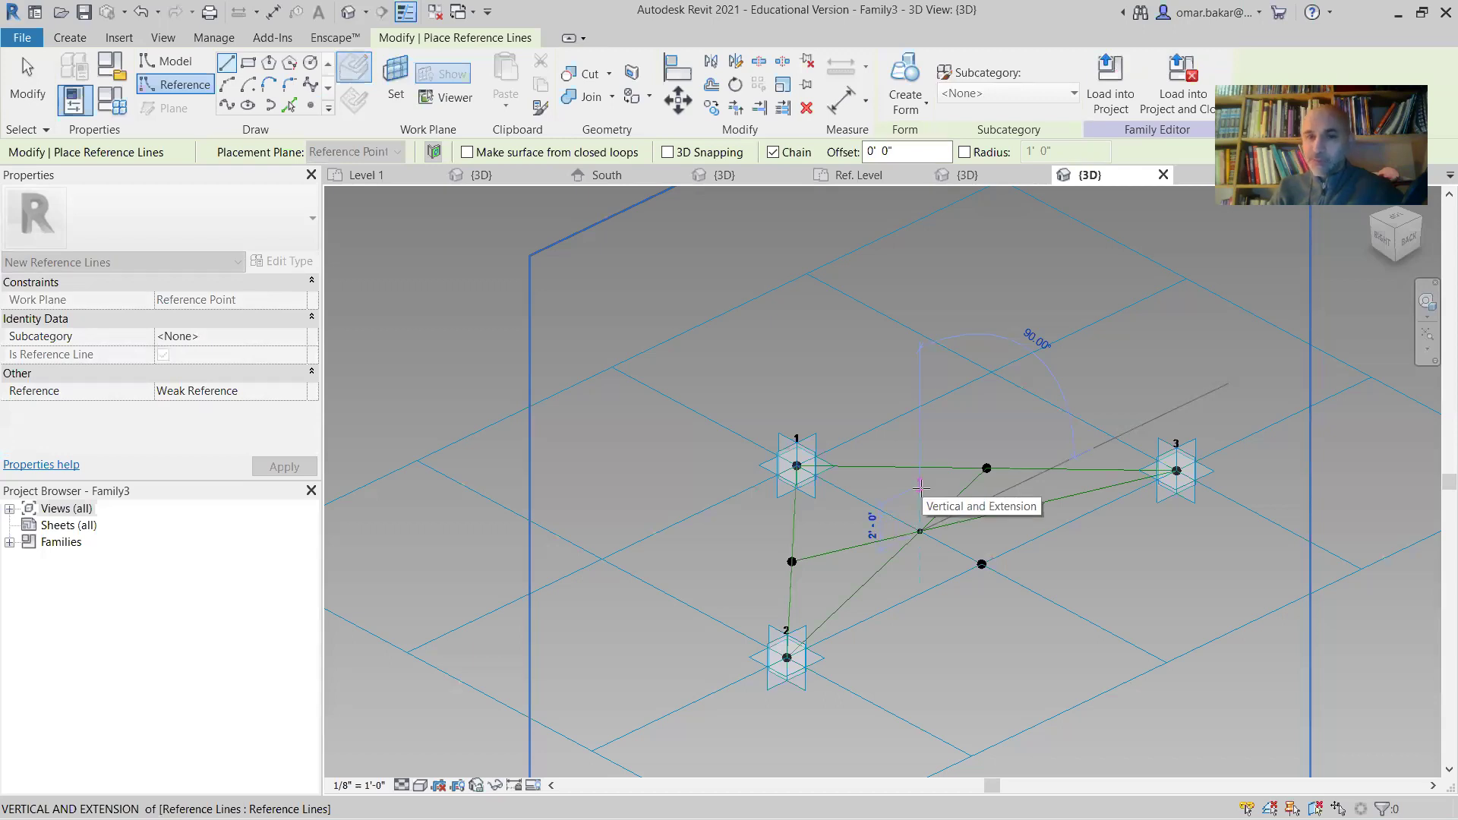
left_click(960, 512)
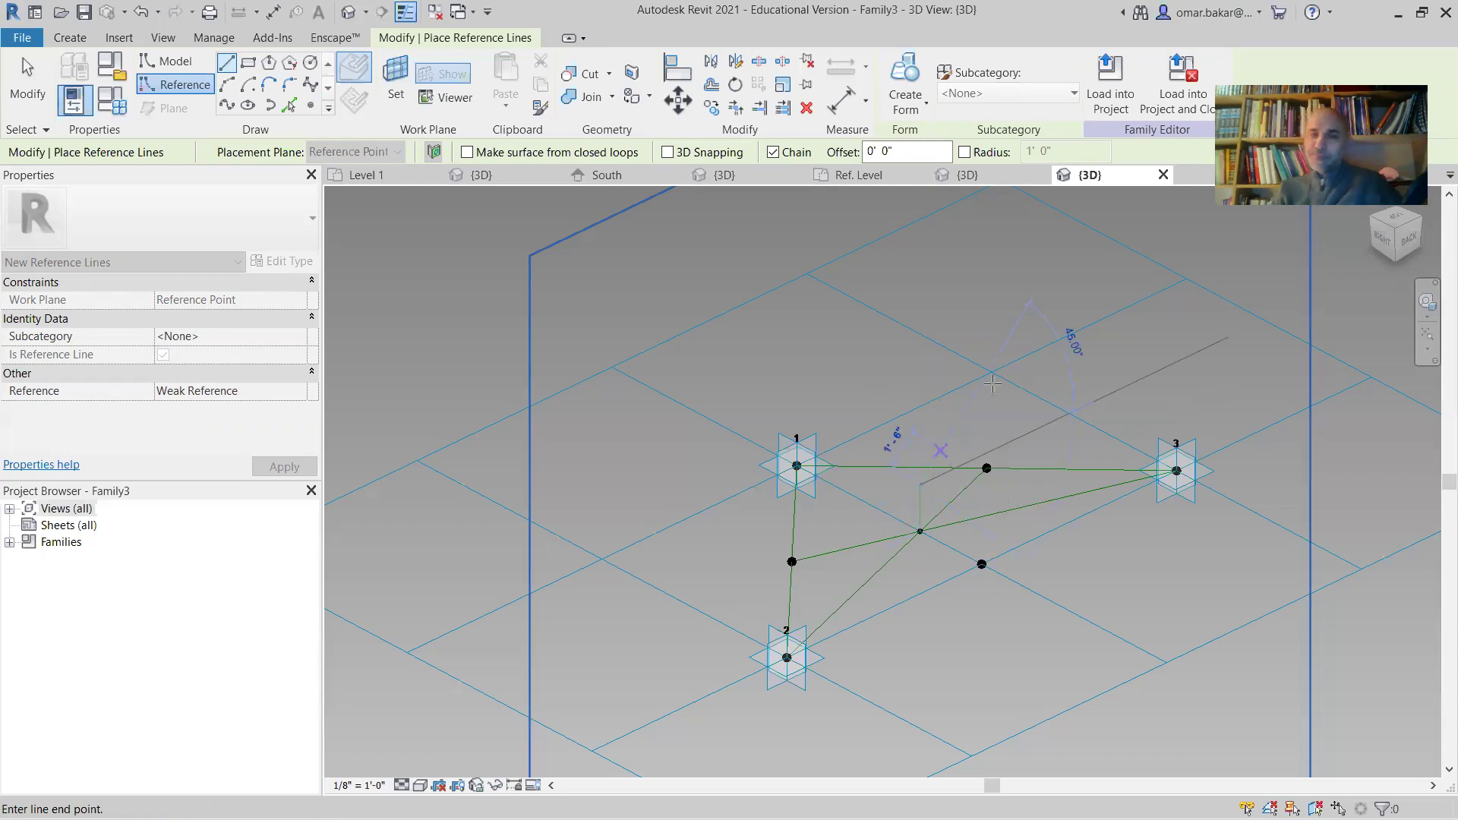
key("Escape")
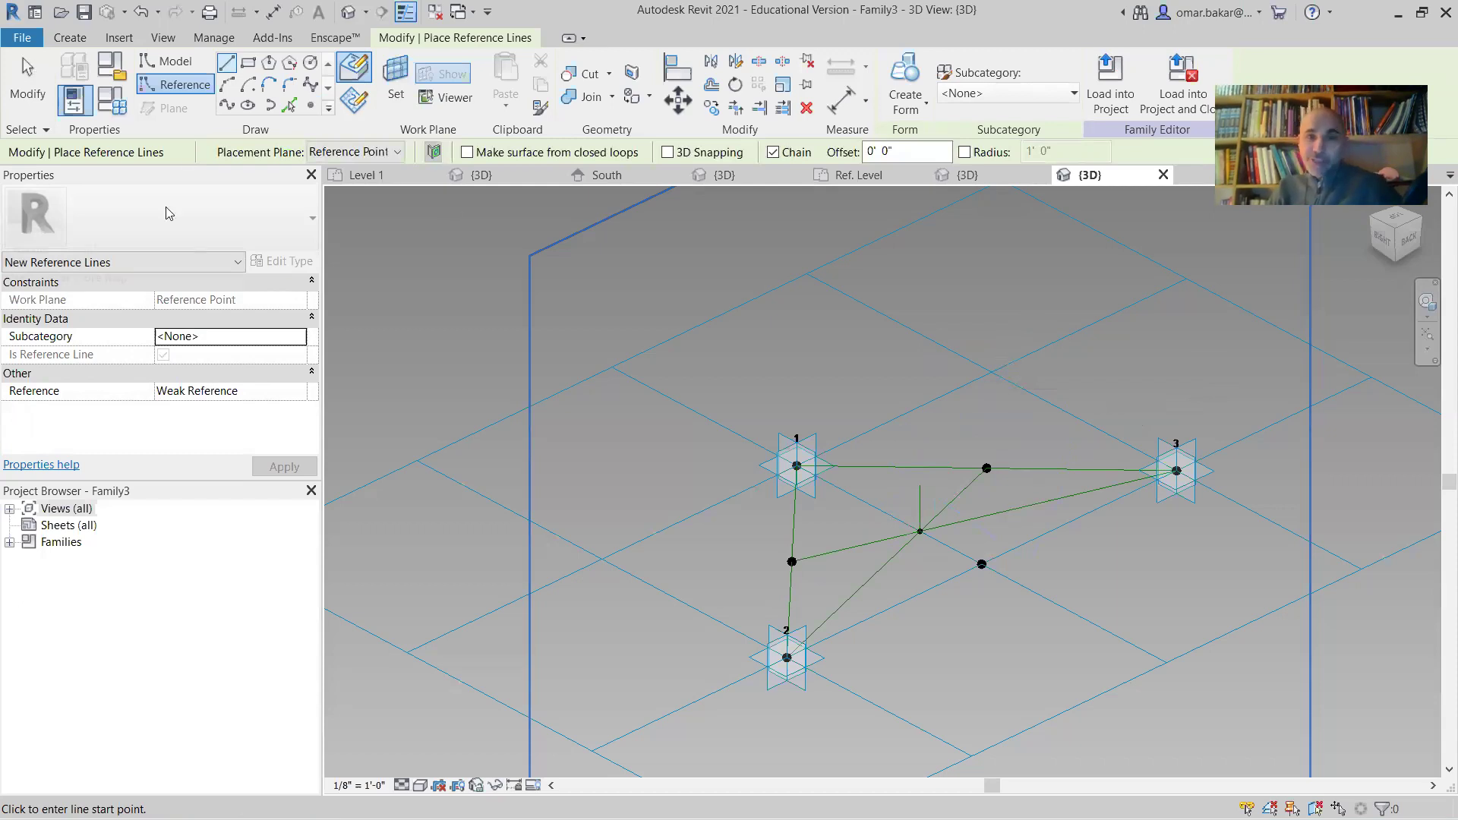
Select the vertical reference line above the central reference point and delete it
left_click(29, 75)
key("Escape")
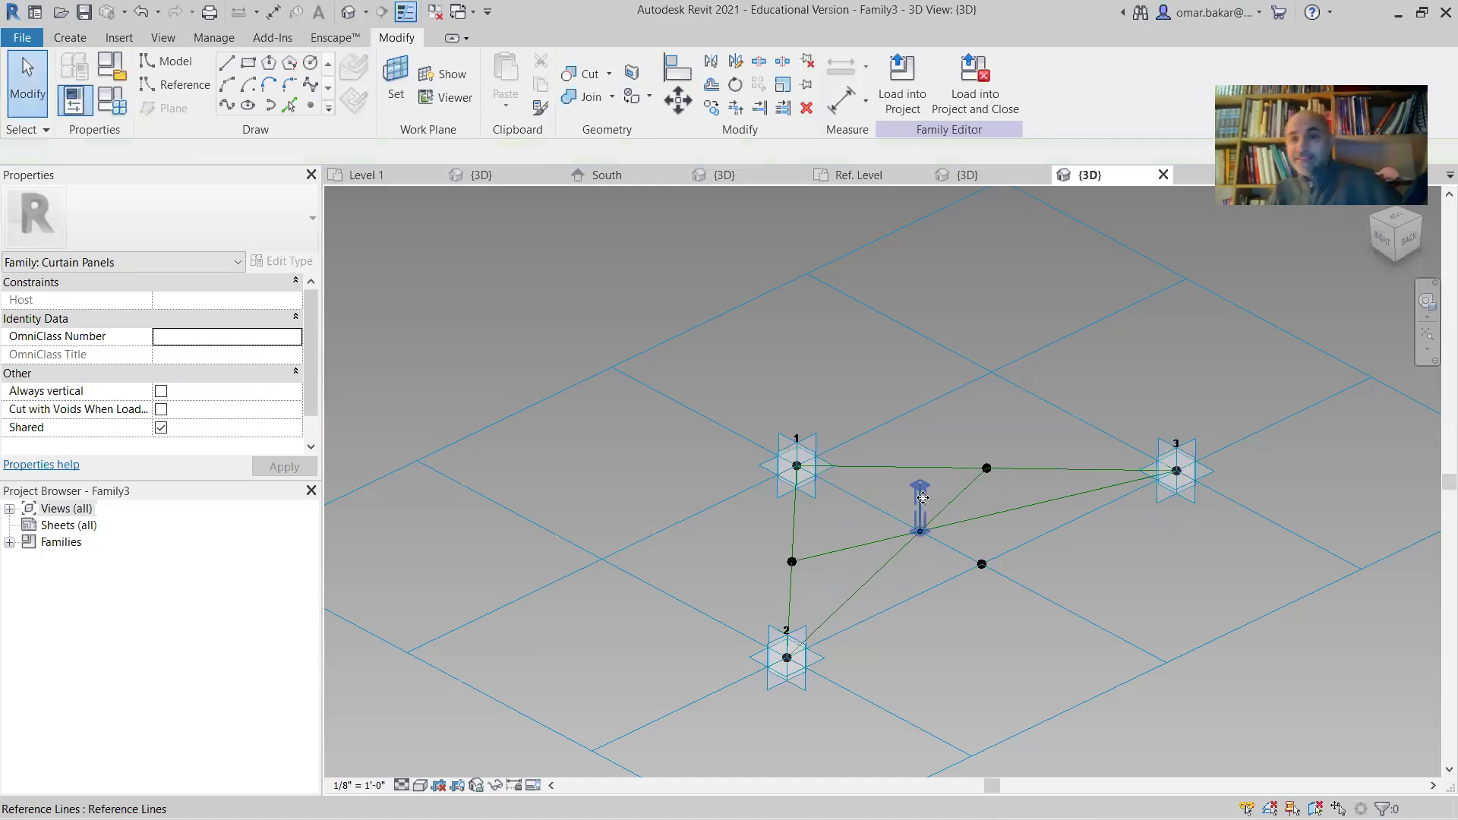
left_click(927, 501)
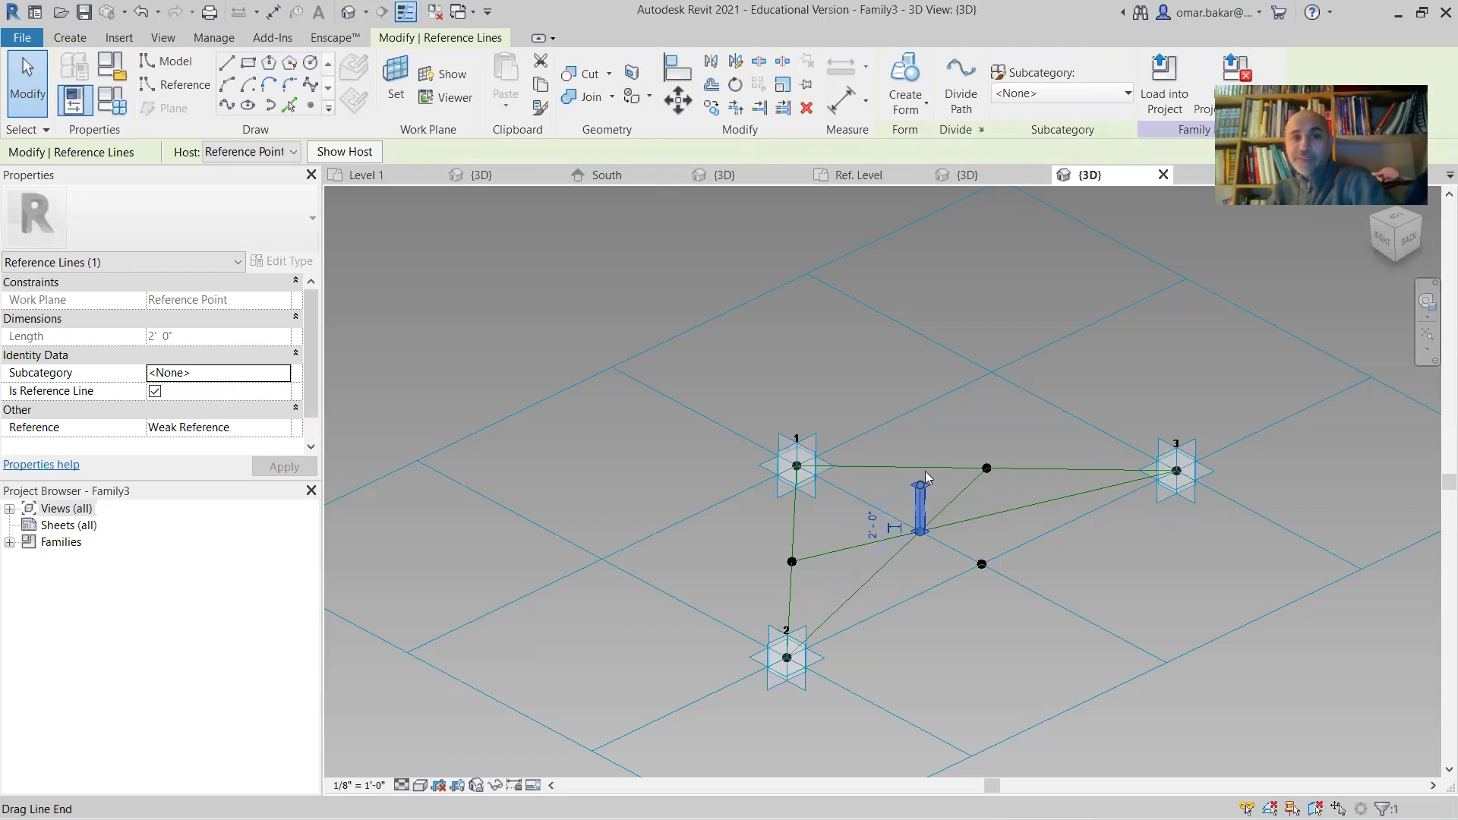
key("Escape")
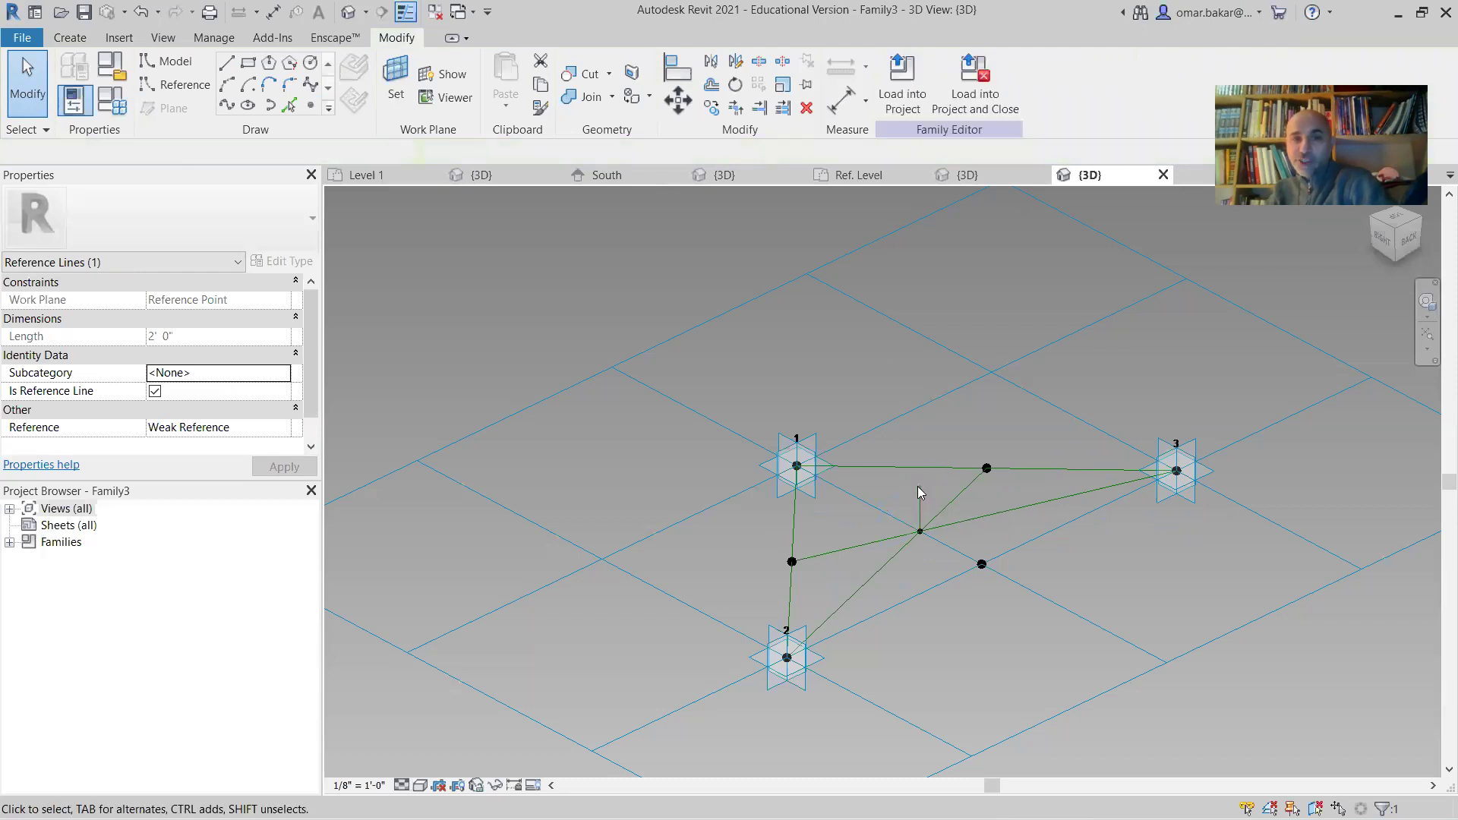
left_click(918, 498)
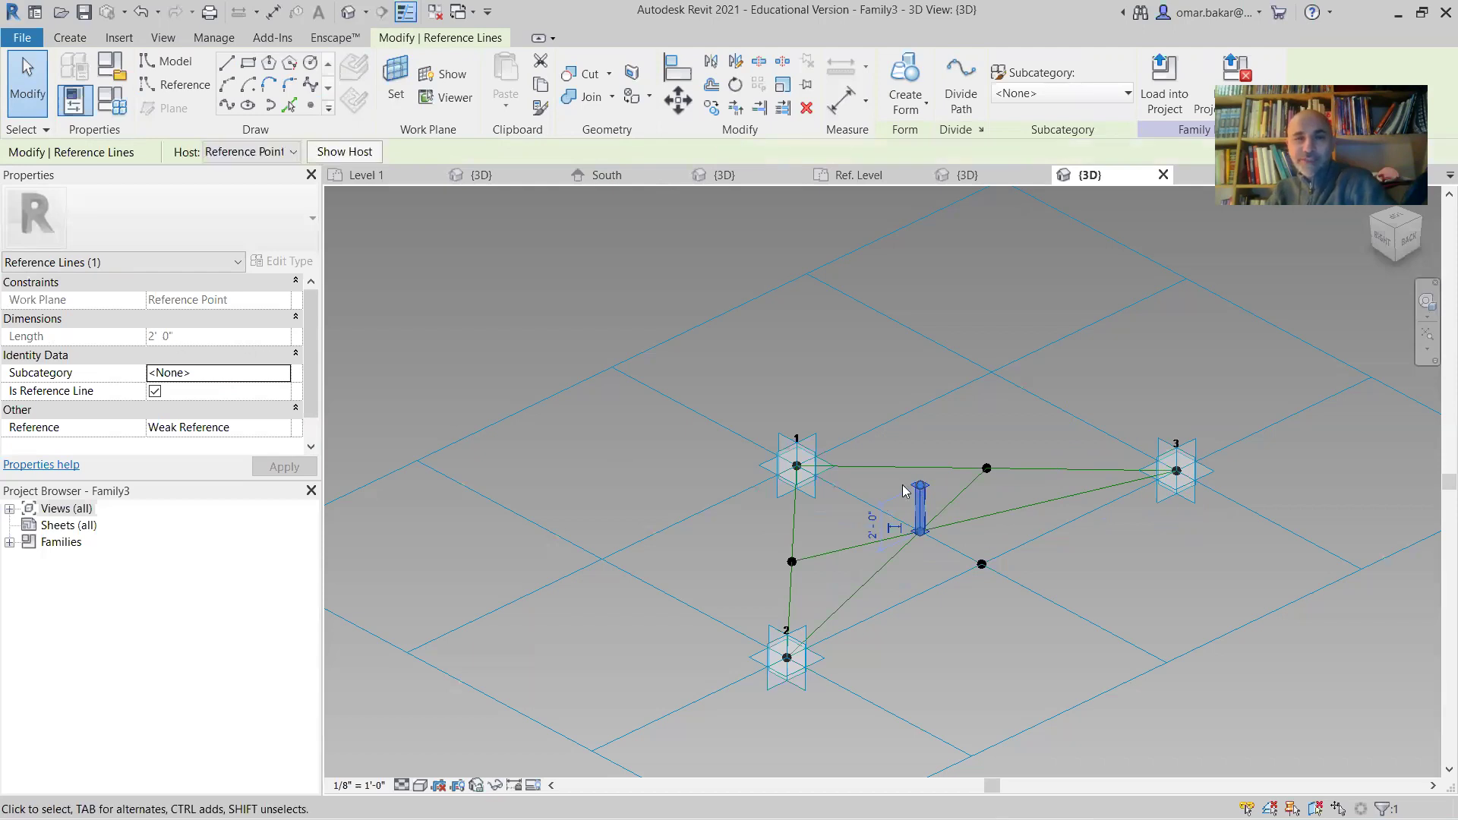
left_click(919, 508)
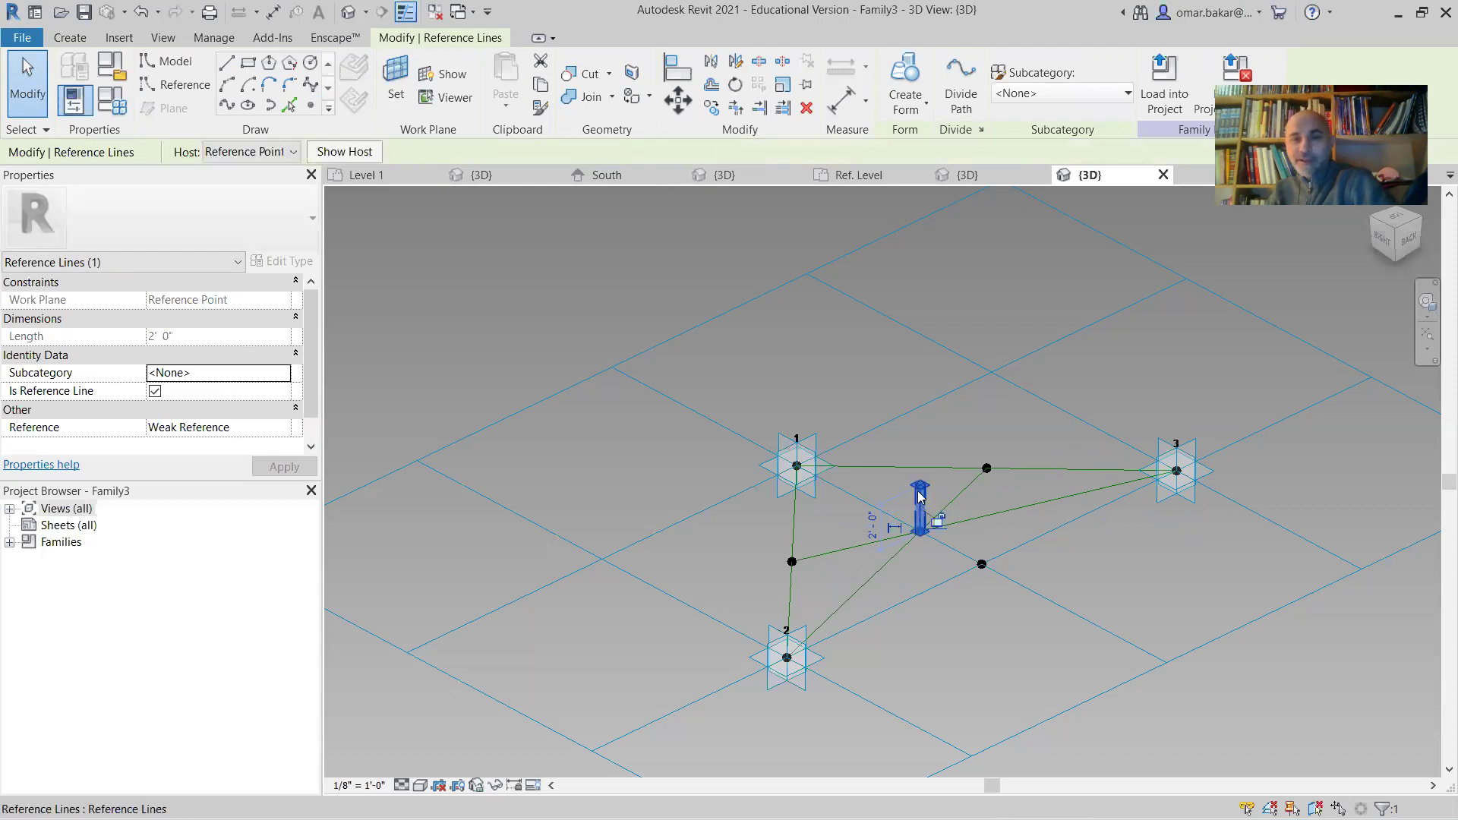
key("Escape")
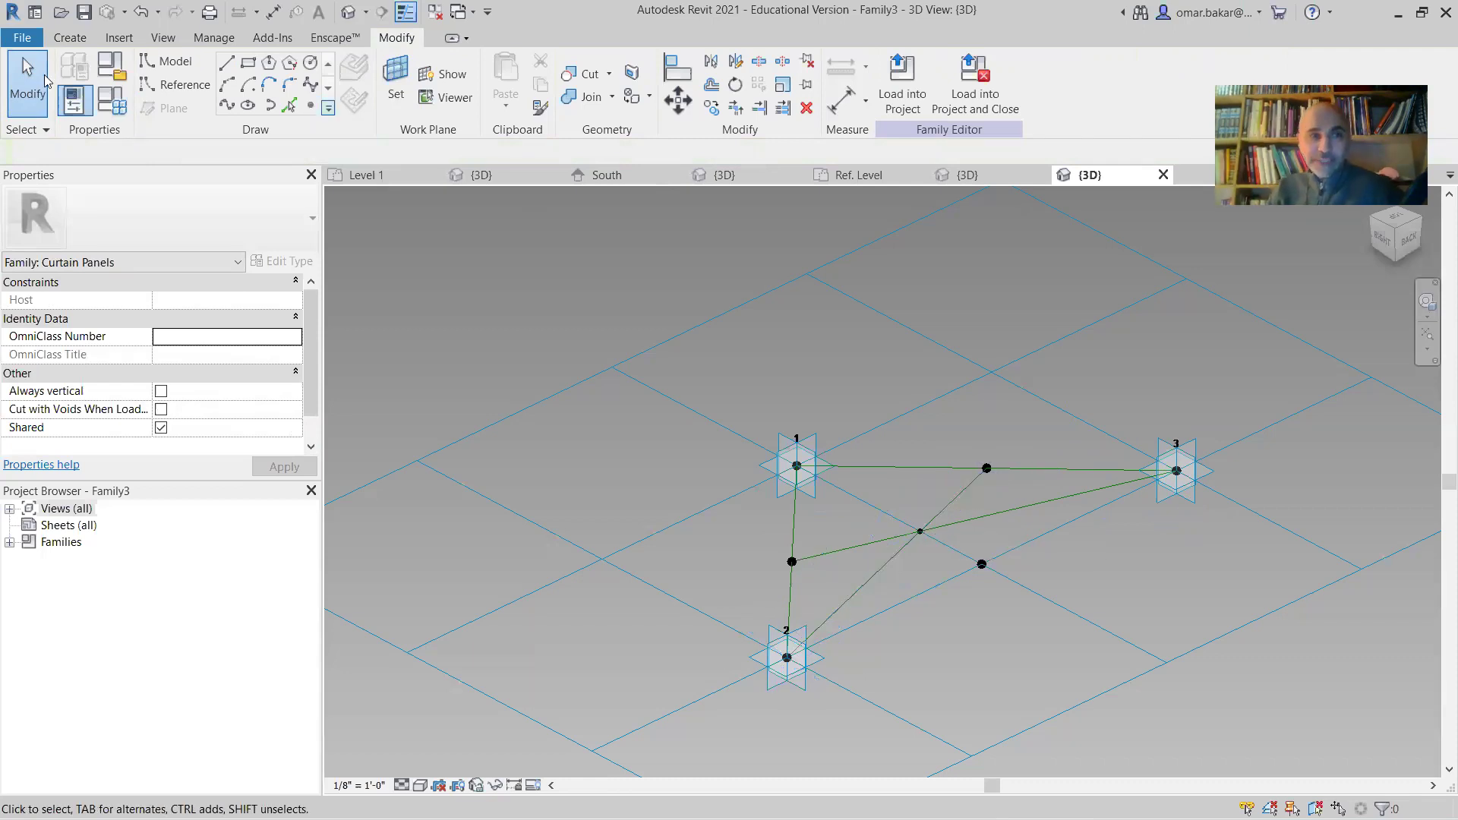
Set the work plane to the horizontal plane of the central reference point
left_click(395, 82)
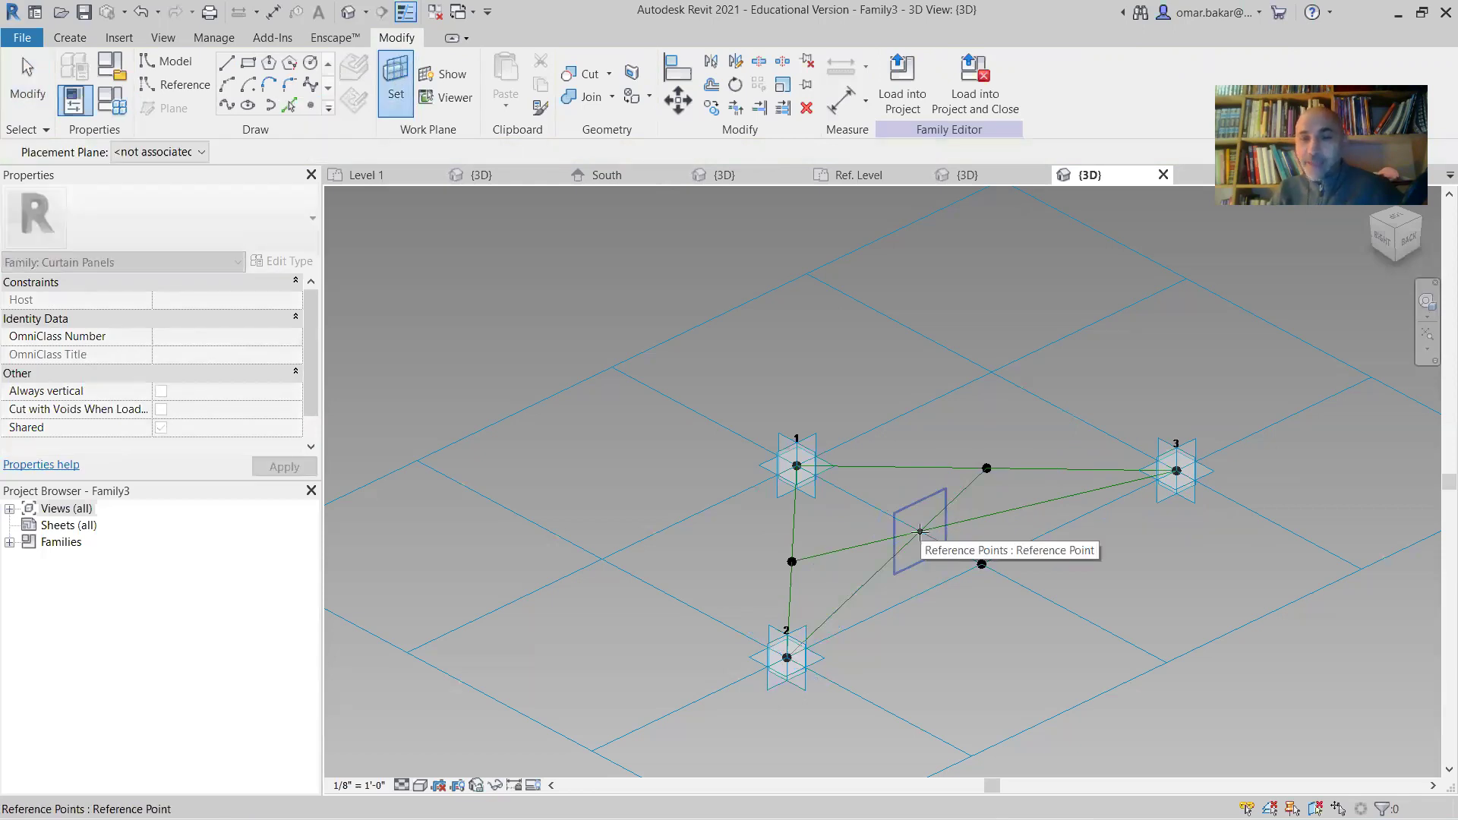
key("Tab")
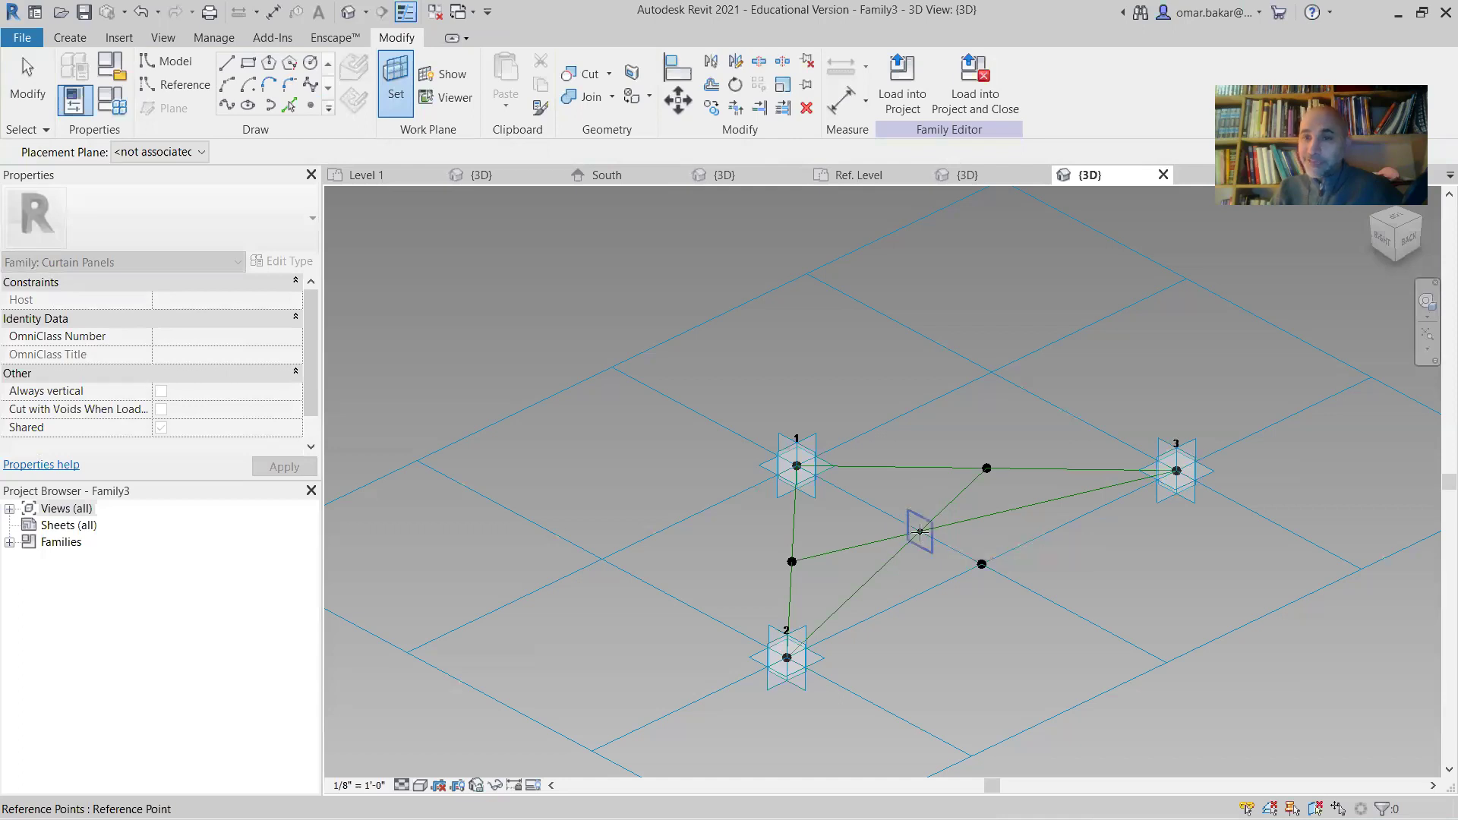
key("Tab")
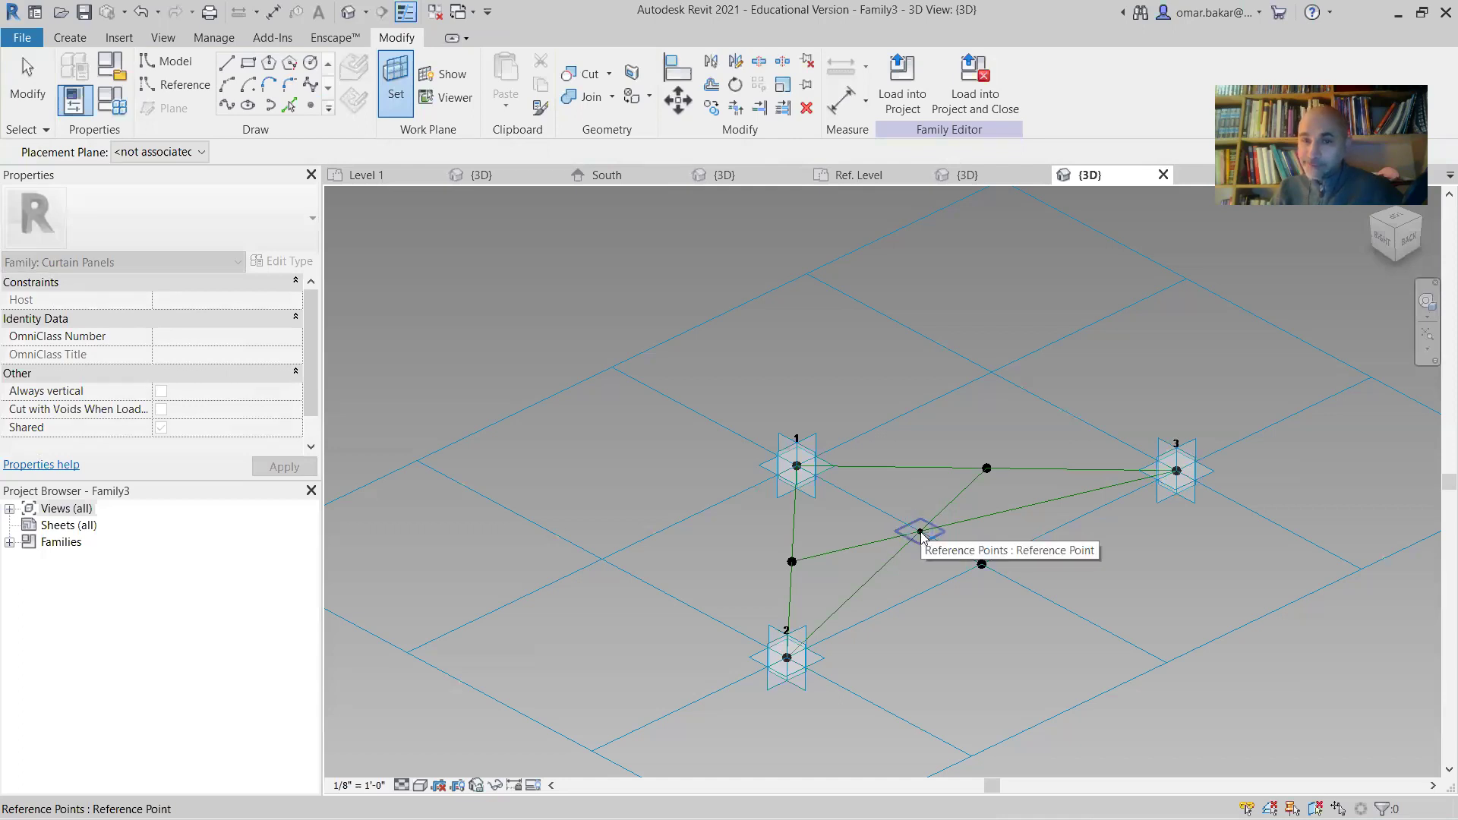
left_click(921, 536)
Place a new reference point on the central point and raise it about 4' 11" above the triangle
left_click(171, 89)
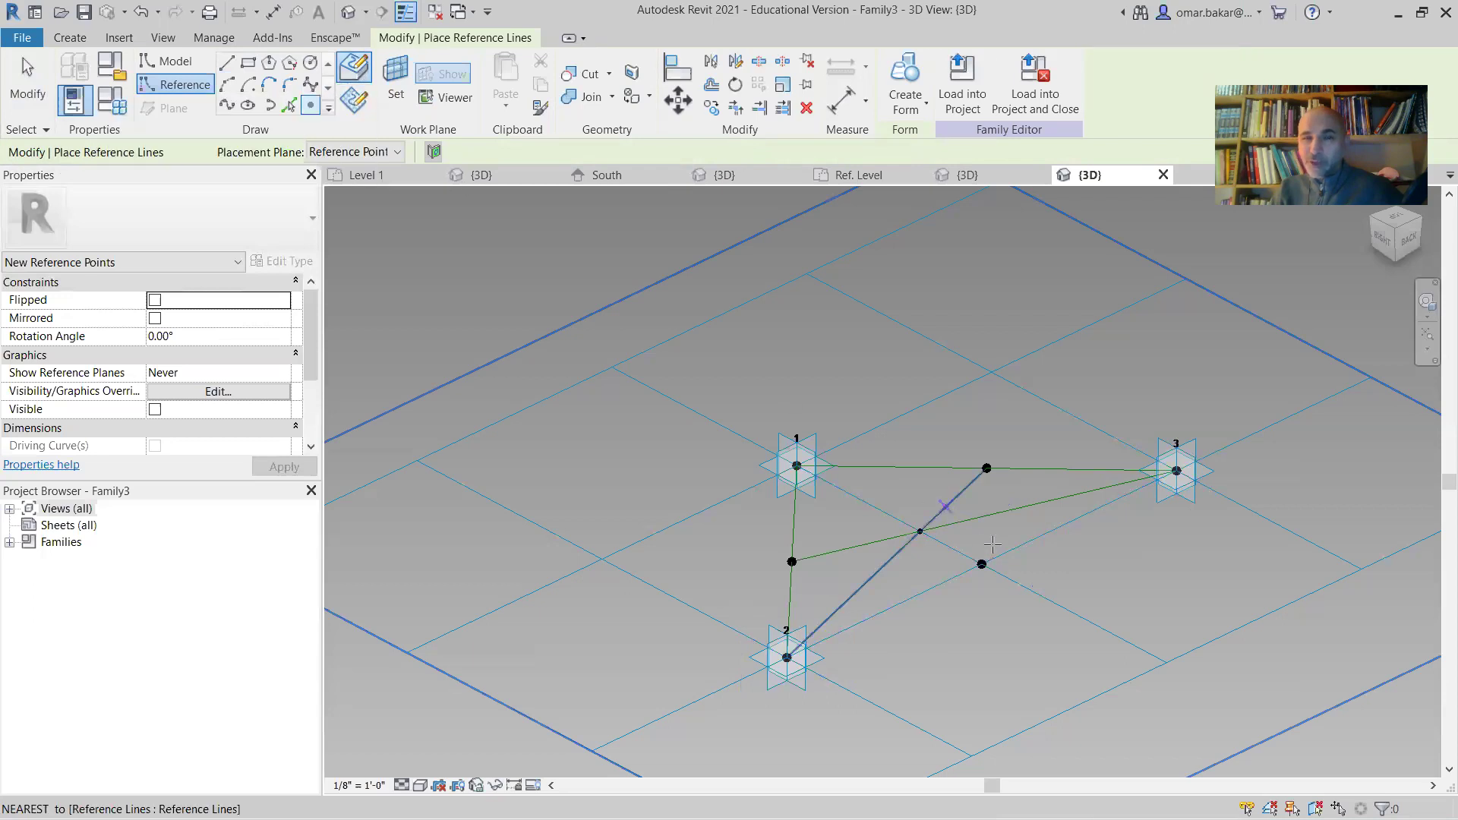
left_click(919, 531)
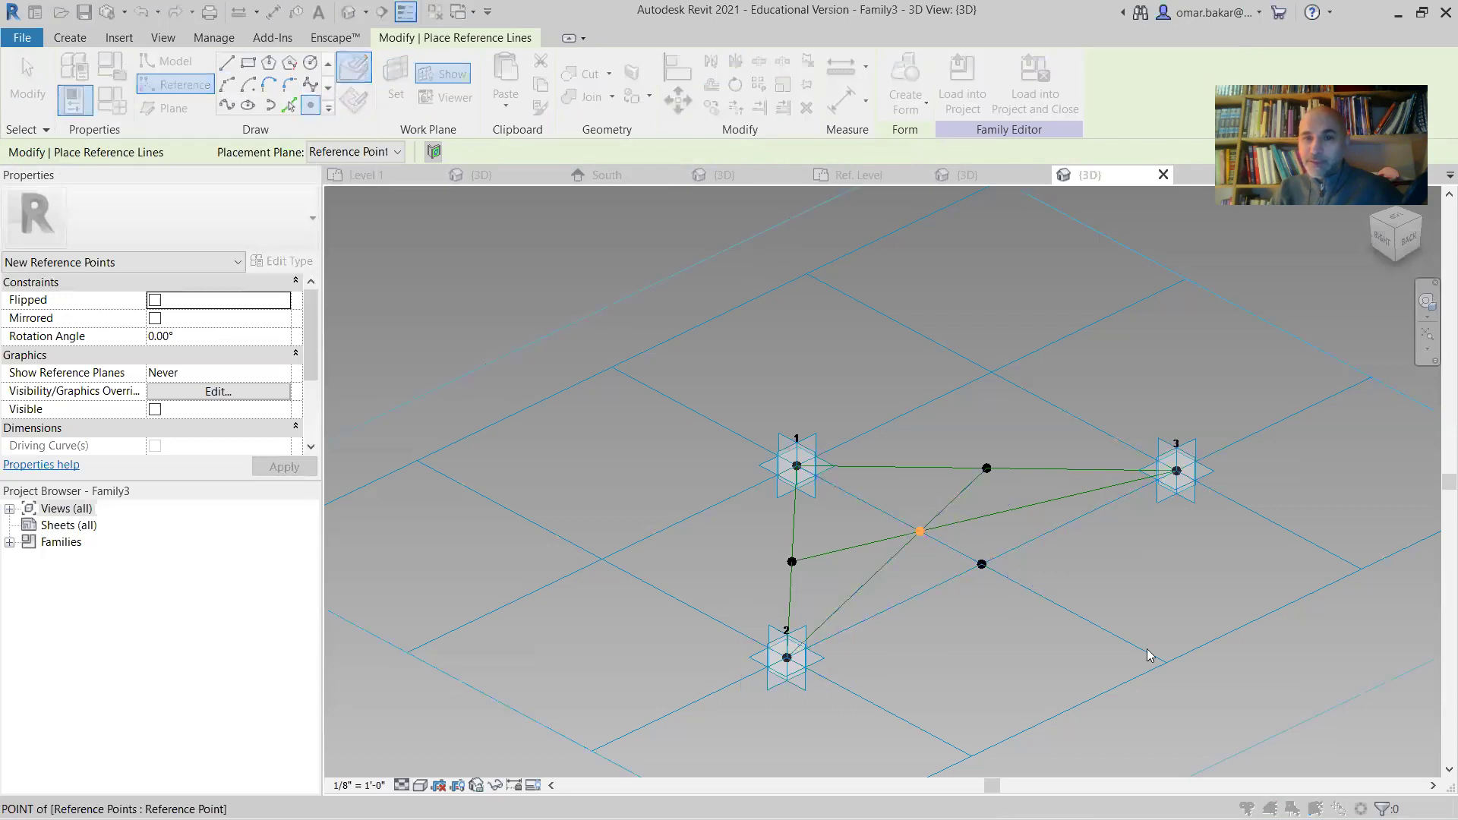
left_click(831, 485)
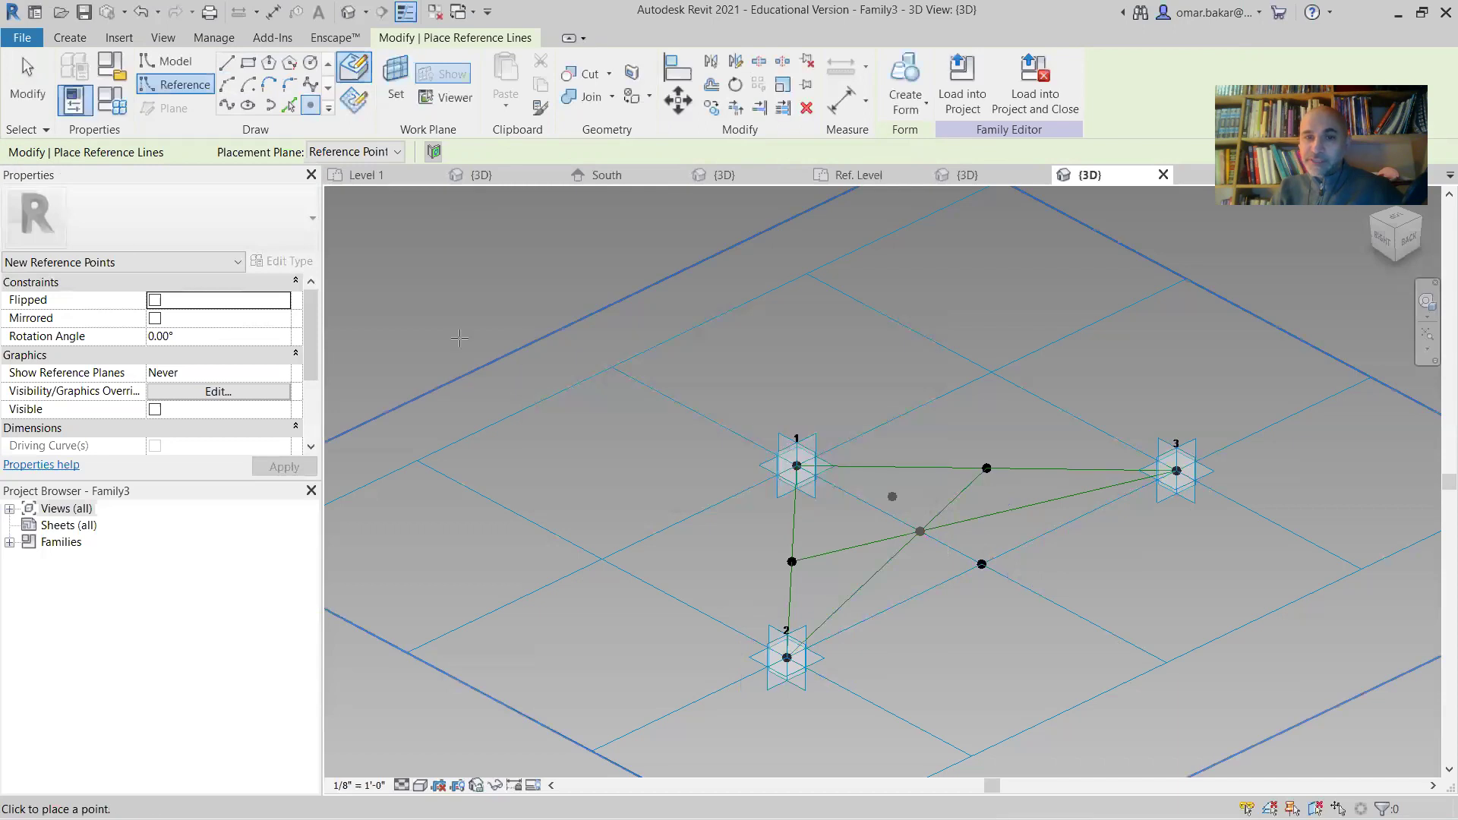
key("Escape")
key("Escape")
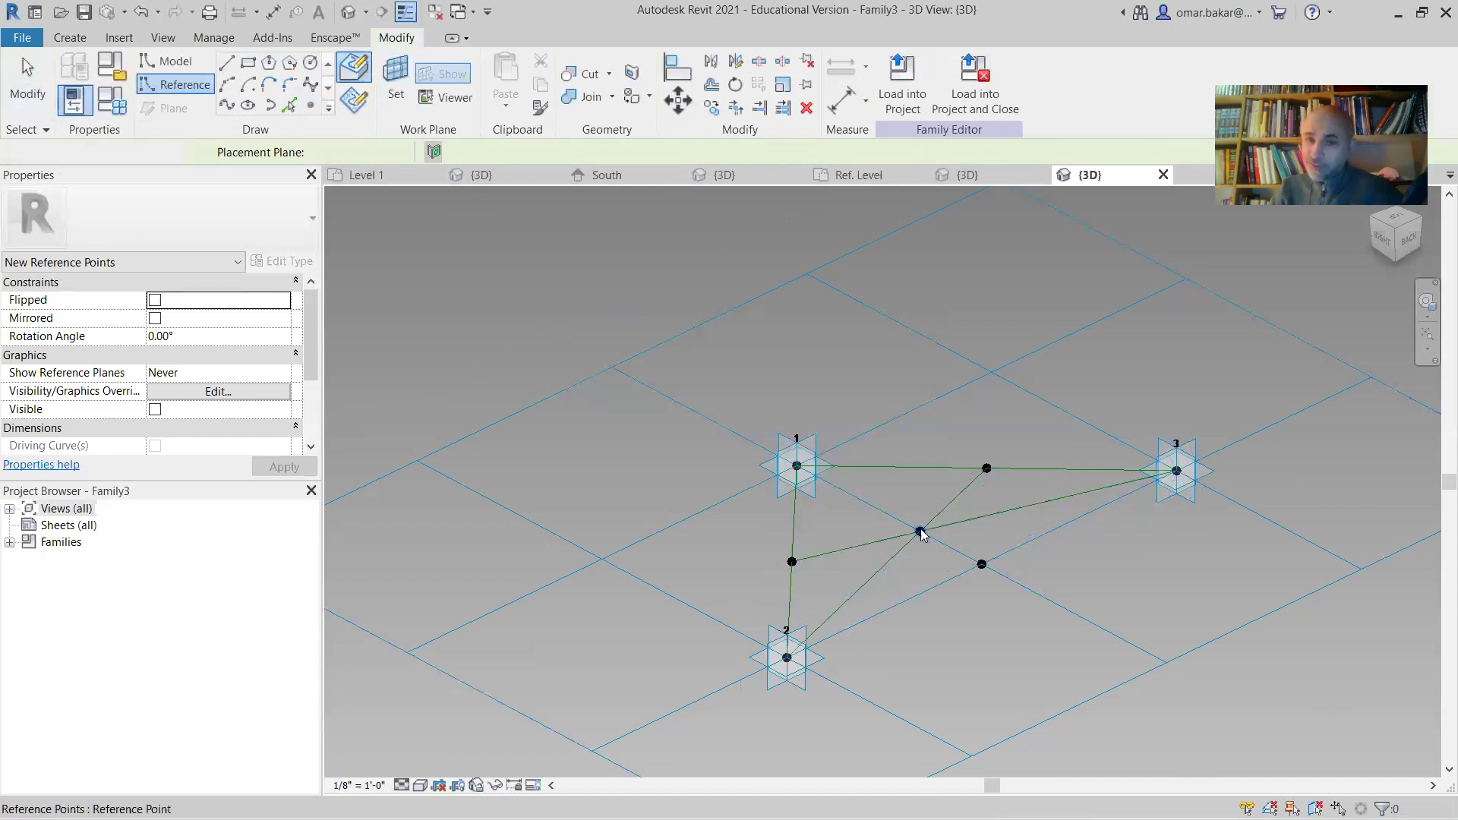
left_click(969, 550)
left_click_drag(920, 497, 1109, 523)
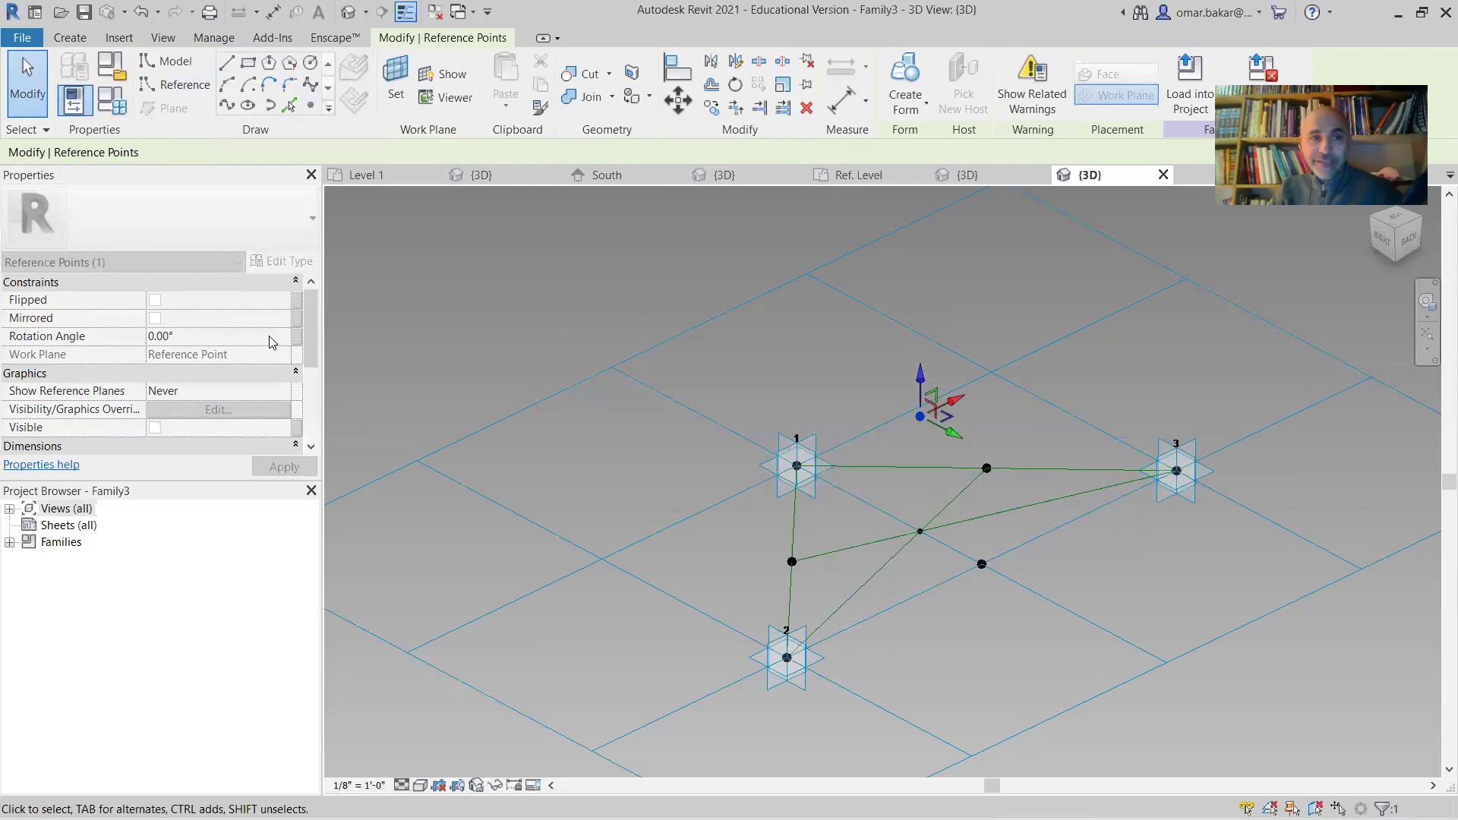
Link the raised reference point's offset to a new type-based family parameter named pt-offset, grouped under Dimensions
left_click(311, 392)
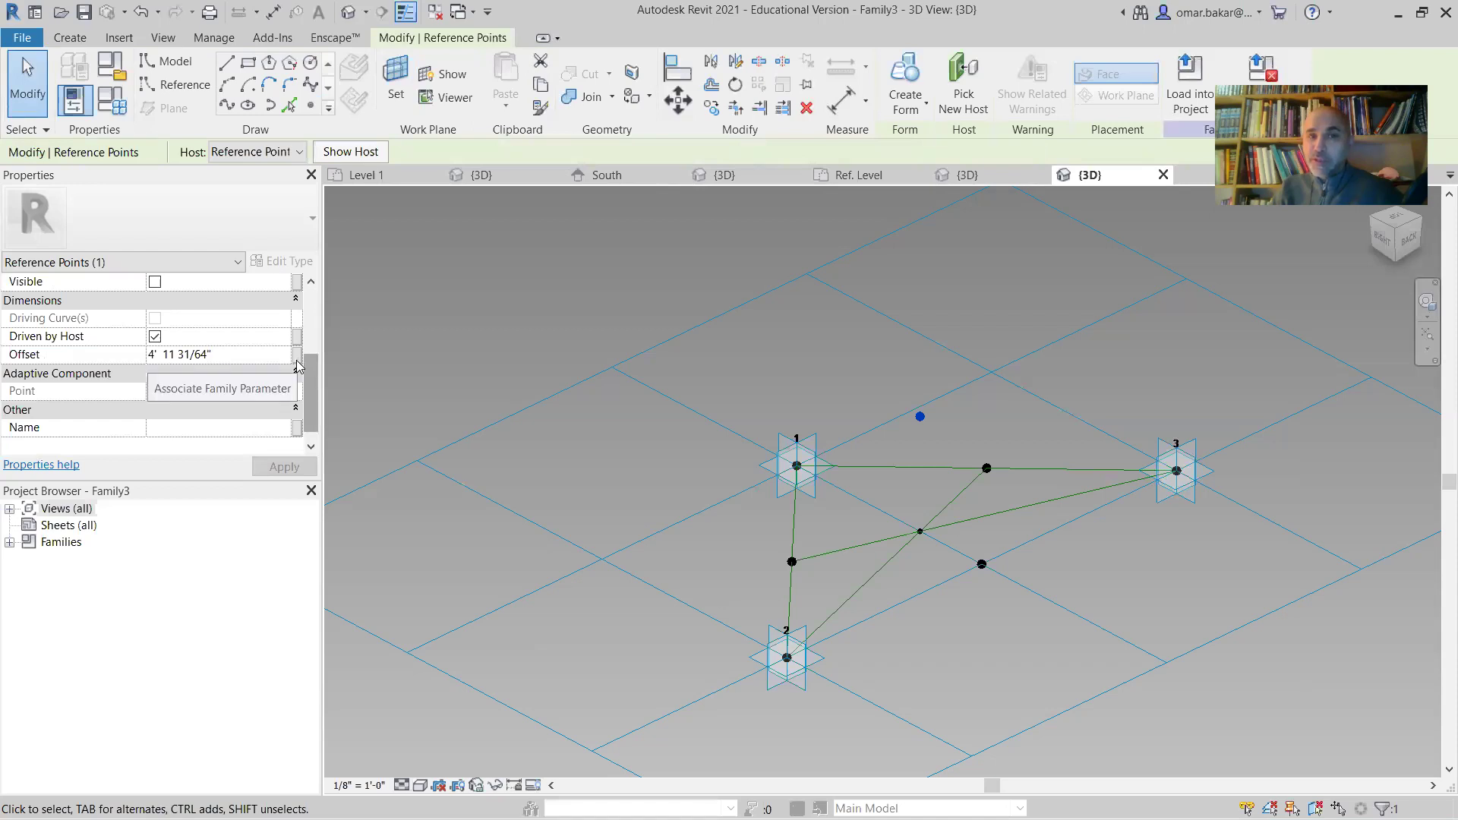
left_click(296, 361)
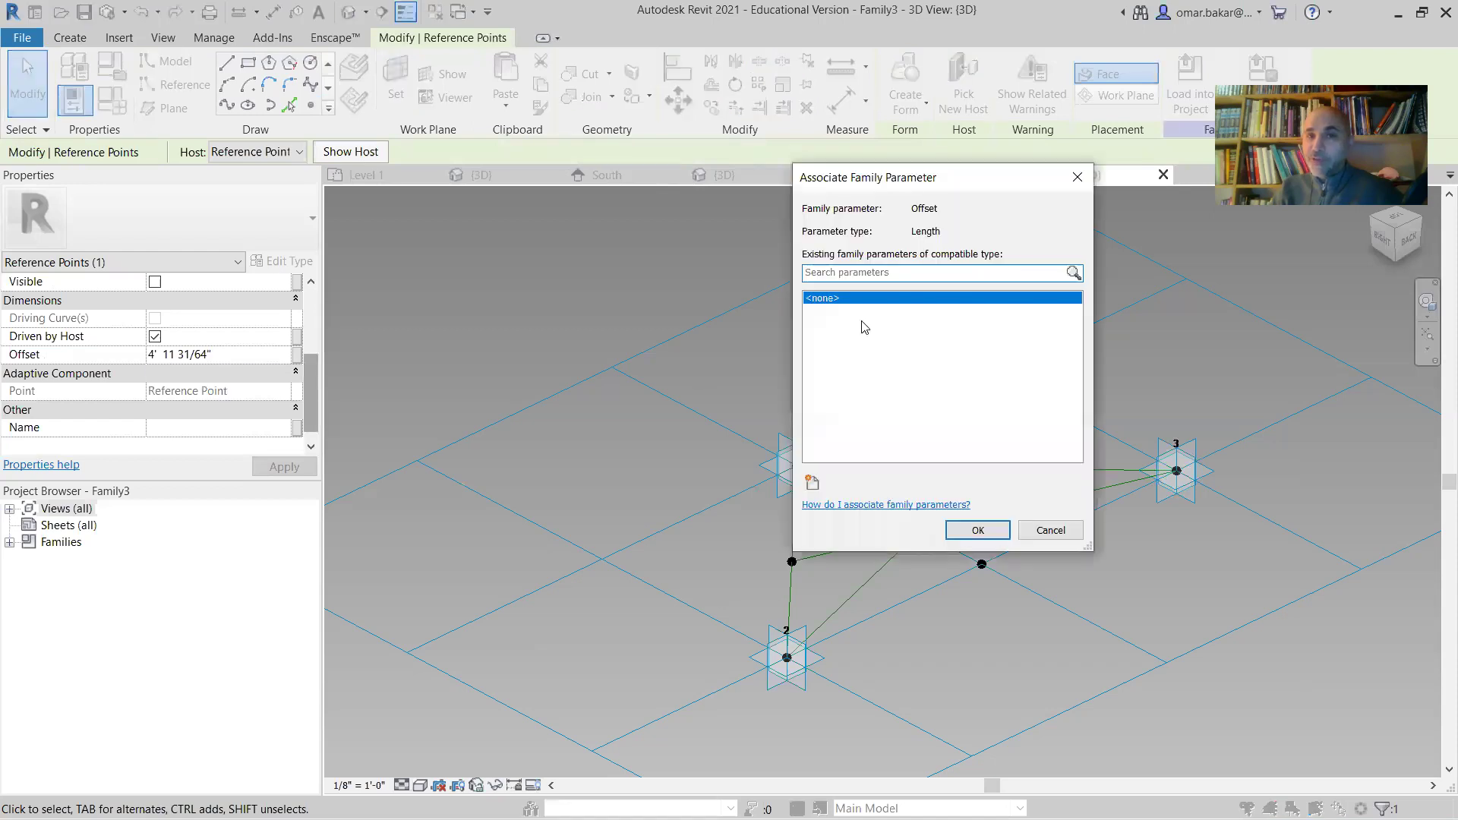
left_click(812, 483)
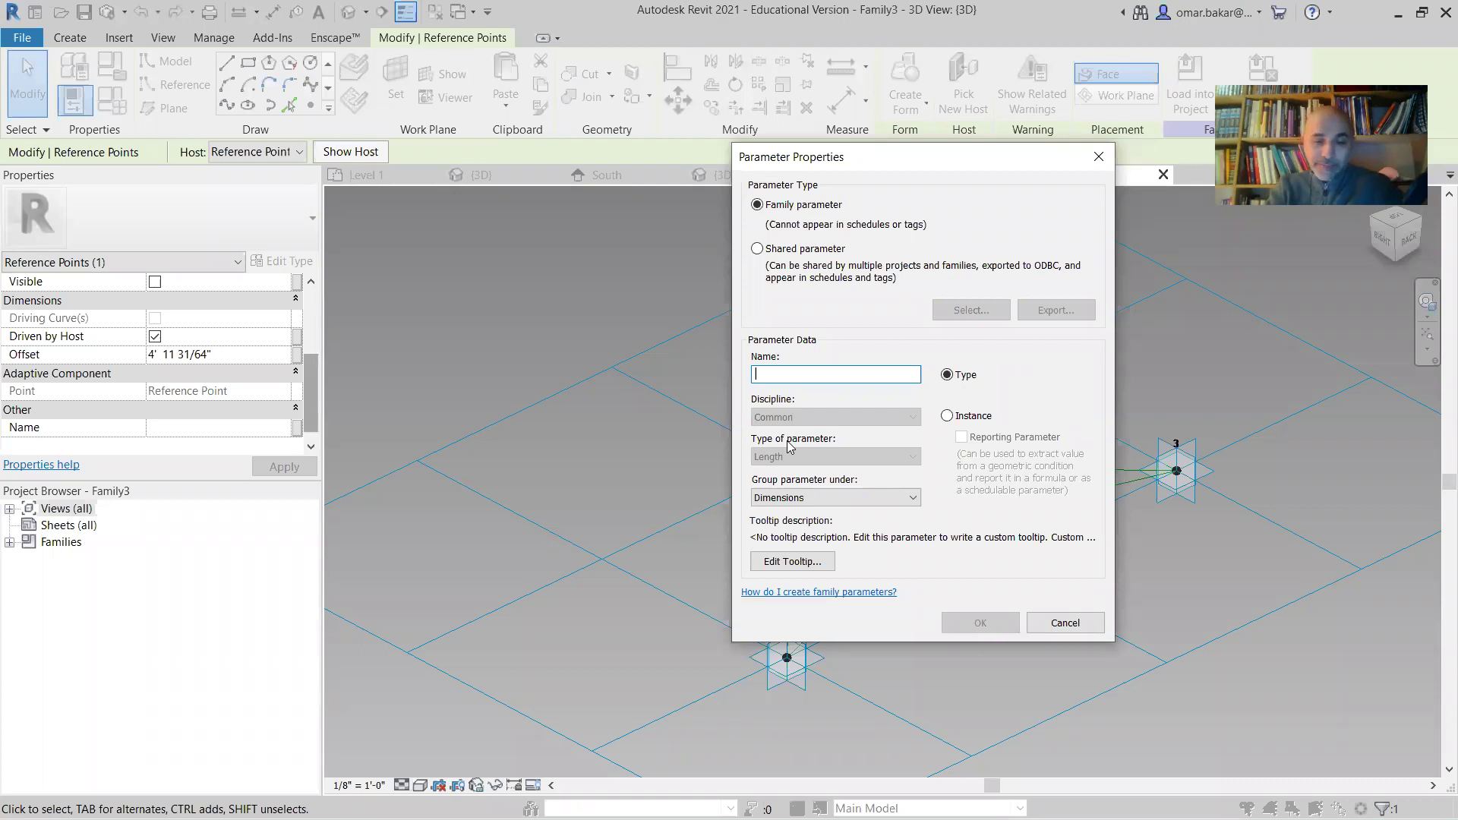
type("pt-offset")
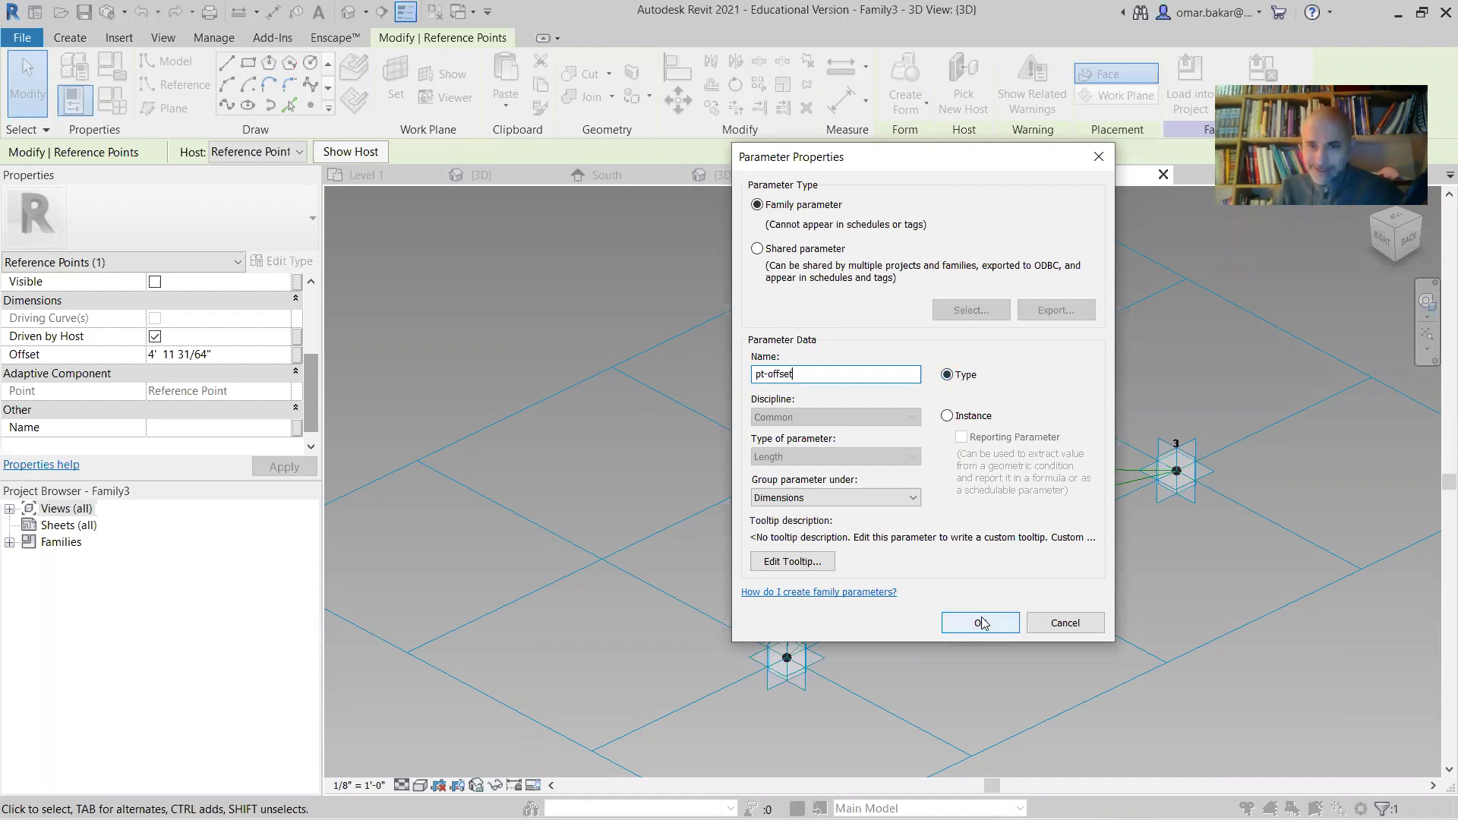
left_click(1010, 624)
left_click(977, 530)
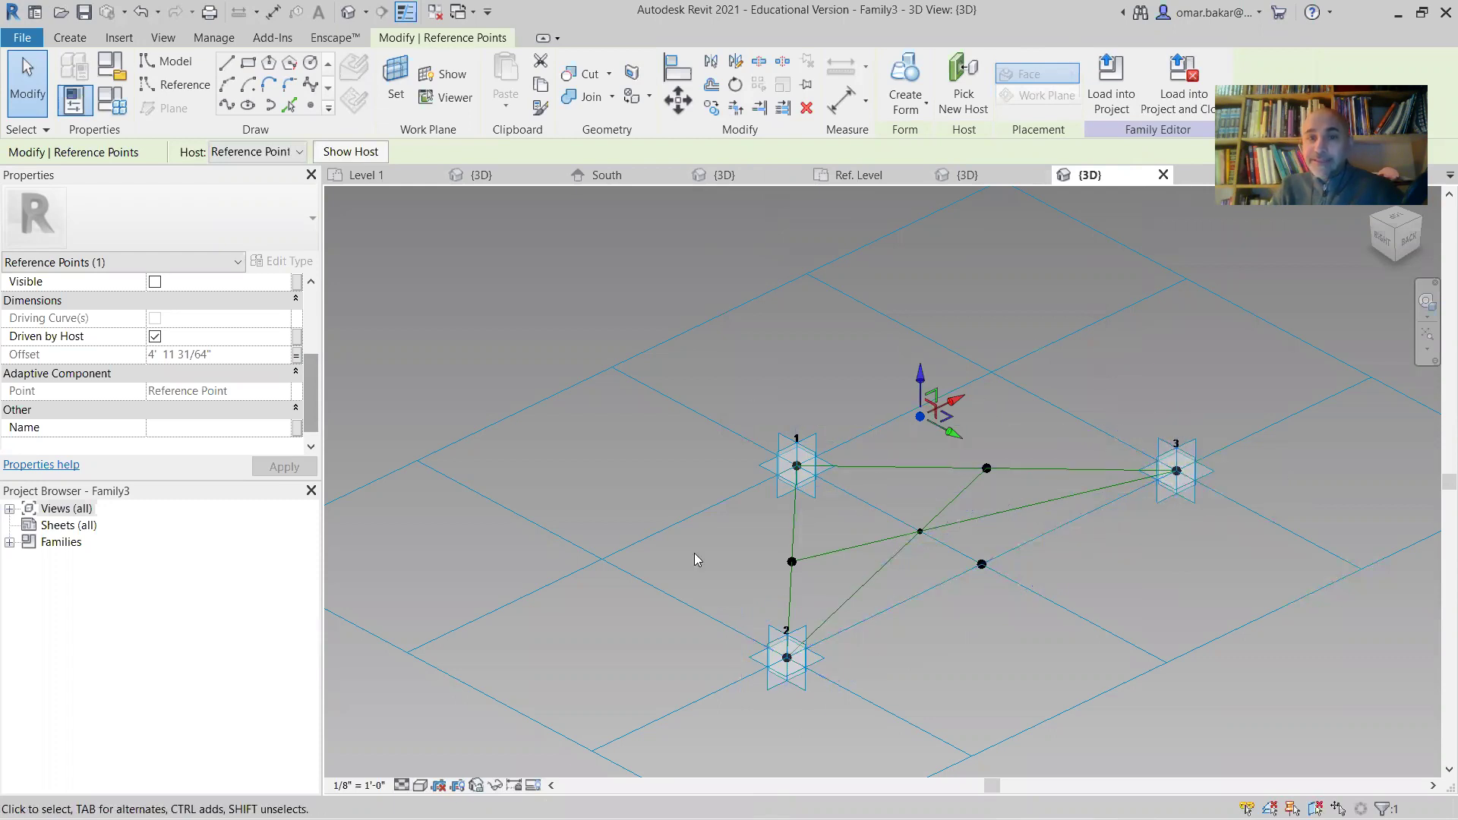
left_click(225, 64)
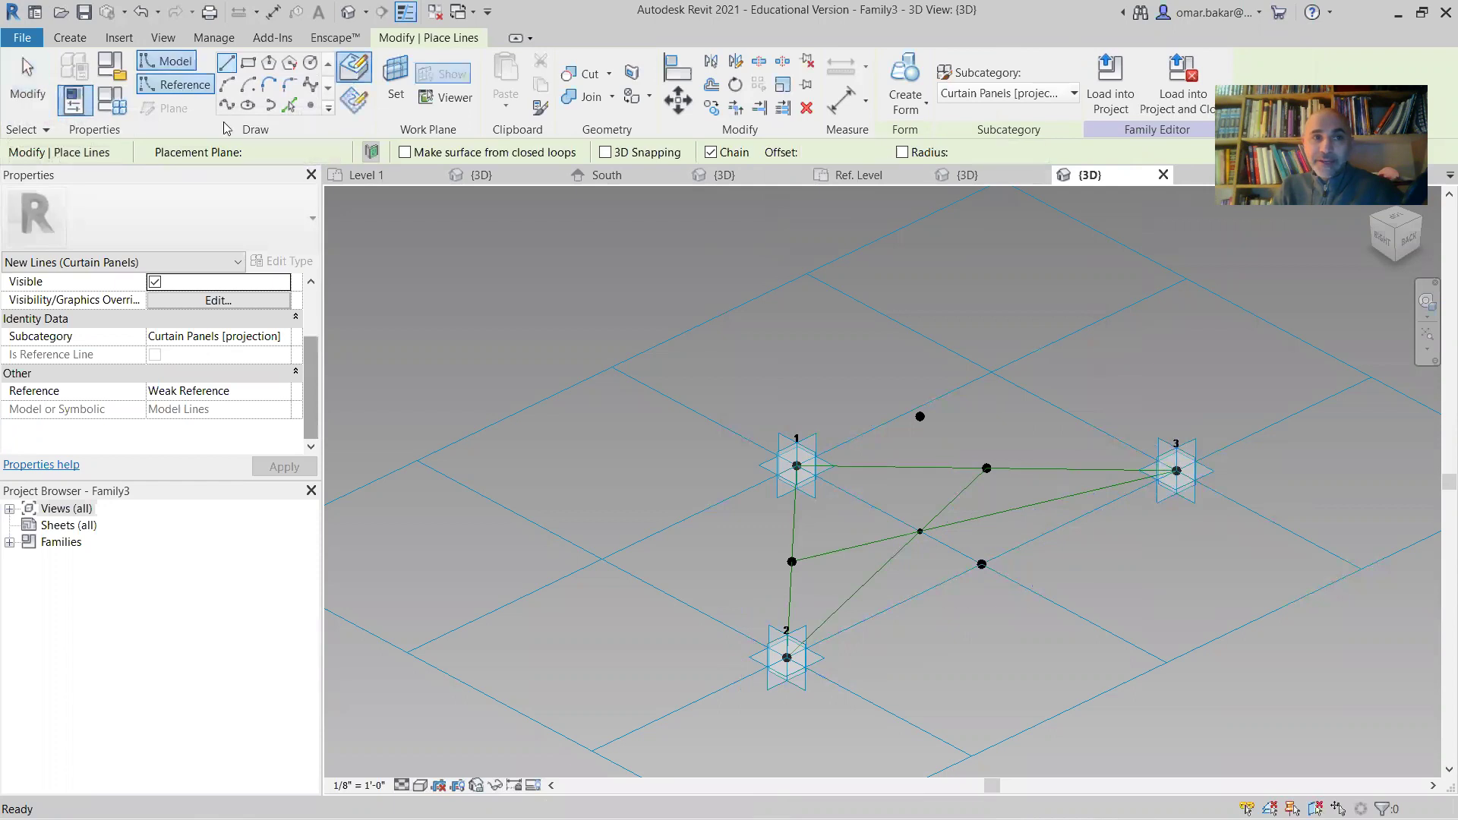
left_click(176, 84)
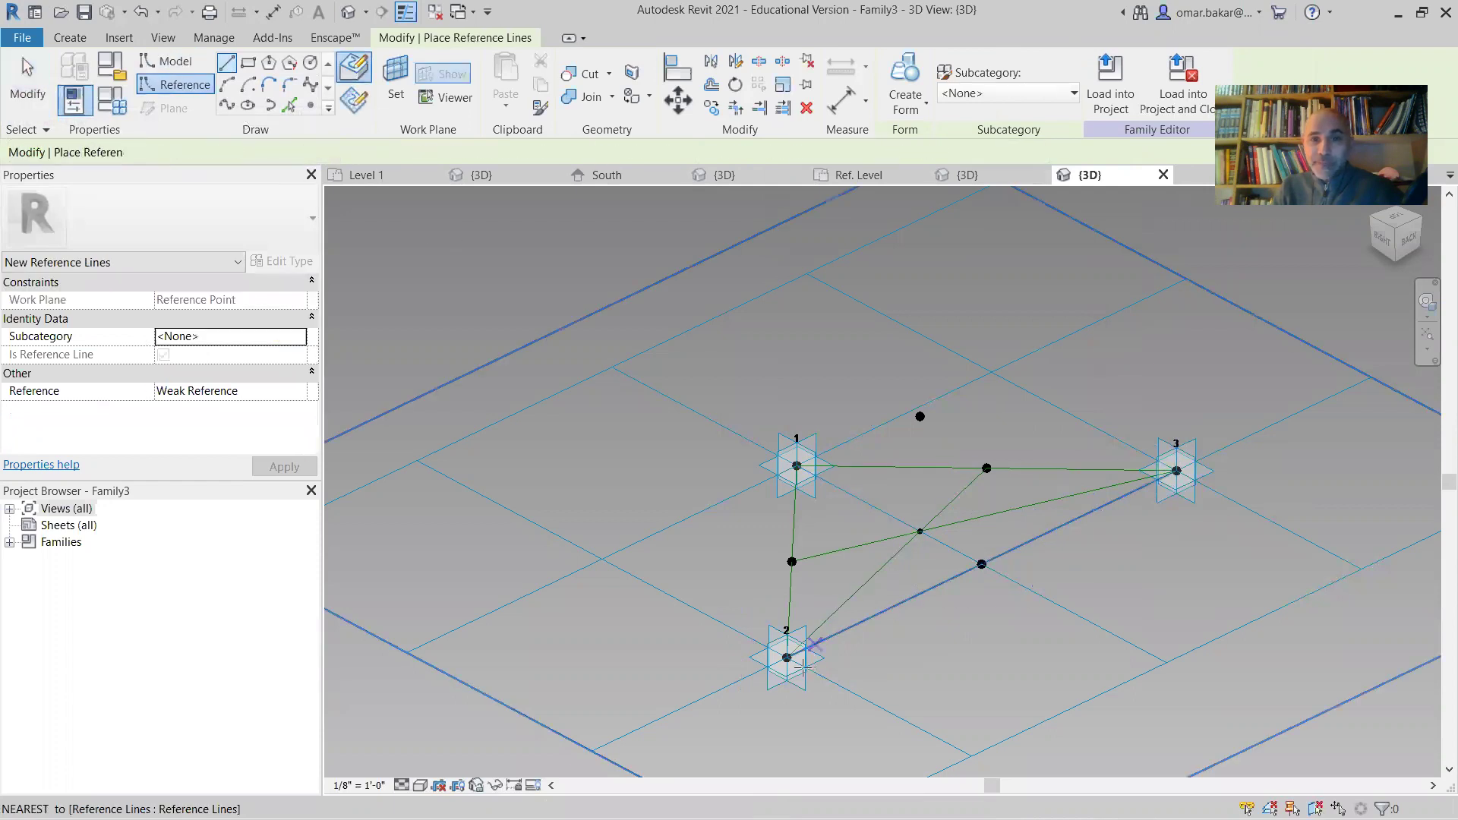
left_click(796, 465)
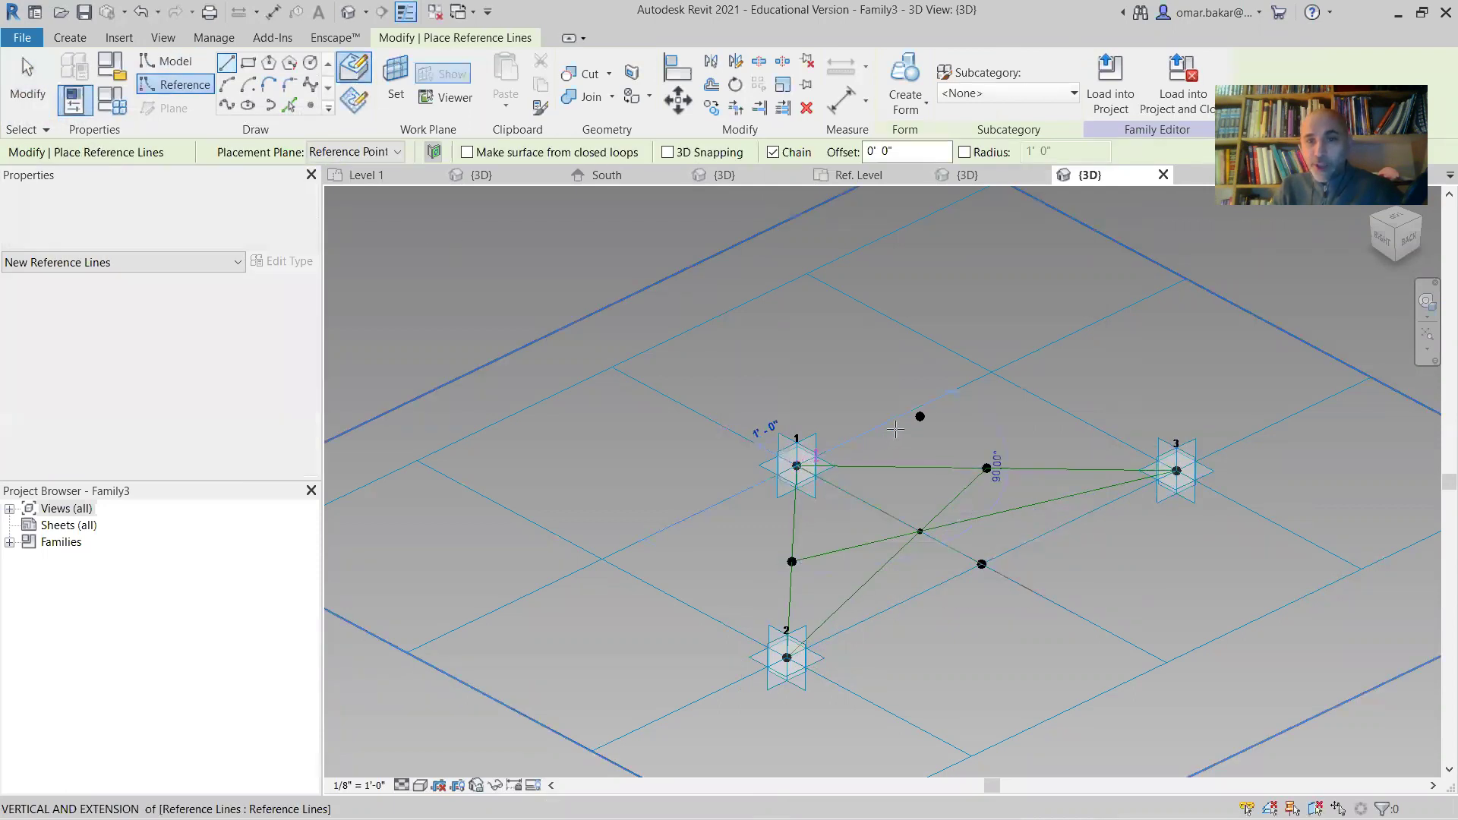
left_click(920, 417)
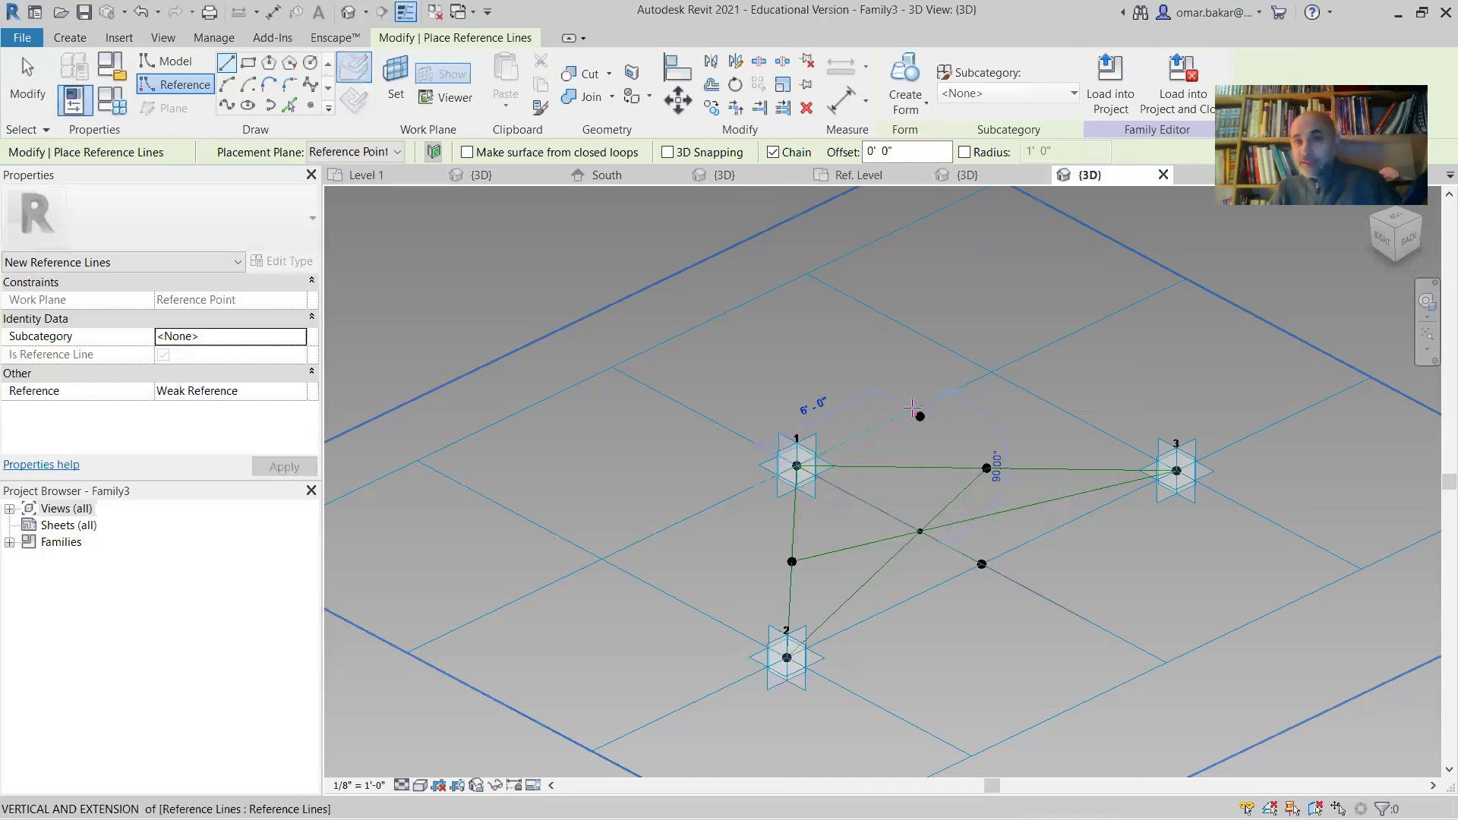
key("Escape")
key("Escape")
With 3D snapping turned on, draw chained reference lines from adaptive point 1 to the raised apex point and on to adaptive point 2
mouse_move(906, 586)
middle_mouse_down("shift")
mouse_move(1012, 576)
mouse_move(1025, 546)
middle_mouse_up("shift")
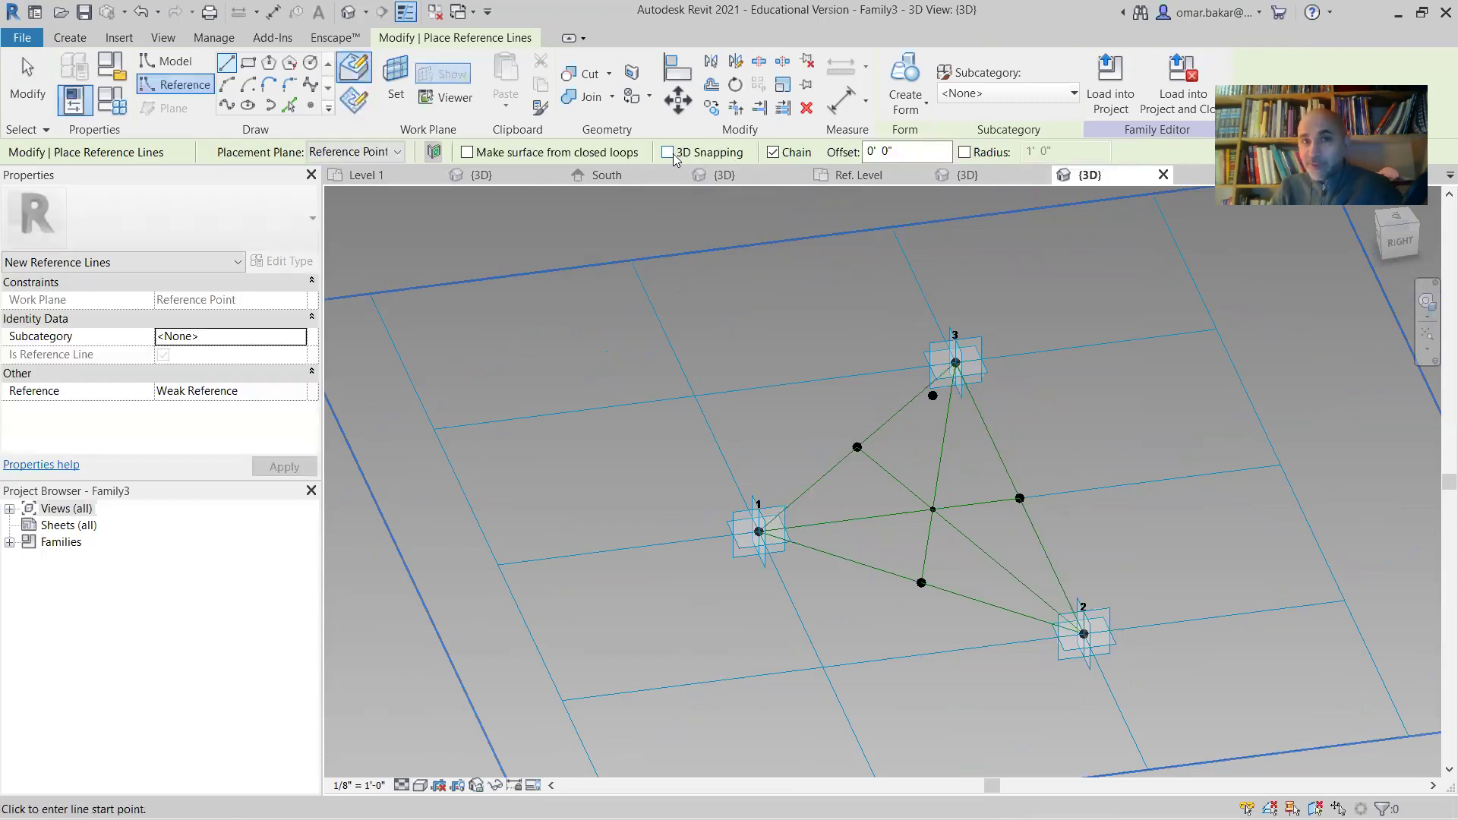
left_click(669, 153)
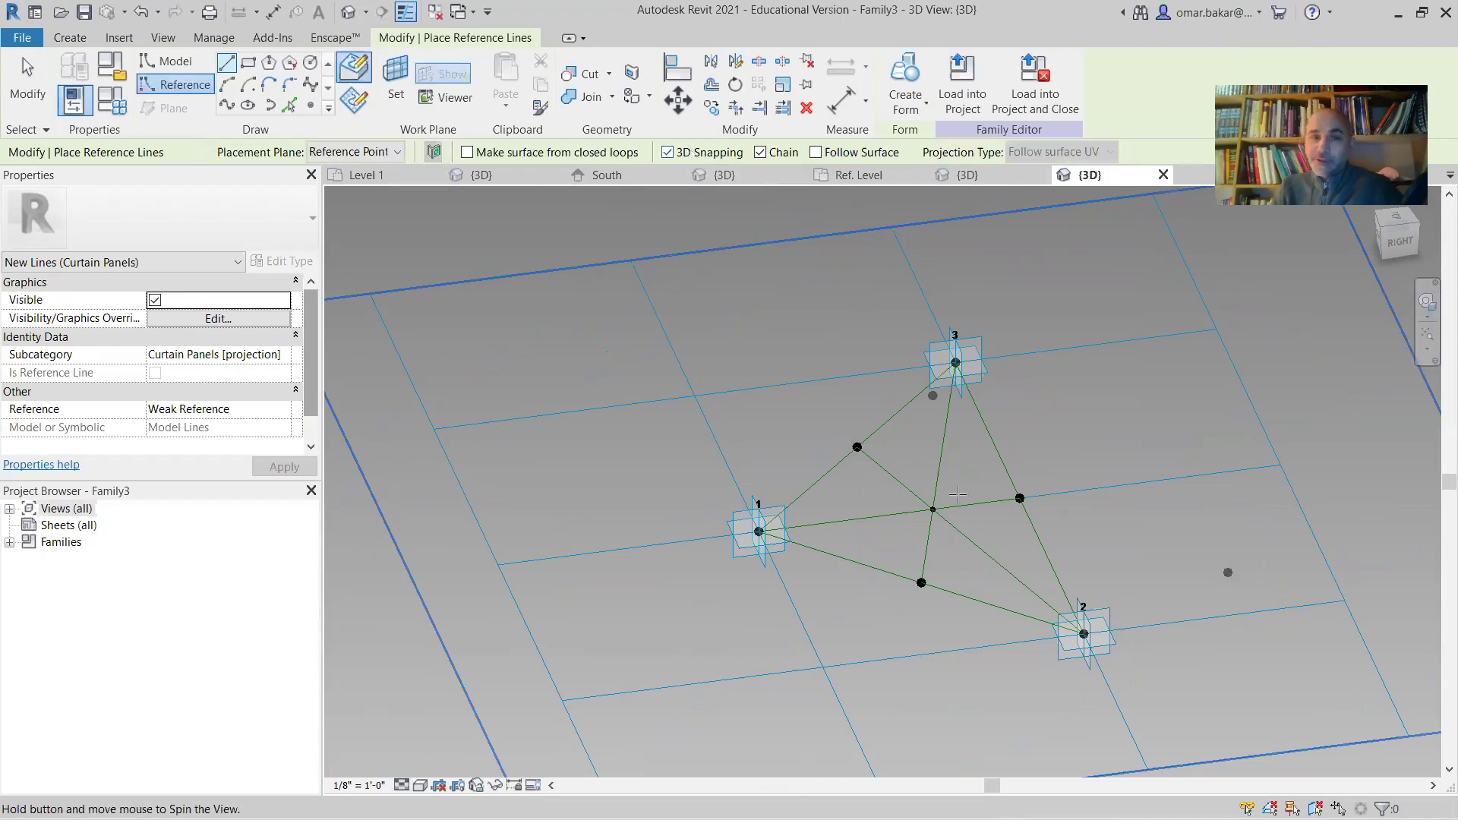
middle_click_drag(957, 495, 756, 476, "shift")
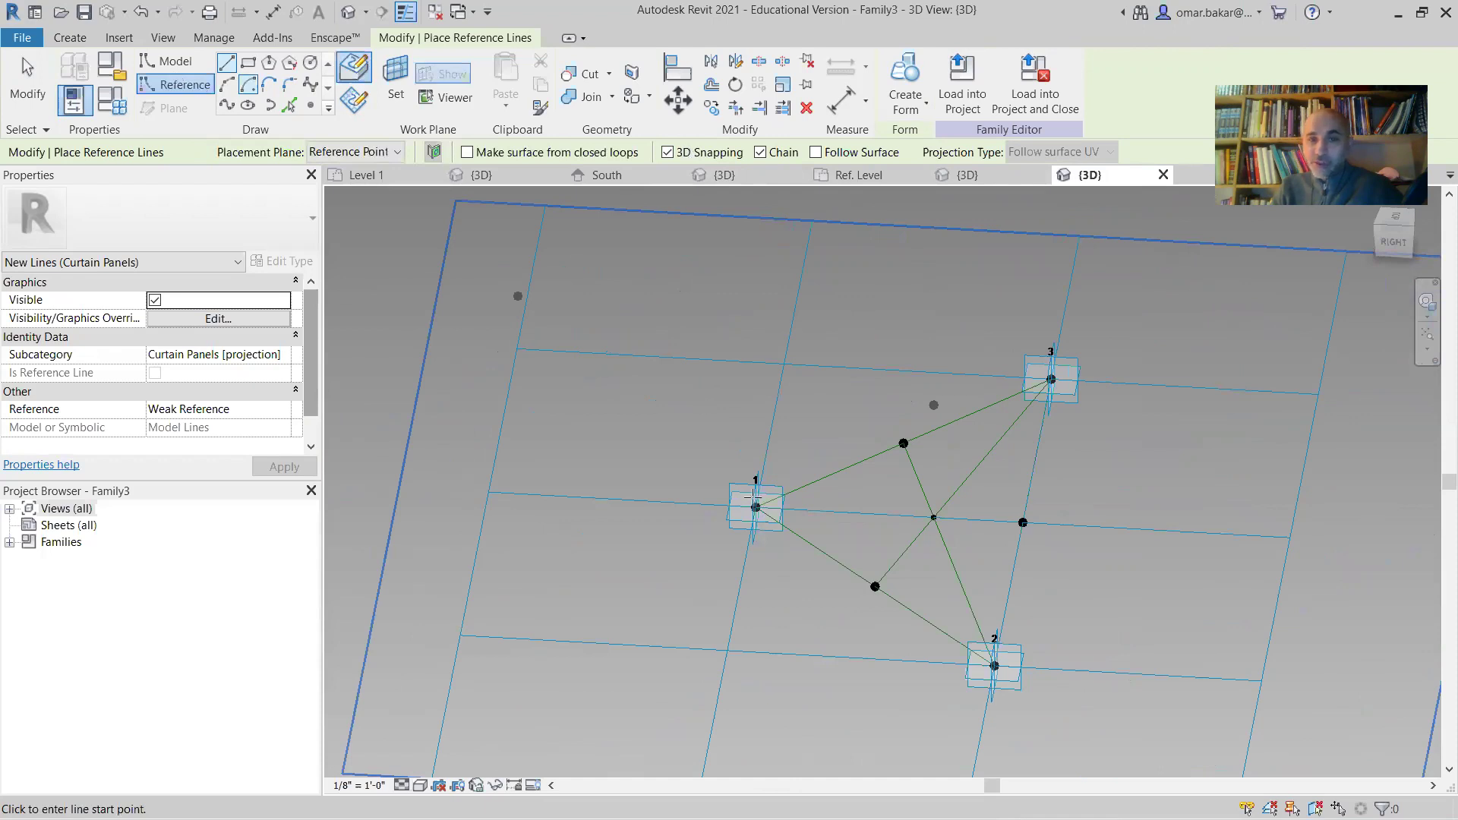
left_click(935, 403)
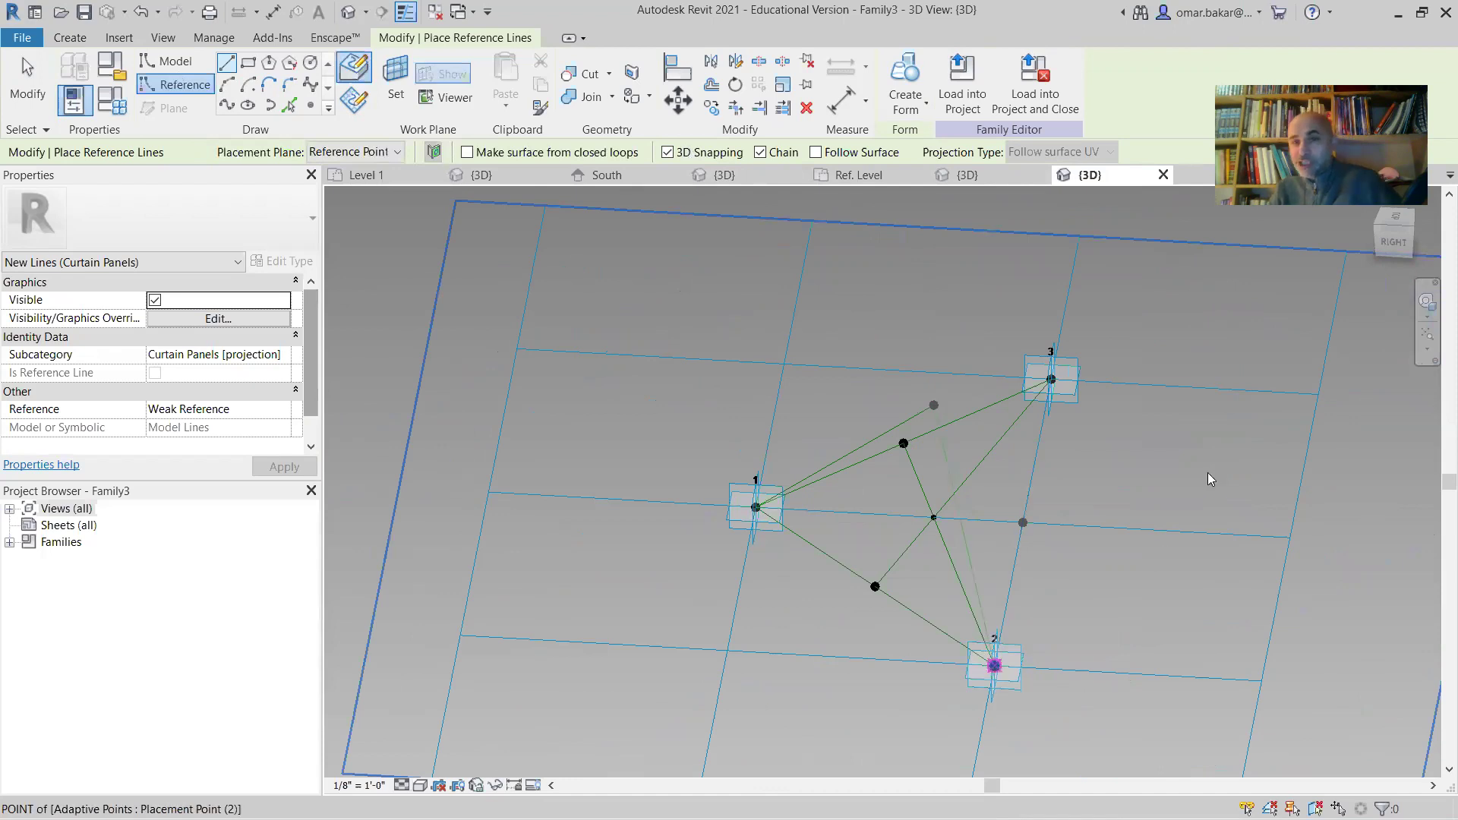
key("Escape")
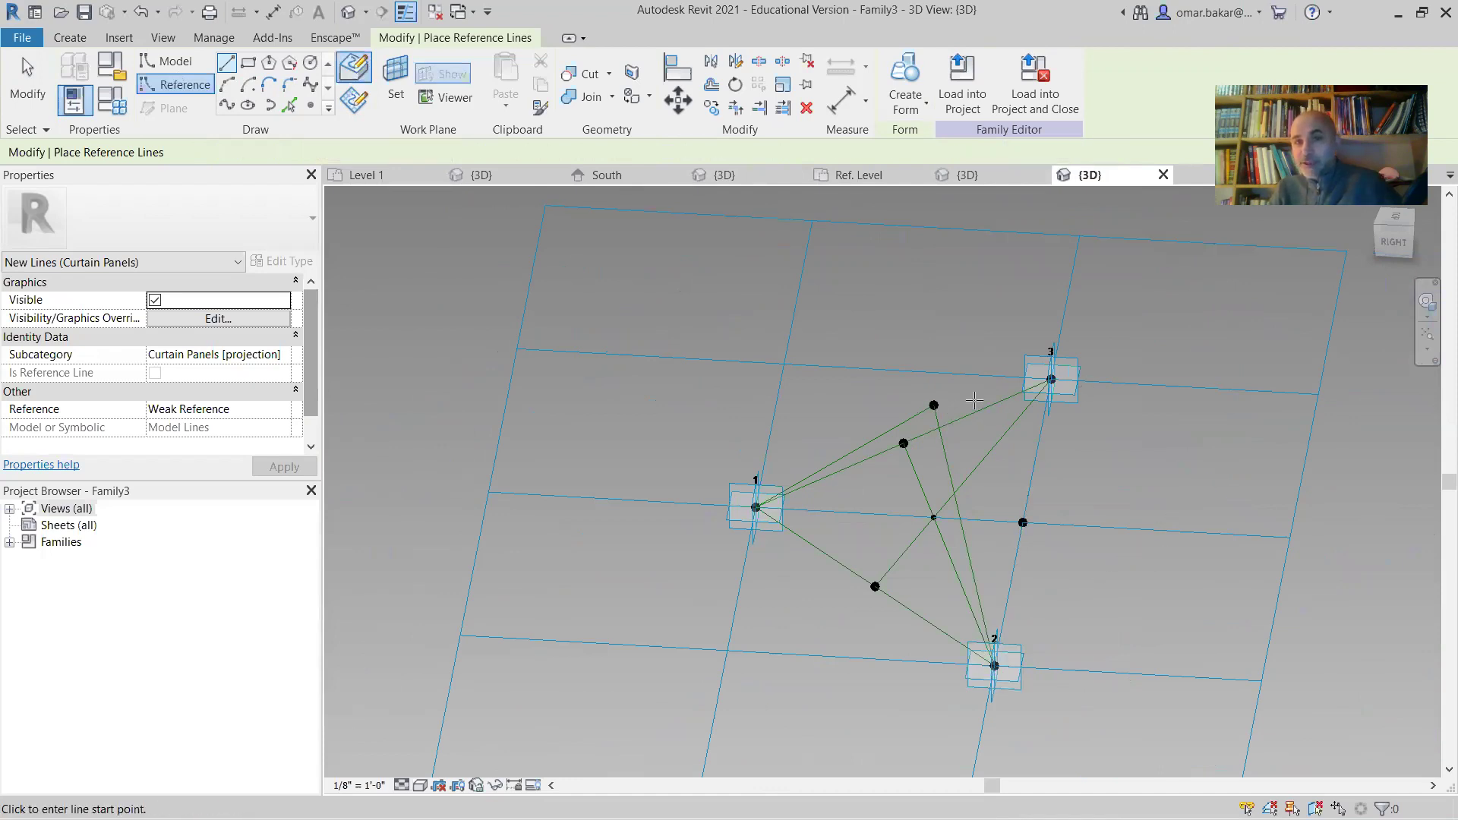
Draw a 3D-snapped reference line from the raised apex point to adaptive point 3 and finish the line command
left_click(933, 405)
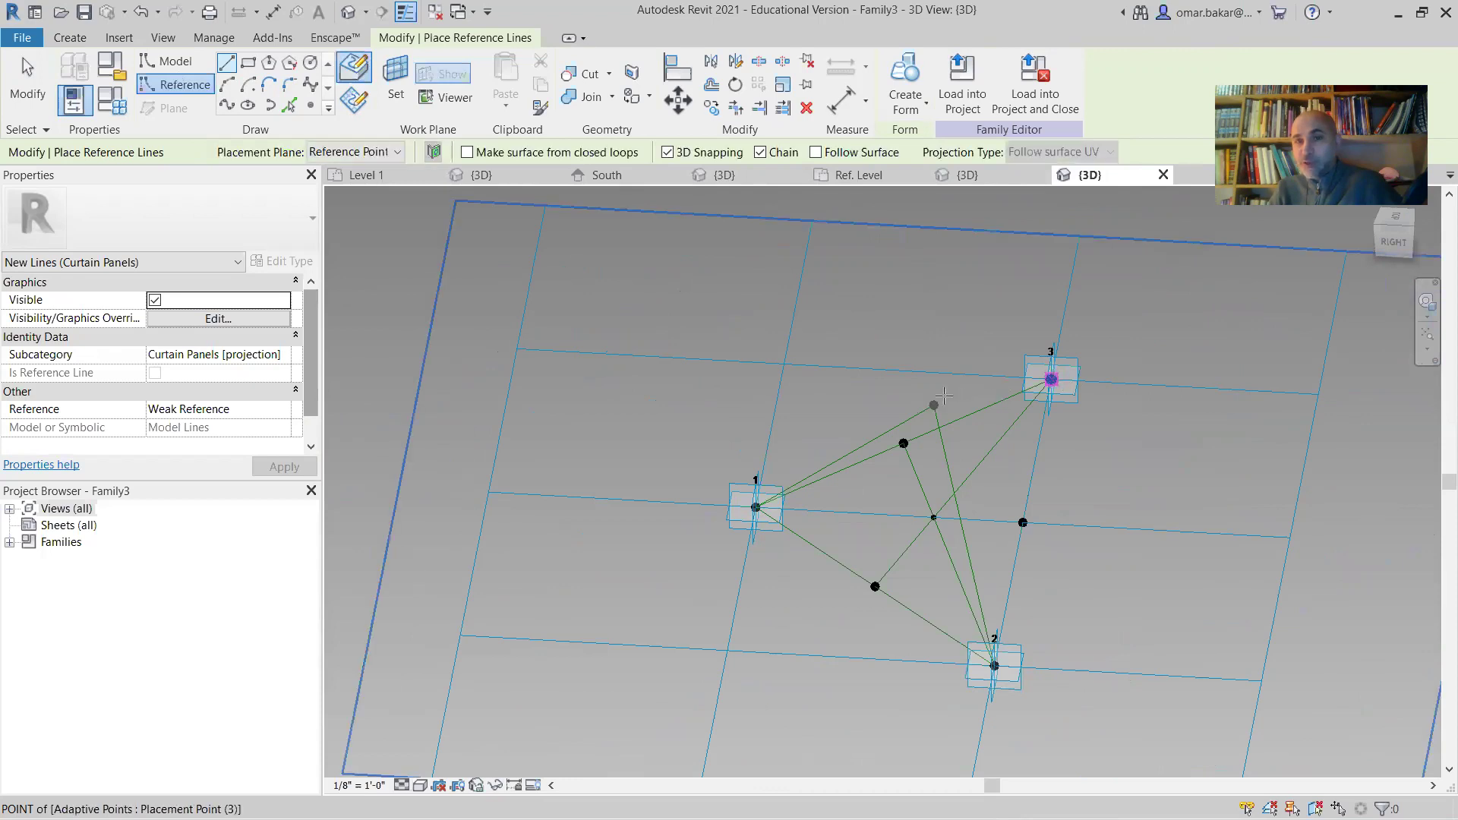
left_click(1051, 379)
key("Escape")
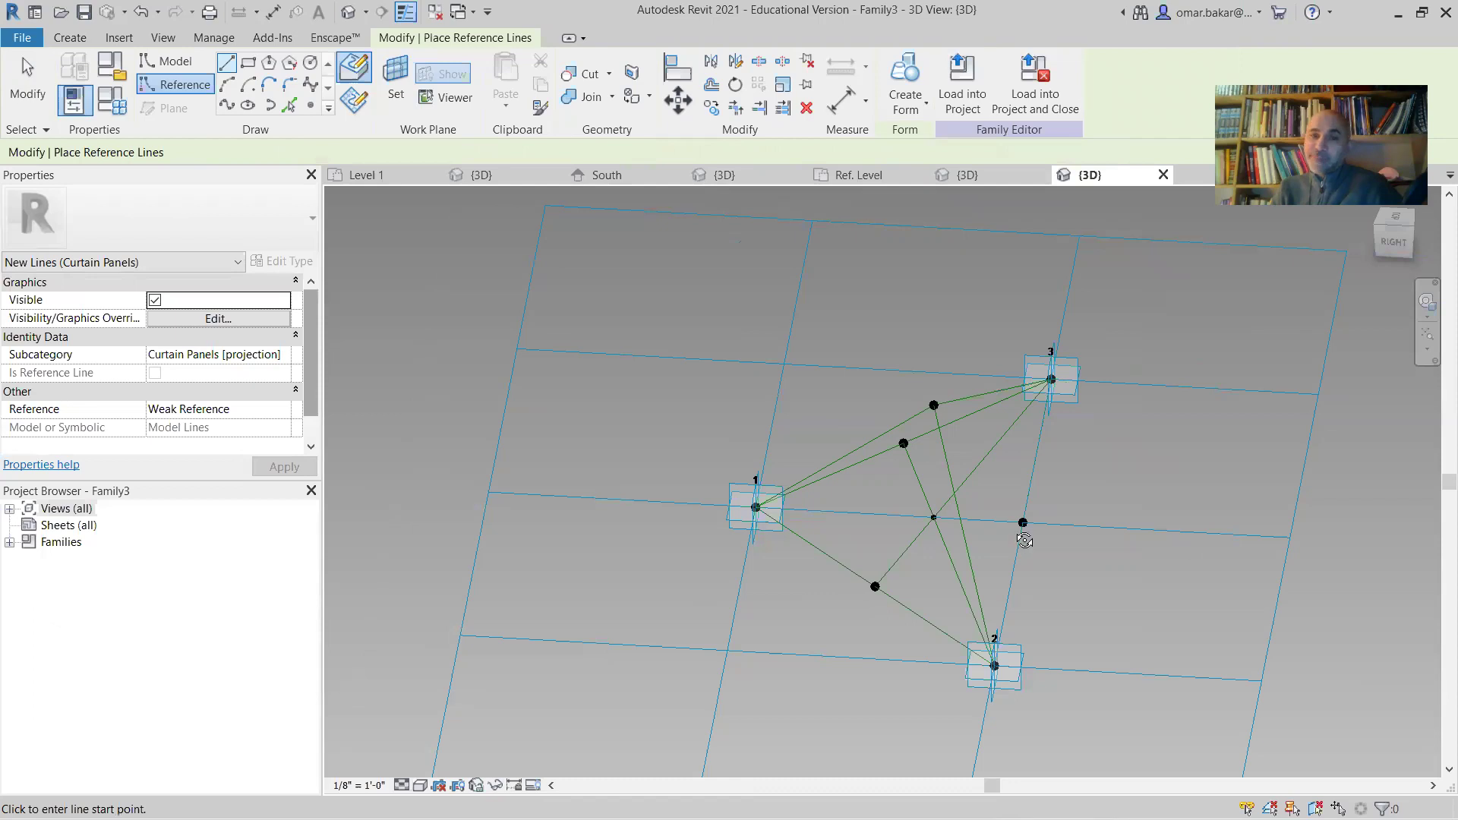
middle_click_drag(736, 475, 593, 454, "shift")
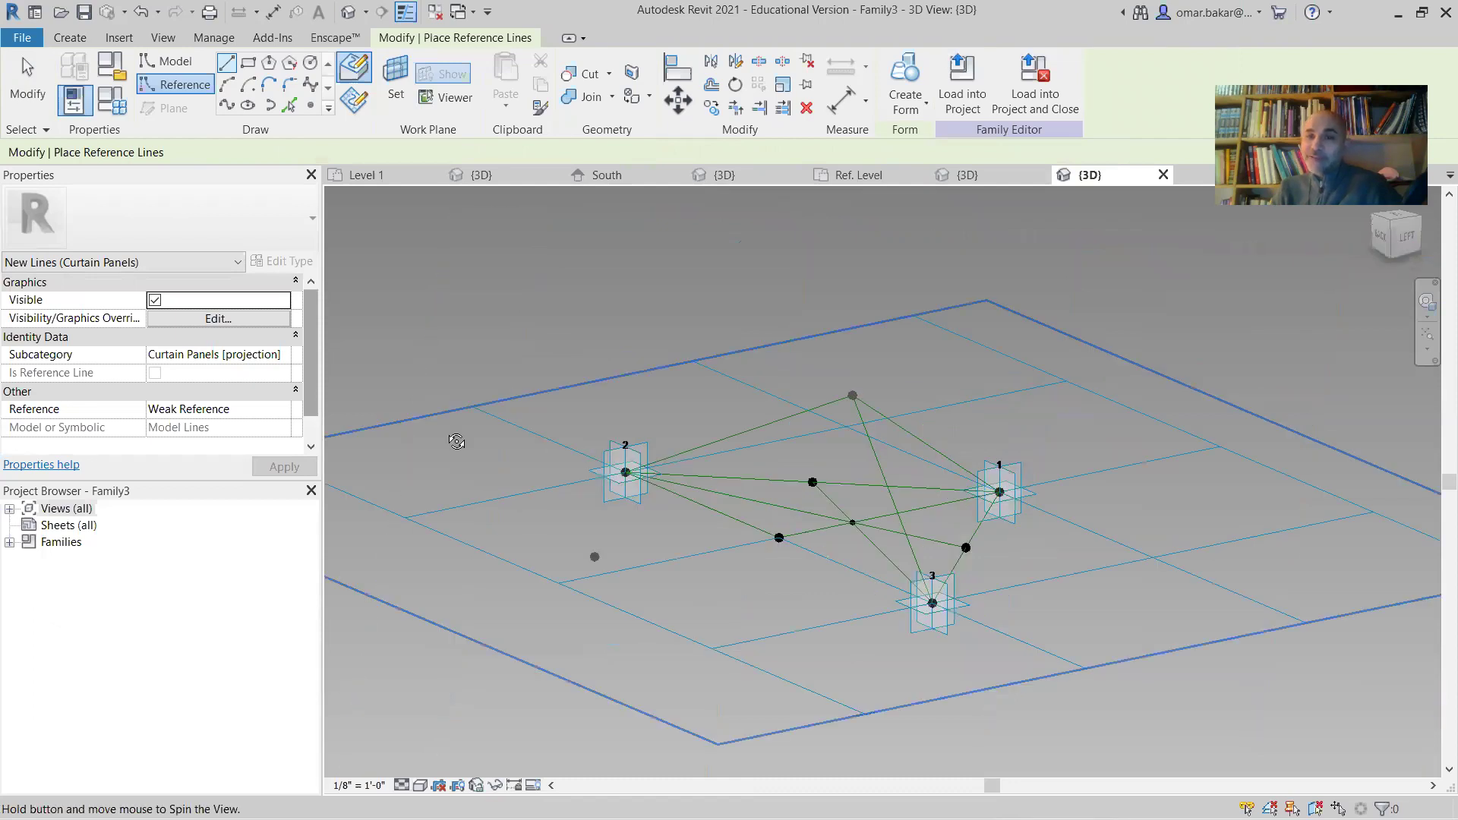
middle_click_drag(457, 442, 367, 441, "shift")
middle_click_drag(786, 520, 906, 524, "shift")
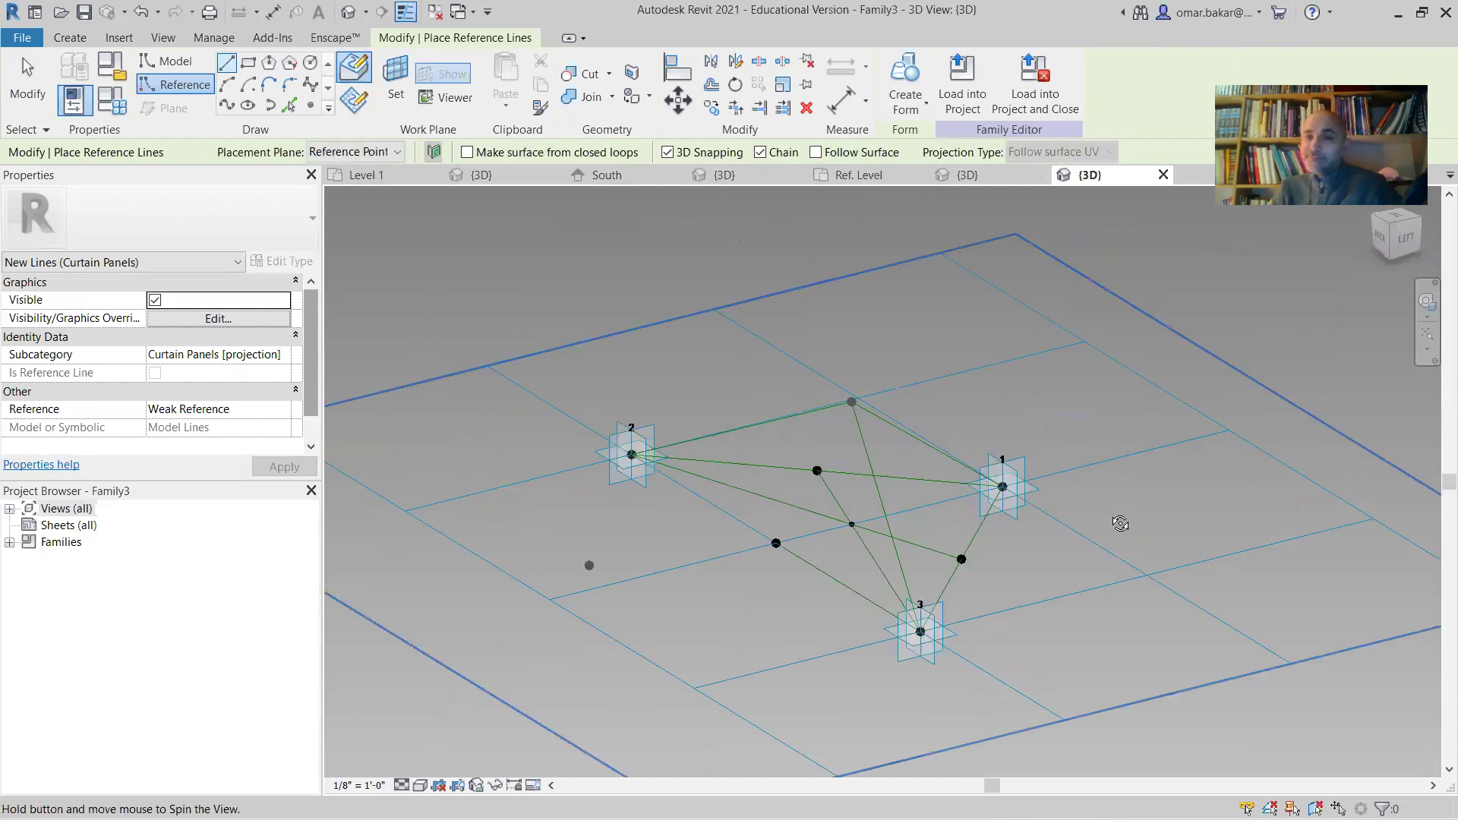
middle_click_drag(1121, 524, 1174, 528, "shift")
middle_click_drag(1112, 414, 1078, 416, "shift")
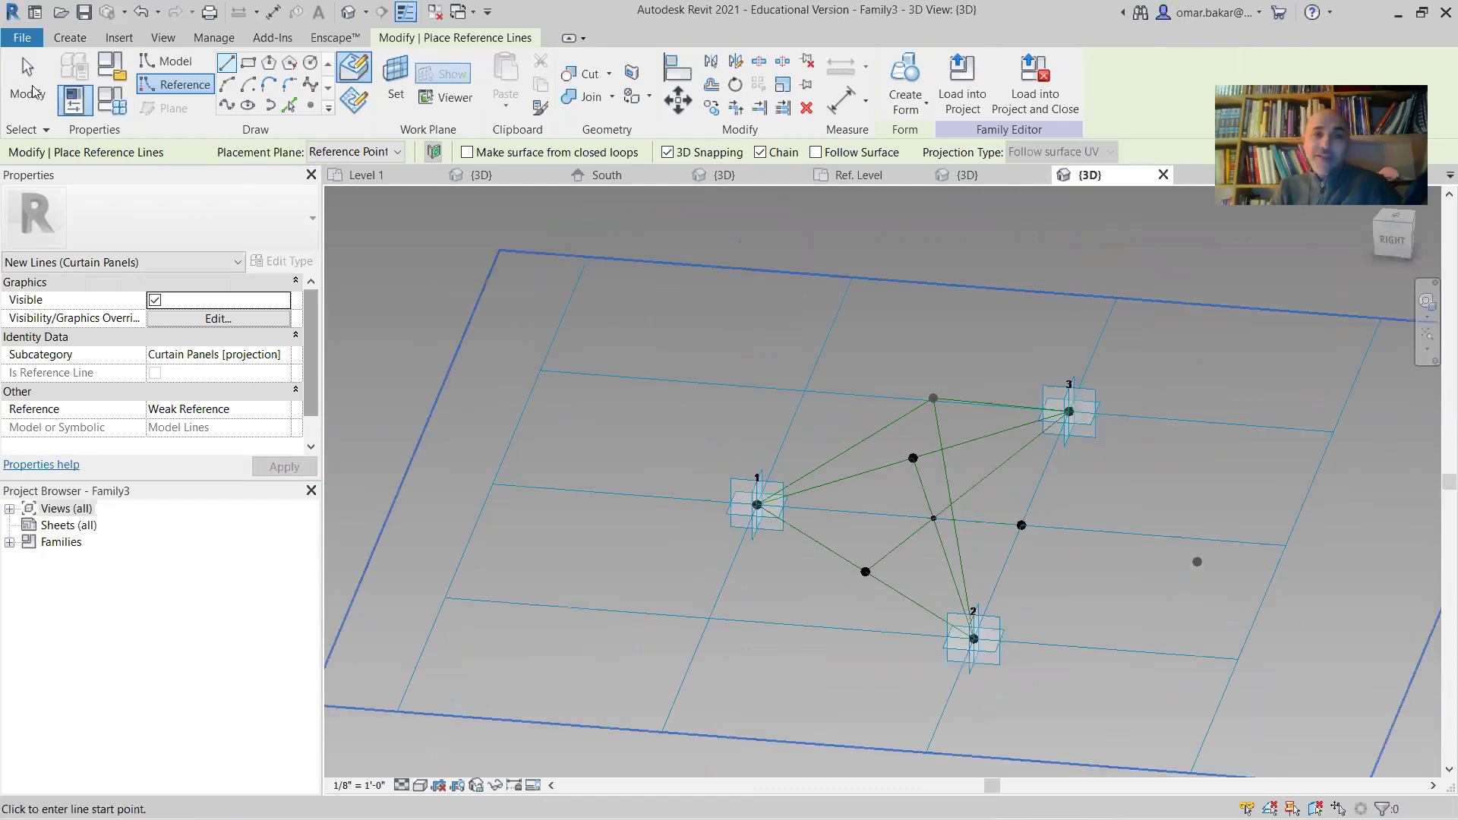
key("Escape")
key("Escape")
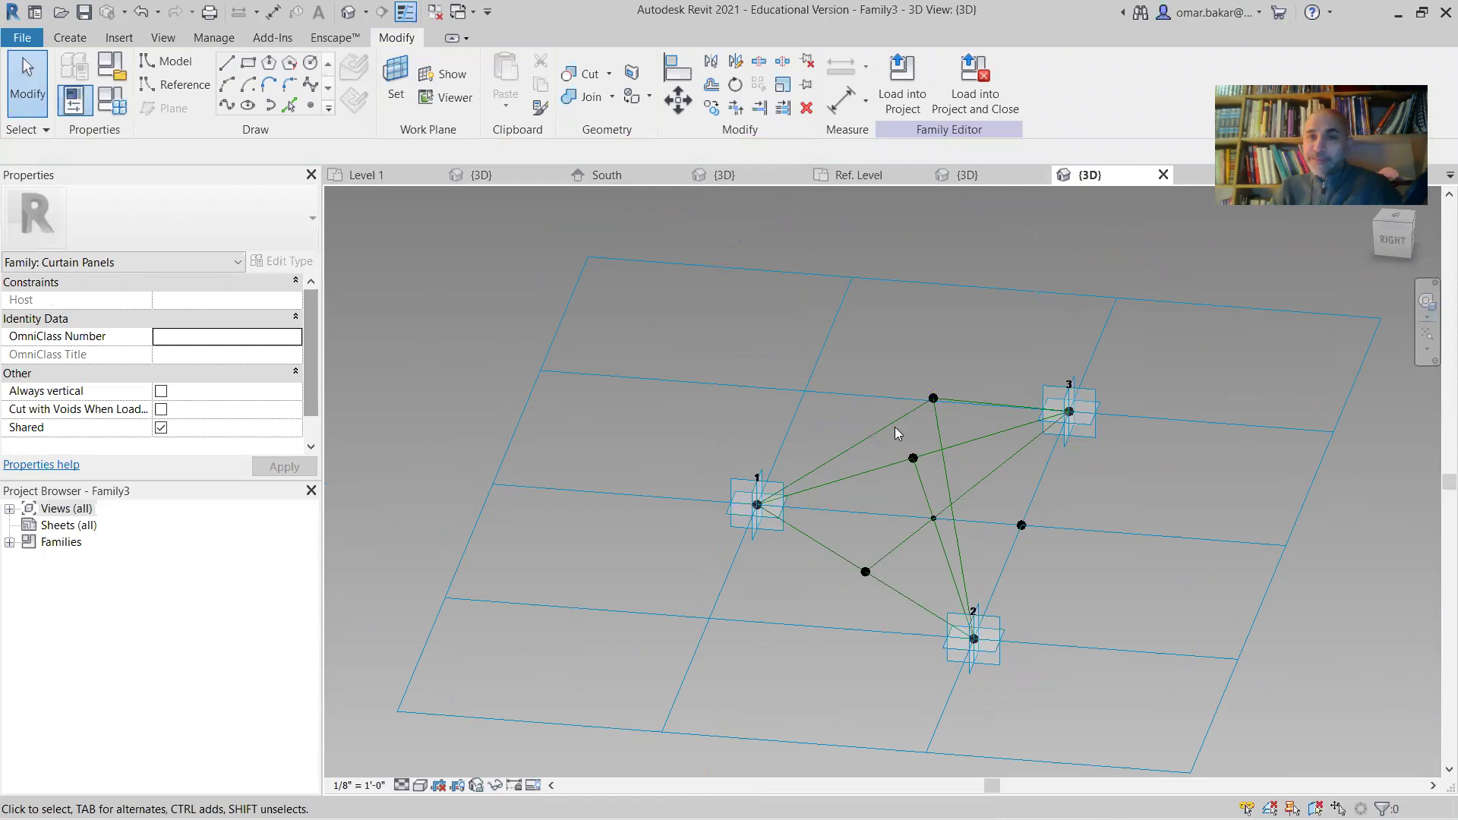
Create a flat triangular surface form from the three reference lines joining adaptive points 1, 2 and the raised apex
left_click(950, 470)
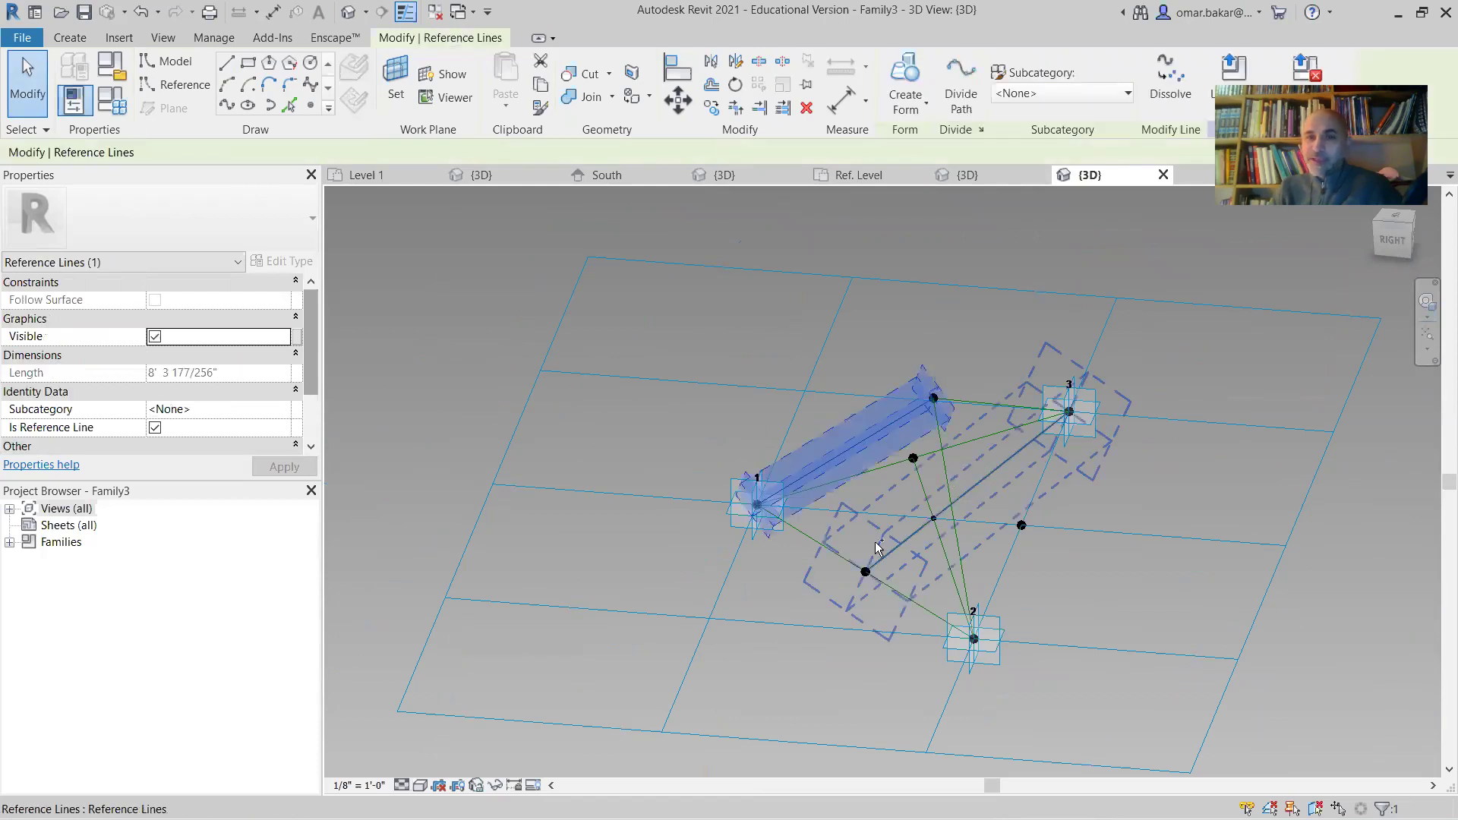
left_click(898, 624, "ctrl")
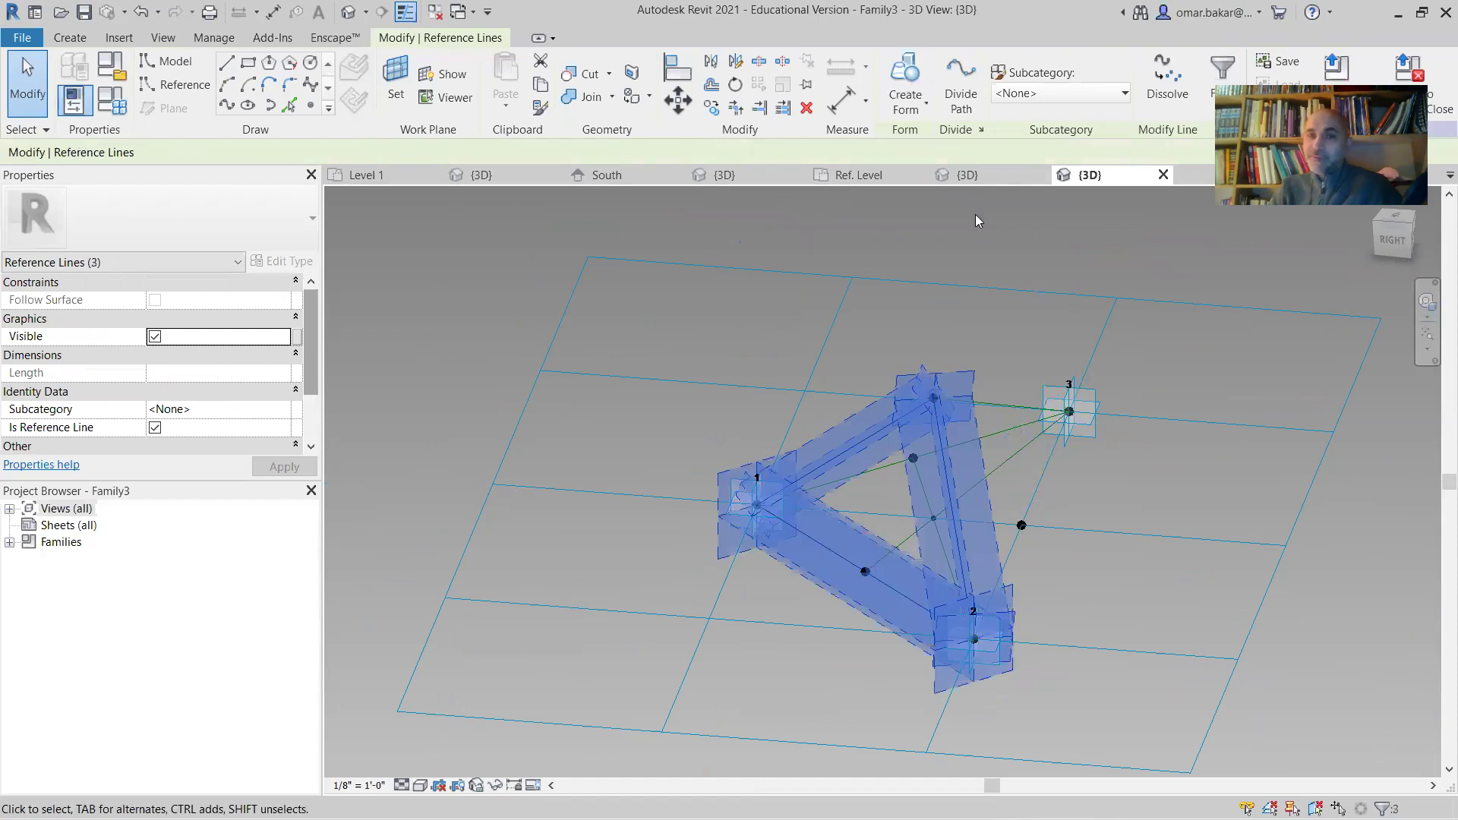
left_click(905, 82)
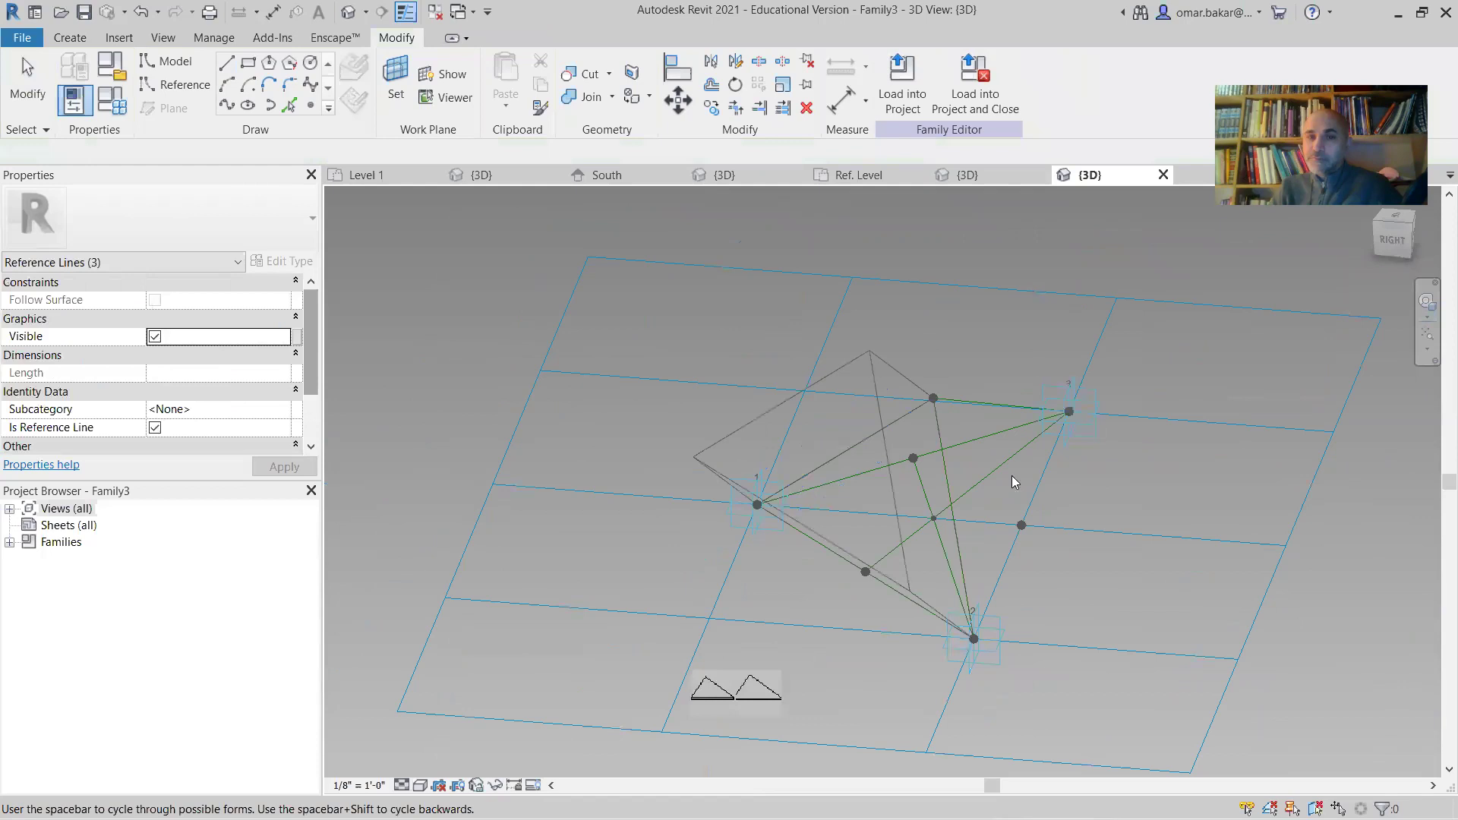
key("Escape")
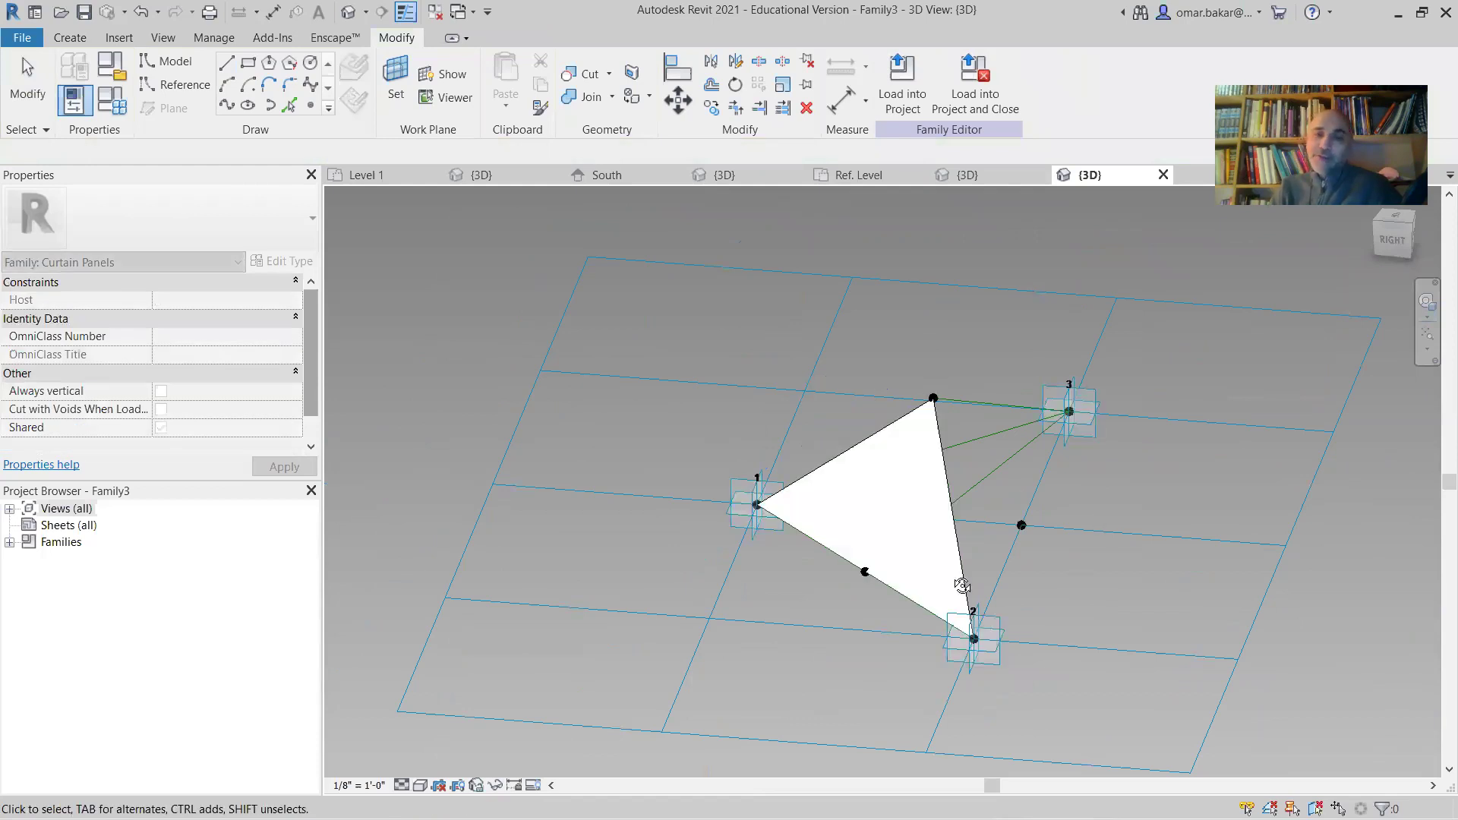
Create a second flat triangular surface form from the reference lines joining adaptive points 2, 3 and the raised apex
middle_click_drag(964, 589, 873, 605, "shift")
middle_click_drag(814, 646, 722, 697, "shift")
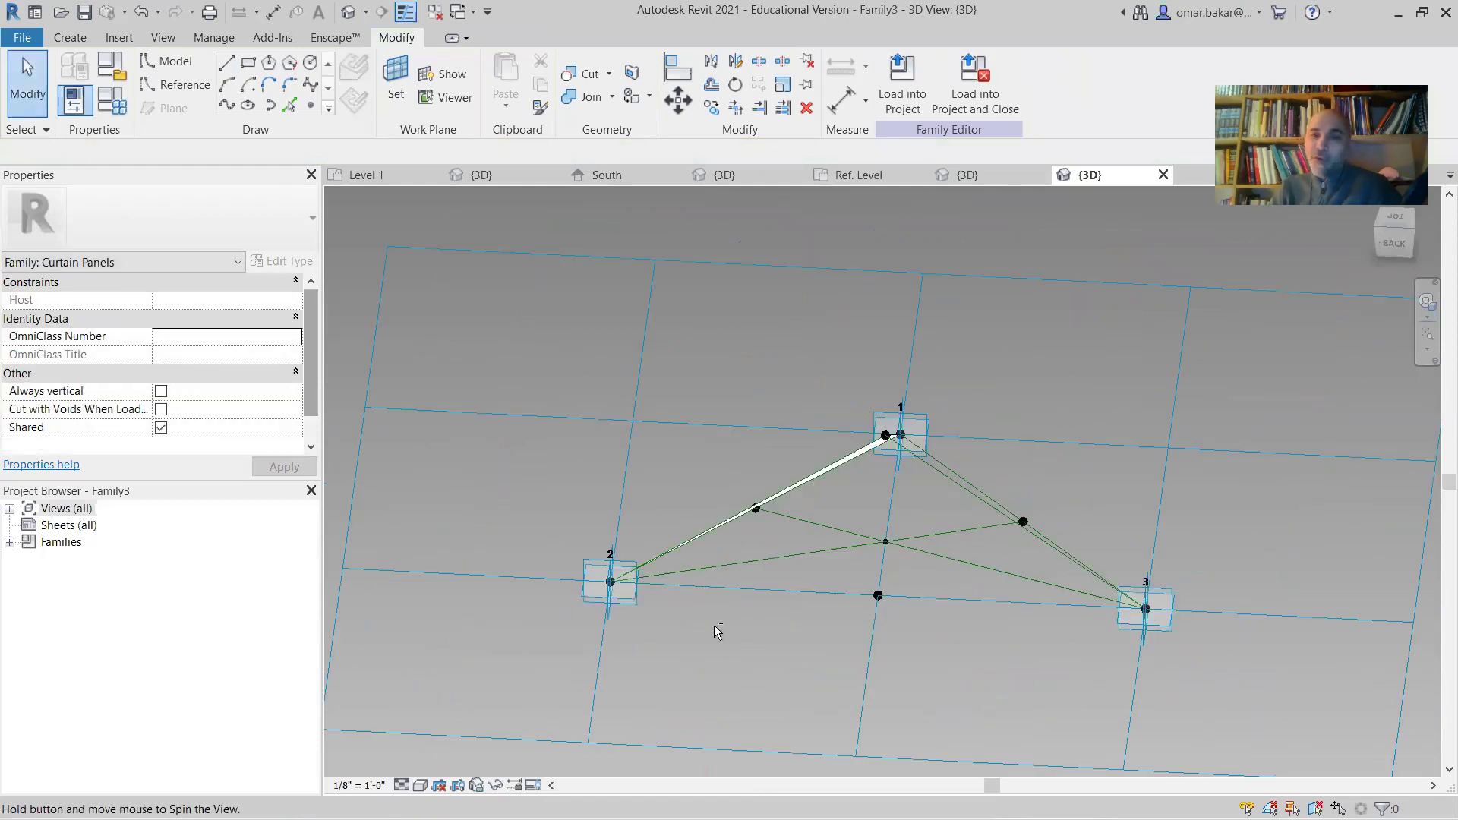
middle_click_drag(718, 632, 855, 460, "shift")
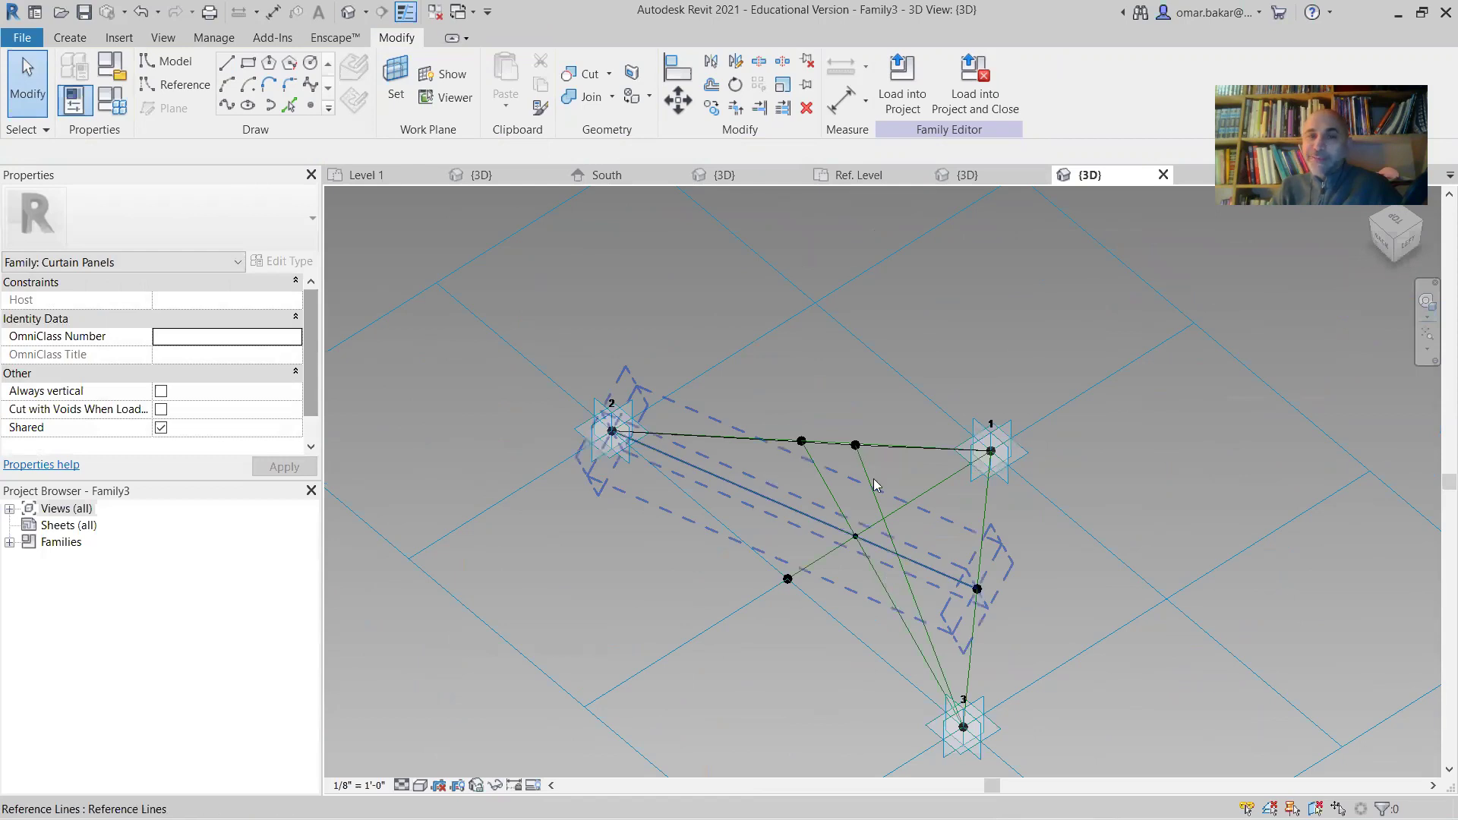
middle_click_drag(864, 592, 778, 461, "shift")
left_click(893, 590)
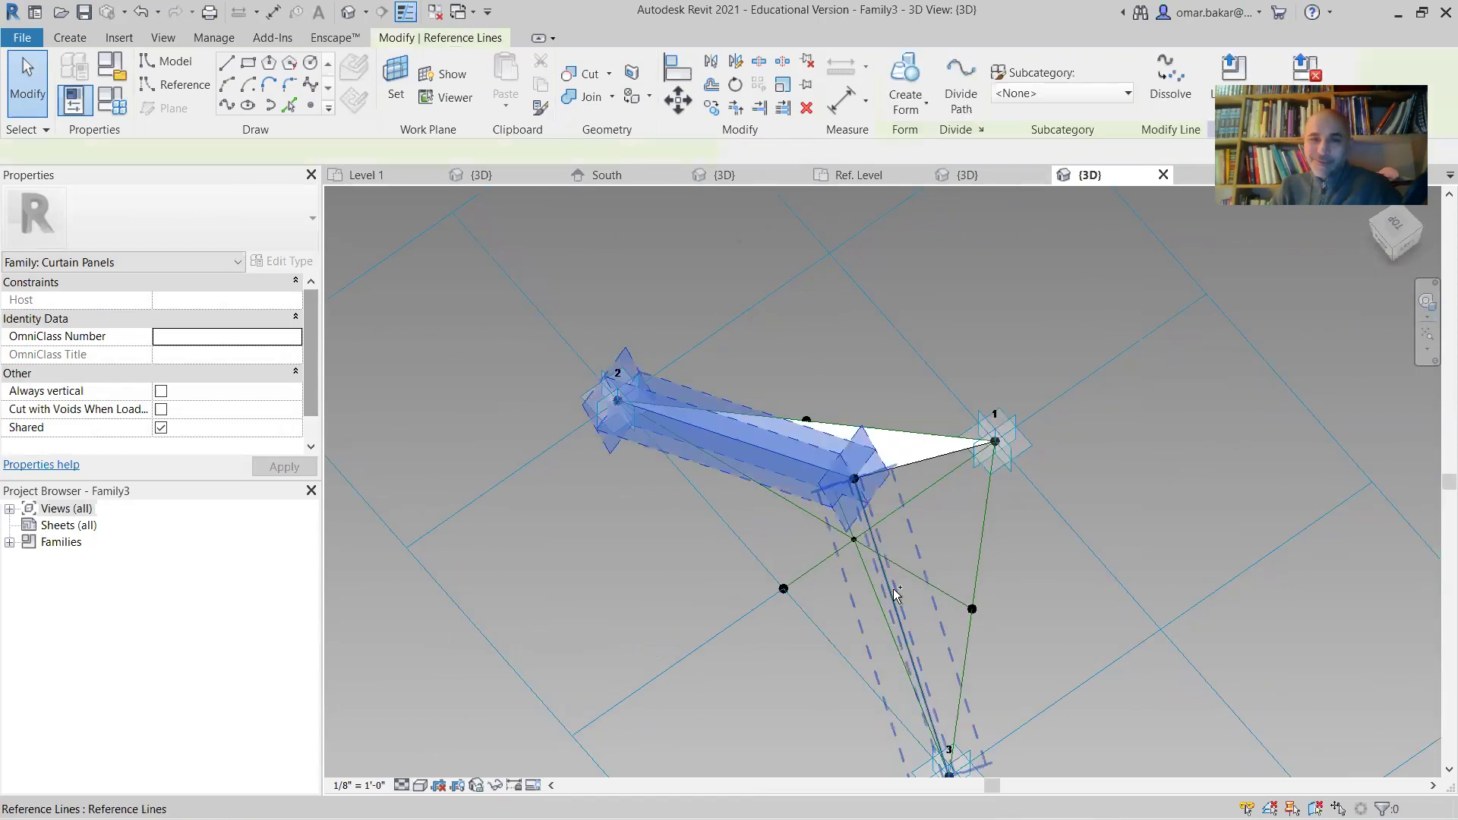
left_click(762, 568, "ctrl")
left_click(901, 68)
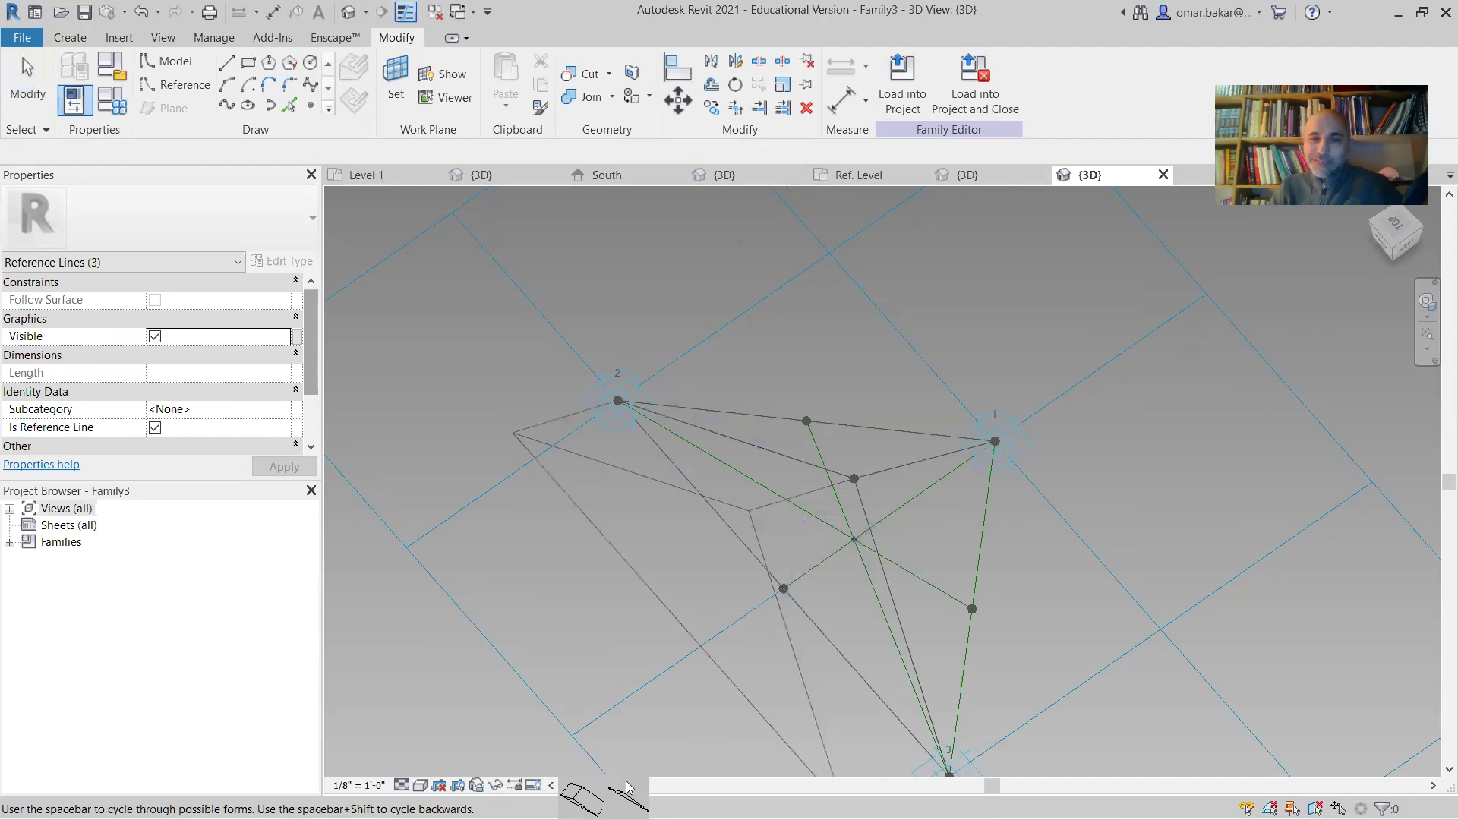
left_click(628, 782)
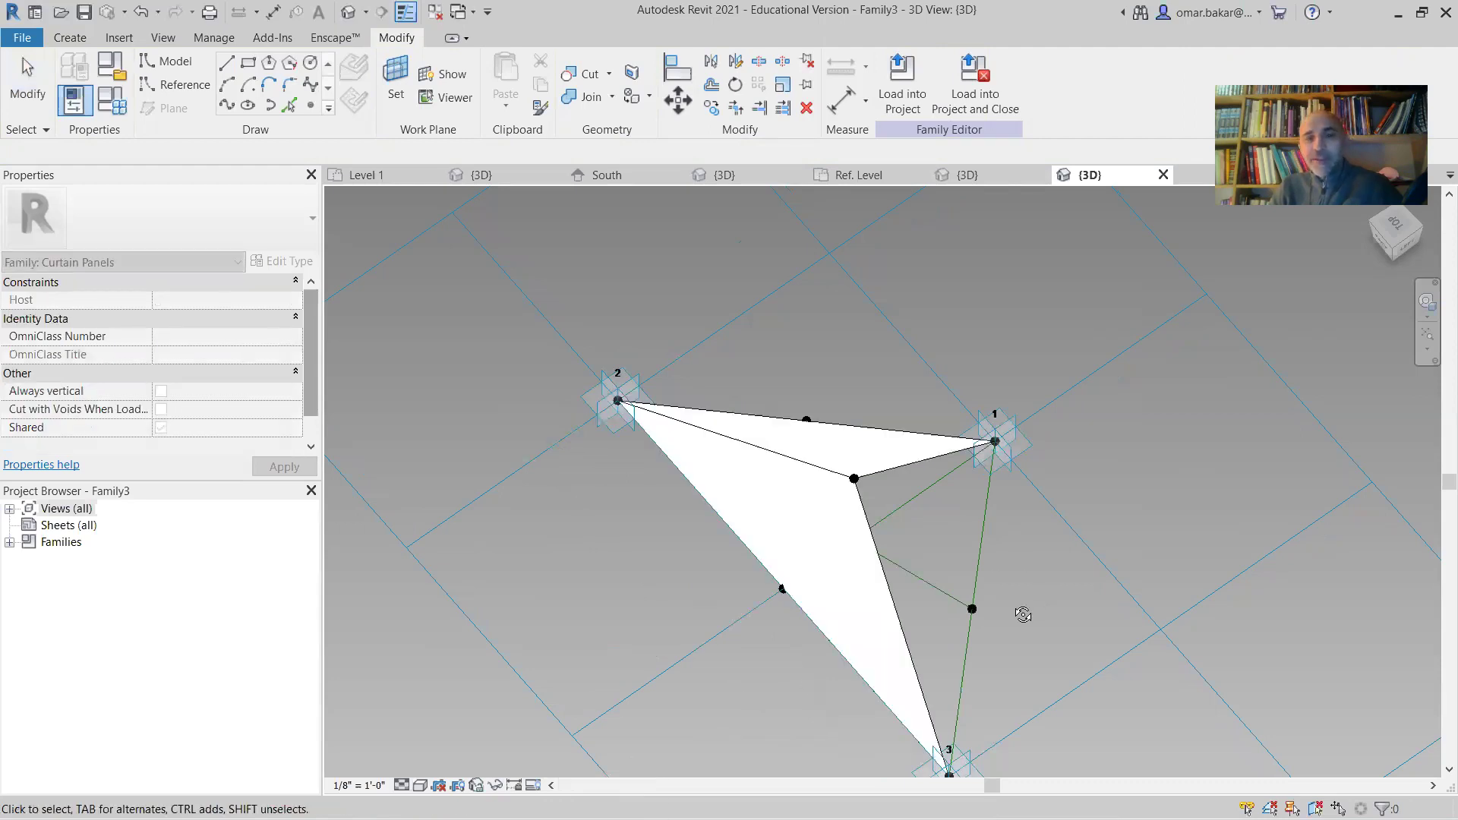
Create the third flat triangular surface form from the reference lines joining adaptive points 1, 3 and the raised apex
middle_click_drag(710, 482, 645, 440, "shift")
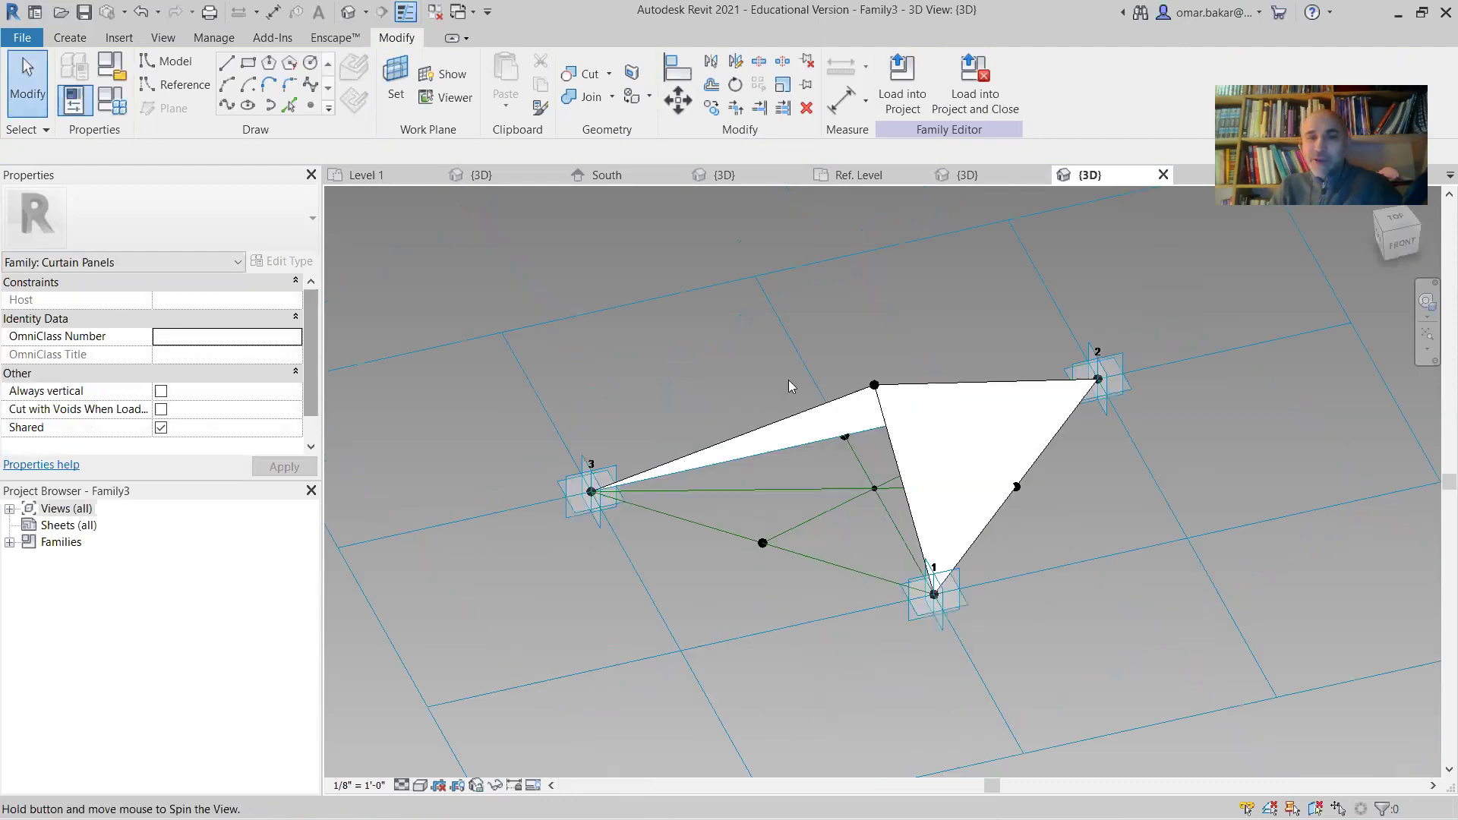
middle_click_drag(790, 387, 831, 396, "shift")
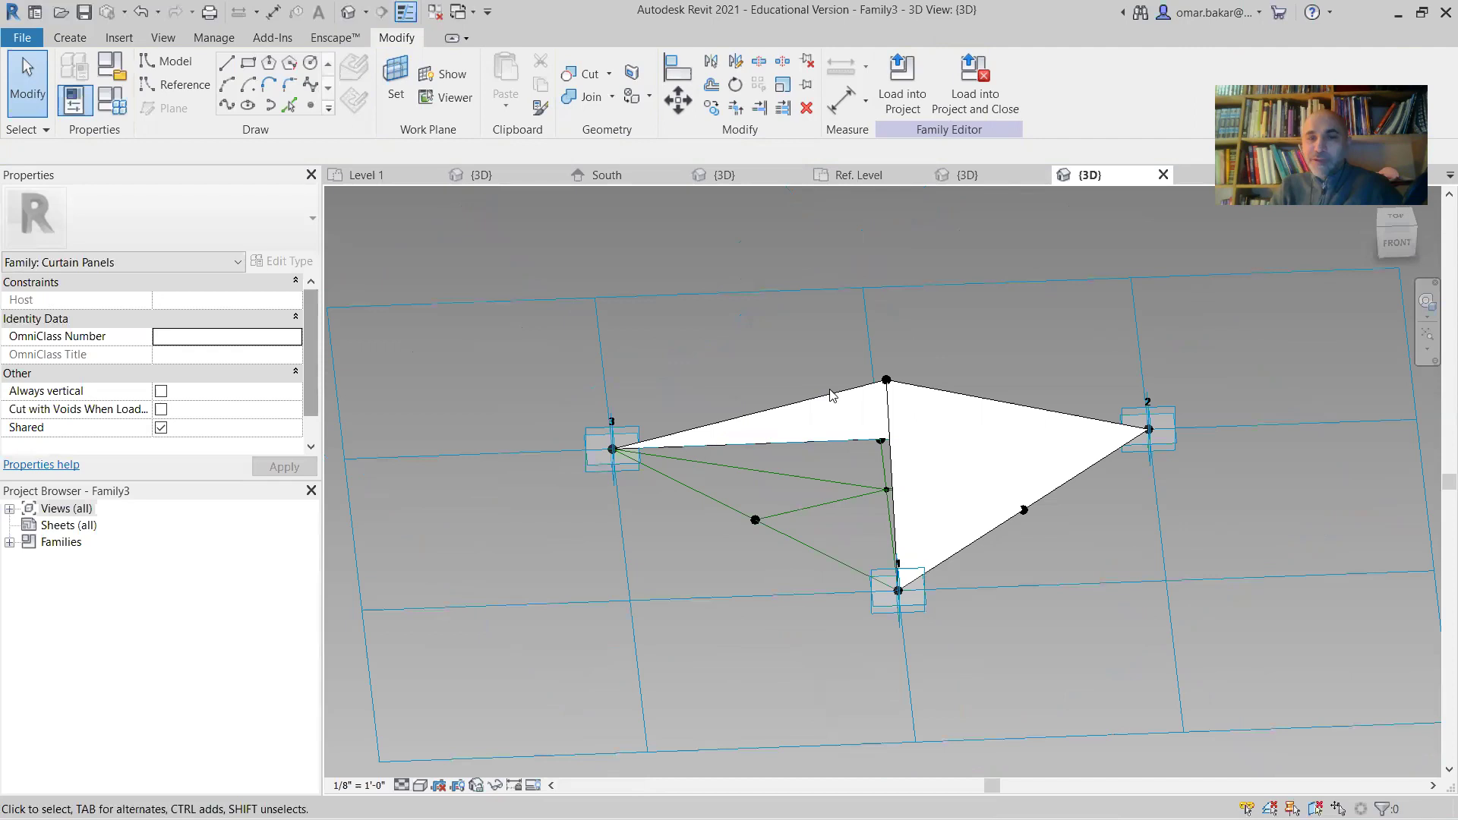
left_click(894, 455)
left_click(893, 455)
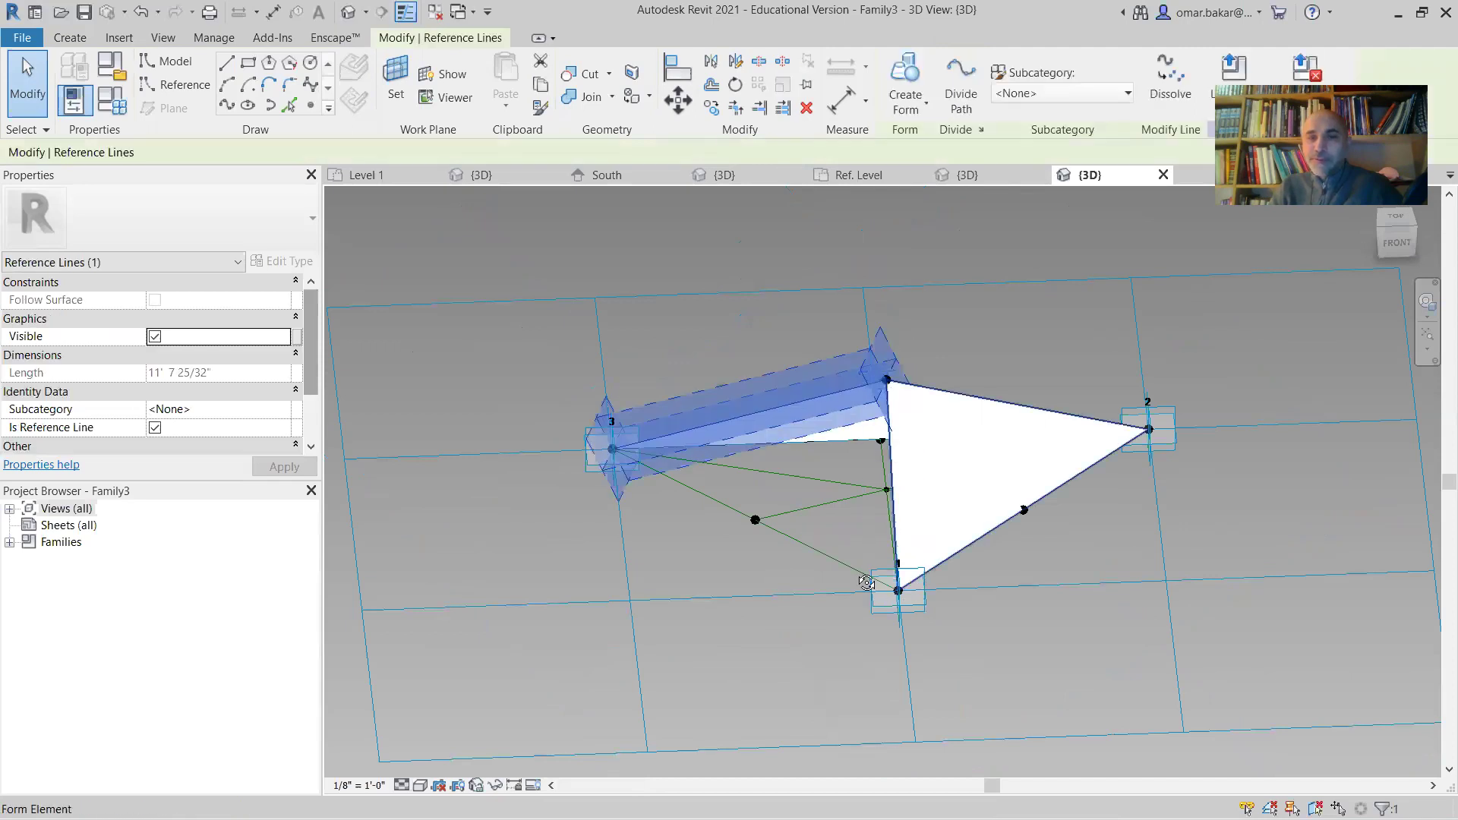
middle_click_drag(864, 579, 895, 624, "shift")
middle_click_drag(955, 470, 942, 472, "shift")
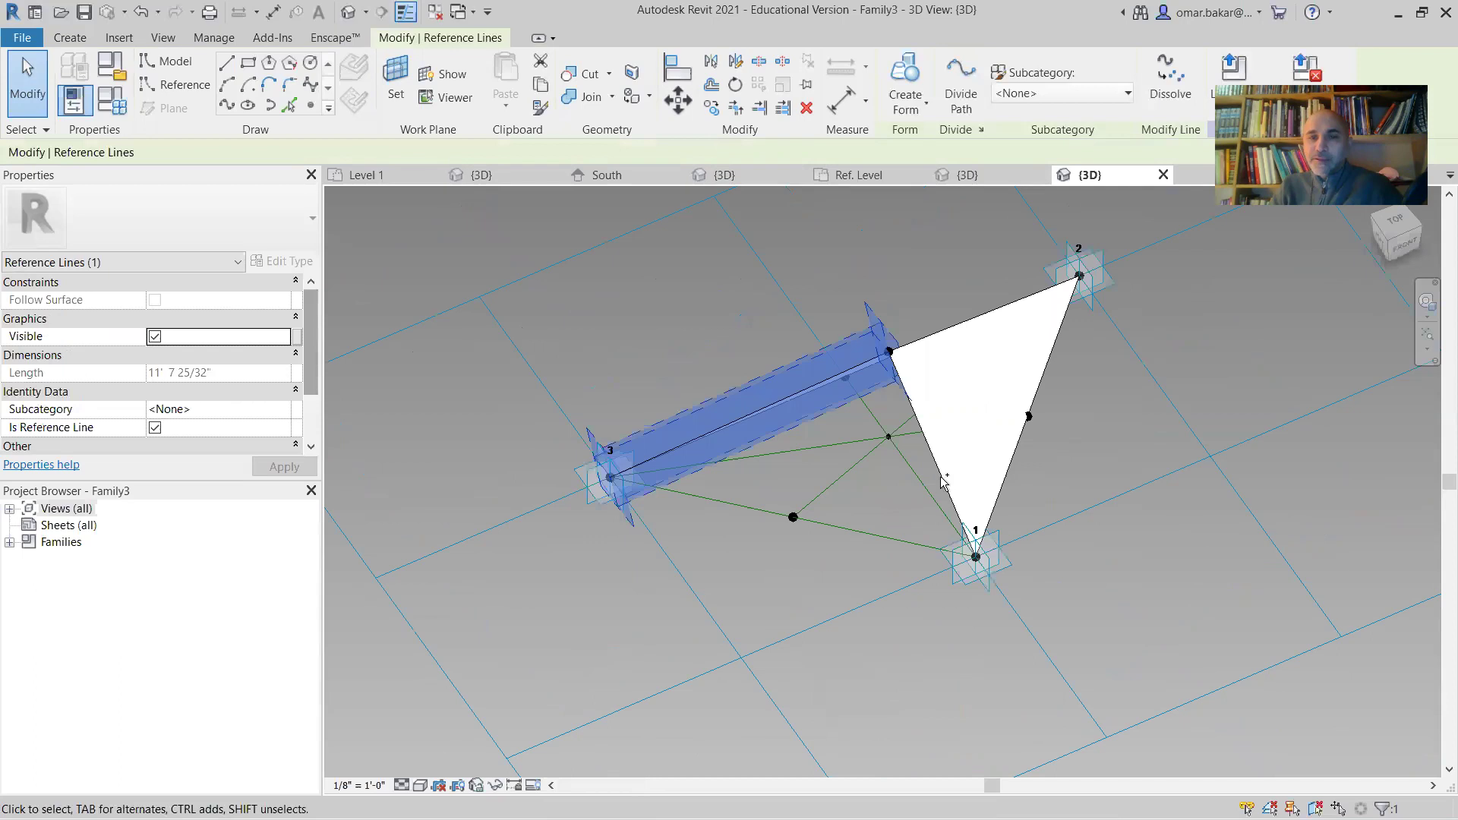
left_click(865, 536, "ctrl")
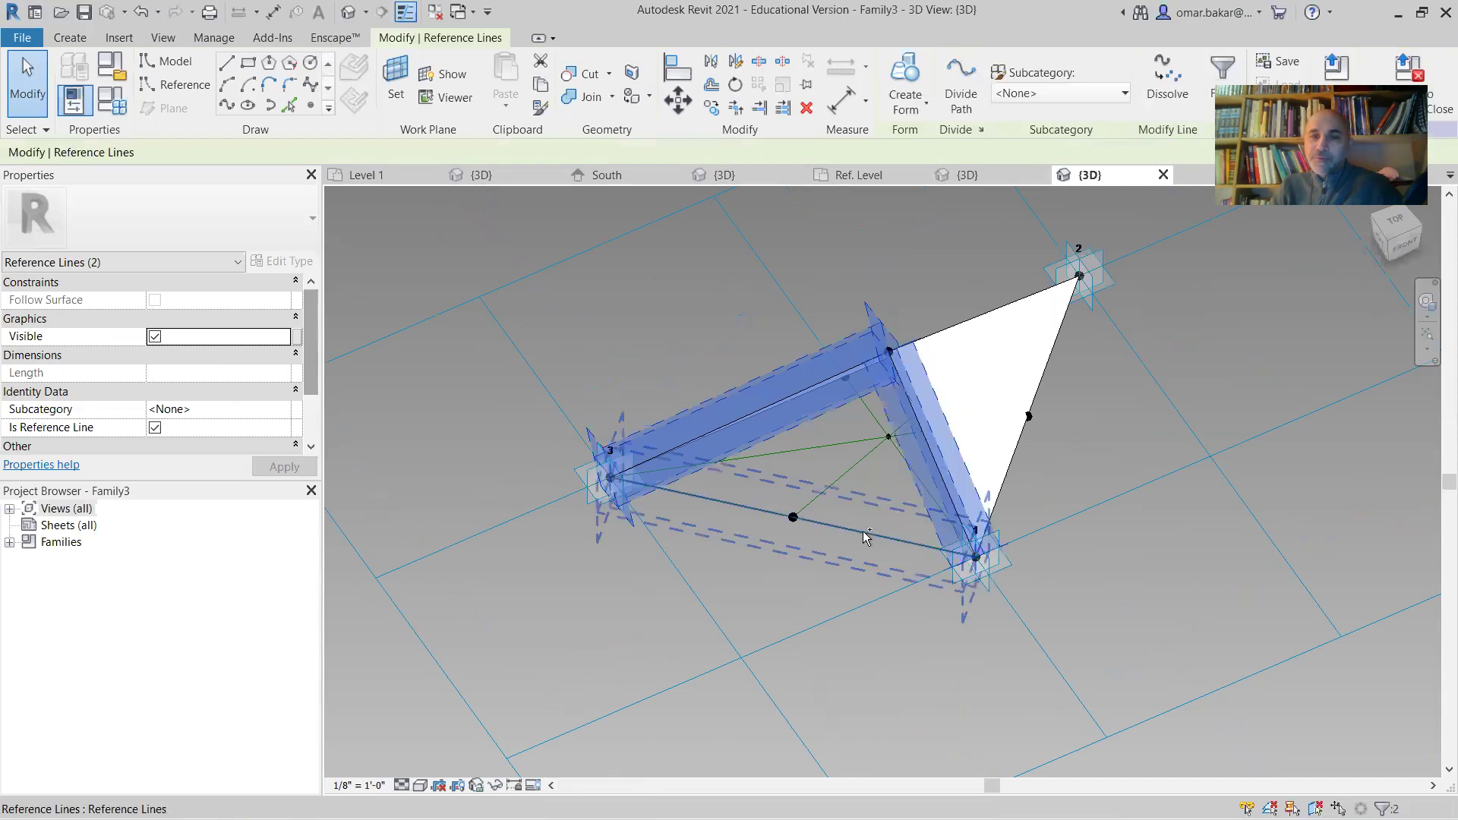
left_click(890, 590, "ctrl")
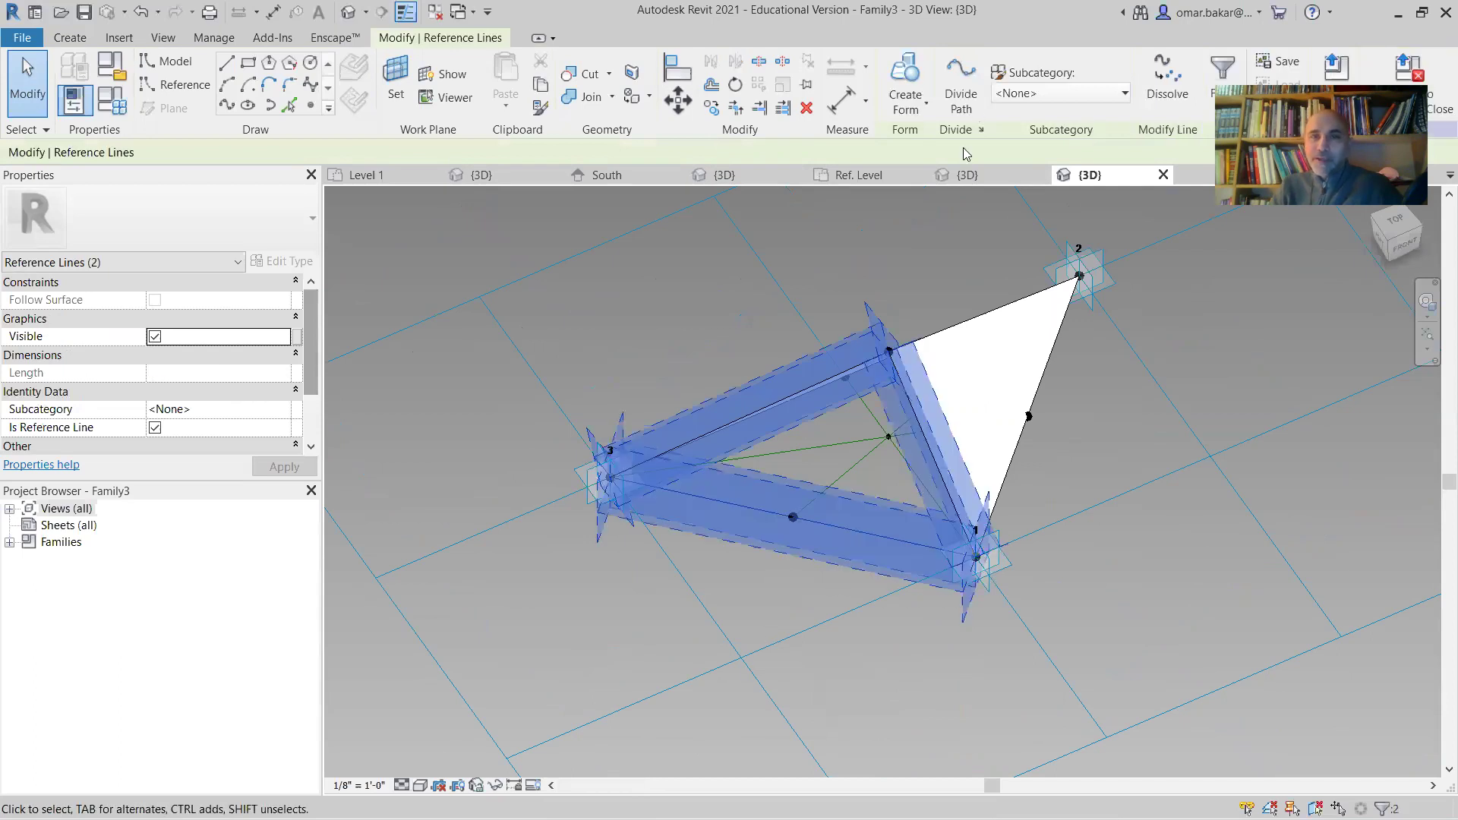
left_click(906, 82)
left_click(689, 751)
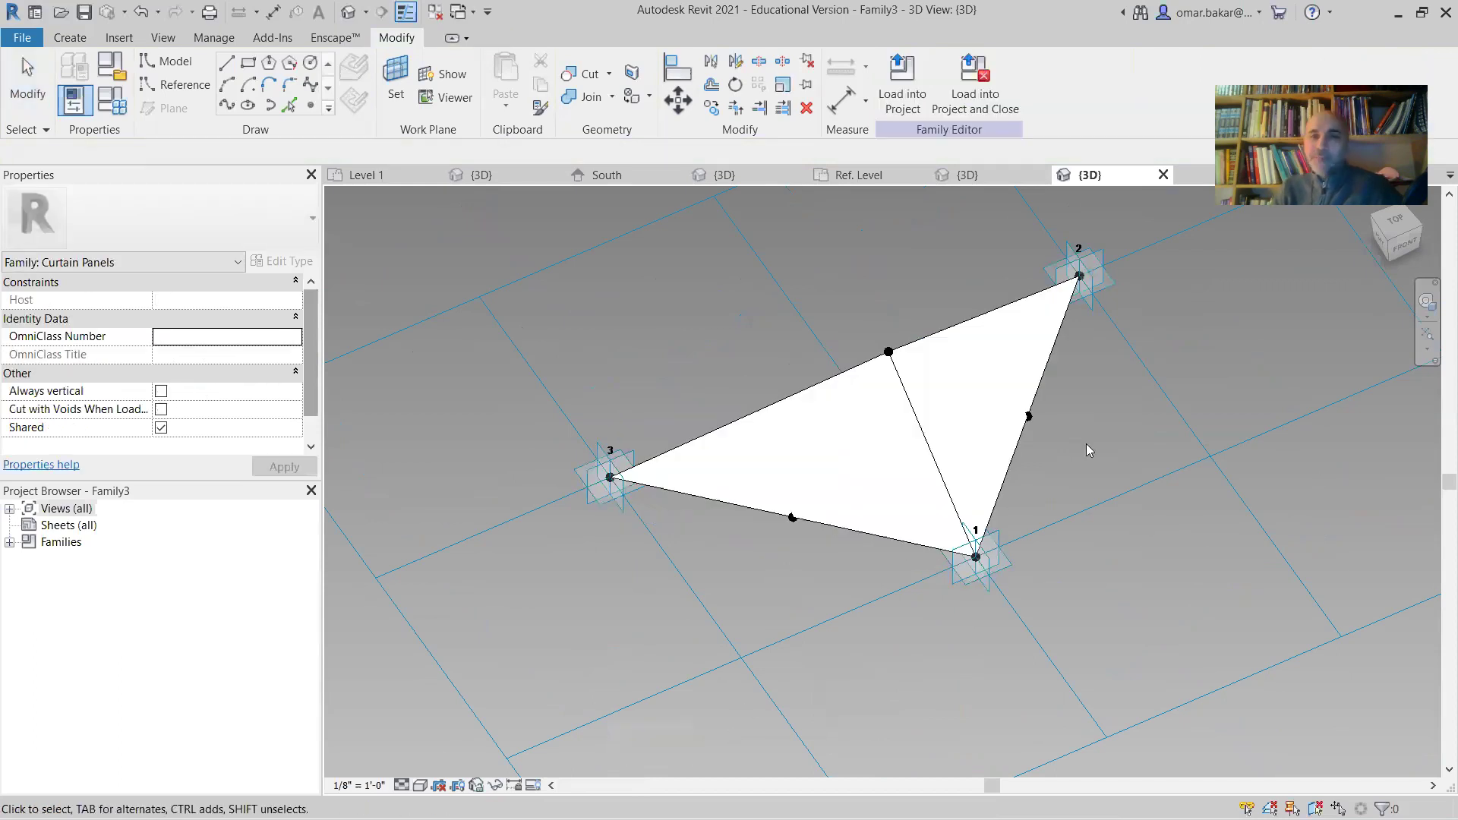
Filter the selection to the three Curtain Panels surfaces and associate their material with a new type parameter named pyramide_fond
middle_click_drag(844, 565, 608, 473, "shift")
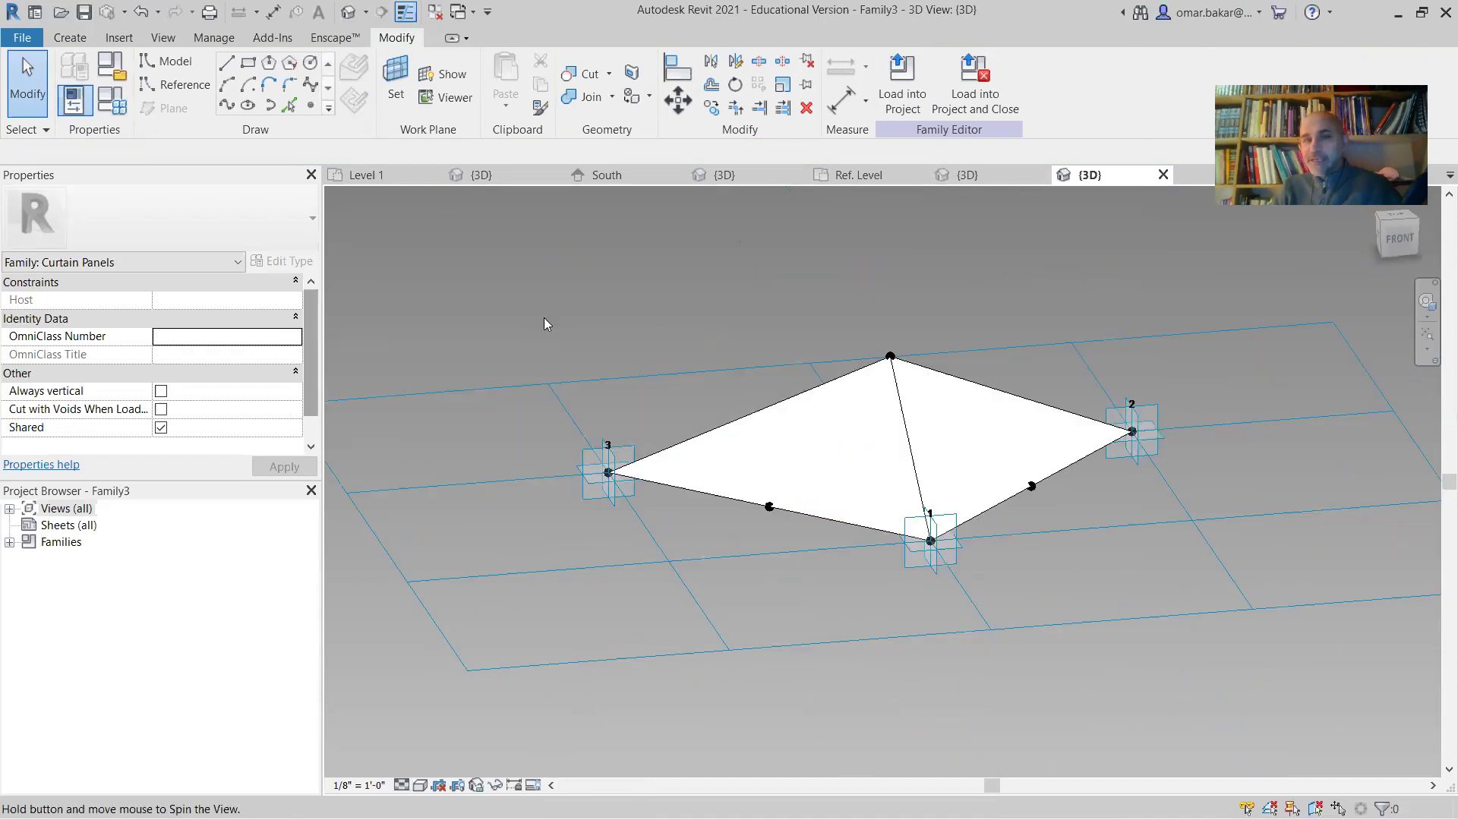
middle_click_drag(543, 318, 677, 383, "shift")
left_click_drag(554, 297, 1252, 681)
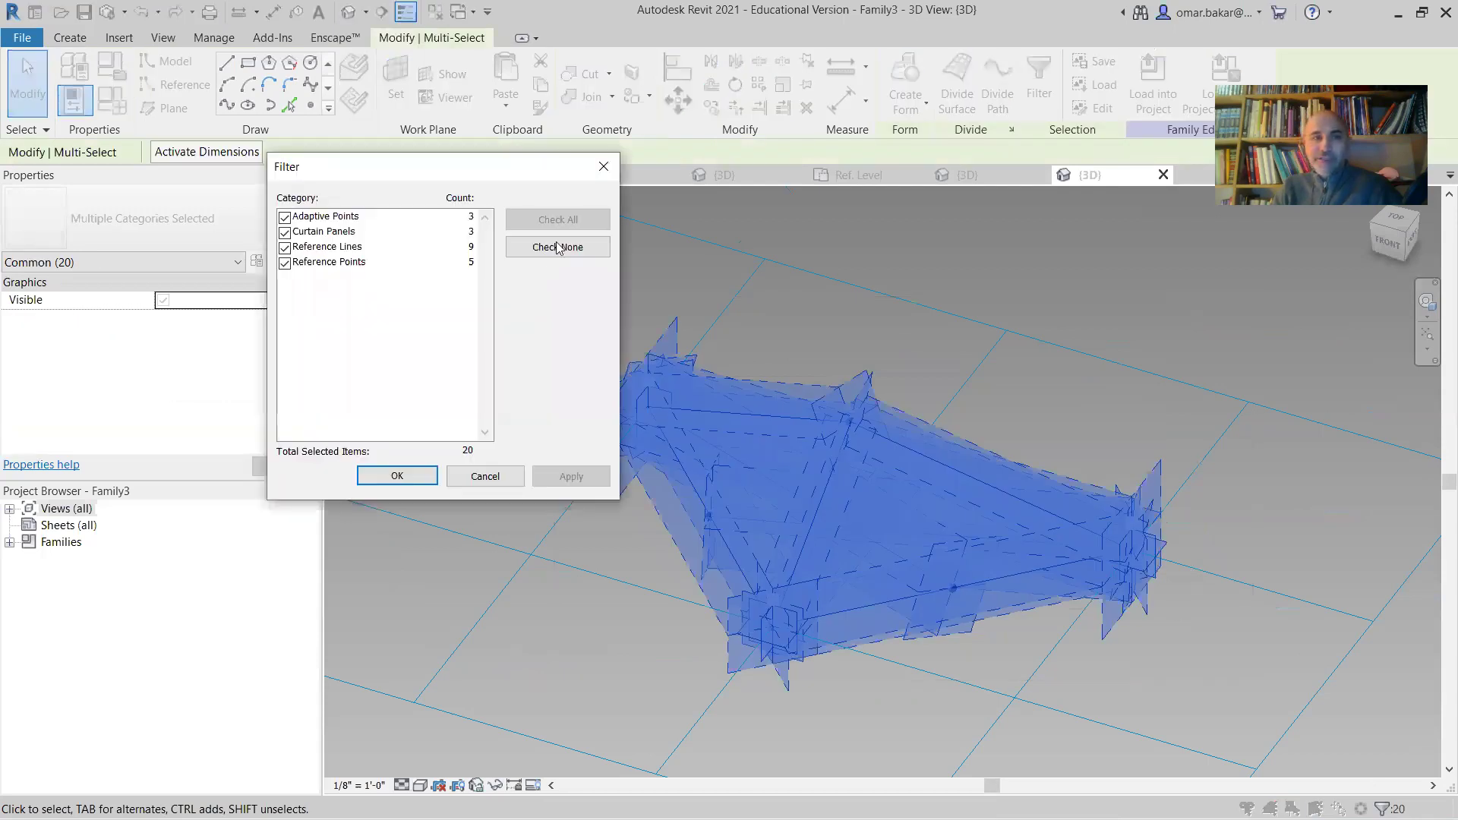
left_click(285, 232)
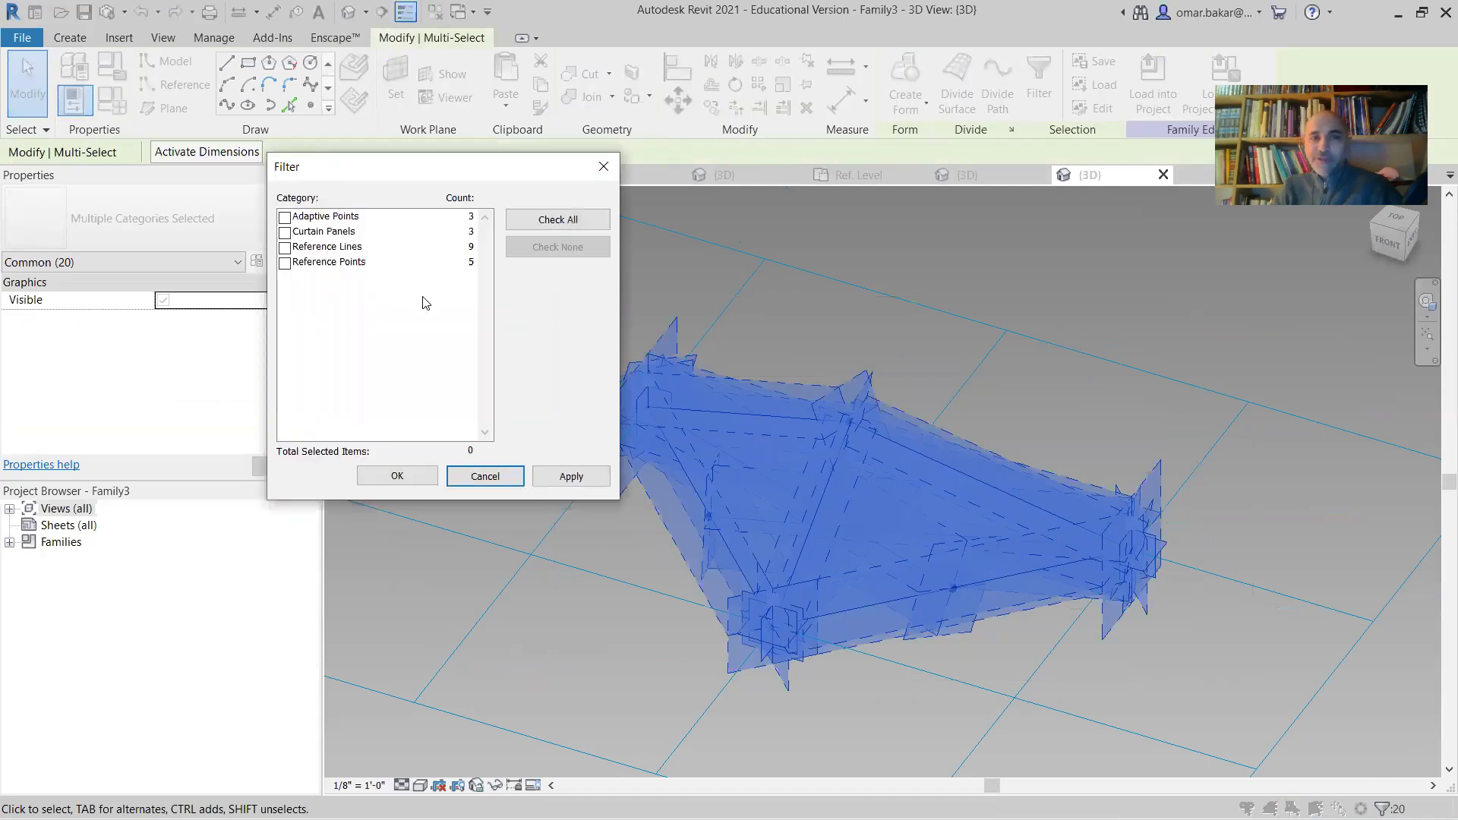
left_click(405, 477)
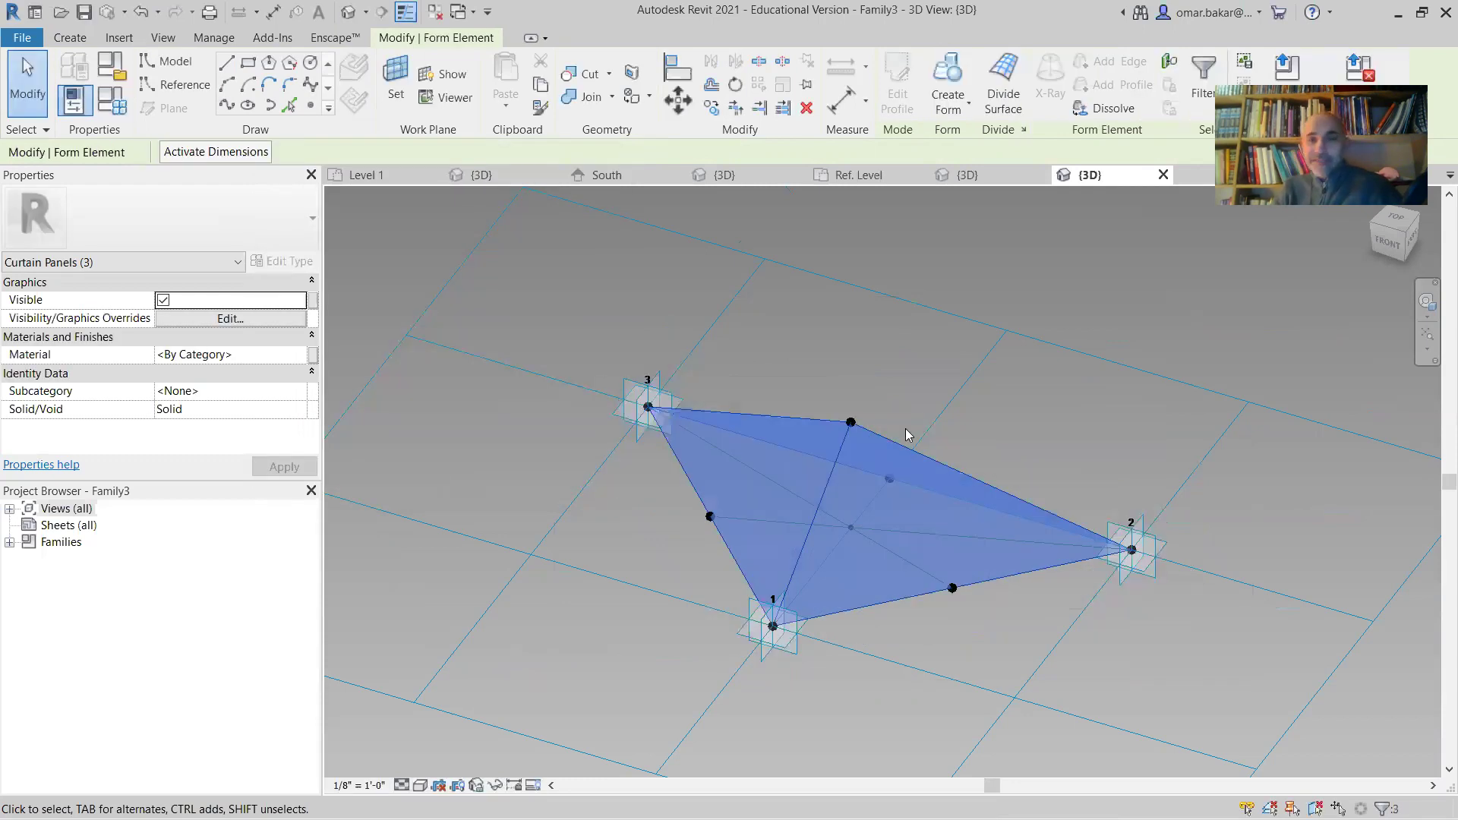
left_click(312, 359)
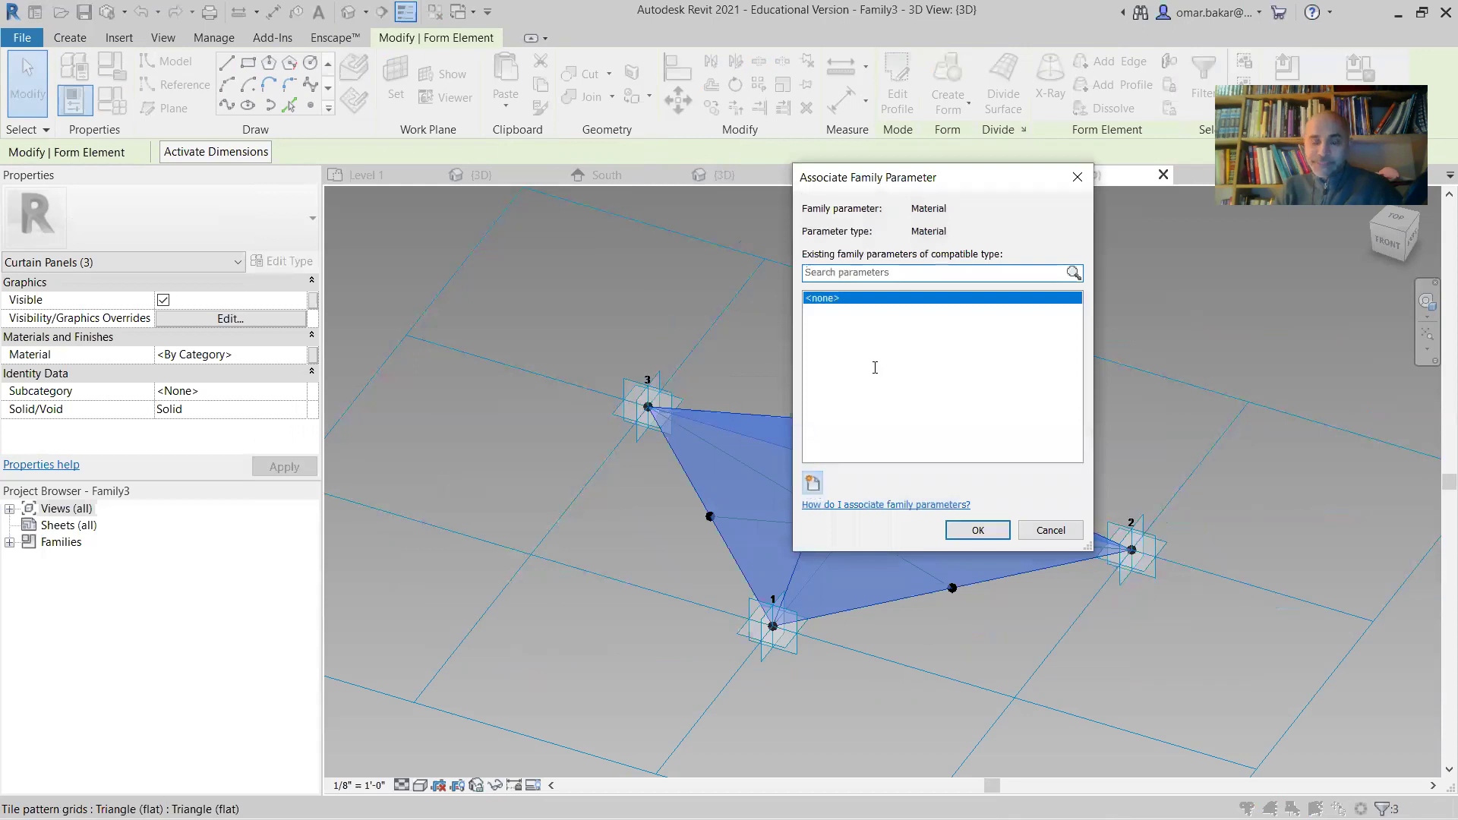
left_click(812, 482)
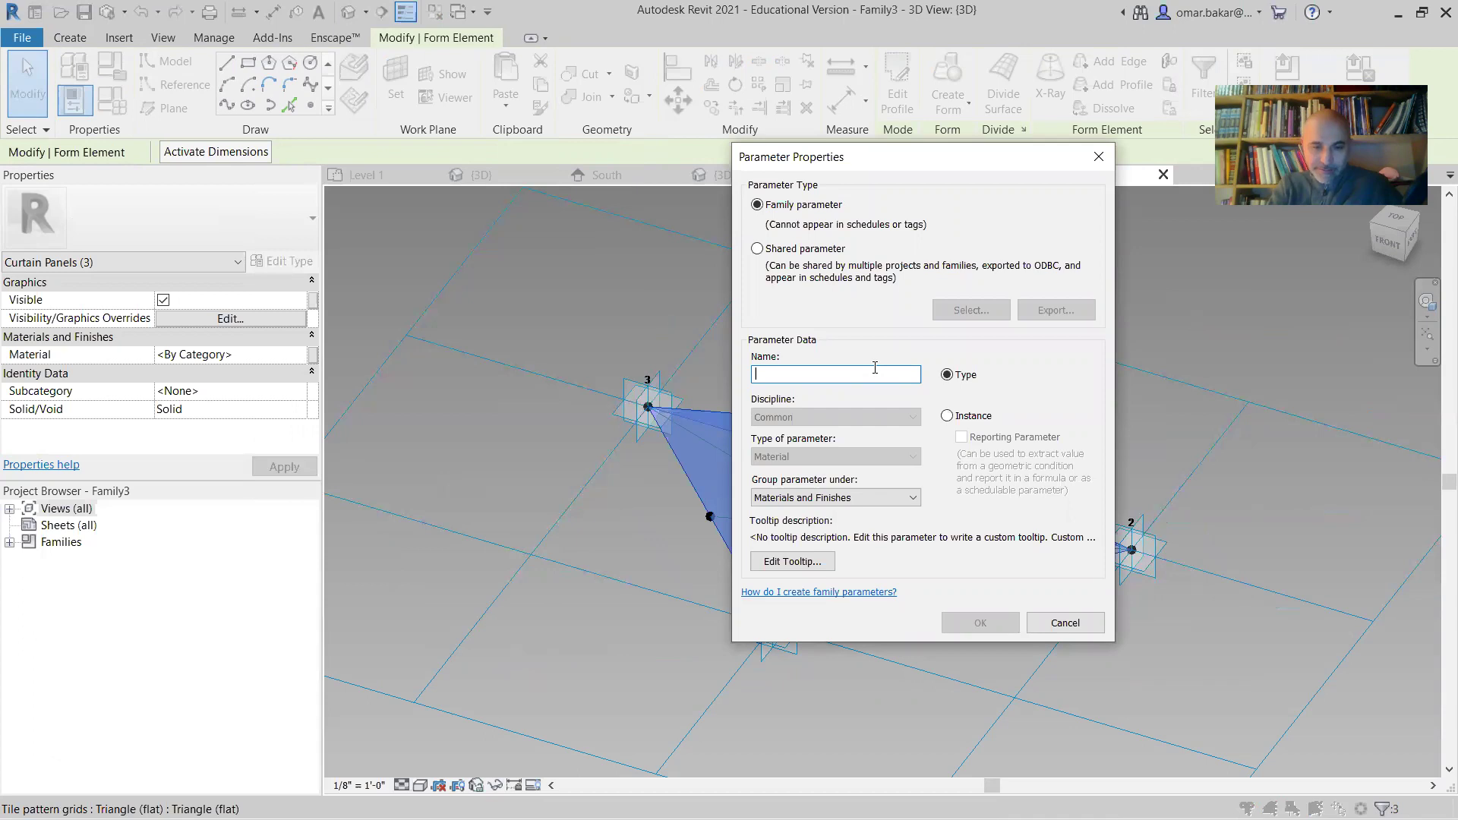
type("pyra")
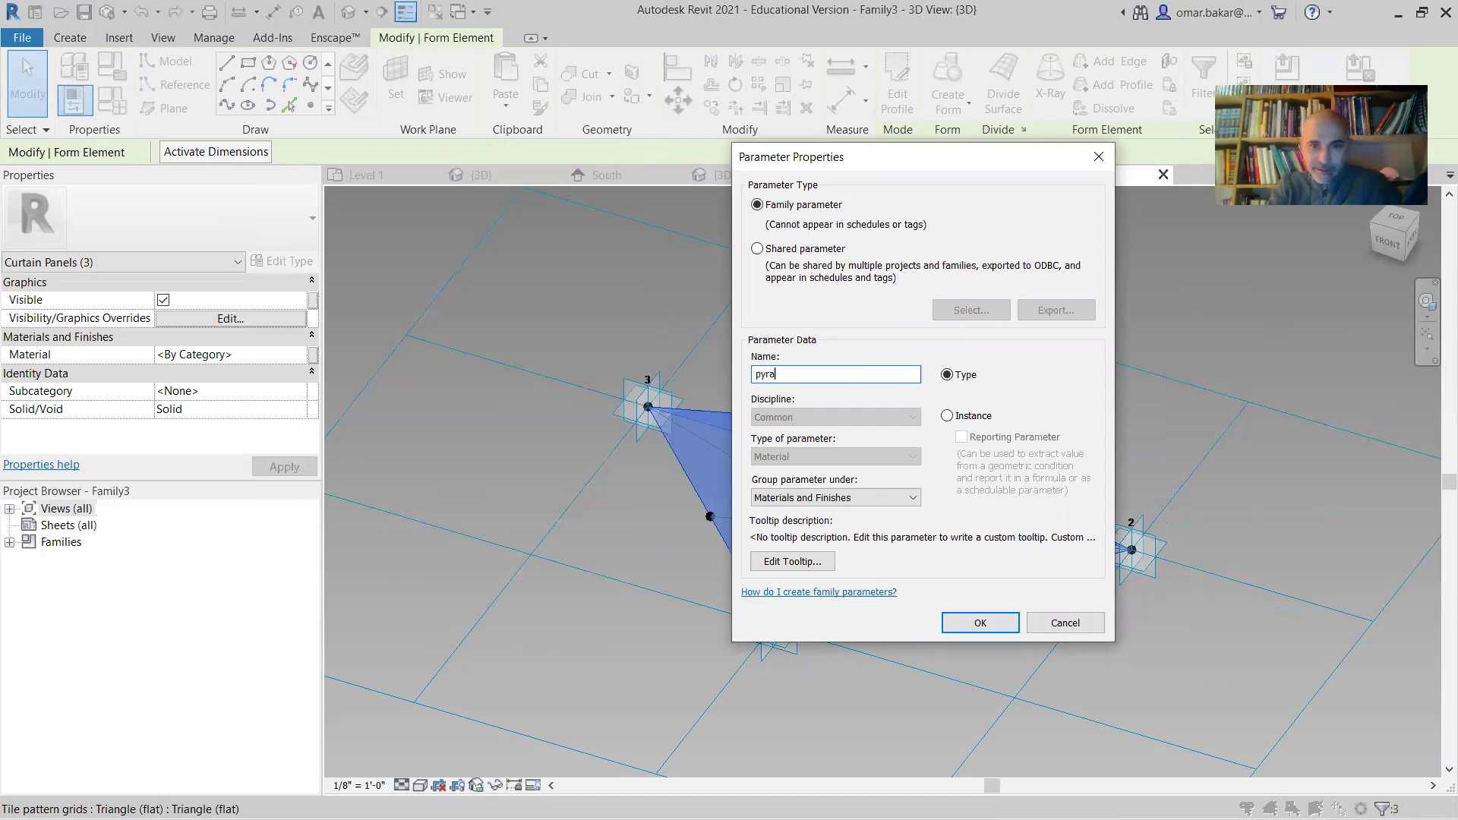
type("mide_fond")
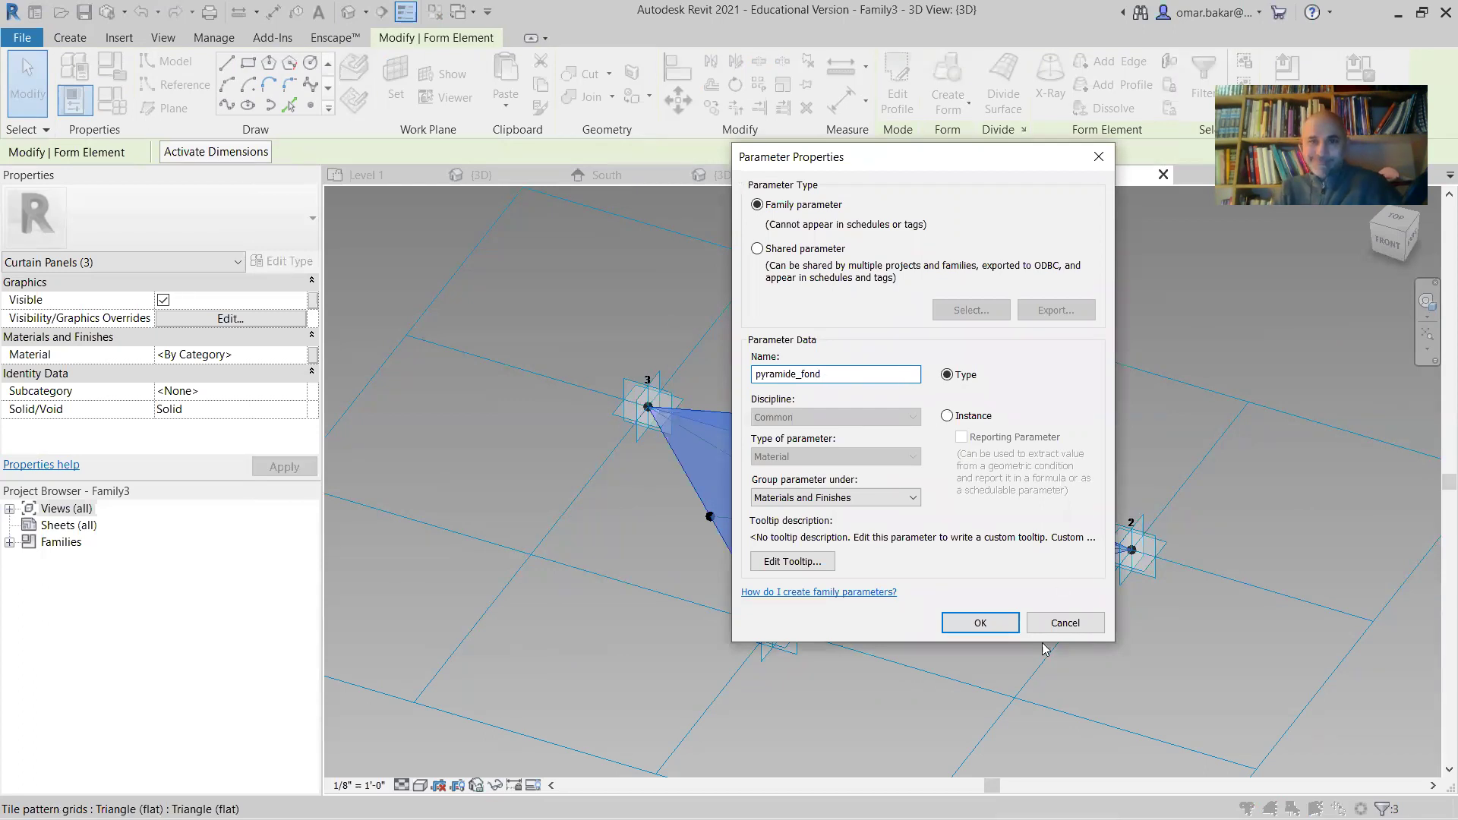
left_click(991, 624)
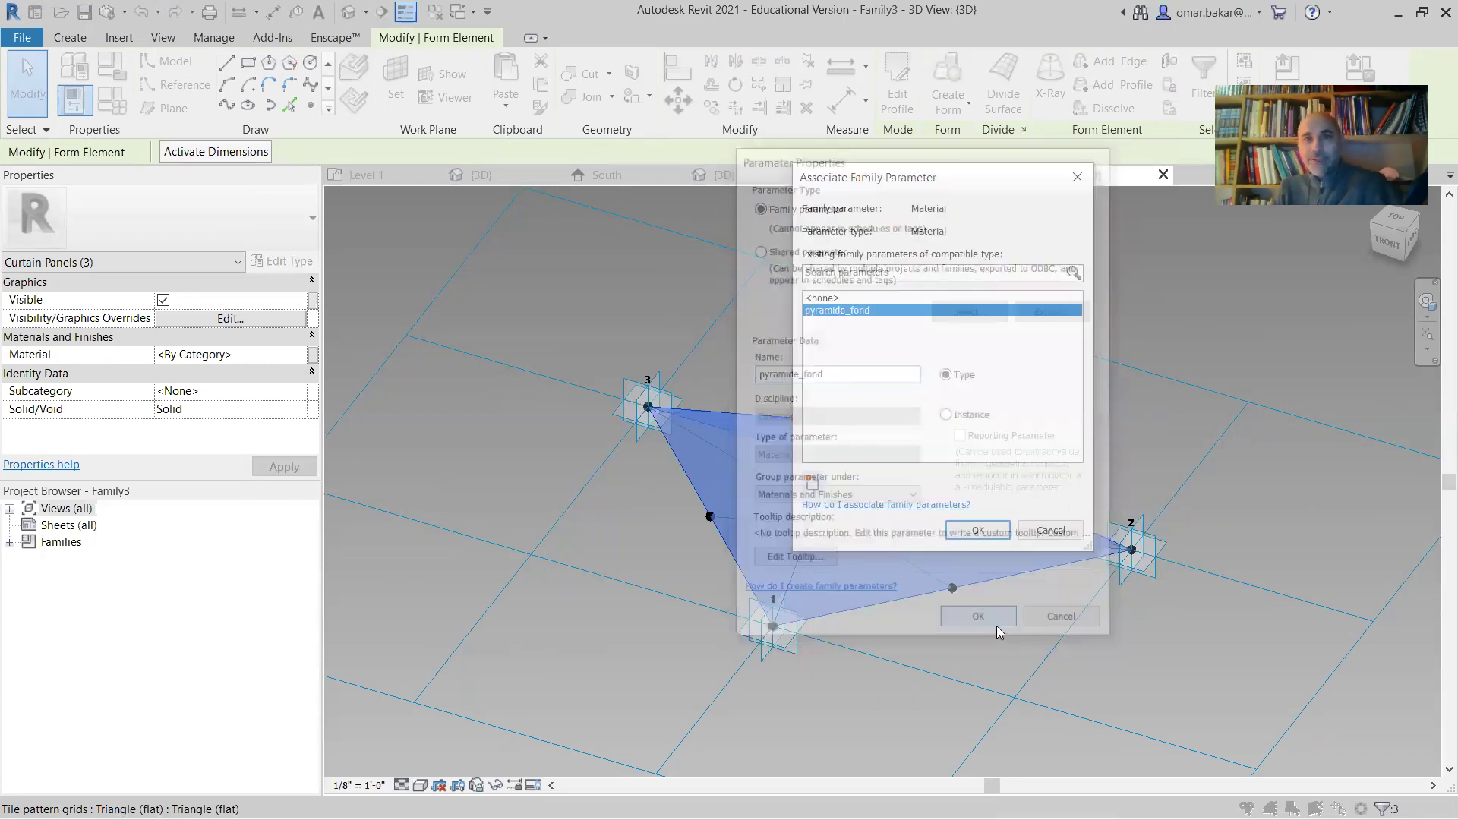
left_click(974, 531)
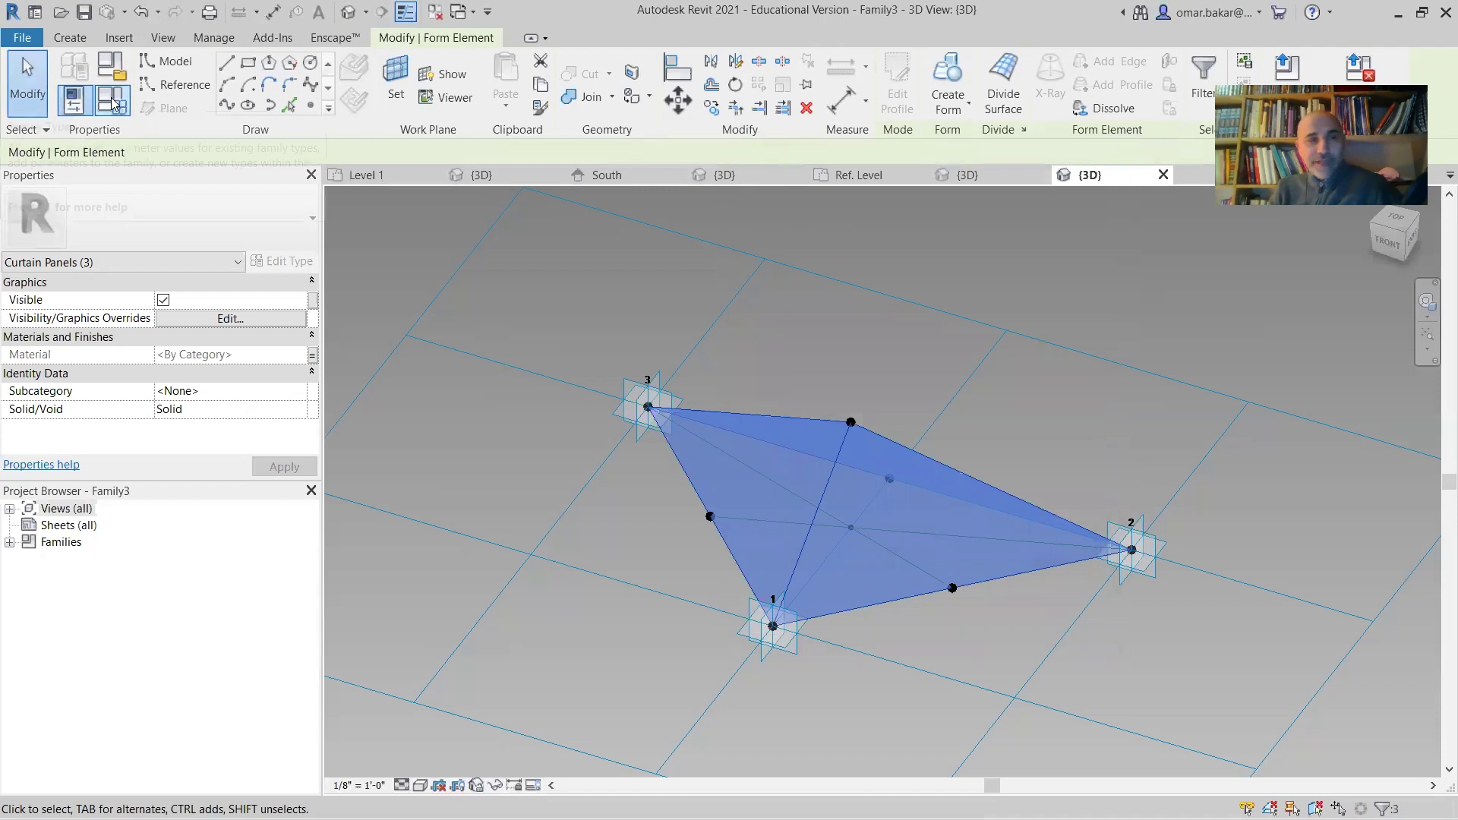
Set the pt-offset family parameter to 1' in the family types
left_click(113, 103)
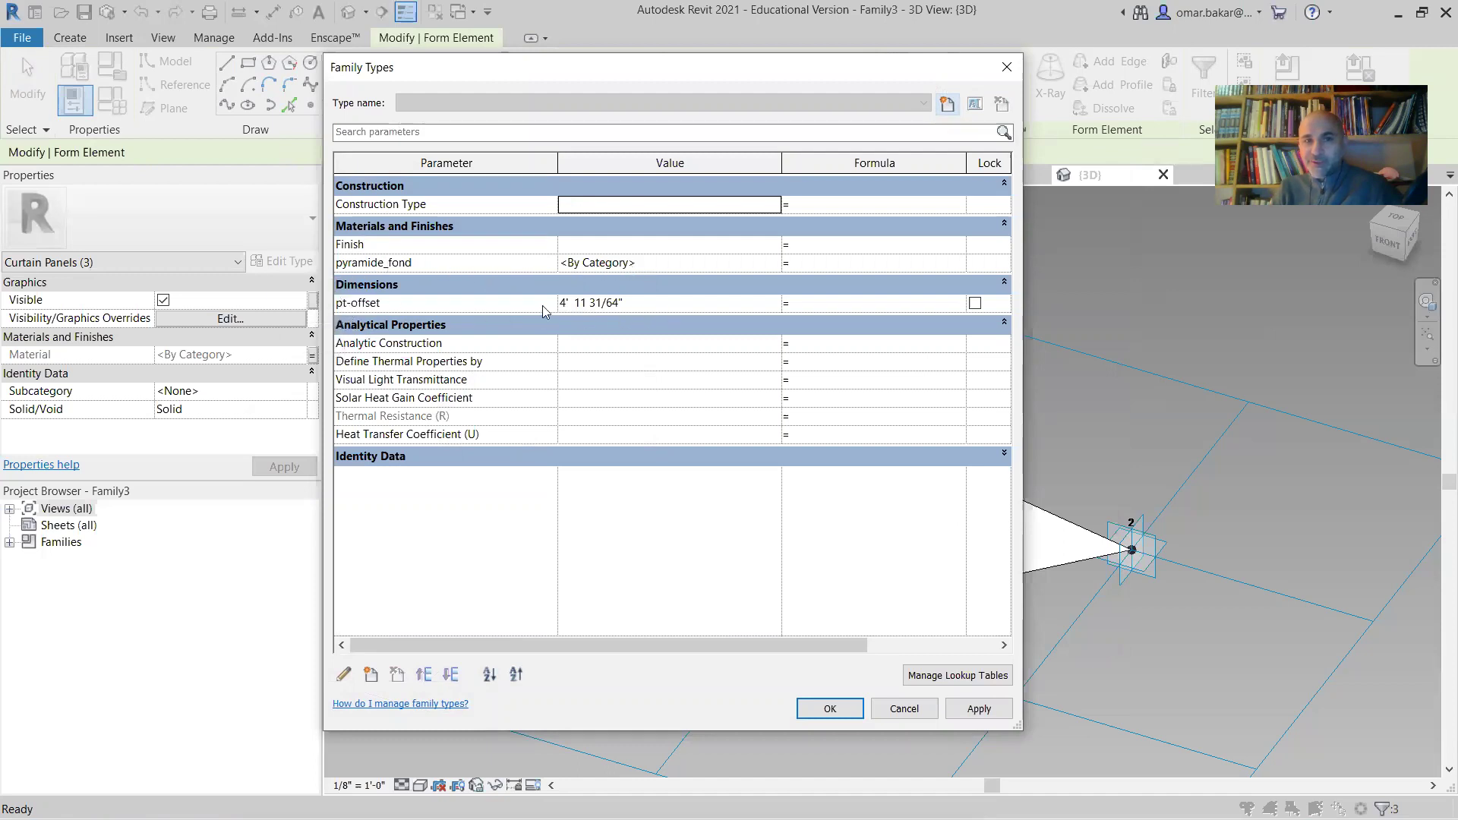
left_click(576, 306)
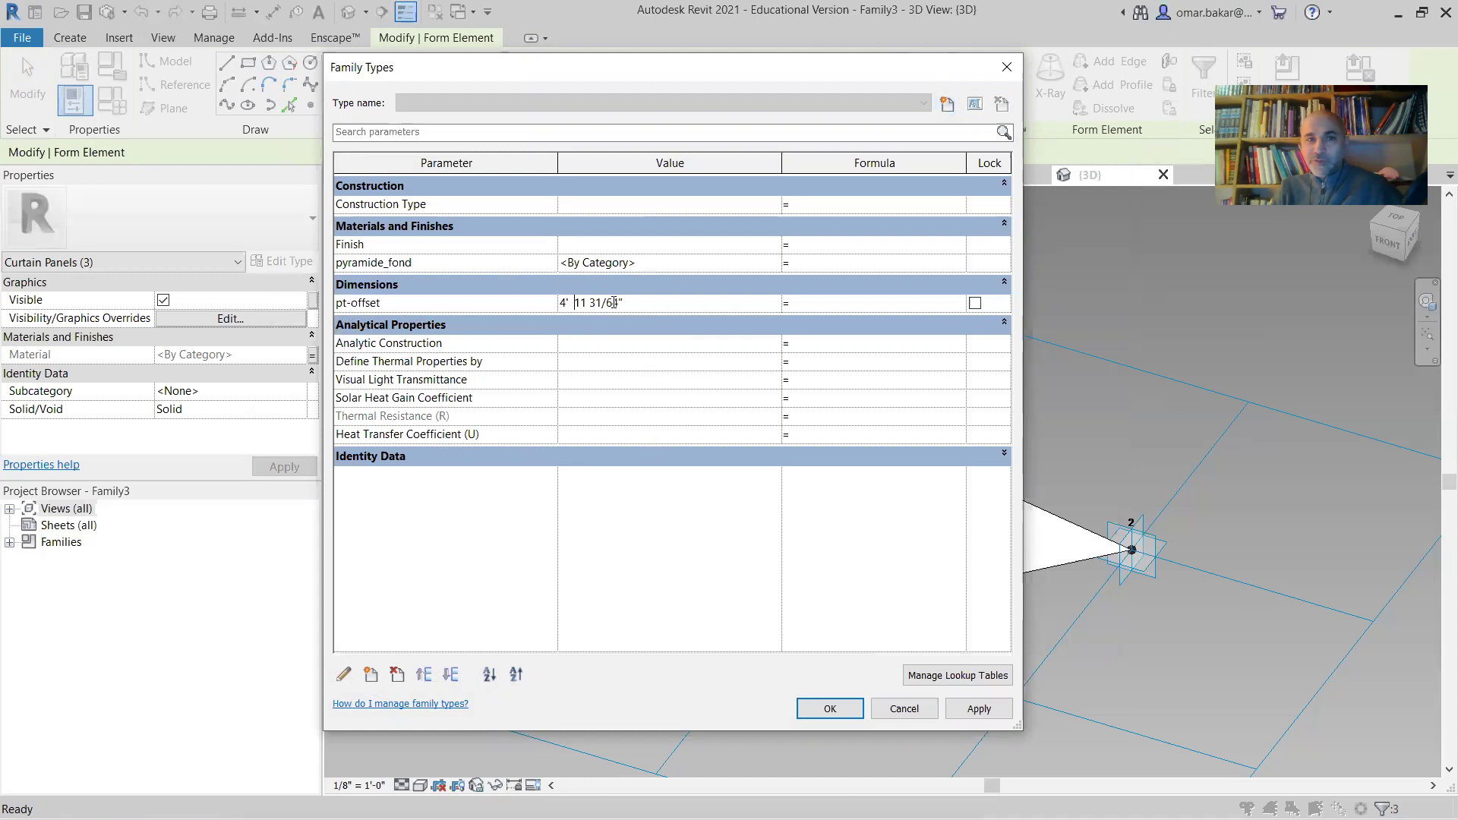
left_click_drag(629, 302, 499, 300)
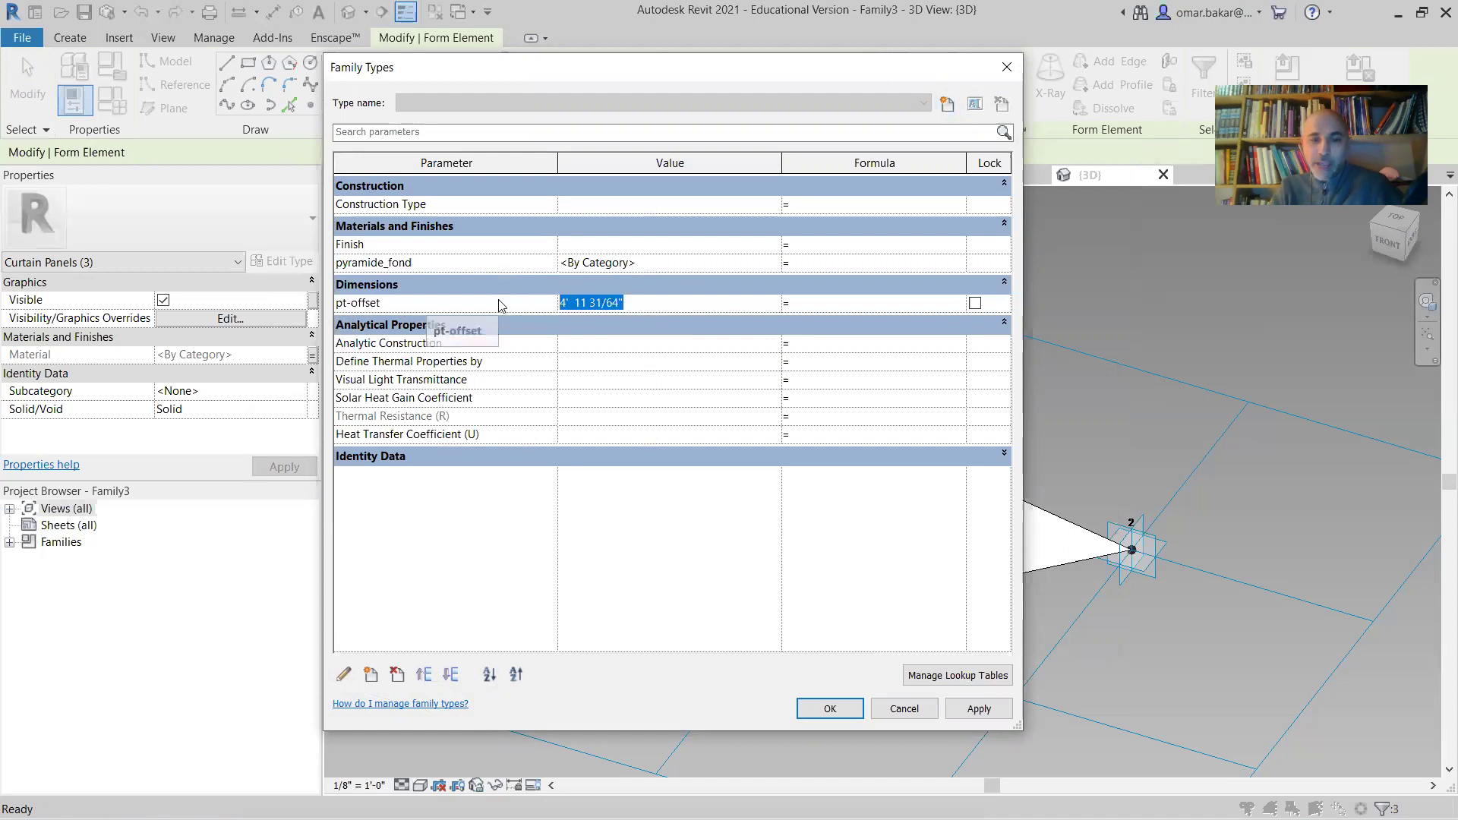
type("1'")
Assign the Acrylic, Clear material from the AEC Materials library to the pyramide_fond parameter and apply the family type changes
left_click(682, 264)
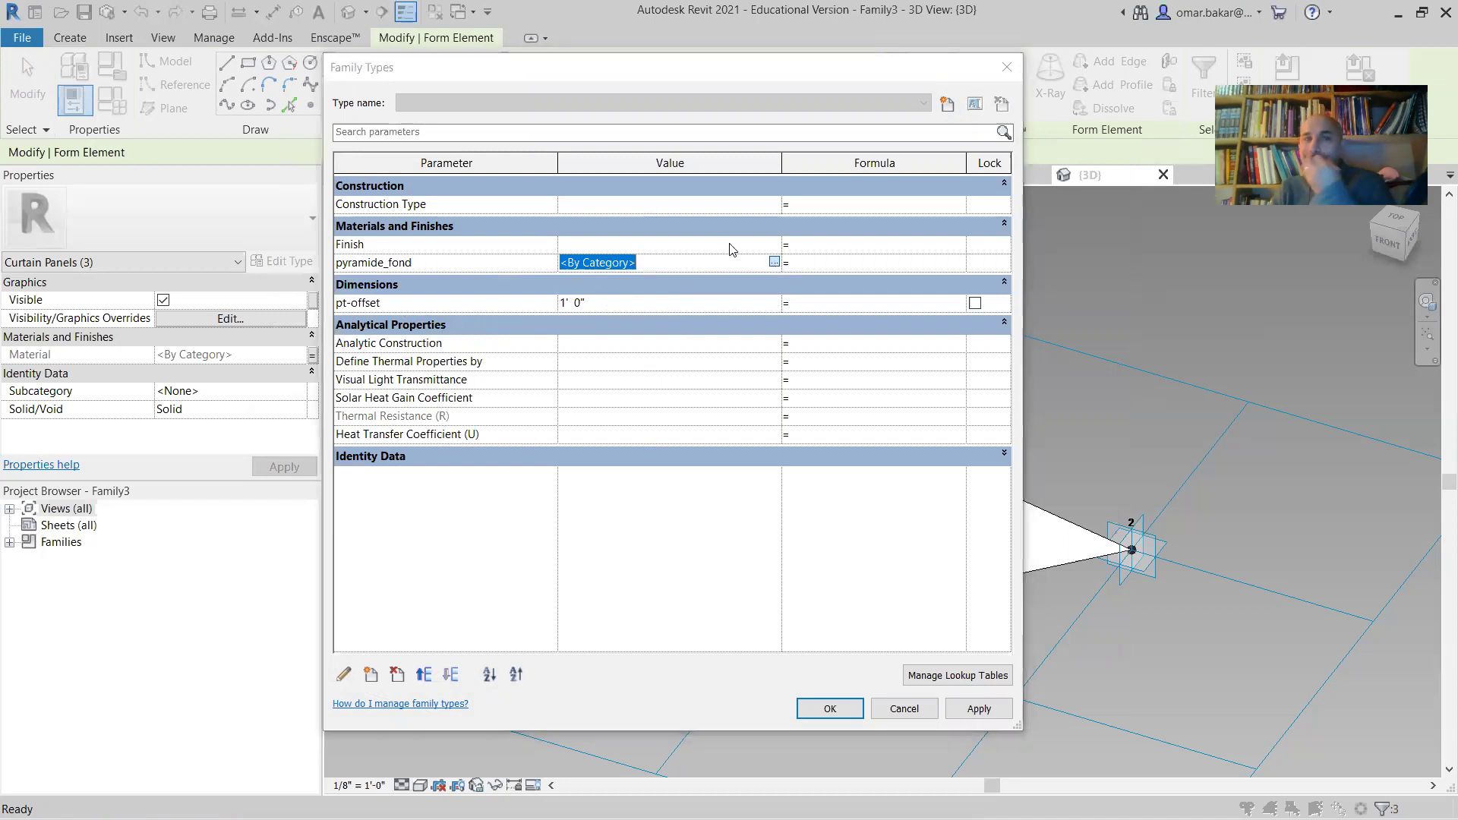
left_click(774, 262)
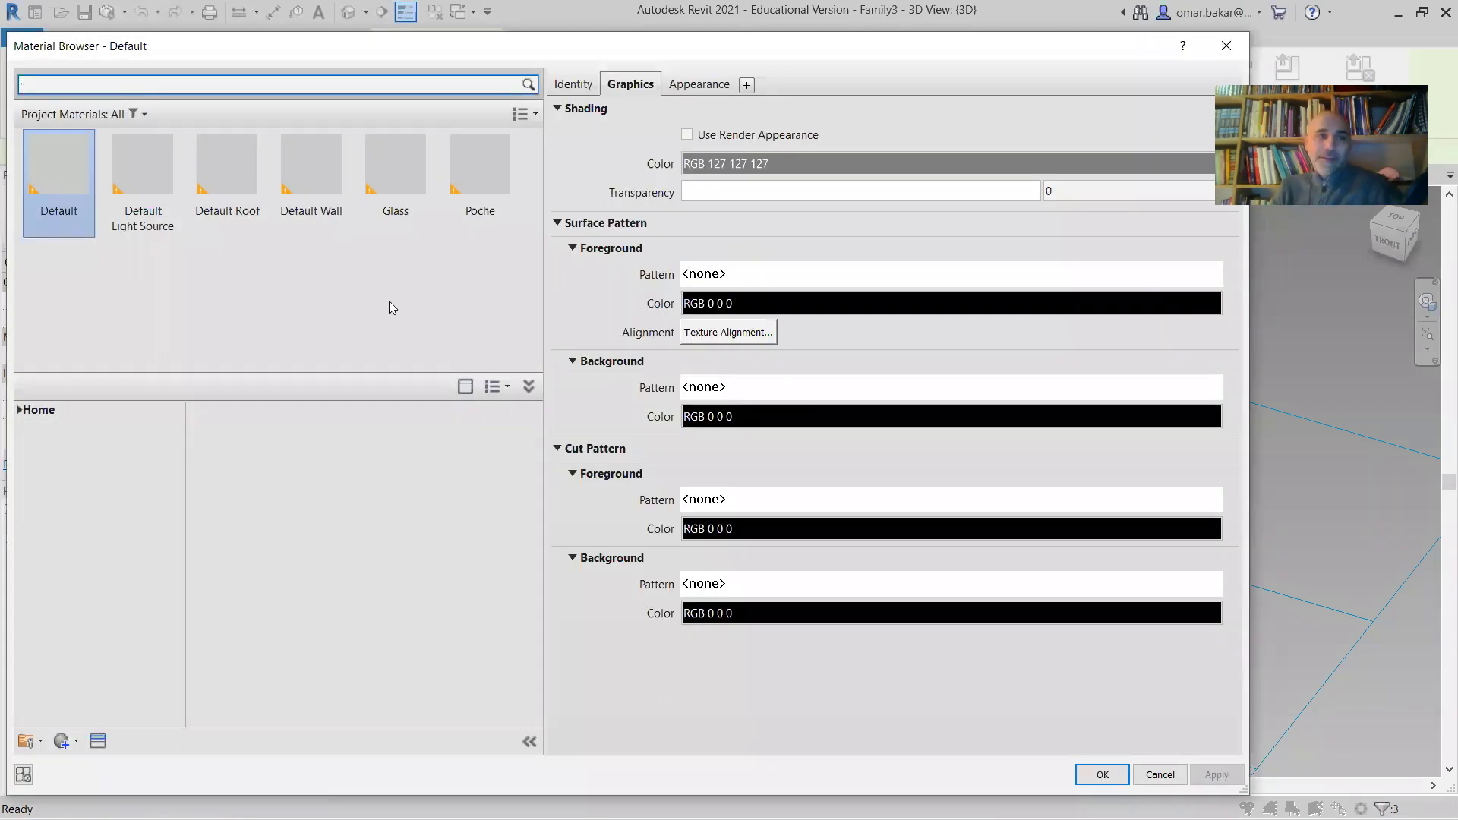
left_click(507, 387)
left_click(497, 408)
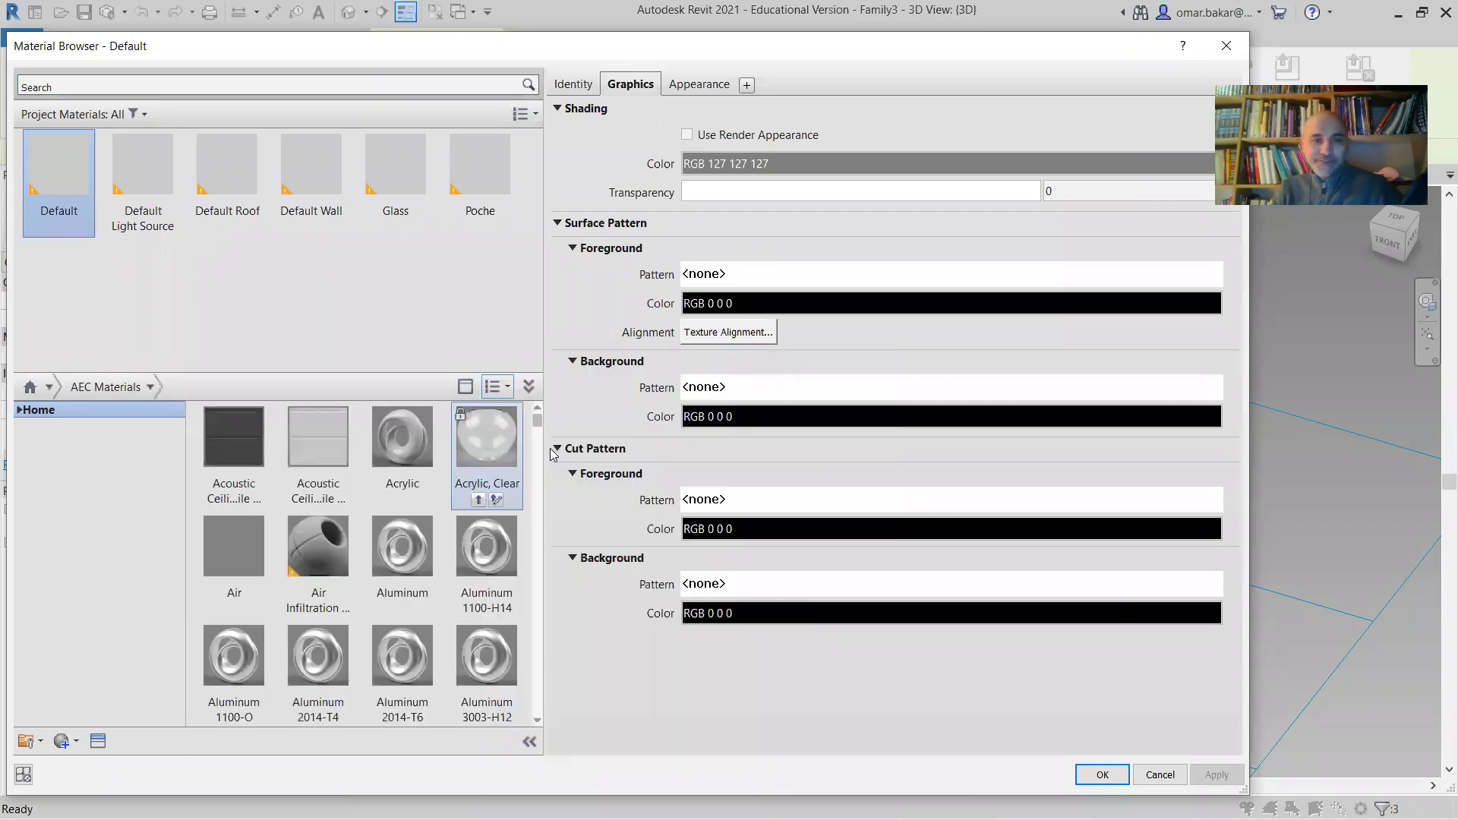
mouse_move(499, 442)
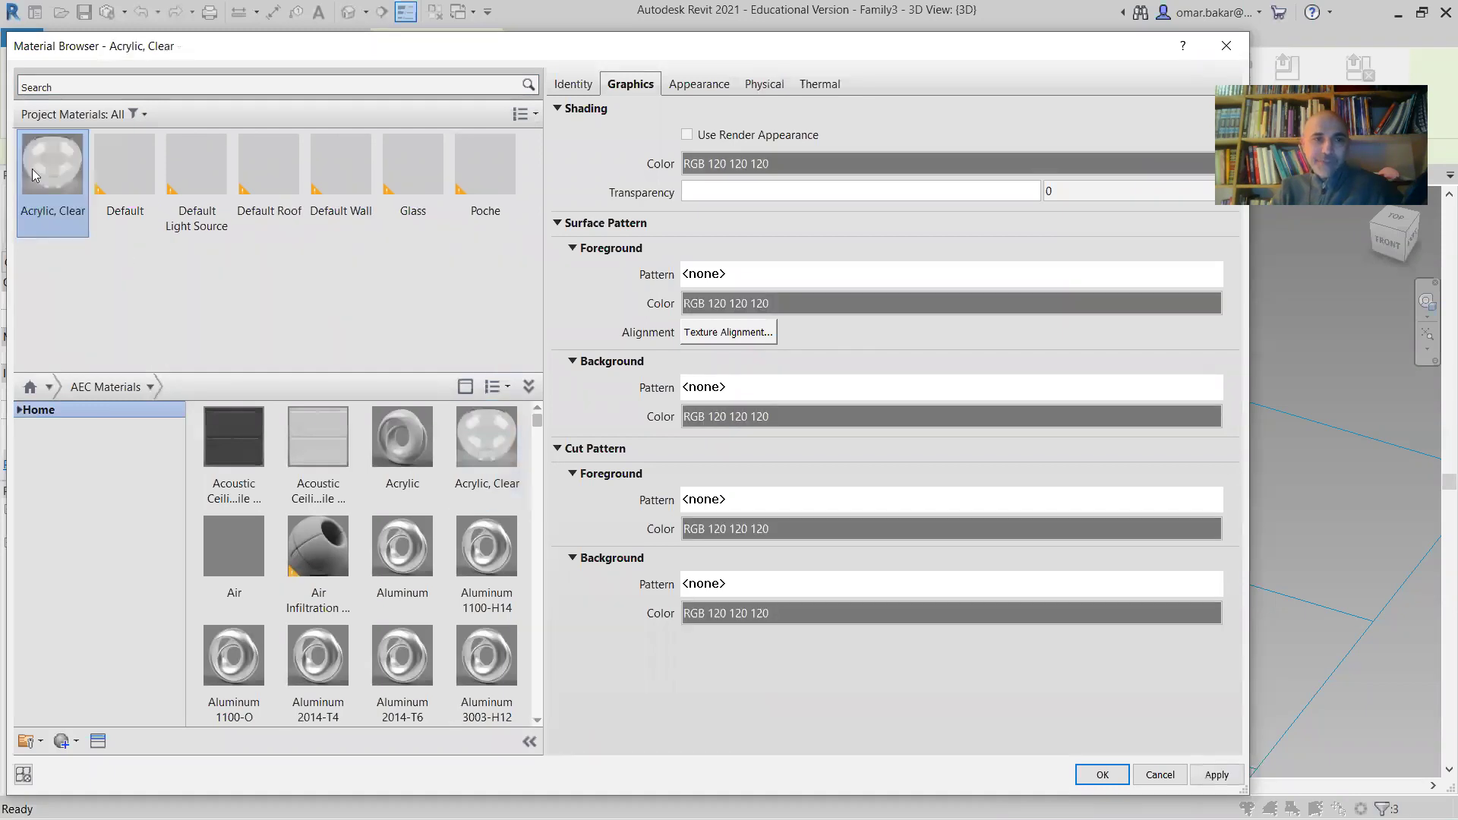
left_click(1115, 775)
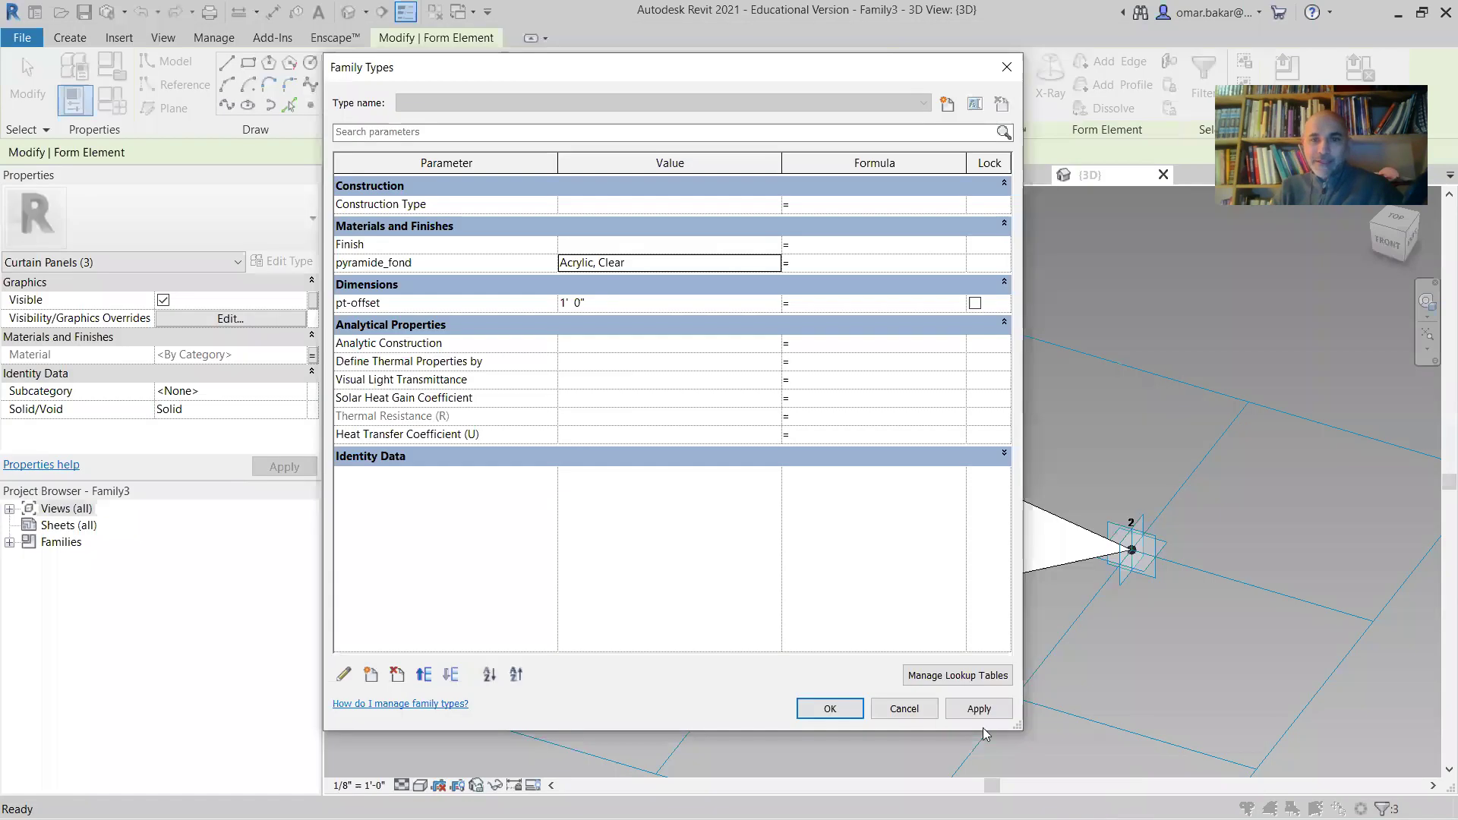
left_click(845, 708)
left_click(845, 708)
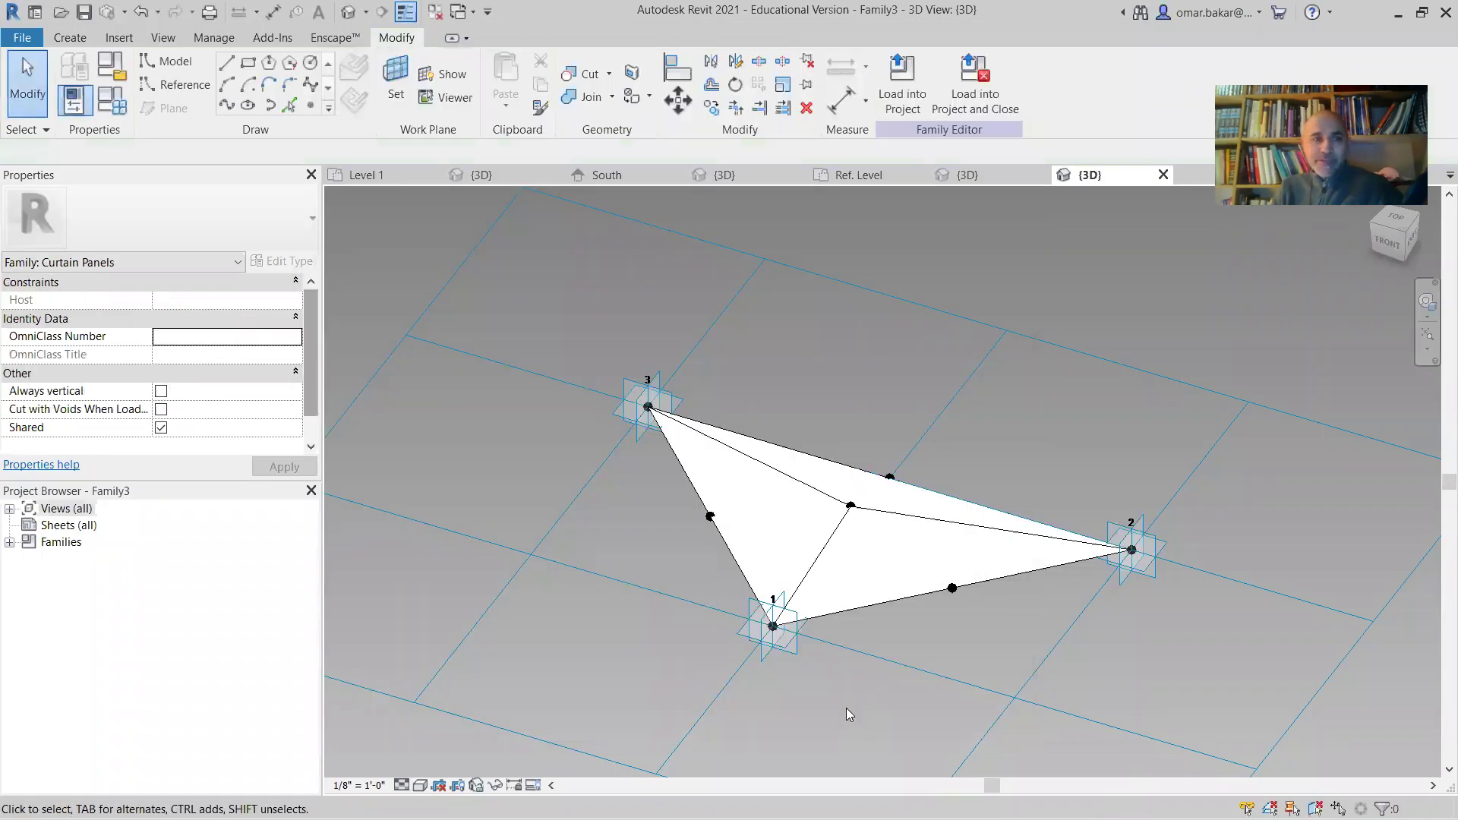
Save the family as FD_Curtain_PT_offset.rfa in the cours_panneaux-adaptatifs folder, accepting the file save options
left_click(22, 40)
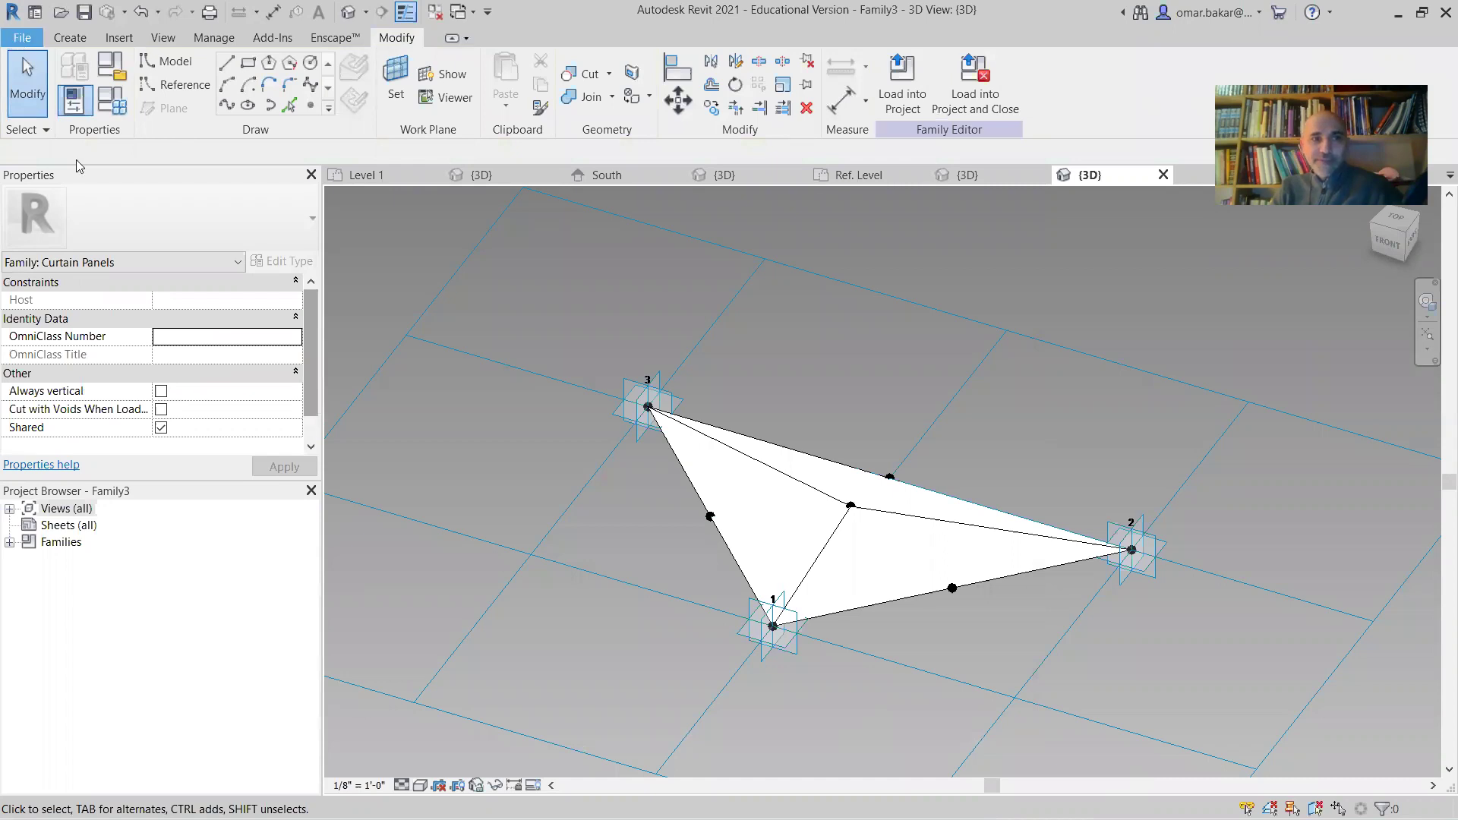
mouse_move(68, 293)
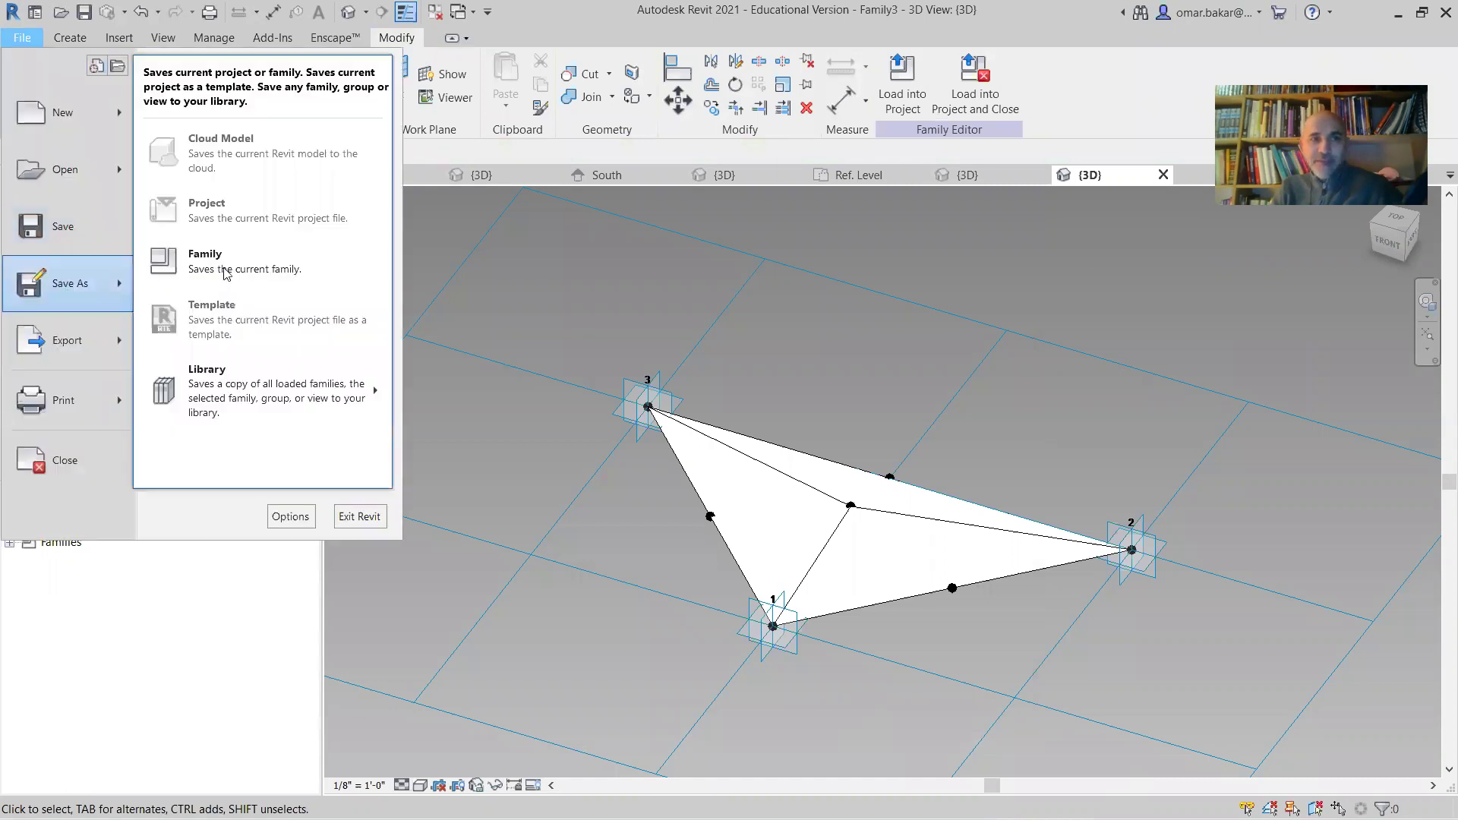
left_click(234, 275)
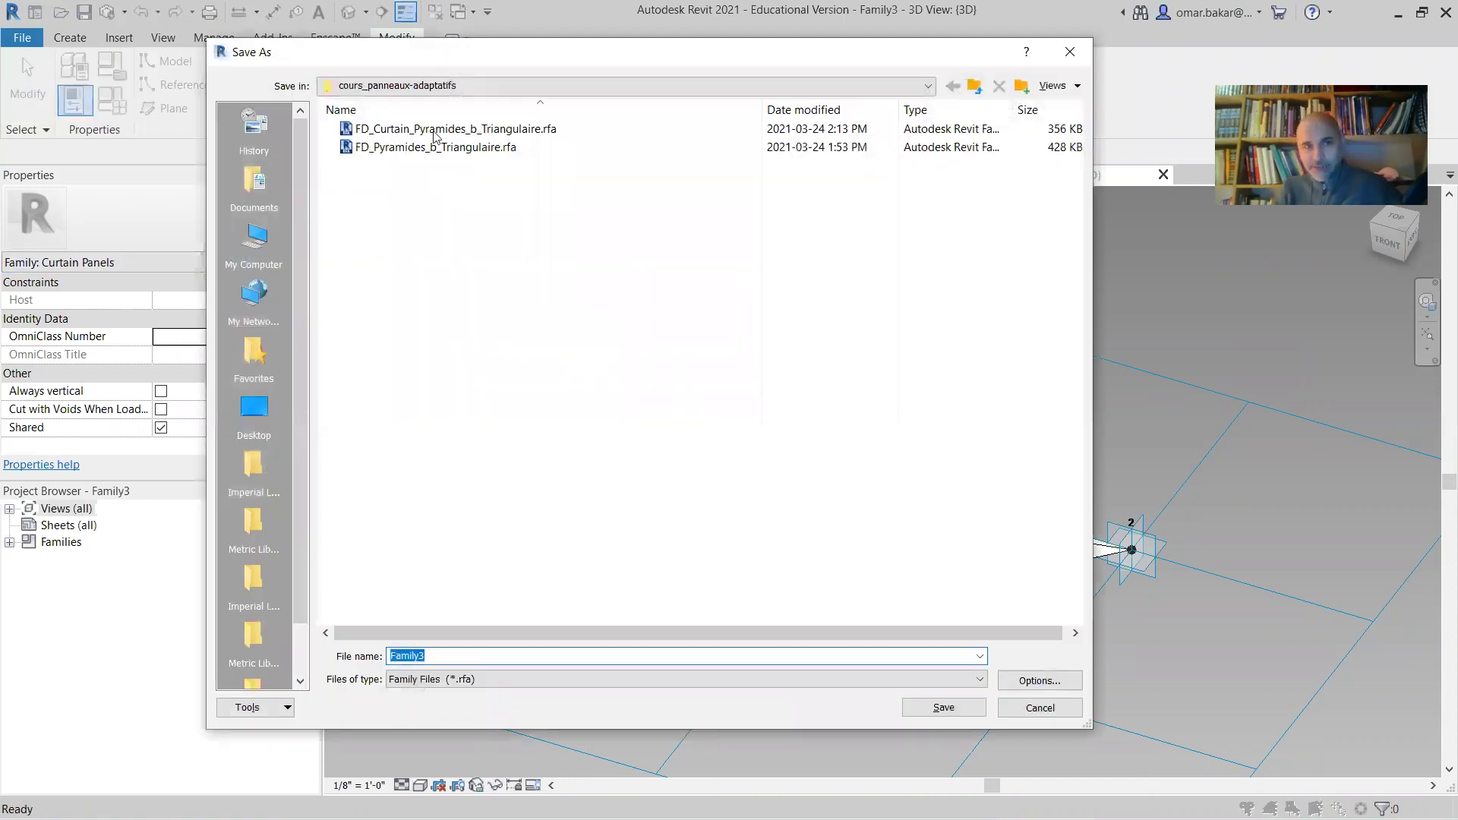
left_click(438, 131)
double_click(441, 653)
left_click_drag(446, 654, 558, 654)
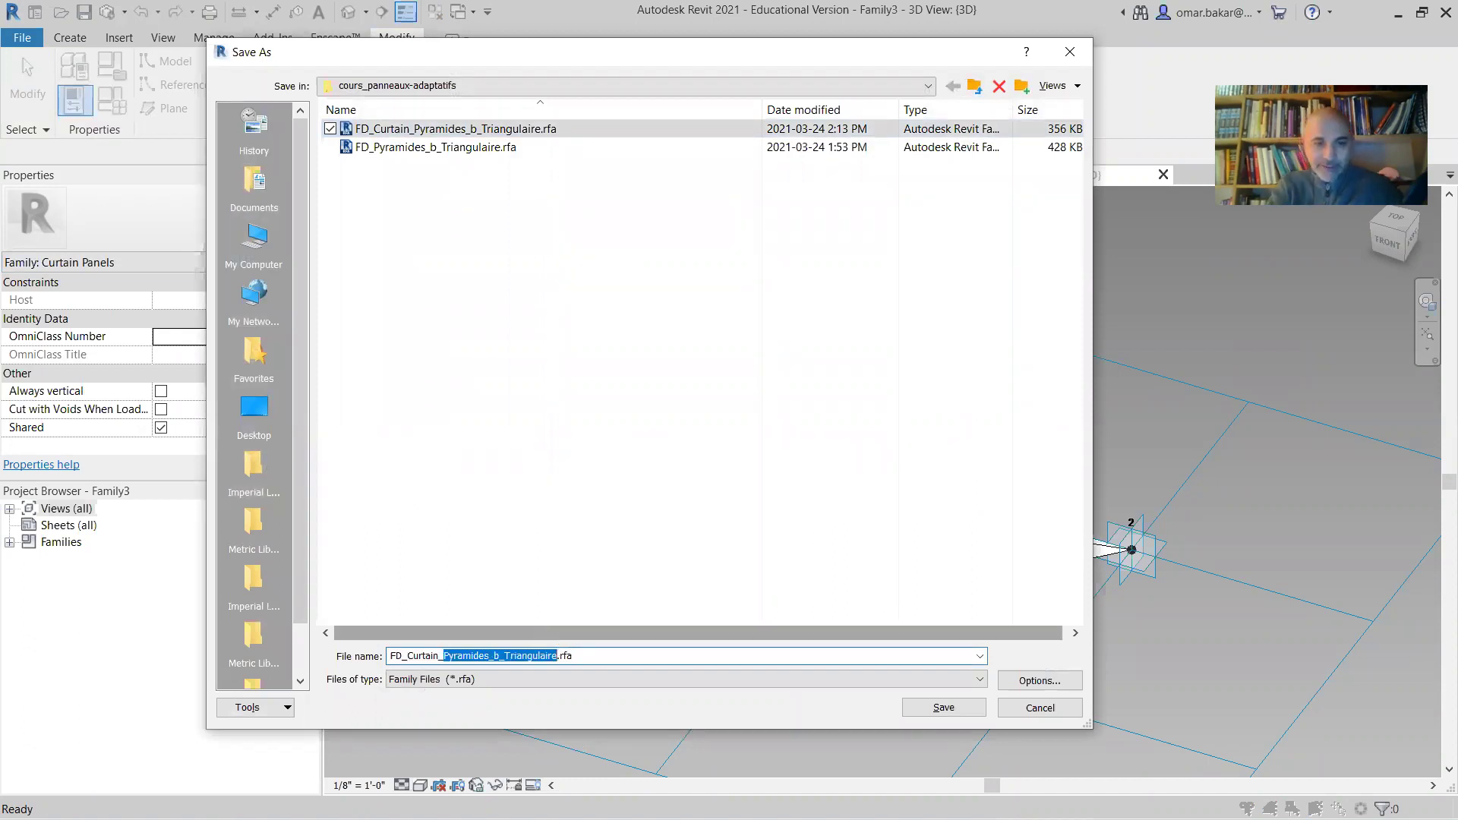
type("PT")
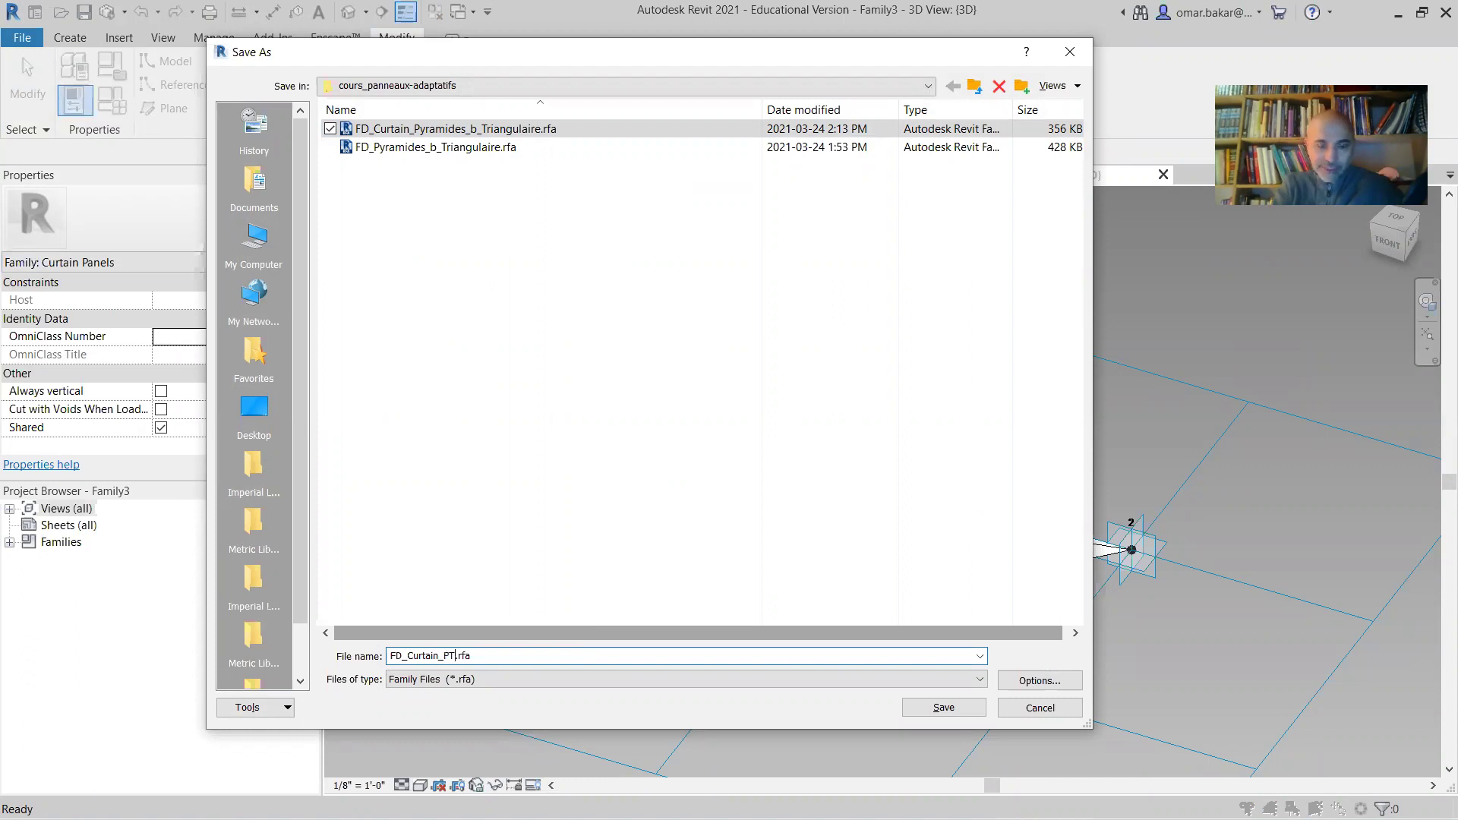
type("_offset")
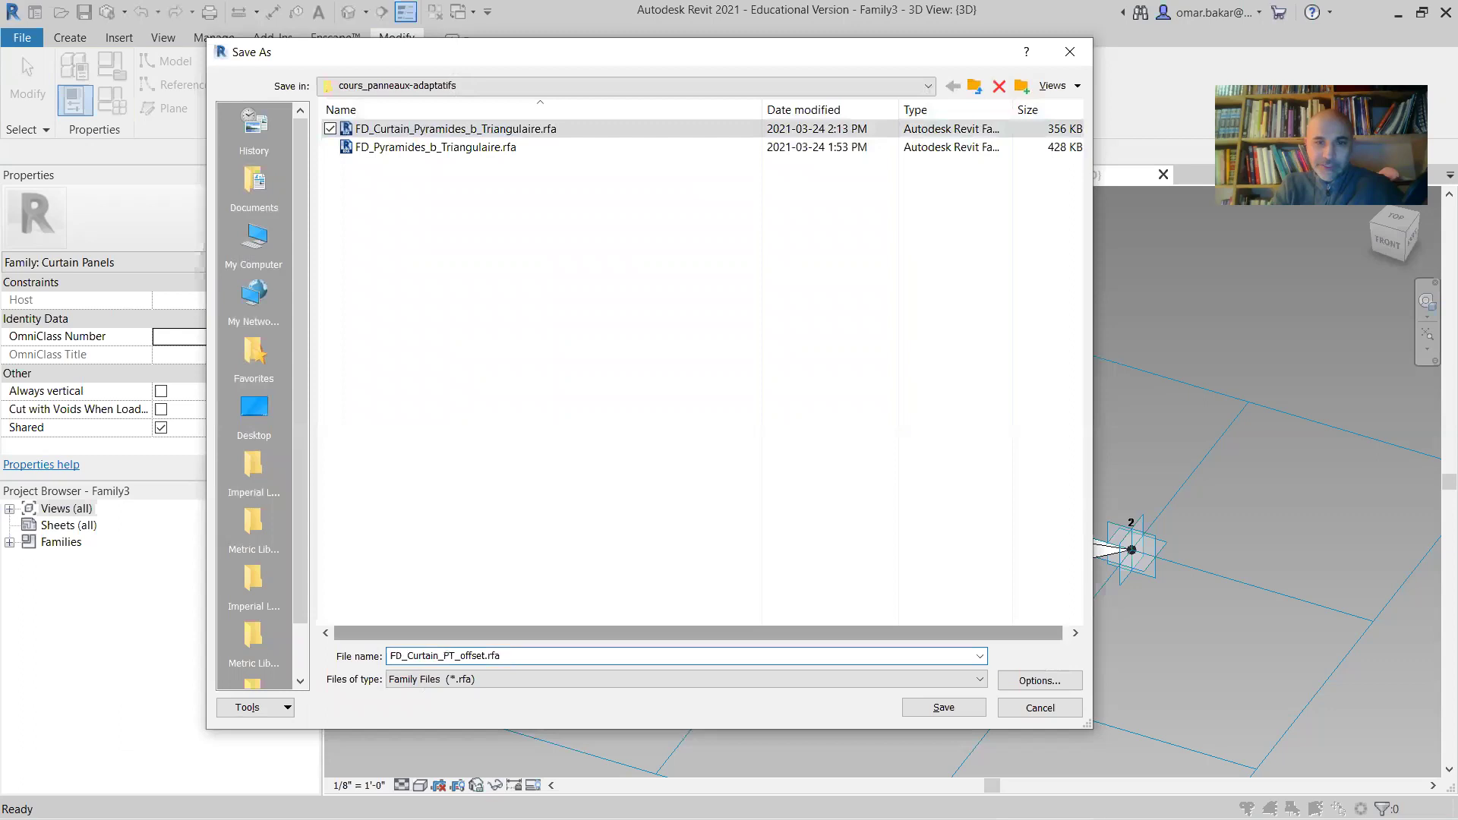
left_click(1037, 681)
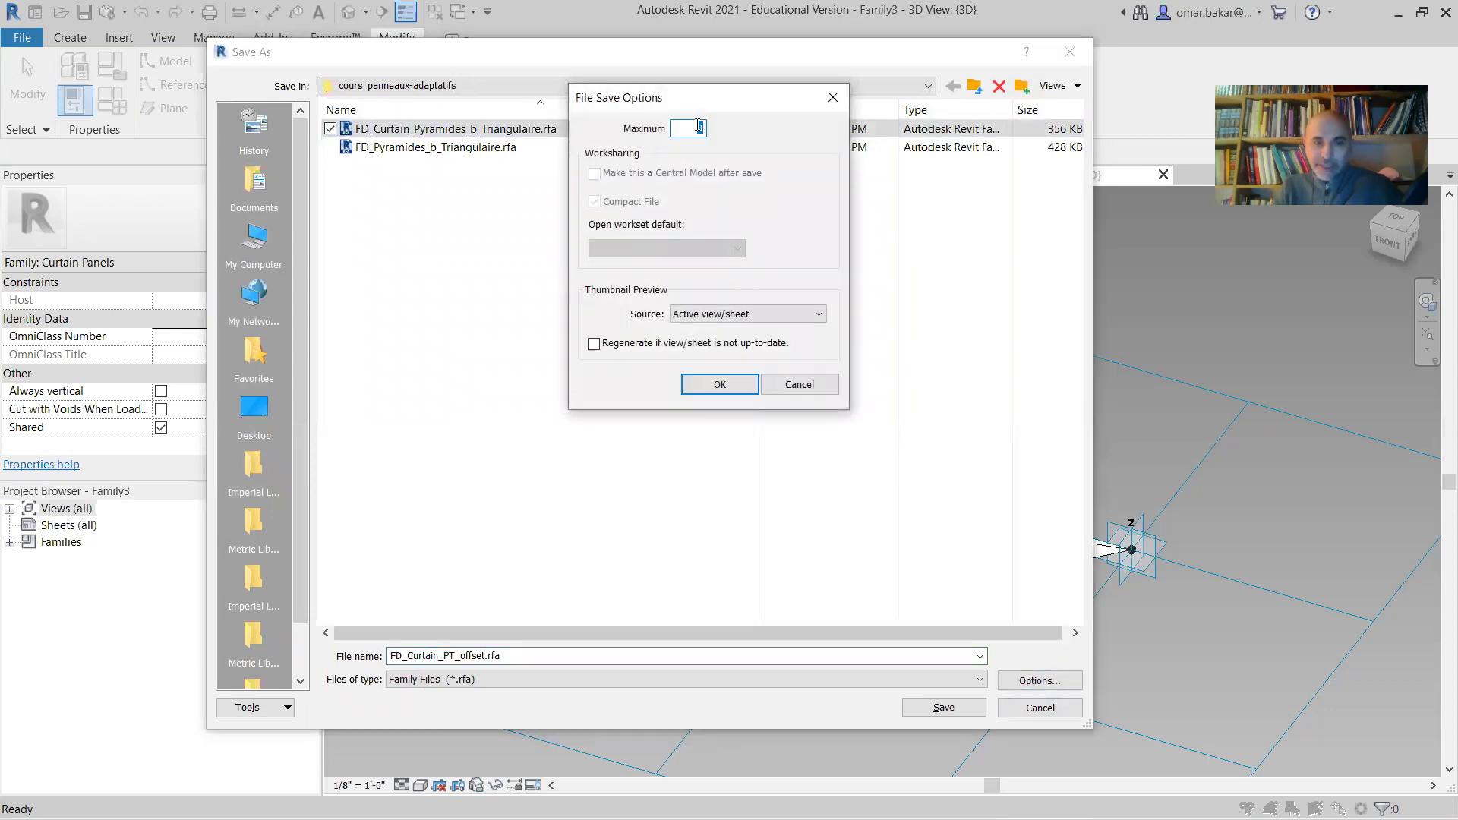
left_click(730, 384)
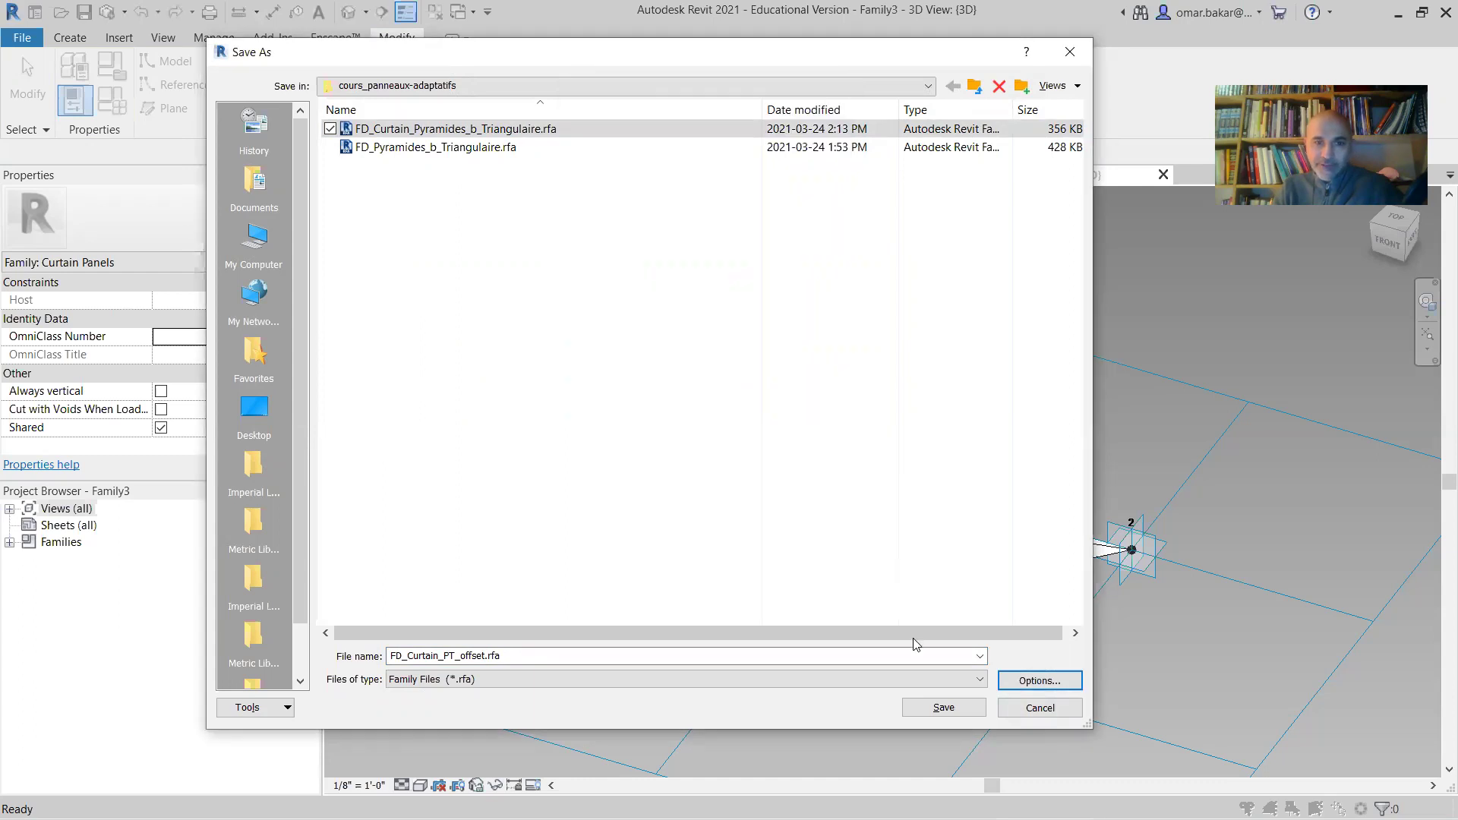
left_click(940, 709)
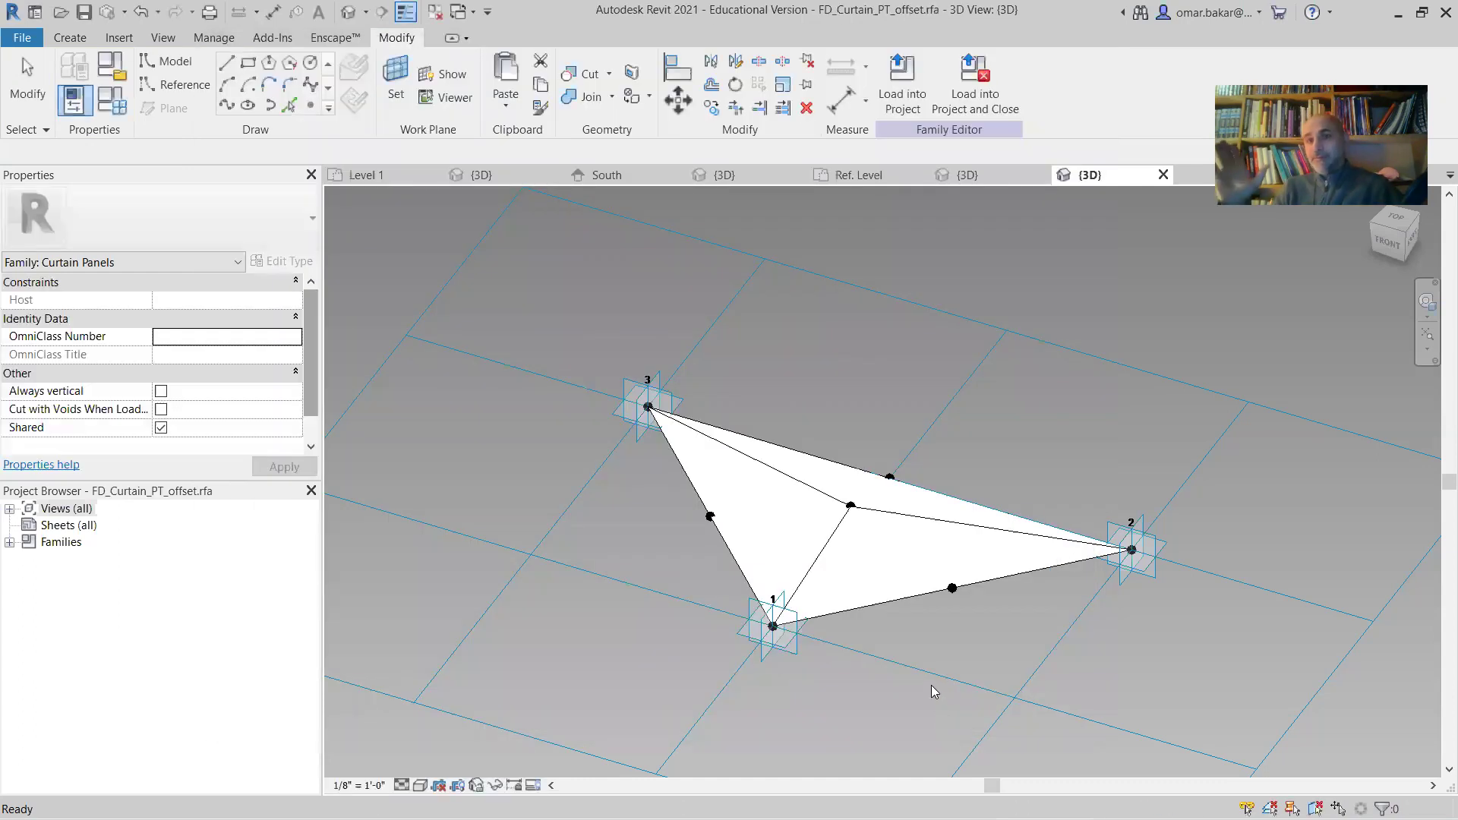
Load the FD_Curtain_PT_offset family into the panneaux-adaptatifs.rvt project only
left_click(900, 85)
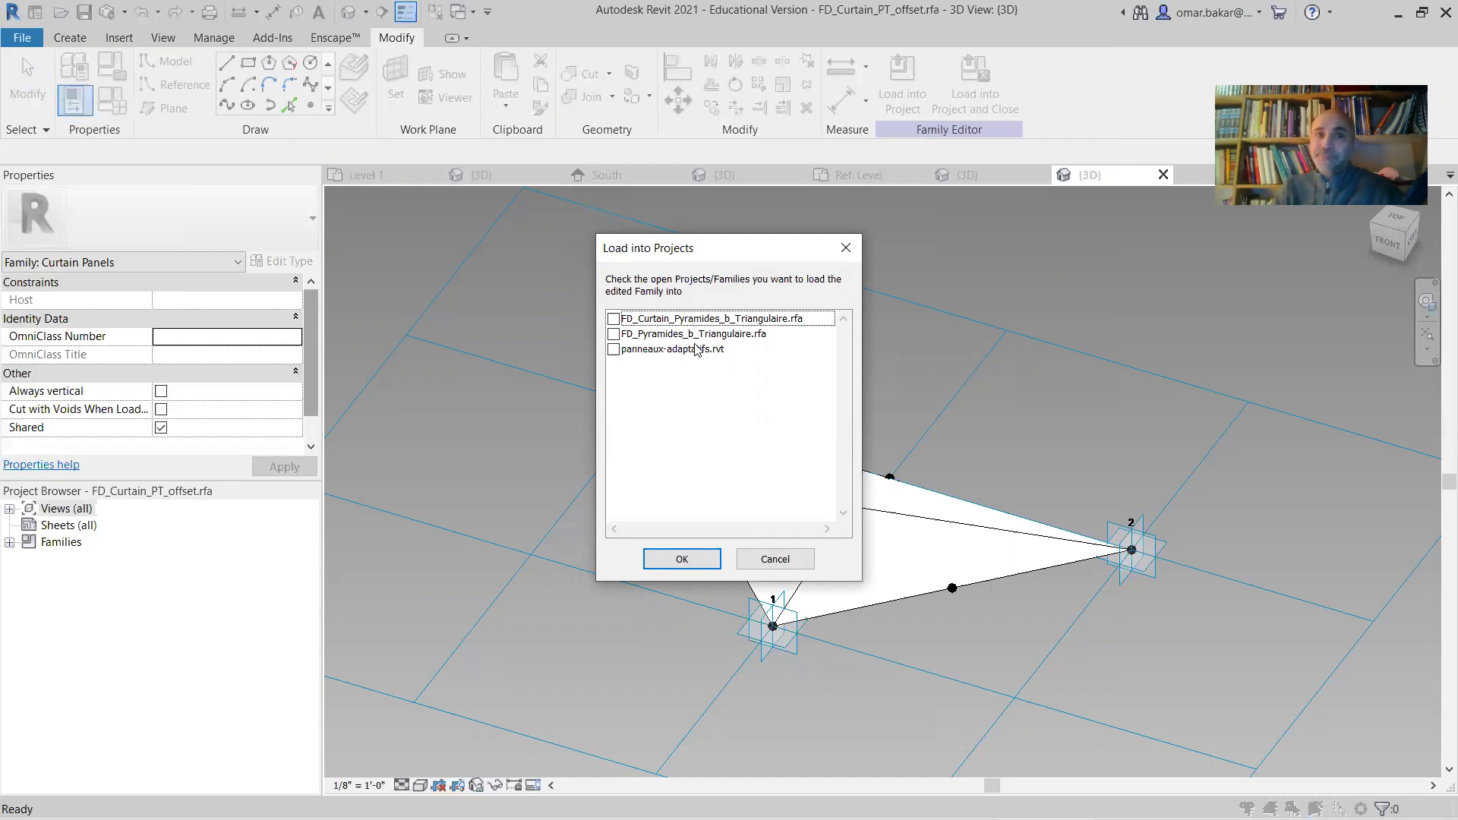
left_click(614, 351)
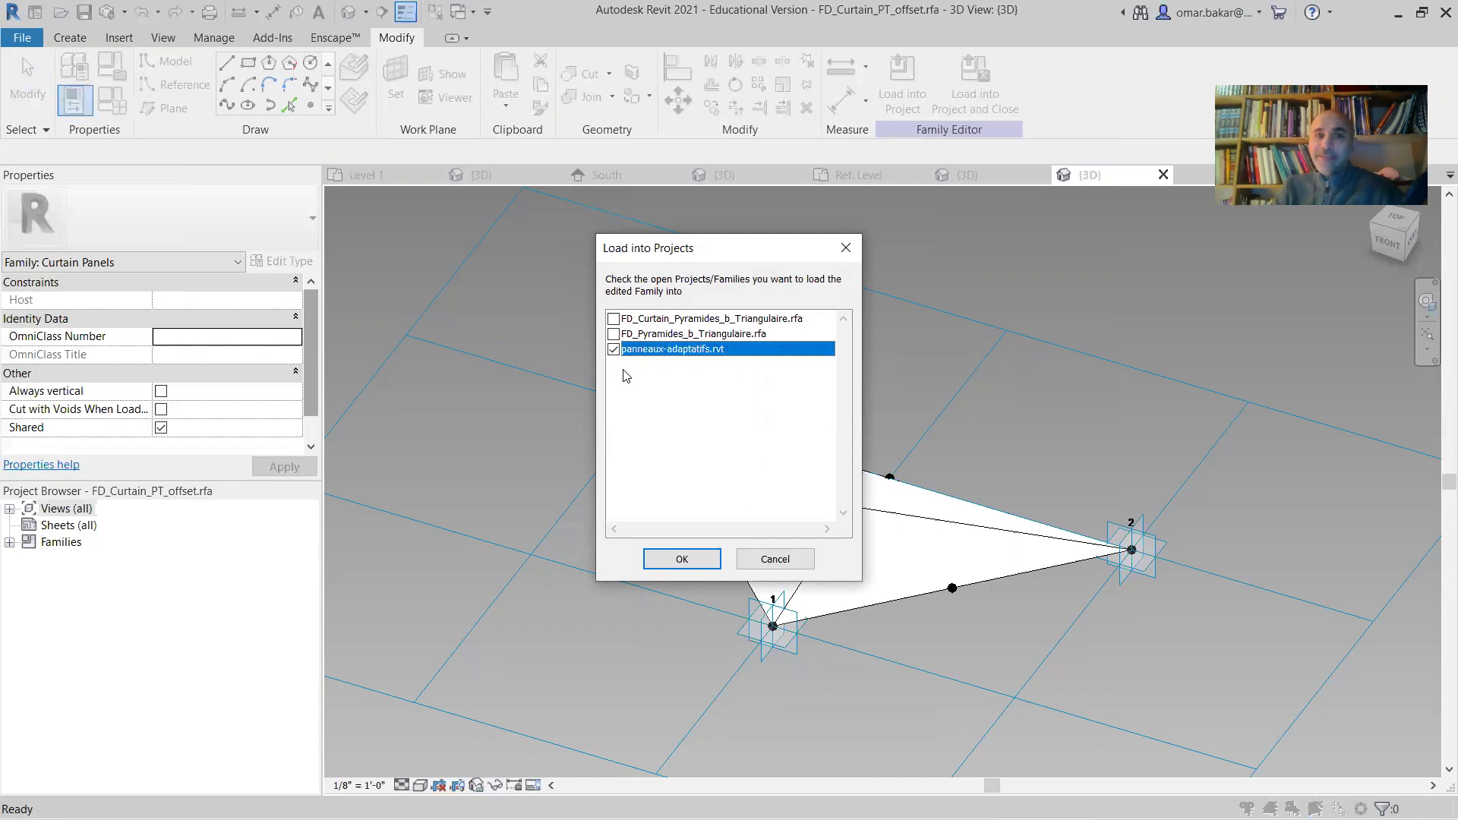
left_click(677, 563)
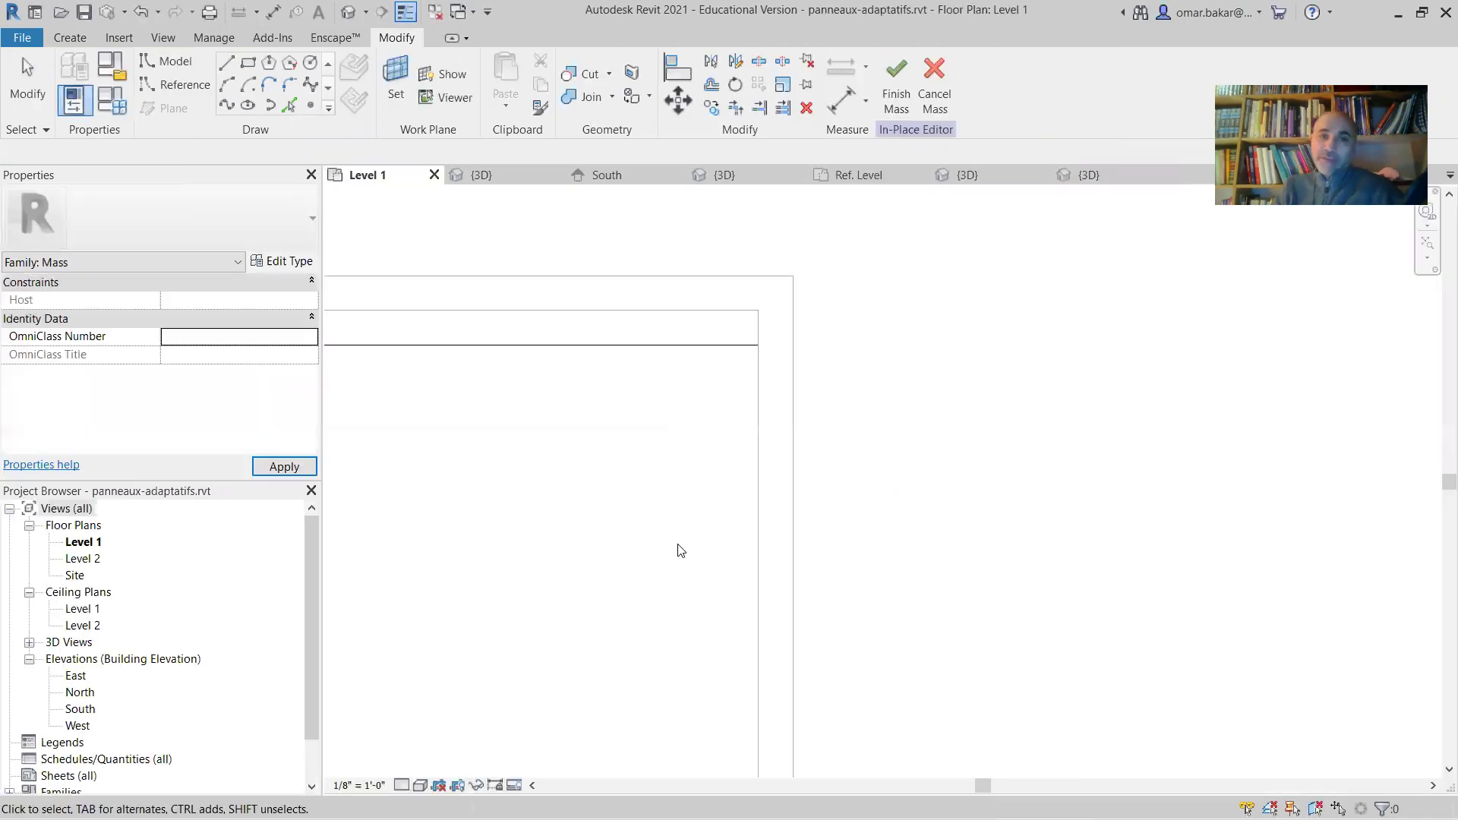
middle_click_drag(734, 443, 1250, 441)
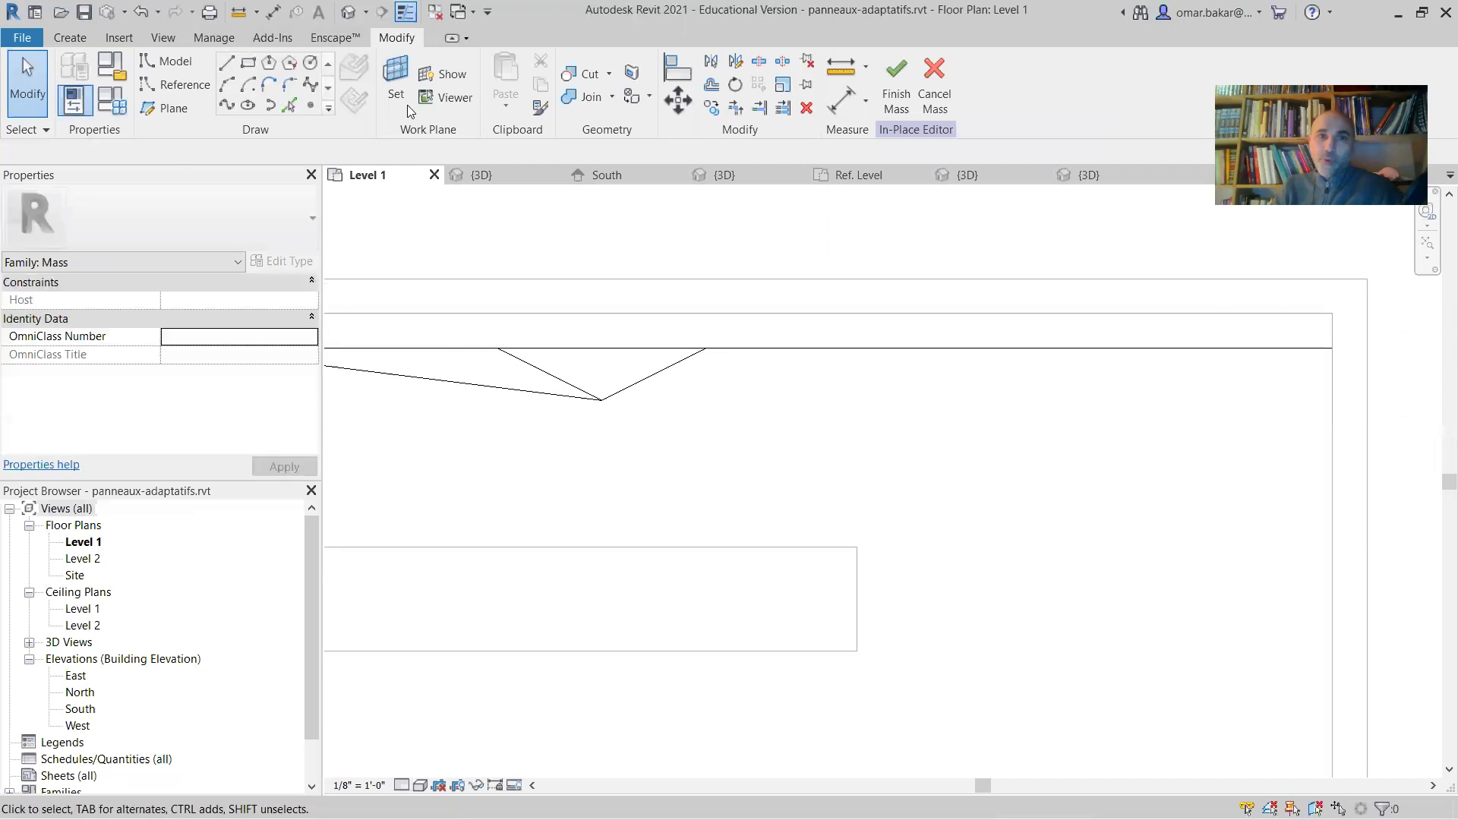
In the project's 3D view, apply the FD_Curtain_PT_offset panel under Triangle (flat) to the divided wall surface
left_click(502, 185)
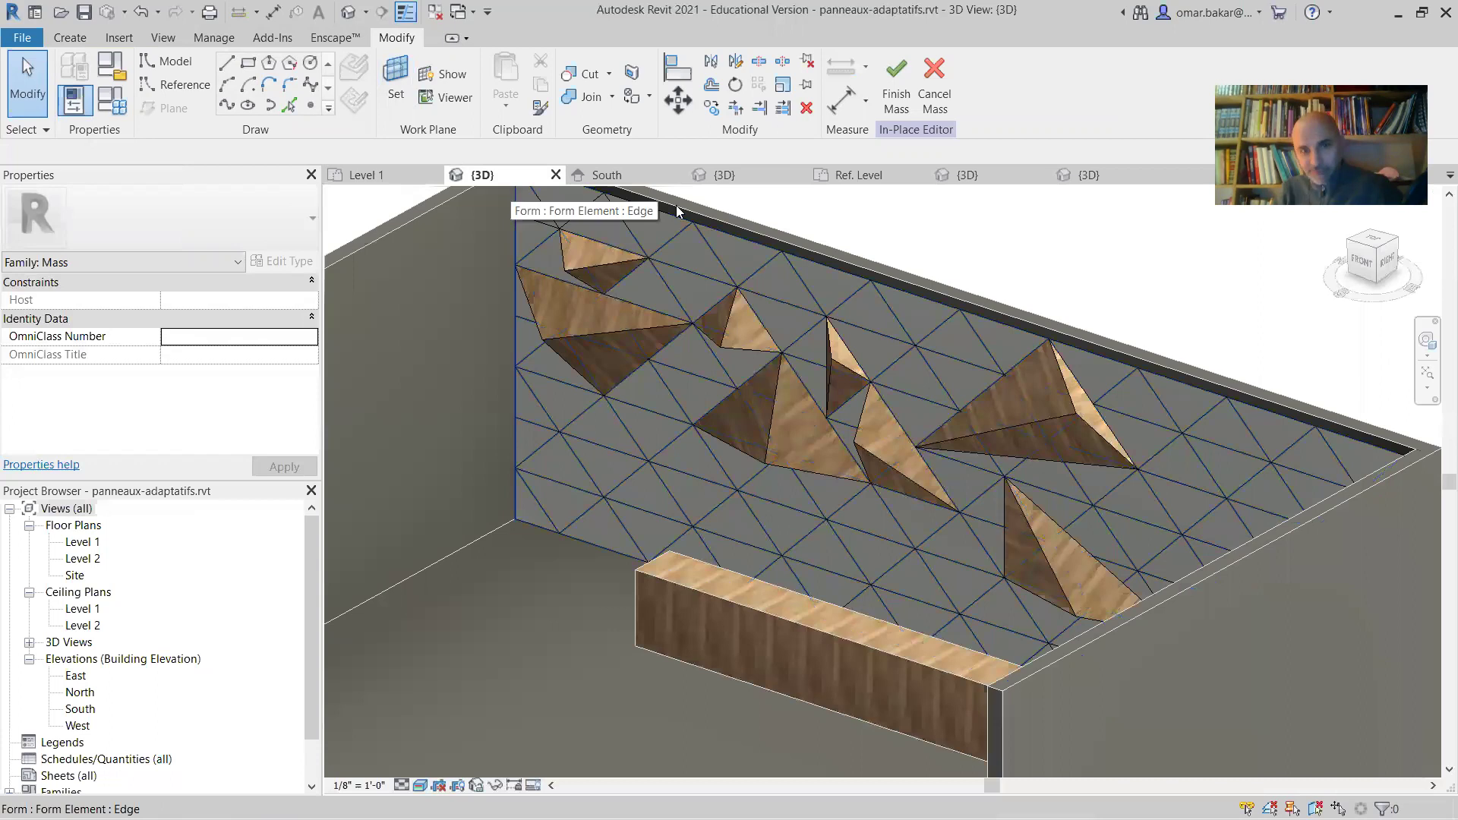
middle_click_drag(908, 354, 949, 340, "shift")
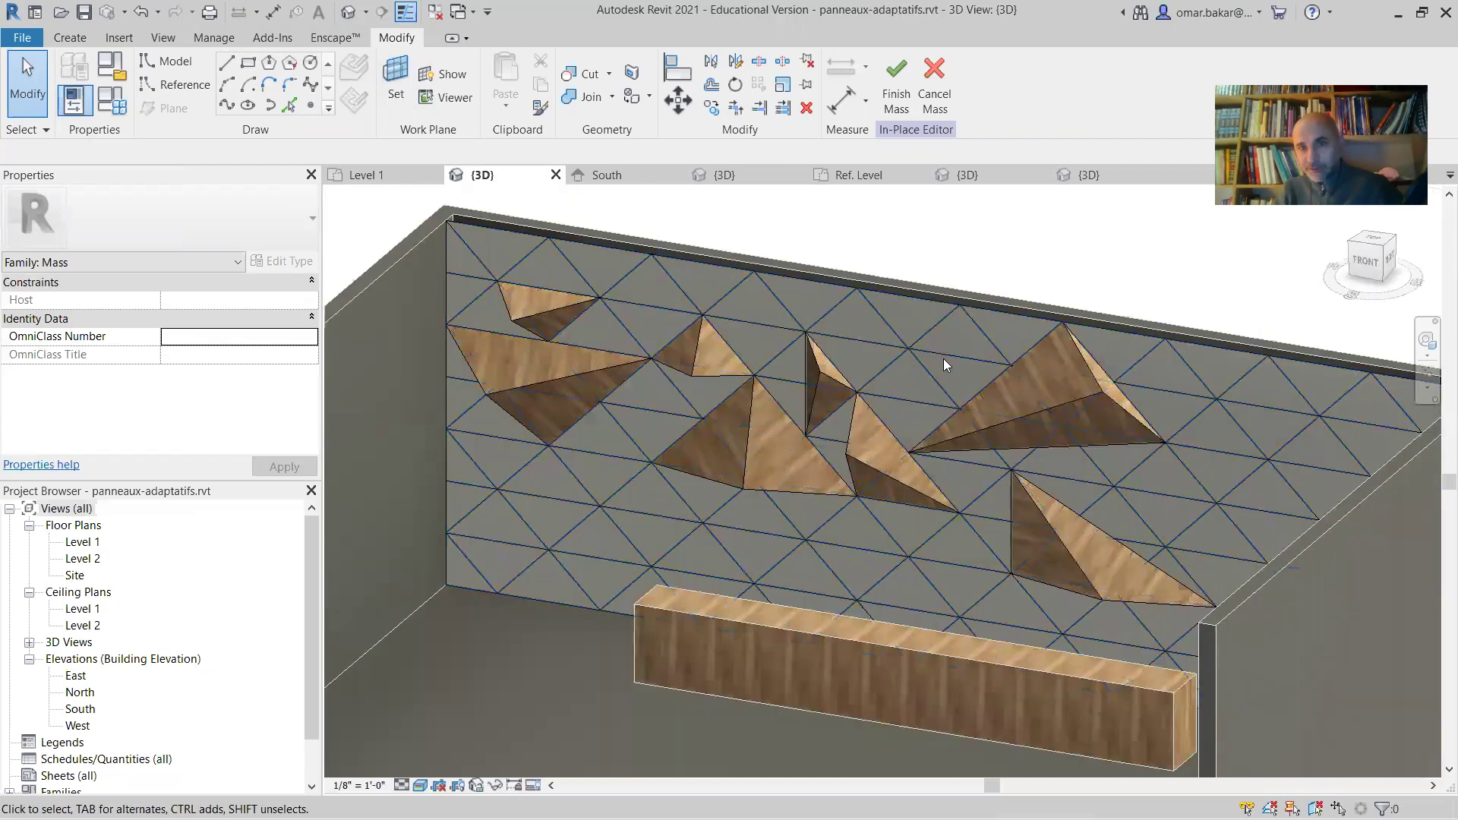
left_click(956, 458)
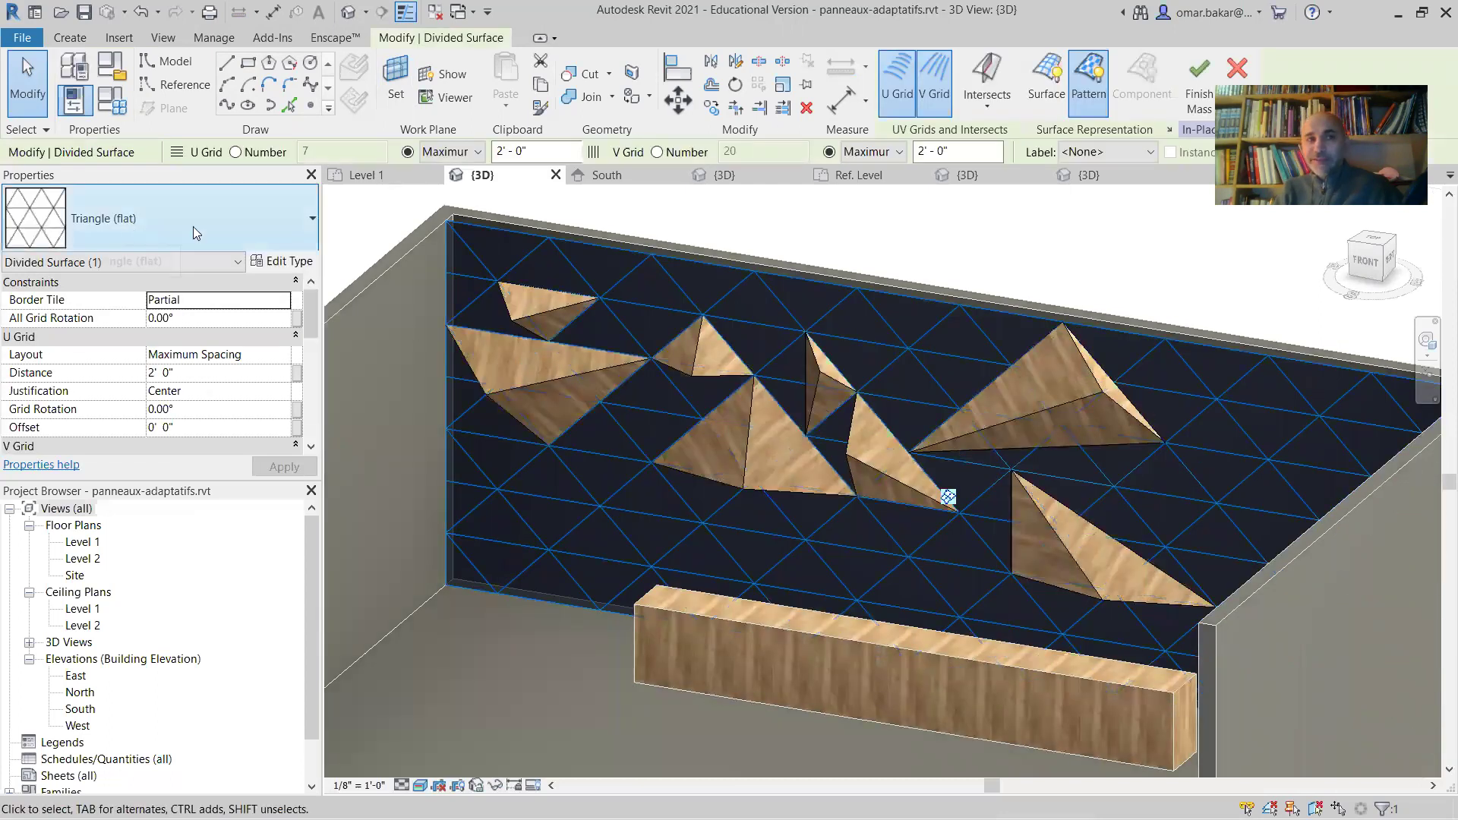
left_click(192, 226)
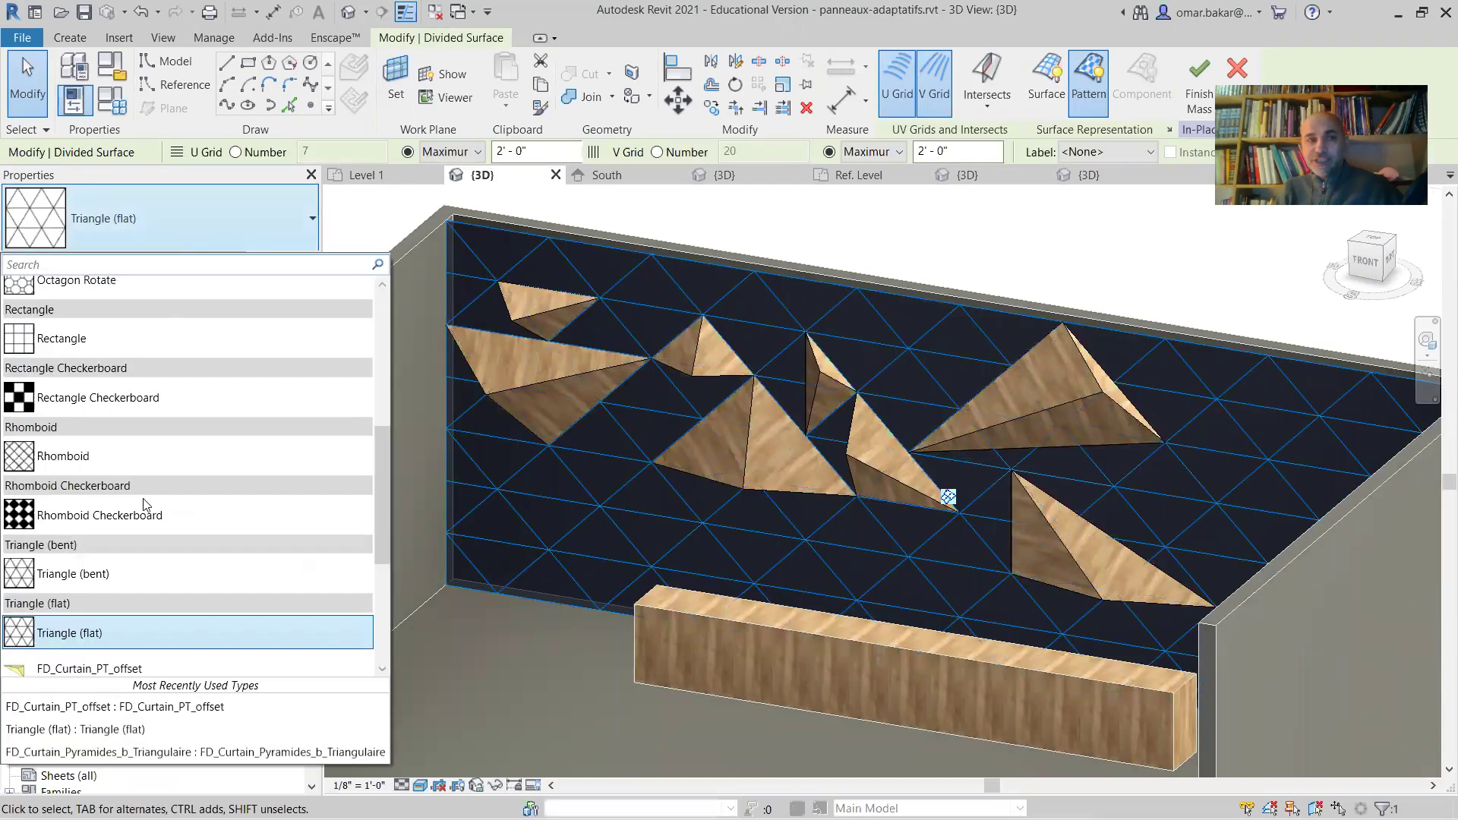
scroll(205, 582, "down", 1)
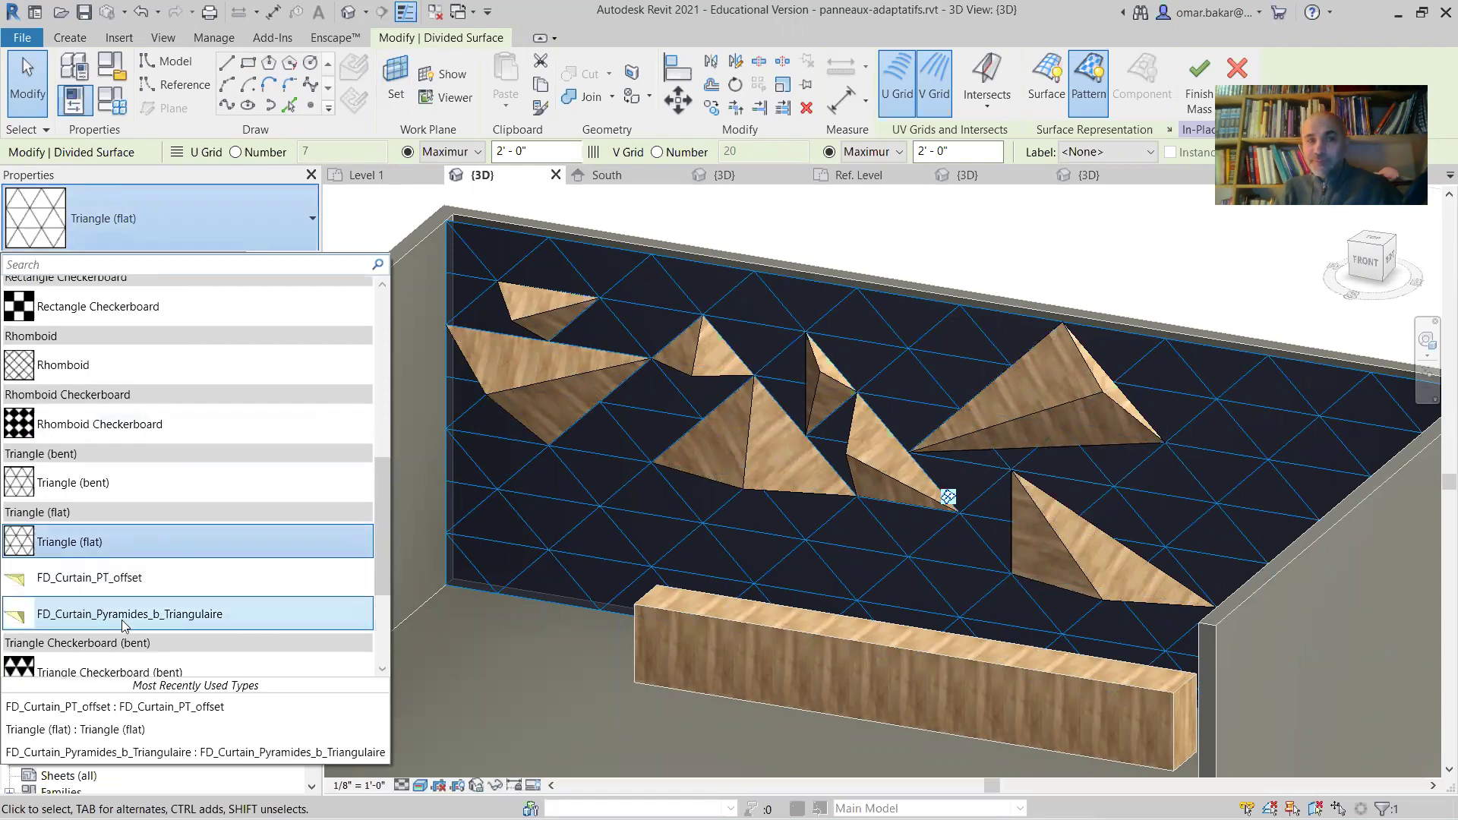
mouse_move(78, 618)
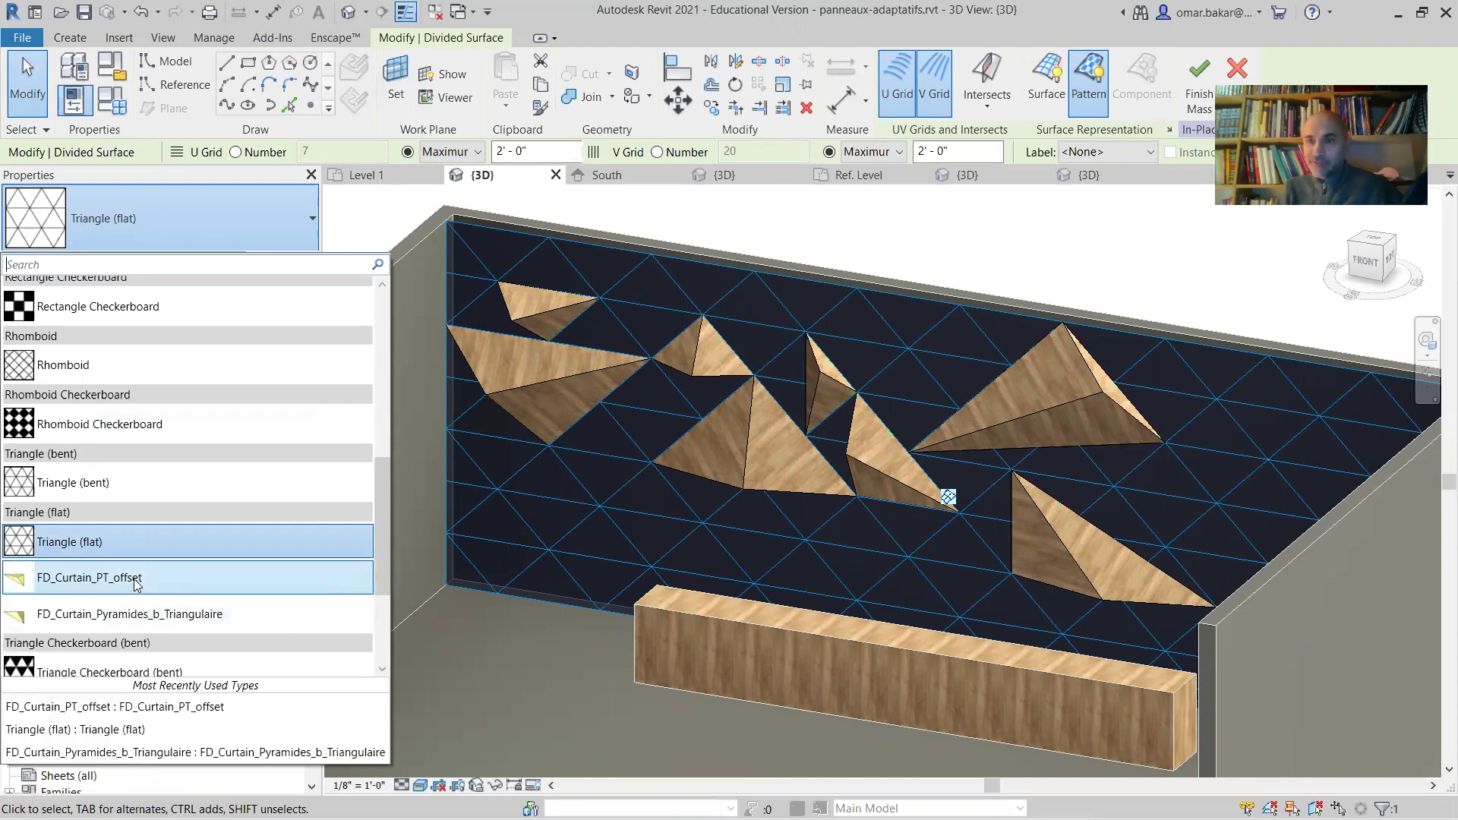
mouse_move(137, 582)
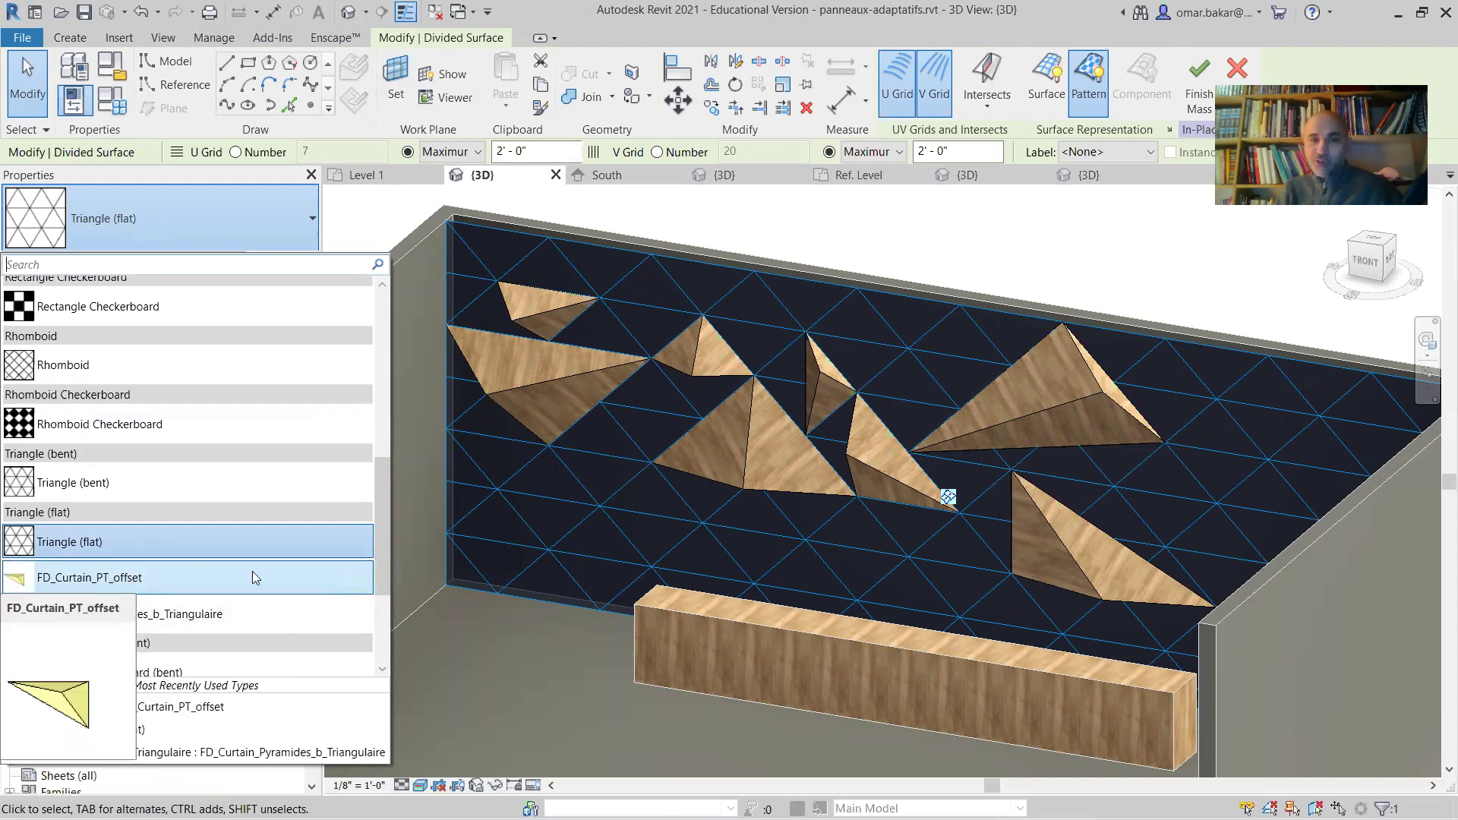
left_click(348, 538)
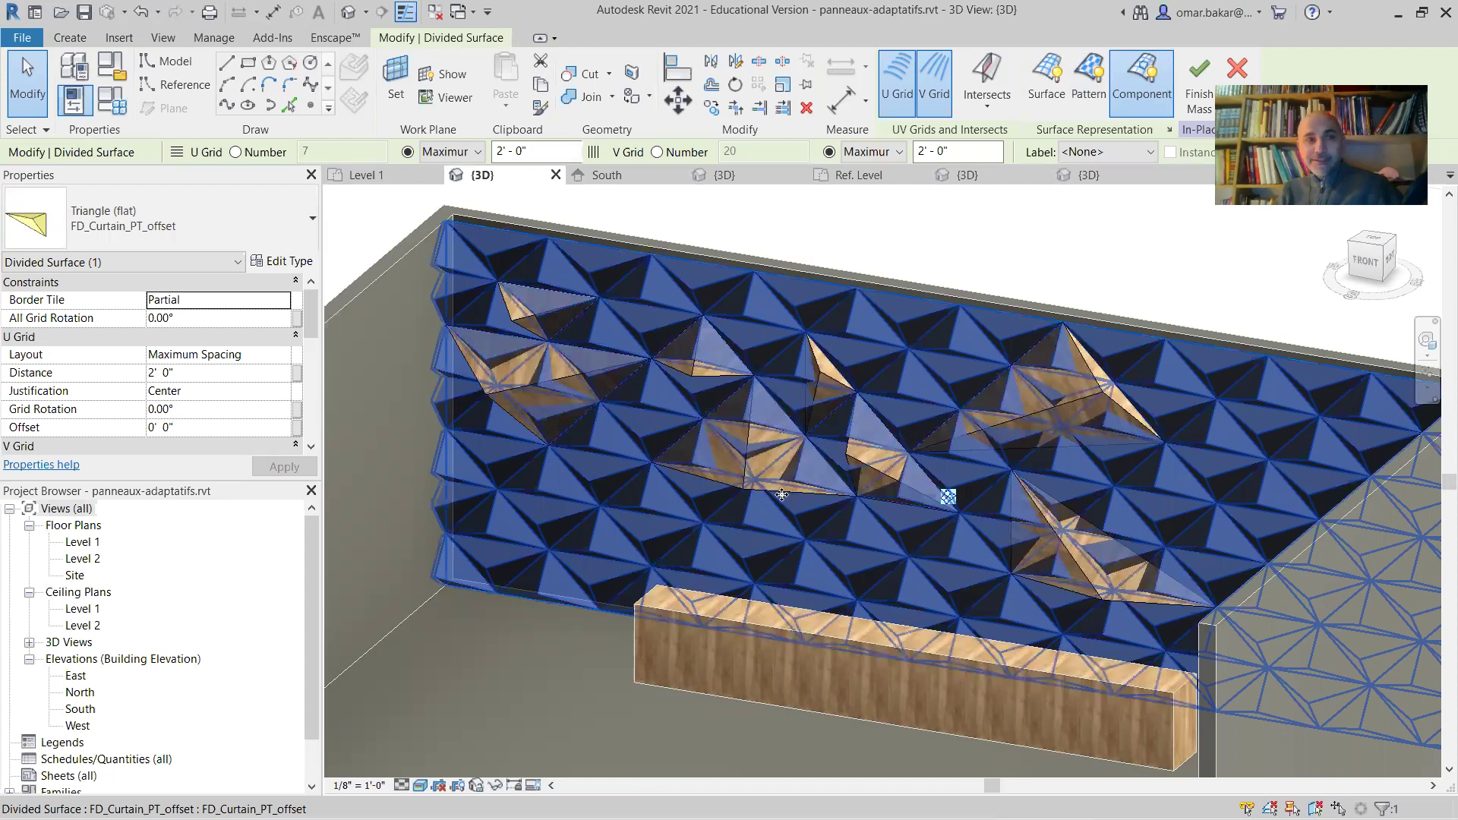
Set the pt-offset type parameter of the wall's FD_Curtain_PT_offset panels to 6" and apply it
middle_click_drag(1084, 465, 873, 420, "shift")
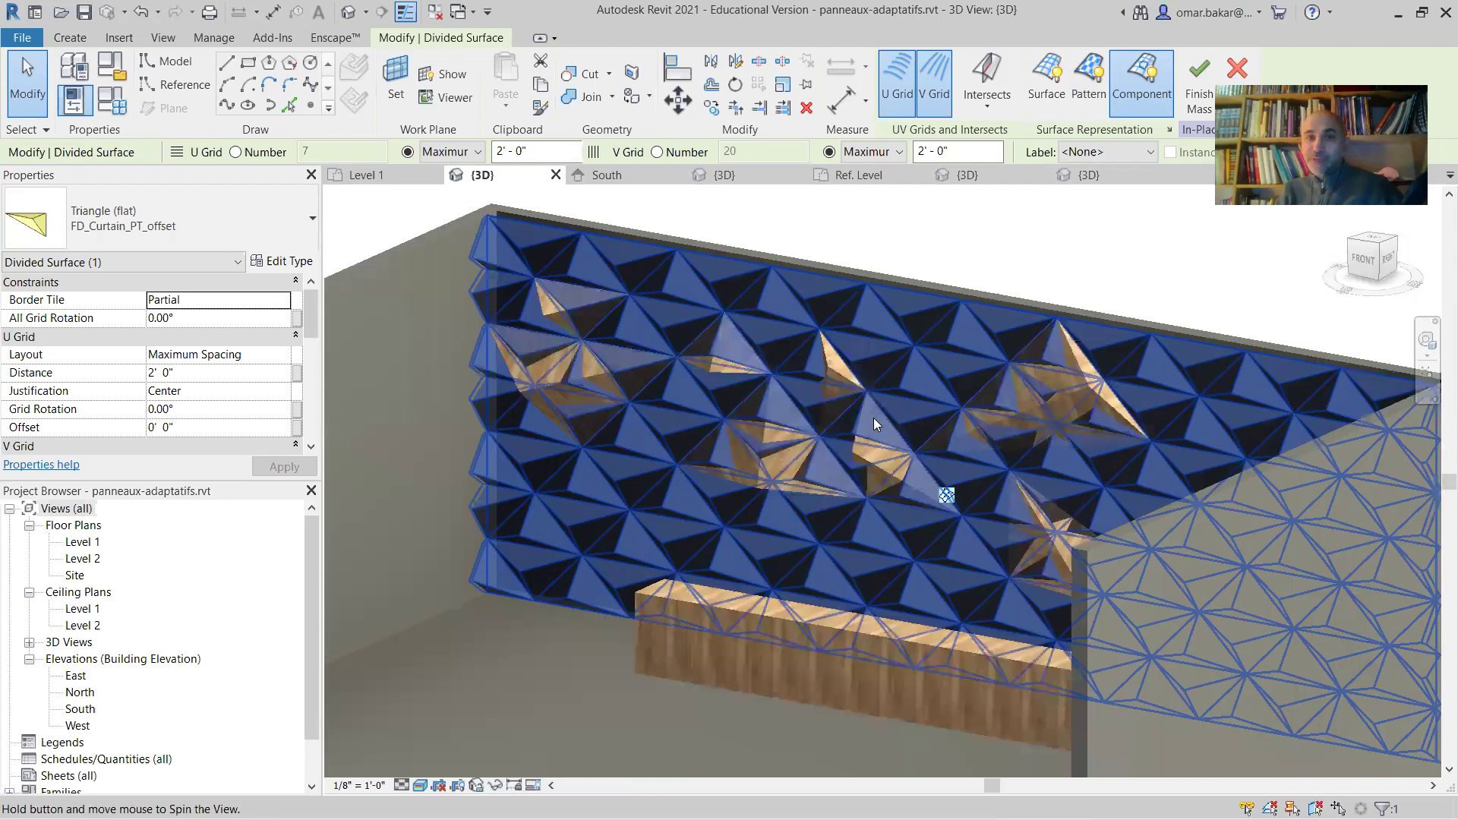
scroll(876, 478, "up", 5)
middle_click_drag(970, 299, 702, 456, "shift")
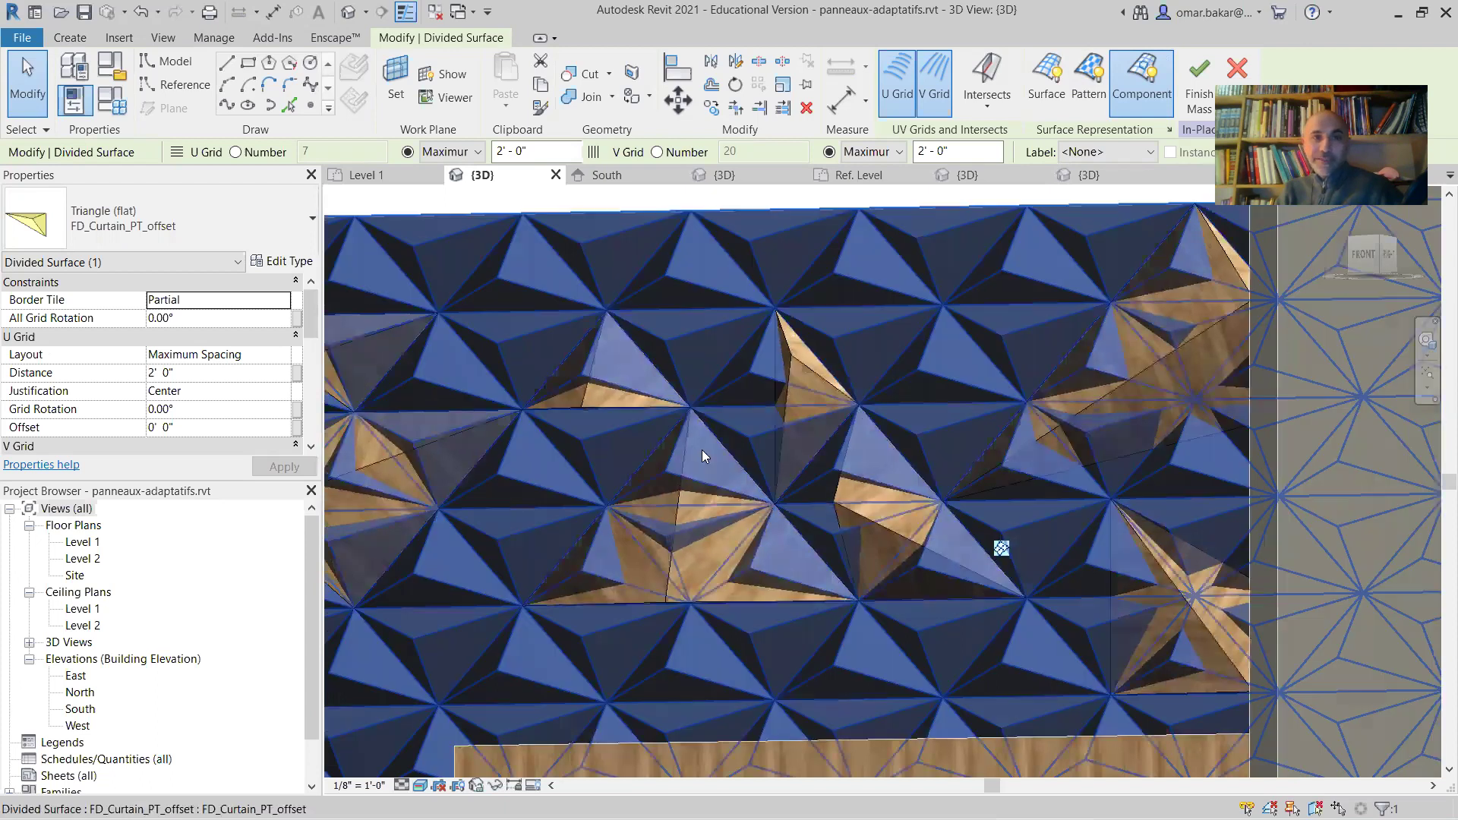
left_click(283, 261)
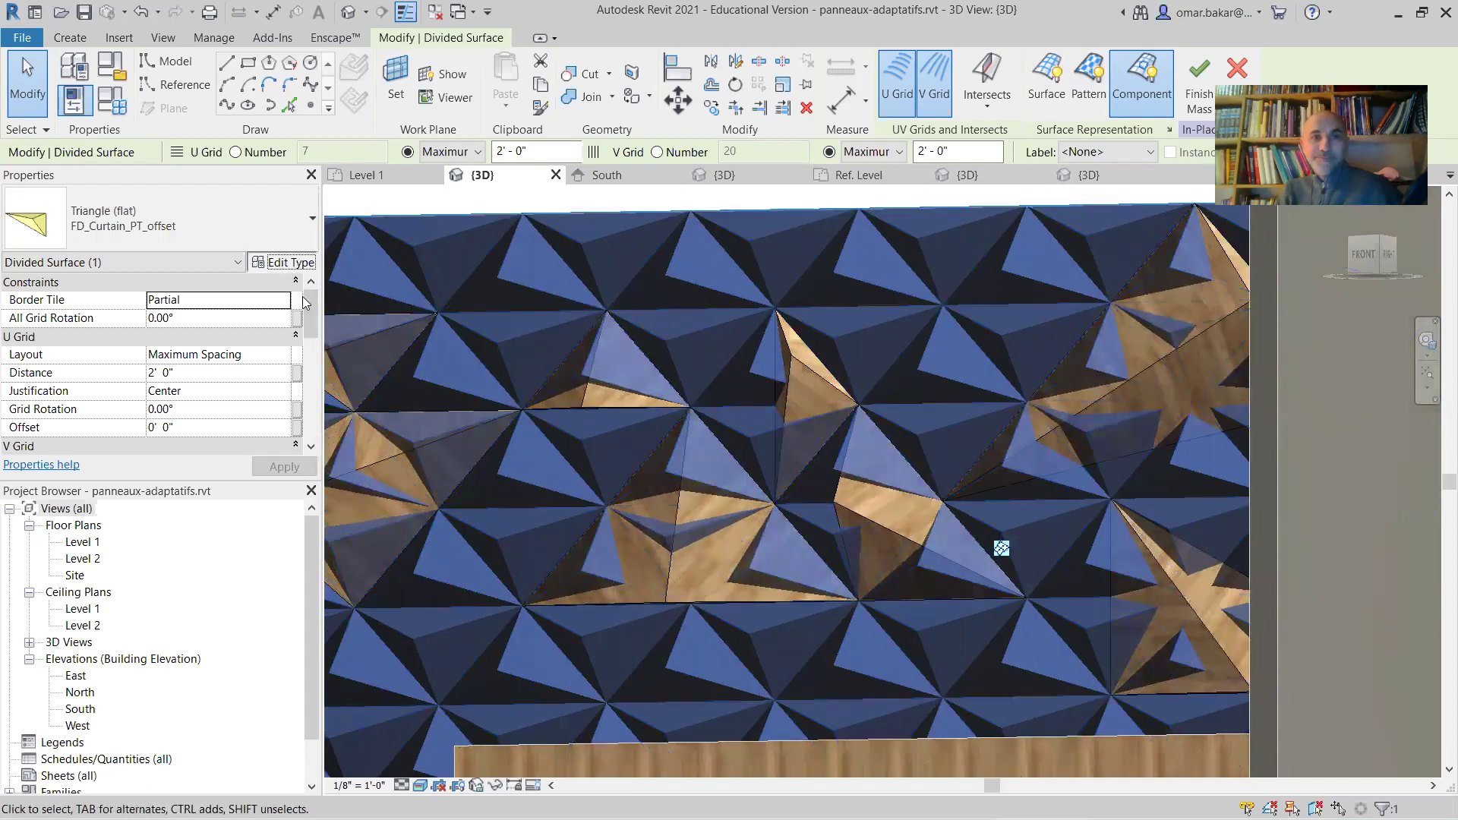
left_click(633, 392)
double_click(630, 391)
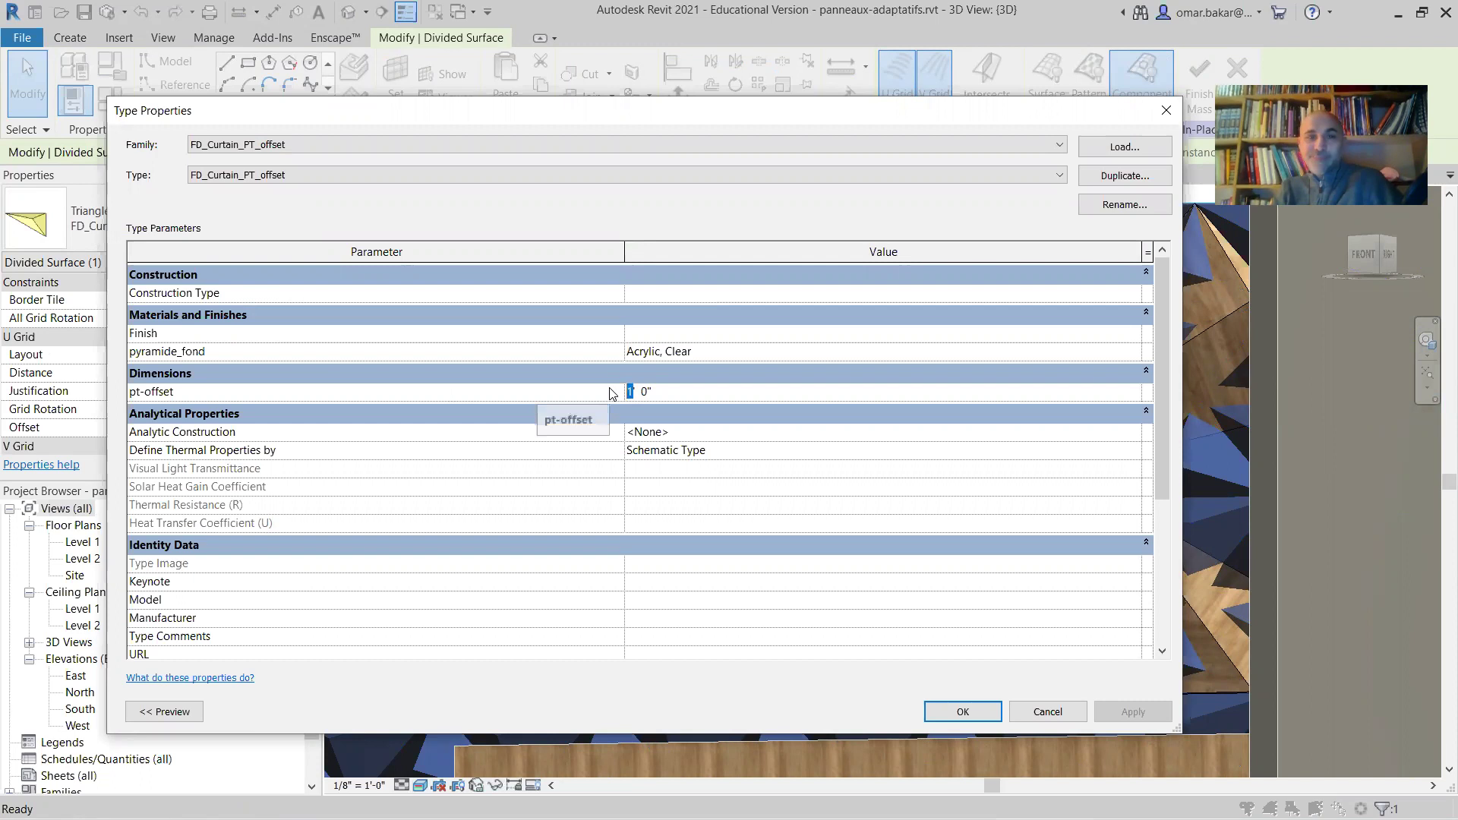
type("6")
left_click(644, 391)
left_click_drag(567, 384, 495, 373)
type("6\"")
key("Return")
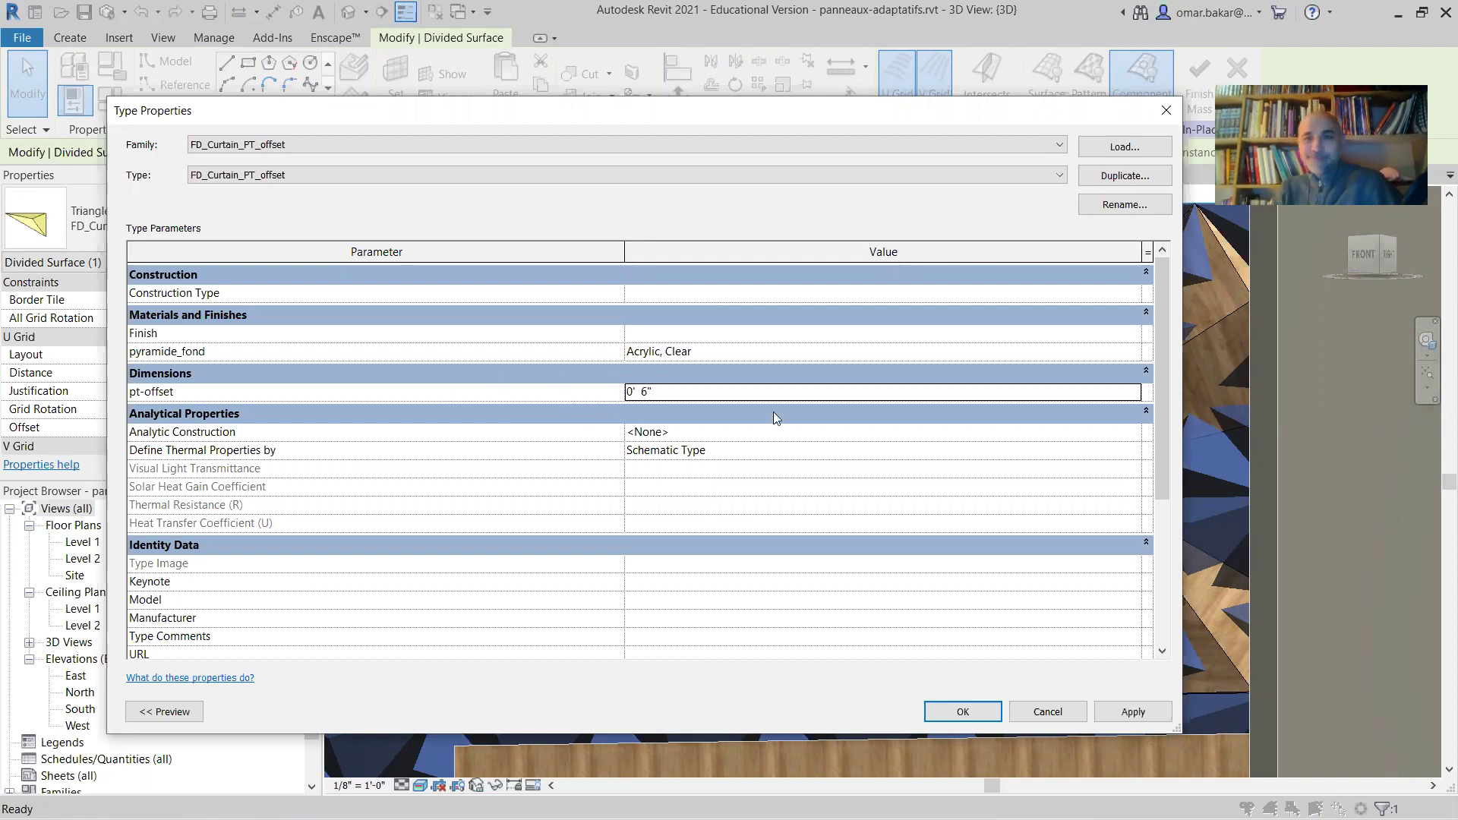
left_click(963, 712)
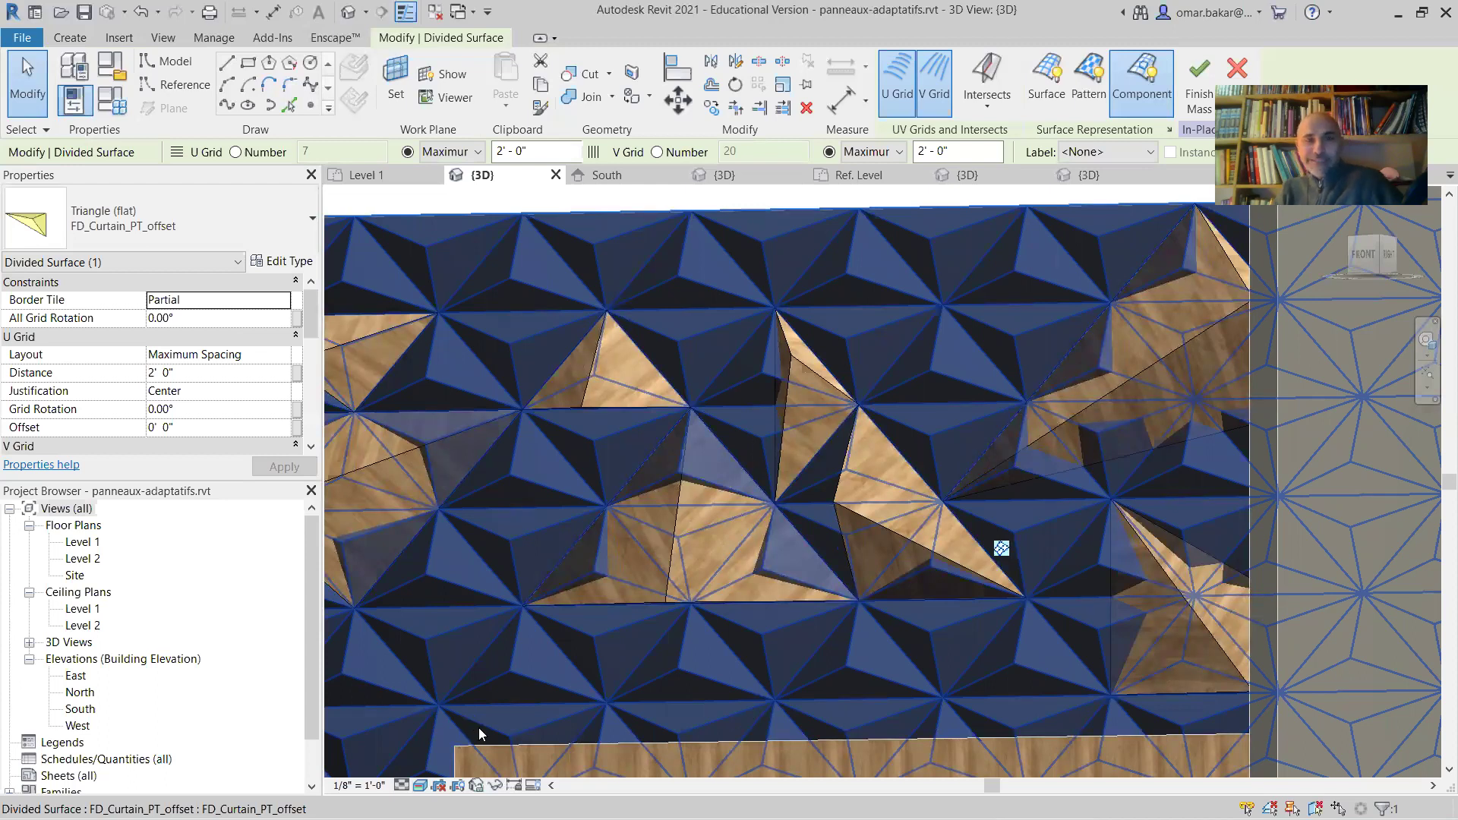
Switch to Enscape and examine the rendered wall, wooden pyramids and bench from several angles, then return to Revit
key("alt+Tab")
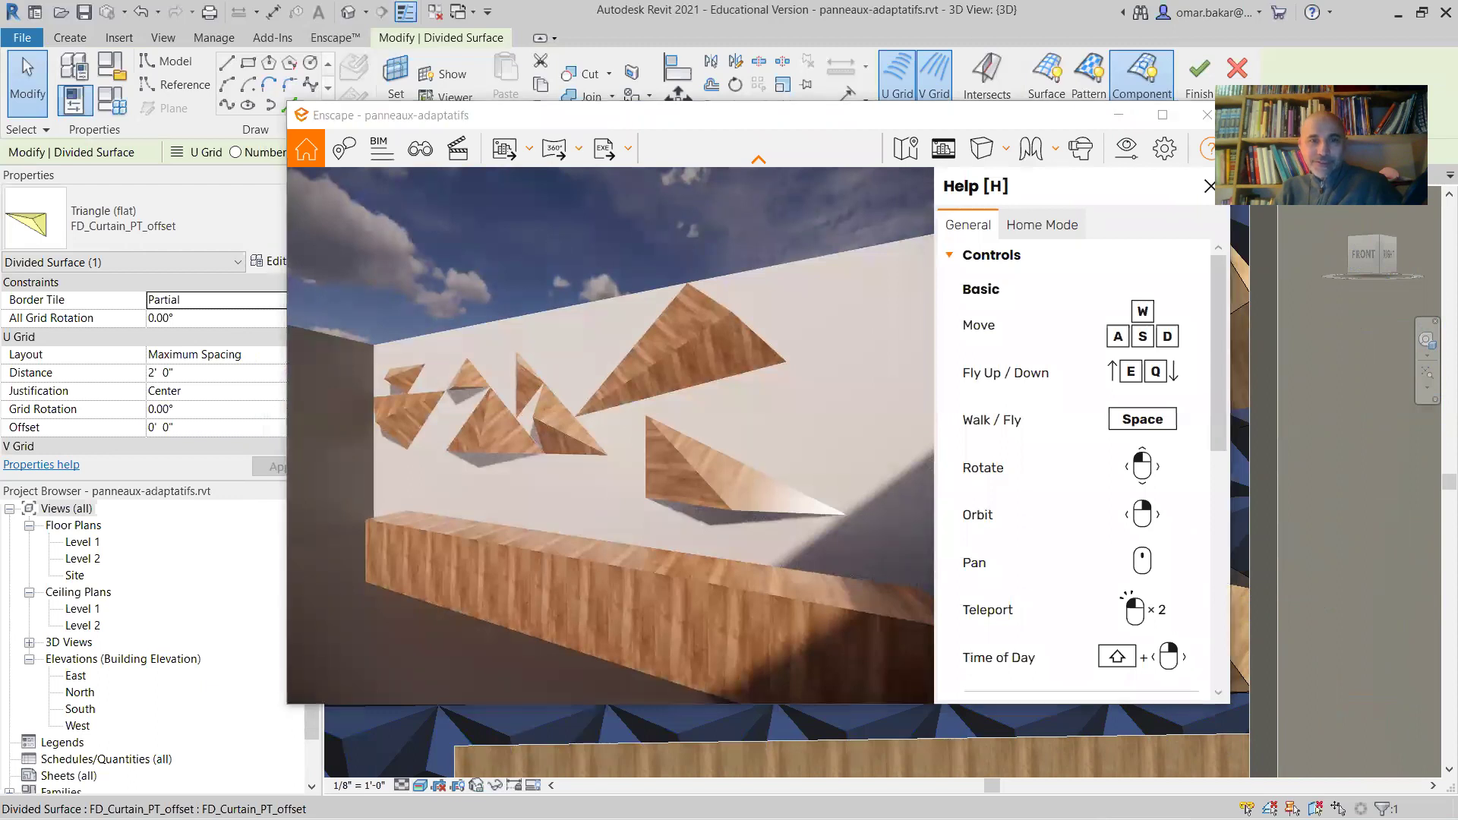
middle_click_drag(610, 527, 744, 581)
middle_click_drag(697, 513, 642, 494)
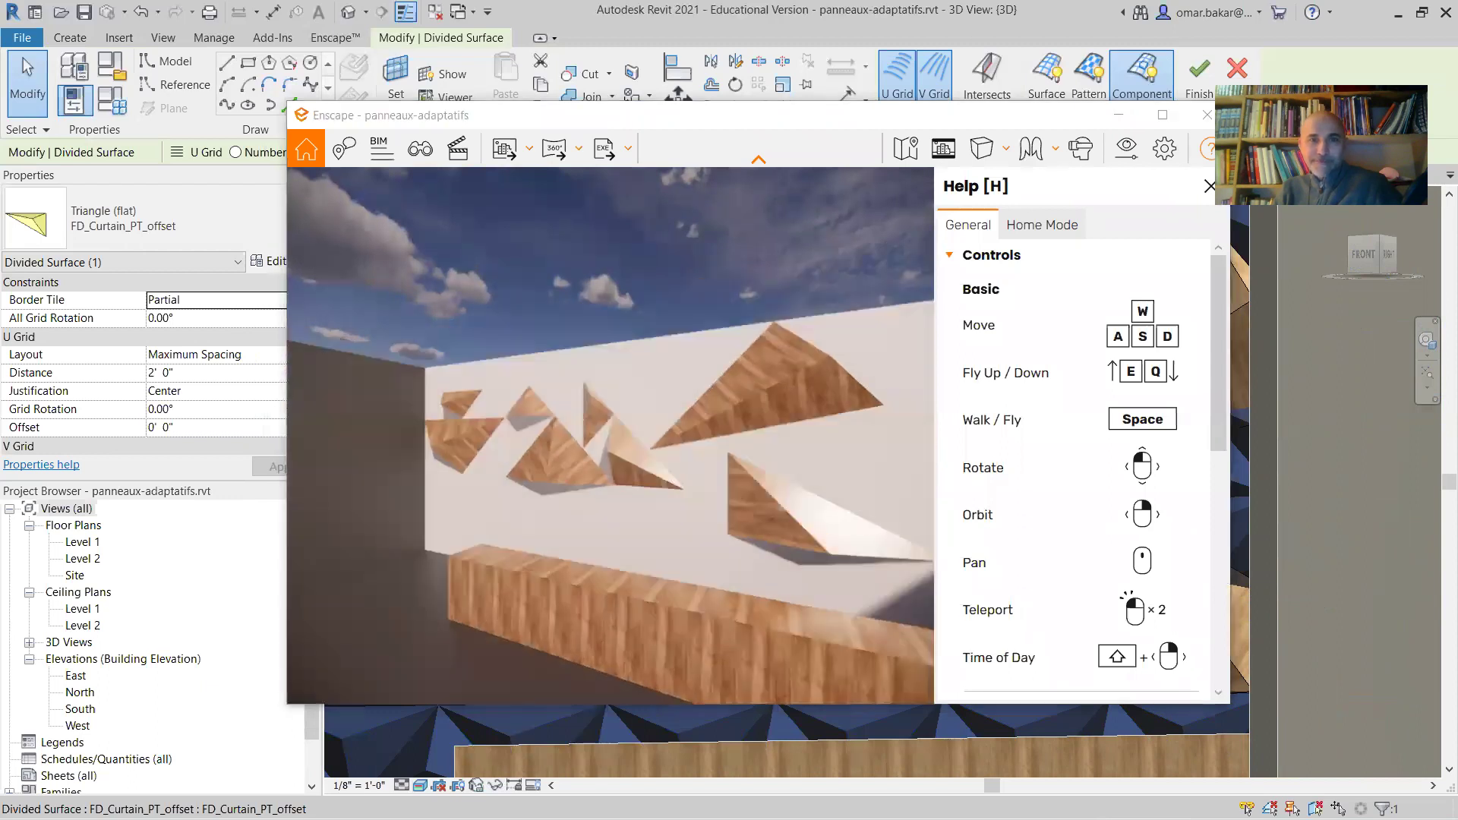
right_click_drag(662, 455, 668, 539)
right_click_drag(662, 486, 574, 545)
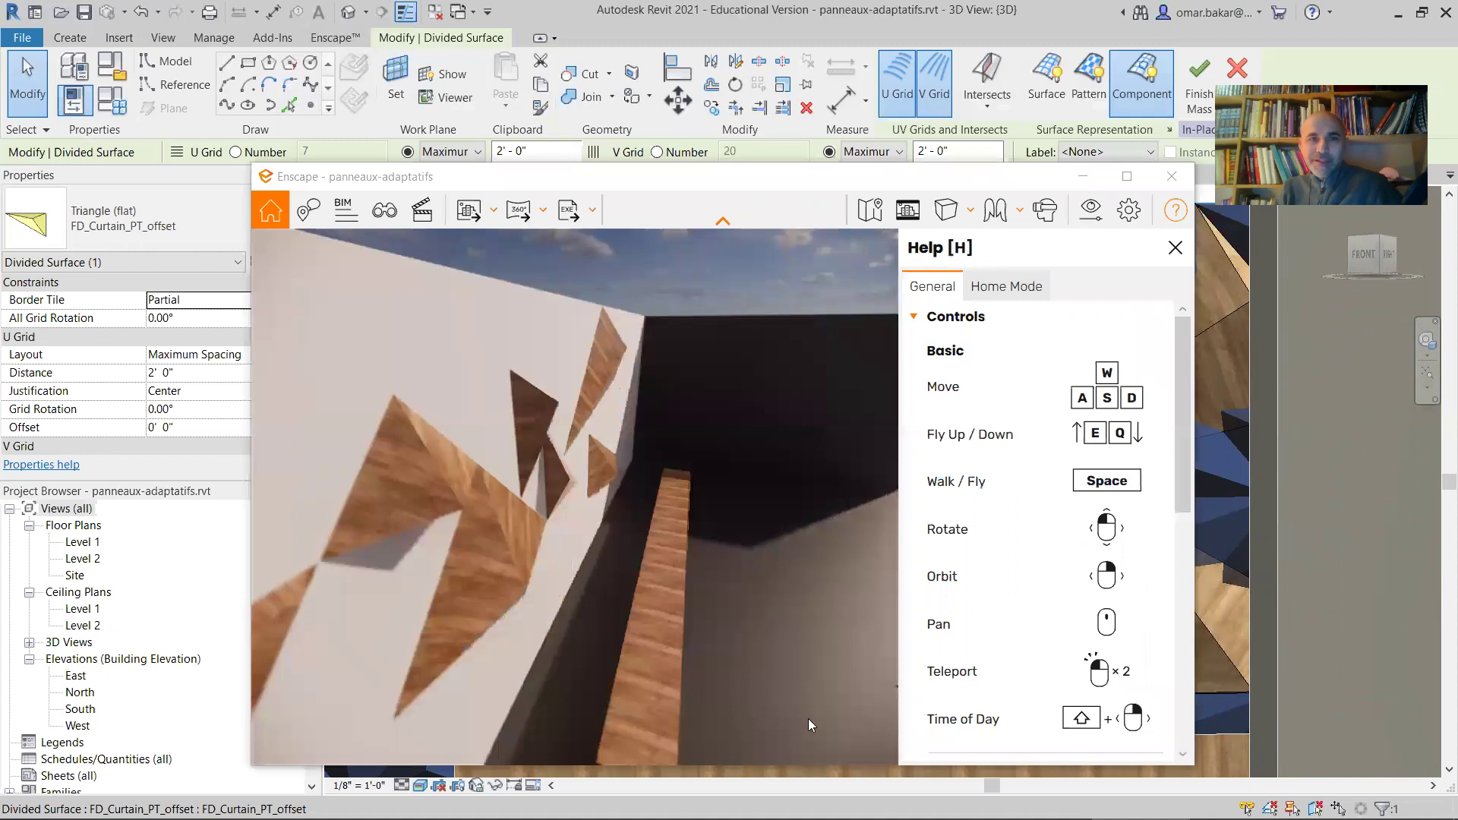
right_click_drag(809, 720, 691, 680)
right_click_drag(1152, 542, 1055, 540)
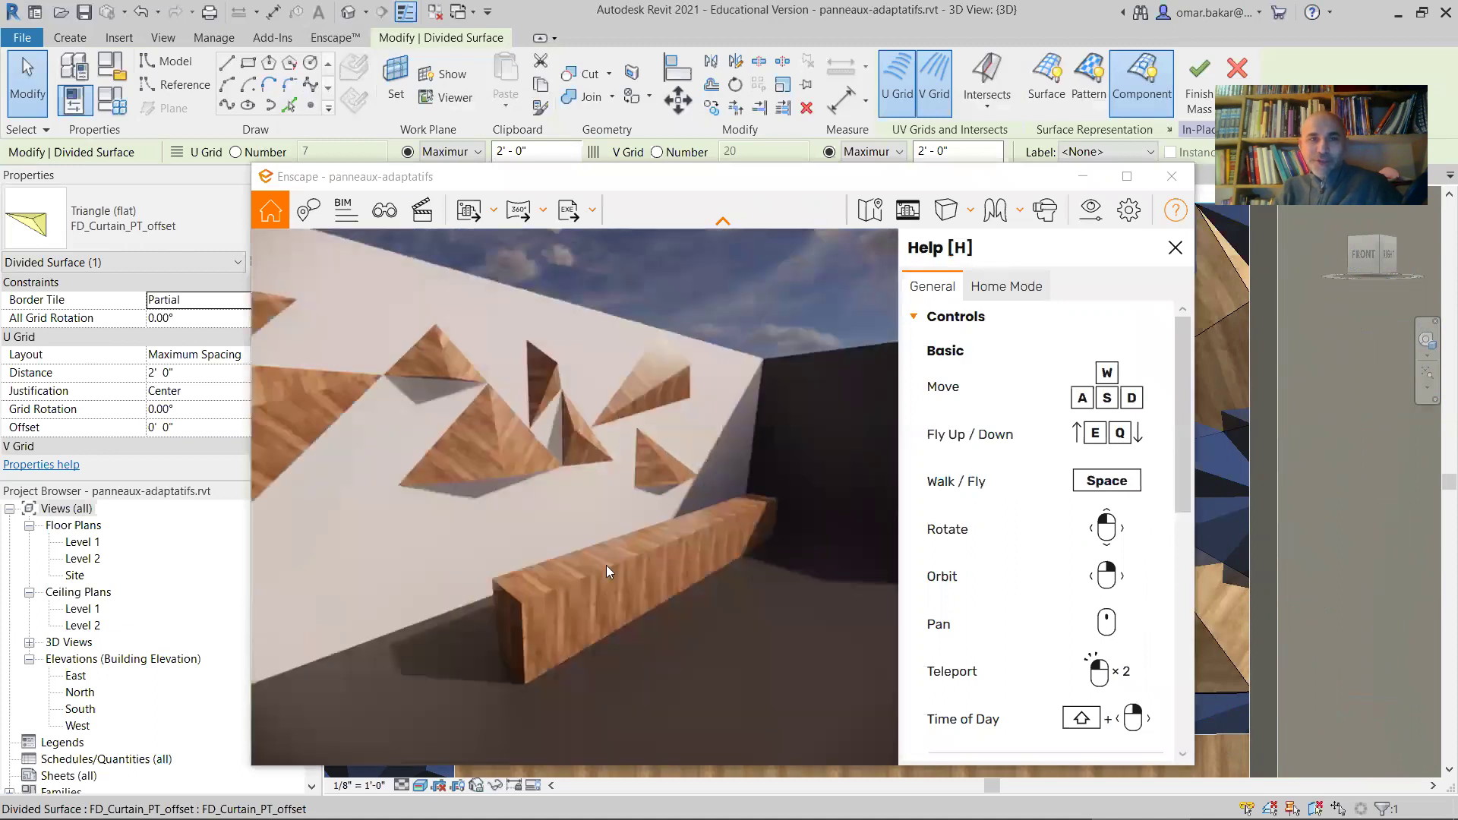
right_click_drag(606, 571, 850, 524)
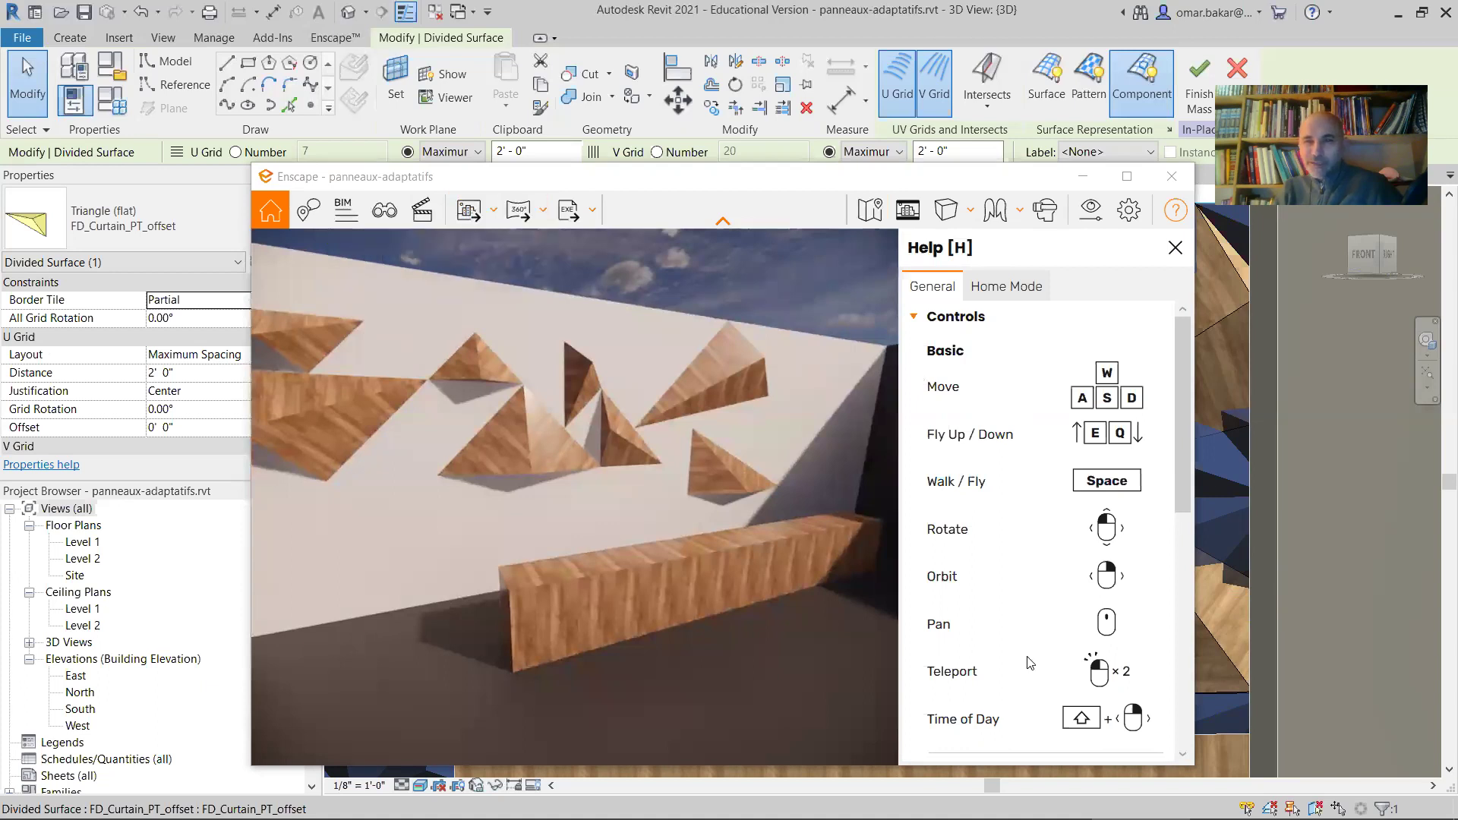
left_click(1084, 176)
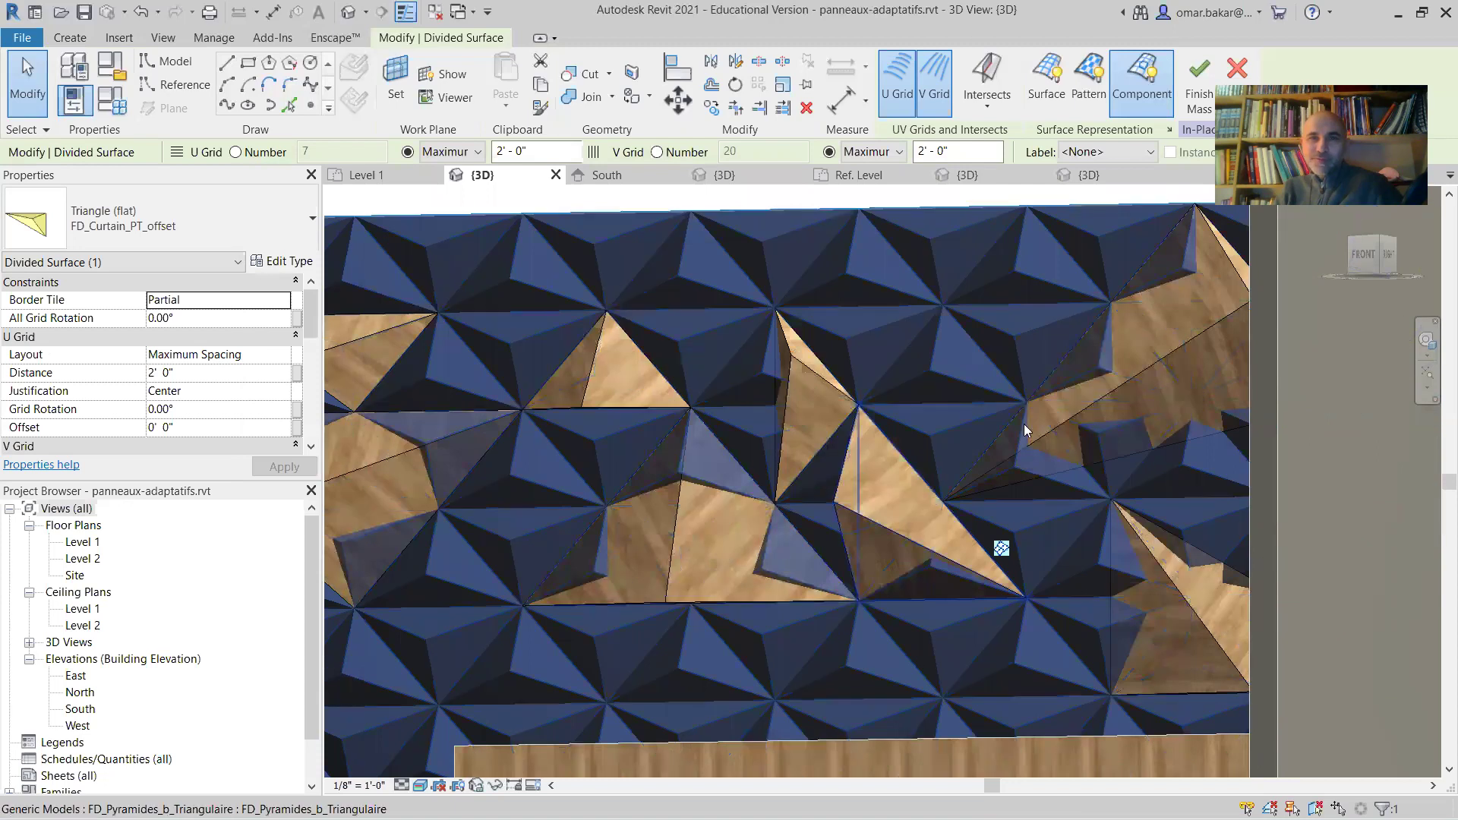
Finish the in-place mass containing the panelled wall surface and save the project
middle_click_drag(899, 515, 806, 532, "shift")
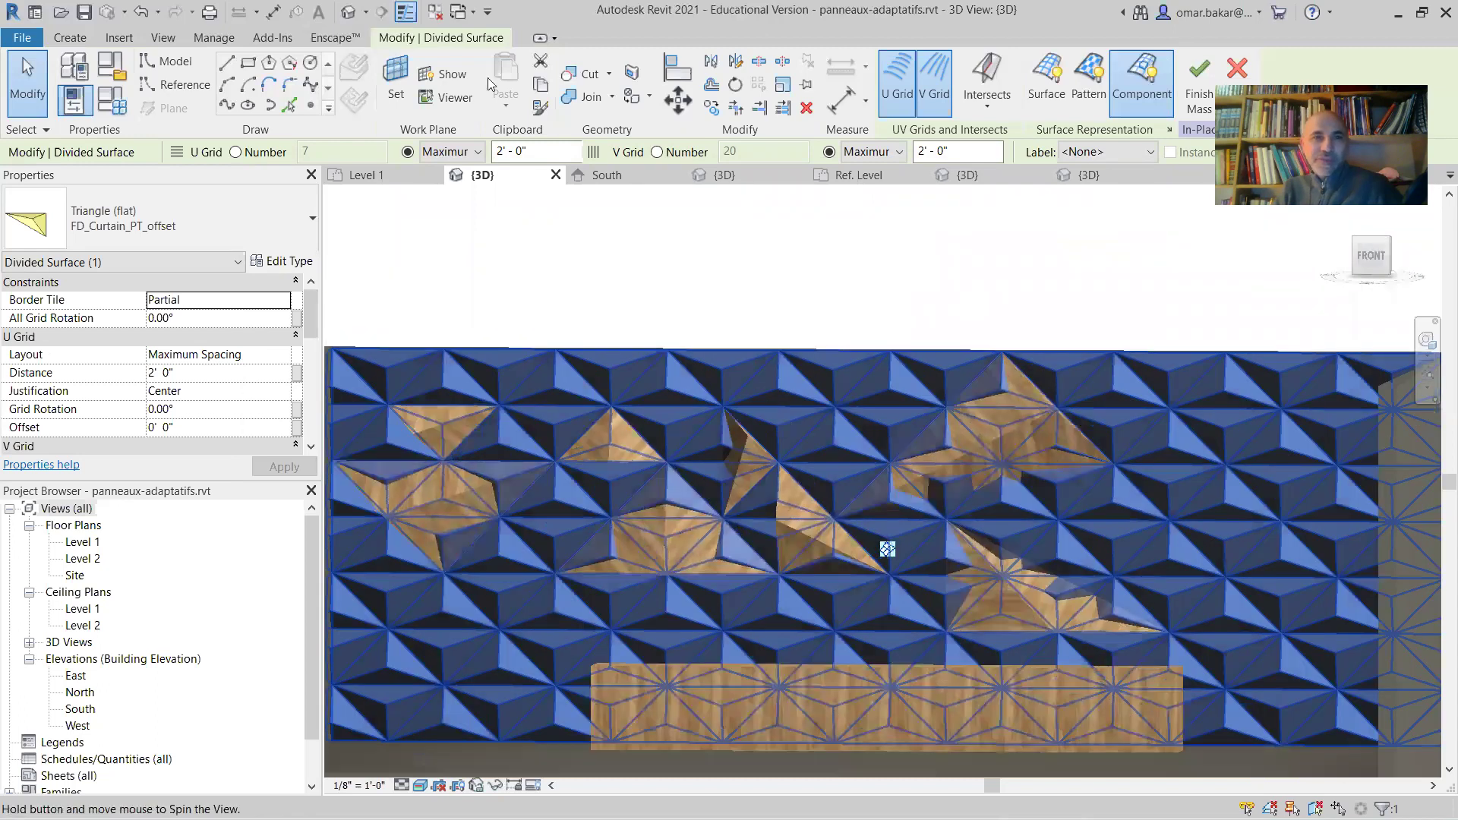
left_click(331, 40)
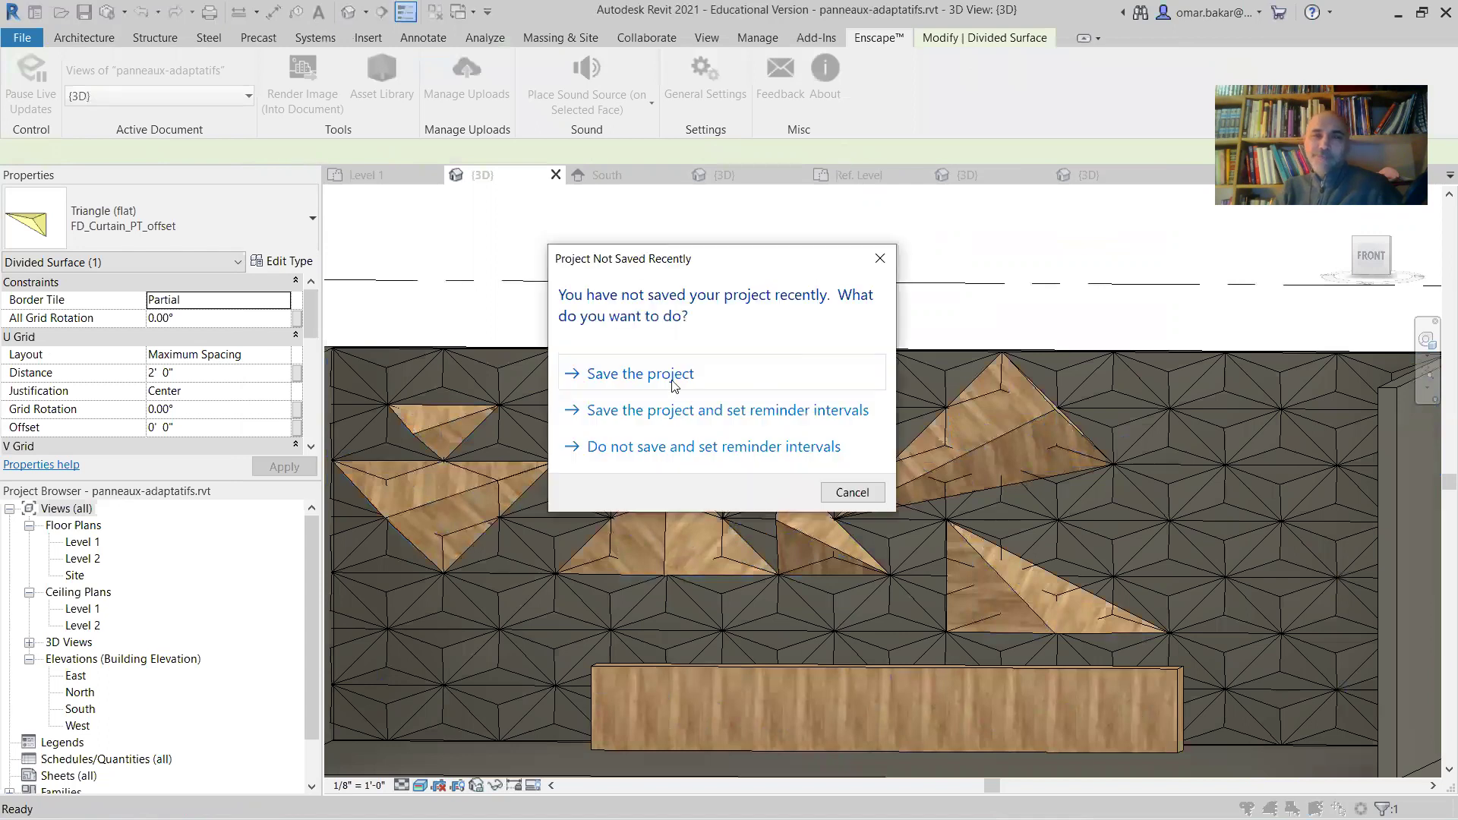
left_click(678, 378)
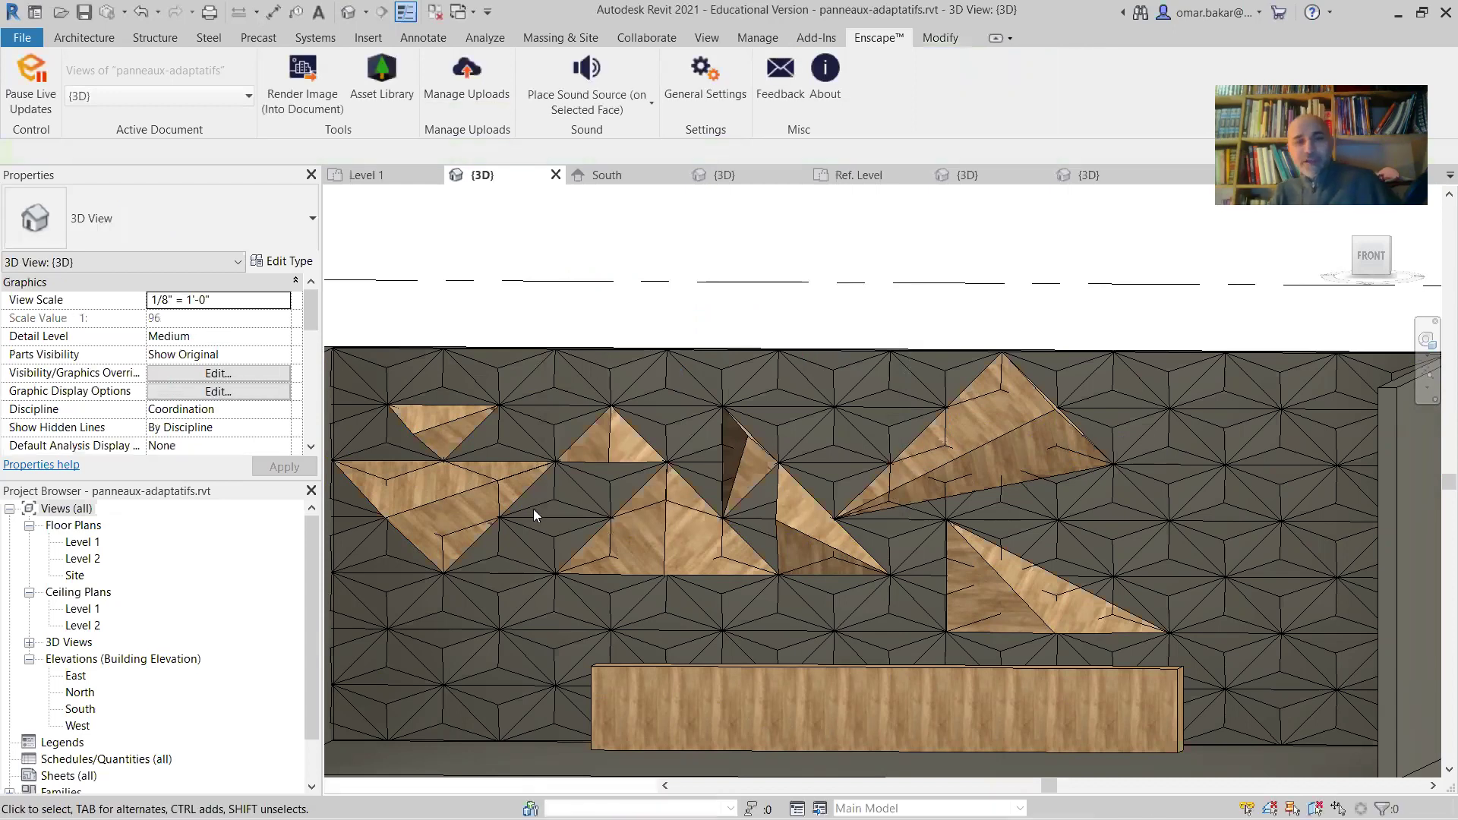
Switch to Enscape and examine the relief of the pyramid panels behind the wooden pyramids, then return to Revit
key("alt+Tab")
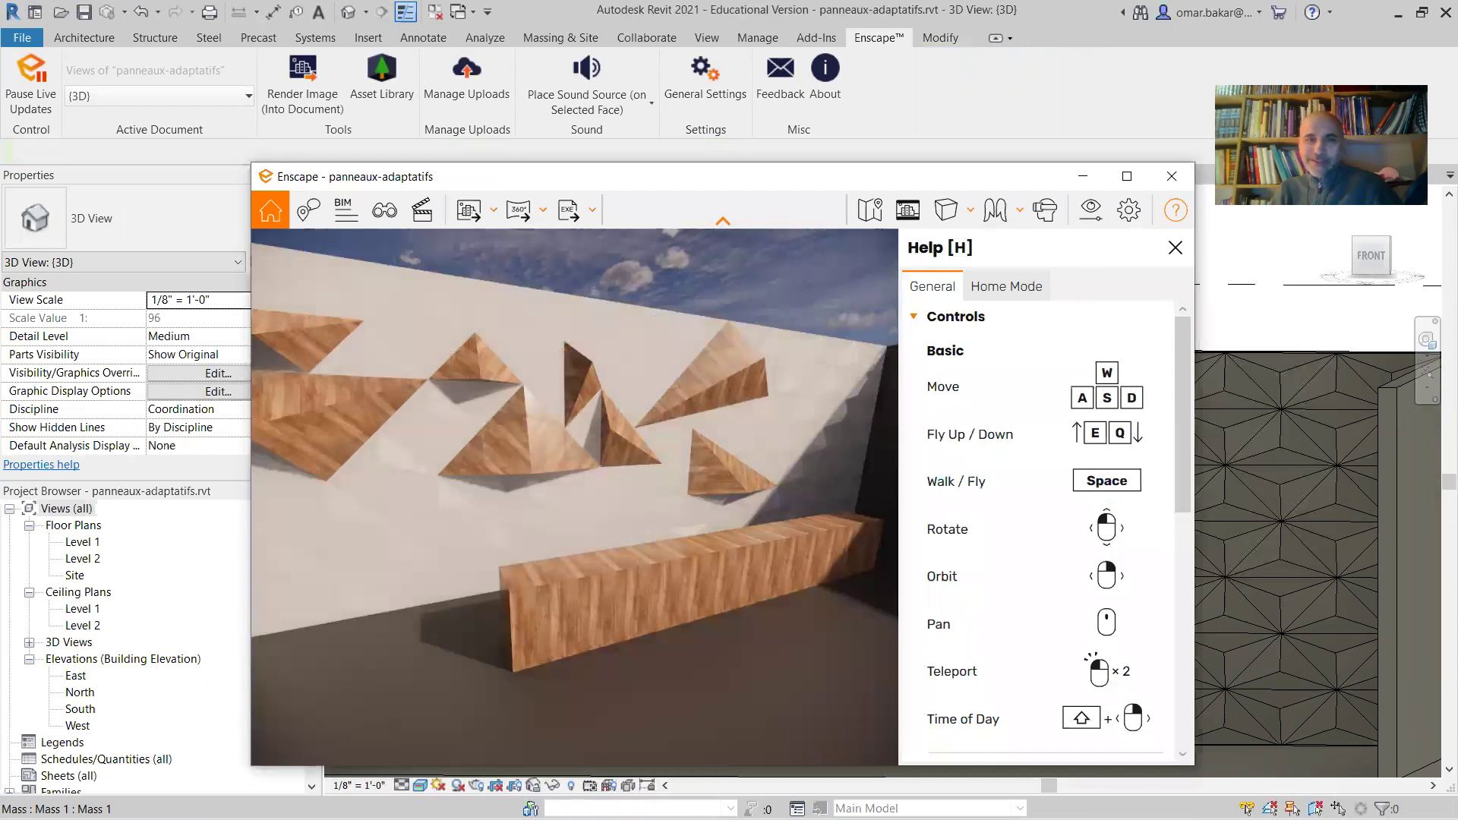
right_click_drag(486, 395, 531, 394)
key("alt+Tab")
right_click_drag(327, 549, 661, 508)
right_click_drag(577, 524, 410, 524)
right_click_drag(798, 645, 732, 652)
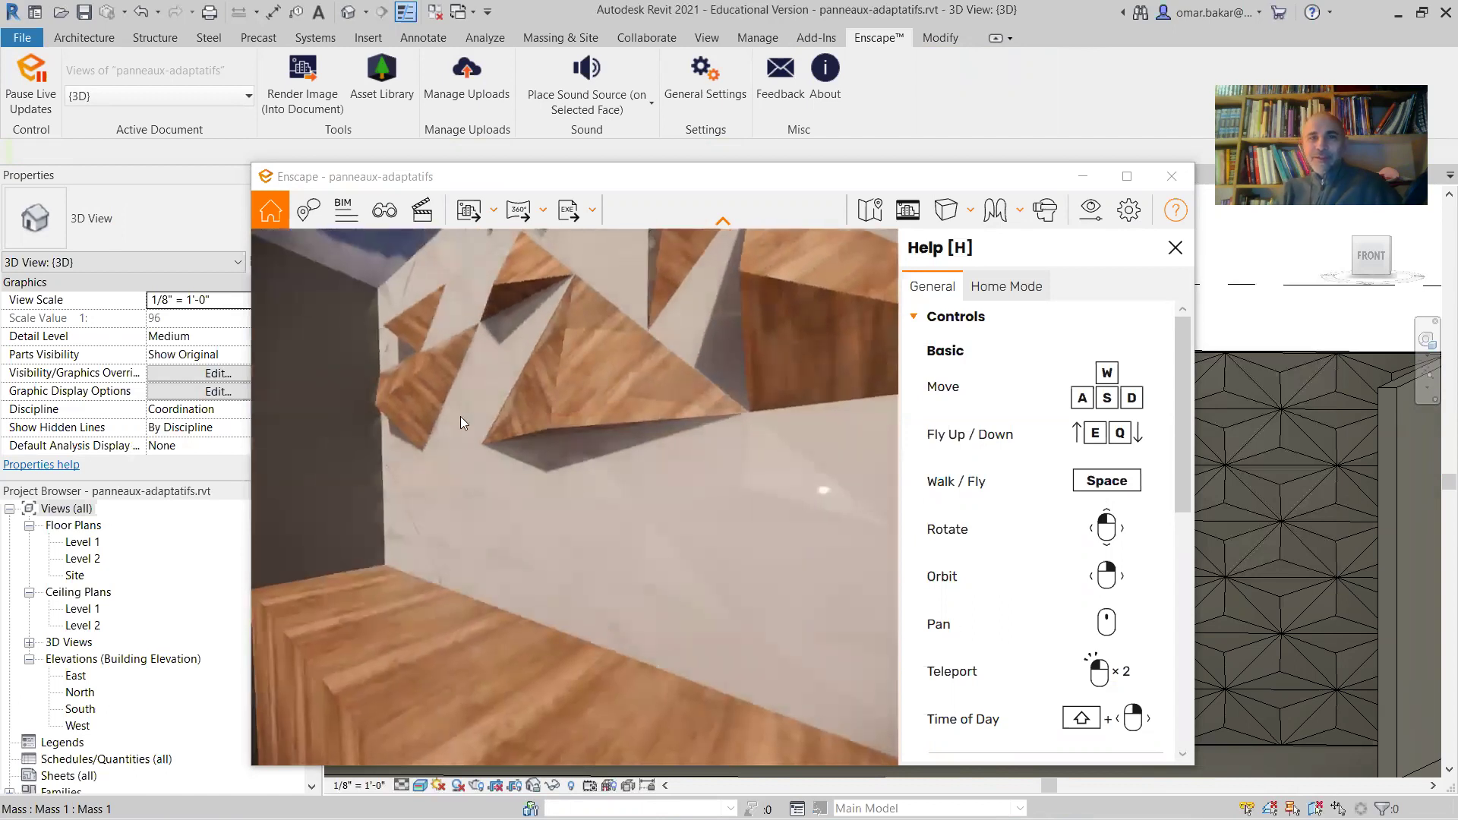
right_click_drag(653, 471, 820, 539)
right_click_drag(395, 395, 427, 398)
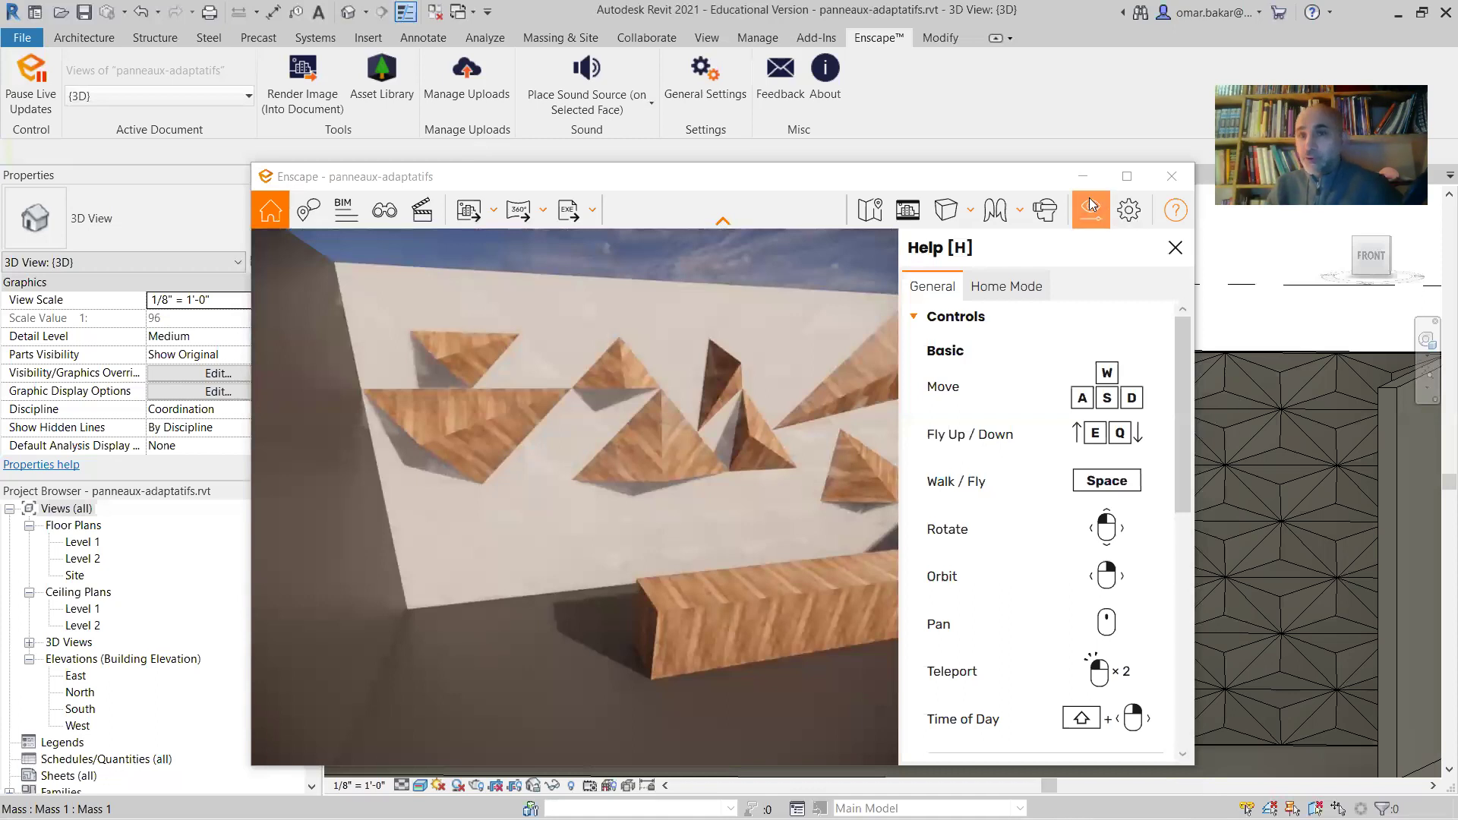
left_click(1083, 177)
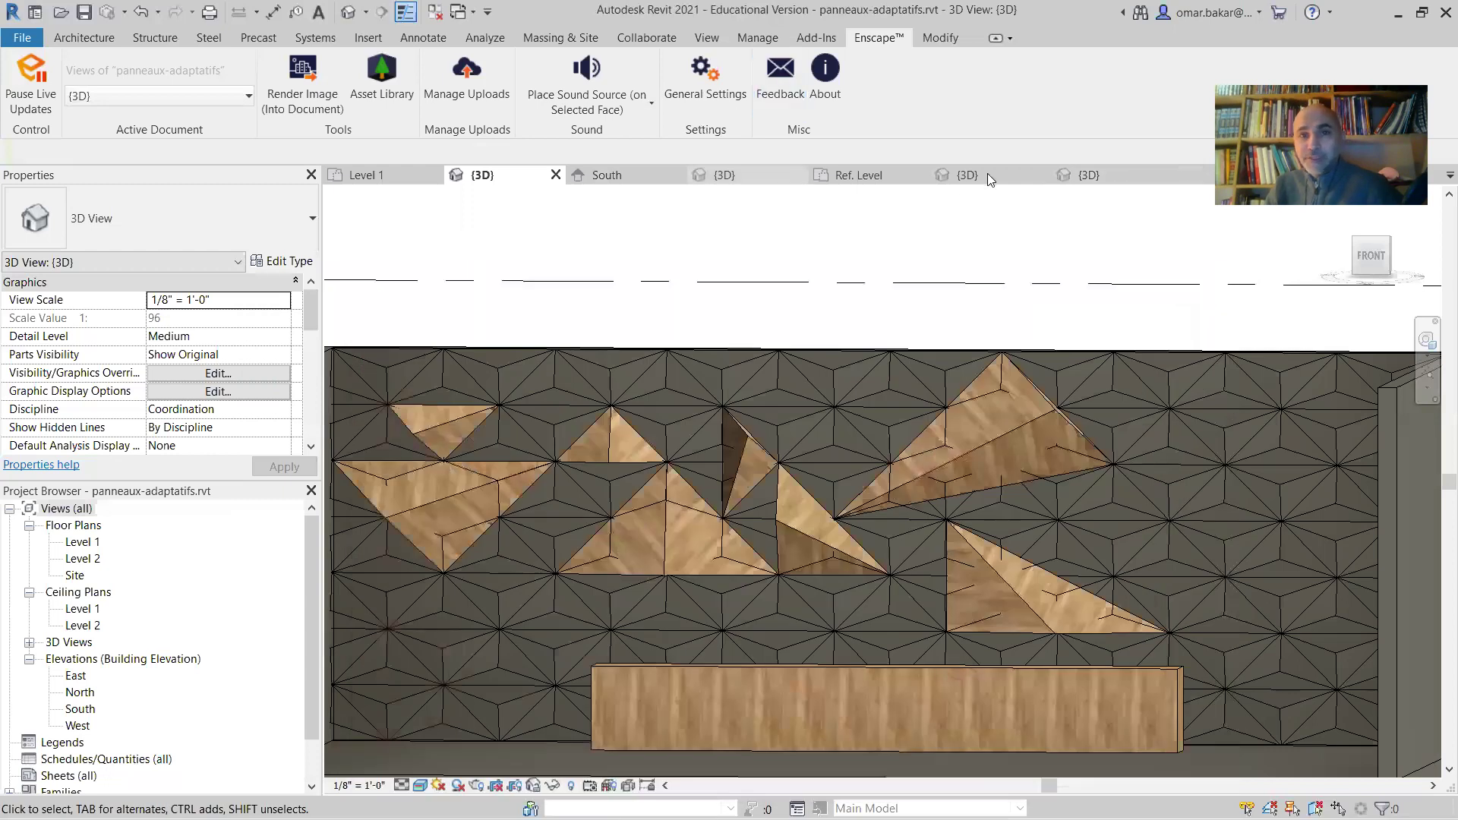
Switch to the 3D view of the FD_Curtain_PT_offset family, select the pyramid form and check its element visibility settings without changing them
left_click(1098, 176)
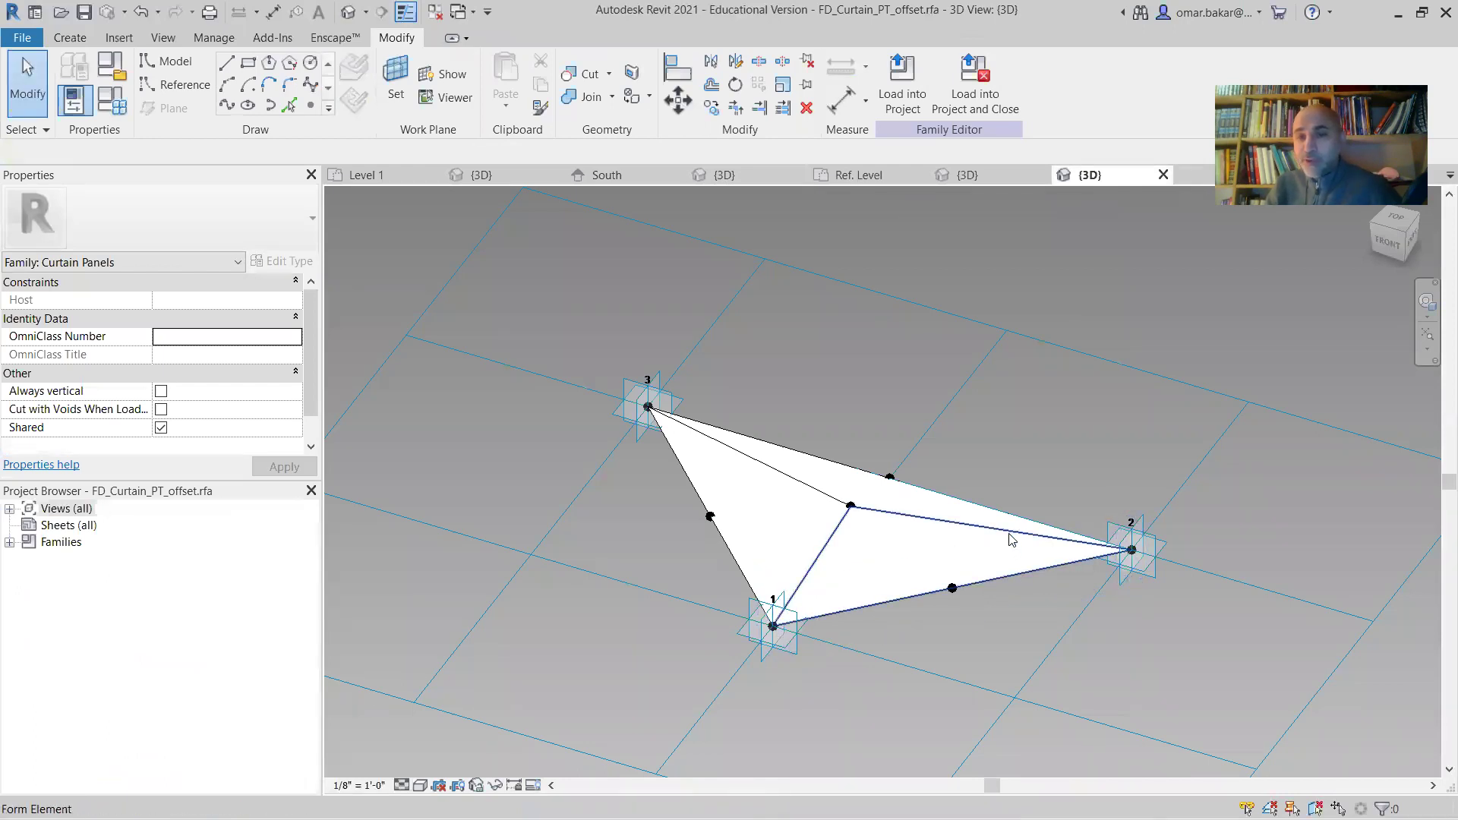
left_click(1009, 538)
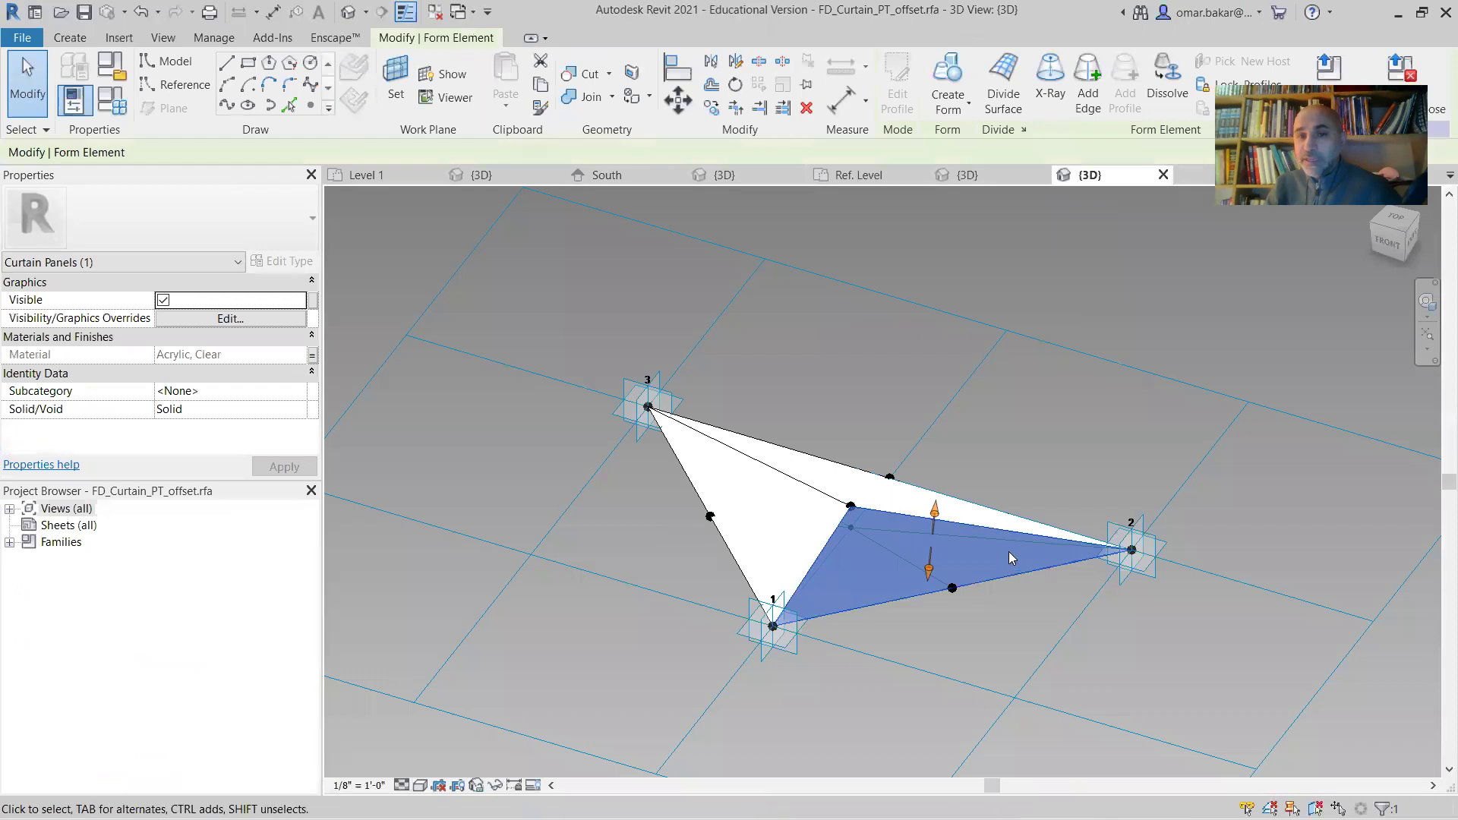
right_click(872, 541)
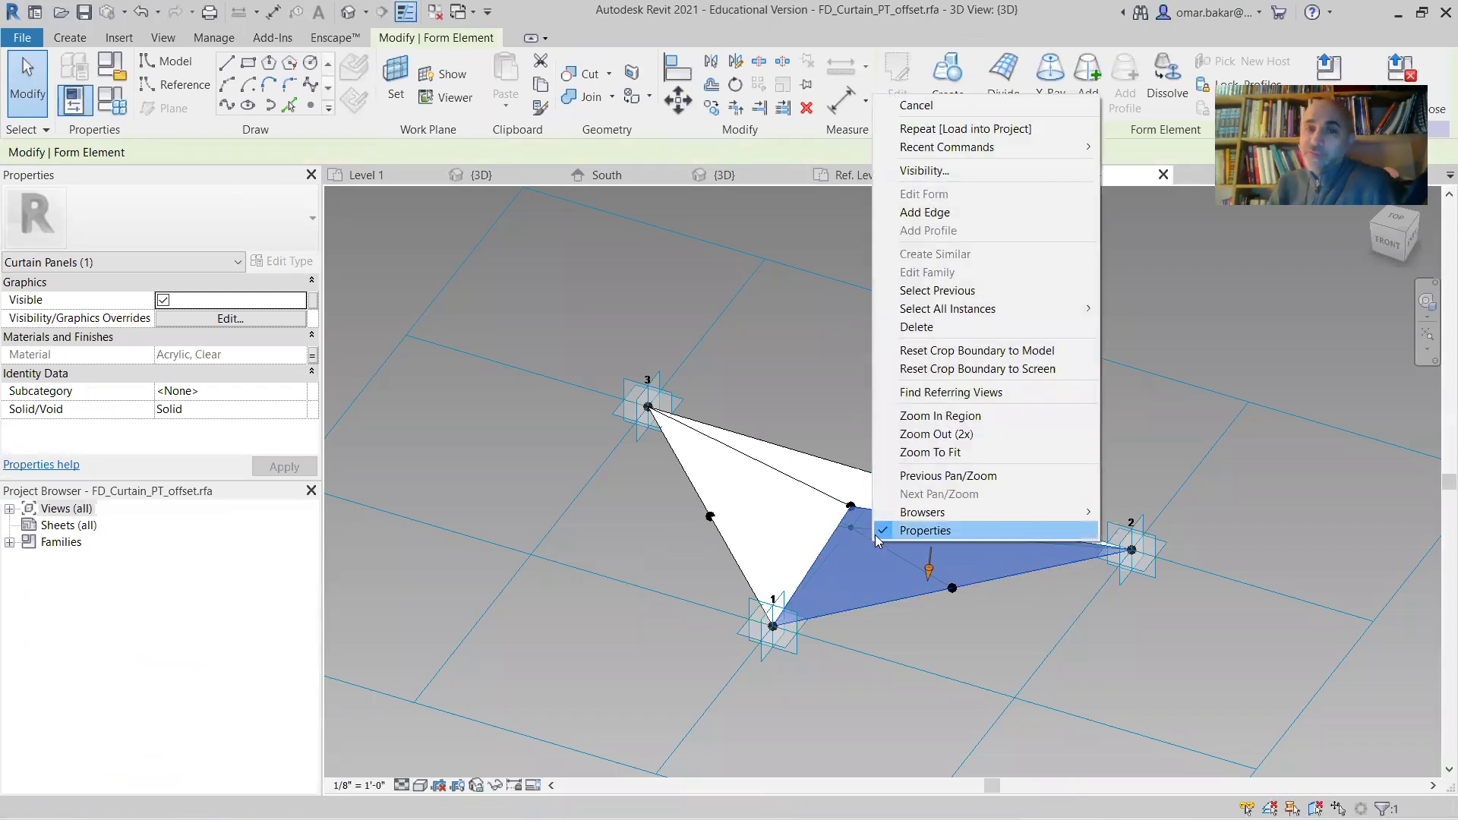
mouse_move(879, 520)
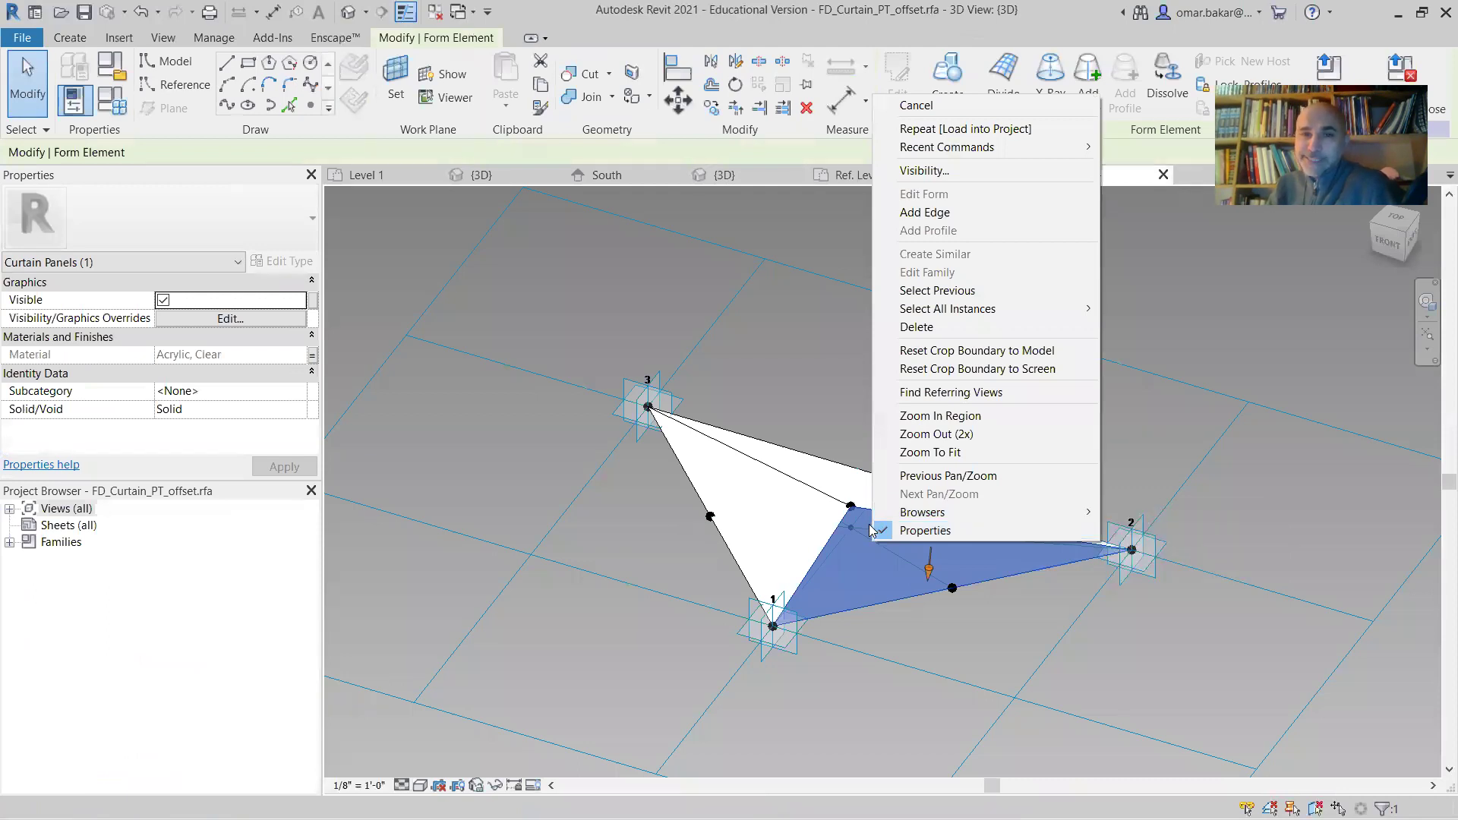
left_click(953, 172)
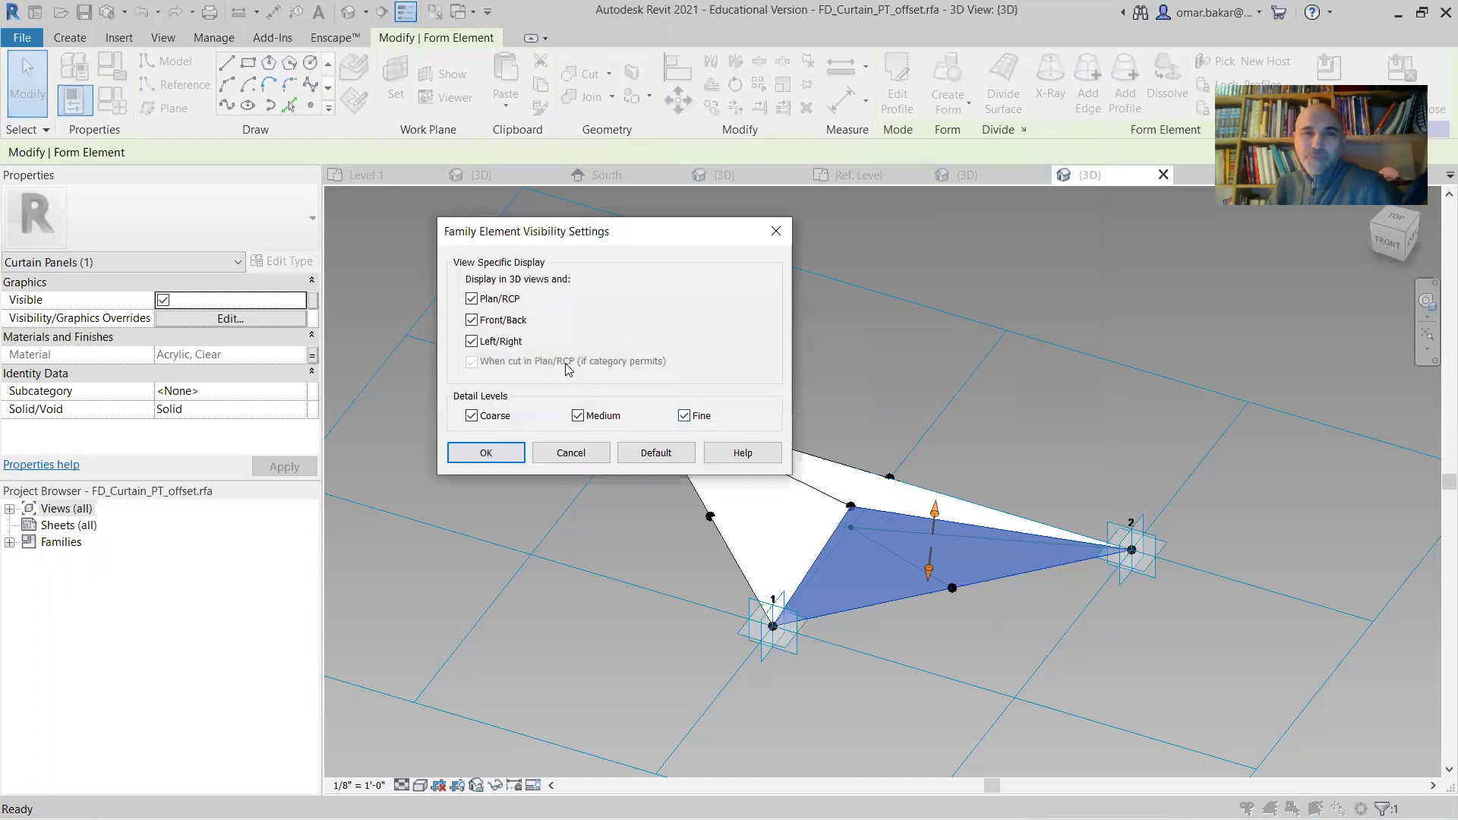
left_click(600, 453)
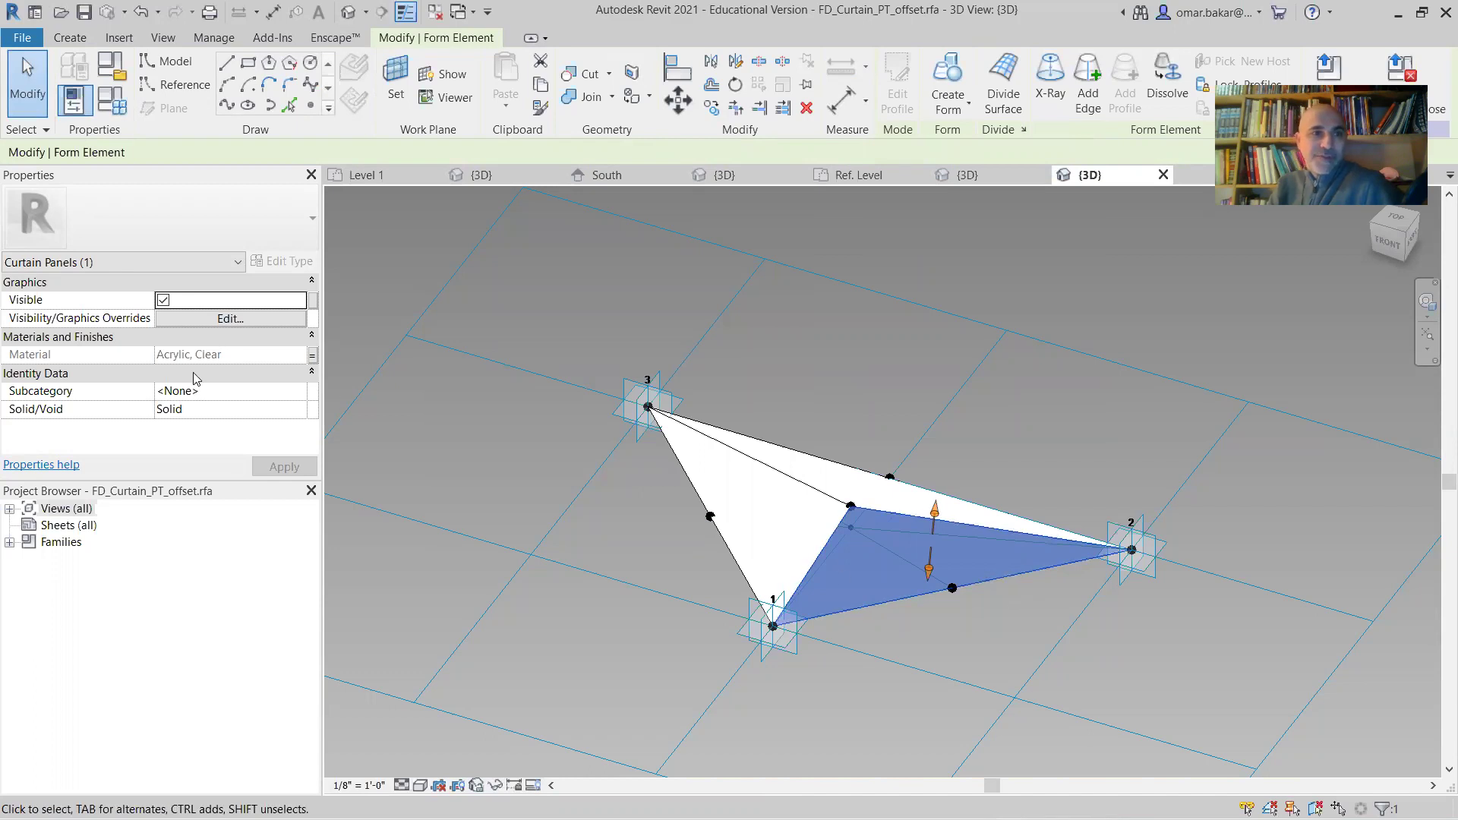
Try hiding the pyramid form through its Visible property, and restore that property
left_click(162, 300)
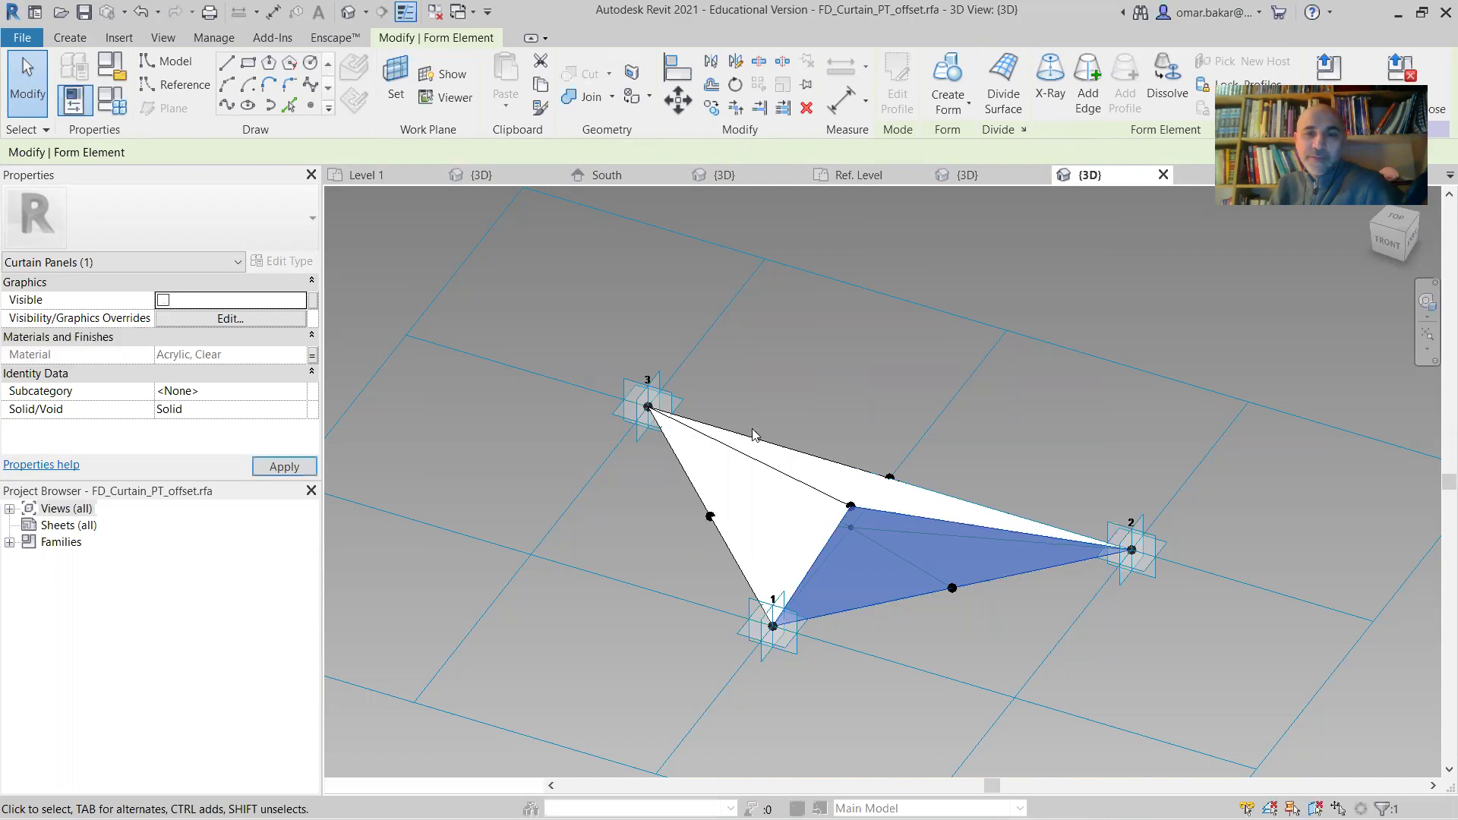
left_click(843, 365)
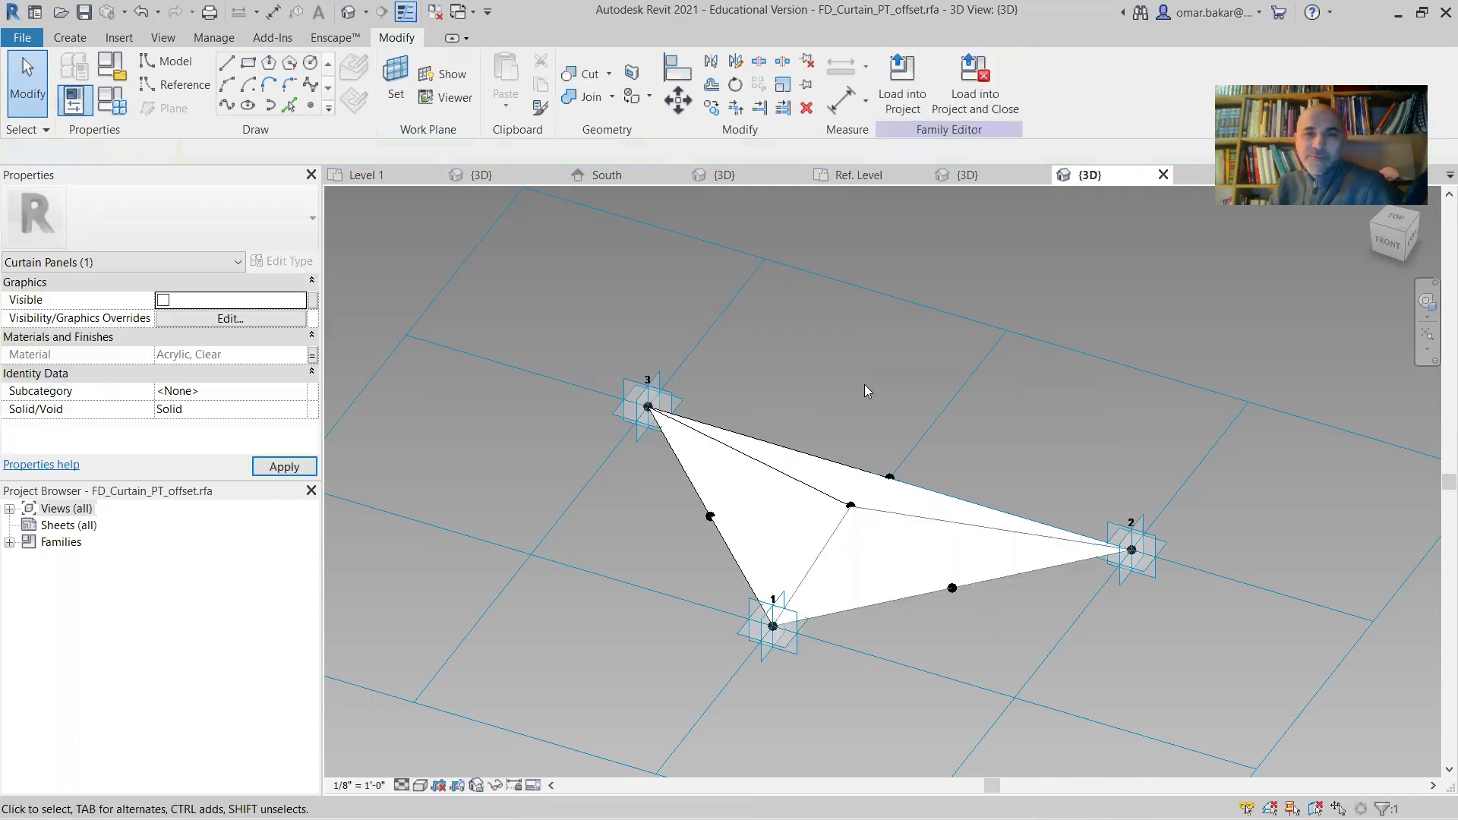
left_click(915, 529)
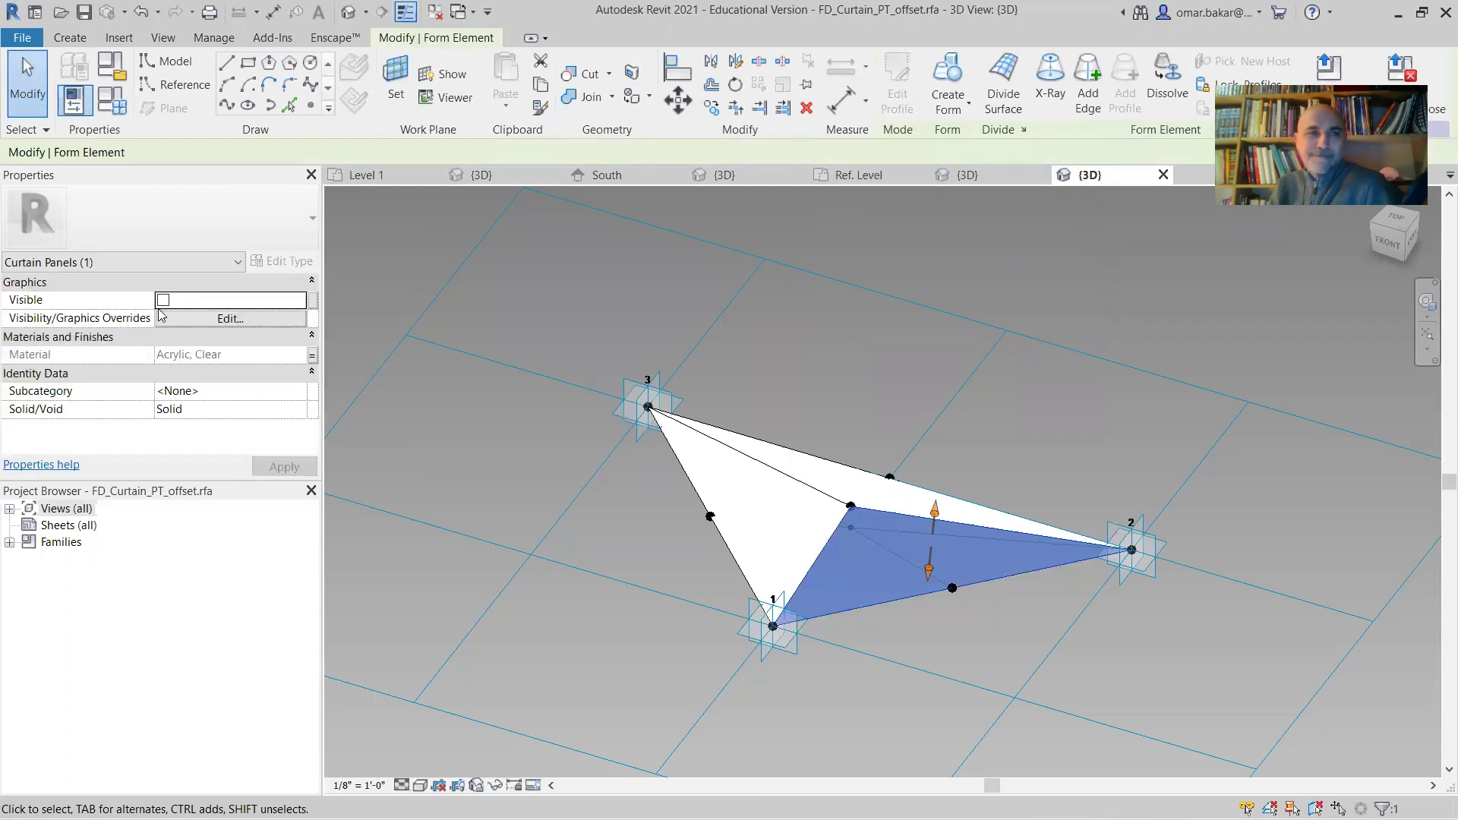
left_click(162, 300)
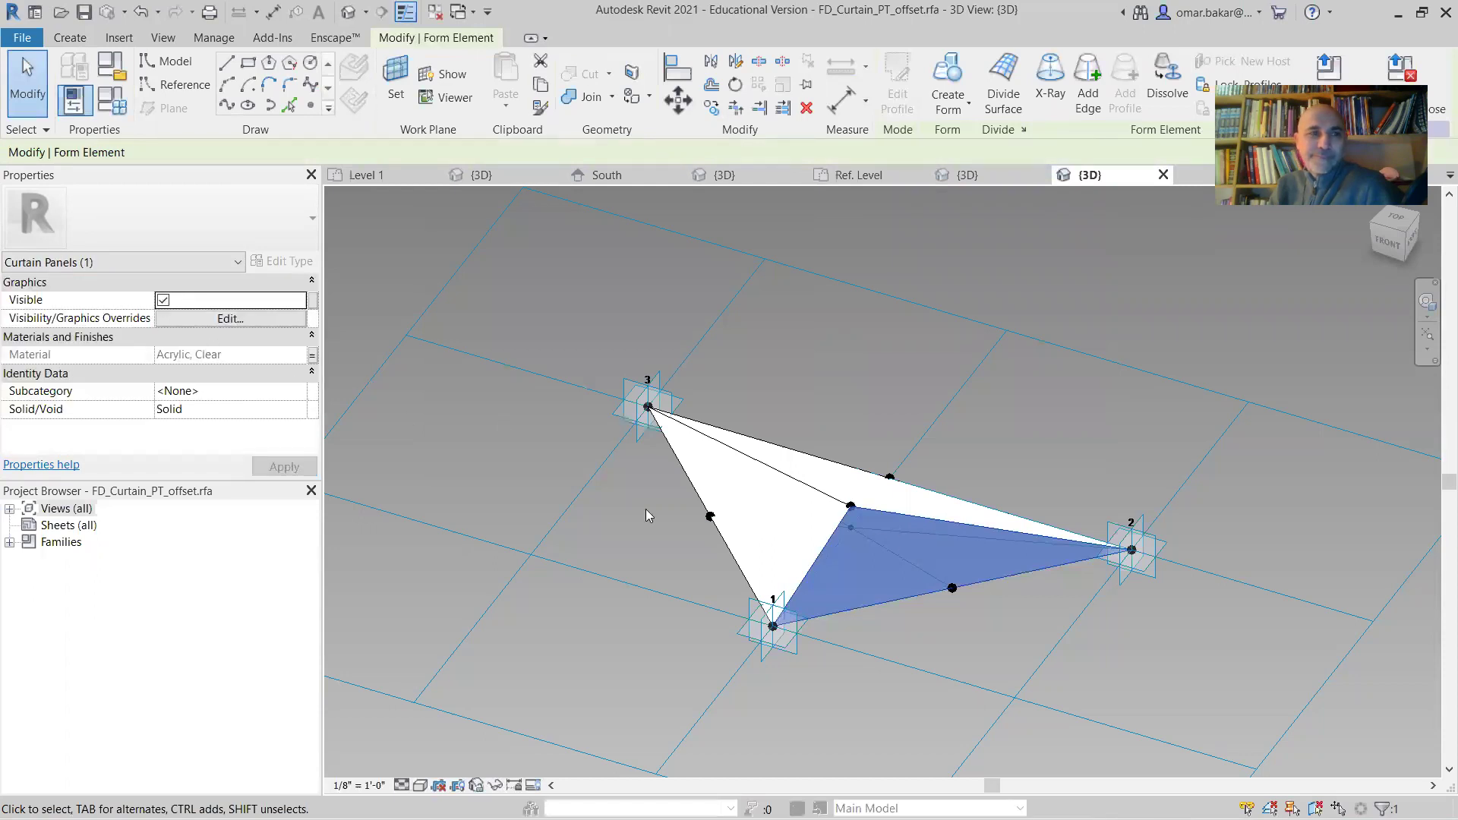
Temporarily hide the selected pyramid form in the family's 3D view, leaving its reference lines and points displayed
right_click(906, 544)
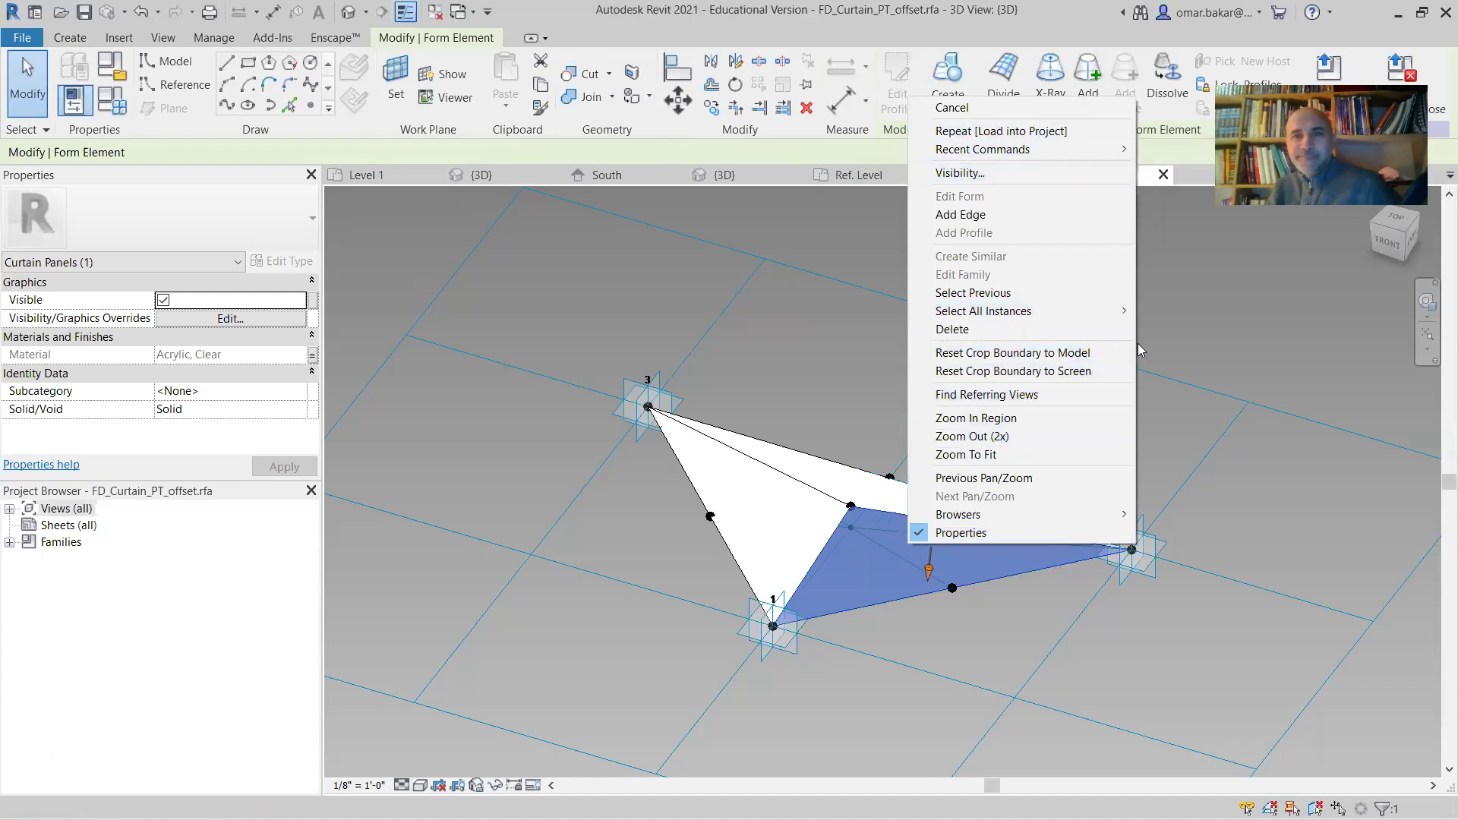
left_click(812, 17)
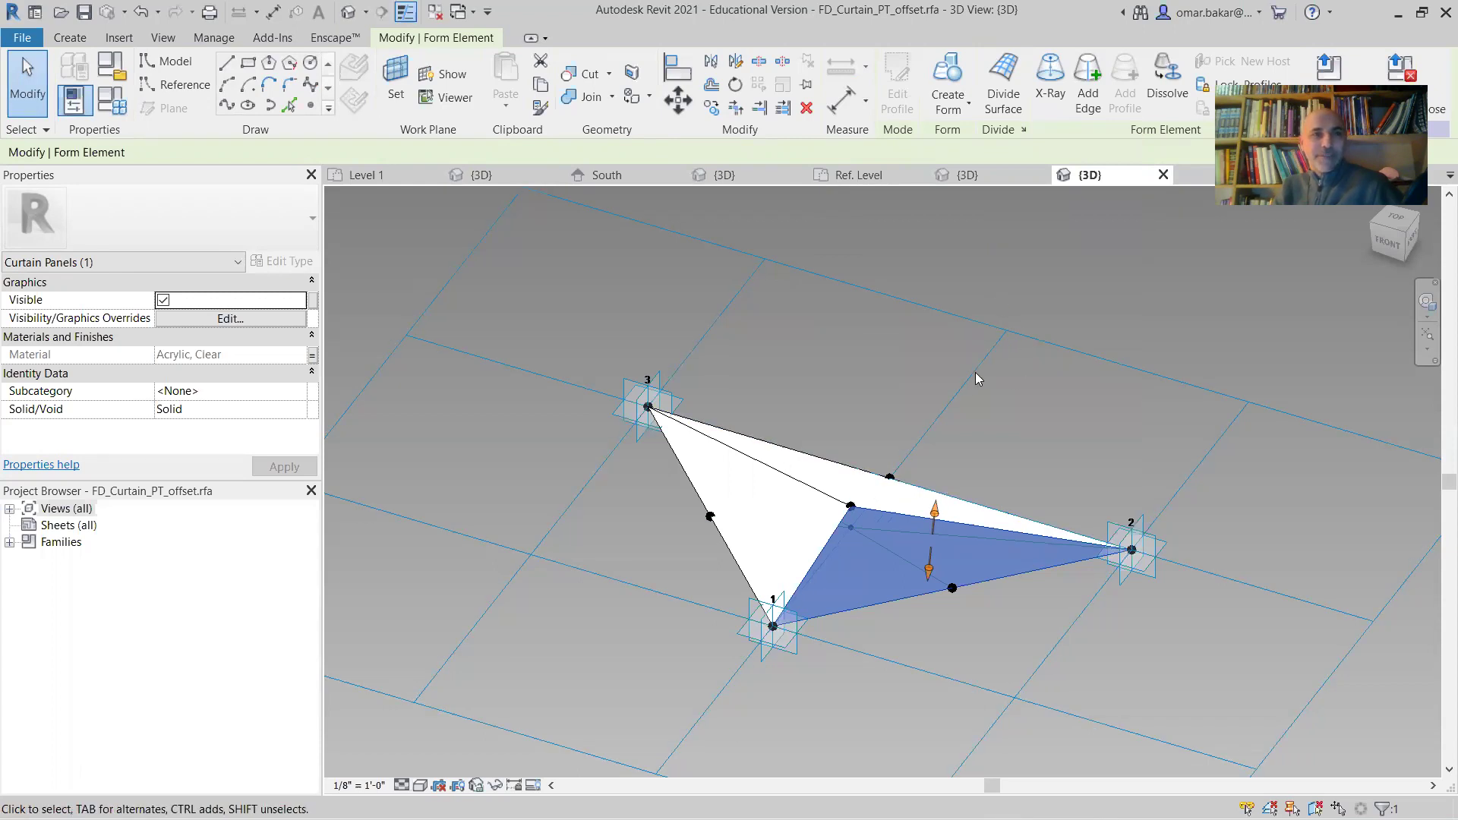
left_click(162, 39)
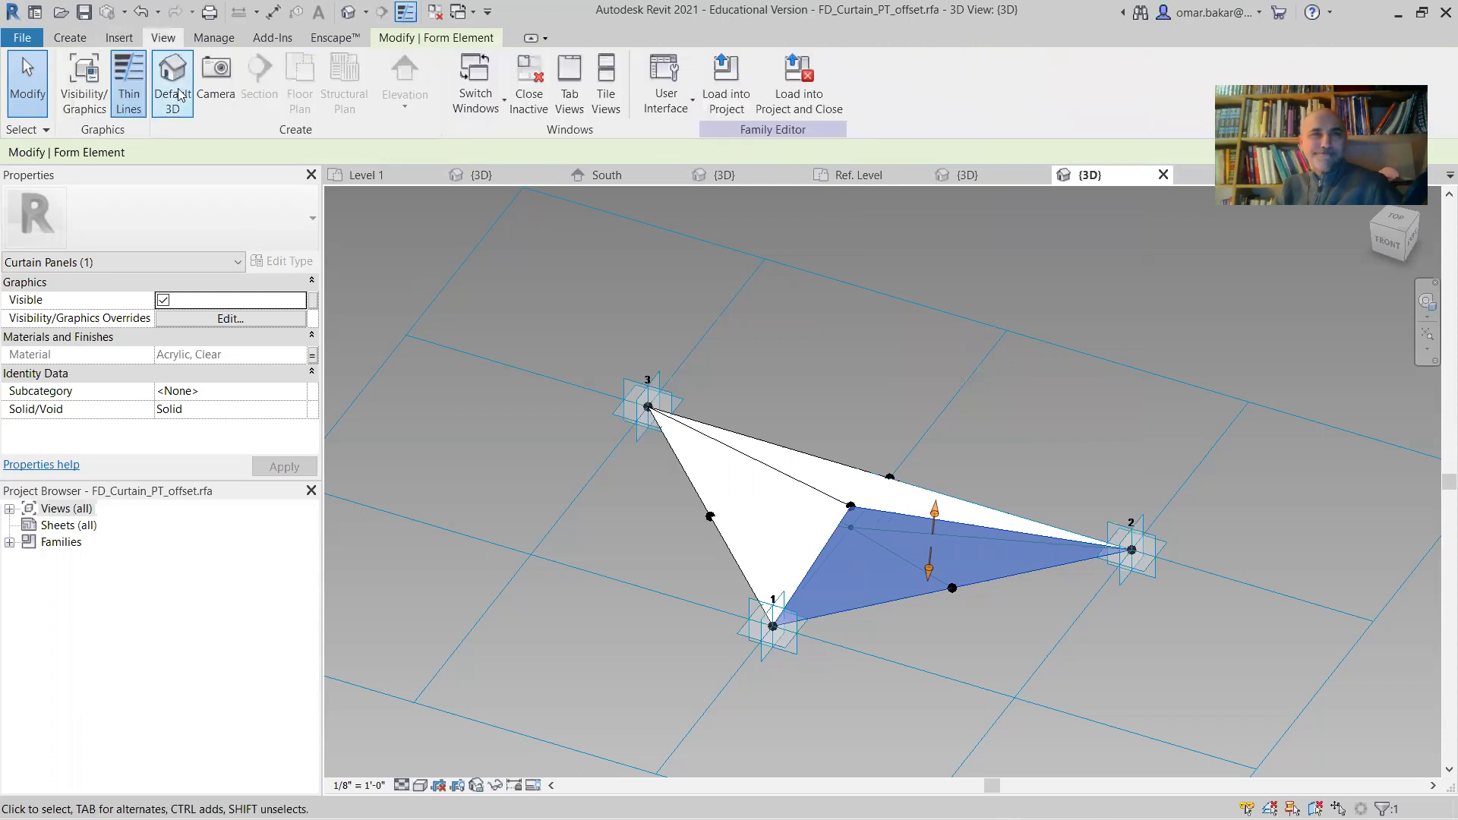
left_click(501, 786)
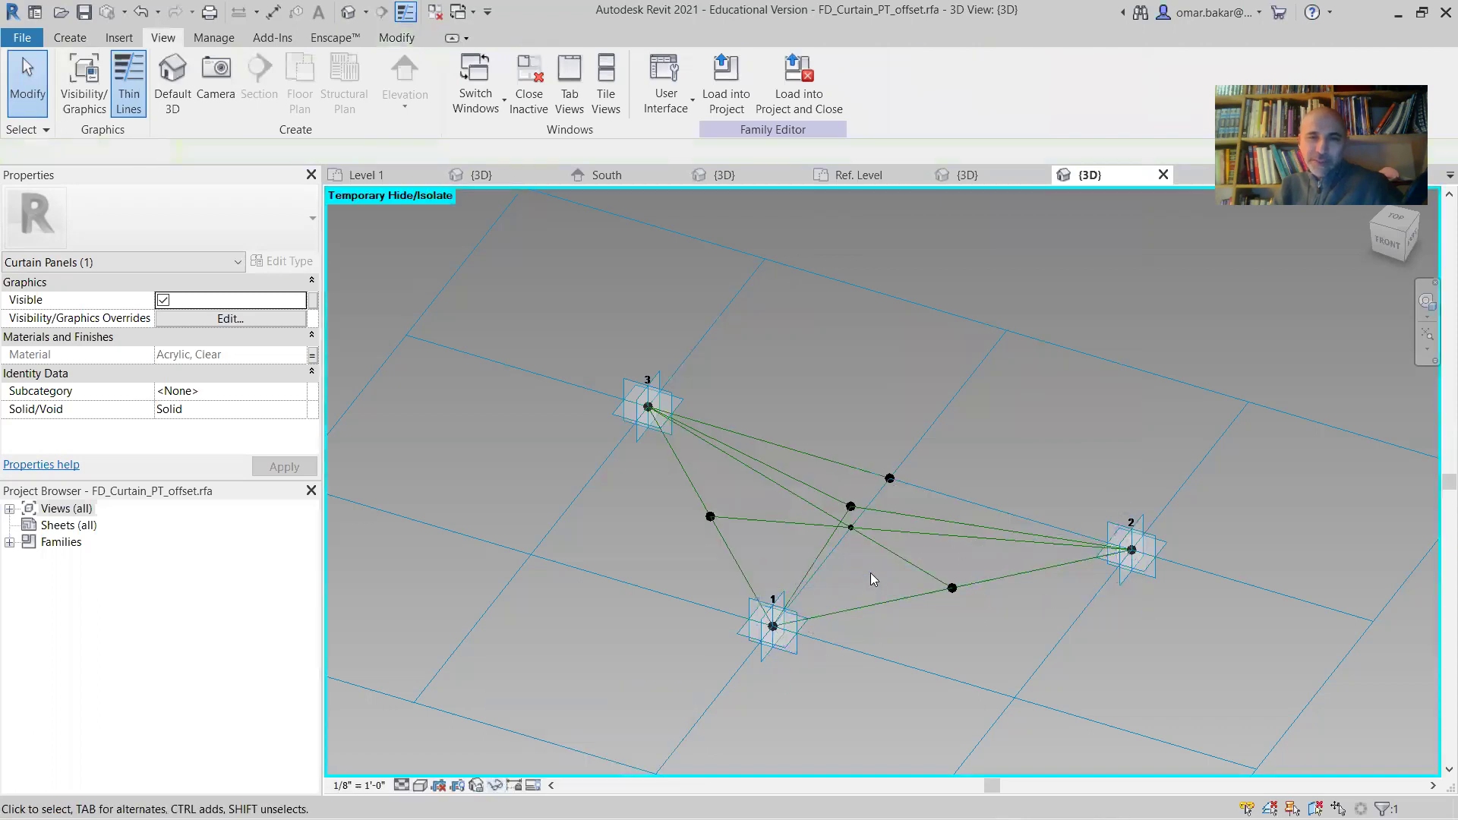
left_click(992, 438)
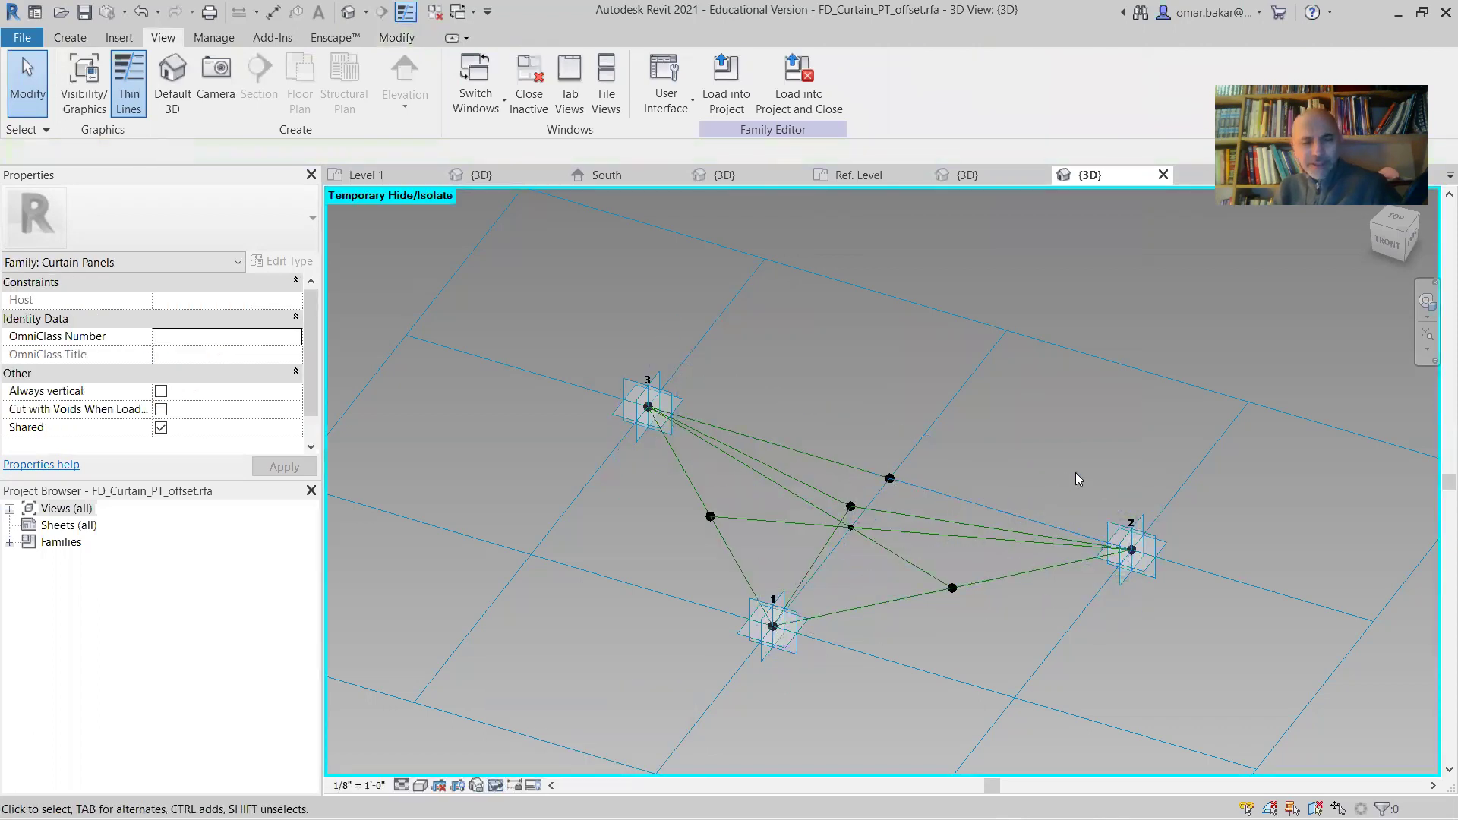
Place a reference point on the reference line joining adaptive points 1 and 2, between point 1 and the line's existing midpoint
middle_click_drag(995, 618, 813, 495, "shift")
scroll(813, 495, "up", 3)
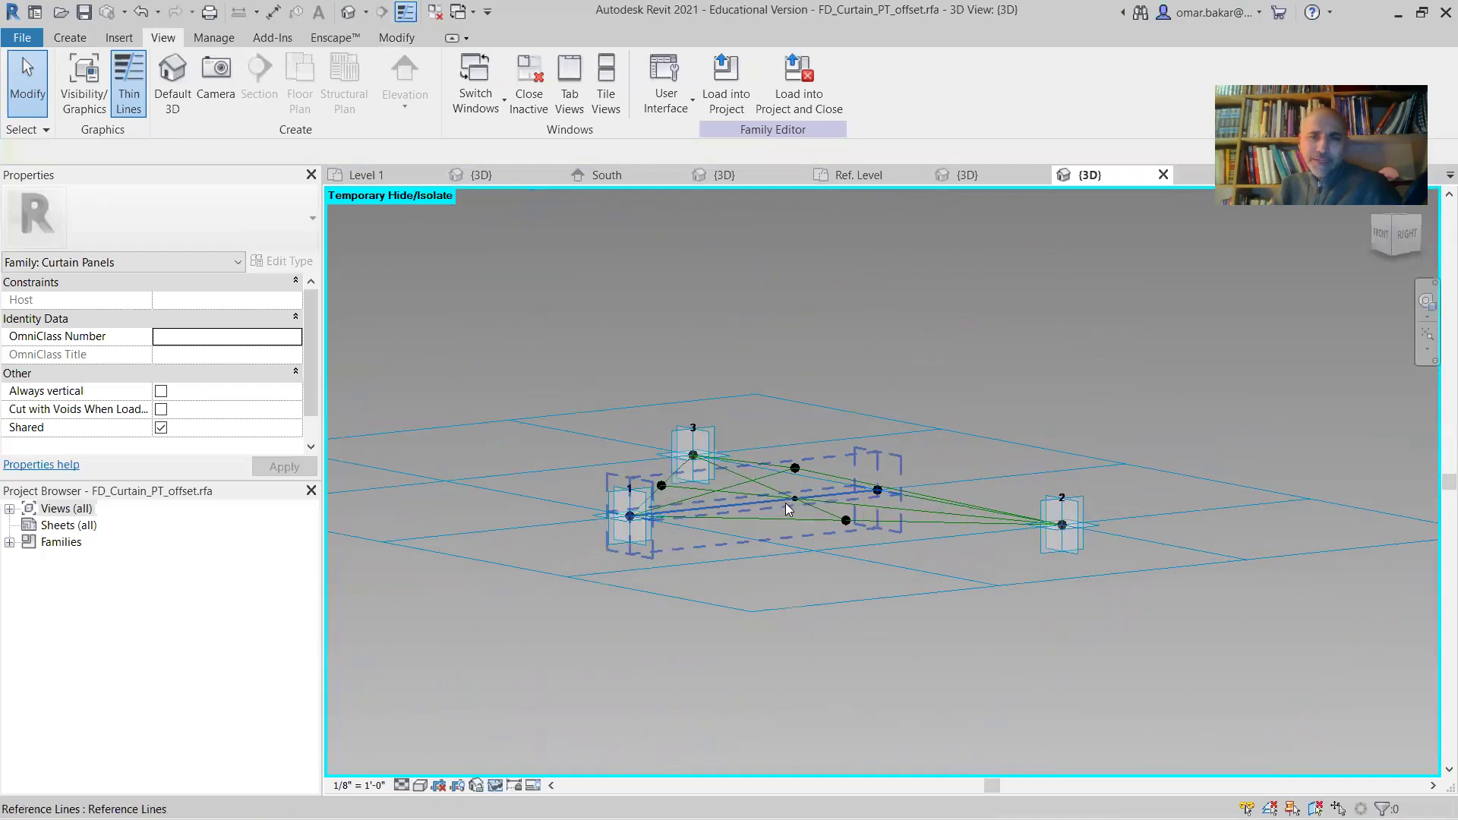
middle_click_drag(800, 628, 708, 693, "shift")
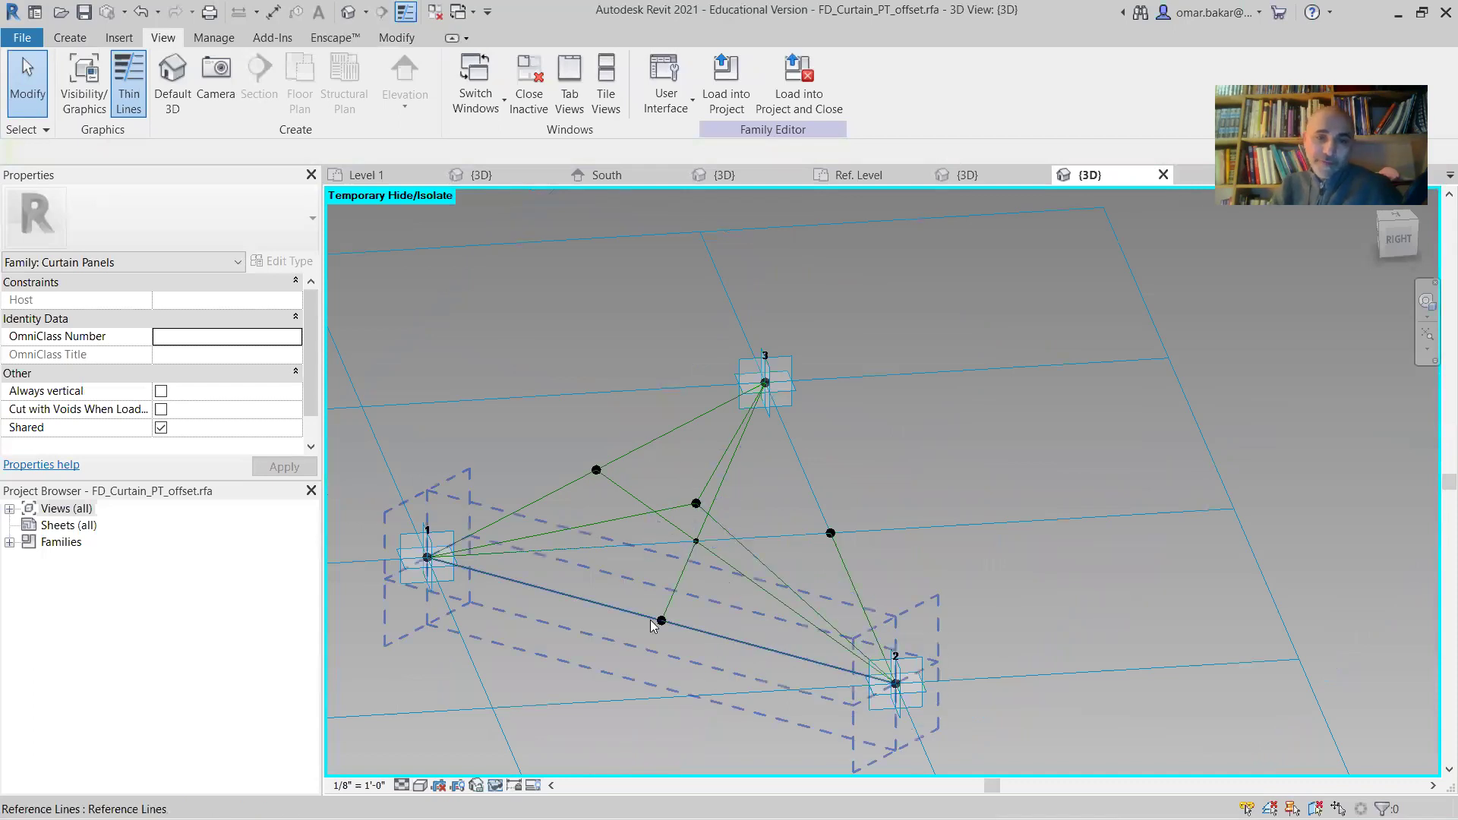
scroll(734, 644, "up", 4)
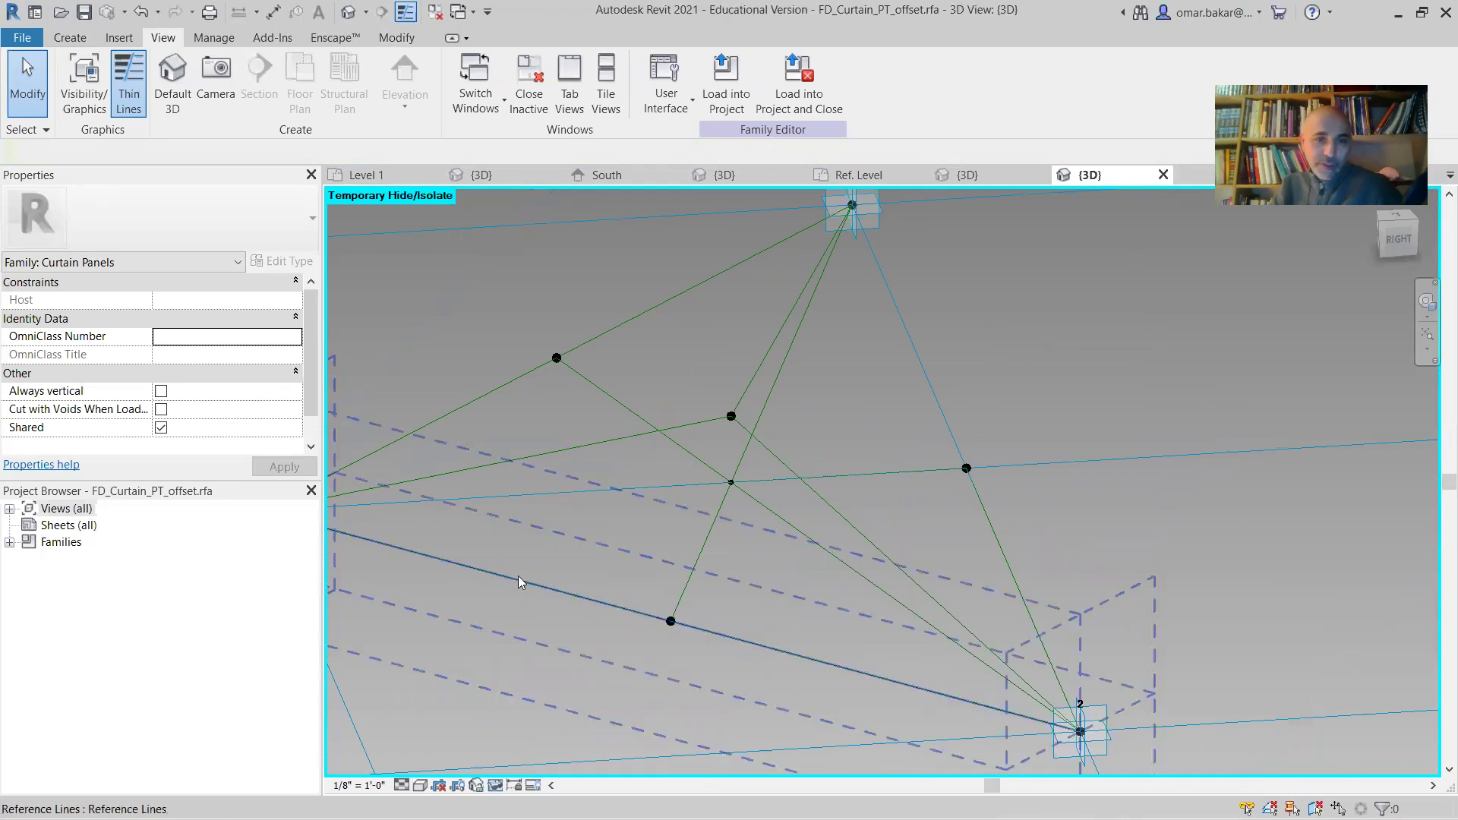
middle_click_drag(885, 703, 686, 530, "shift")
middle_click_drag(710, 481, 957, 498, "shift")
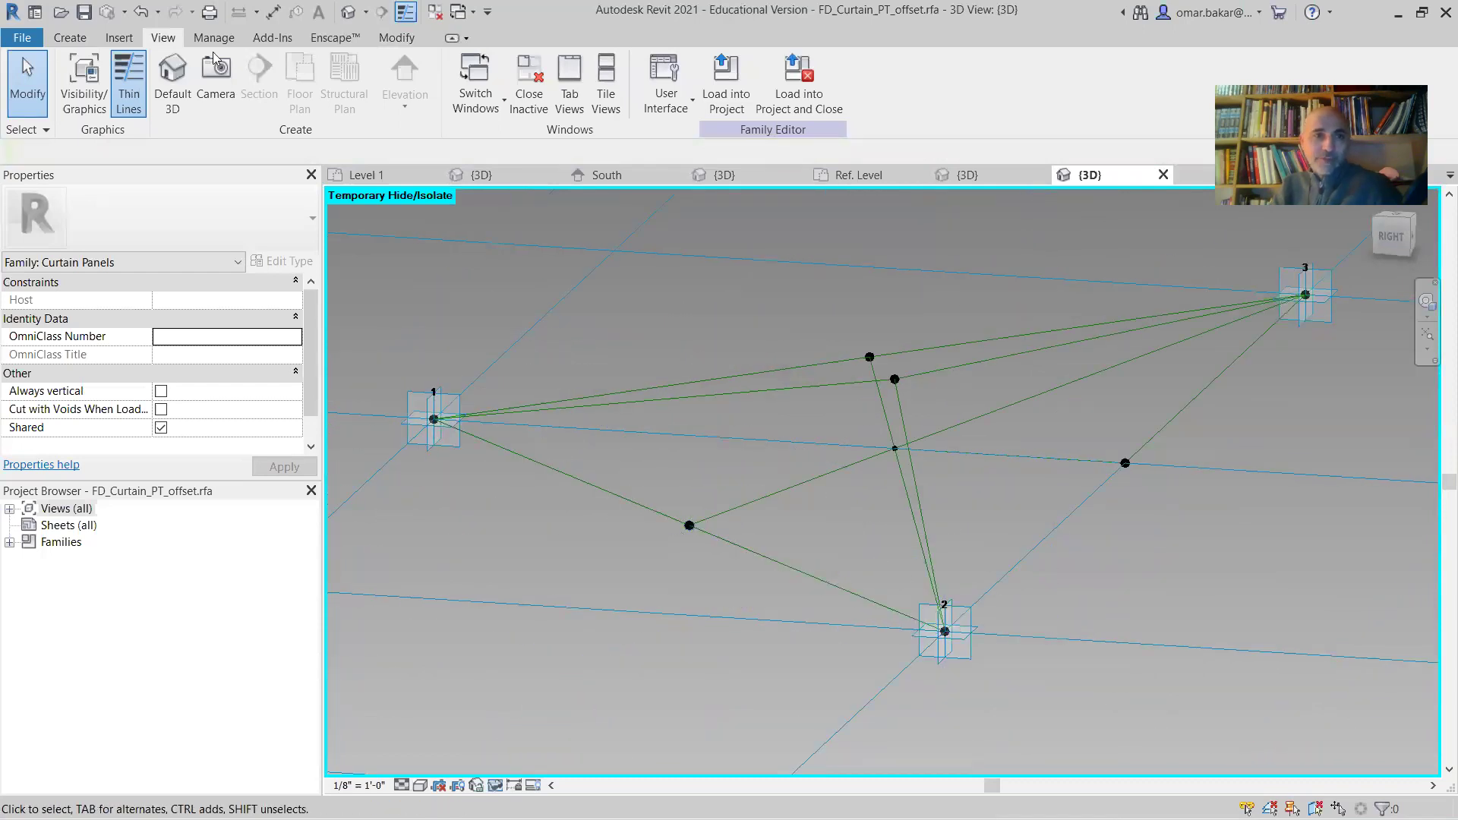
left_click(70, 37)
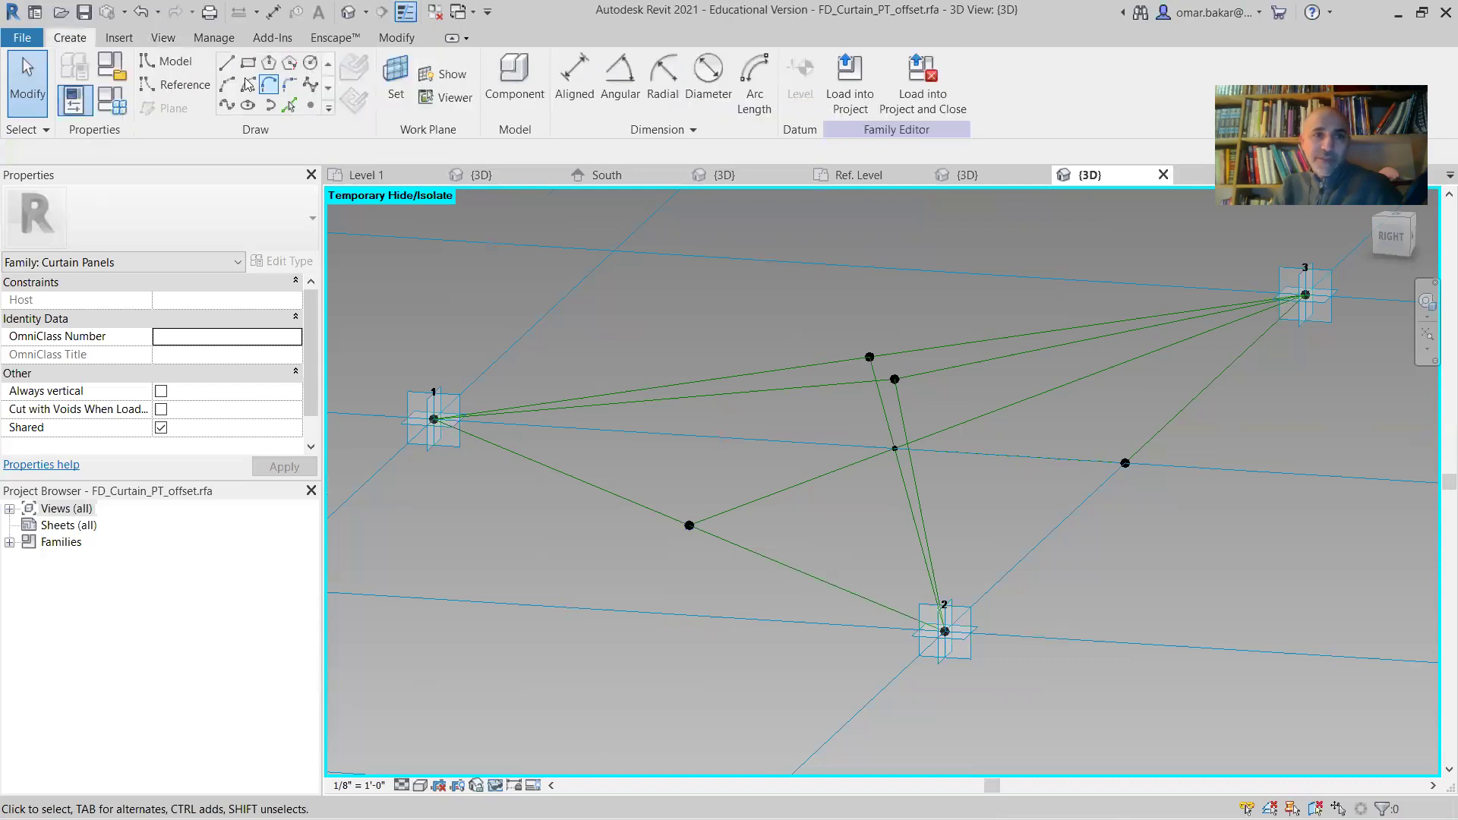
left_click(183, 85)
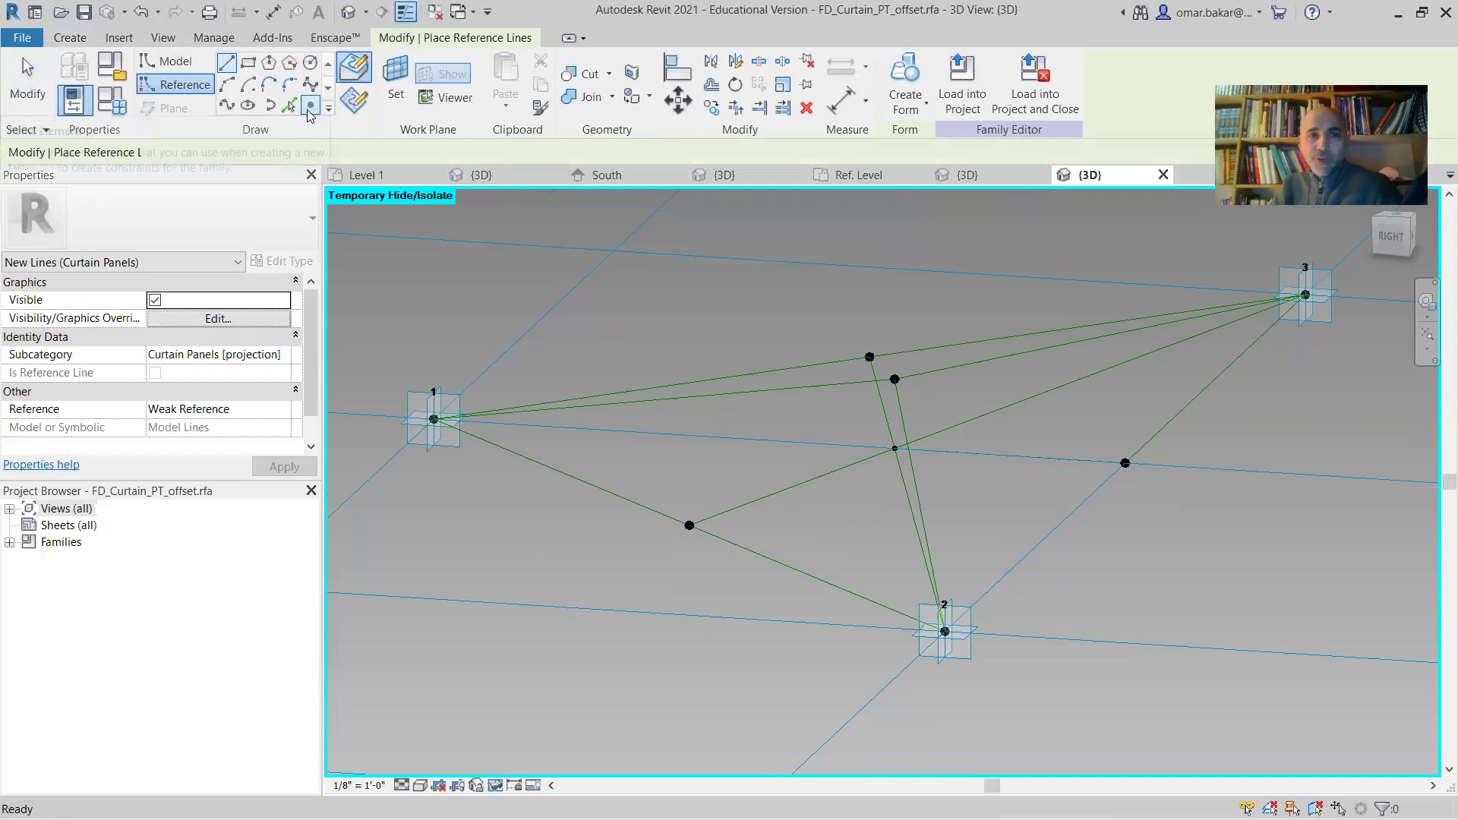
left_click(310, 107)
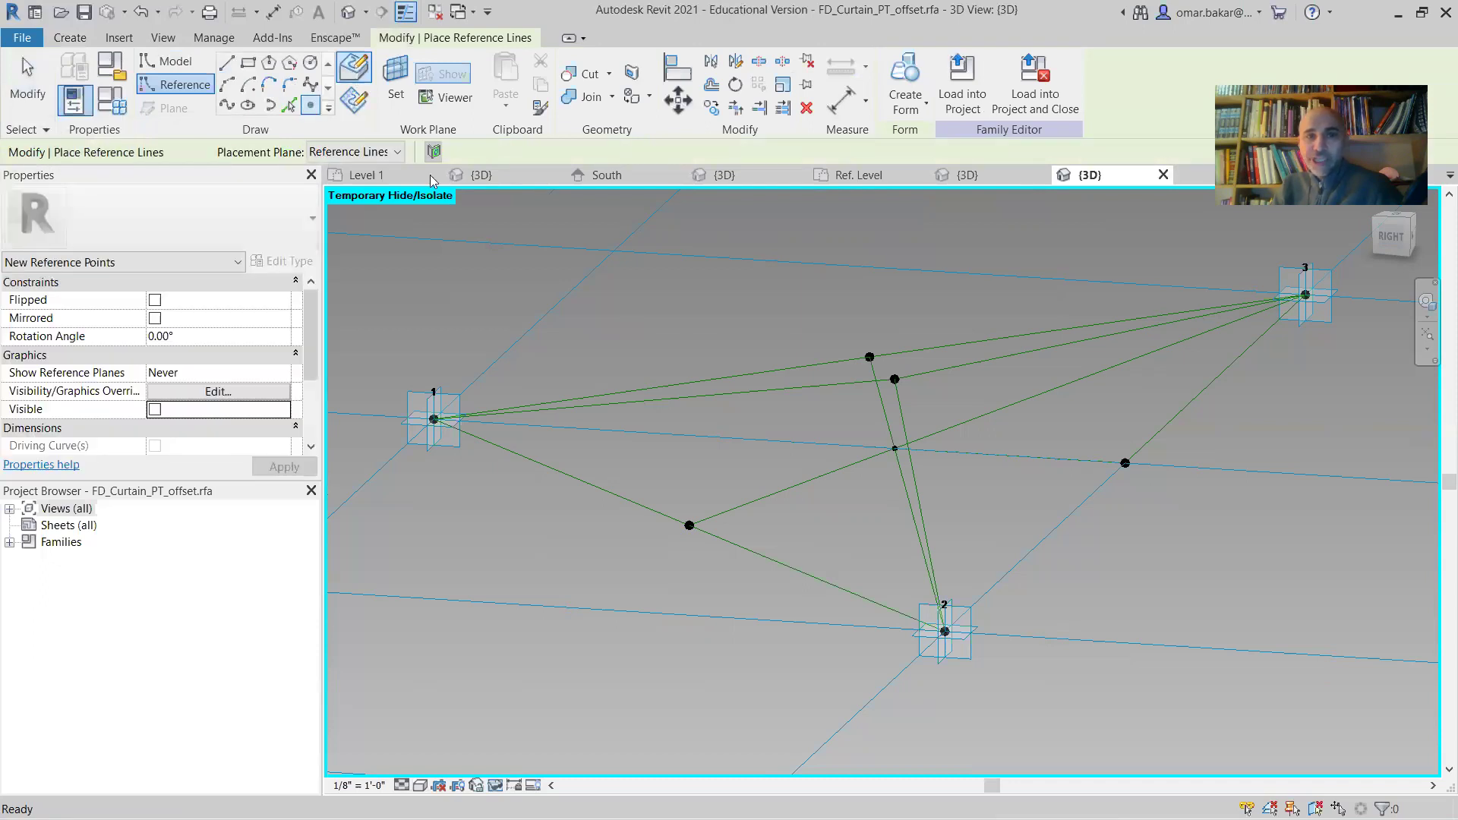
left_click(592, 487)
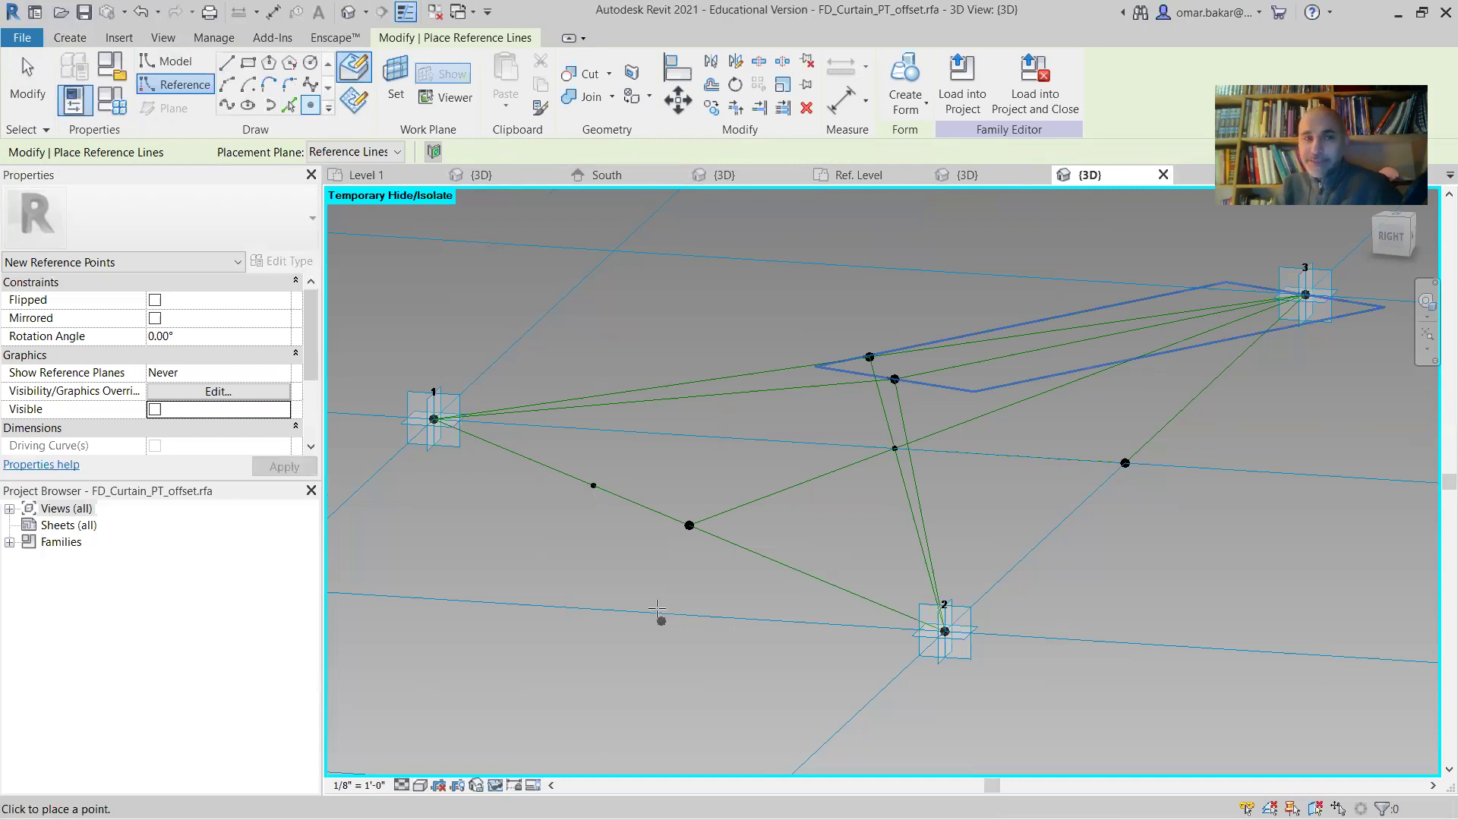
Set the new reference point's plane as the work plane and draw a reference circle about 6 9/32" in circumference centred on it
left_click(395, 79)
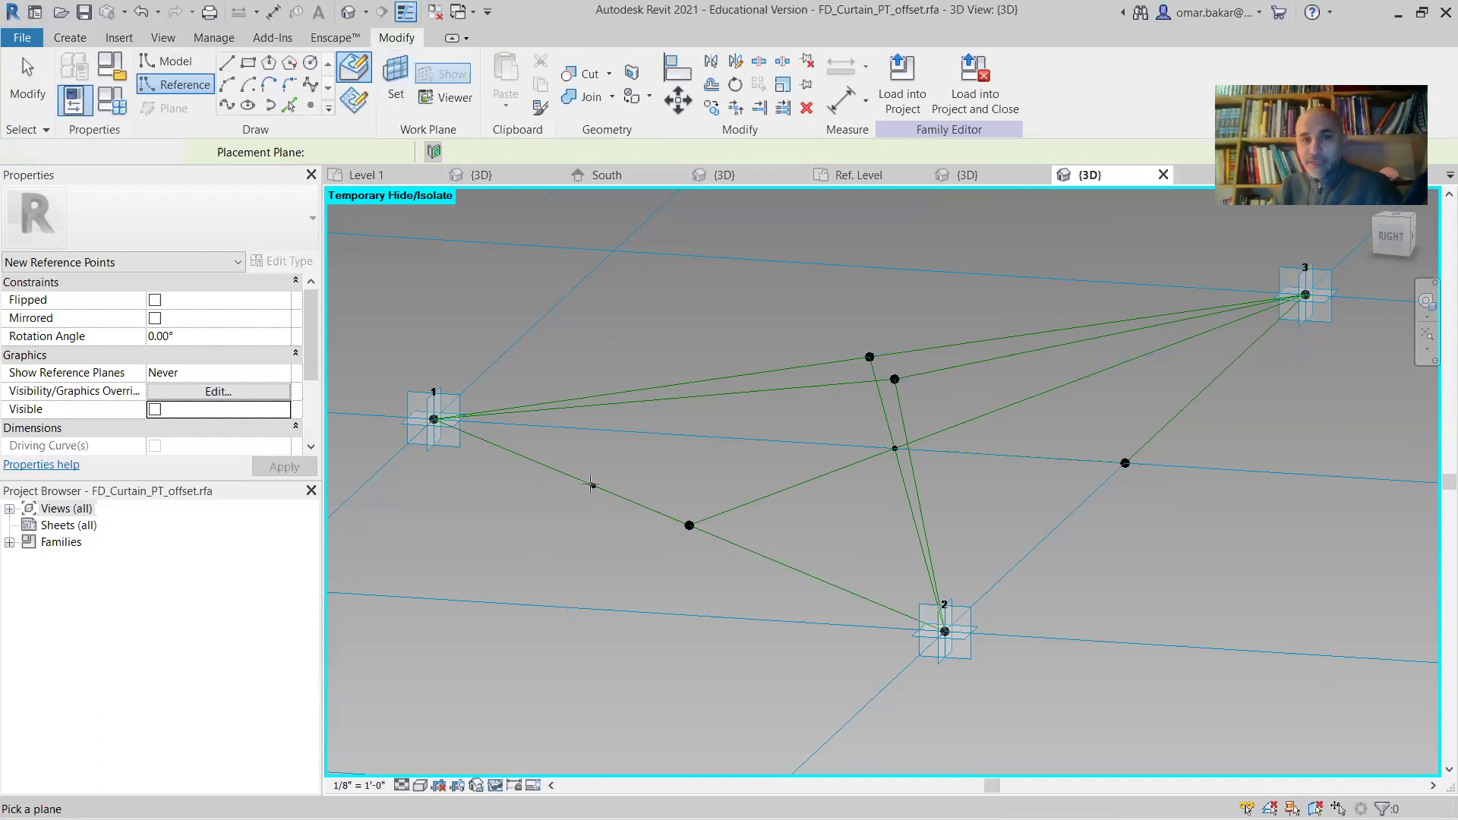
left_click(595, 485)
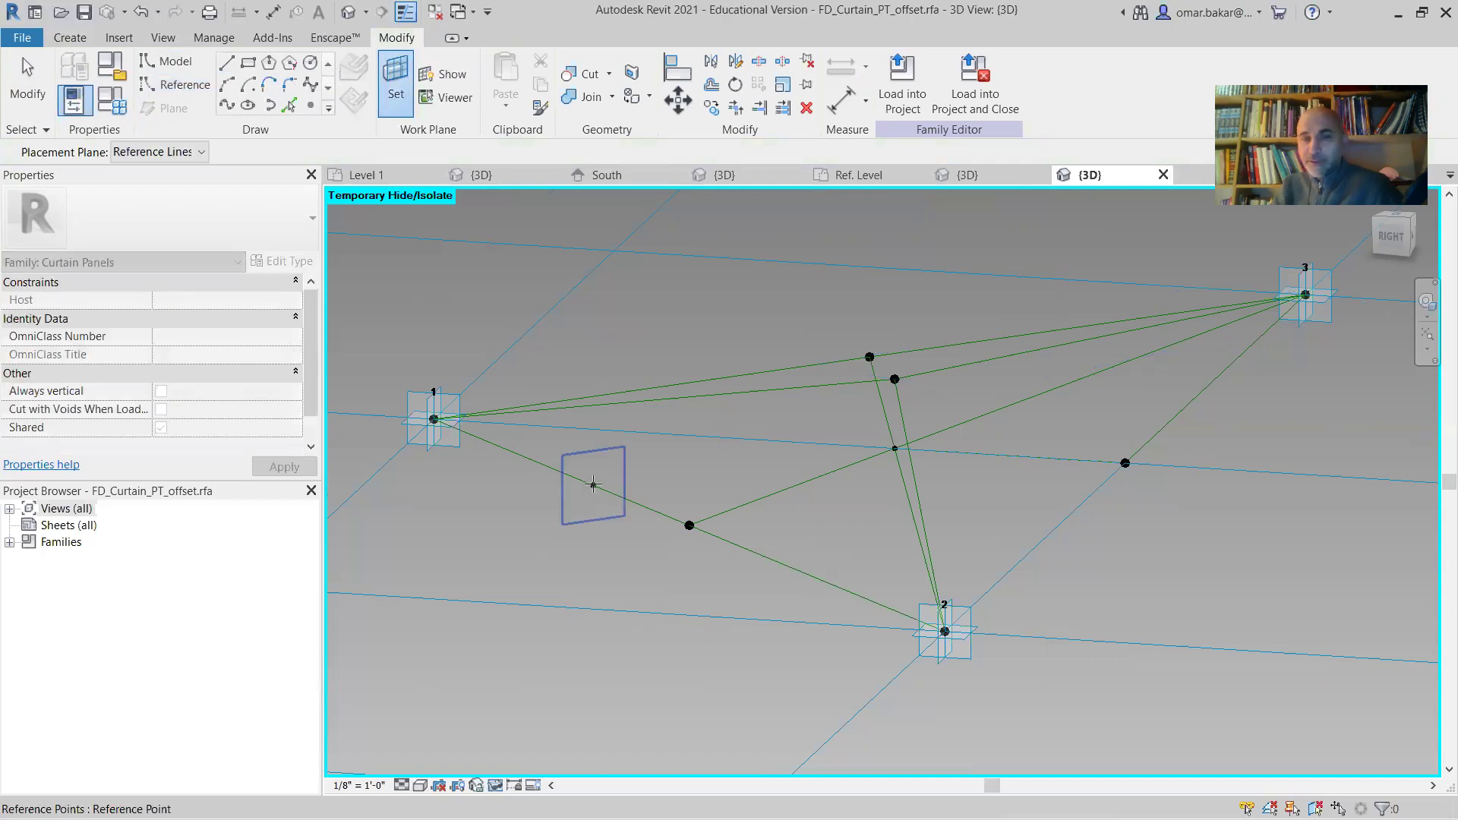
key("Escape")
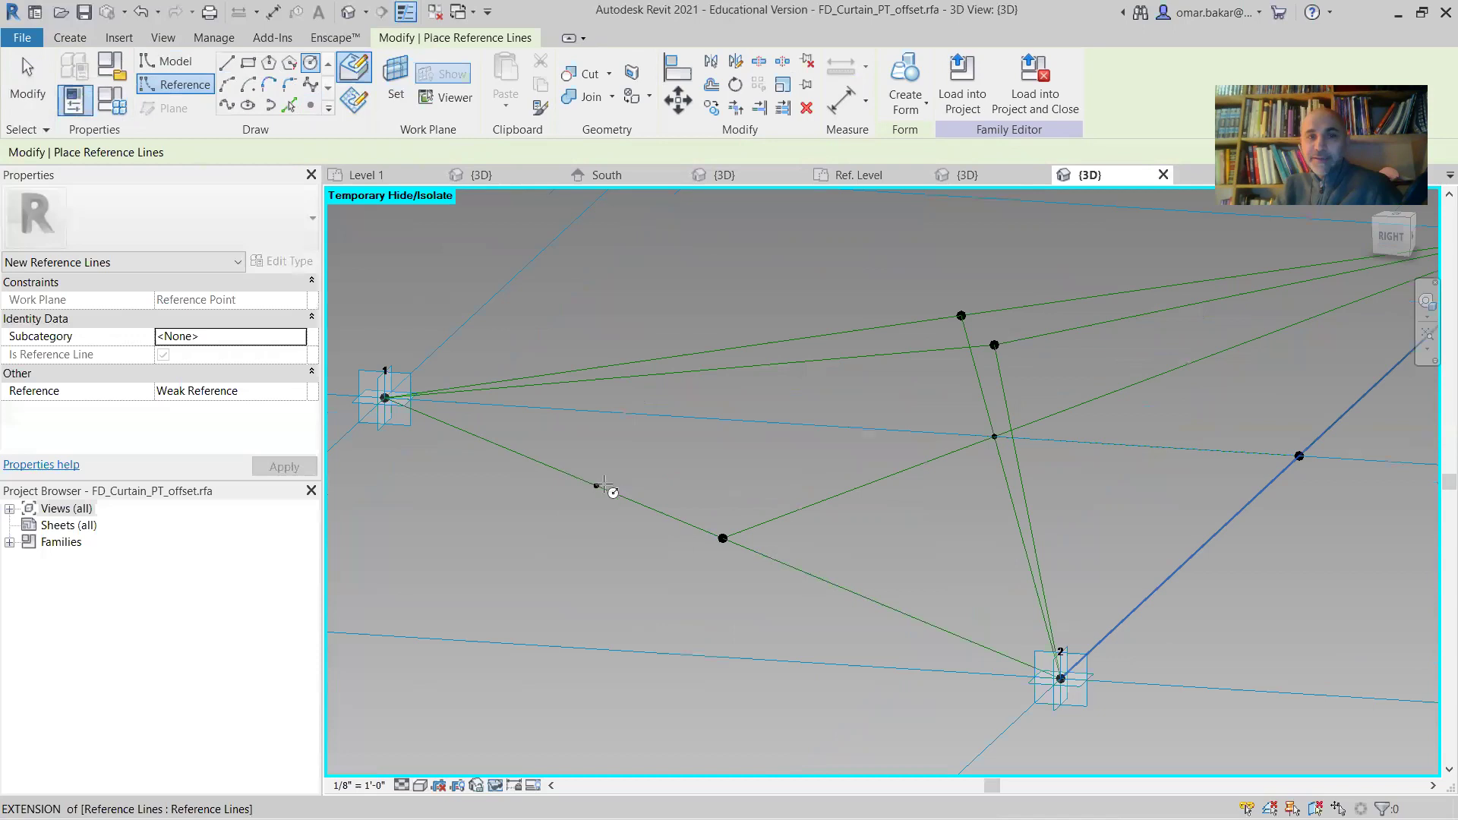
scroll(604, 490, "up", 2)
left_click(602, 486)
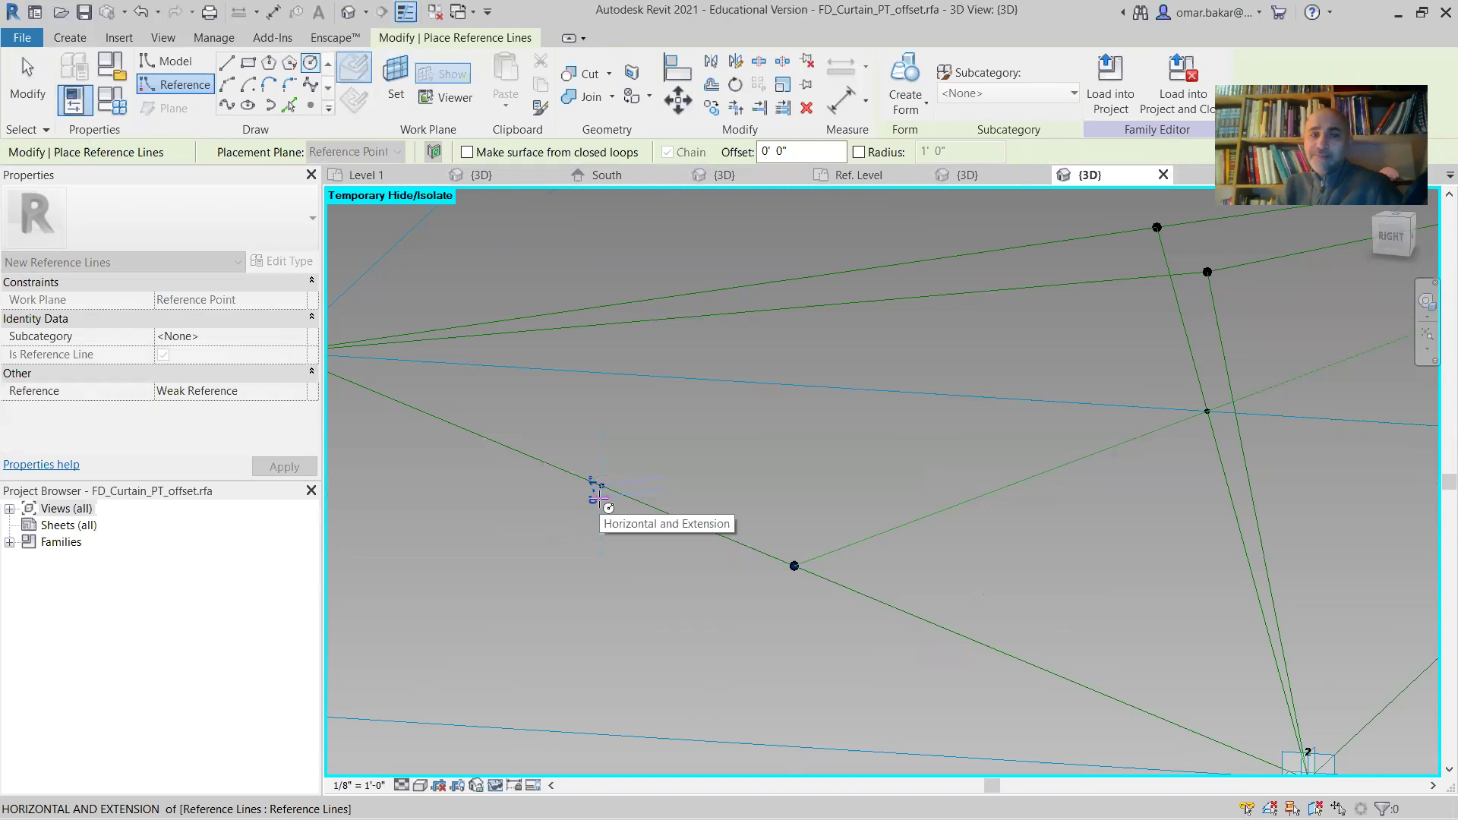
key("Escape")
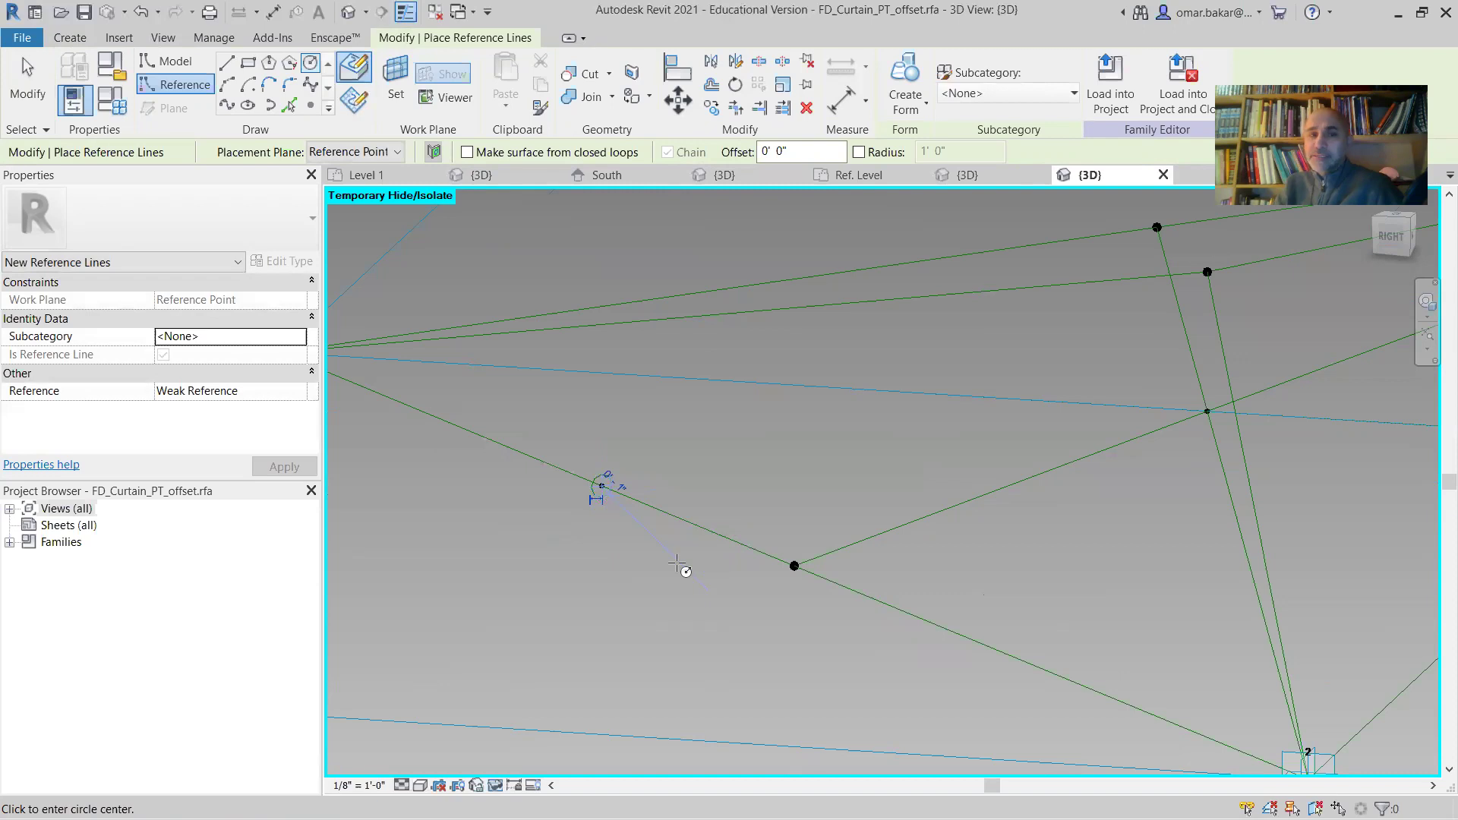
scroll(678, 566, "down", 3)
scroll(683, 568, "down", 1)
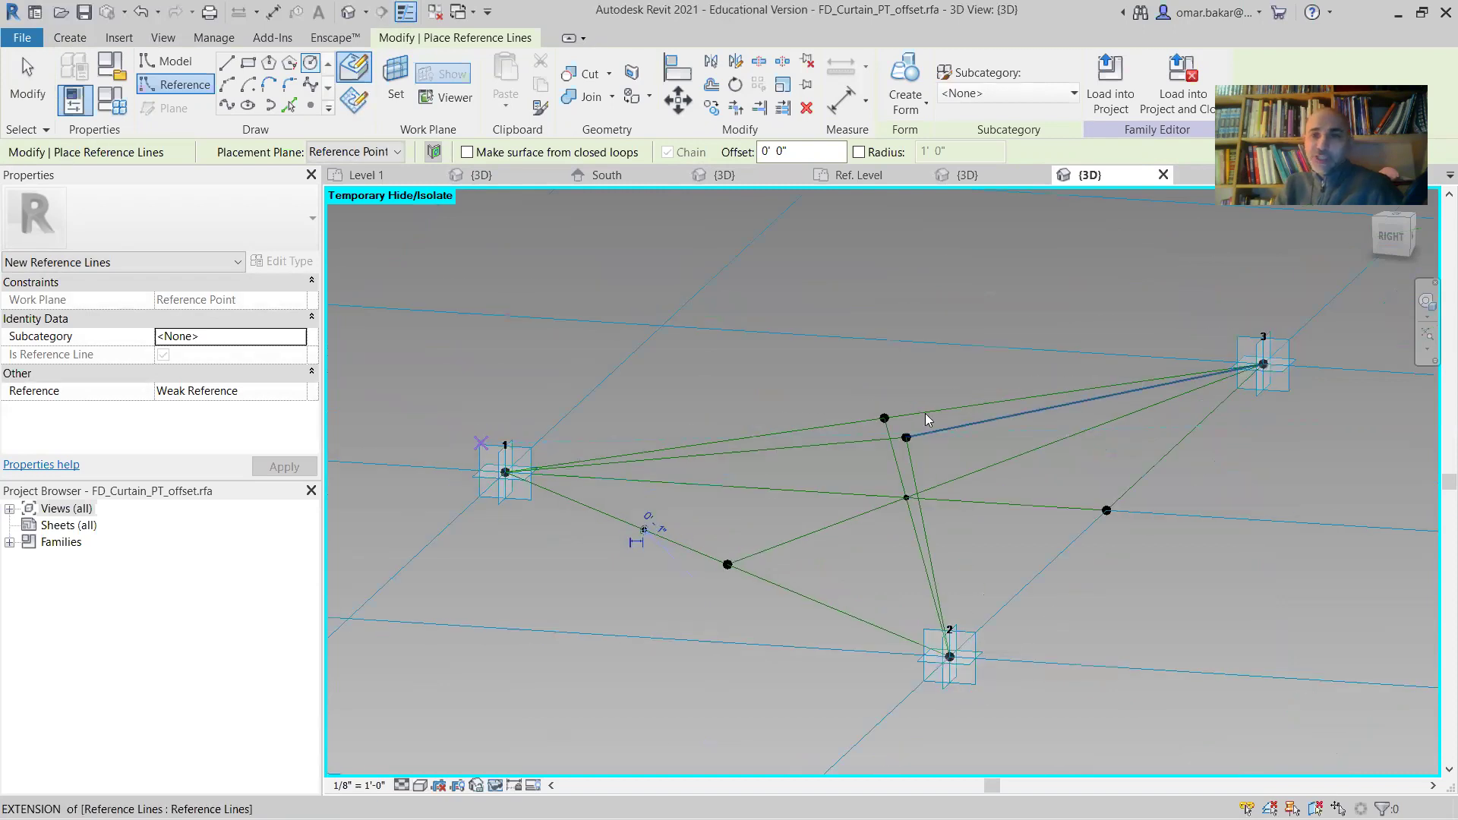
key("Escape")
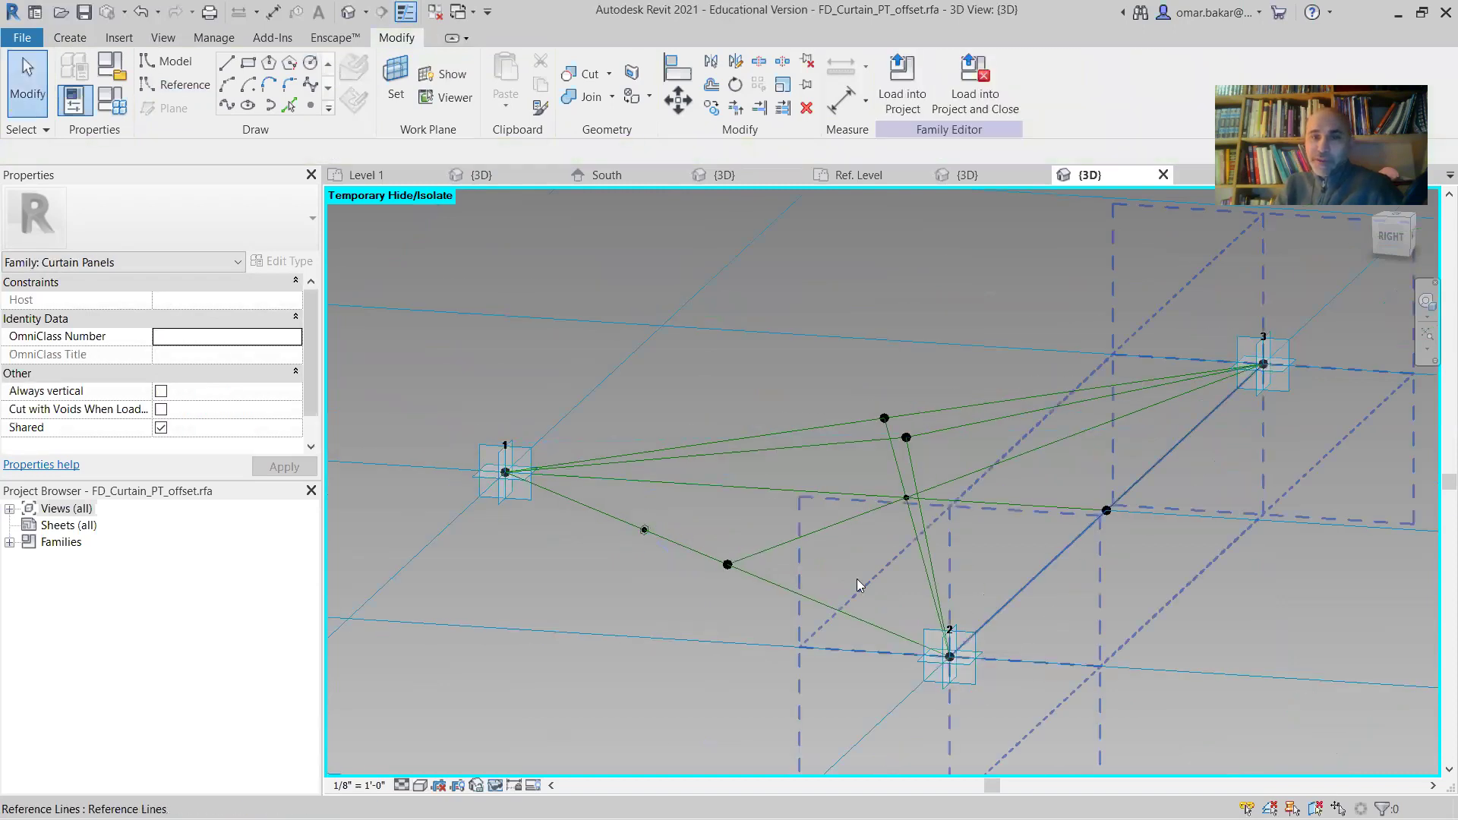
Select the reference circle and the three base reference lines joining adaptive points 1, 2 and 3, and create a swept frame form
scroll(662, 492, "up", 3)
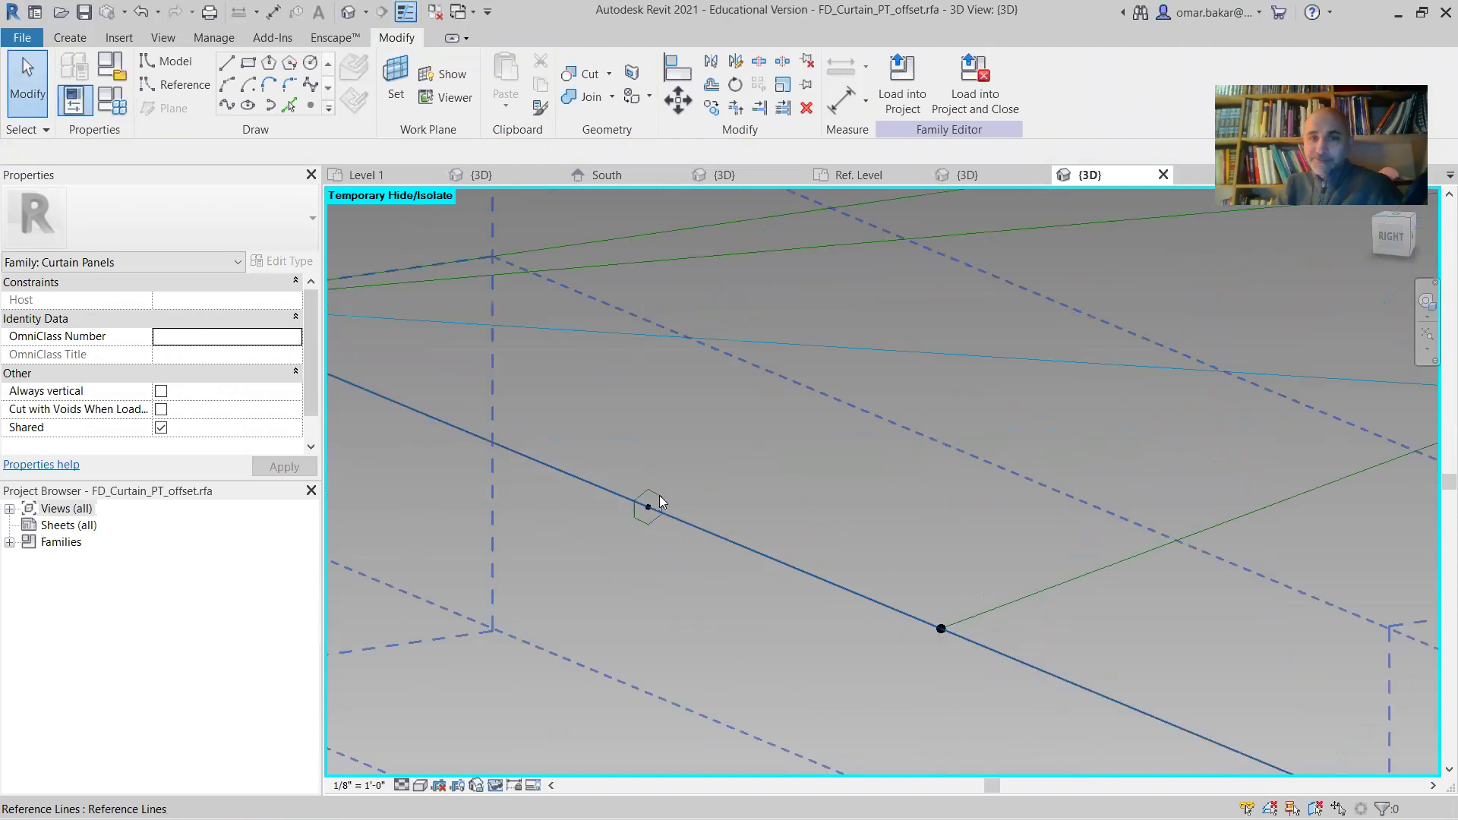
scroll(951, 524, "down", 2)
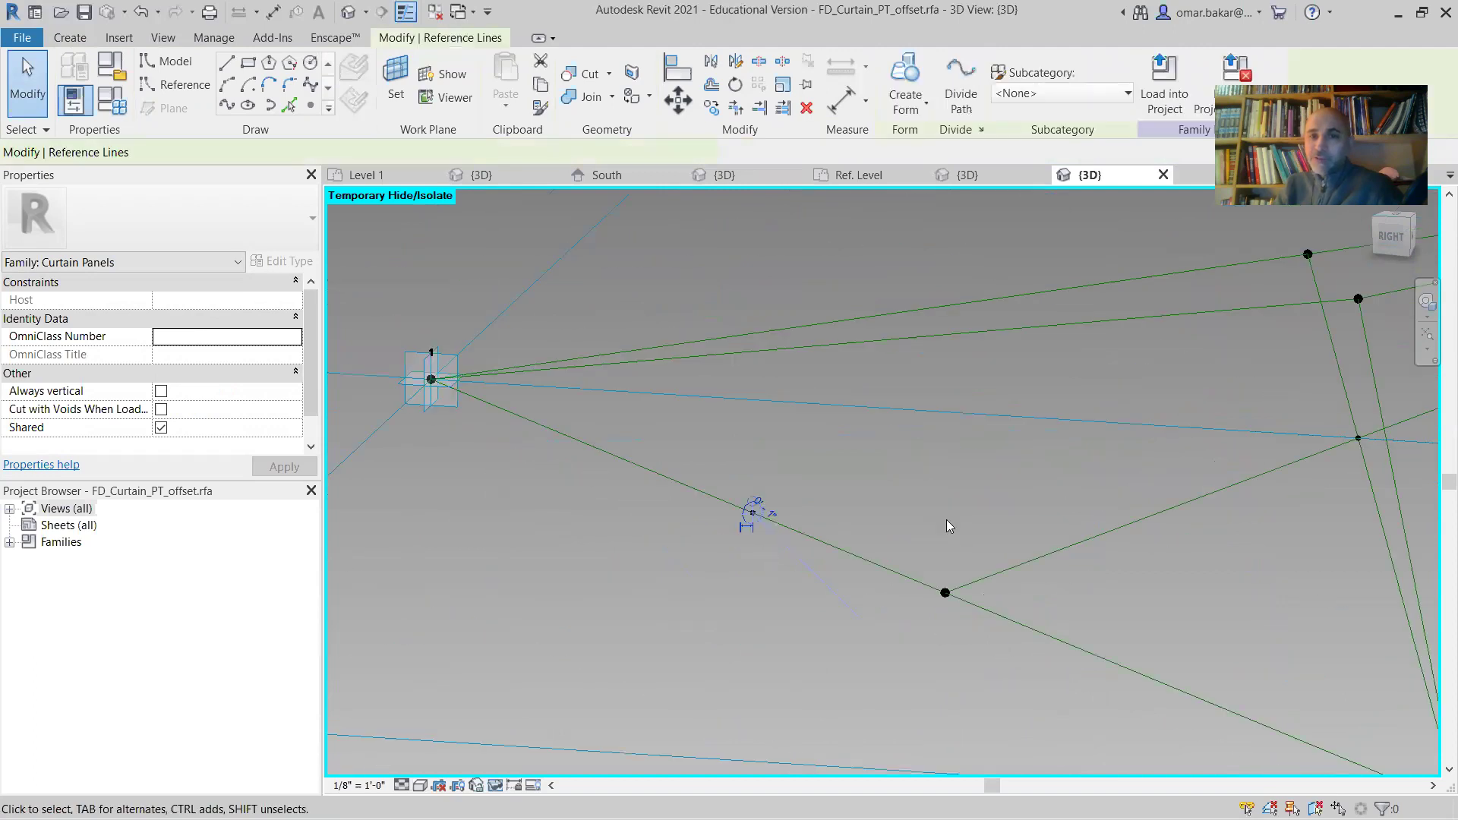
scroll(948, 522, "down", 3)
left_click(930, 536, "ctrl")
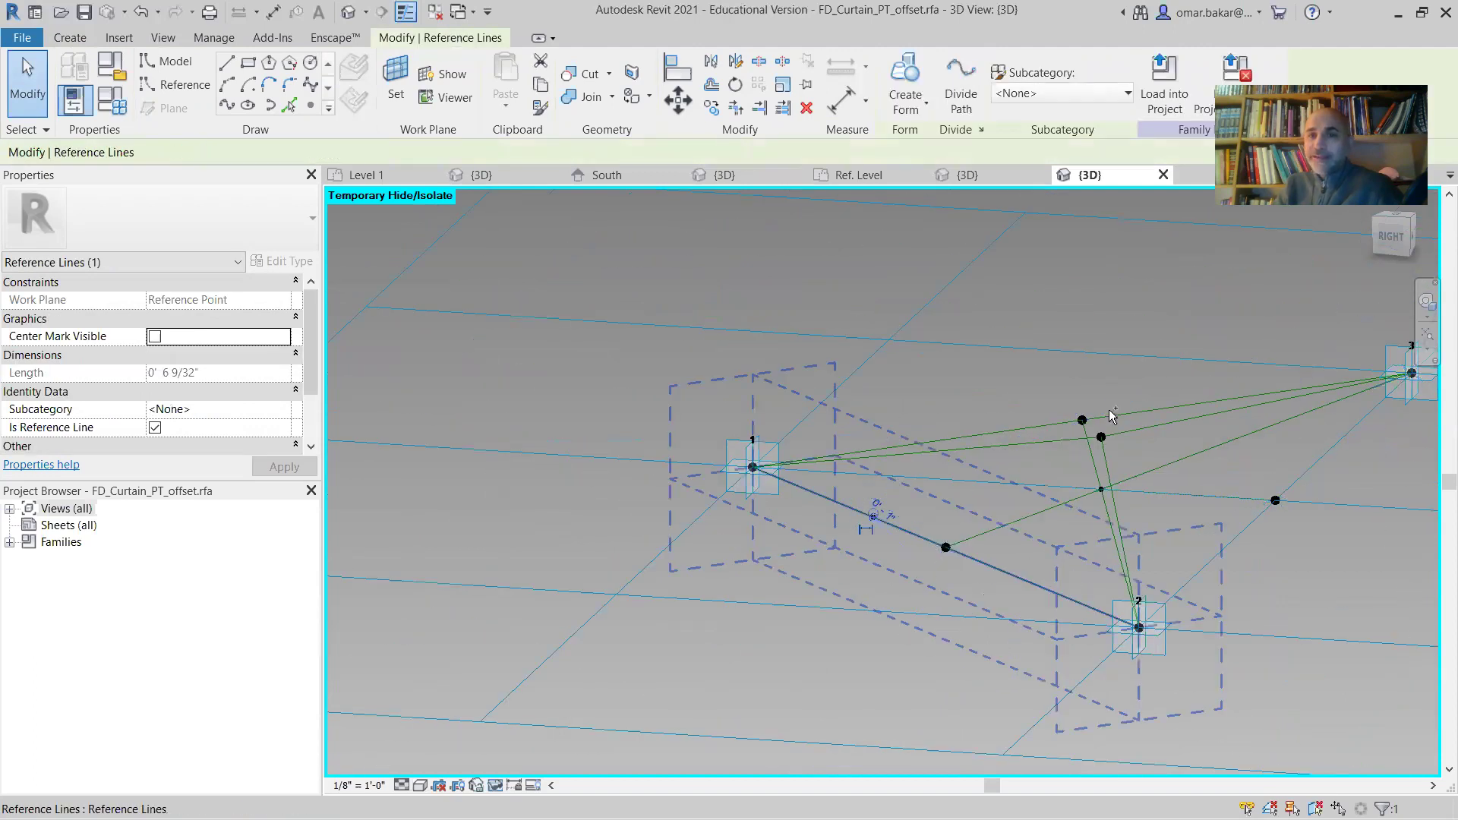
left_click(1143, 419, "ctrl")
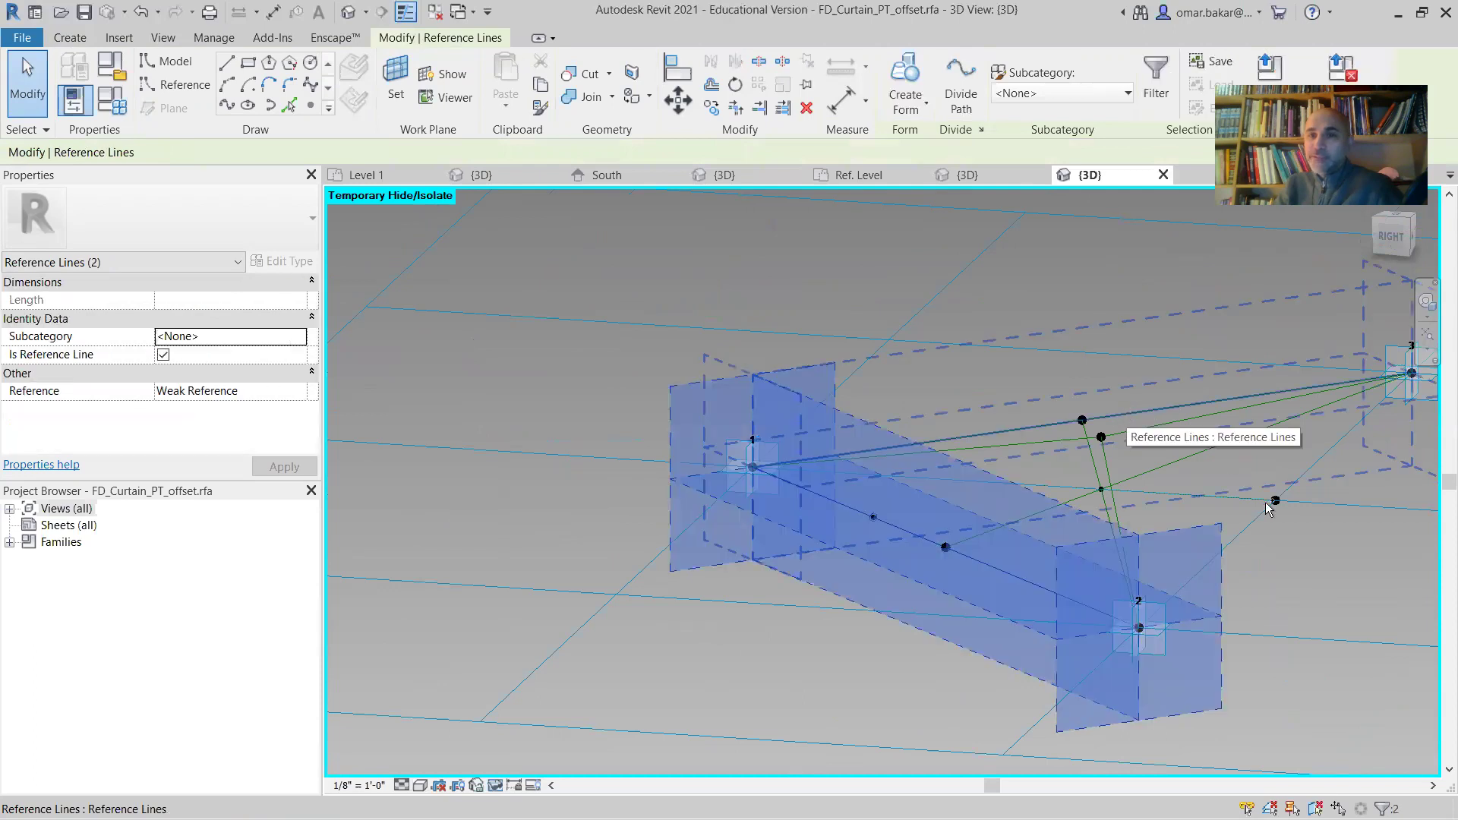
left_click(1254, 526, "ctrl")
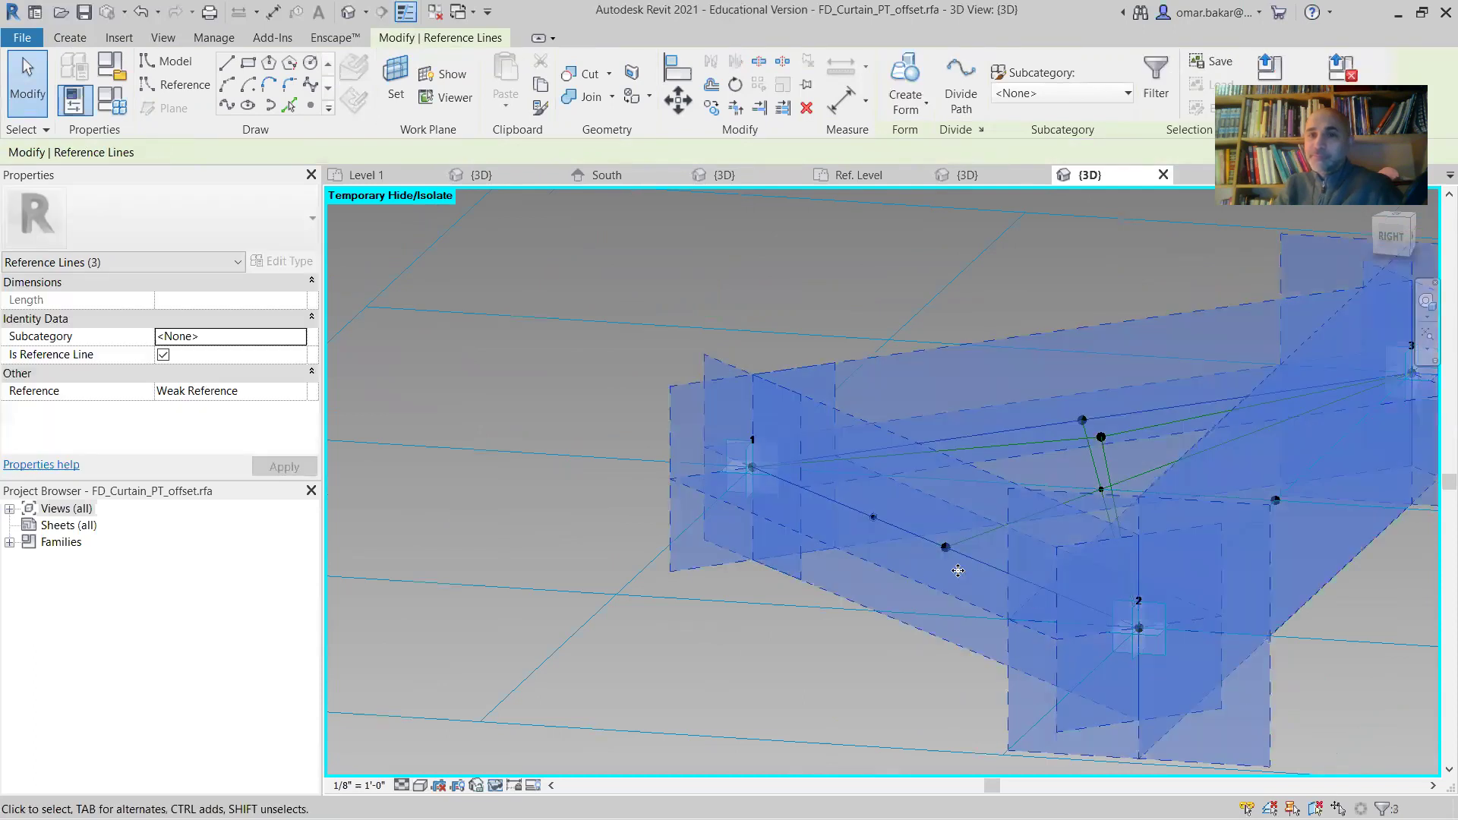
left_click(990, 598, "ctrl")
scroll(990, 598, "down", 2)
middle_click_drag(1086, 596, 1002, 703, "shift")
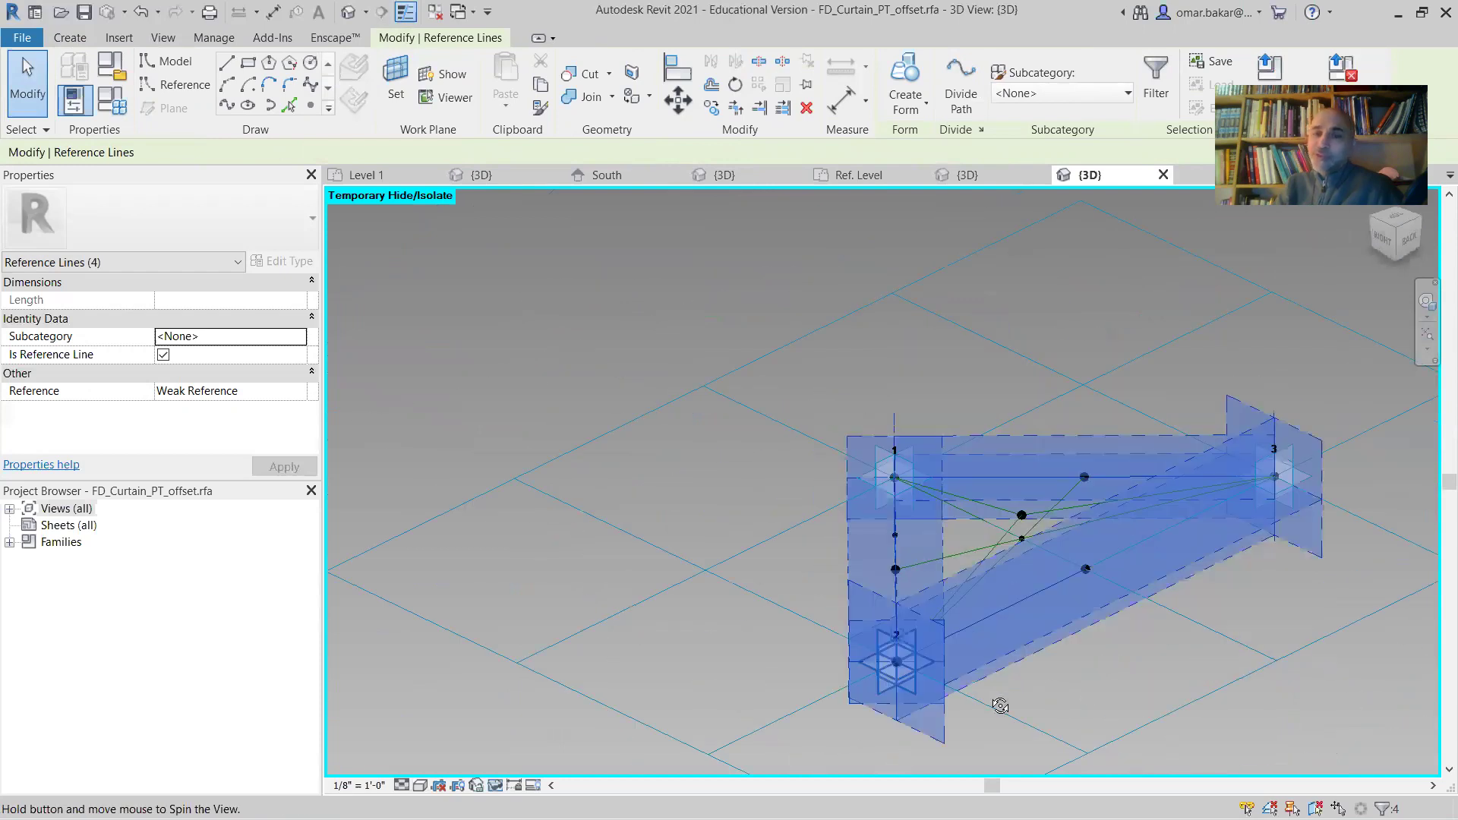
middle_click_drag(976, 636, 995, 632, "shift")
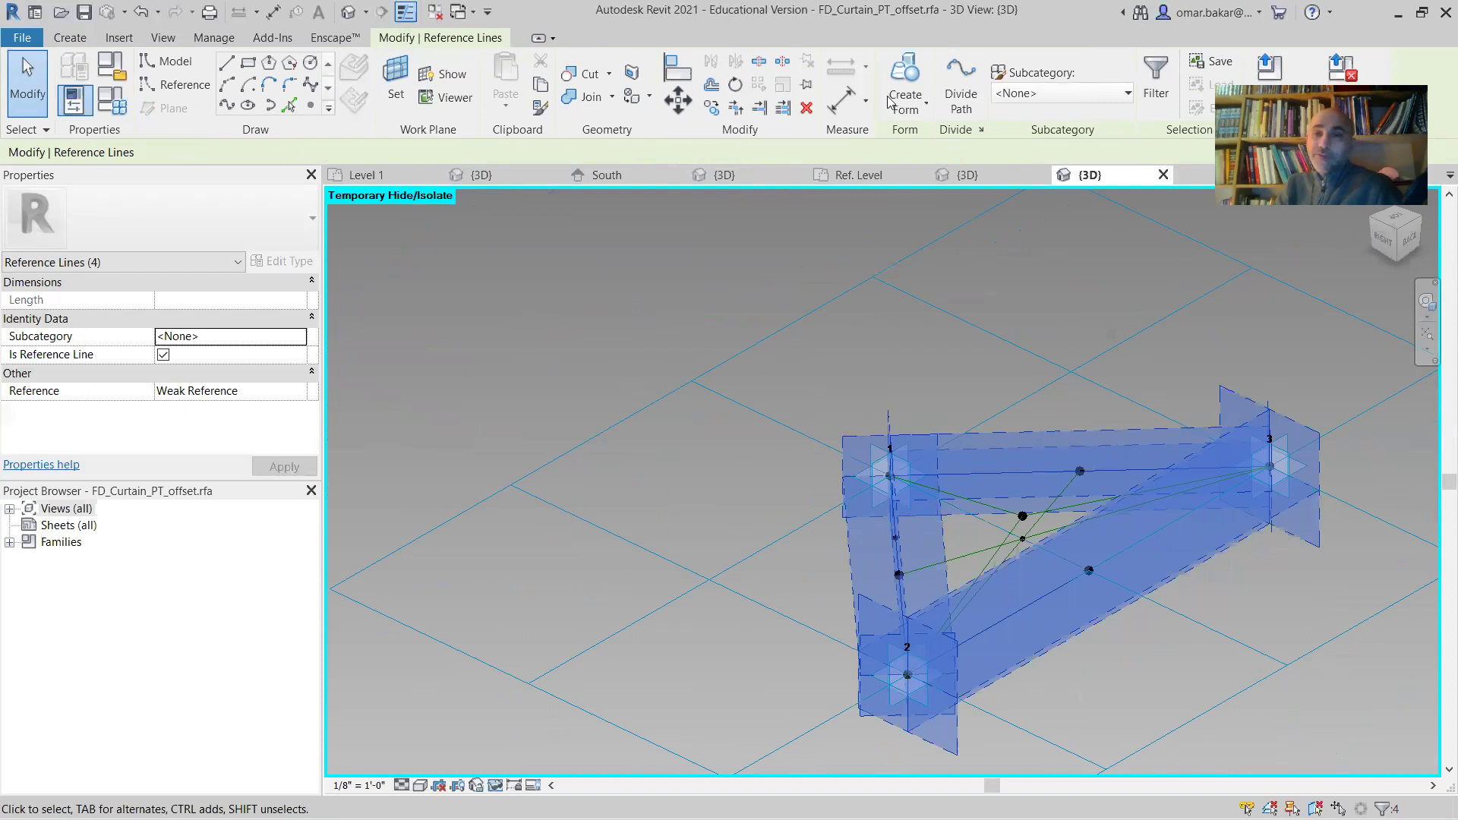
key("Escape")
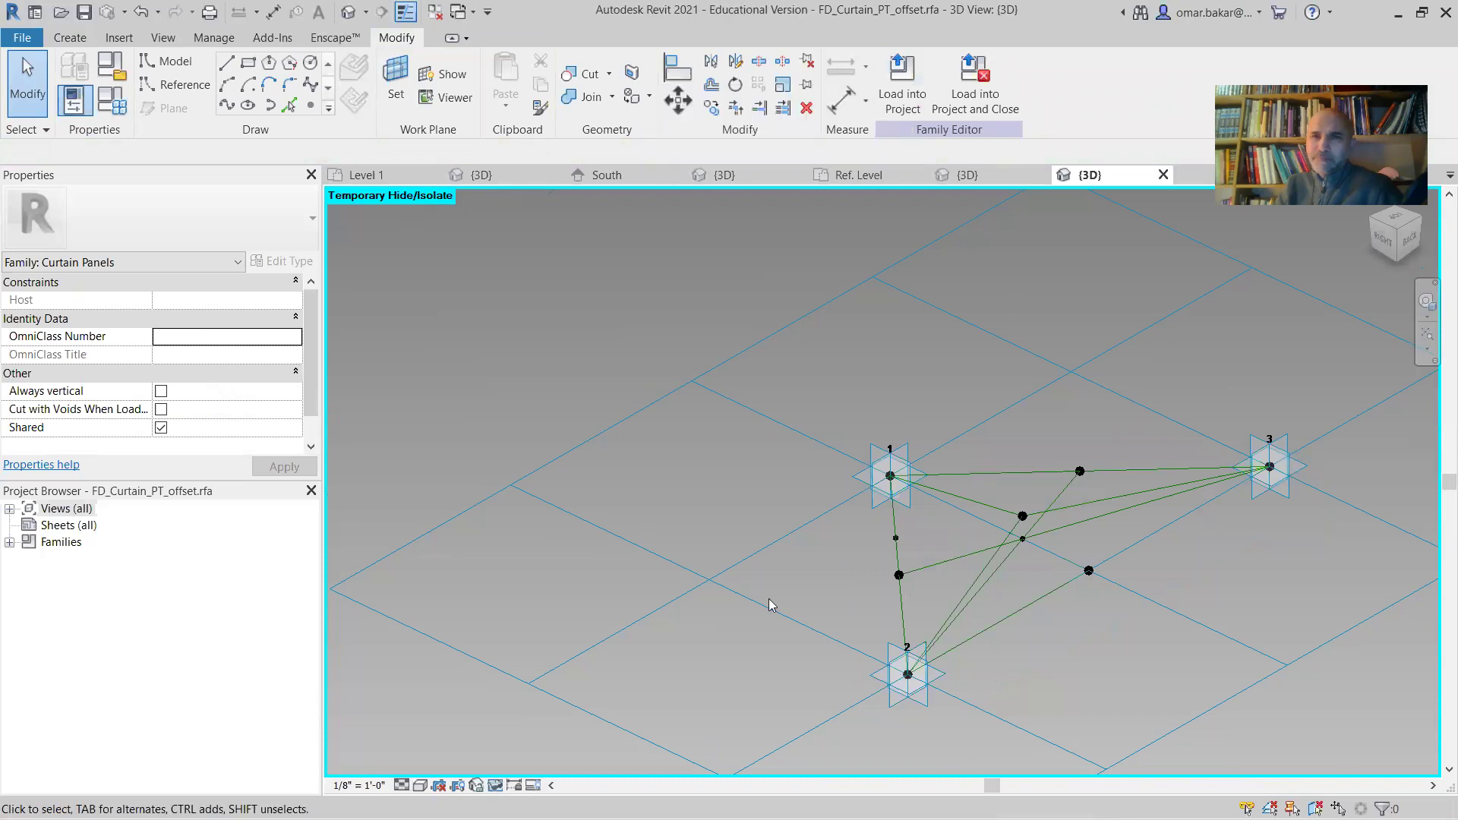
Reset the temporary hide/isolate and inspect the frame form together with the pyramid faces
middle_click_drag(866, 618, 723, 505, "shift")
scroll(723, 506, "up", 2)
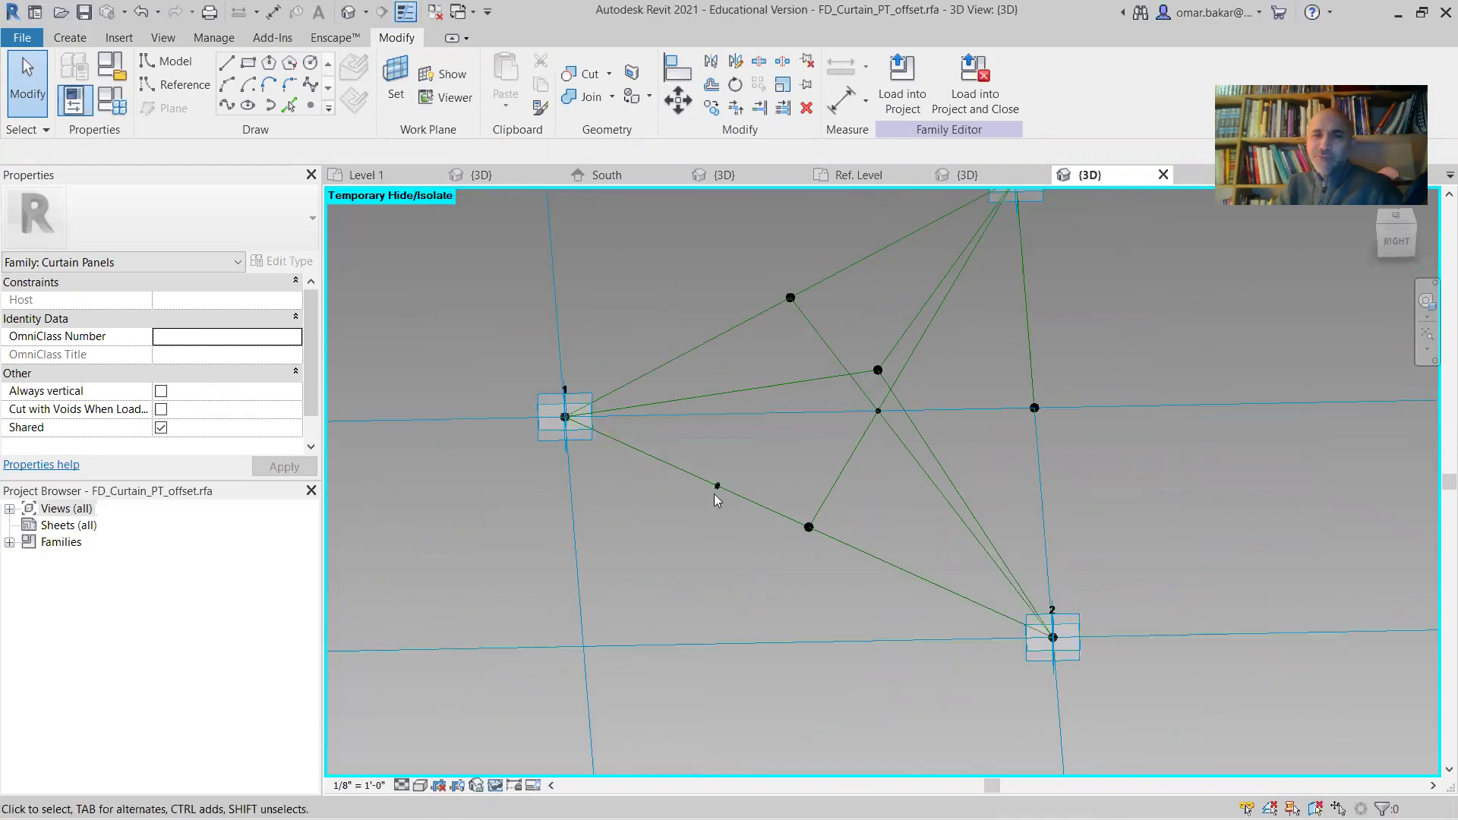
scroll(711, 503, "up", 5)
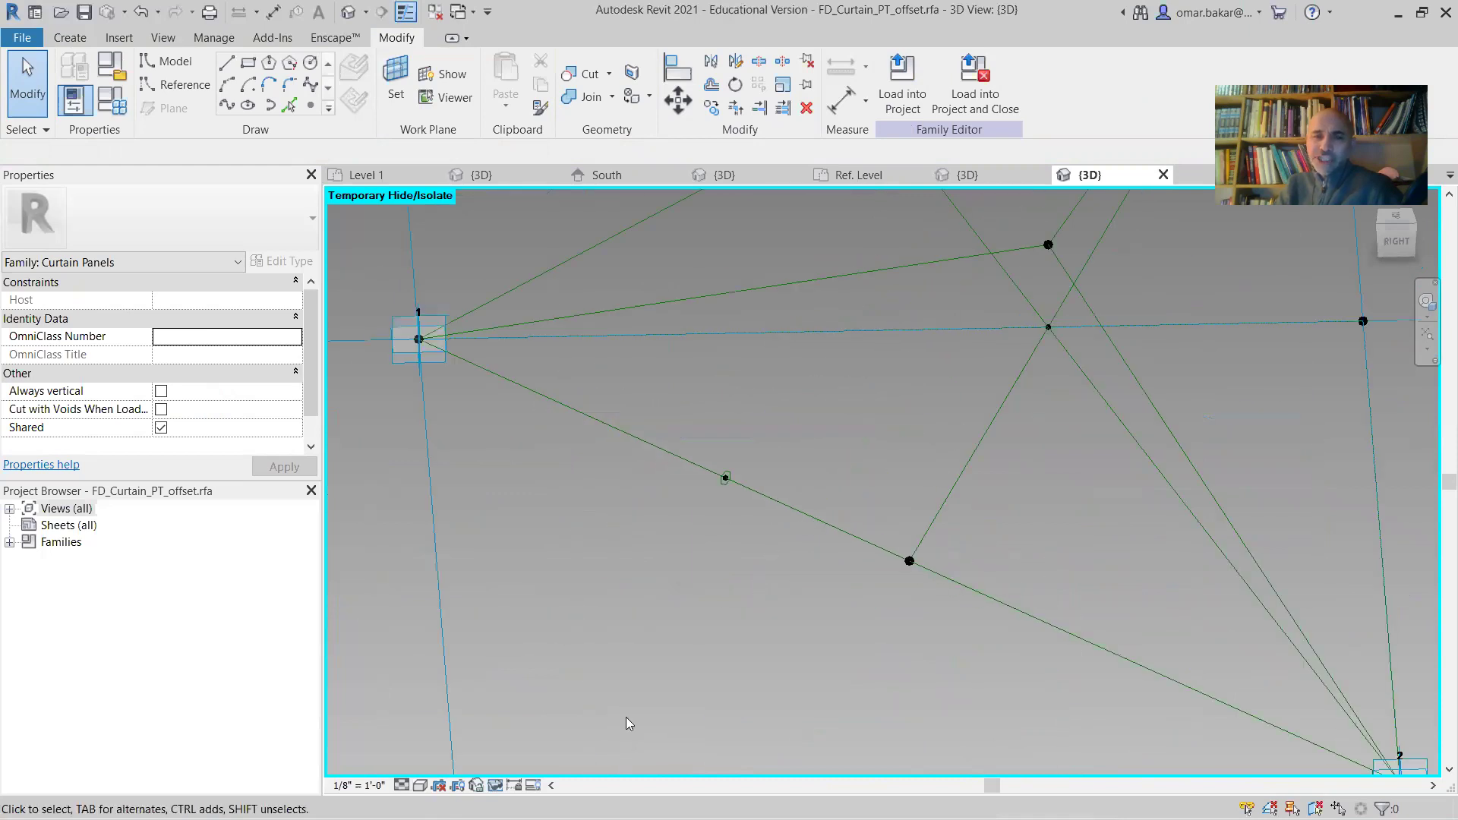
left_click(495, 785)
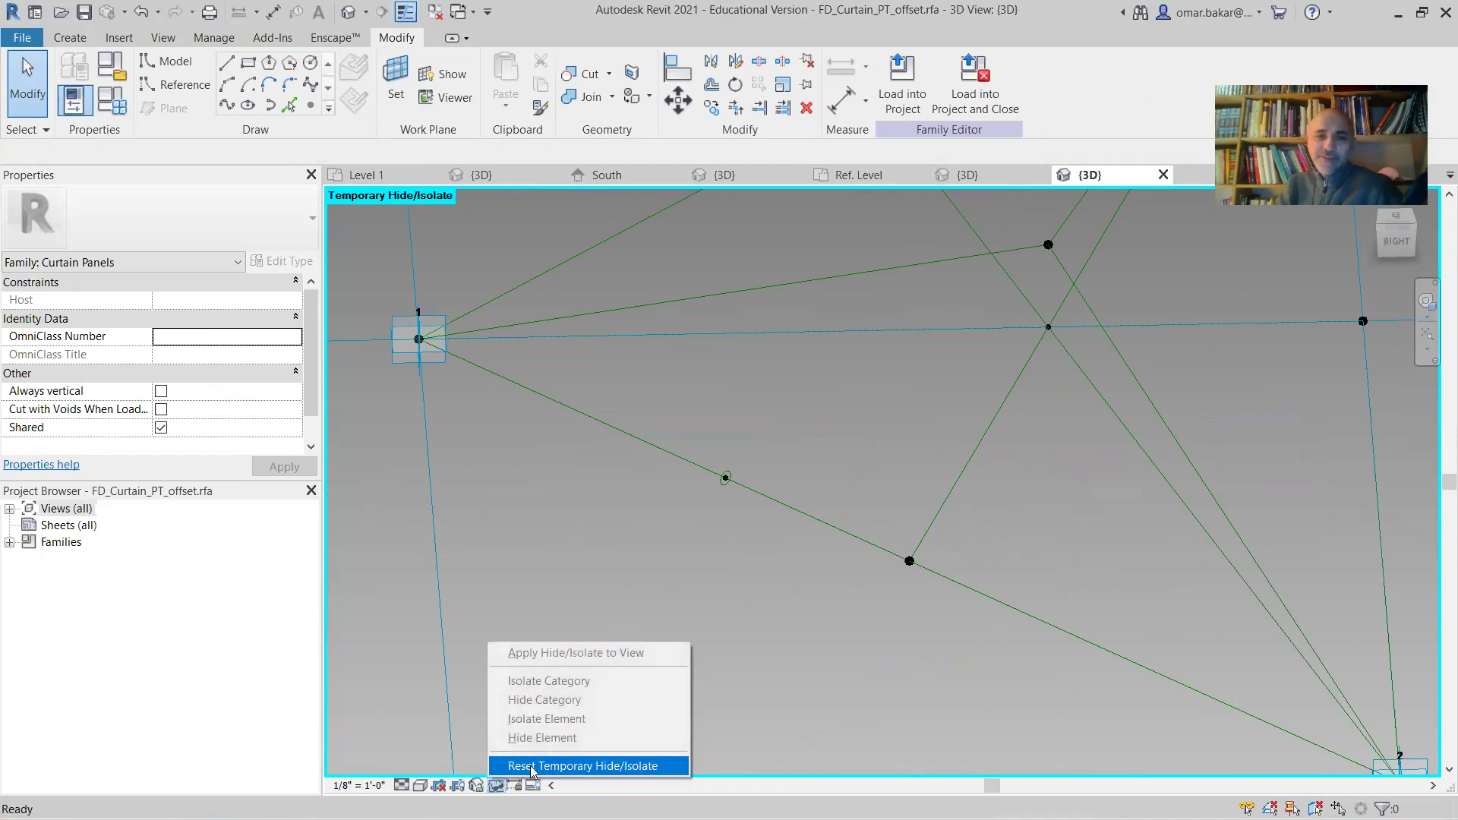
left_click(534, 766)
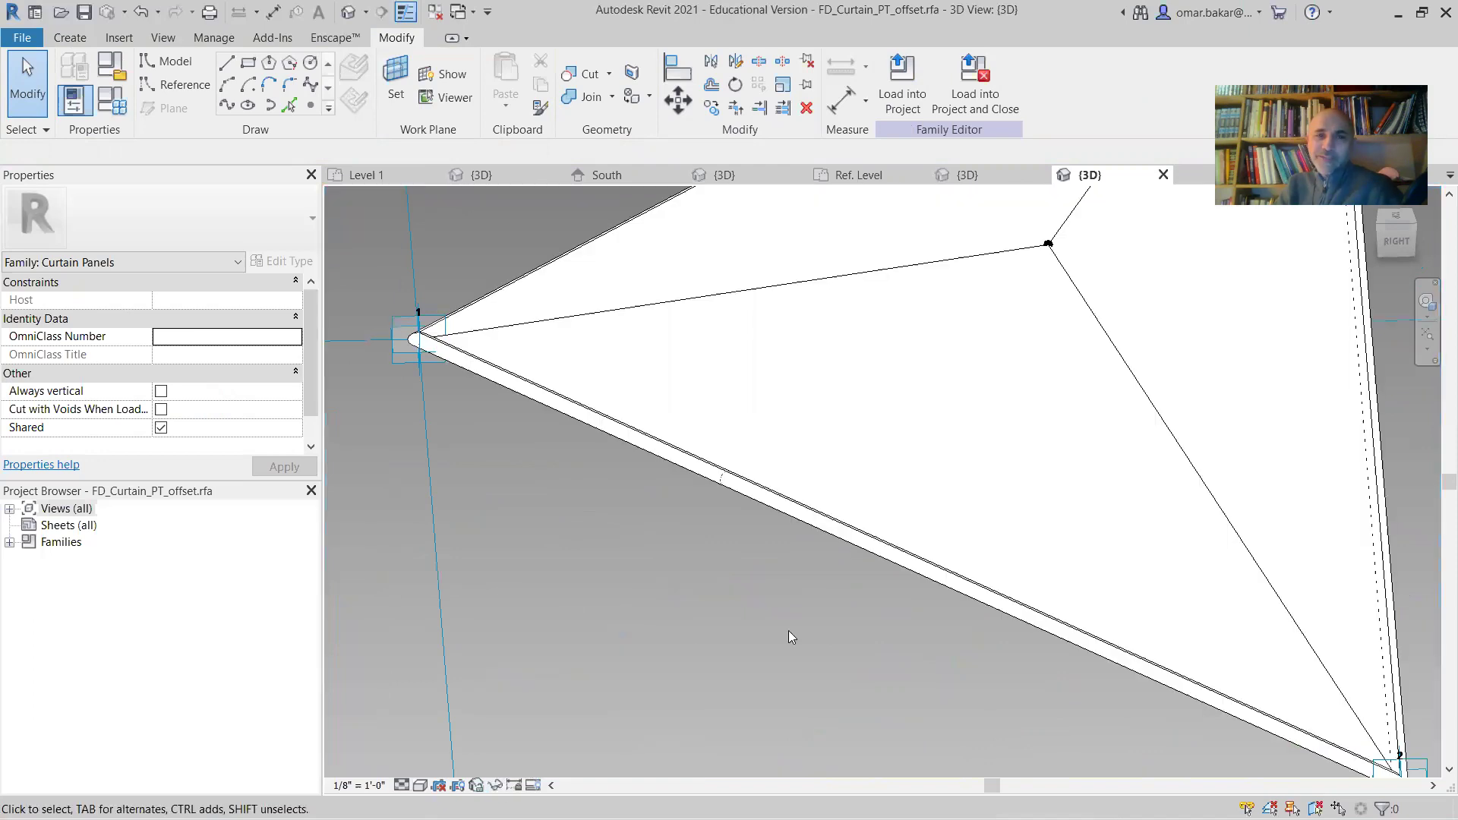
middle_click_drag(916, 579, 909, 574, "shift")
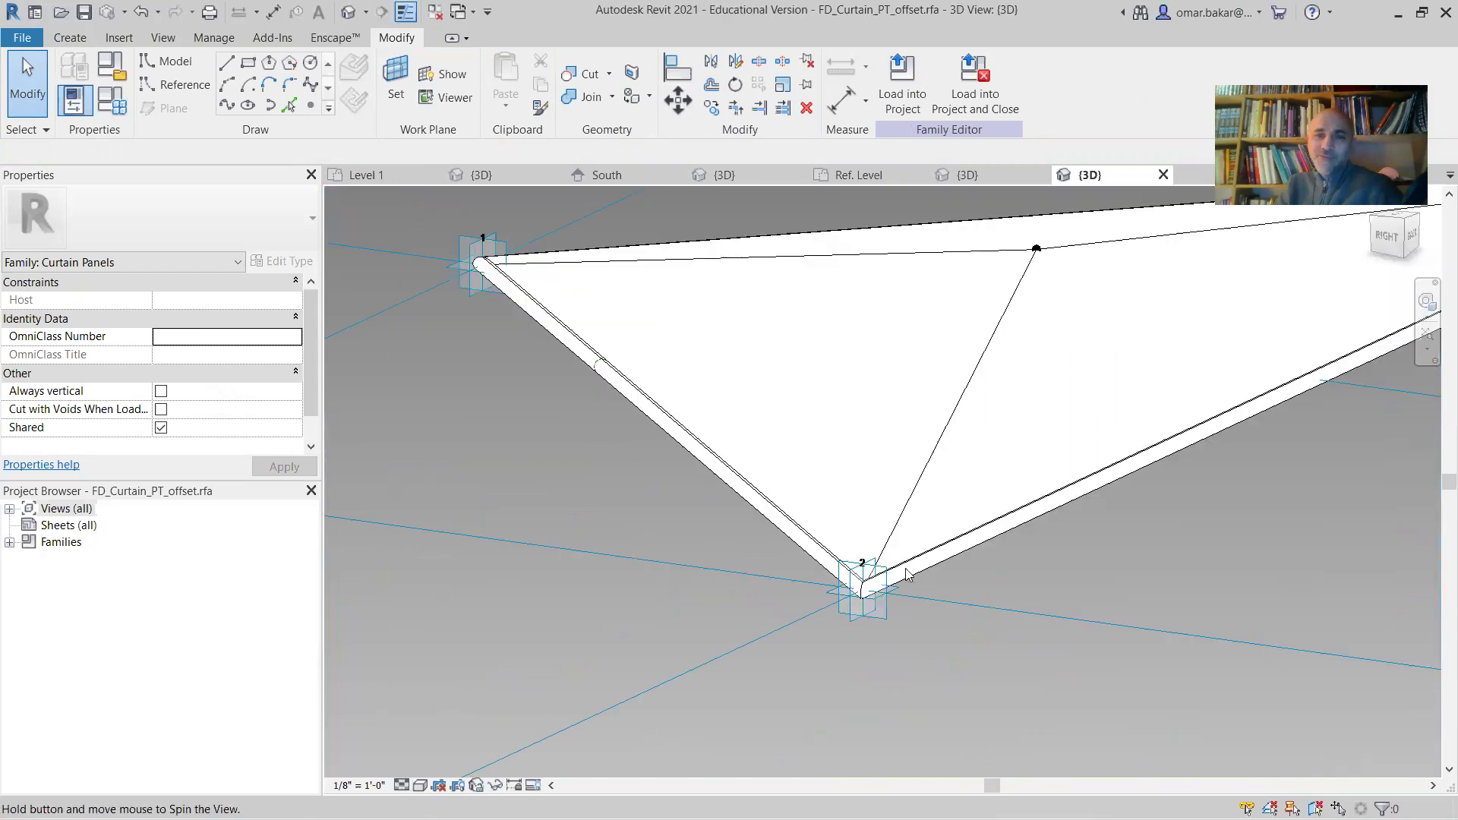
middle_click_drag(615, 416, 536, 317, "shift")
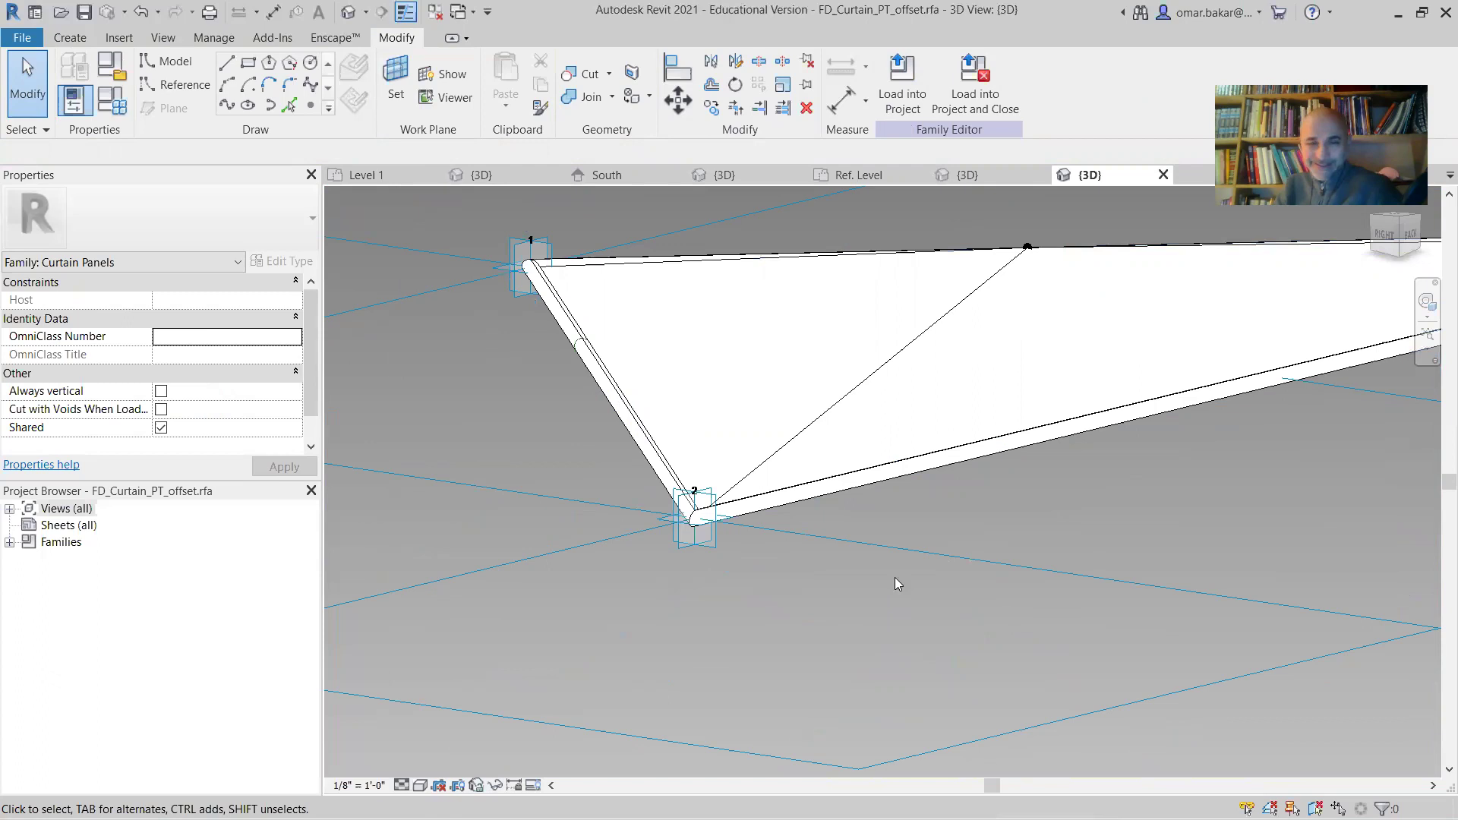
middle_click_drag(984, 611, 992, 394, "shift")
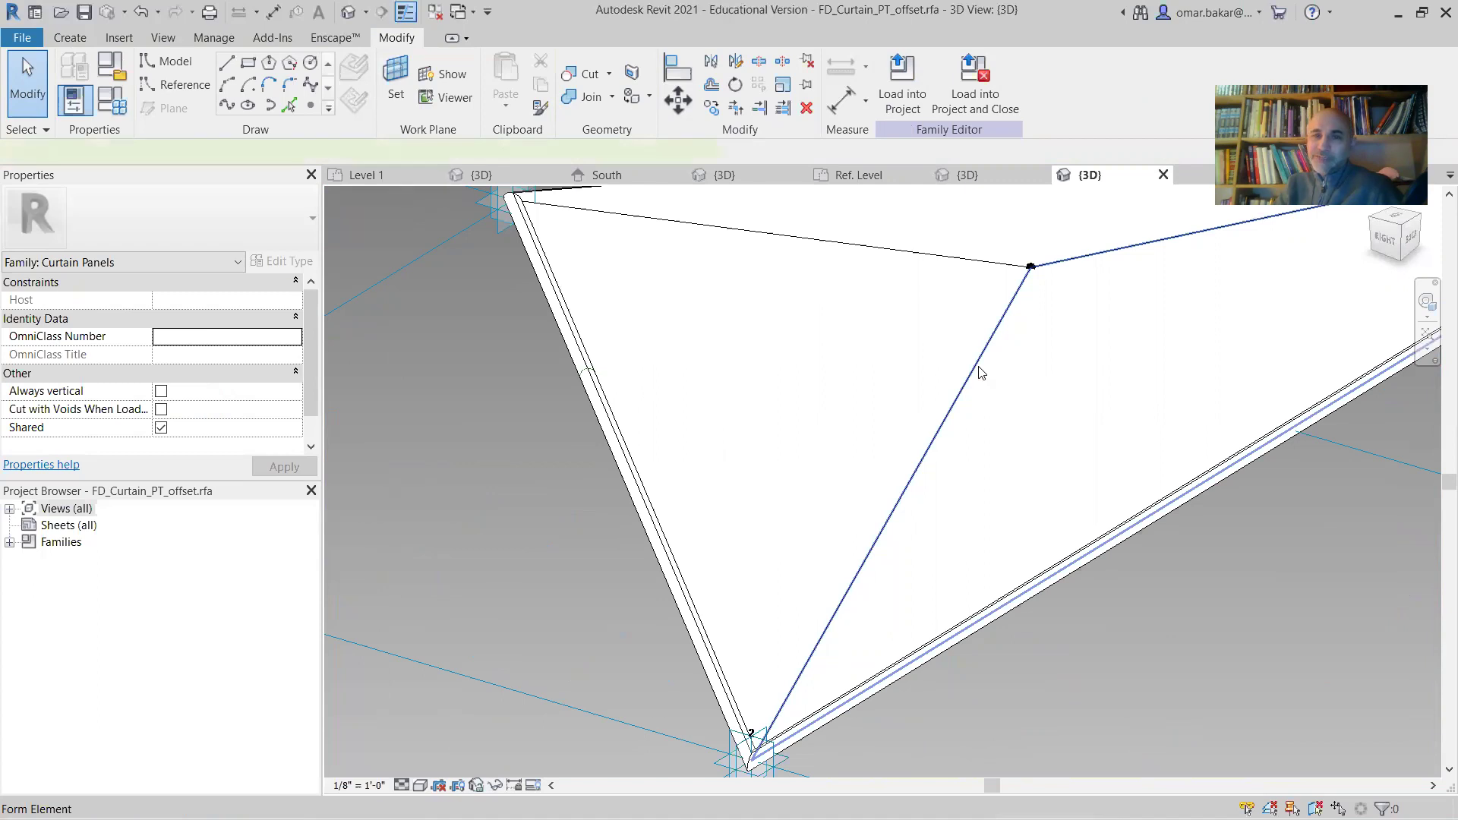
Temporarily hide the three clear acrylic pyramid faces, keeping the circular-profile frame and the reference lines displayed
left_click(971, 361)
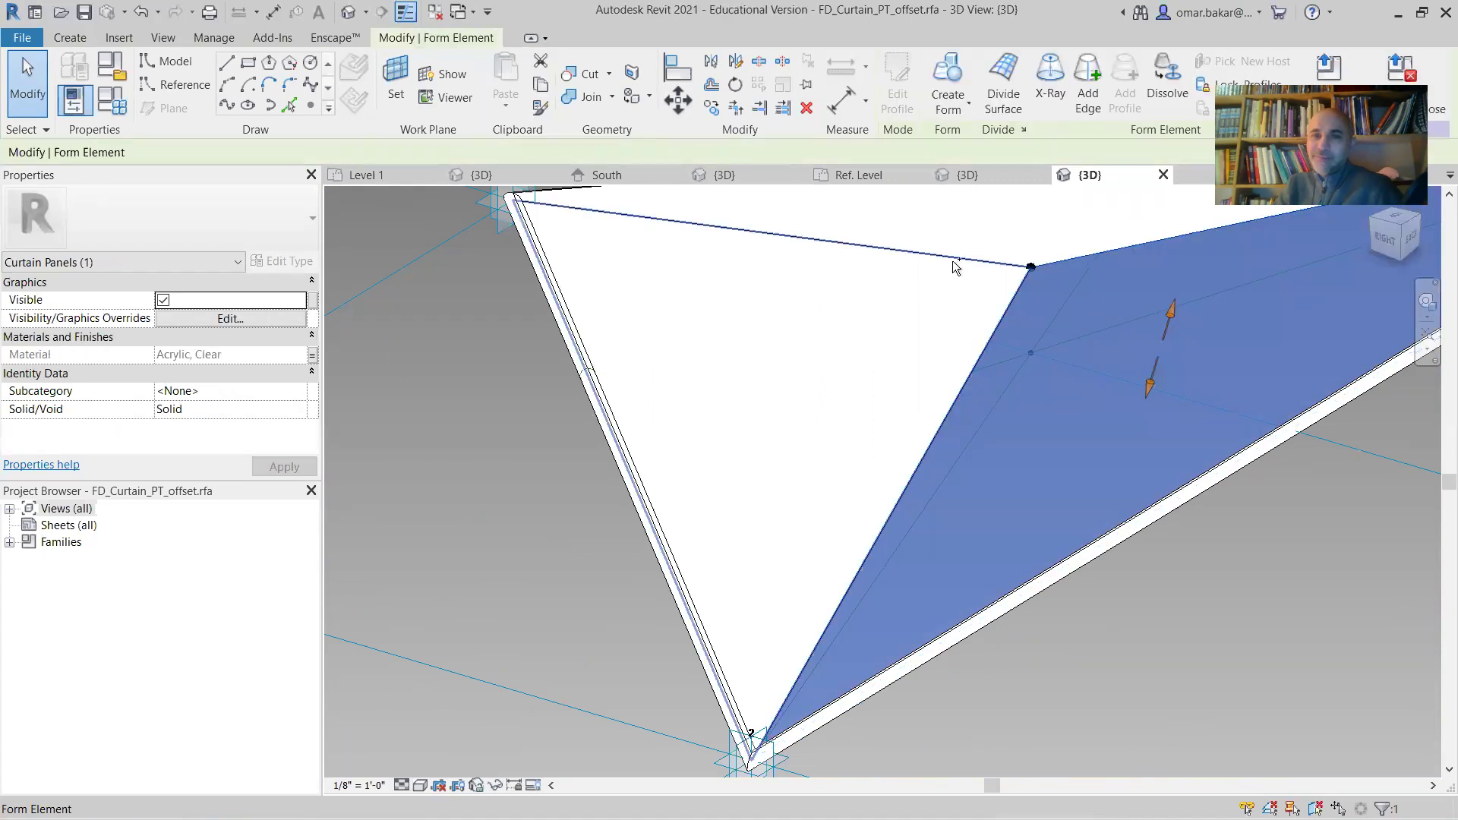
left_click(979, 414)
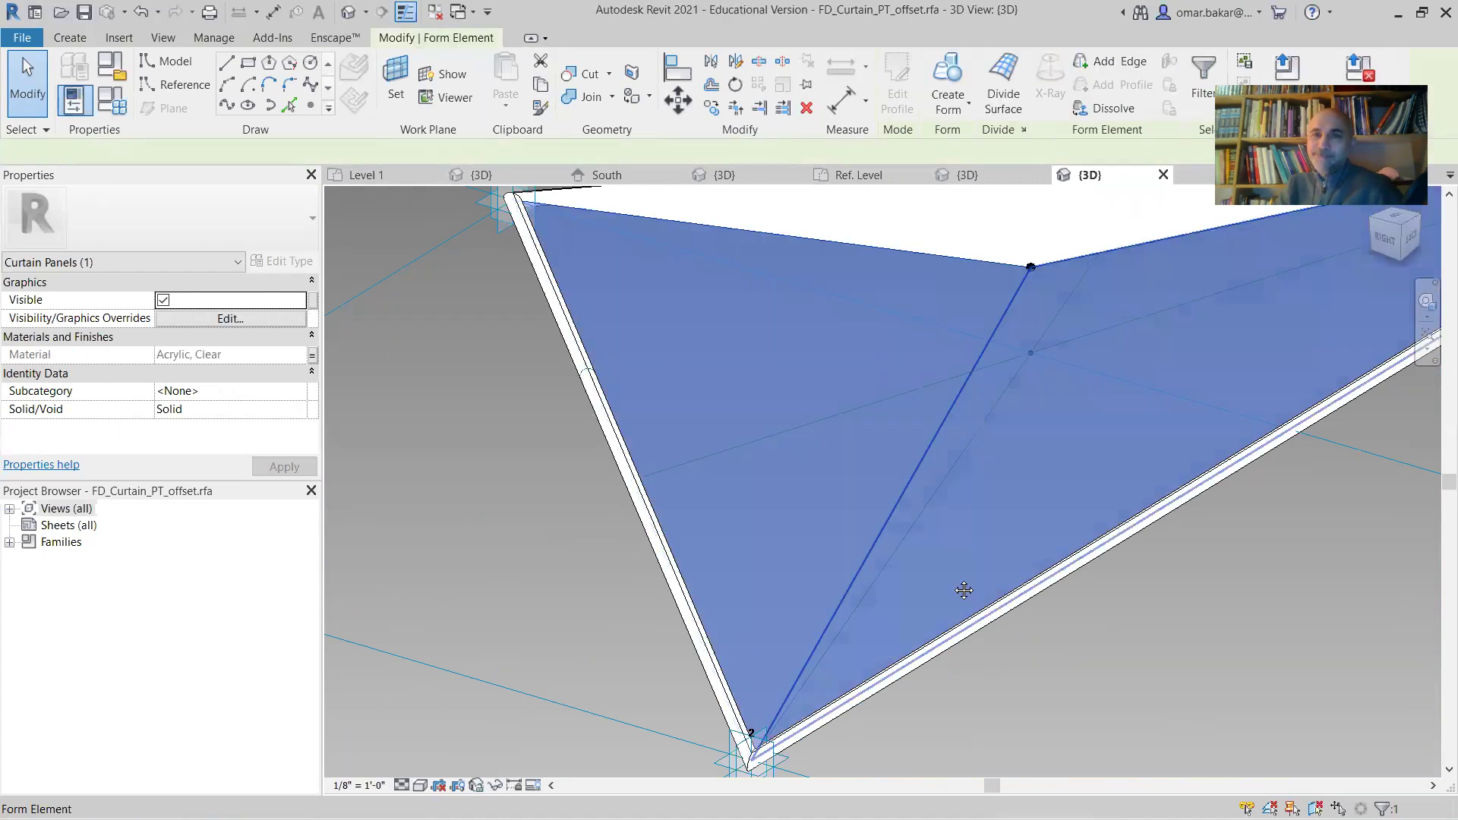
middle_click_drag(1014, 403, 1002, 332)
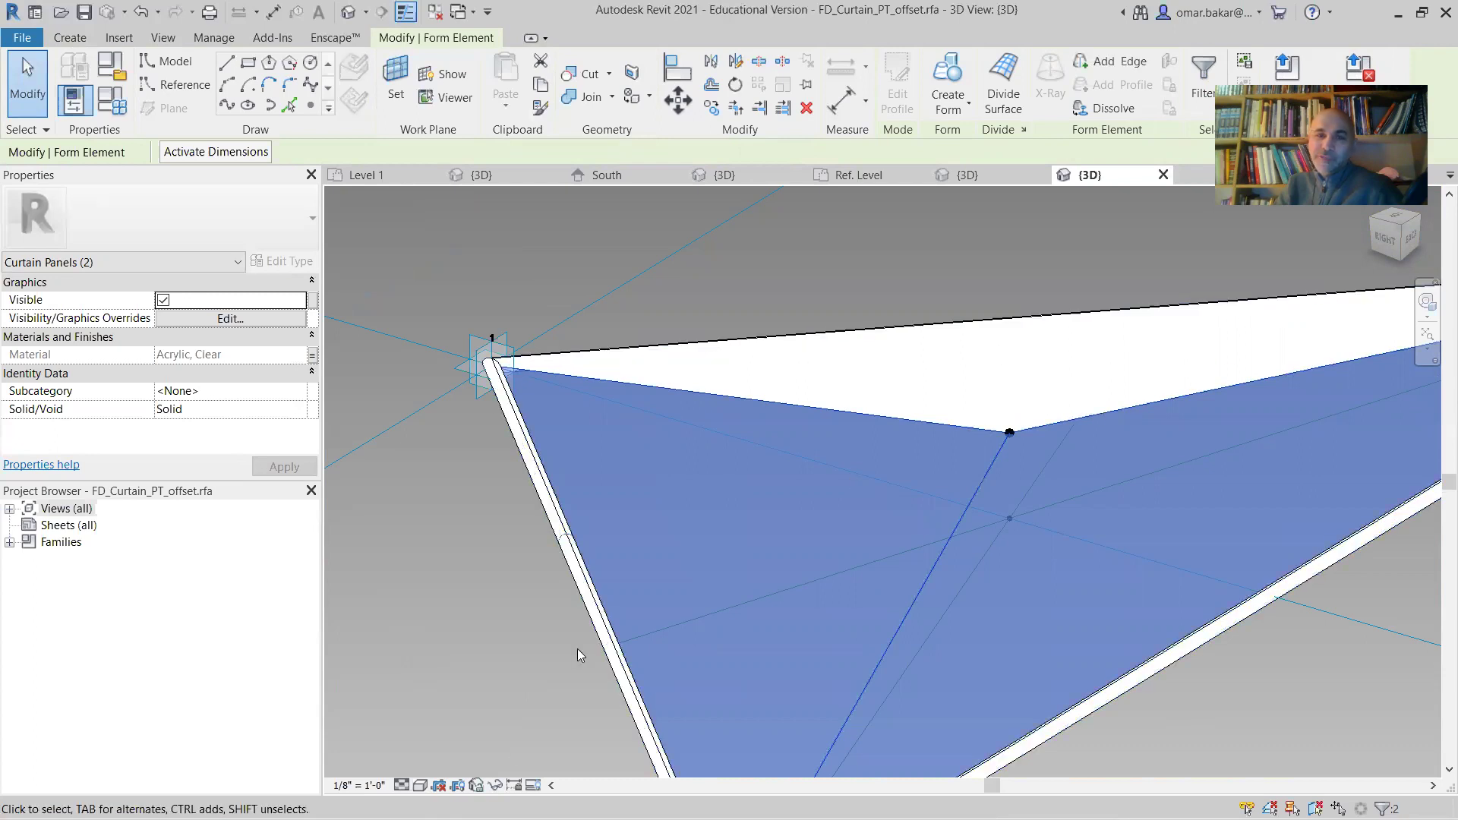
left_click(495, 786)
left_click(551, 739)
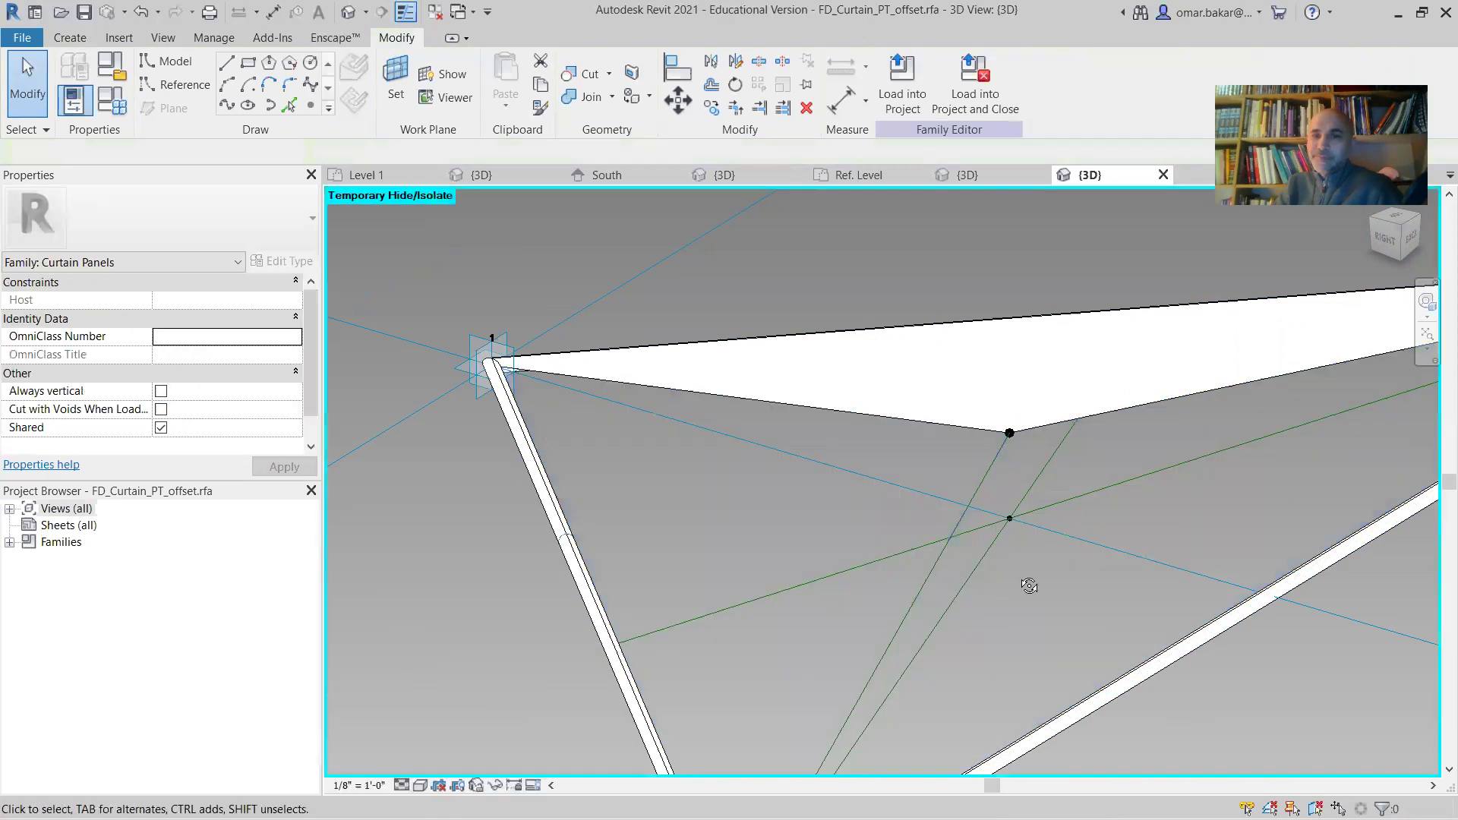
middle_click_drag(1165, 560, 948, 372, "shift")
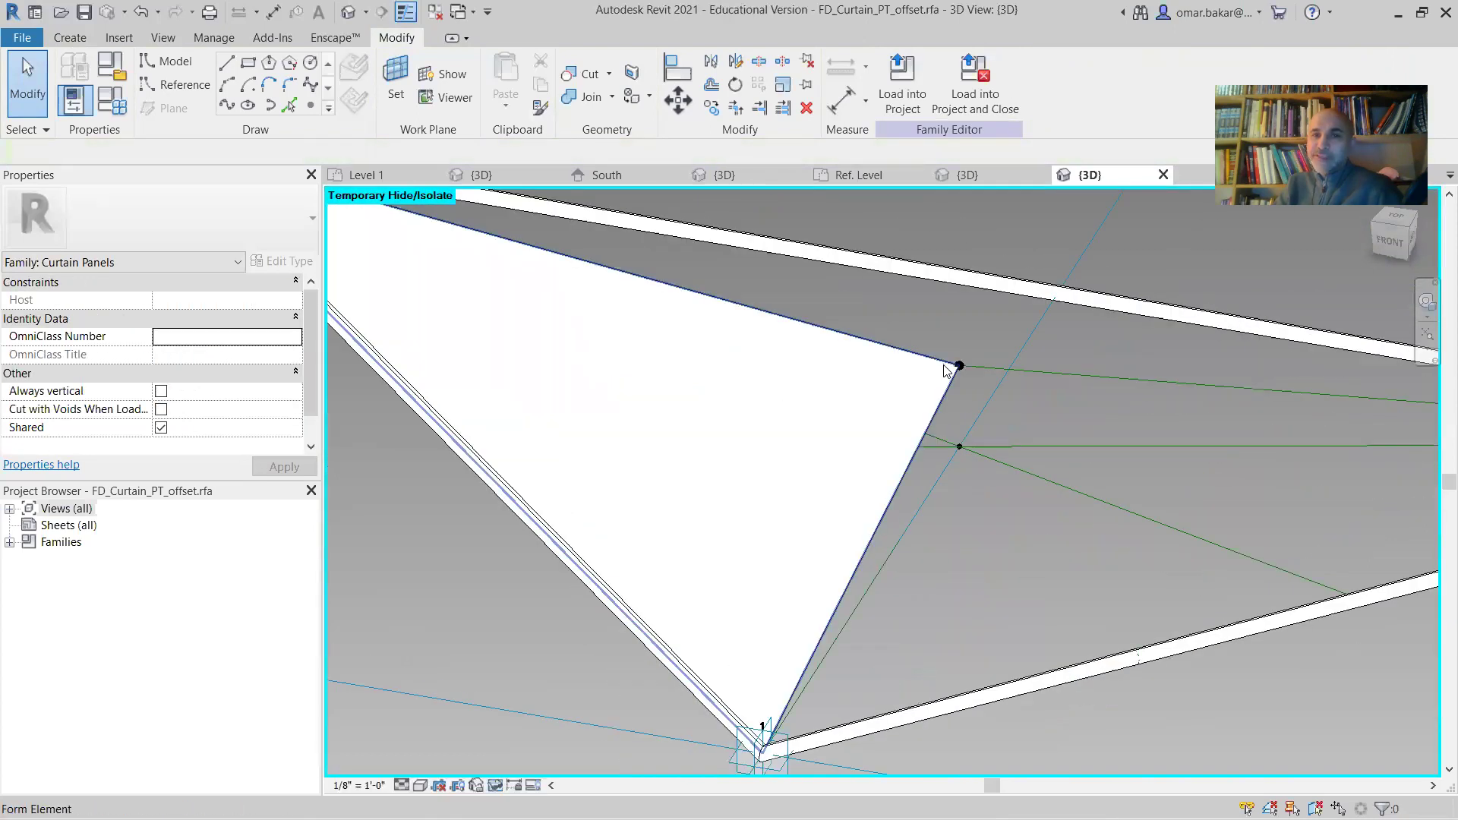
left_click(632, 770)
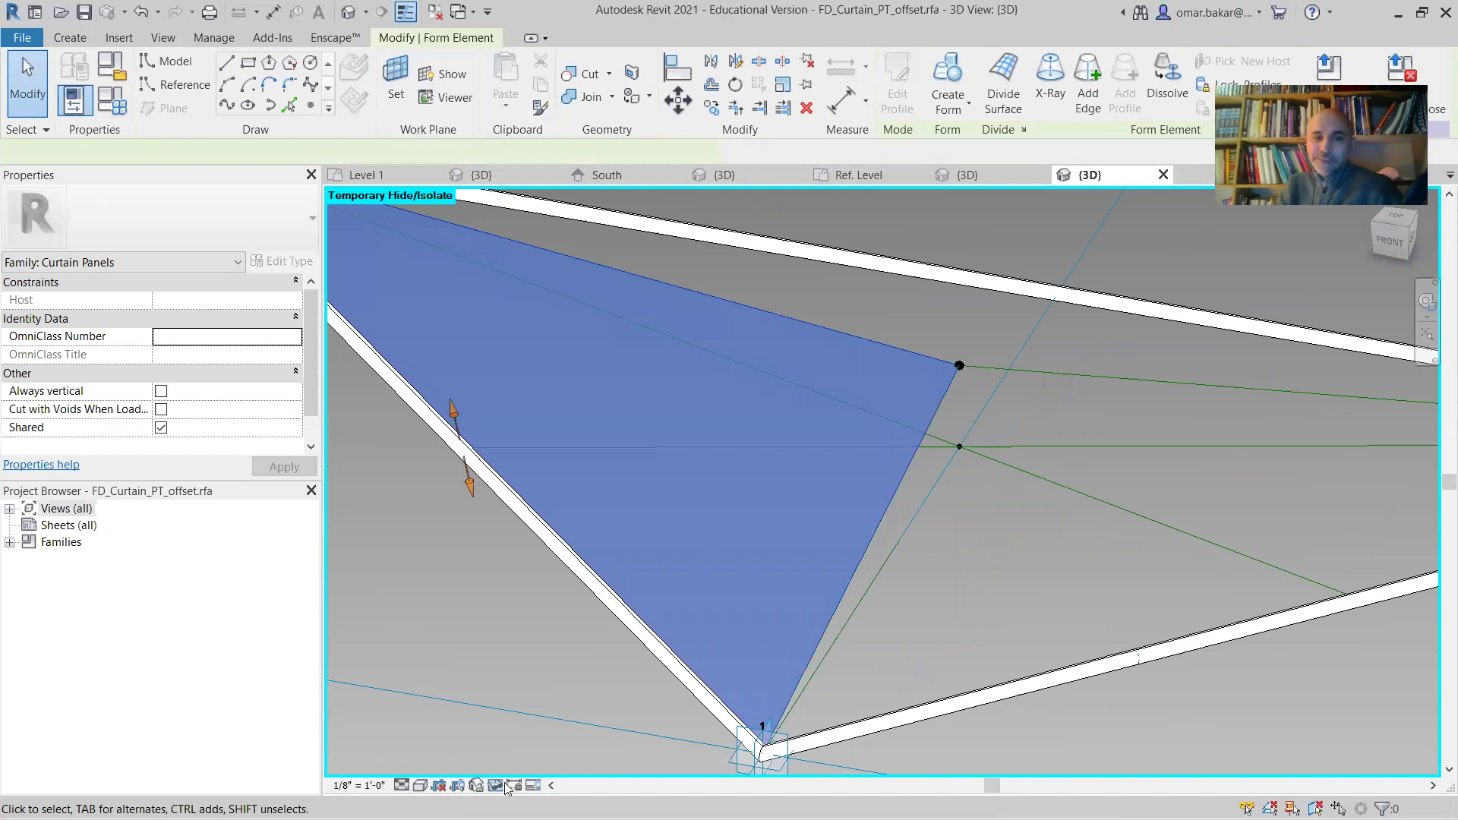
left_click(496, 785)
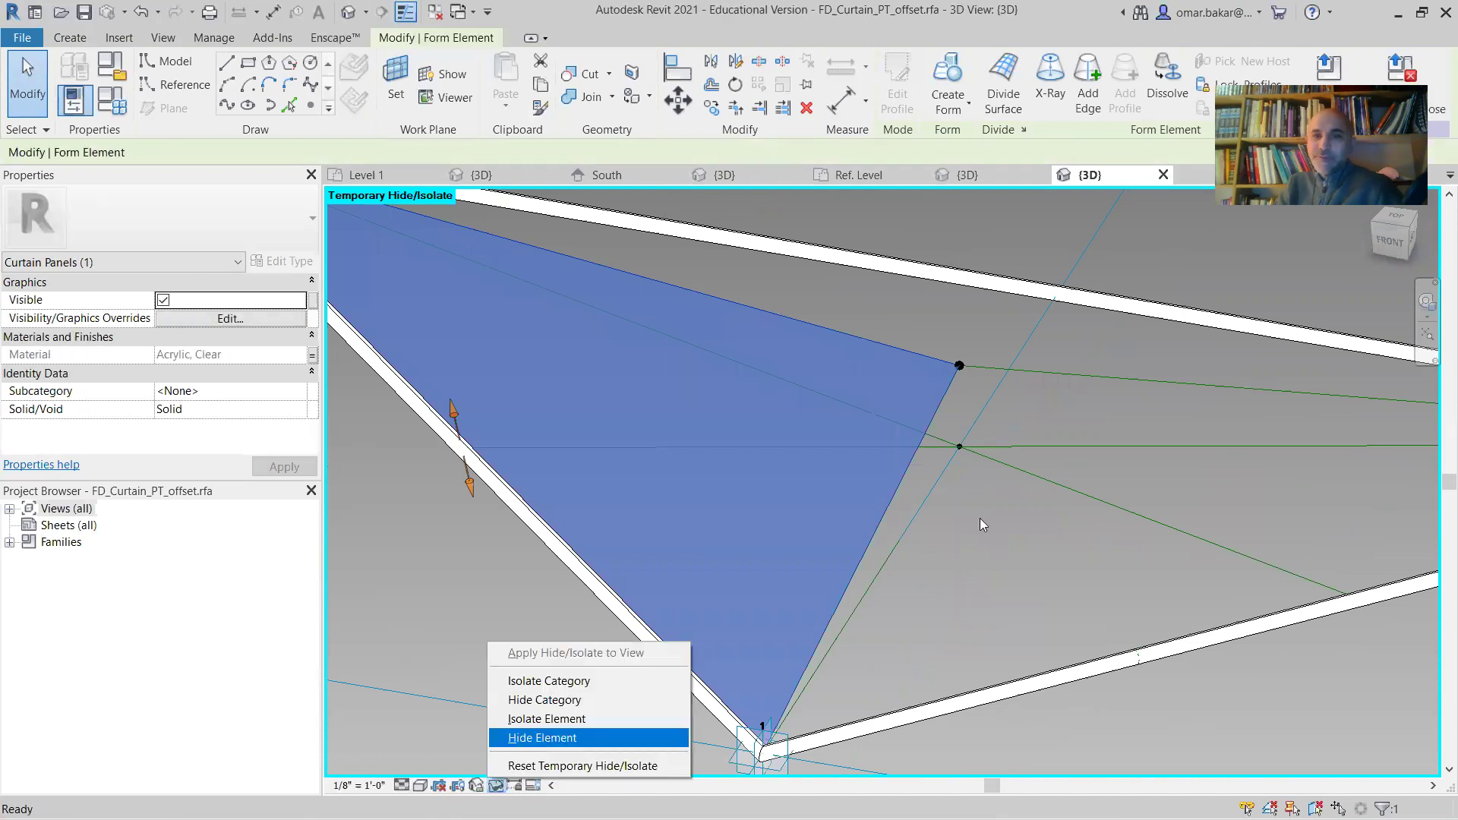
key("Return")
scroll(973, 482, "down", 2)
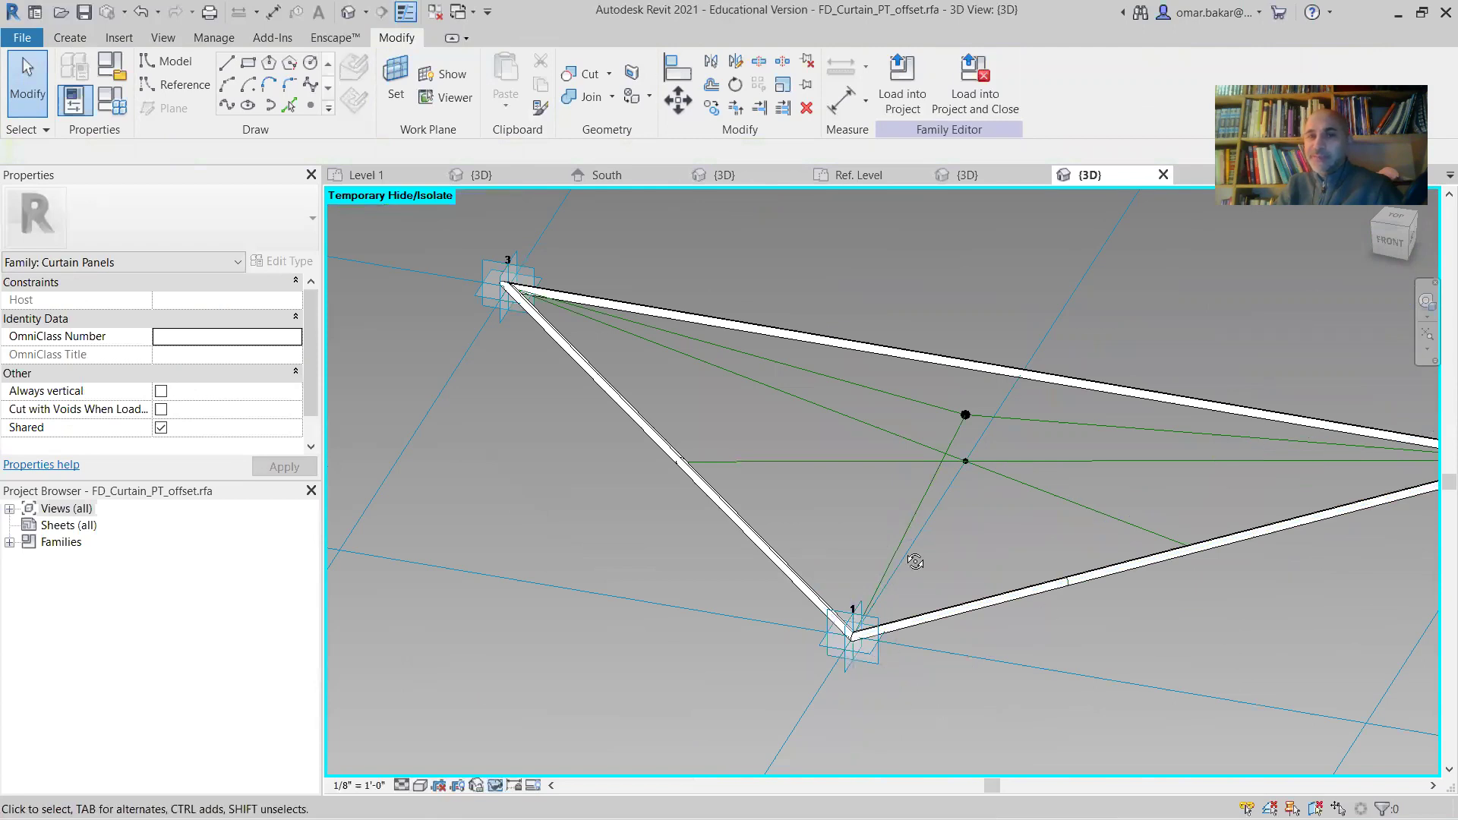
middle_click_drag(896, 575, 1021, 607, "shift")
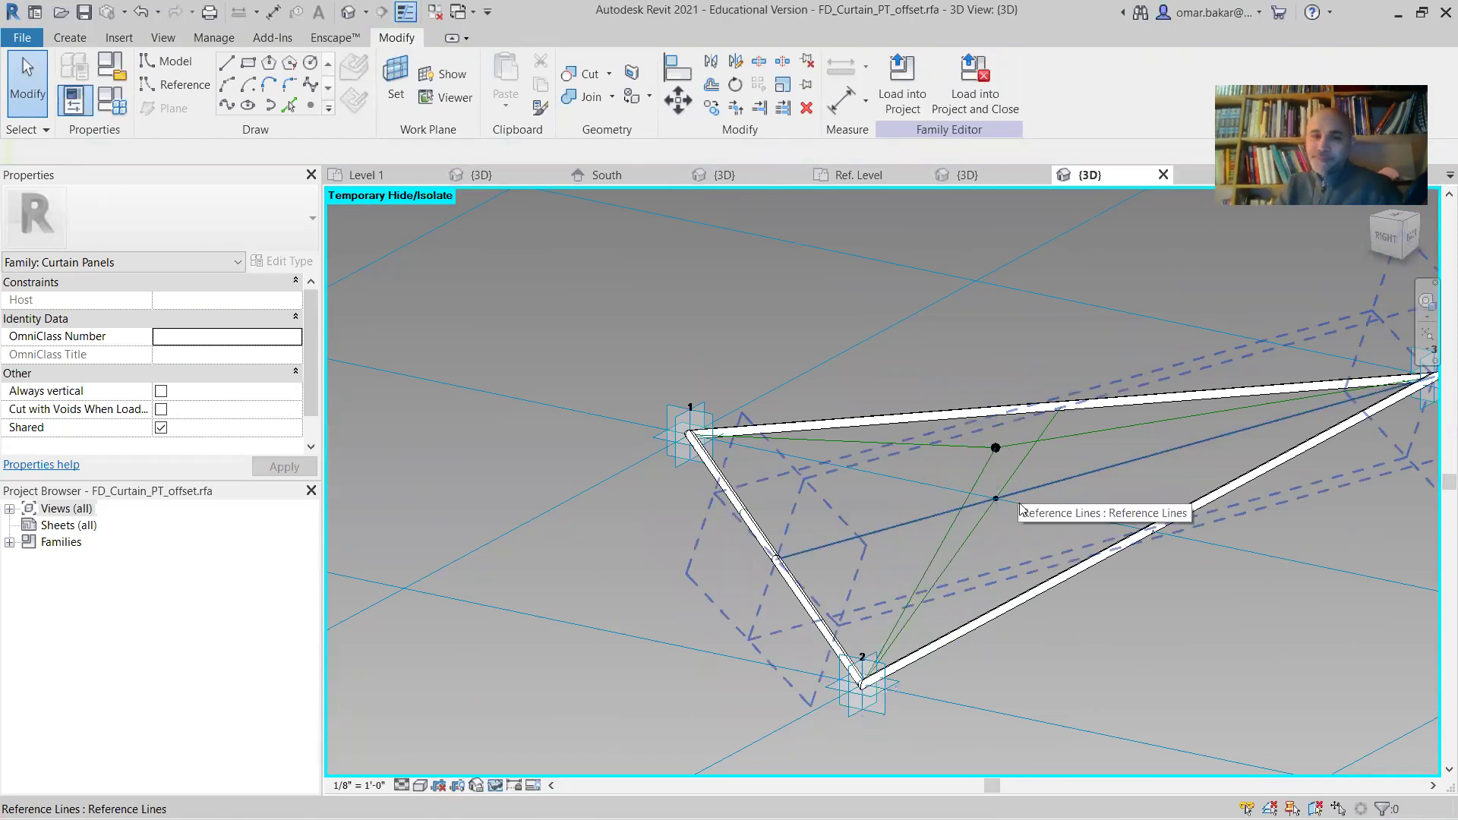
middle_click_drag(957, 643, 840, 643, "shift")
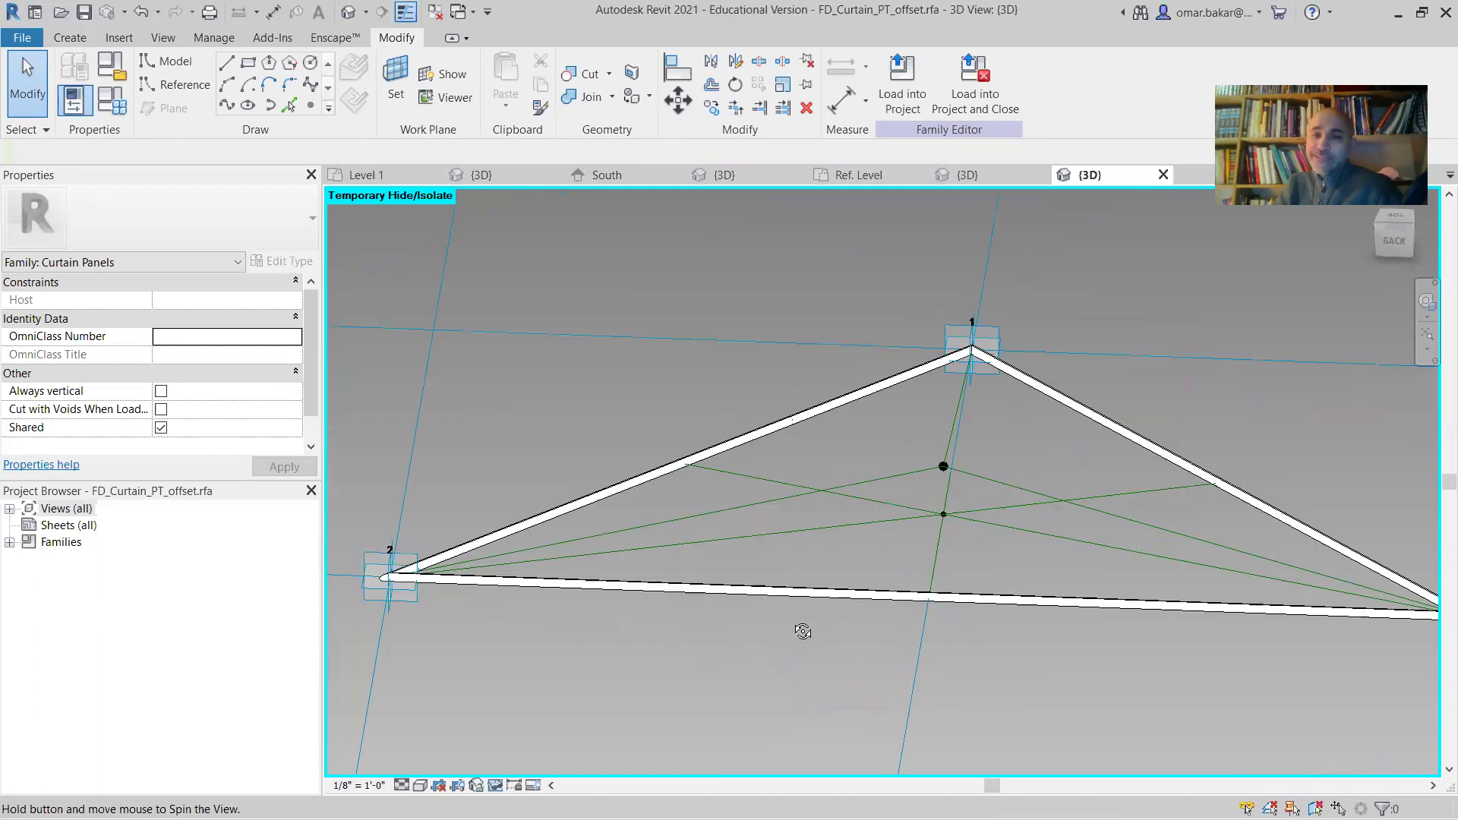
middle_click_drag(824, 580, 959, 549, "shift")
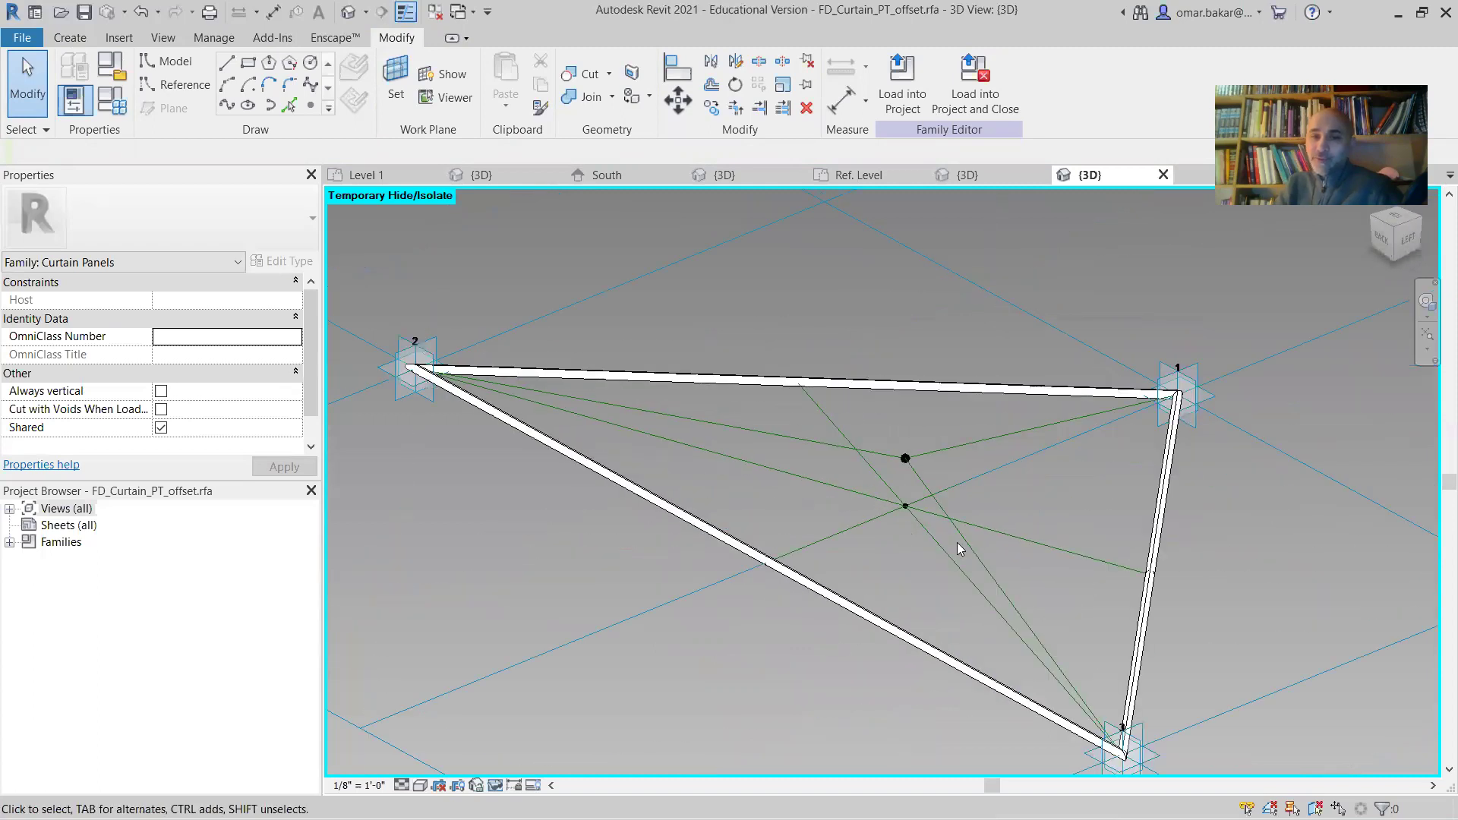
scroll(966, 549, "up", 1)
scroll(927, 531, "up", 2)
middle_click_drag(902, 496, 912, 531, "shift")
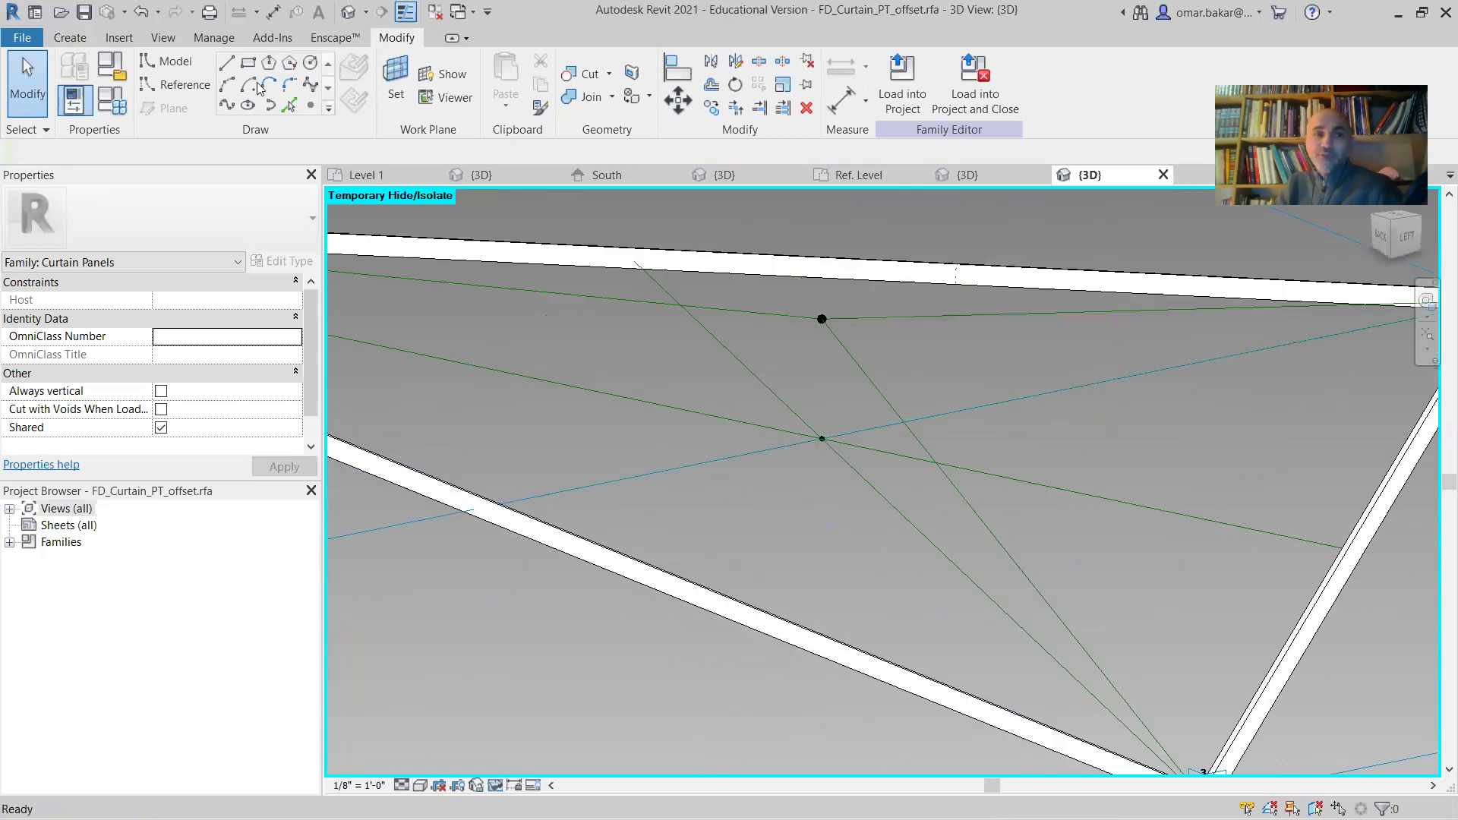
left_click(309, 106)
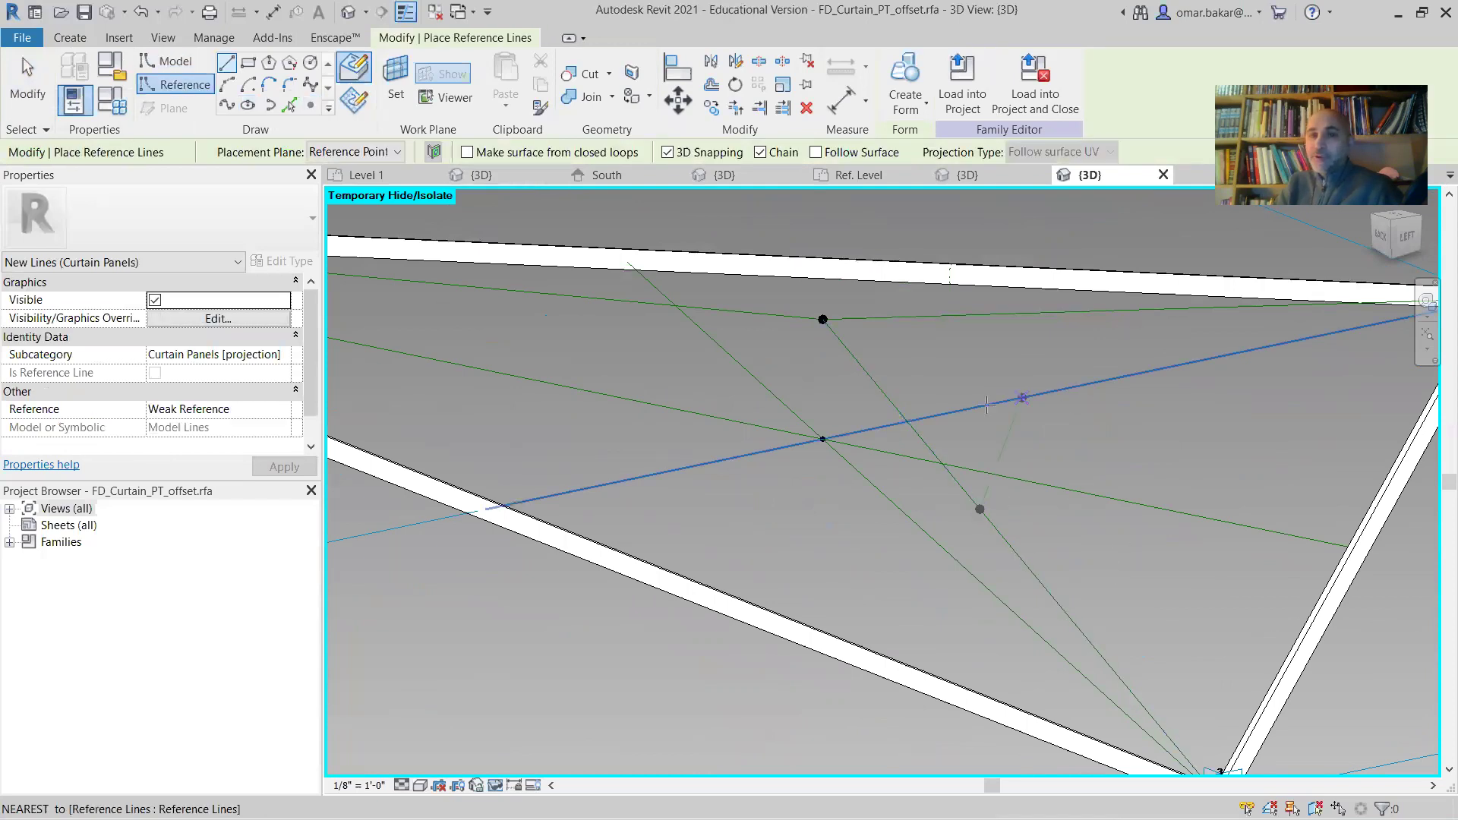
scroll(957, 501, "down", 3)
scroll(898, 561, "up", 3)
left_click(893, 559)
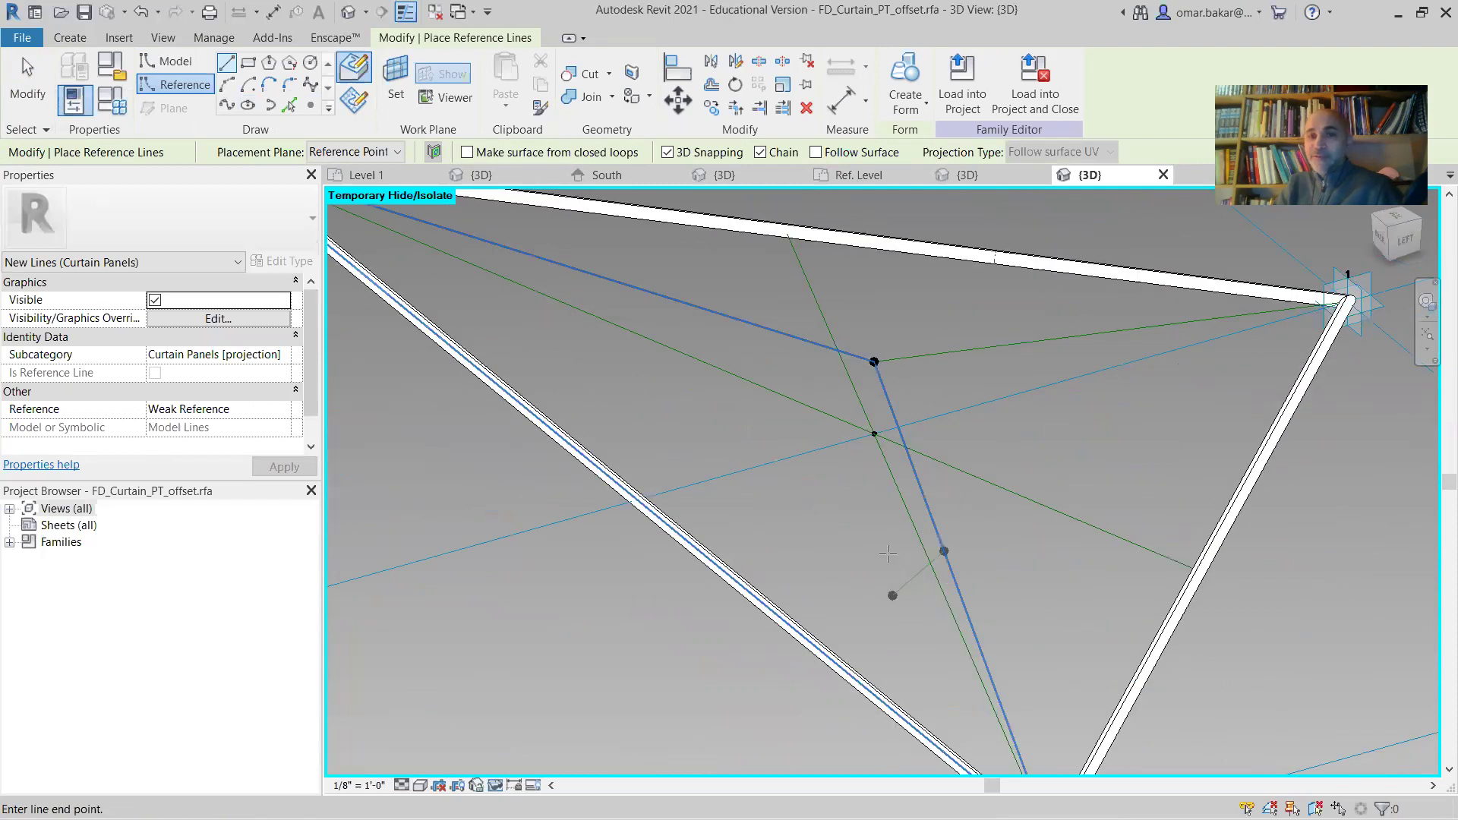
scroll(961, 641, "down", 2)
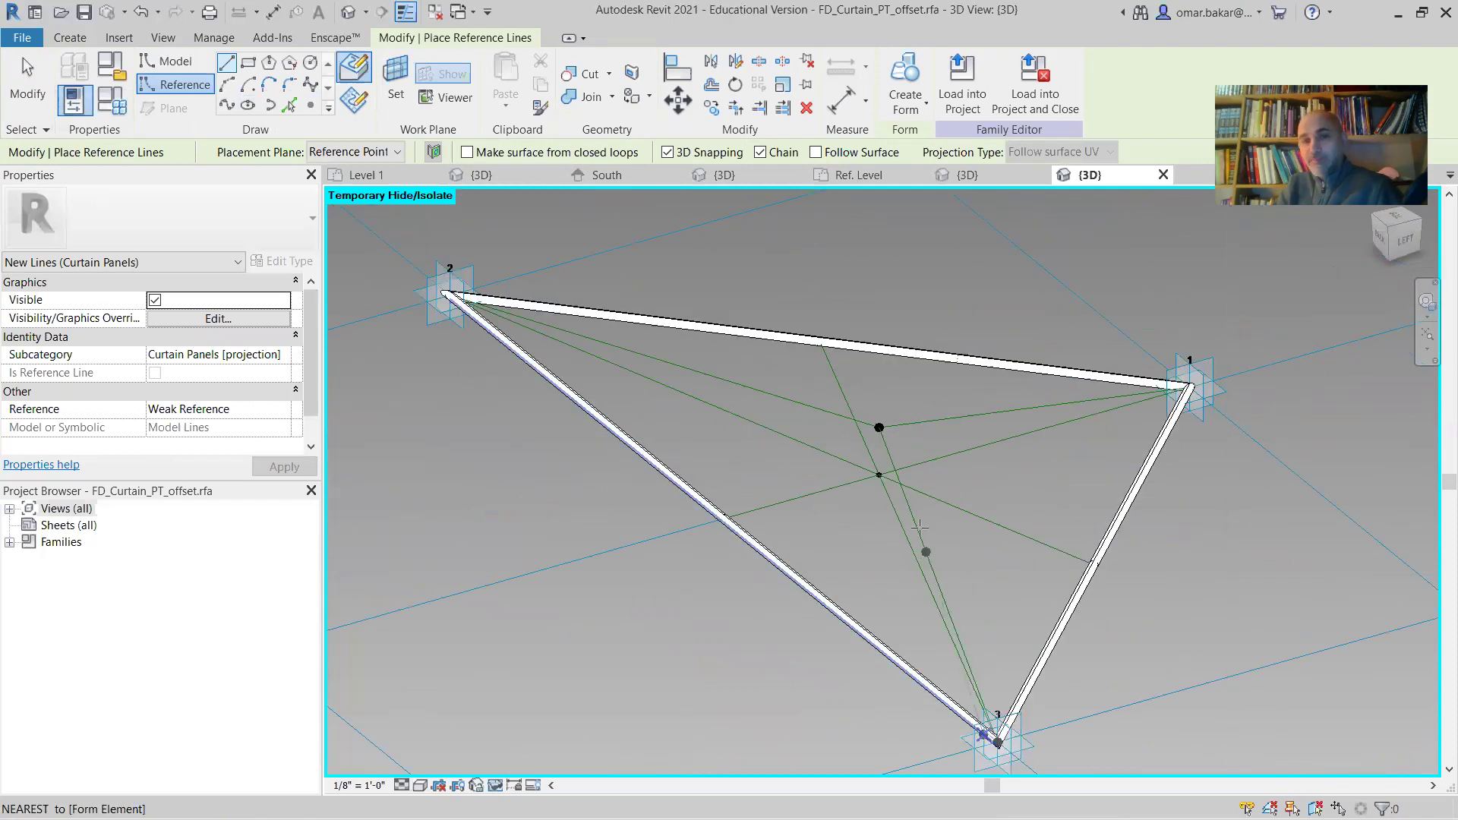
left_click(890, 467)
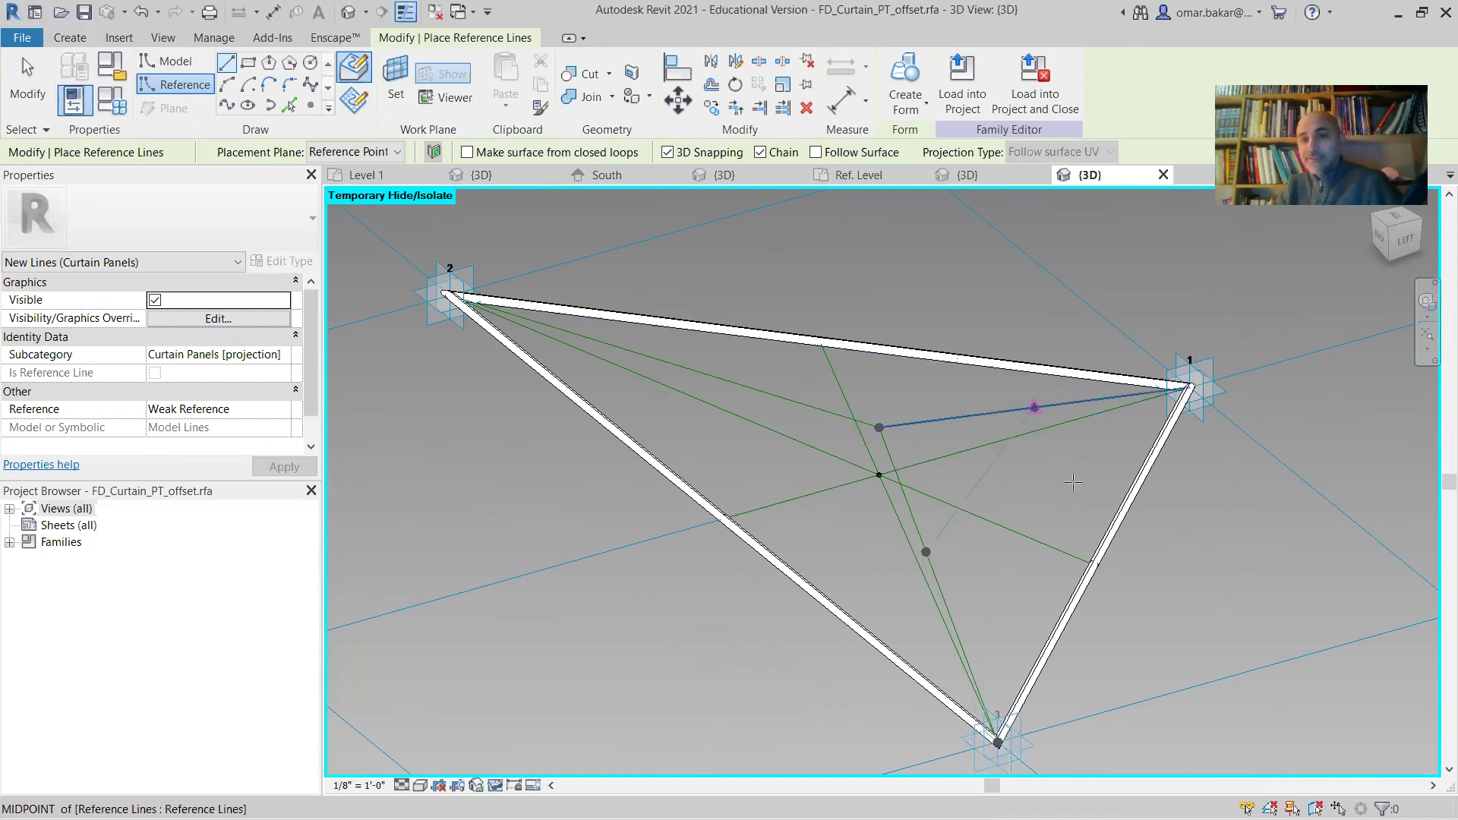
left_click(1060, 454)
scroll(938, 483, "up", 3)
key("Escape")
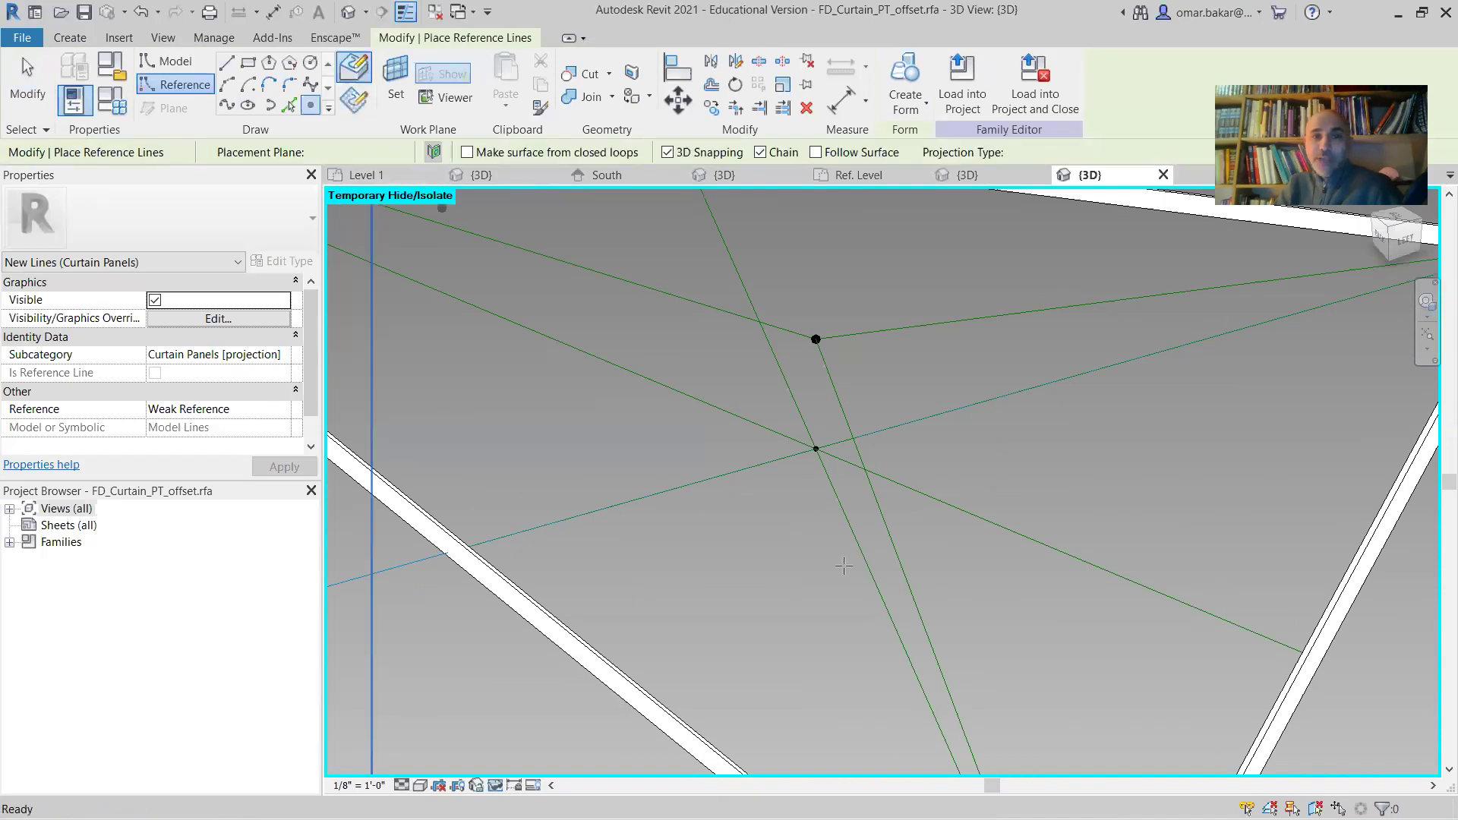
Place a reference point on the reference line from the apex to adaptive point 3 and another on the line from the apex to point 1
left_click(909, 590)
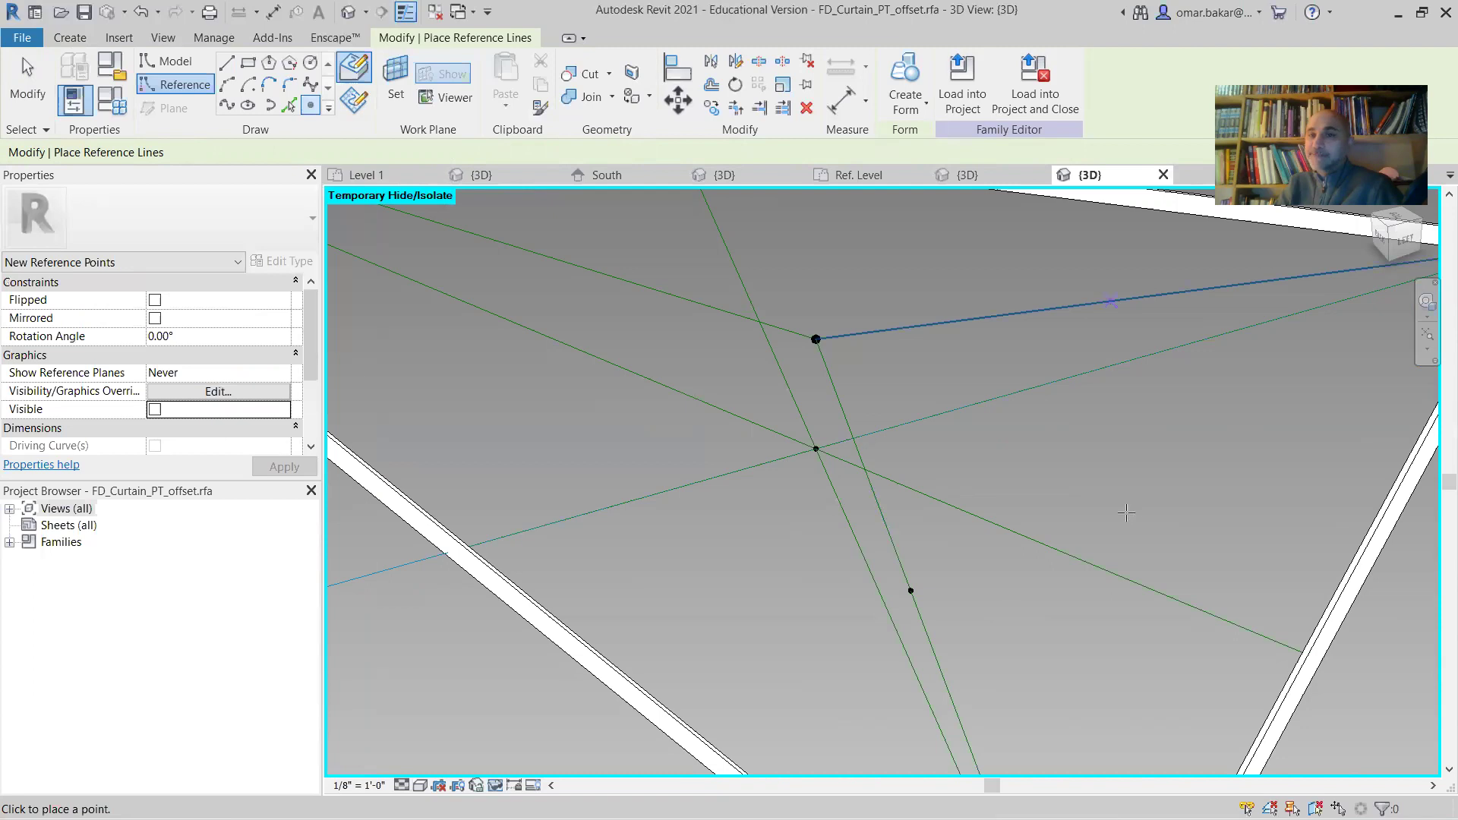
scroll(1120, 511, "down", 2)
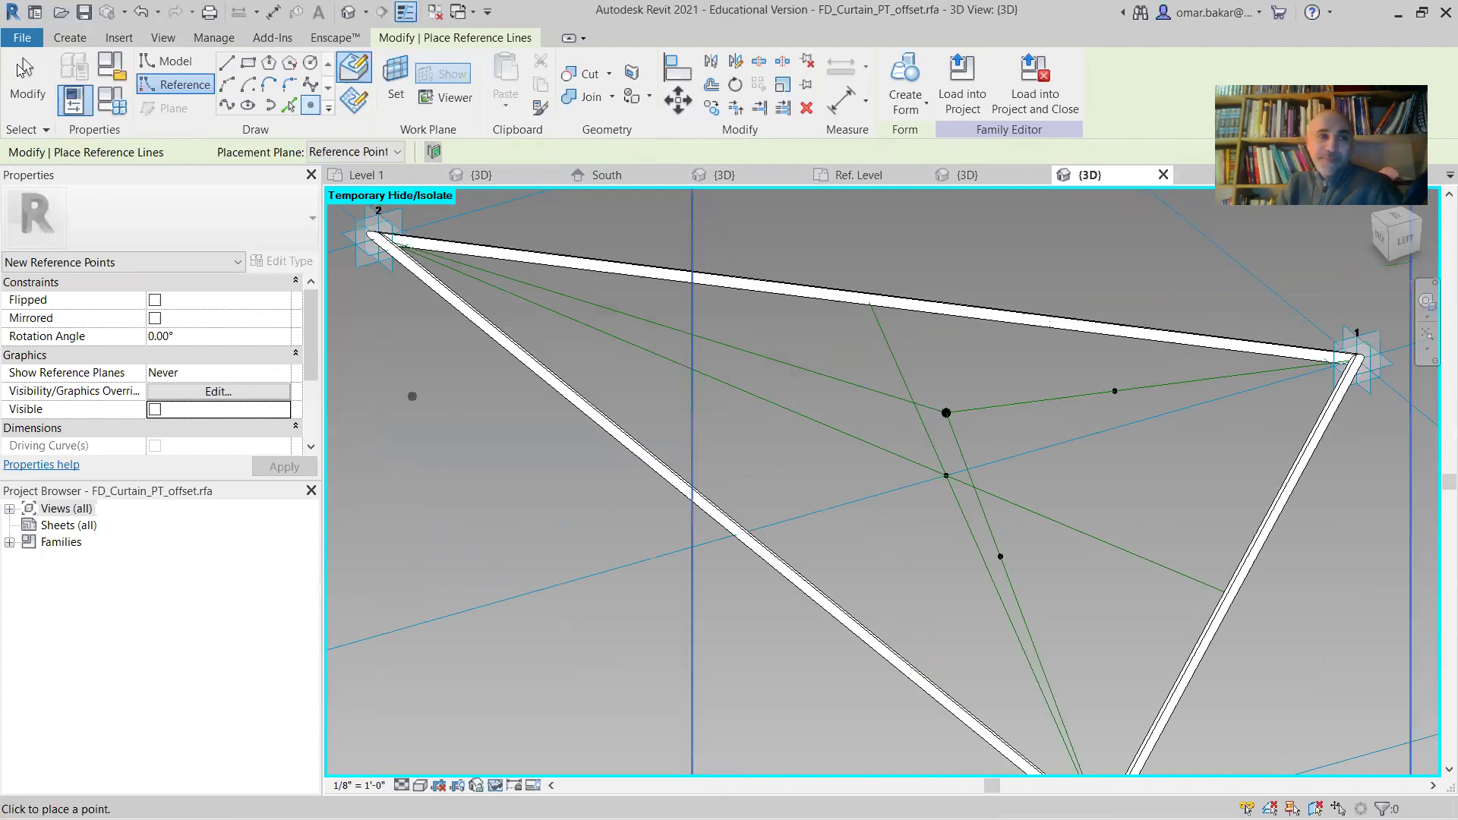
key("Escape")
key("Escape")
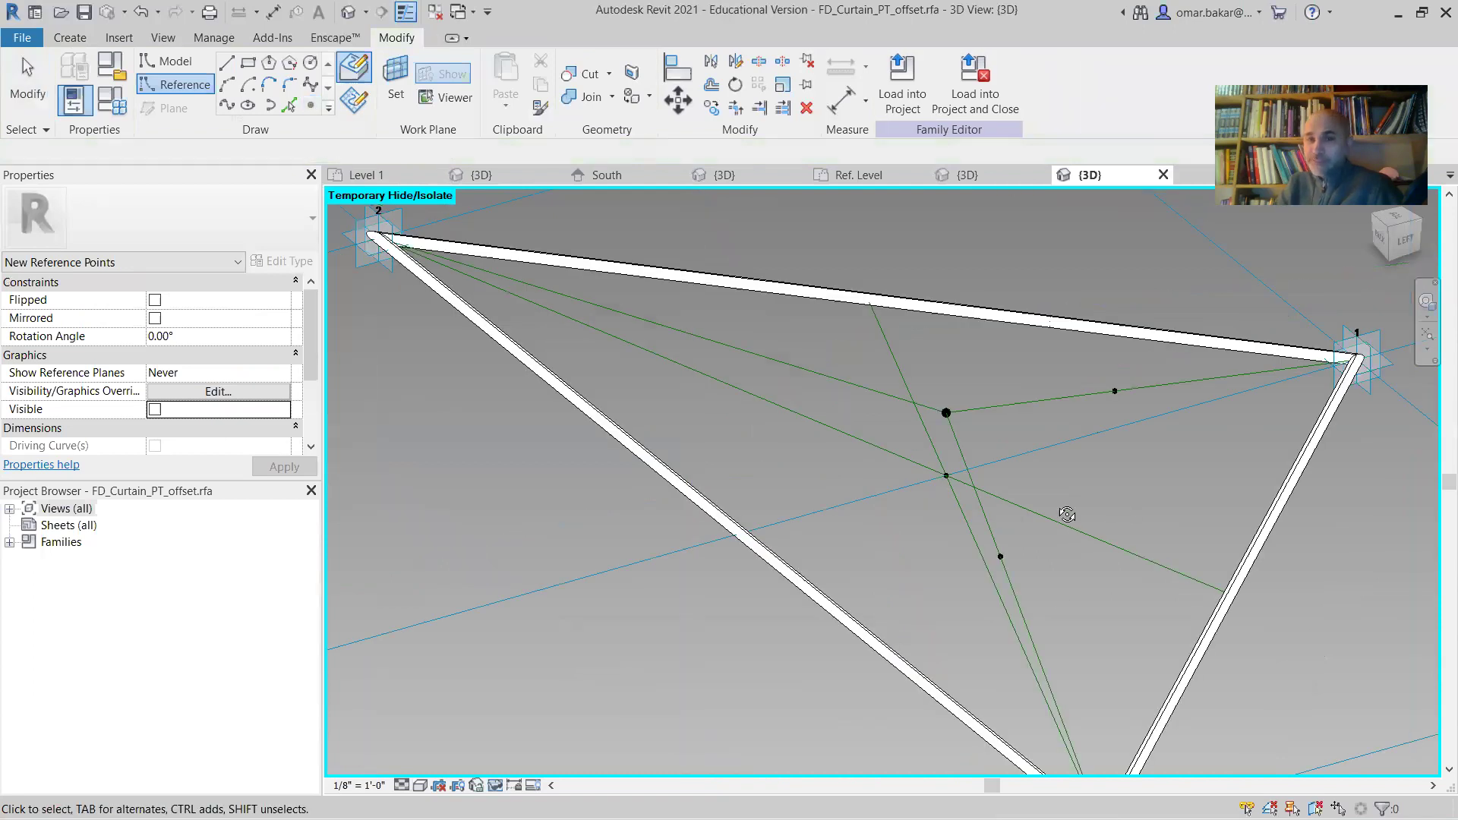
Set the work plane on the reference point between the apex and adaptive point 3 and draw a small model circle centred on it
middle_click_drag(1014, 496, 1048, 531, "shift")
scroll(1045, 514, "up", 2)
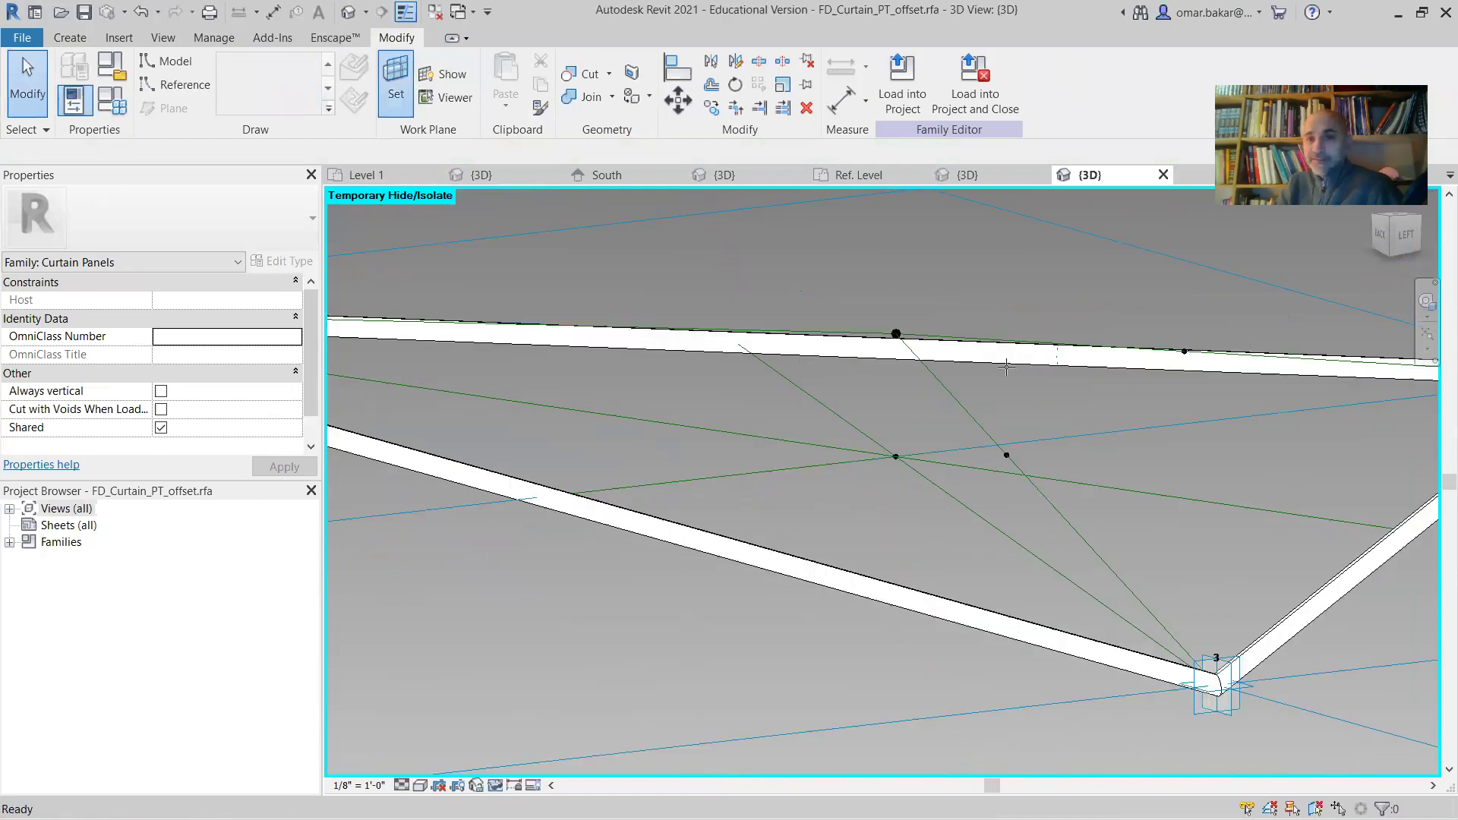
left_click(1007, 456)
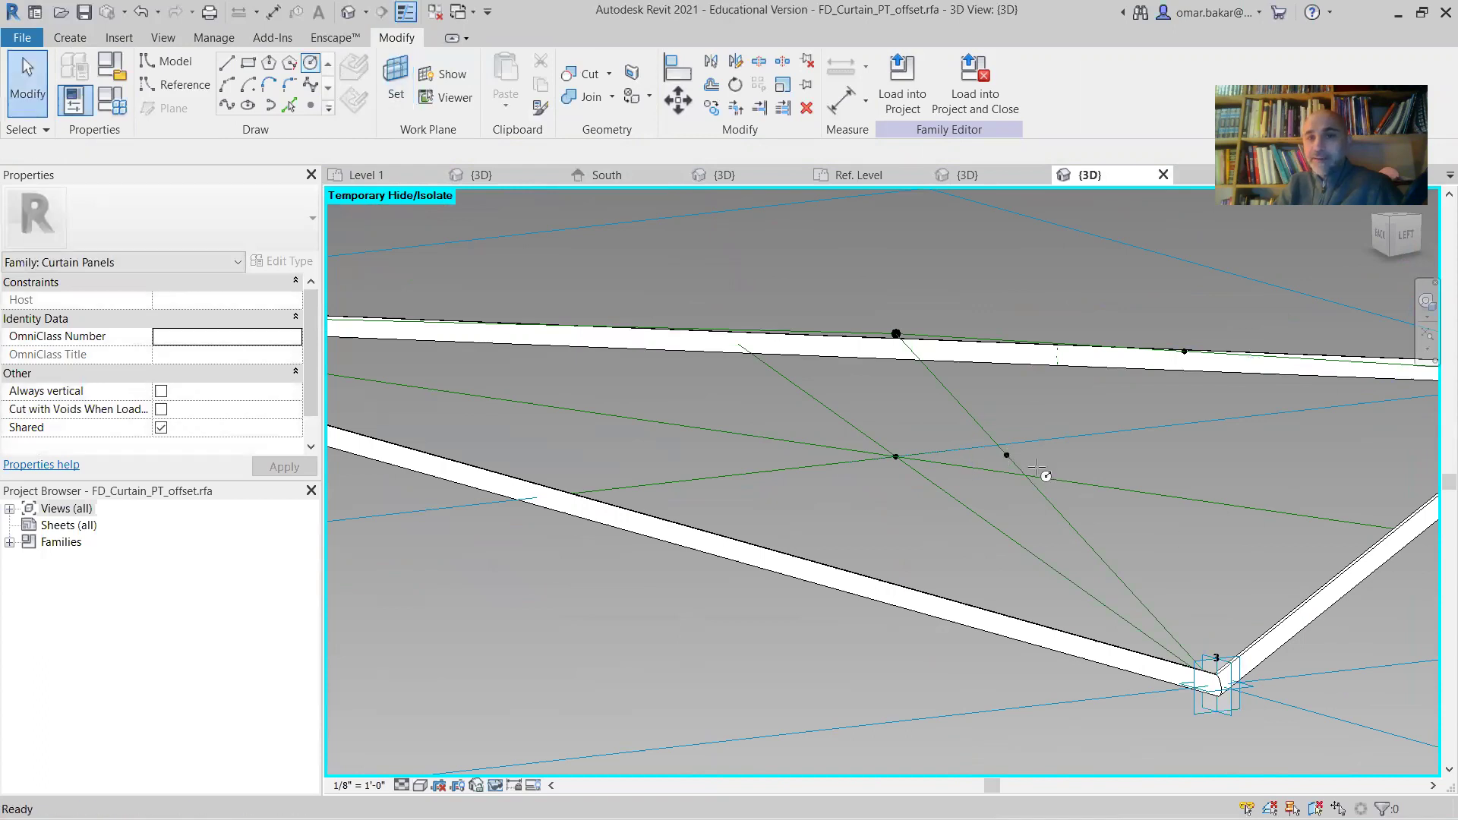
key("l")
key("i")
scroll(1010, 459, "up", 3)
left_click(980, 446)
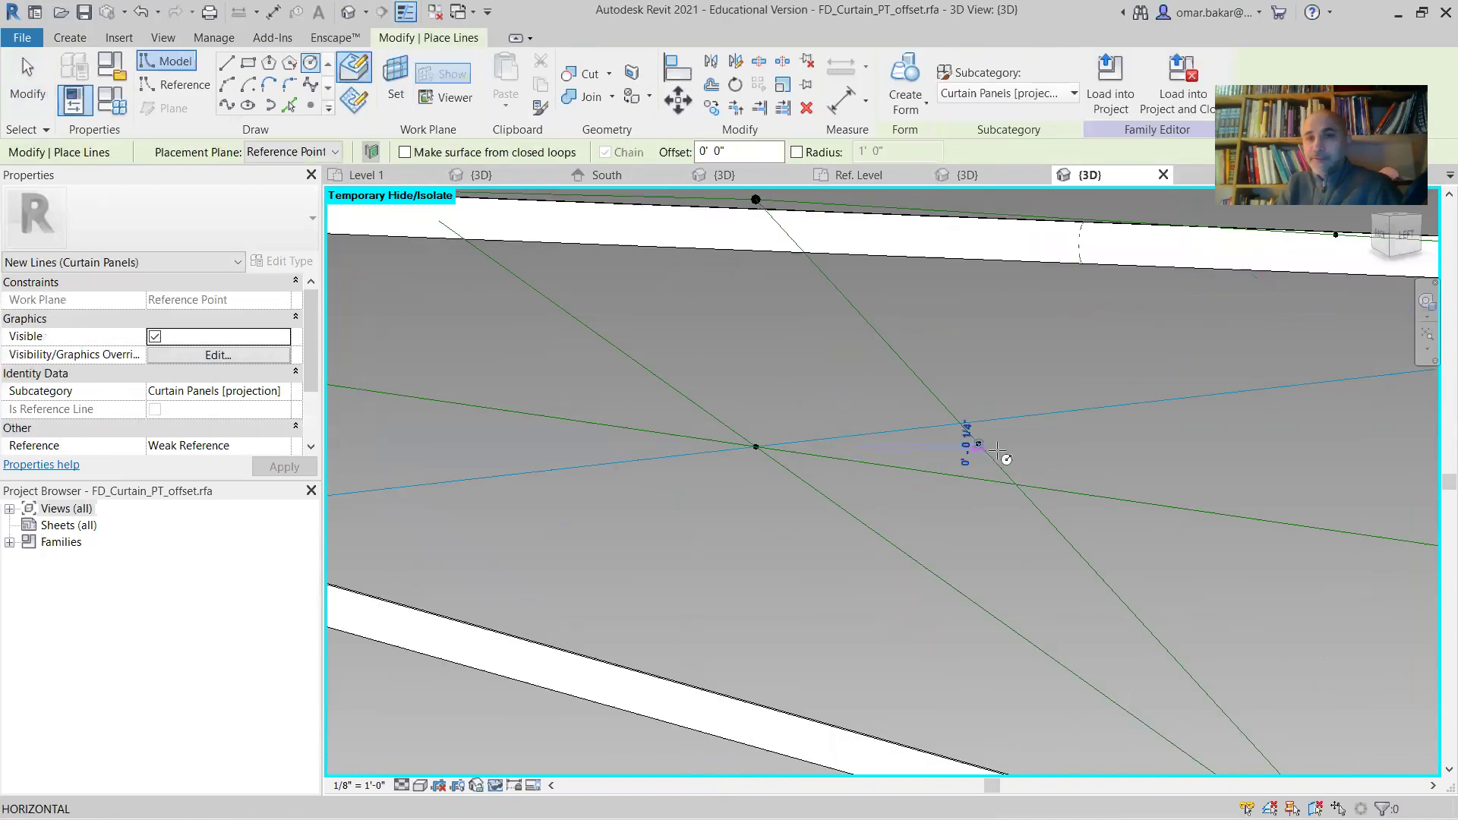
left_click(996, 453)
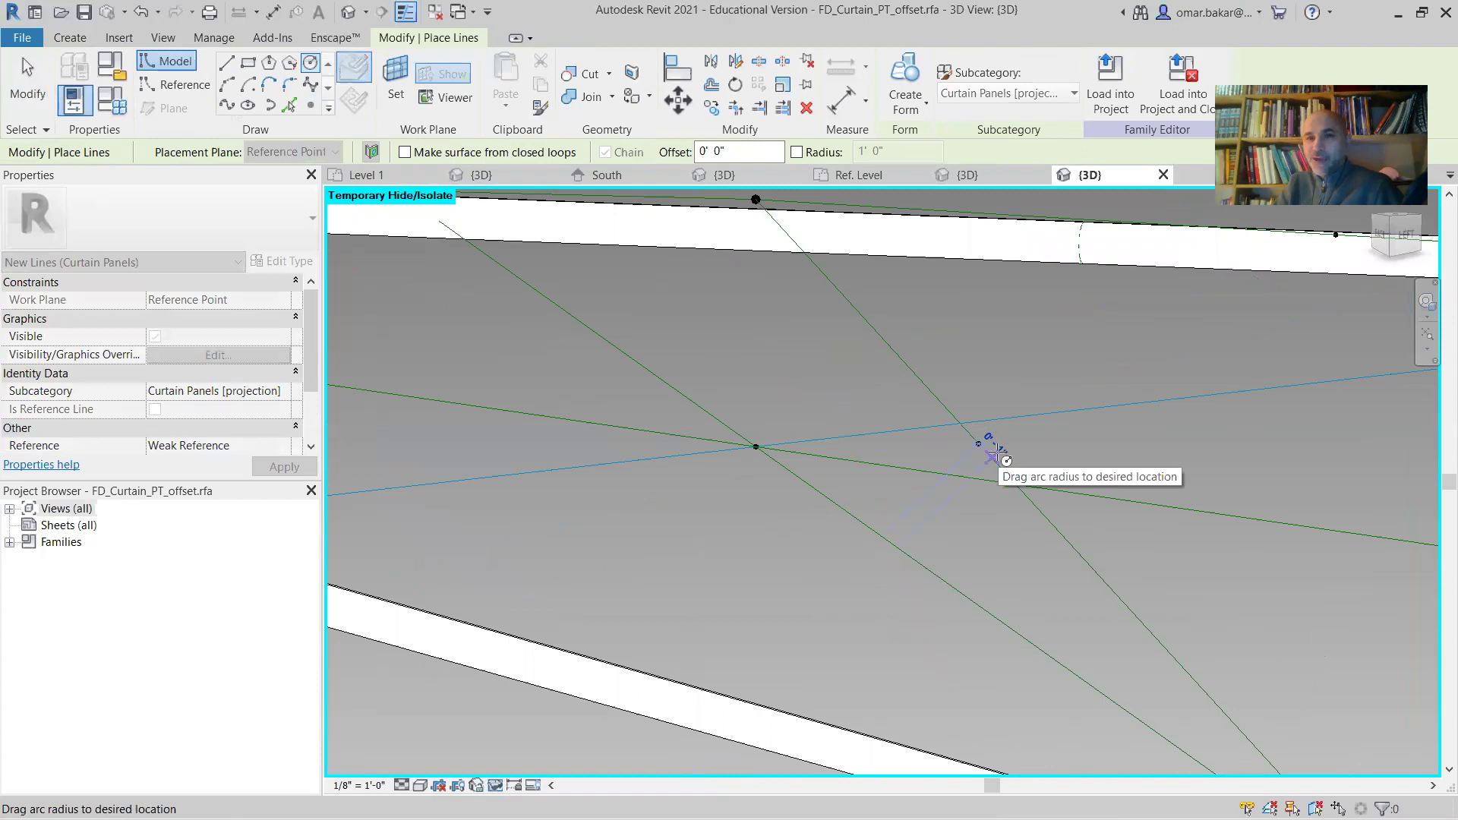
scroll(1113, 416, "down", 2)
left_click(1110, 414)
Draw a small model circle centred on the reference point between the apex and adaptive point 1, using that point's plane as work plane
scroll(1109, 415, "down", 4)
middle_click_drag(1189, 437, 963, 505, "shift")
scroll(1365, 426, "up", 6)
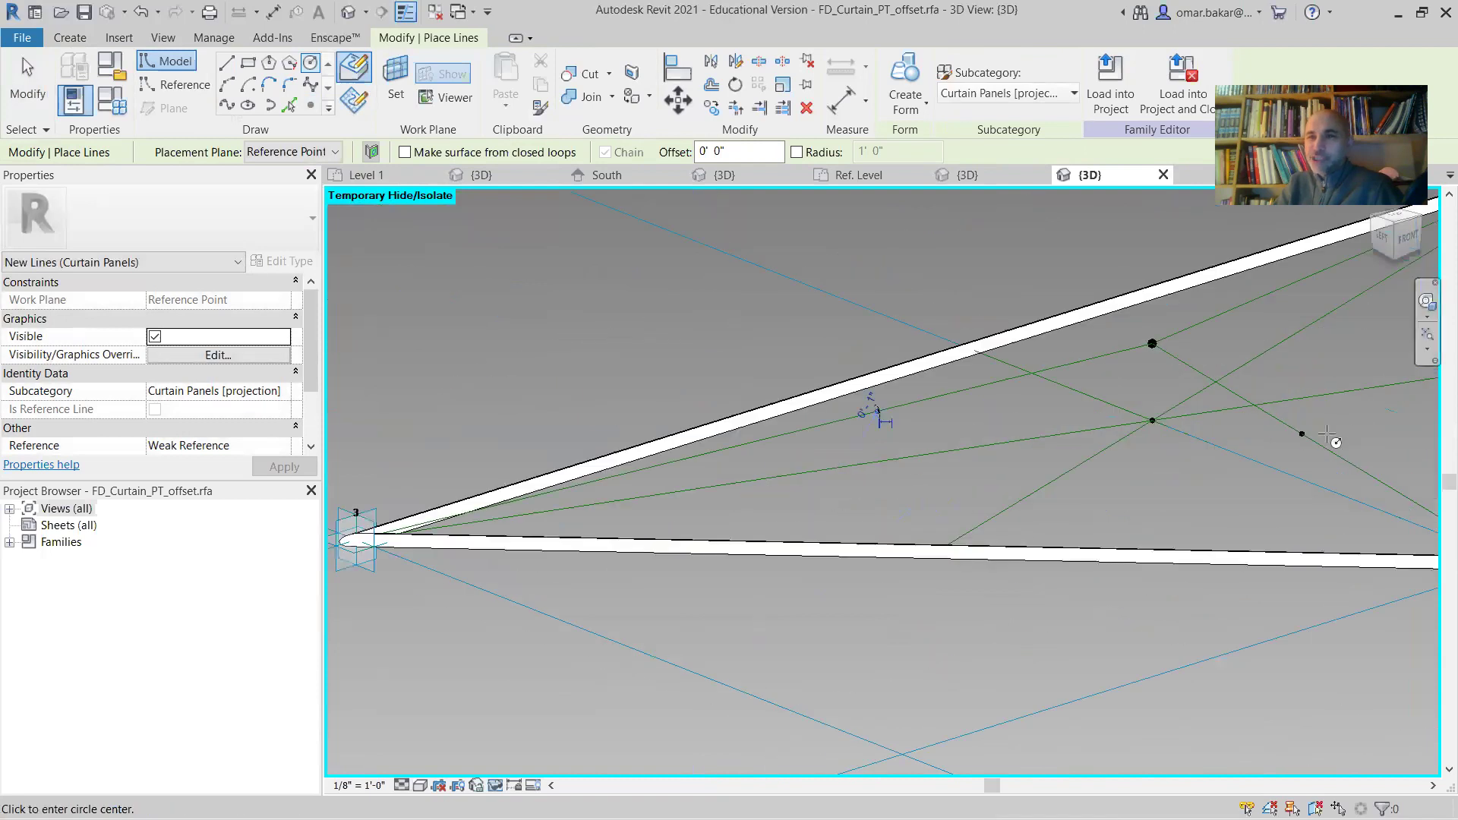
left_click(396, 80)
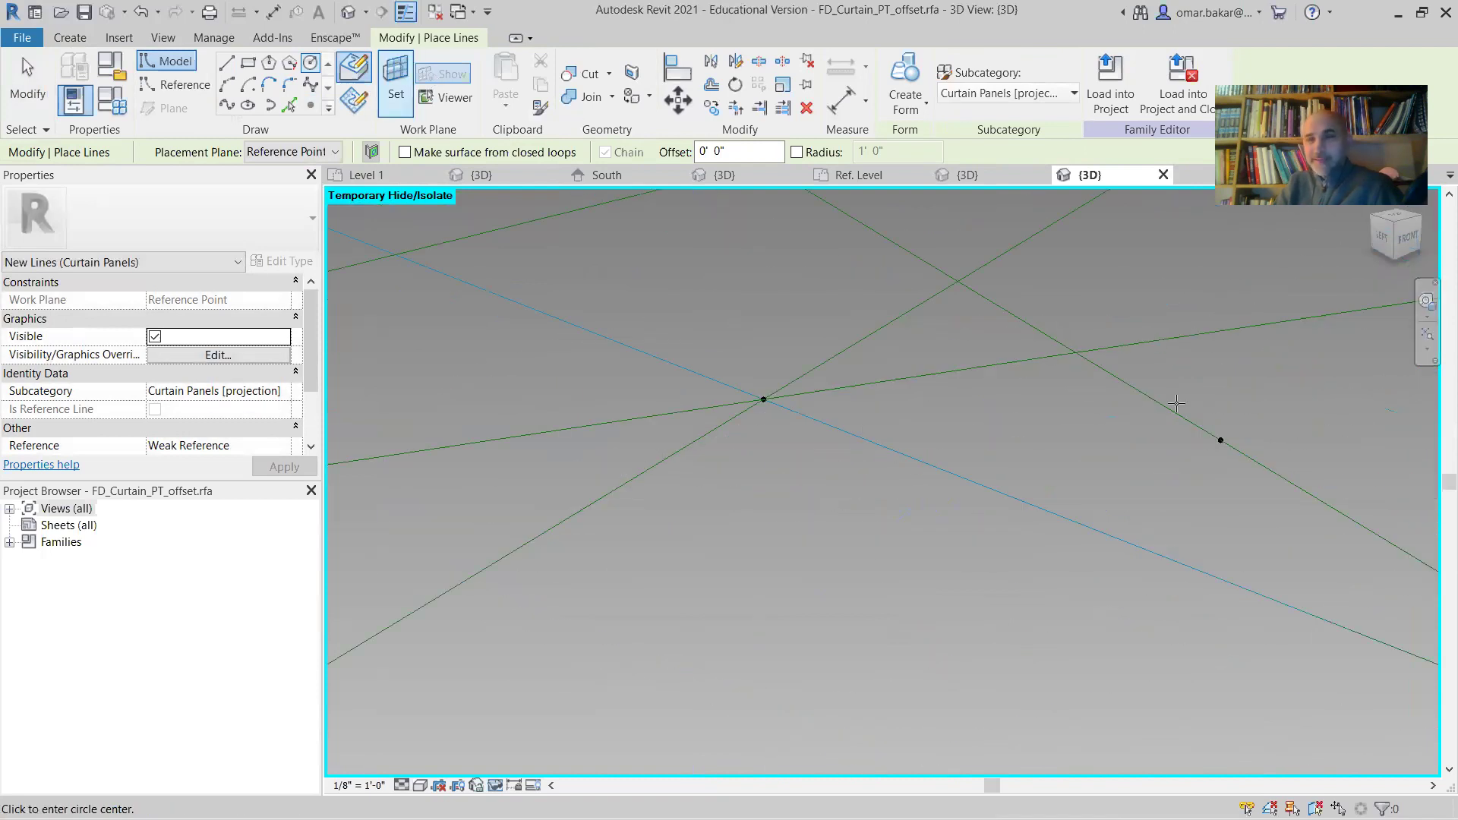
middle_click_drag(1152, 485, 906, 494)
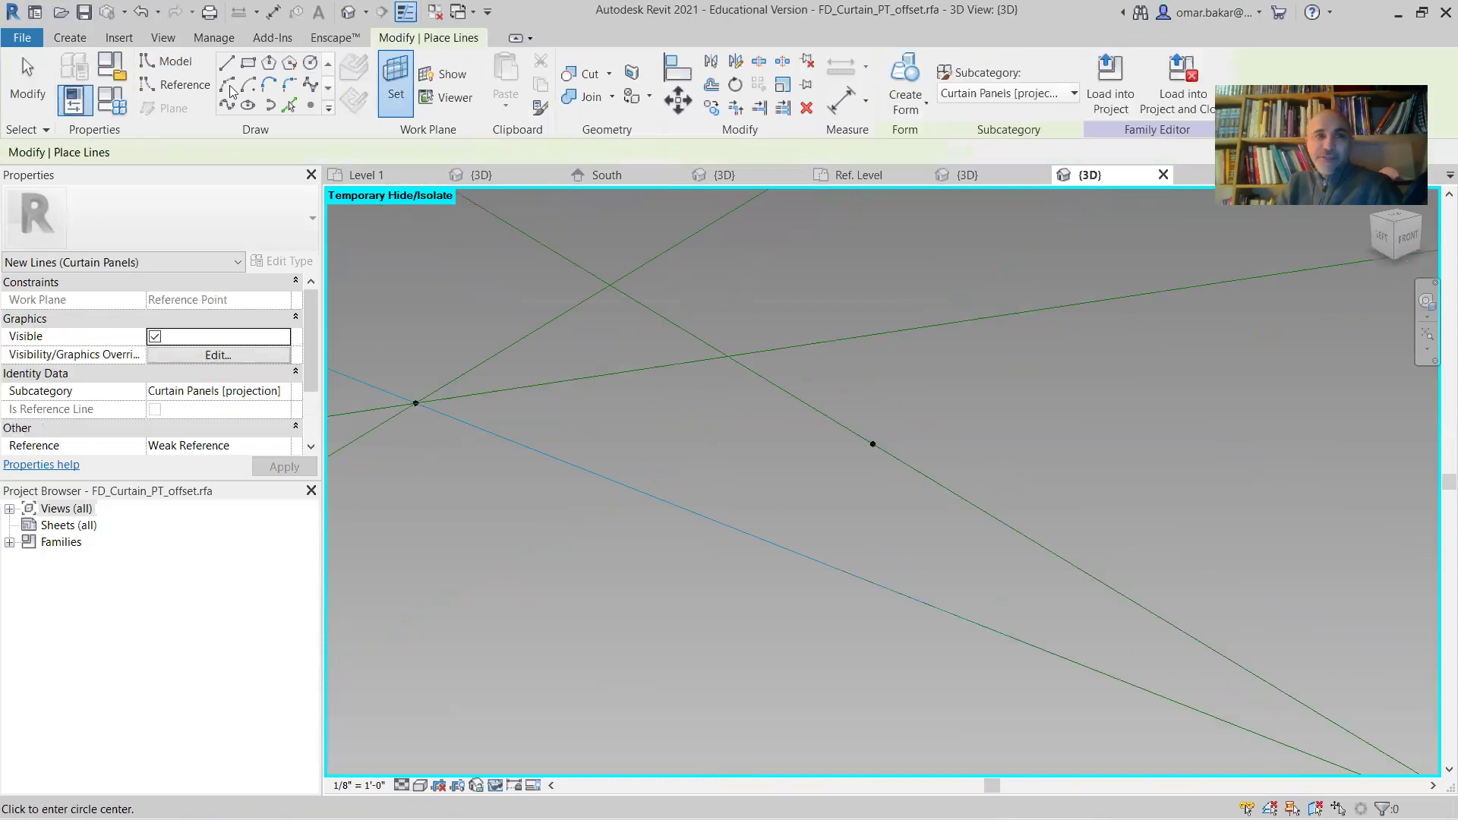
left_click(310, 64)
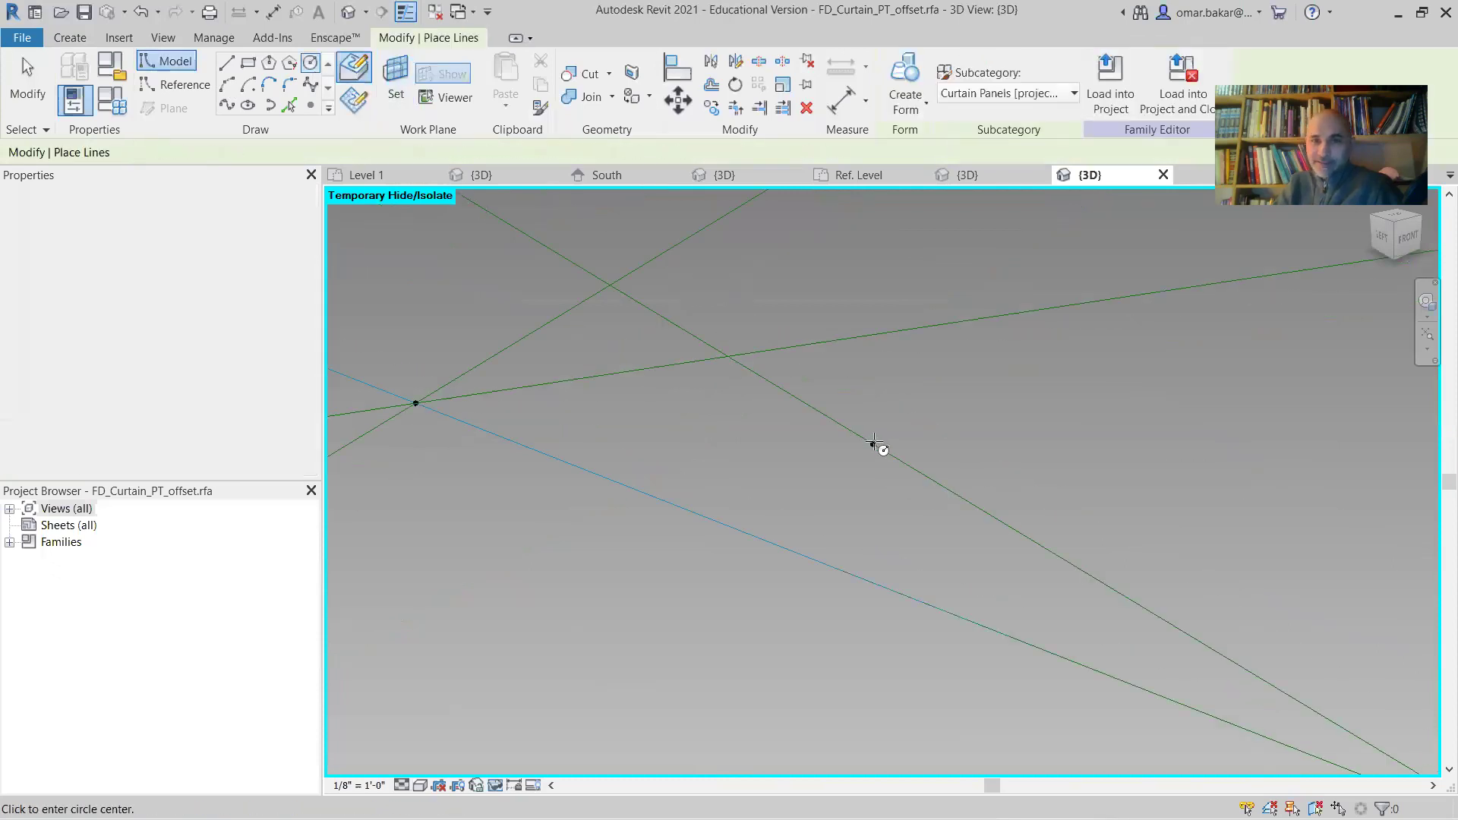
left_click(874, 443)
left_click(890, 433)
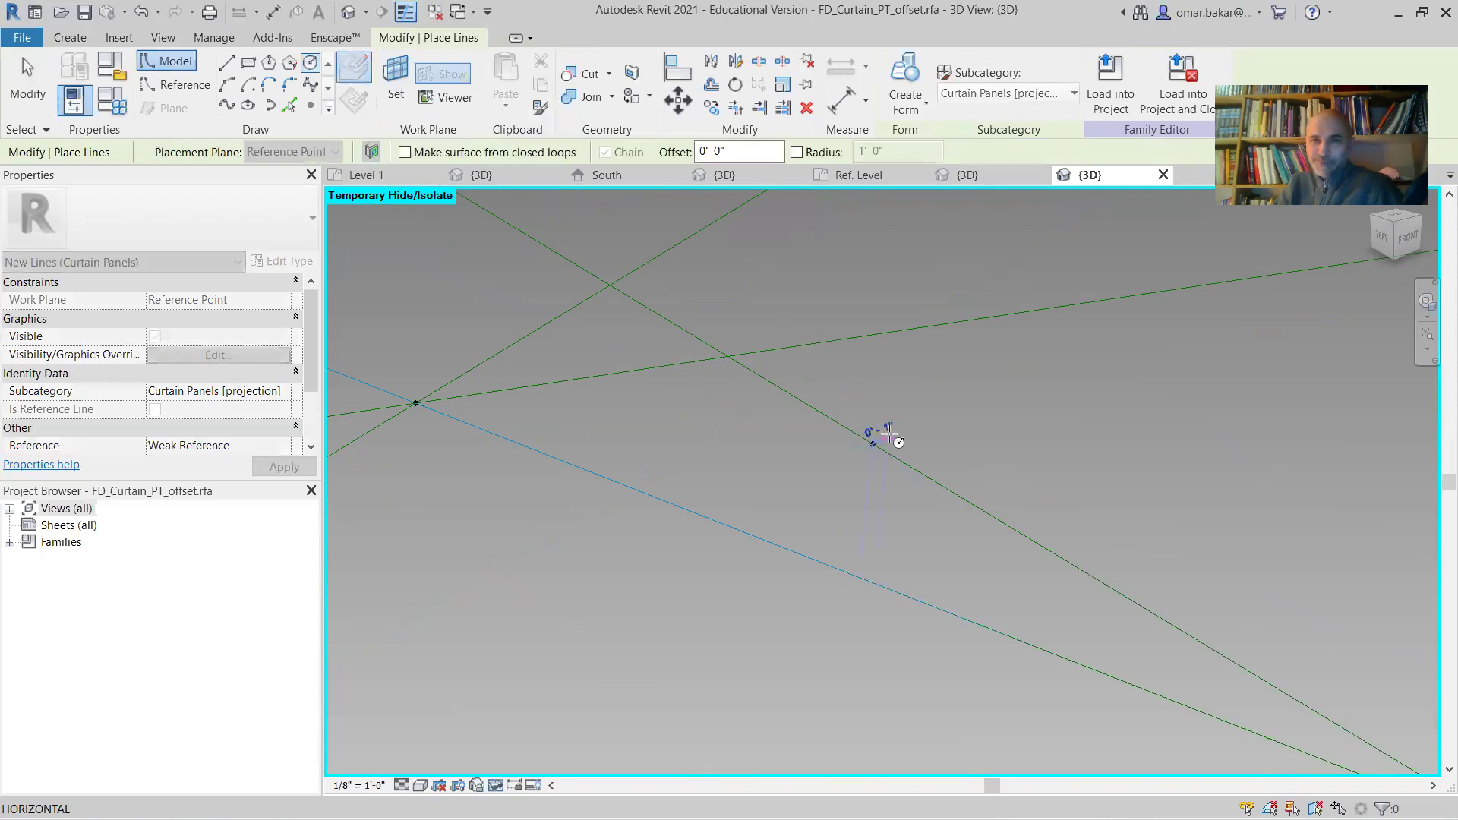
Create a swept form from the circle on the apex-to-point-3 line along the reference lines joining point 3, the apex and point 2
scroll(843, 549, "down", 5)
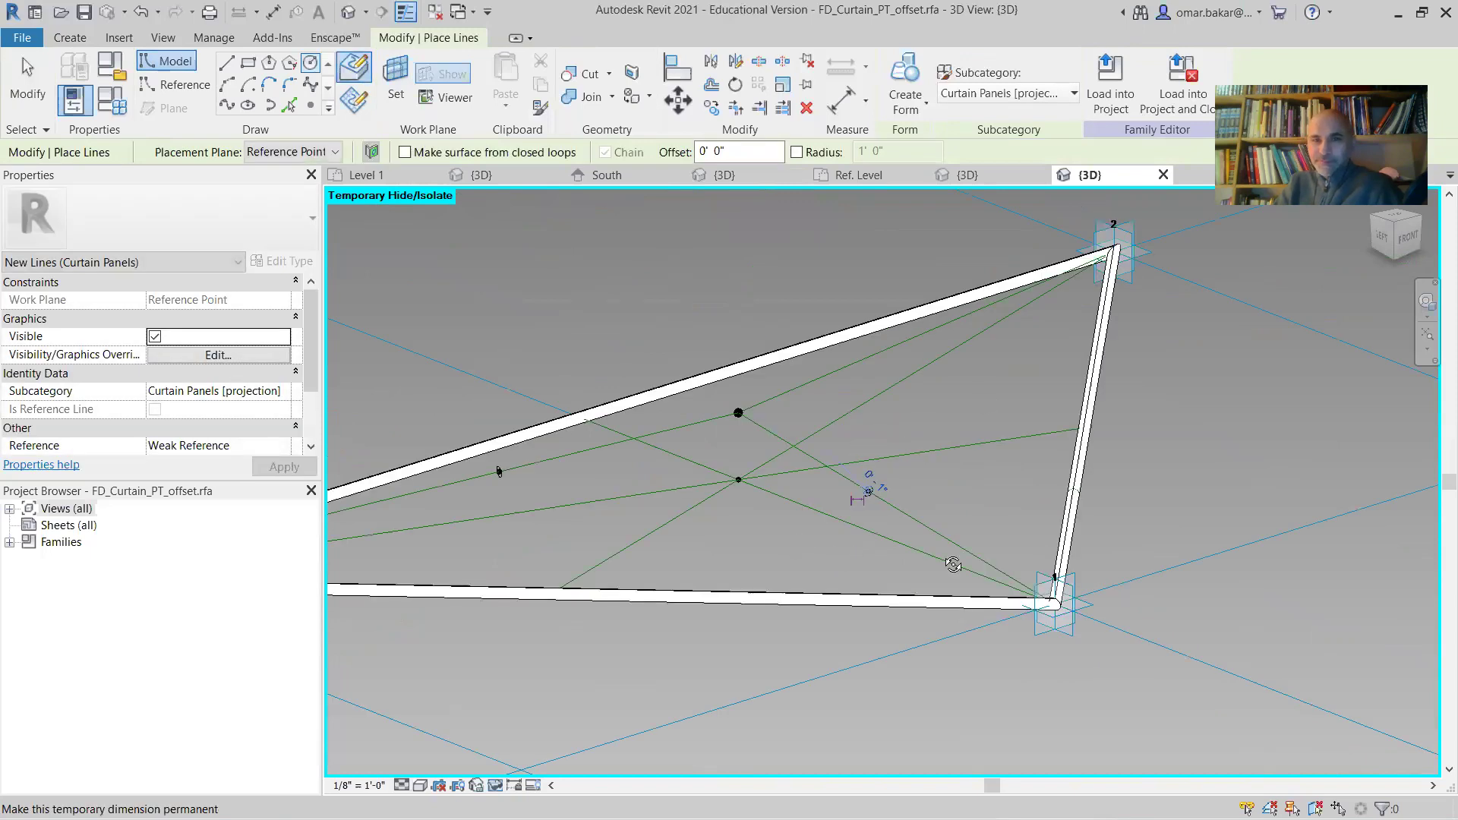
middle_click_drag(1010, 563, 1124, 547, "shift")
left_click(42, 90)
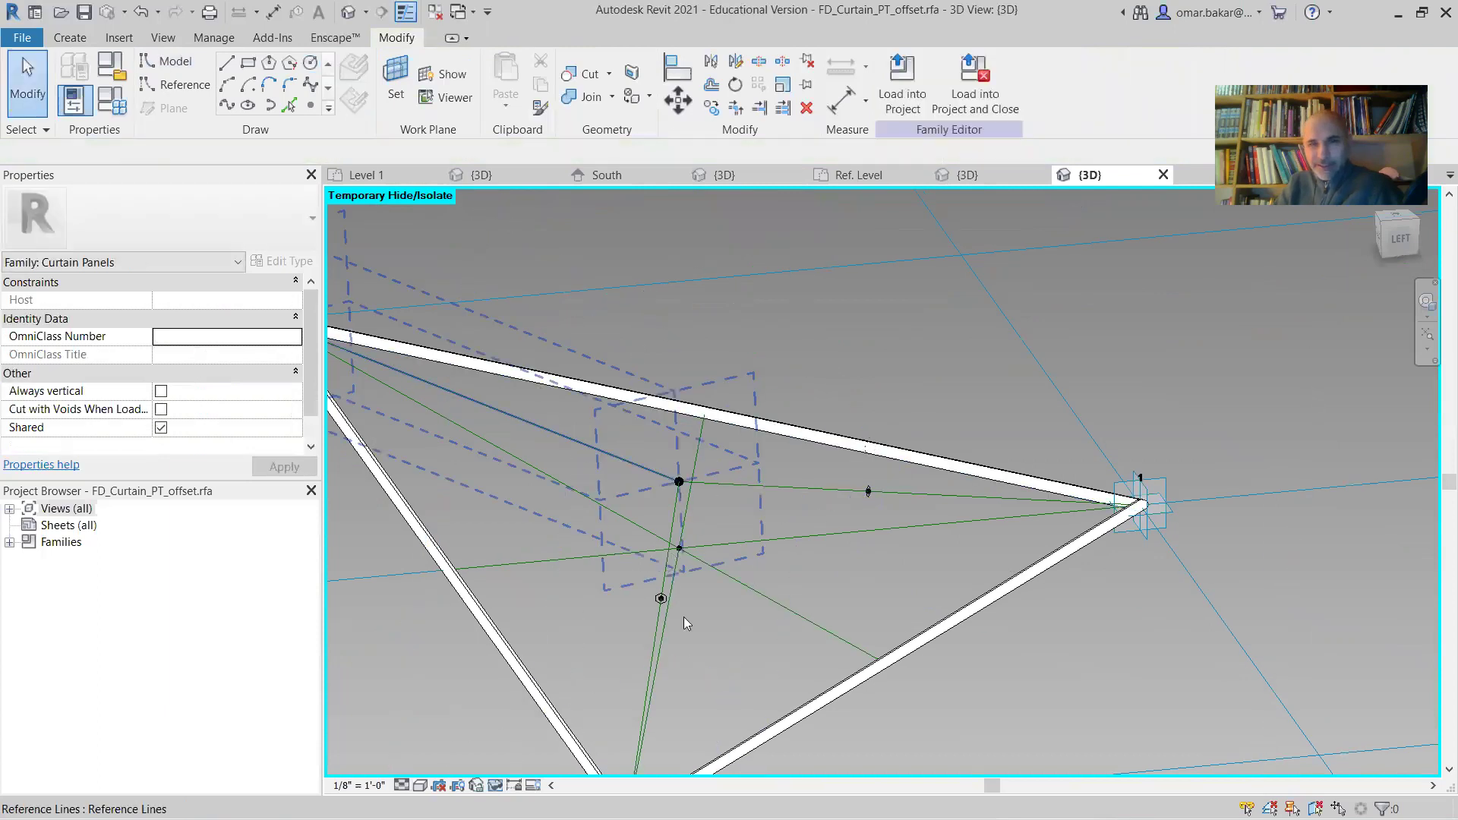
scroll(678, 594, "up", 3)
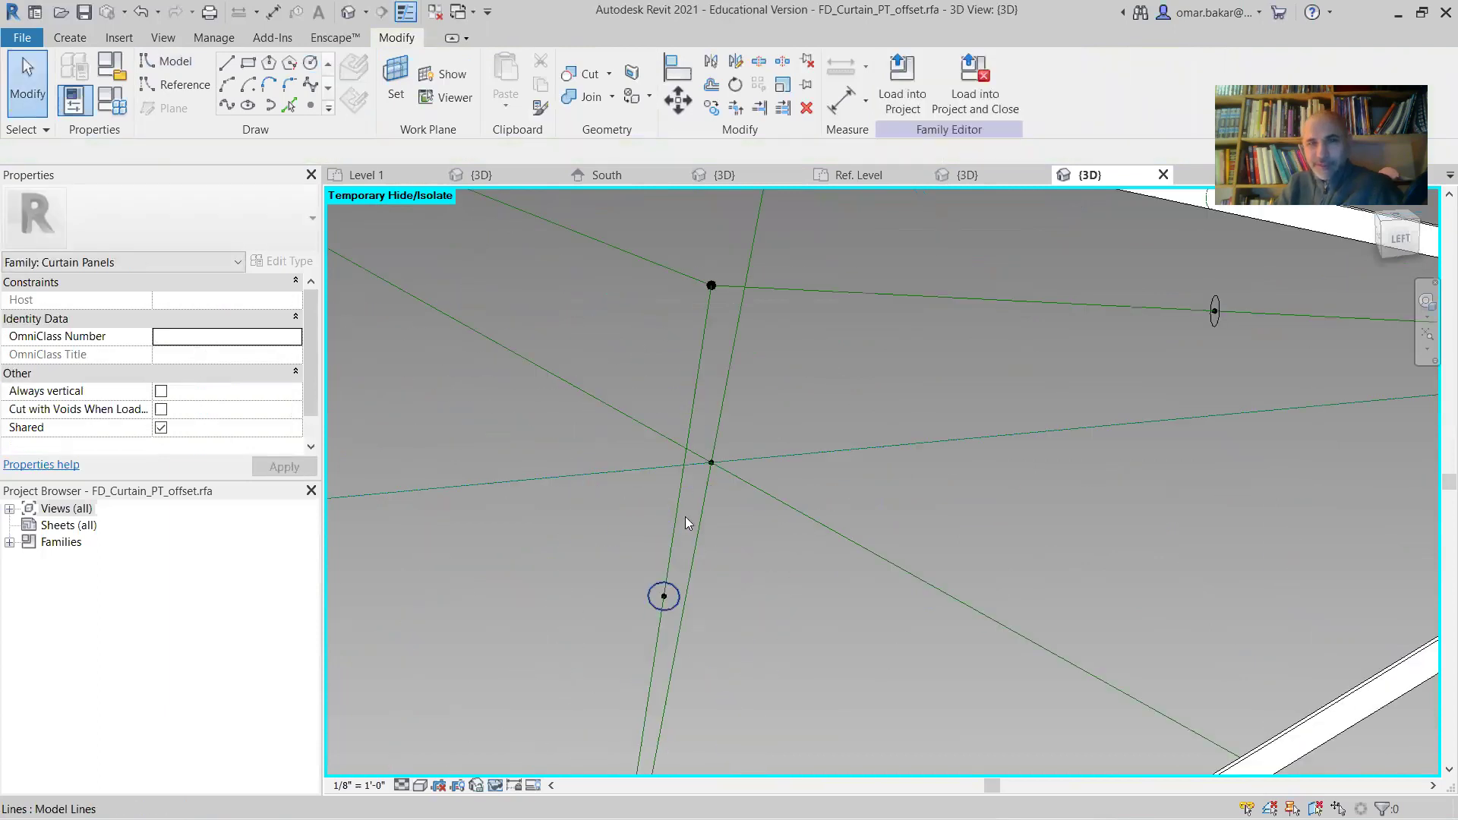
left_click(691, 415)
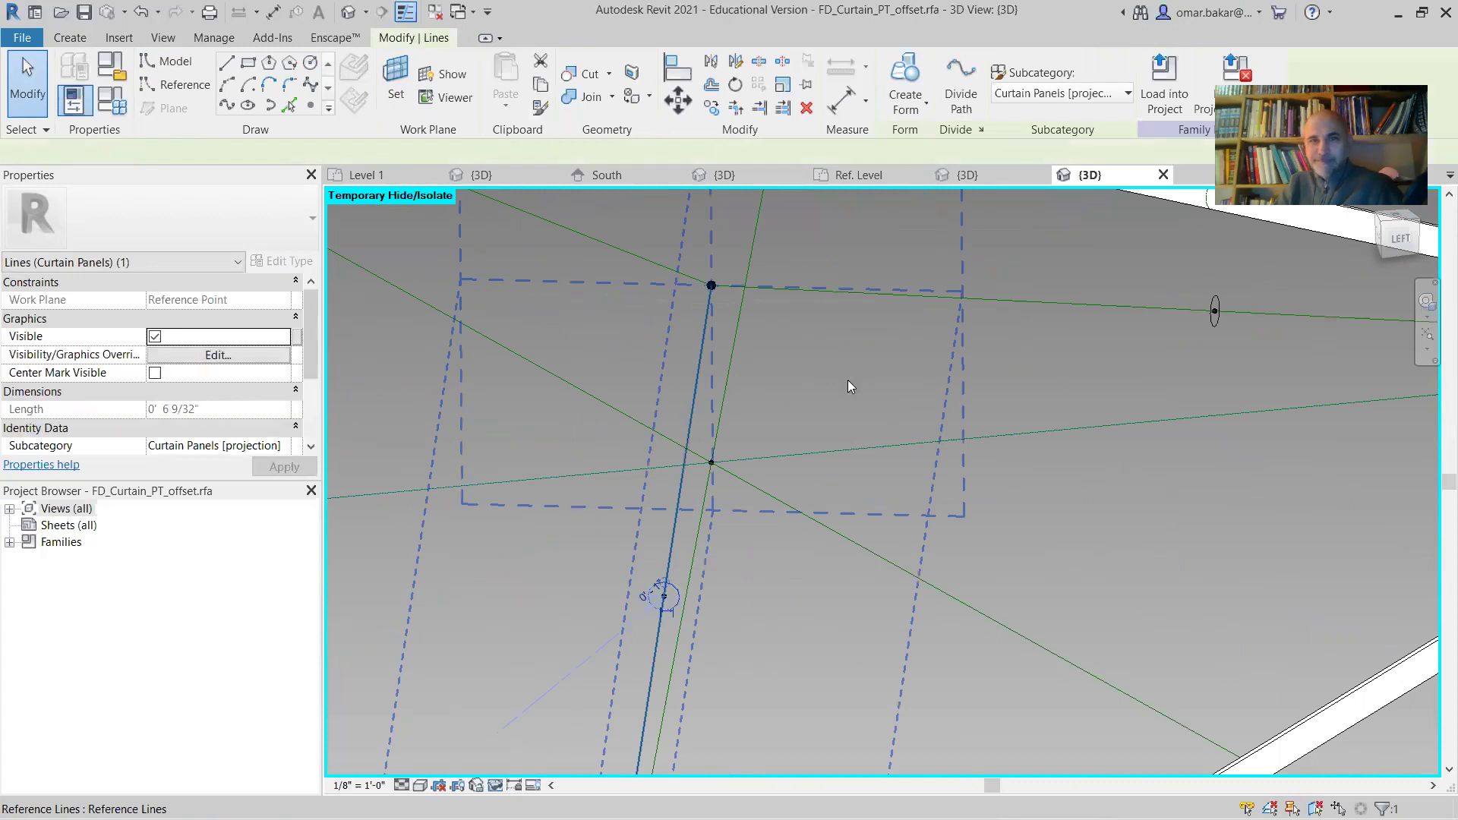
scroll(847, 381, "down", 3)
scroll(688, 312, "down", 2)
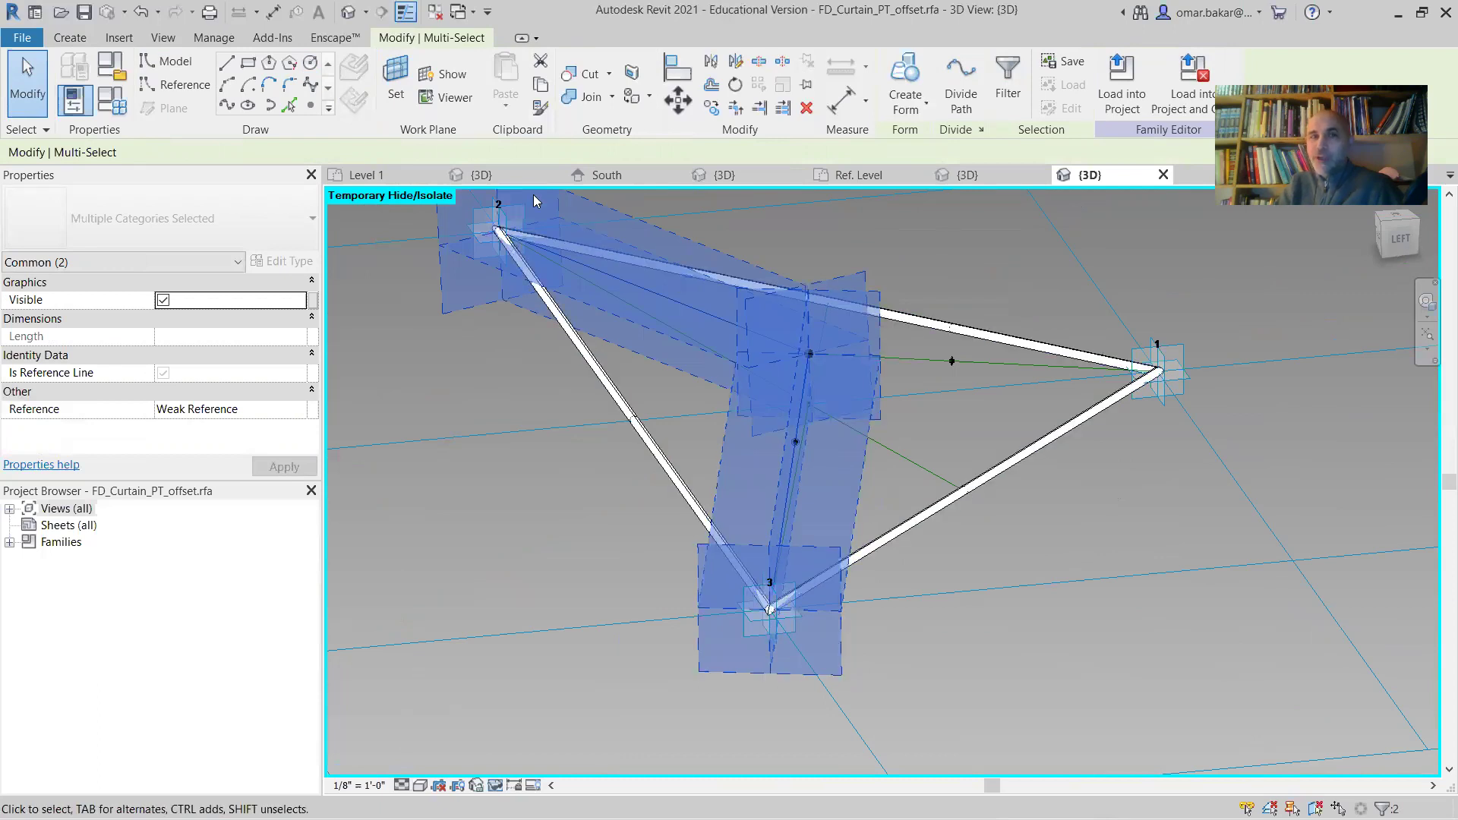
left_click(653, 304, "ctrl")
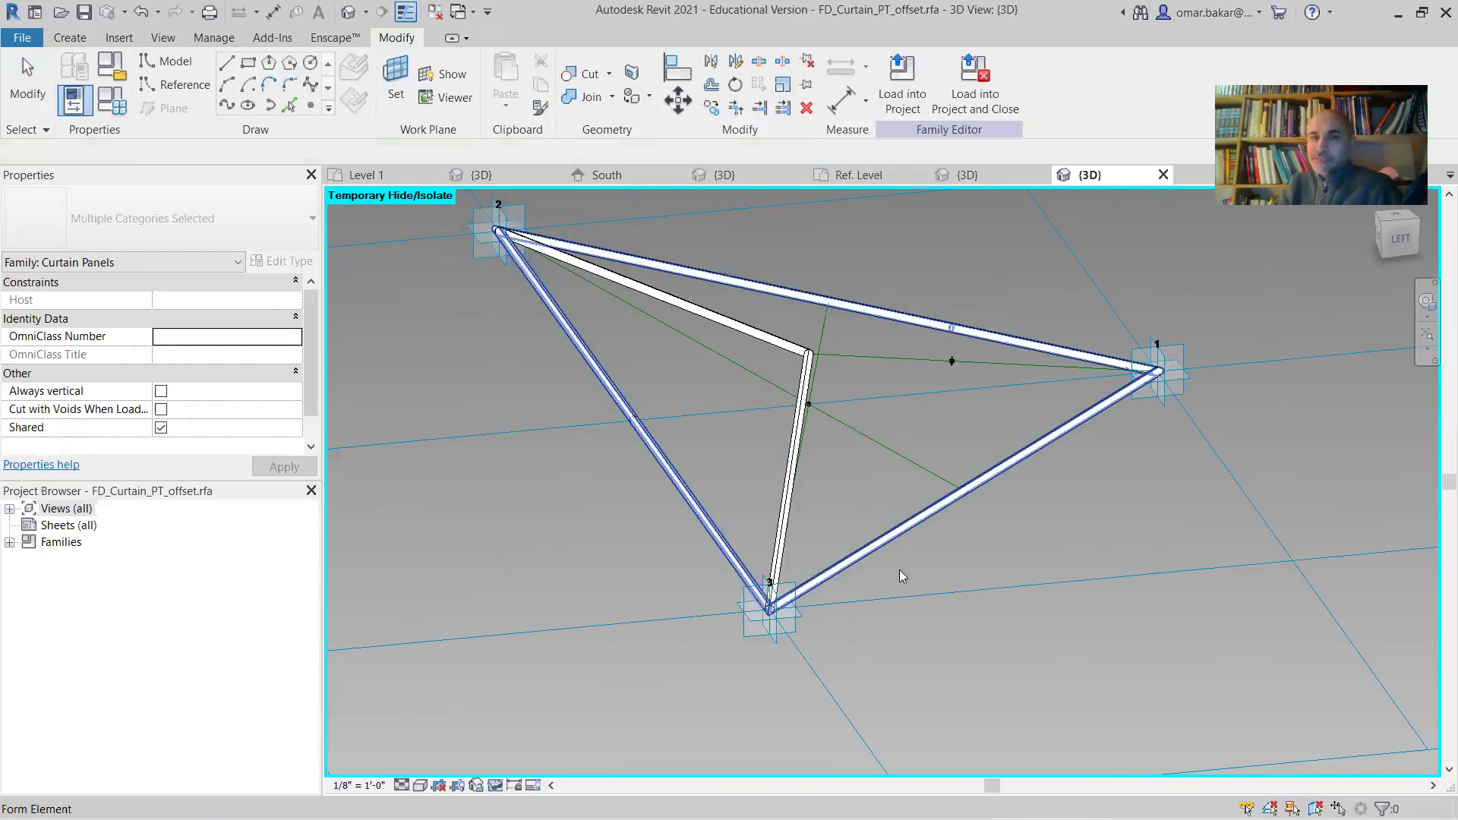
left_click(1070, 524)
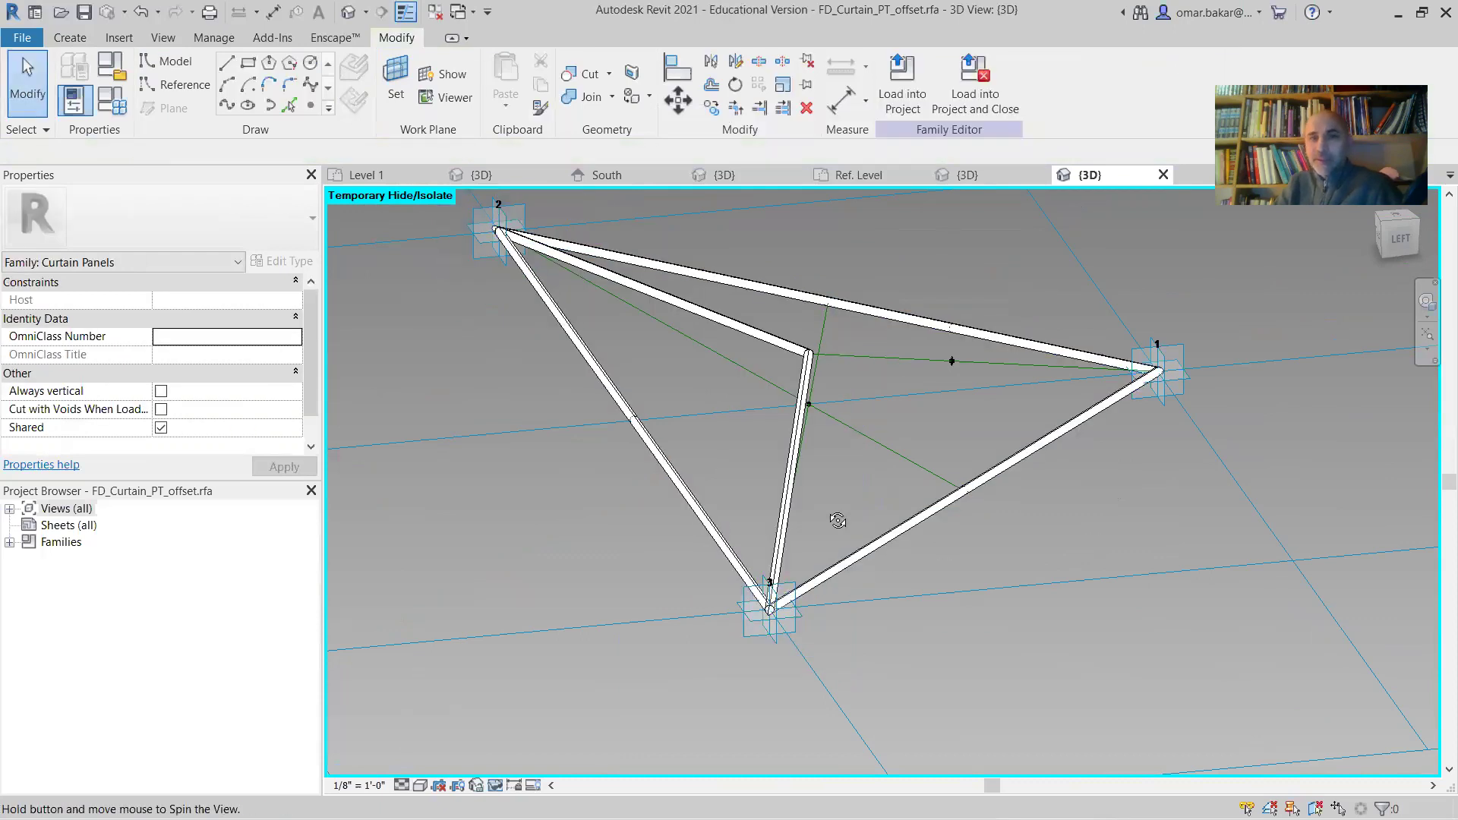
Create a swept form from the other circle along the reference line between the apex and adaptive point 1
mouse_move(1012, 283)
middle_mouse_down("shift")
mouse_move(953, 349)
mouse_move(958, 392)
middle_mouse_up("shift")
scroll(946, 387, "up", 4)
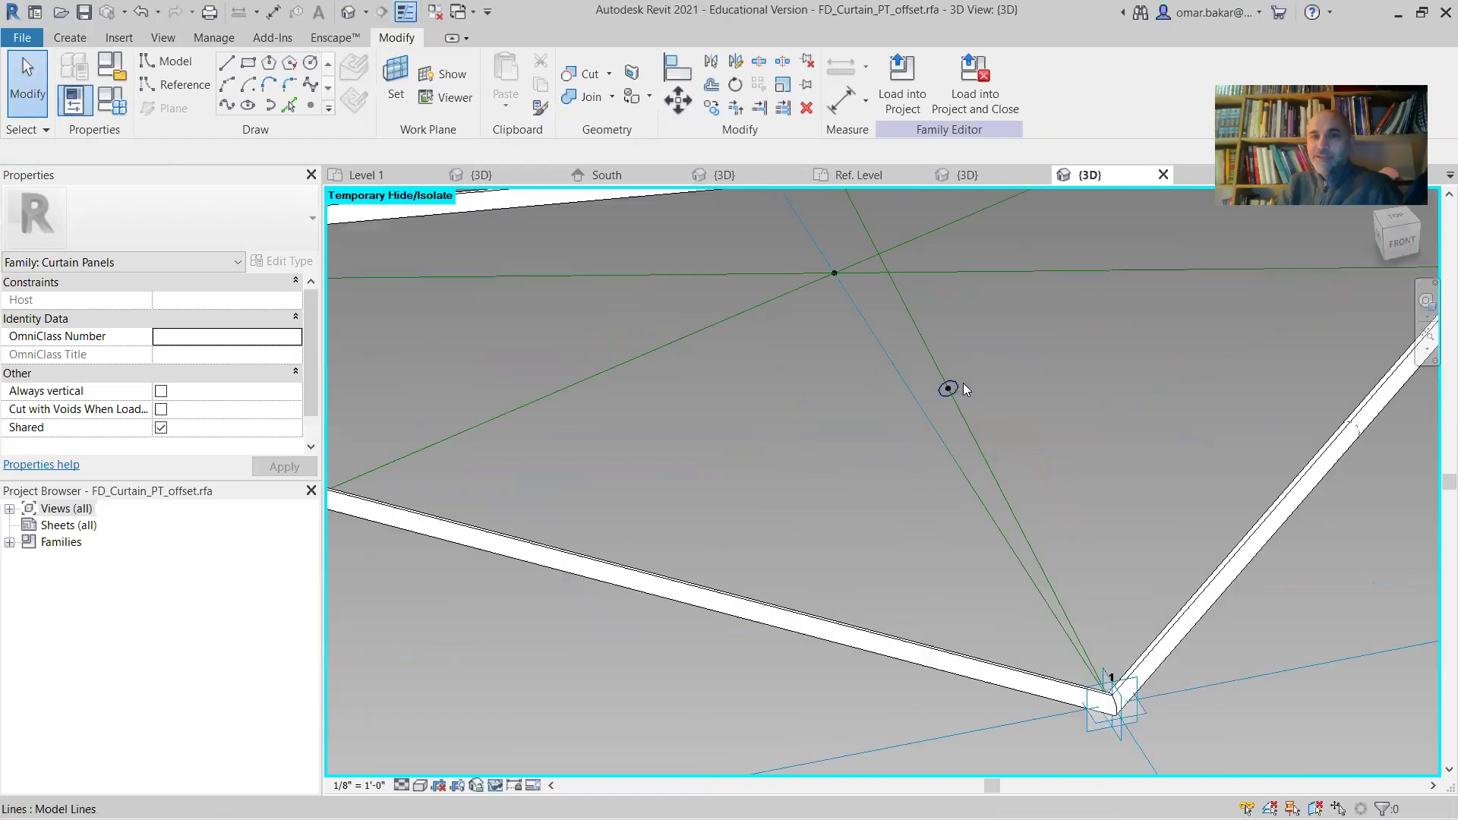
left_click(947, 351)
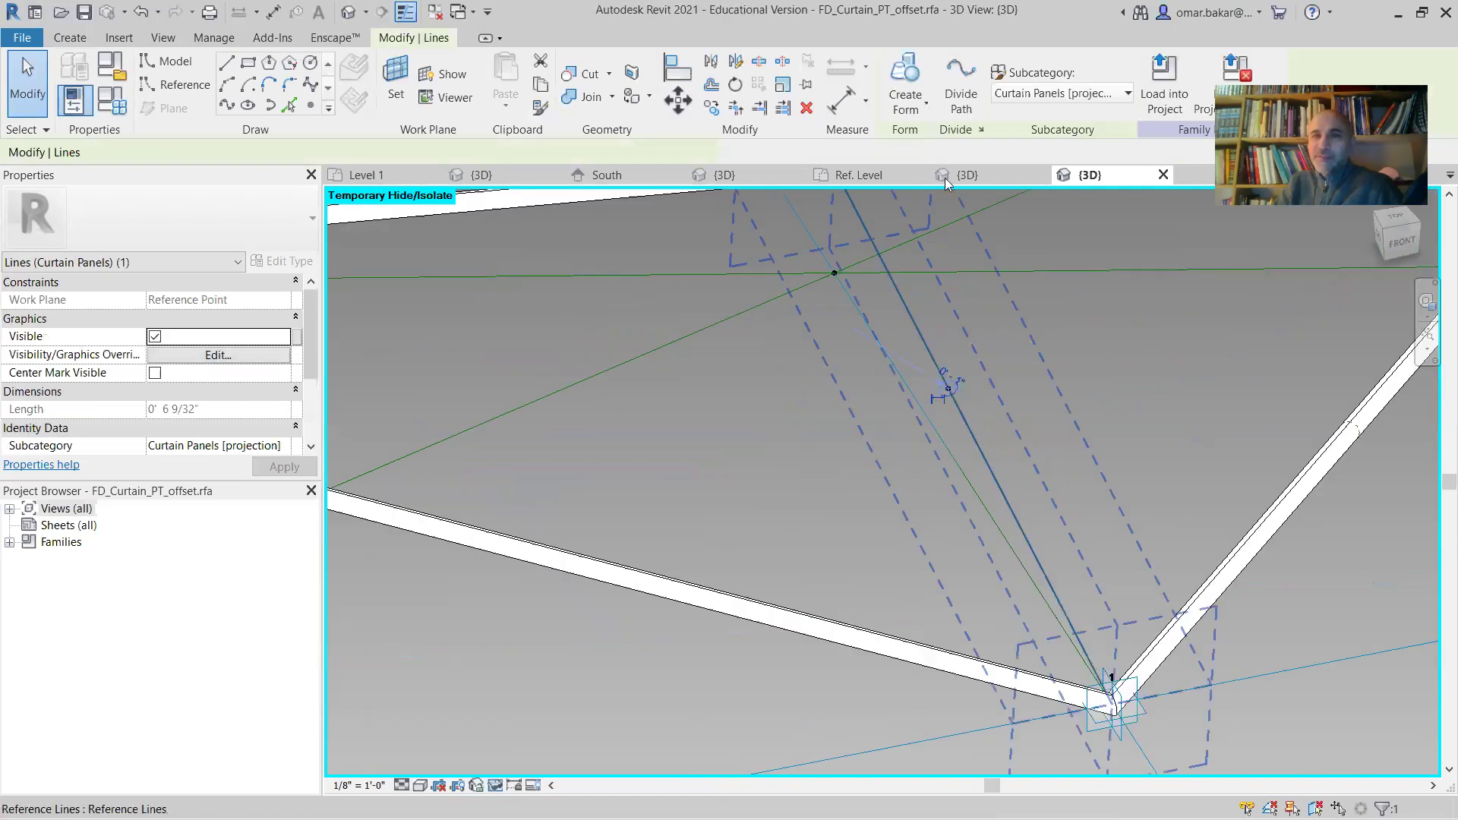
left_click(906, 72)
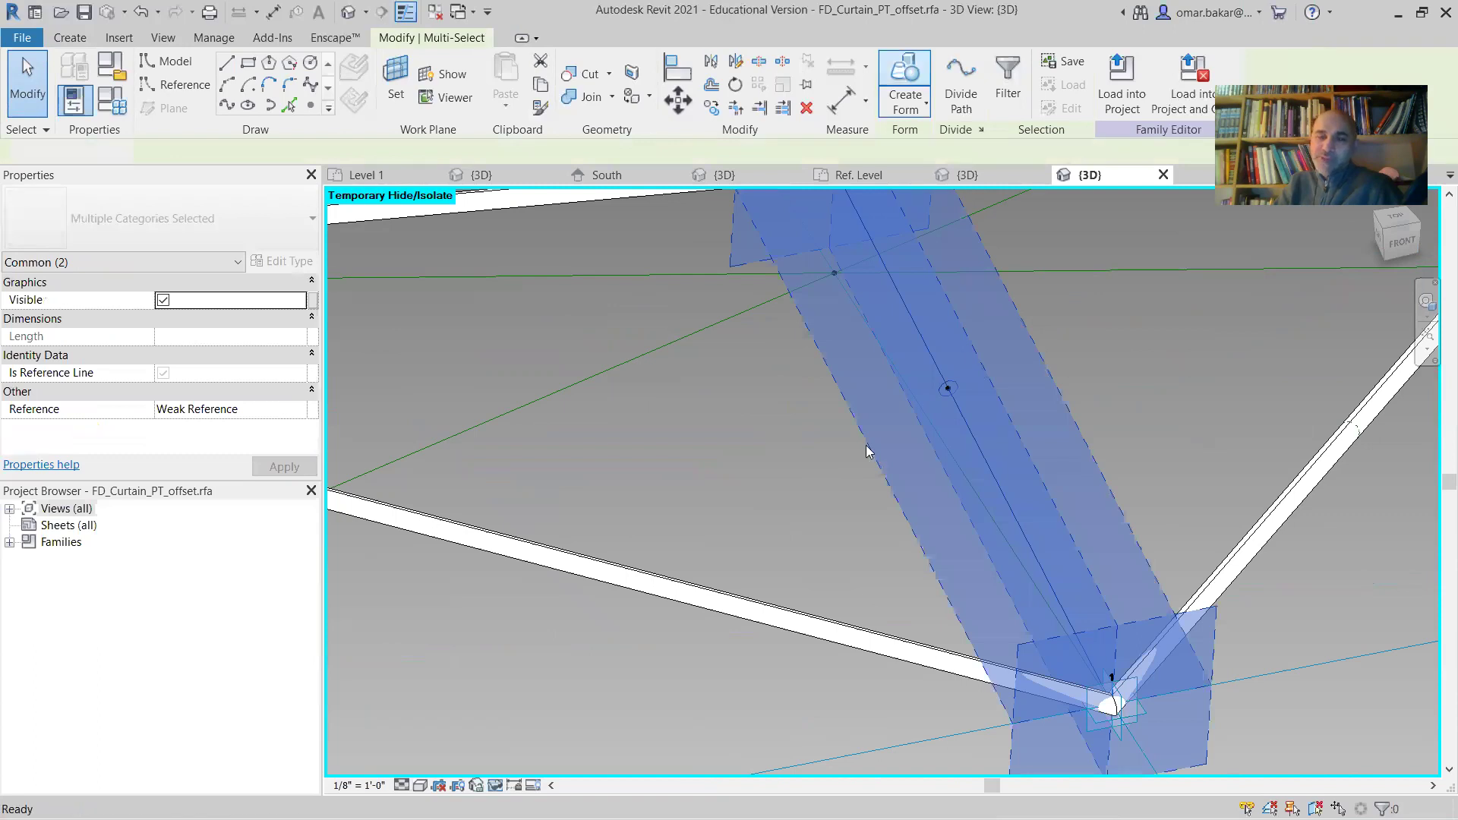
left_click(827, 416)
scroll(826, 416, "down", 3)
middle_click_drag(927, 526, 1021, 516, "shift")
middle_click_drag(1080, 571, 979, 517, "shift")
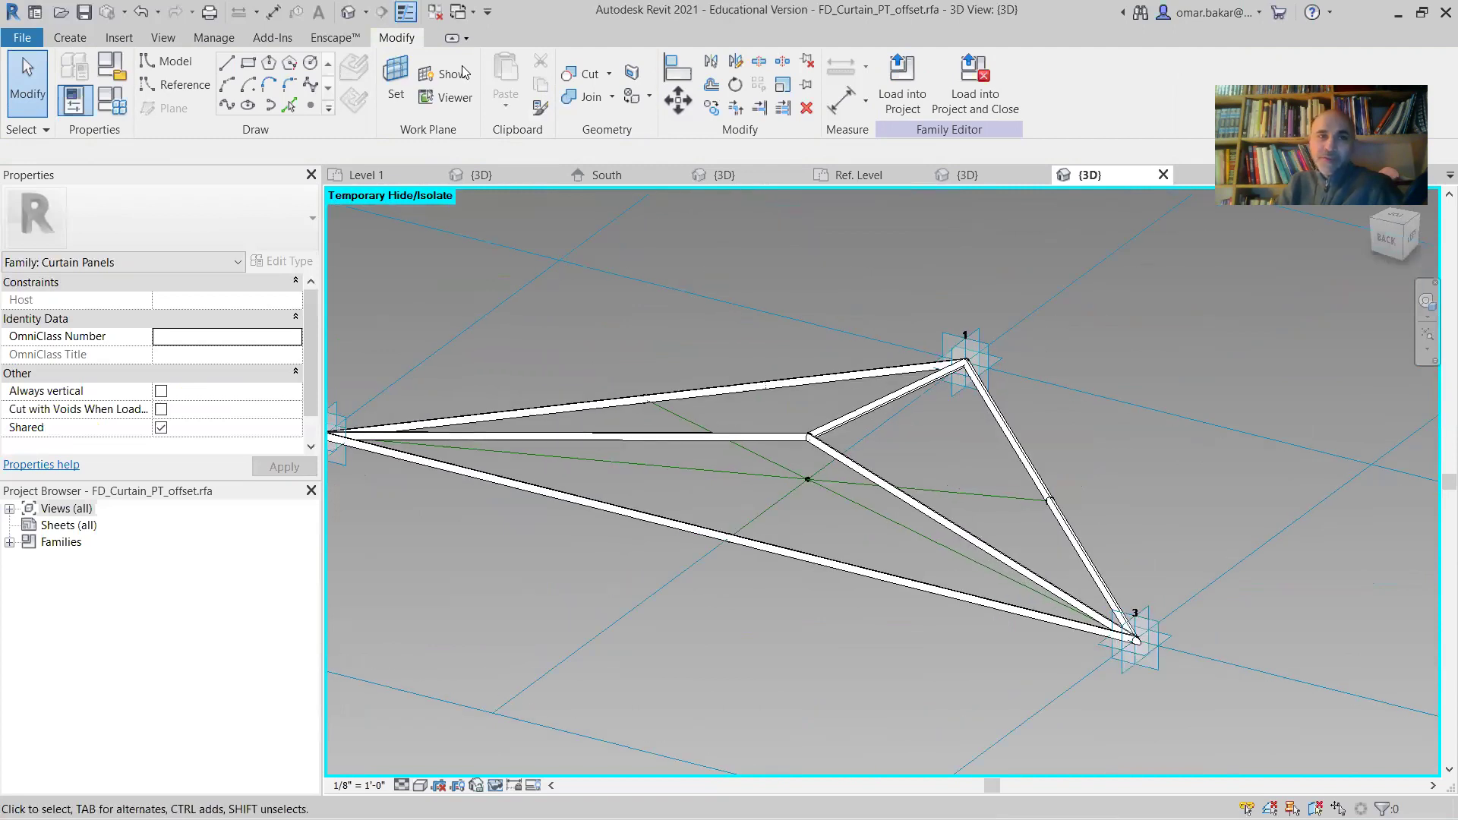
Join the two swept apex frame forms where they meet at the apex and inspect the joint
left_click(587, 98)
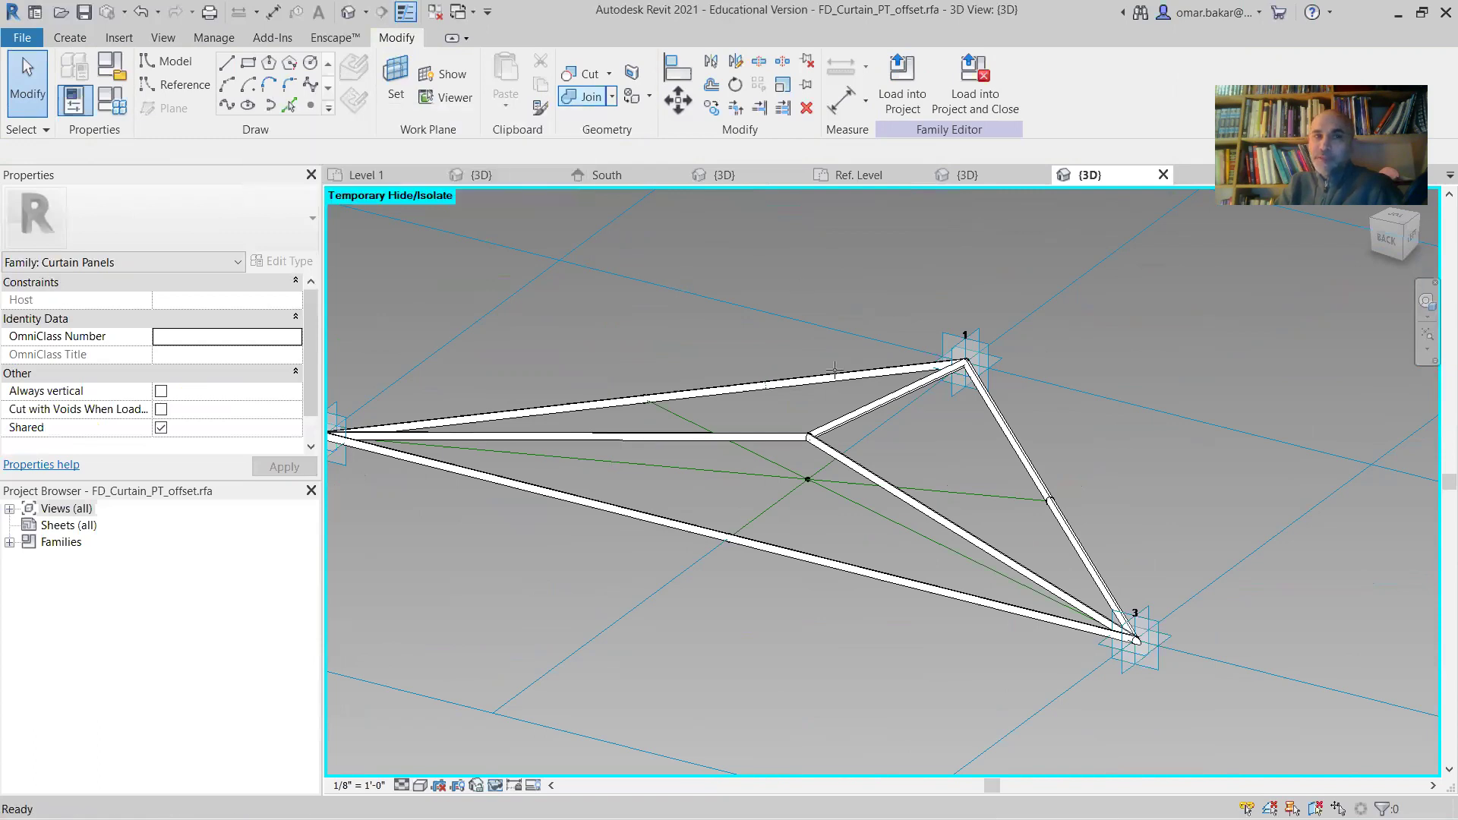
scroll(833, 454, "up", 2)
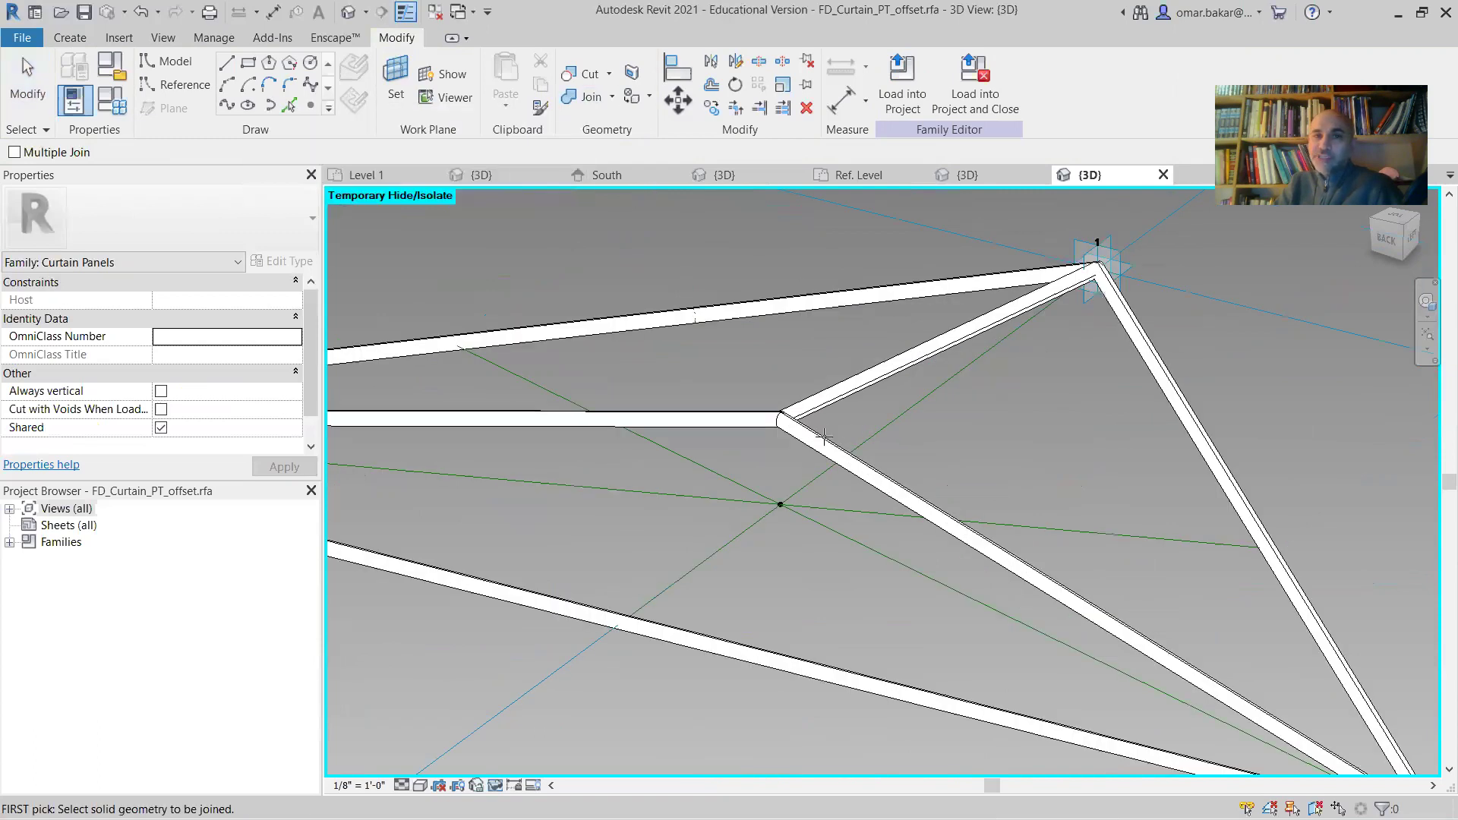
left_click(841, 420)
left_click(873, 377)
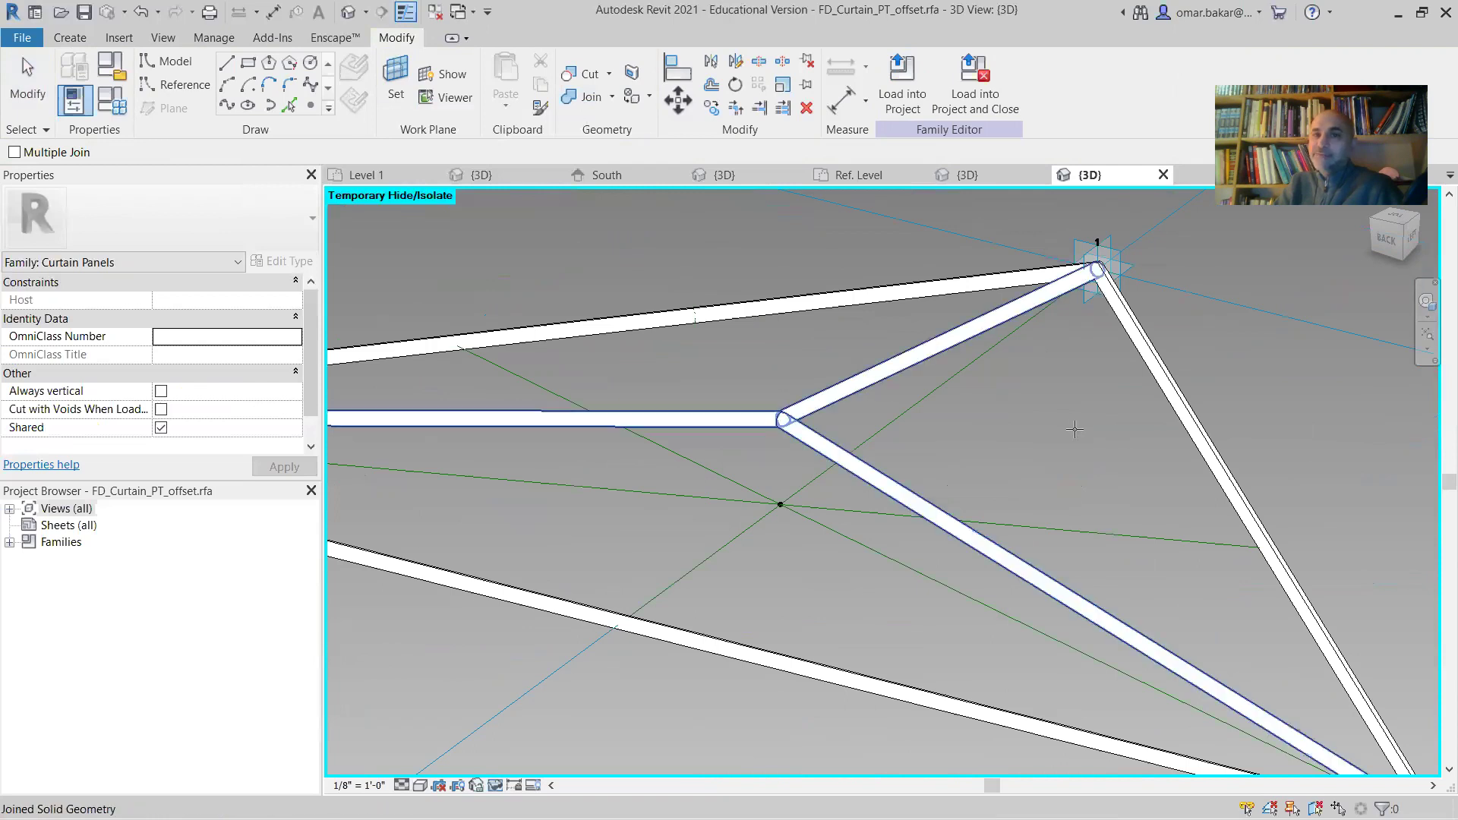
middle_click_drag(889, 546, 857, 649, "shift")
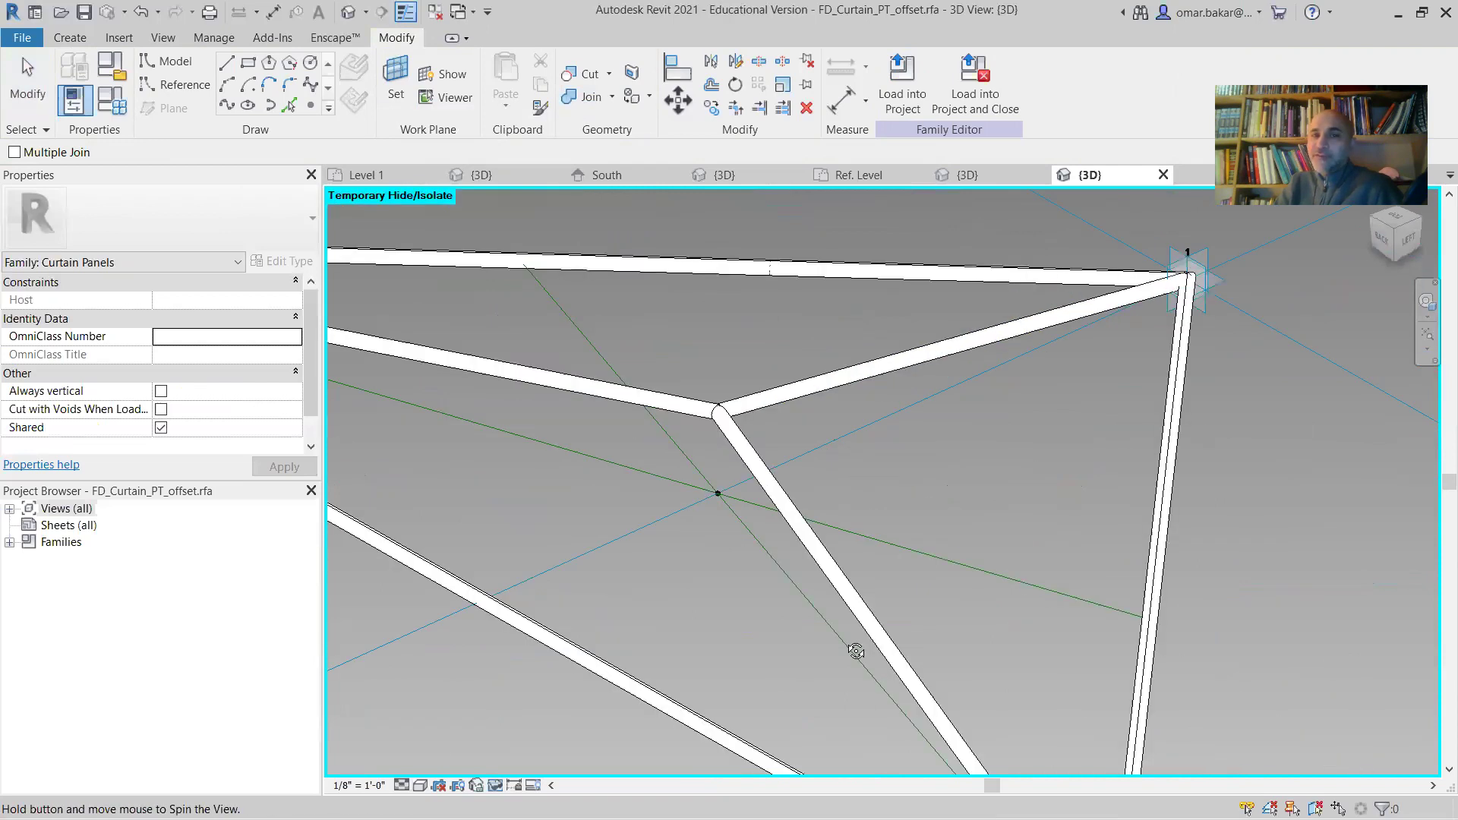
middle_click_drag(664, 378, 656, 358, "shift")
scroll(668, 307, "up", 1)
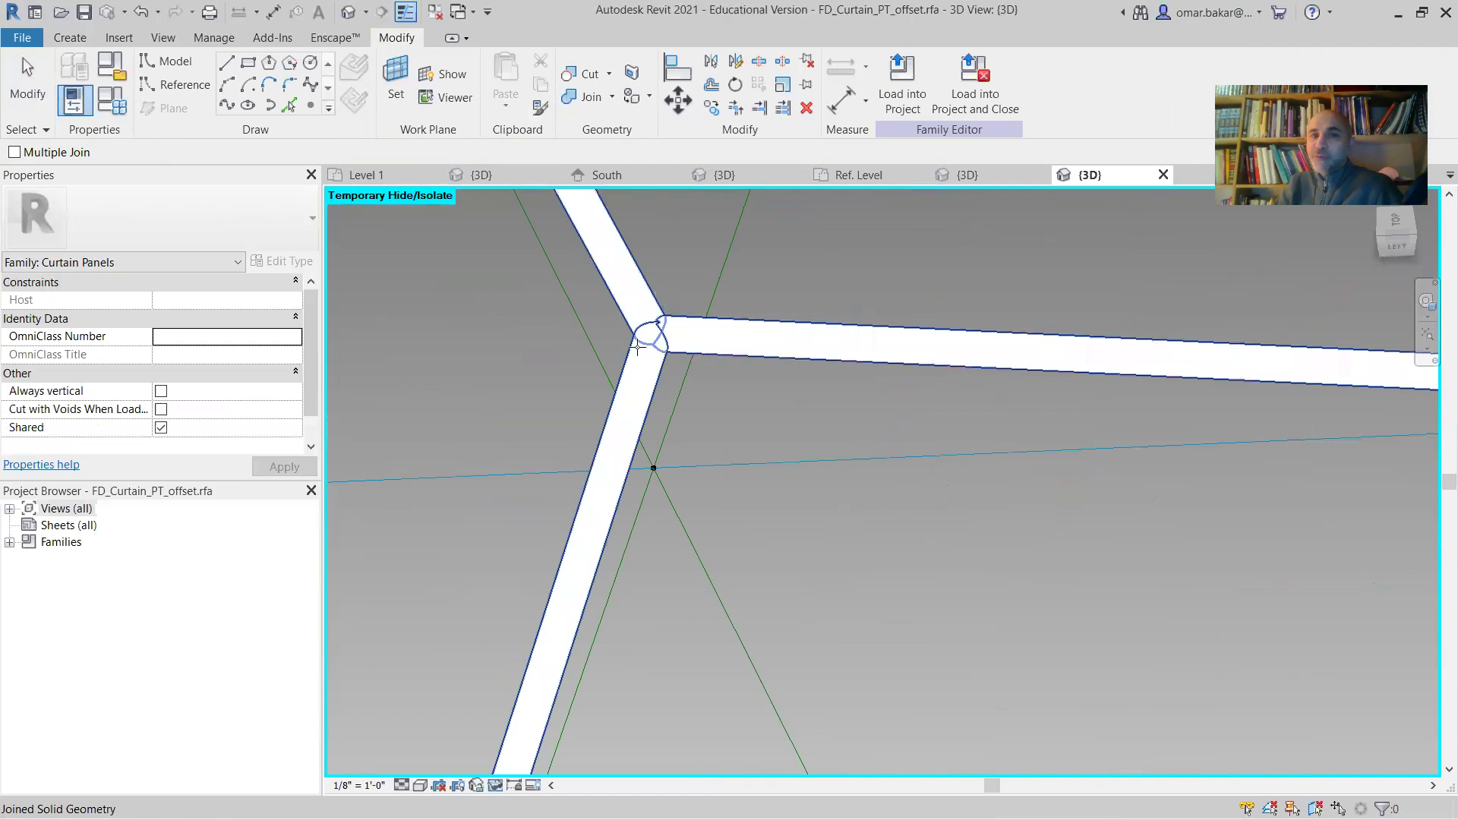
scroll(757, 352, "down", 3)
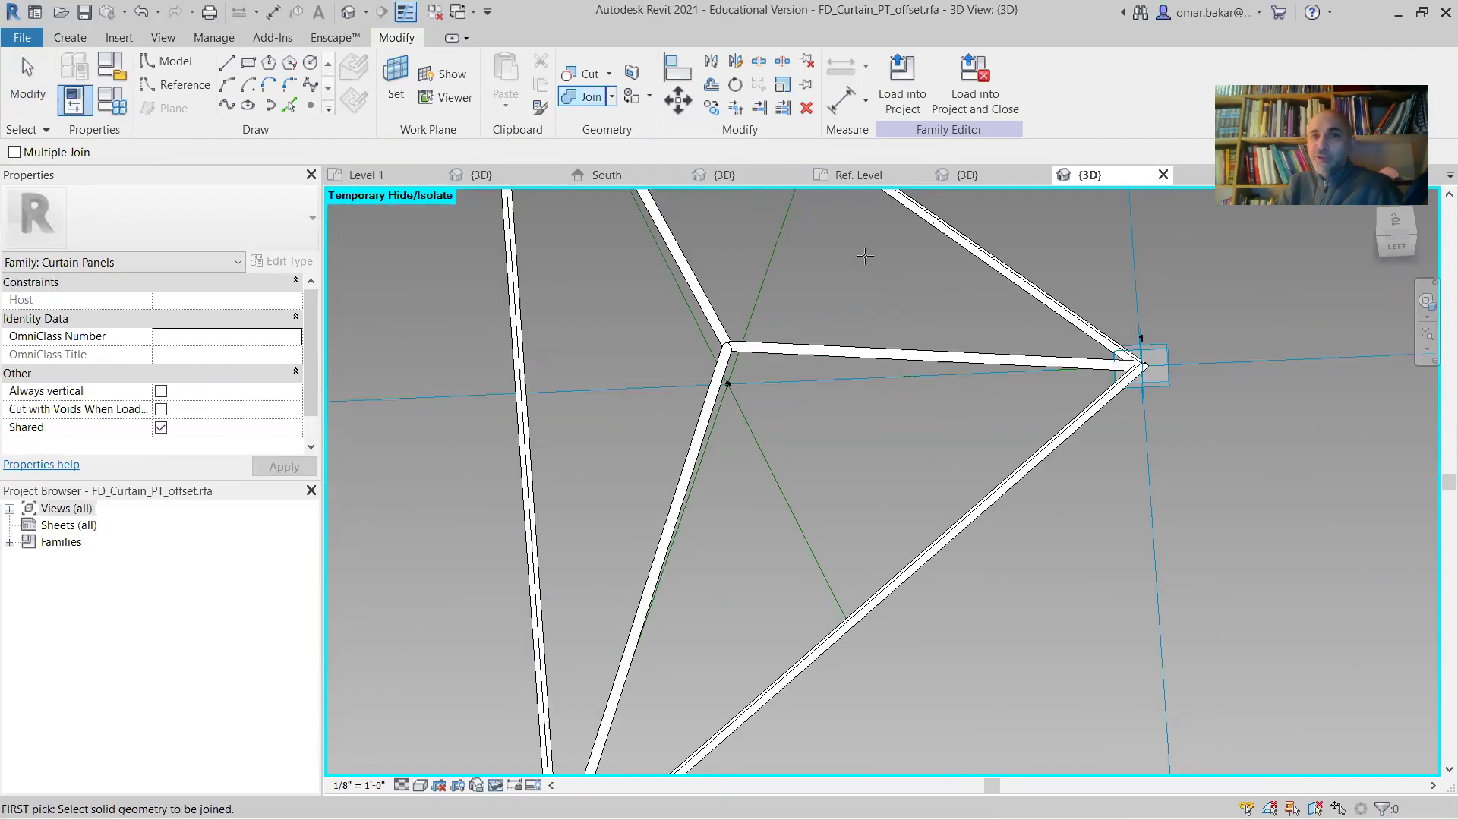
Try to join the apex frame members with the base frame form
left_click(1061, 459)
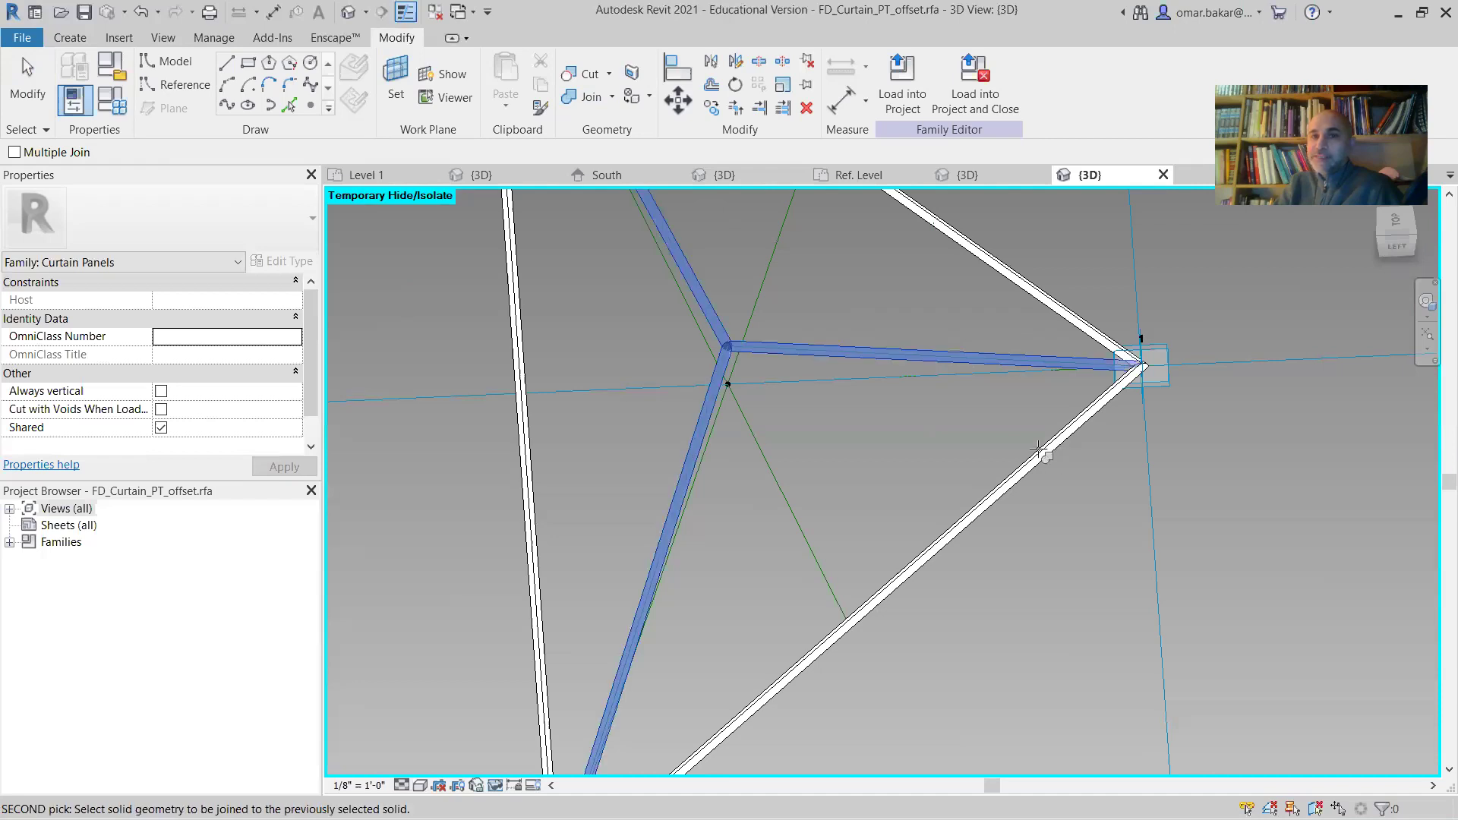
left_click(1065, 463)
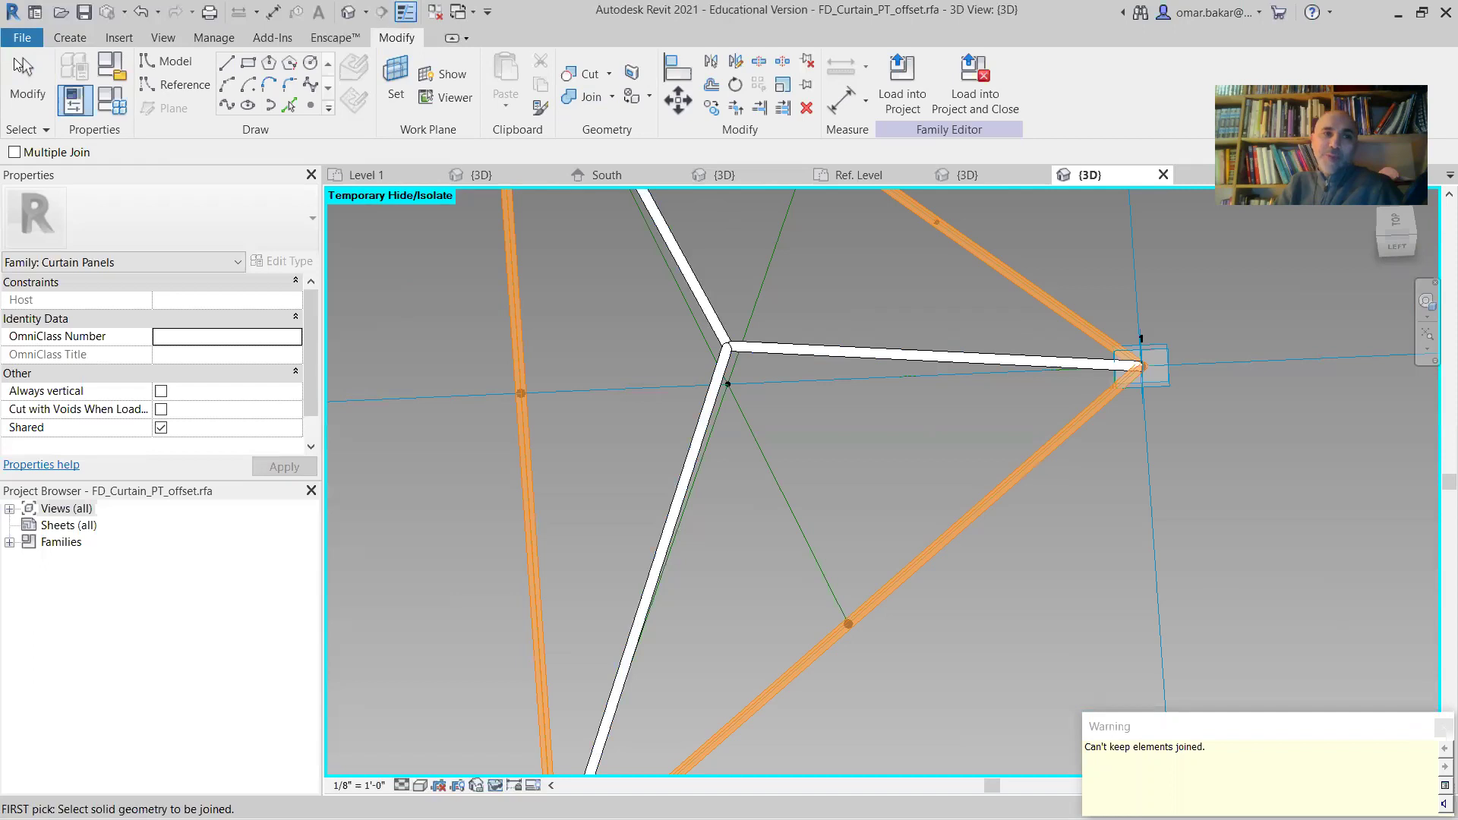
key("Escape")
key("Escape")
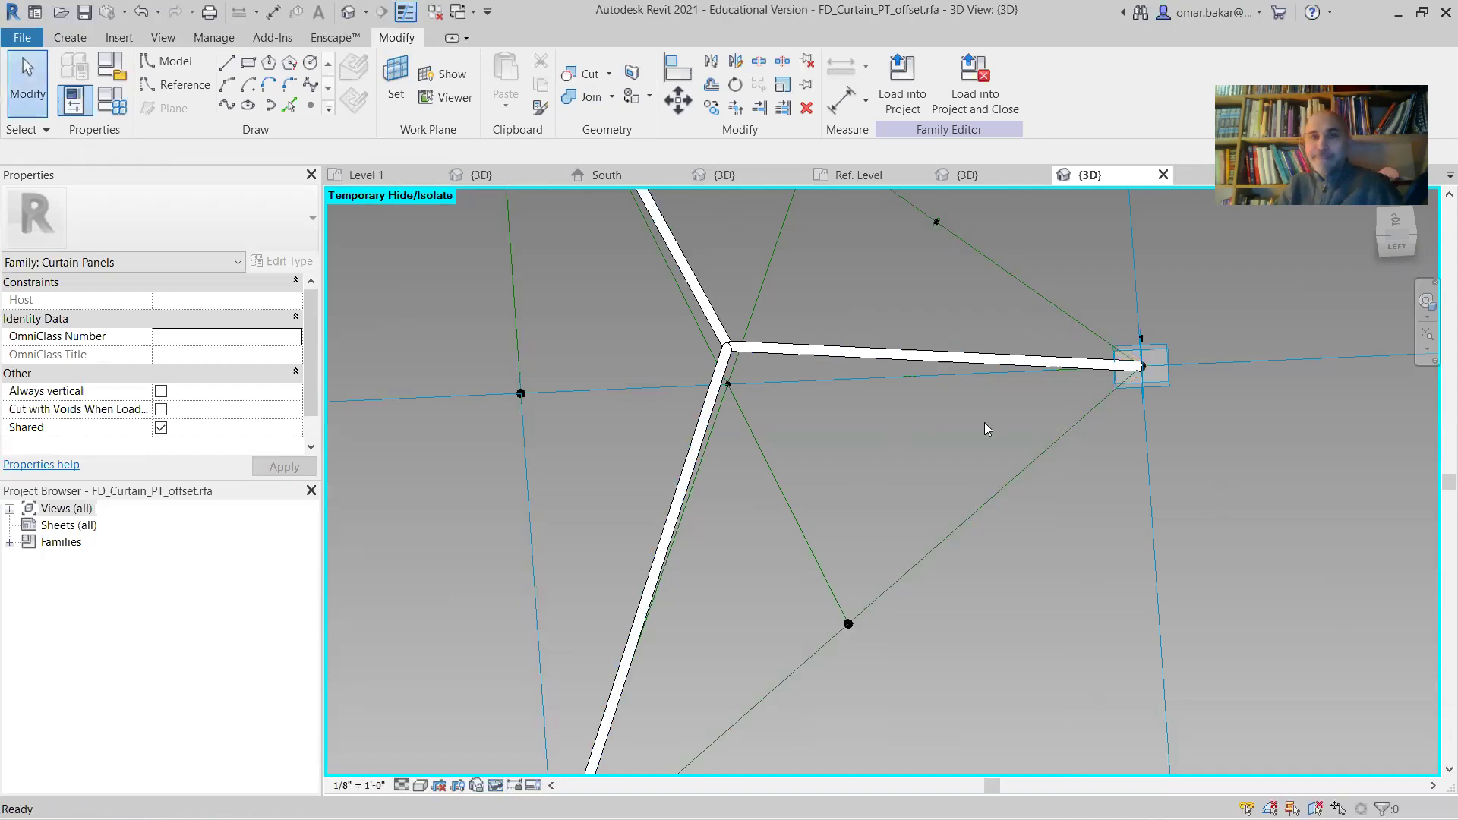
scroll(984, 422, "down", 3)
left_click(979, 476)
middle_click_drag(999, 471, 972, 492, "shift")
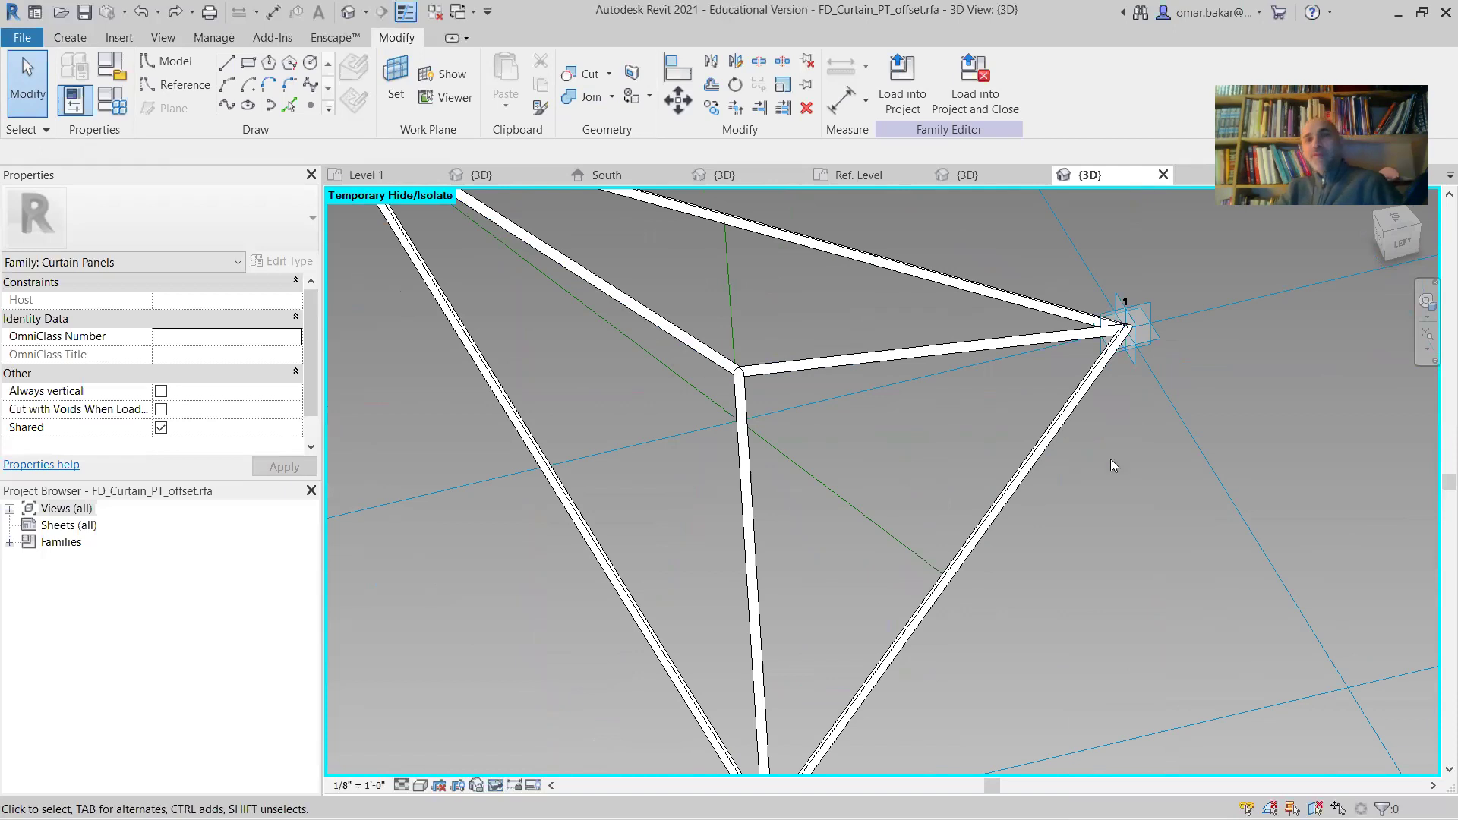
Assign the Cladding, Vertical Ribbed material from the AEC Materials library to all the base and apex frame forms together
middle_click_drag(1086, 566, 1029, 503, "shift")
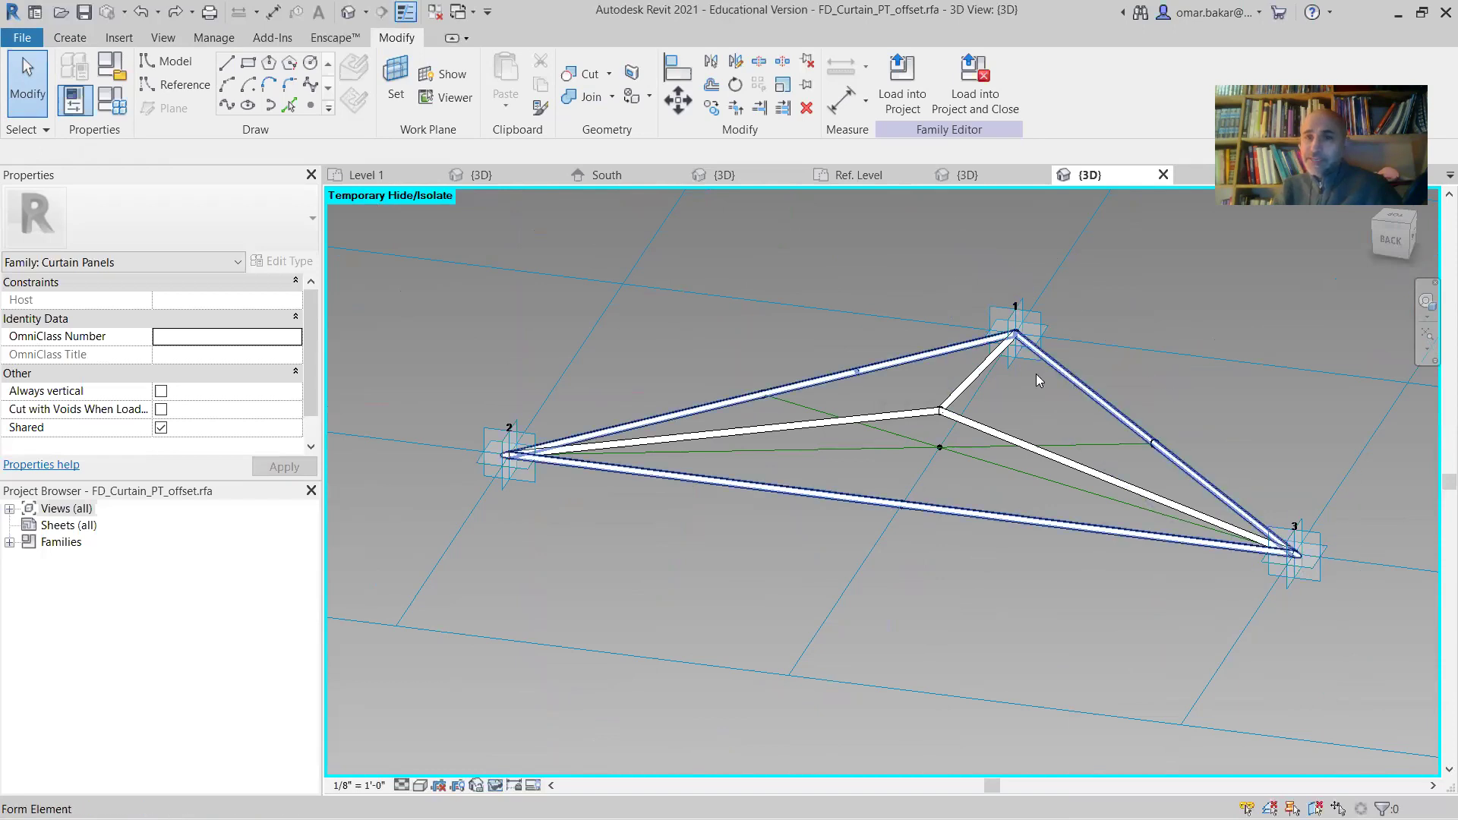
left_click(976, 377)
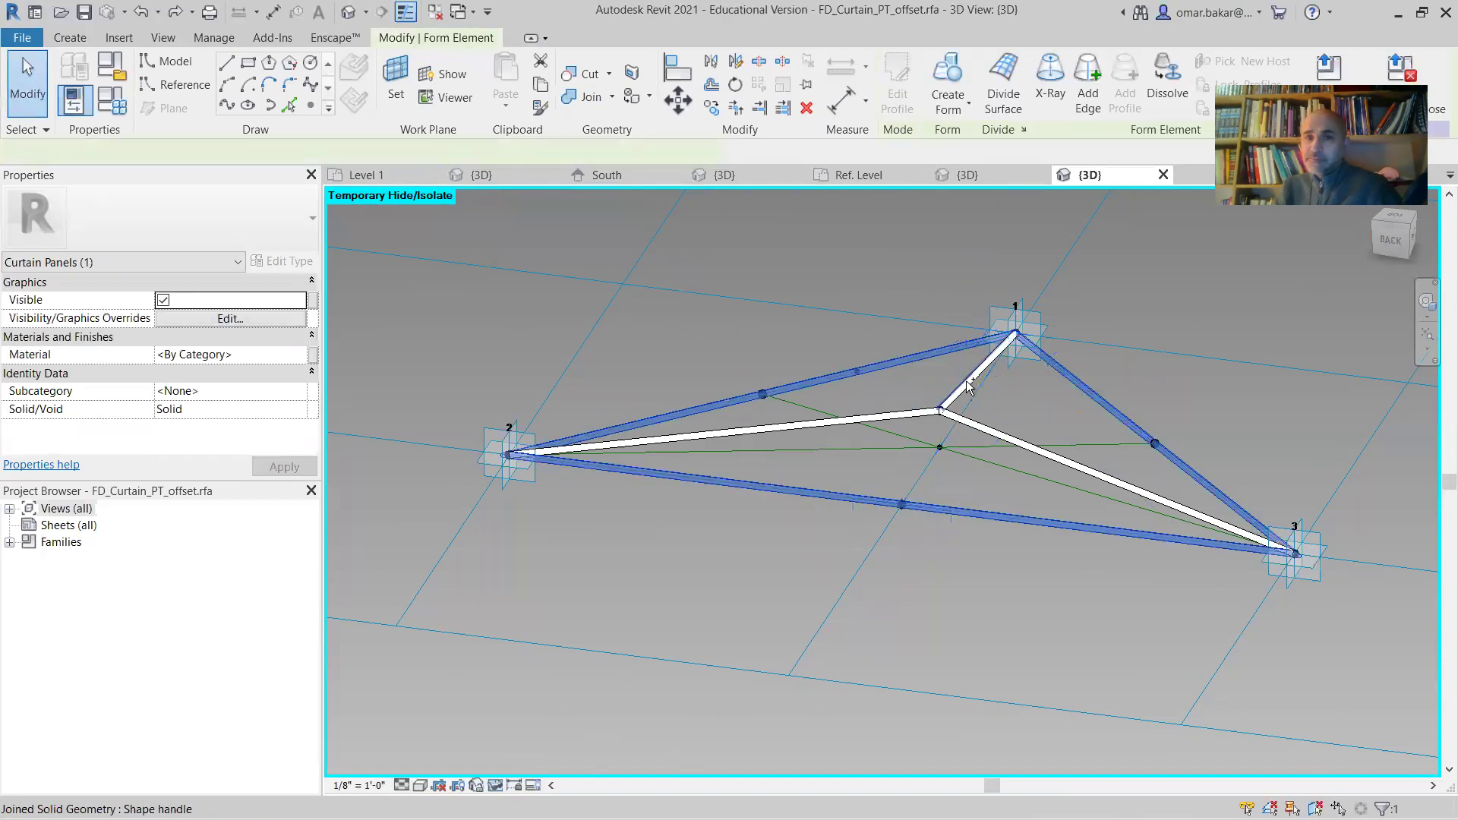
left_click(985, 435, "ctrl")
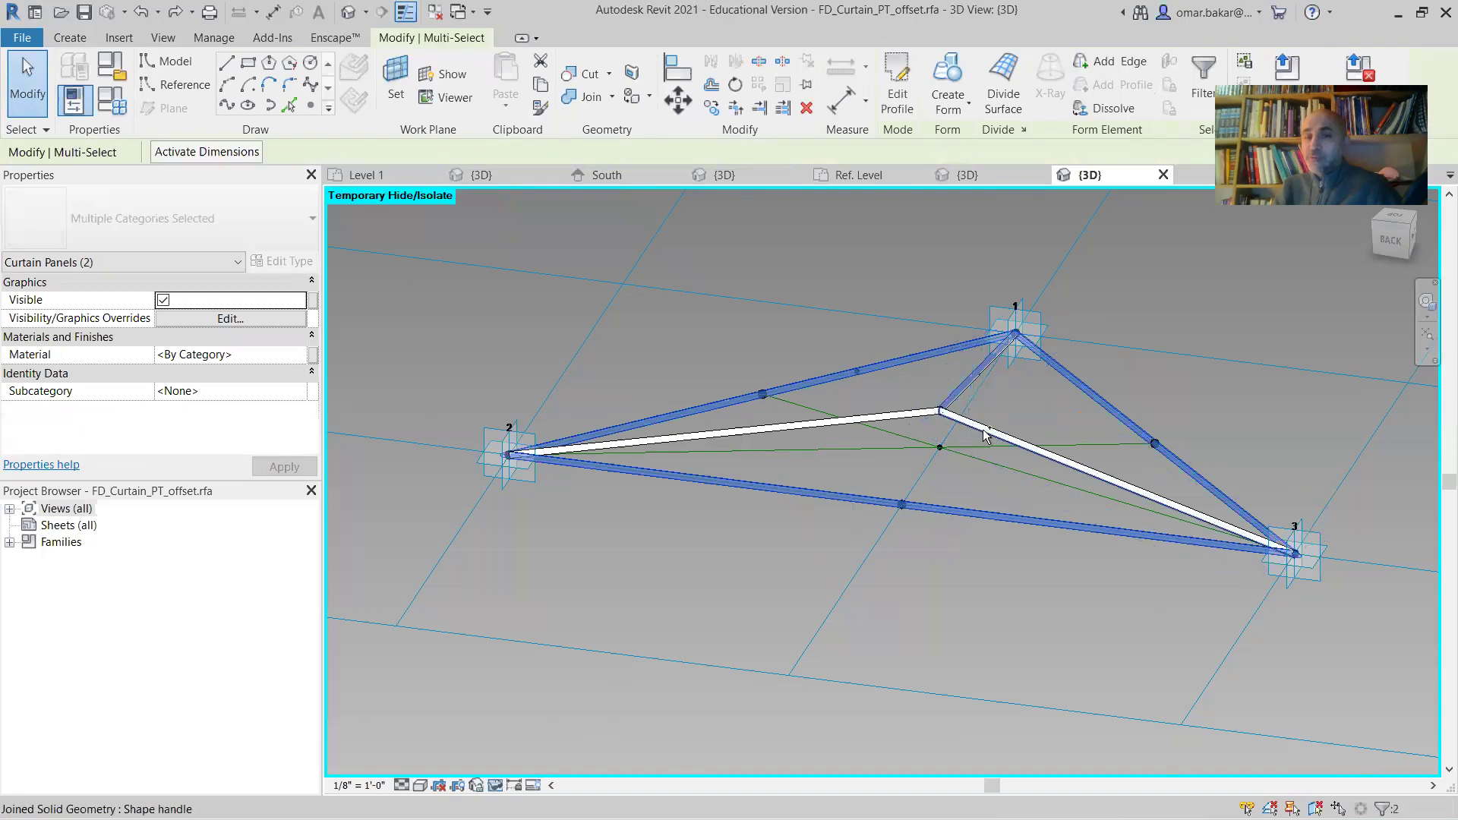
left_click(908, 423, "ctrl")
left_click(982, 502, "ctrl")
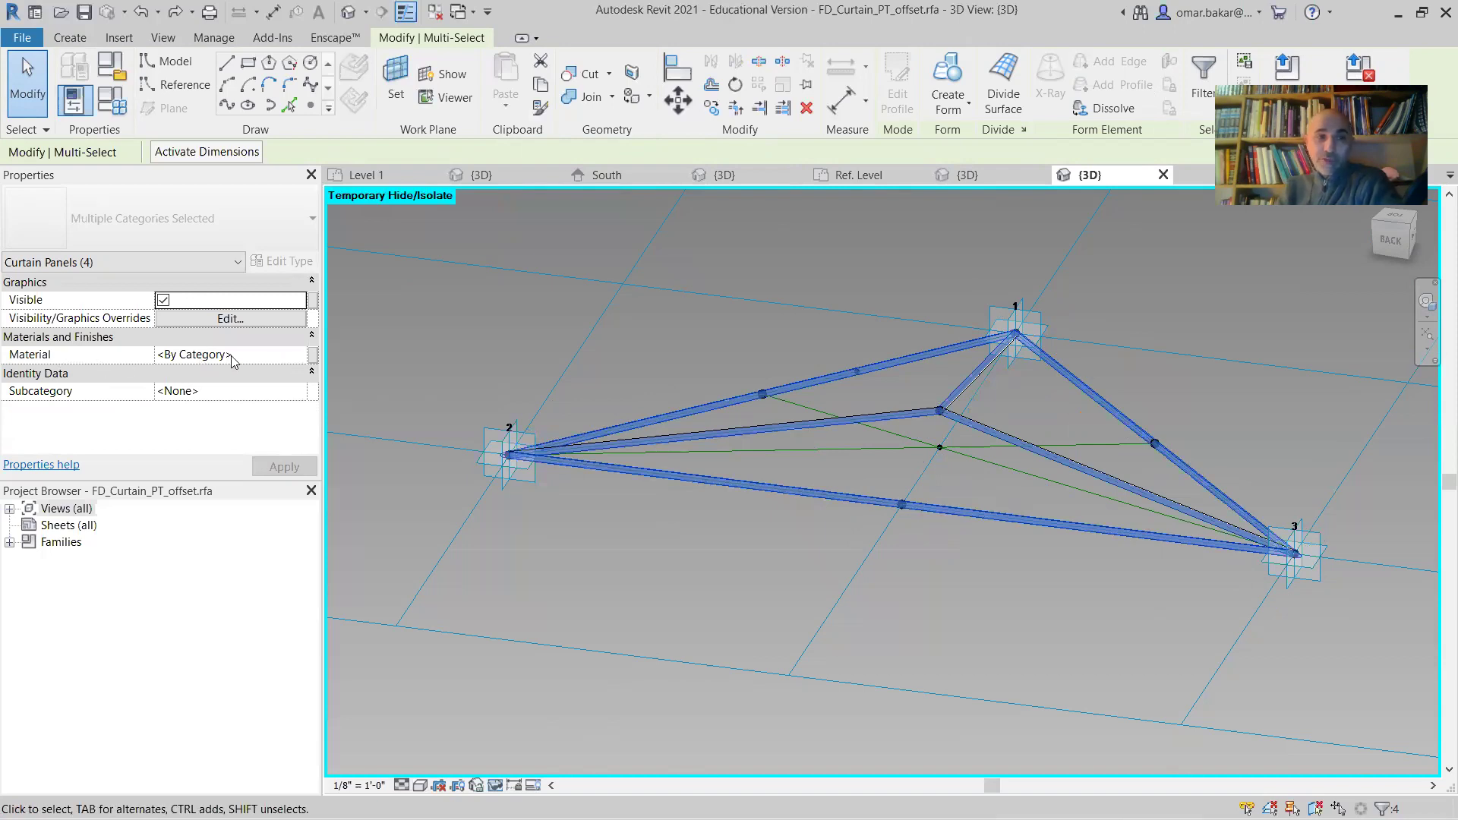
left_click(301, 356)
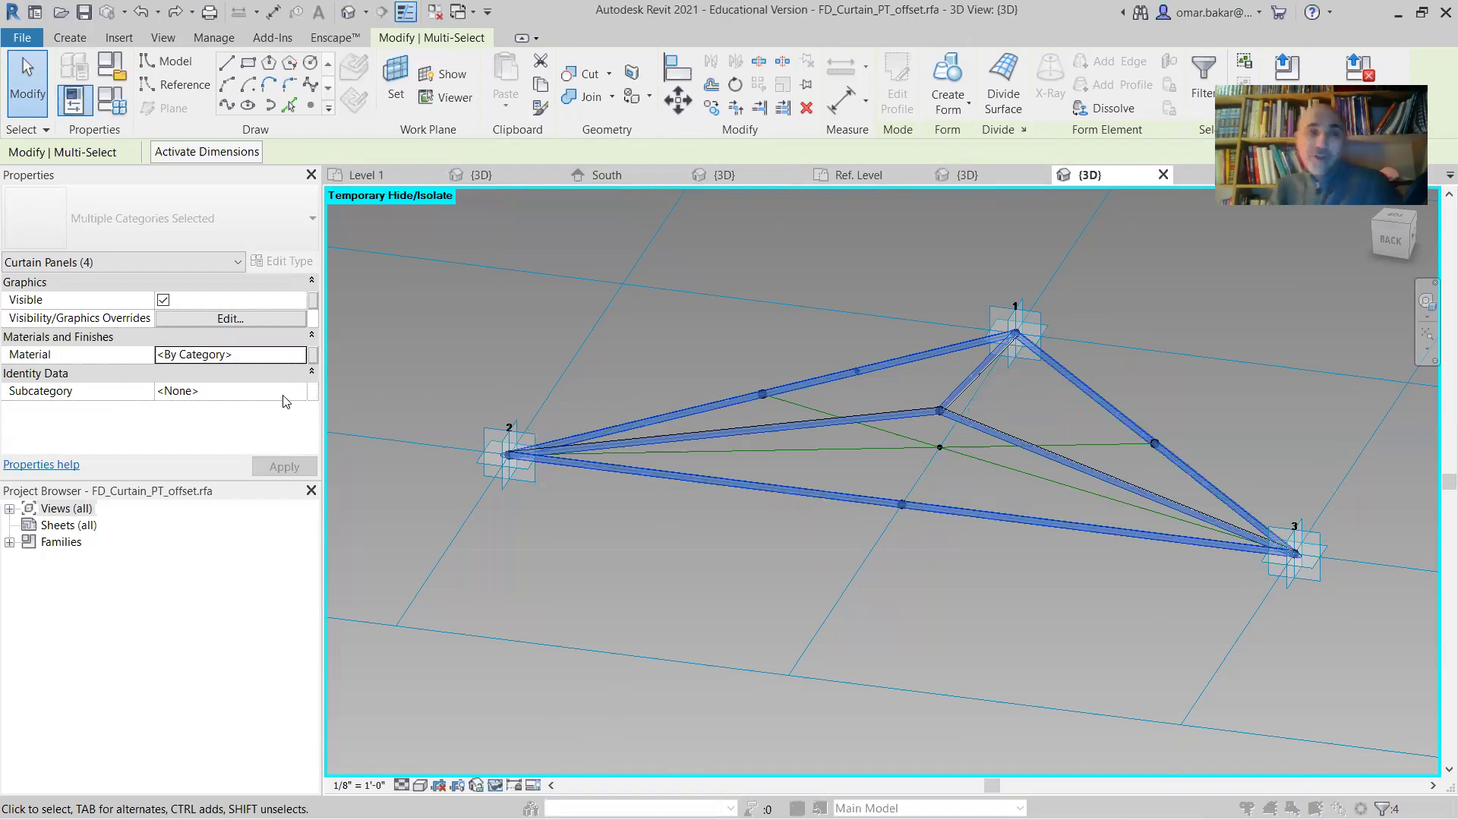
left_click(300, 354)
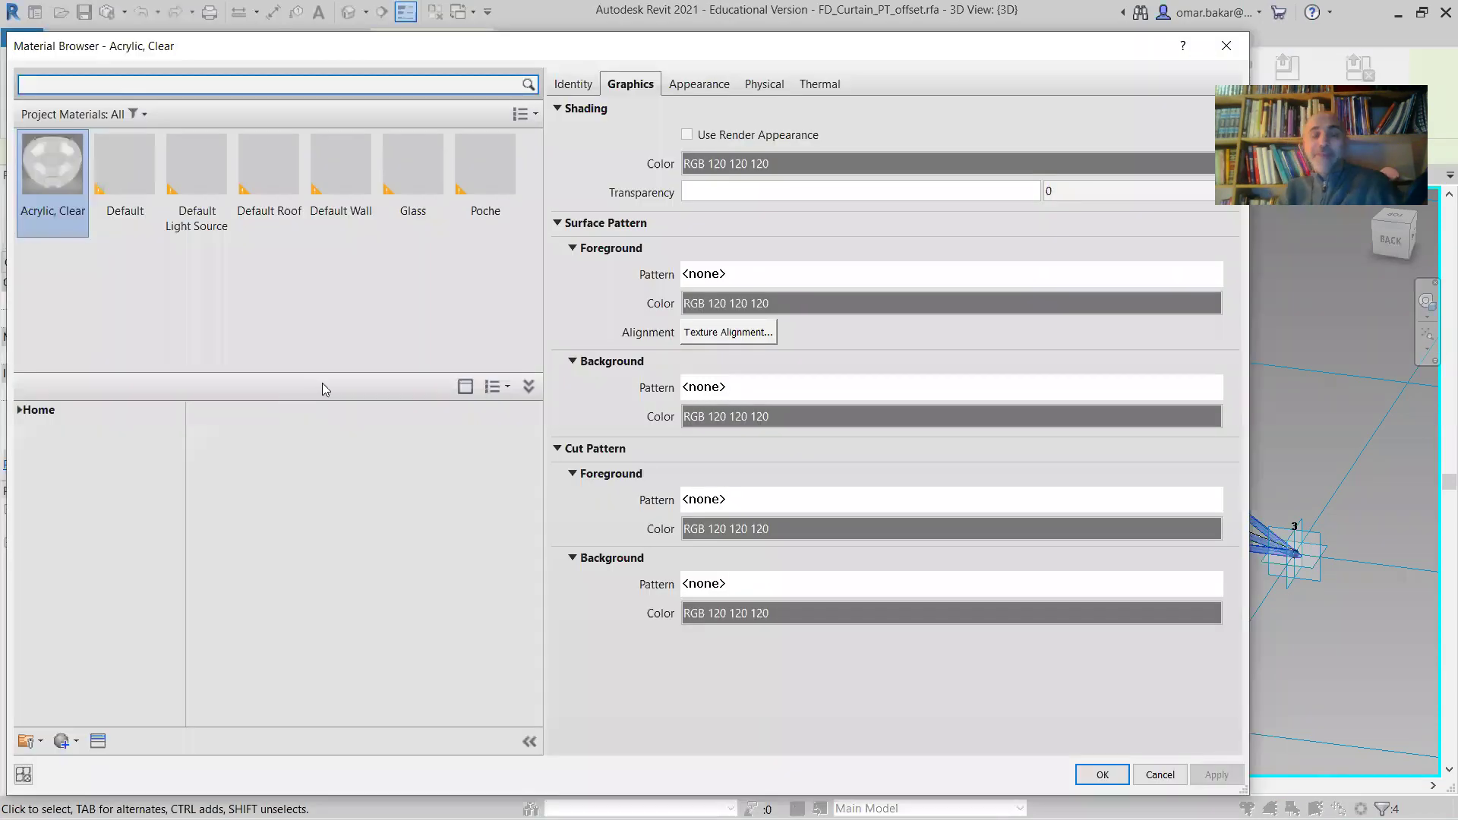
left_click(508, 388)
left_click(537, 407)
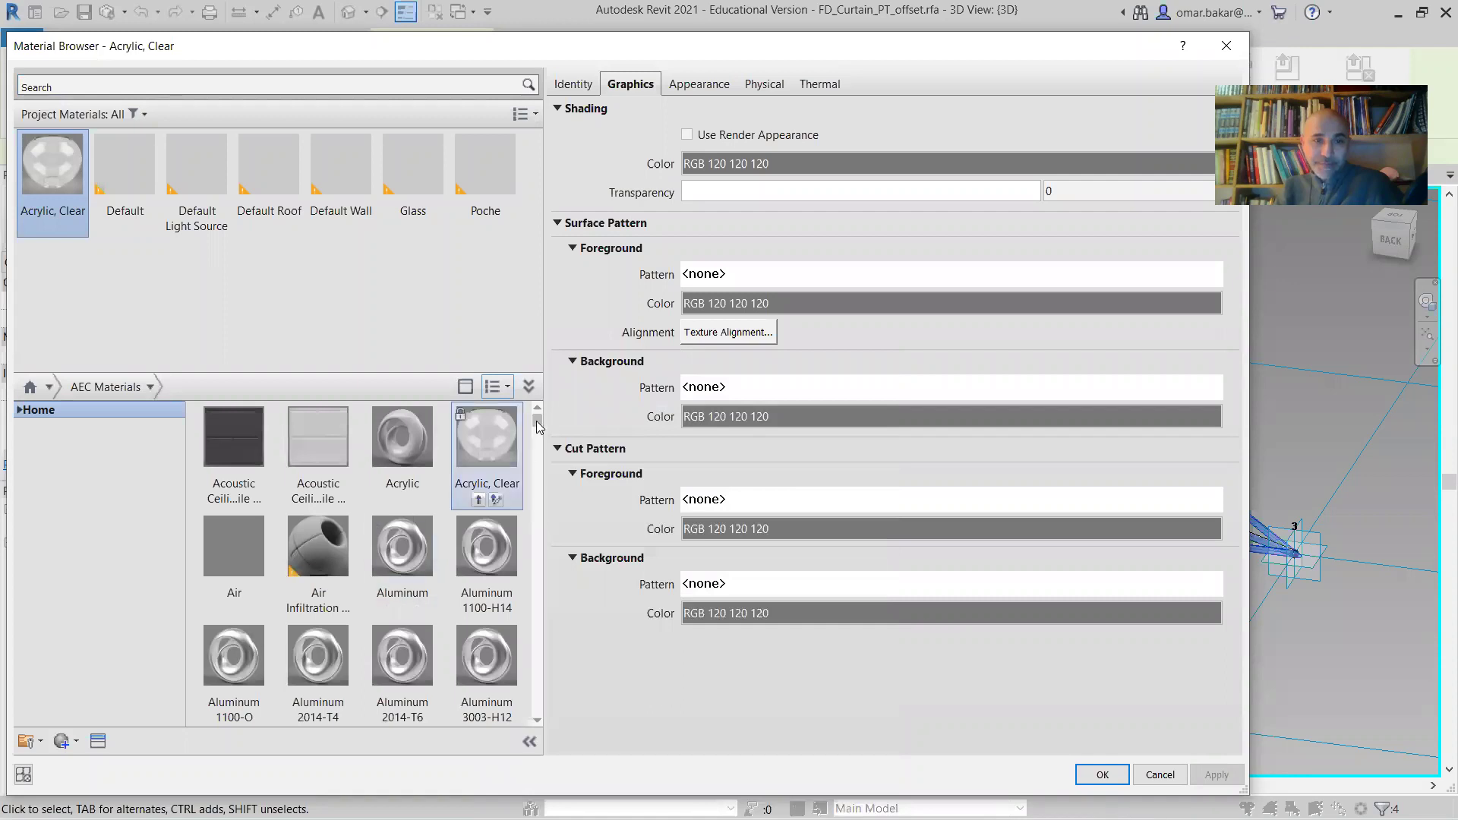
left_click_drag(536, 428, 538, 436)
scroll(538, 432, "down", 3)
scroll(539, 438, "down", 4)
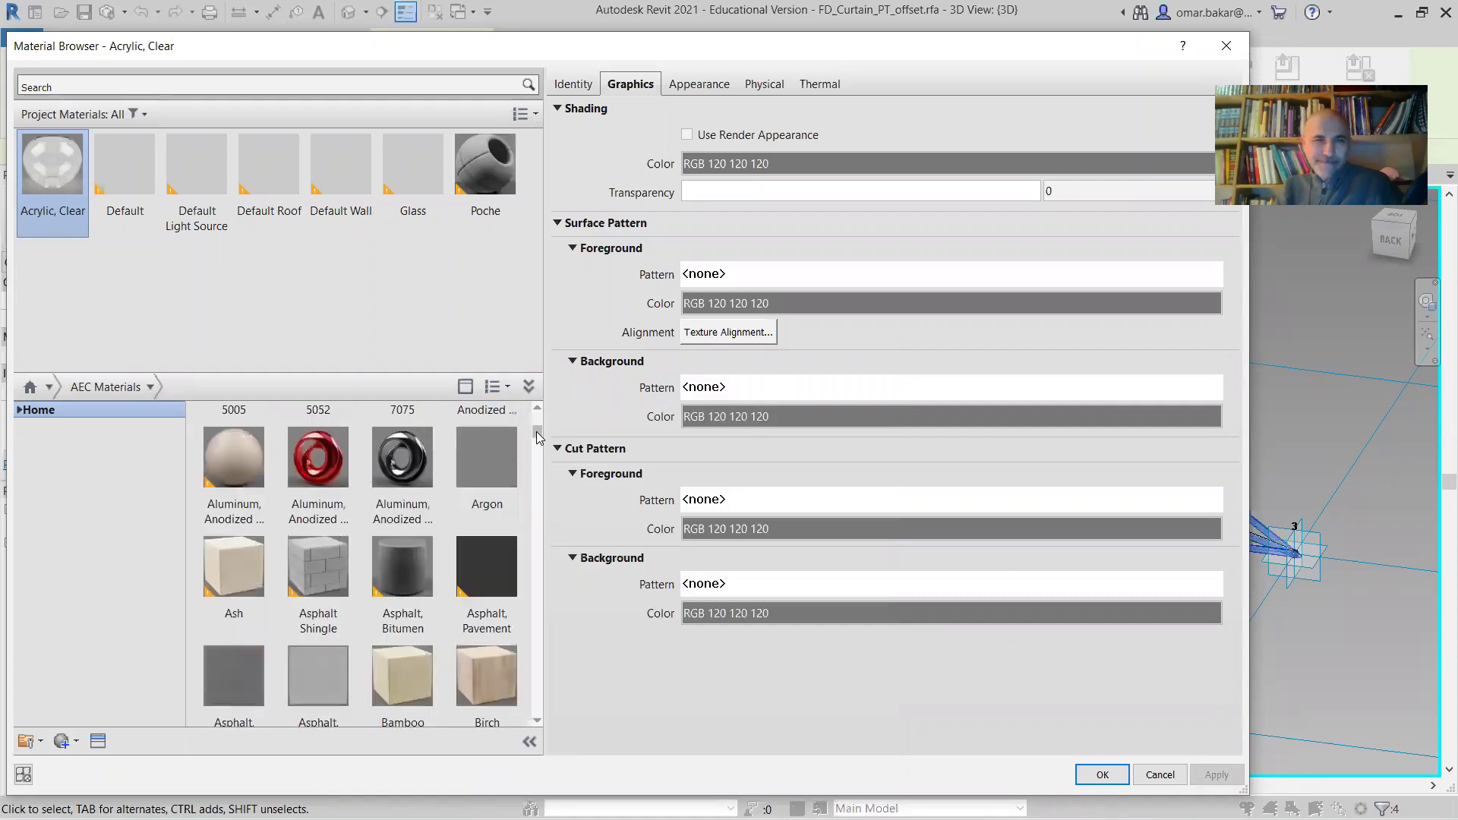
scroll(540, 433, "up", 2)
scroll(540, 433, "up", 2)
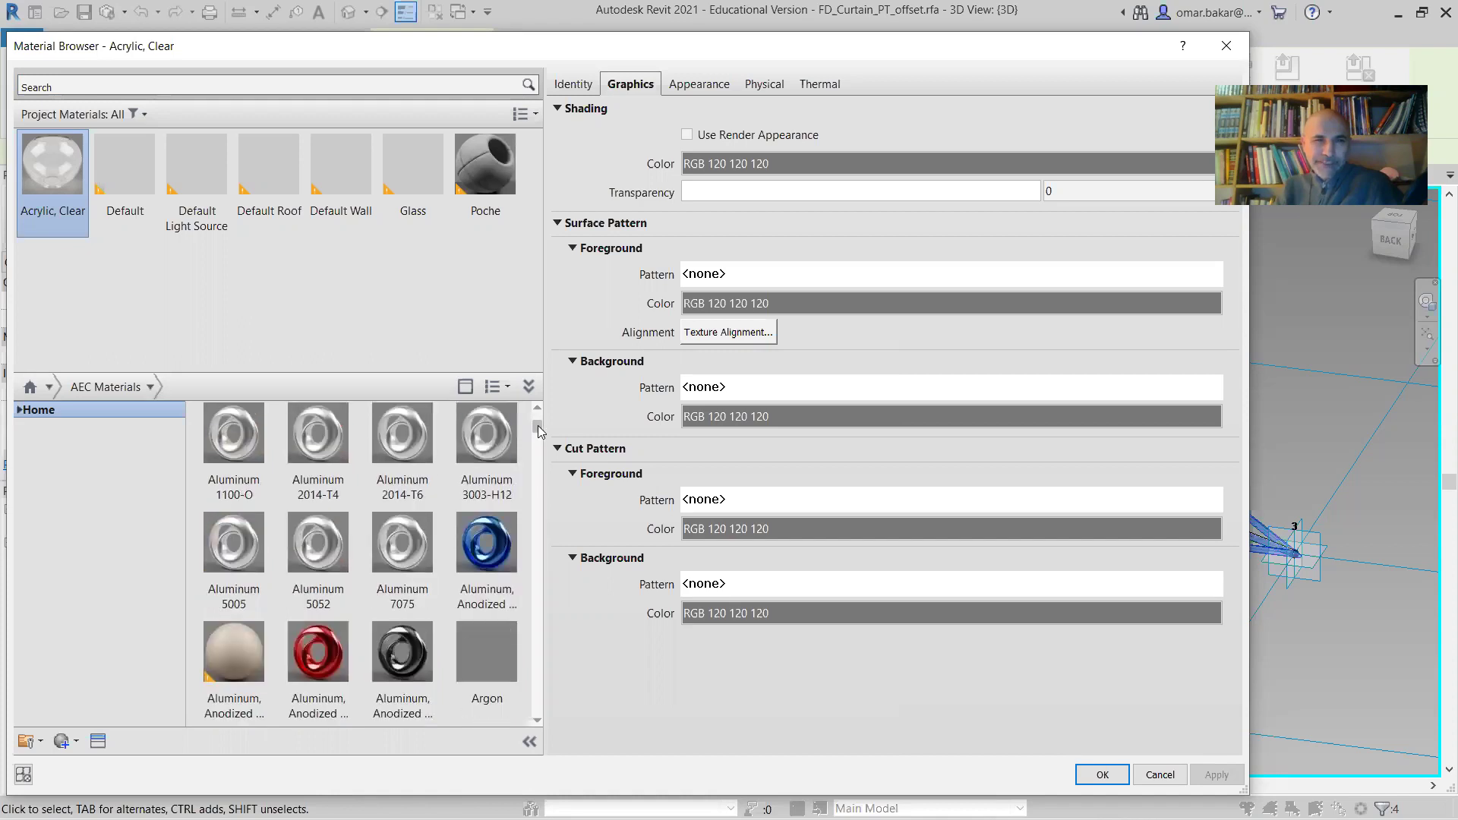
scroll(540, 433, "up", 1)
scroll(540, 430, "up", 2)
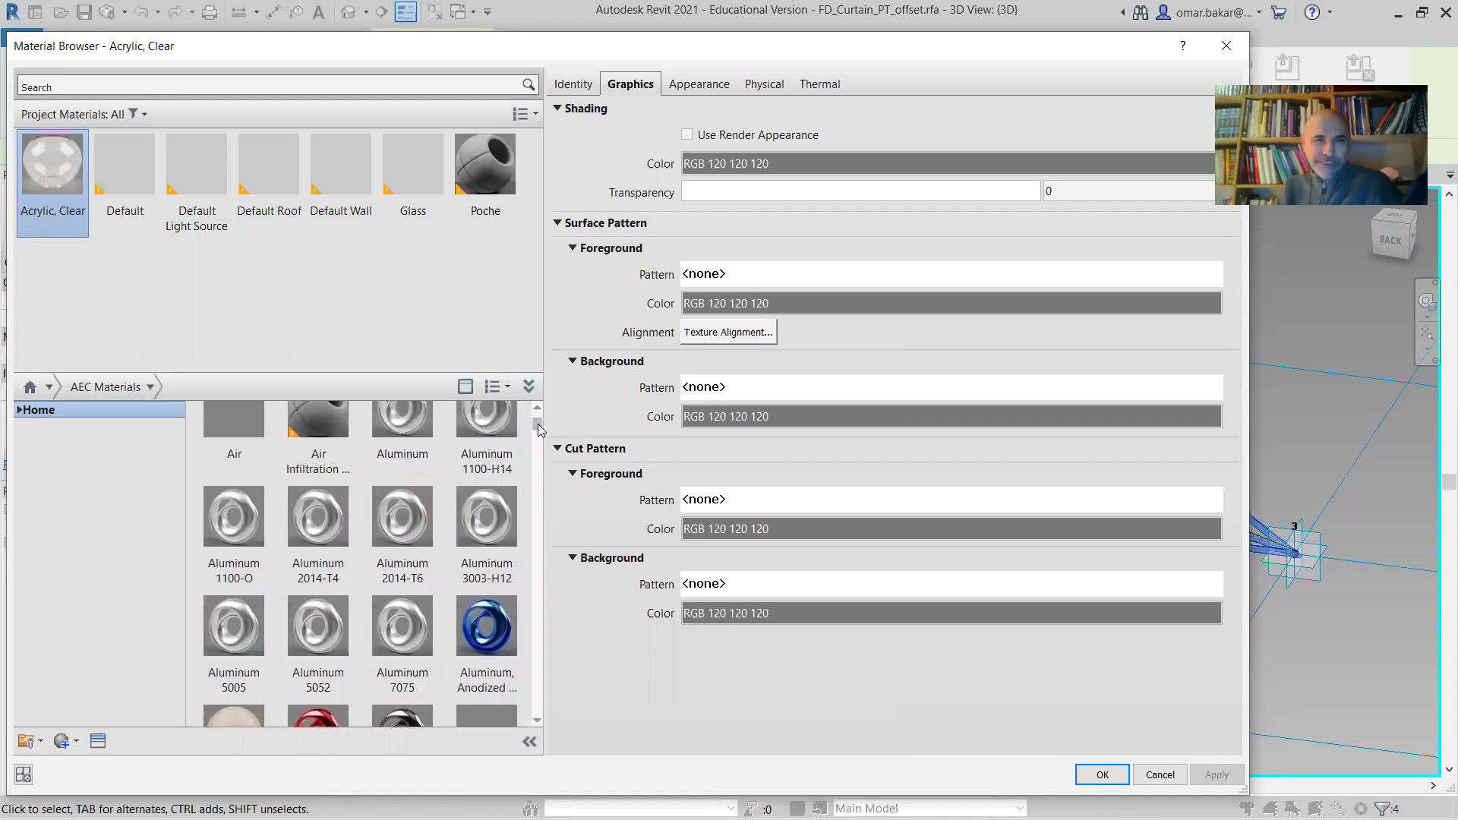
scroll(540, 440, "down", 3)
scroll(539, 455, "down", 8)
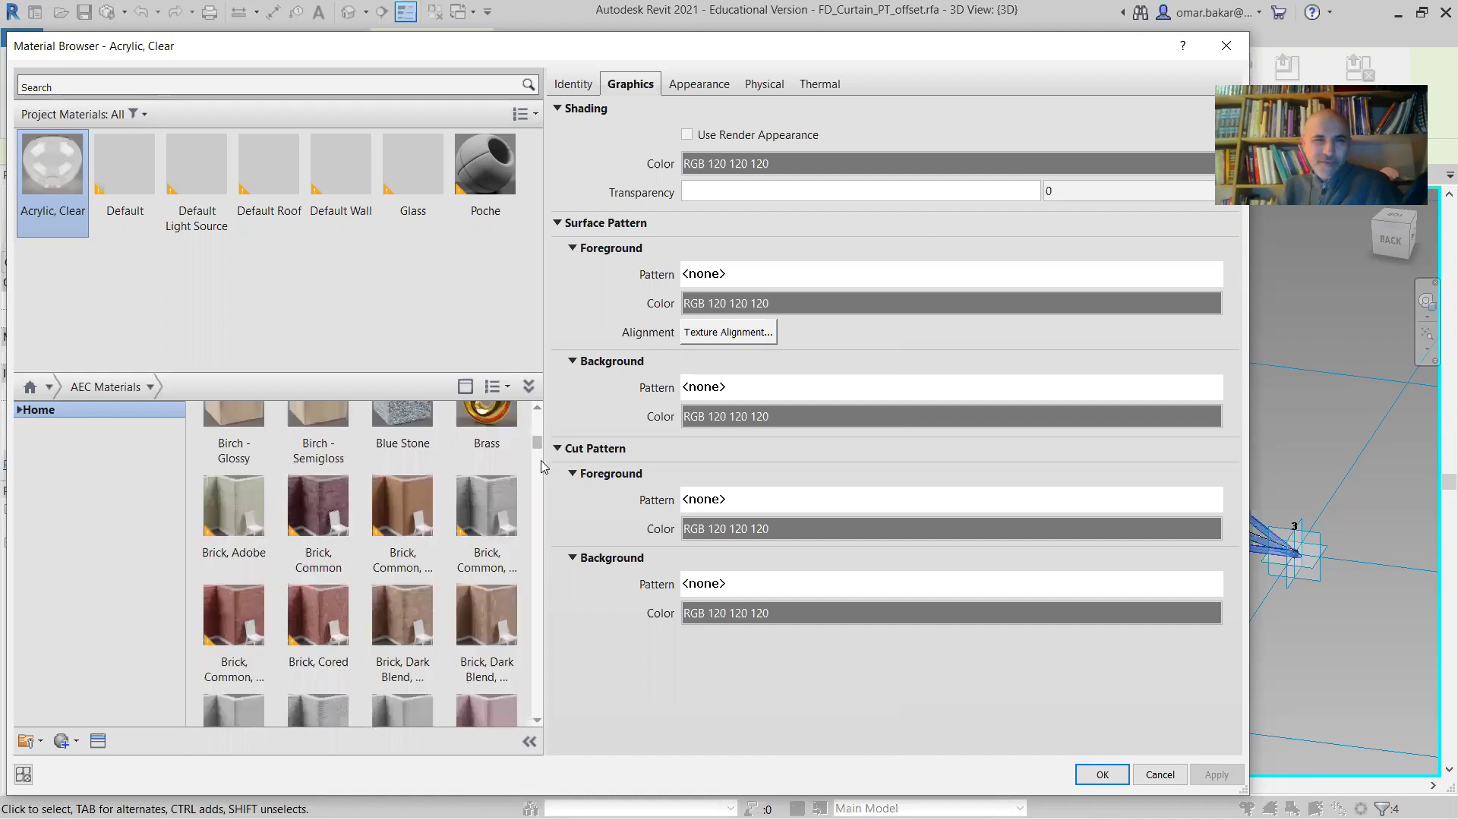
scroll(539, 464, "down", 8)
scroll(539, 479, "down", 3)
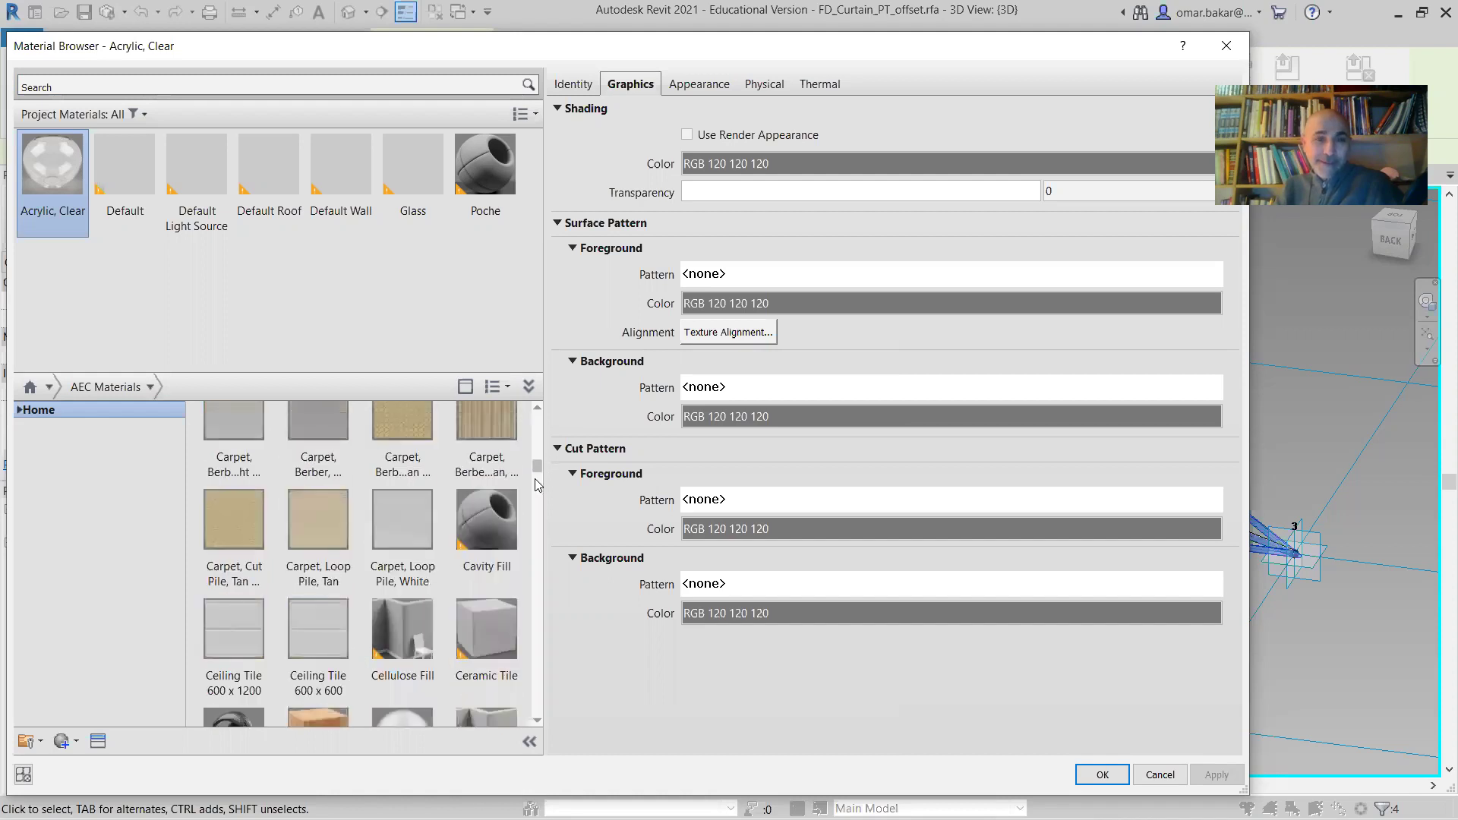
scroll(538, 477, "down", 10)
scroll(501, 517, "up", 7)
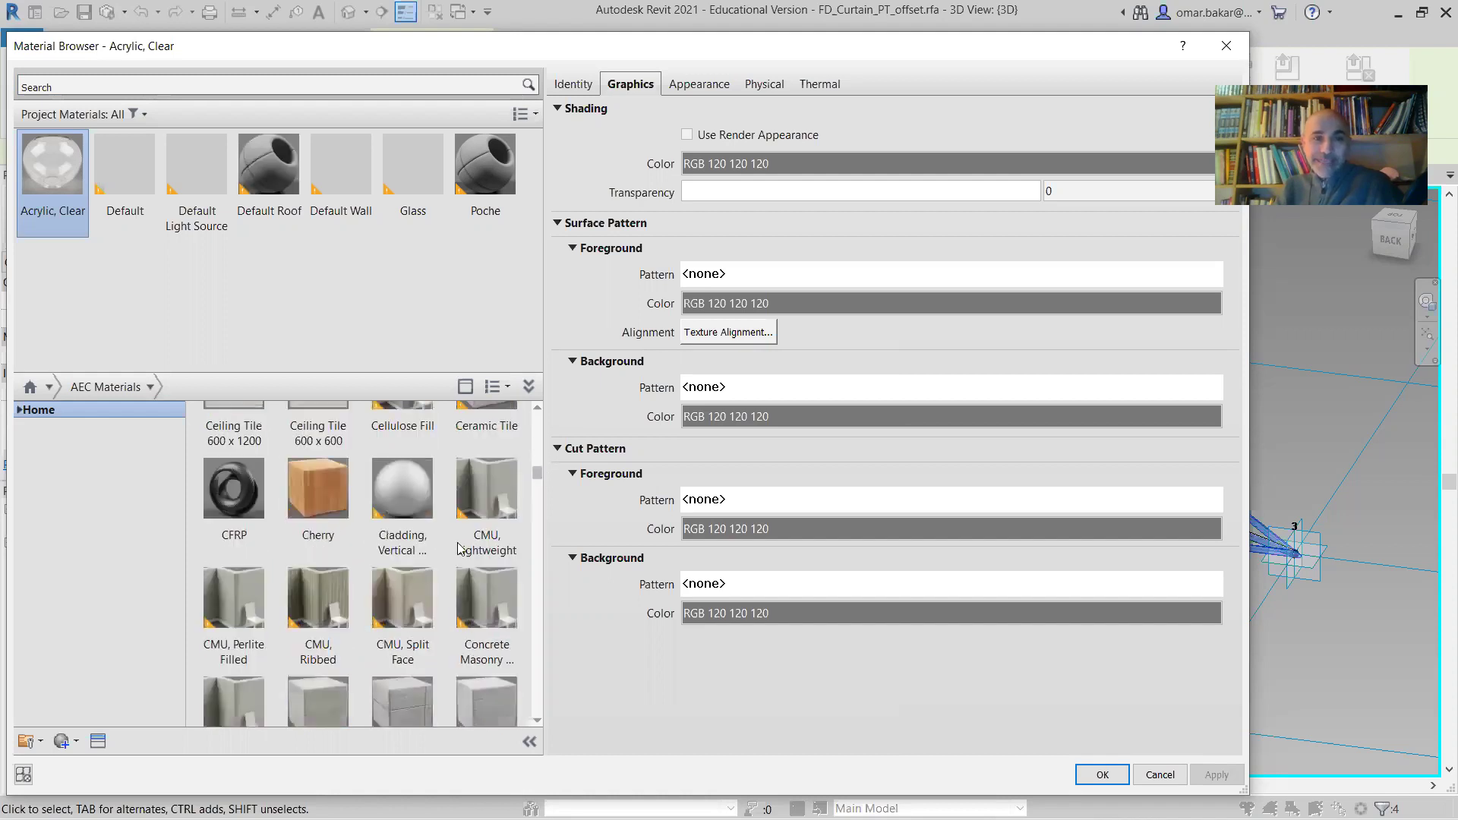
scroll(395, 448, "down", 2)
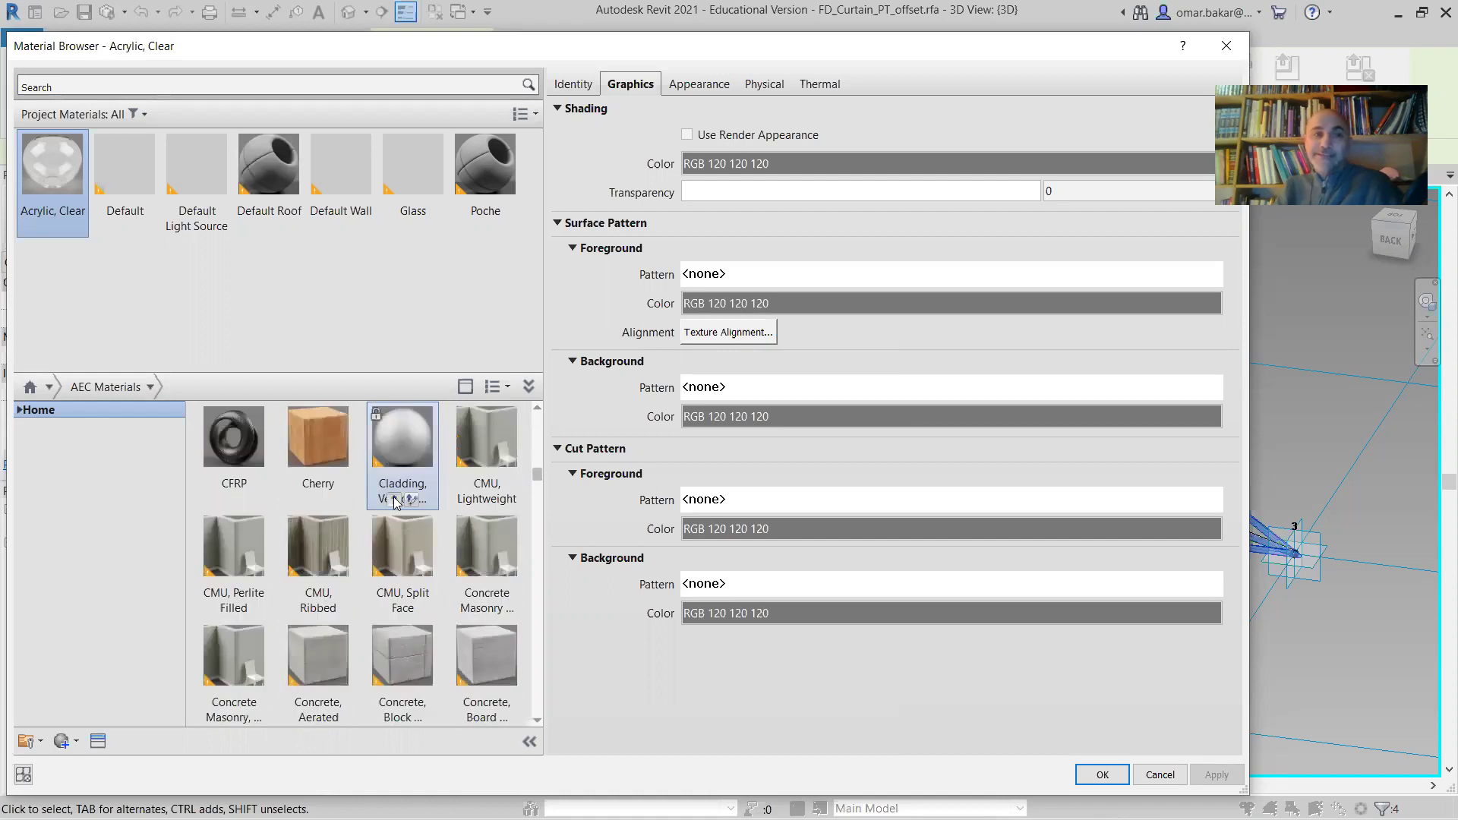
left_click_drag(117, 340, 117, 171)
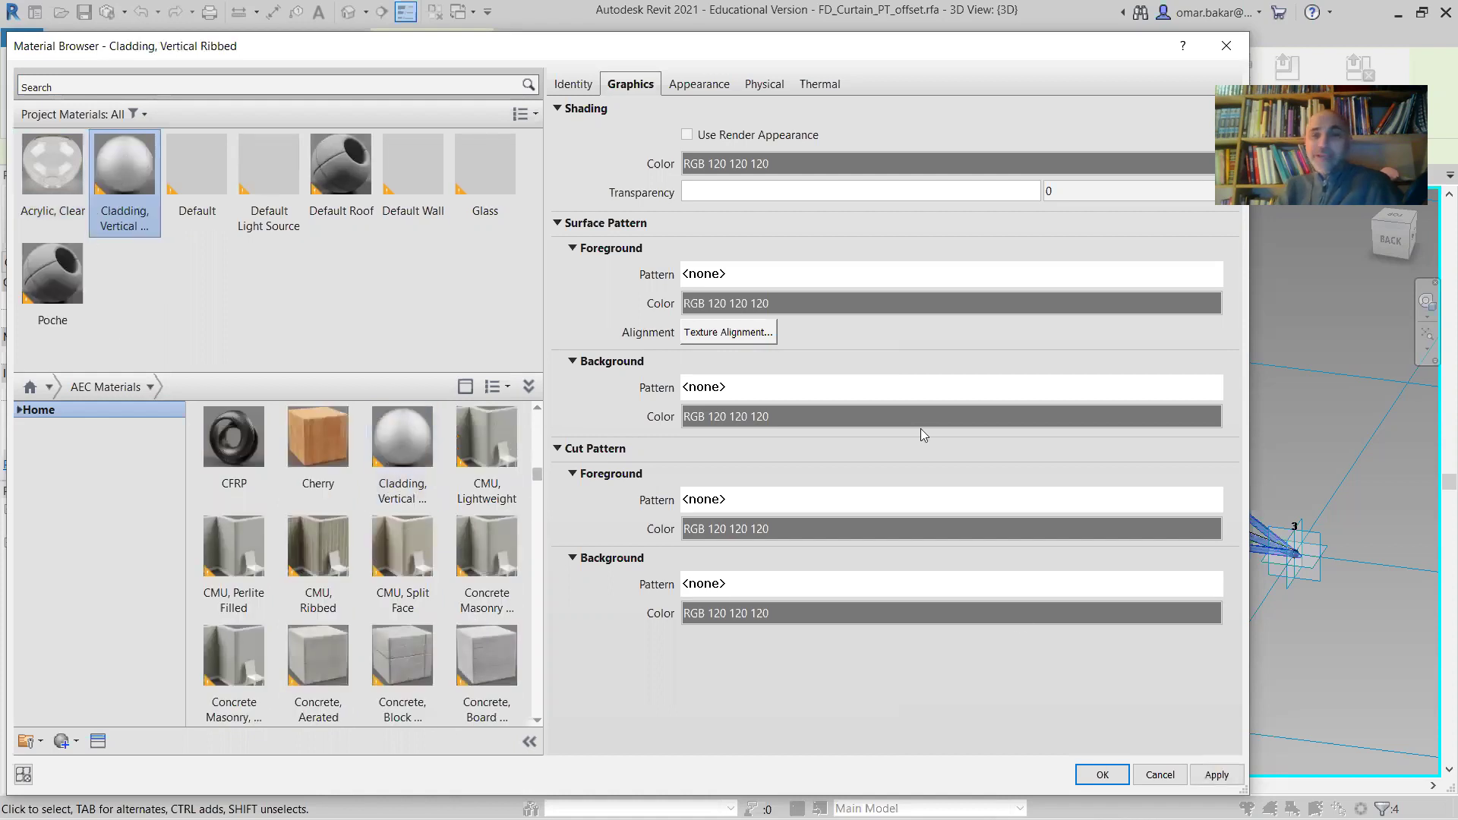
left_click(1107, 774)
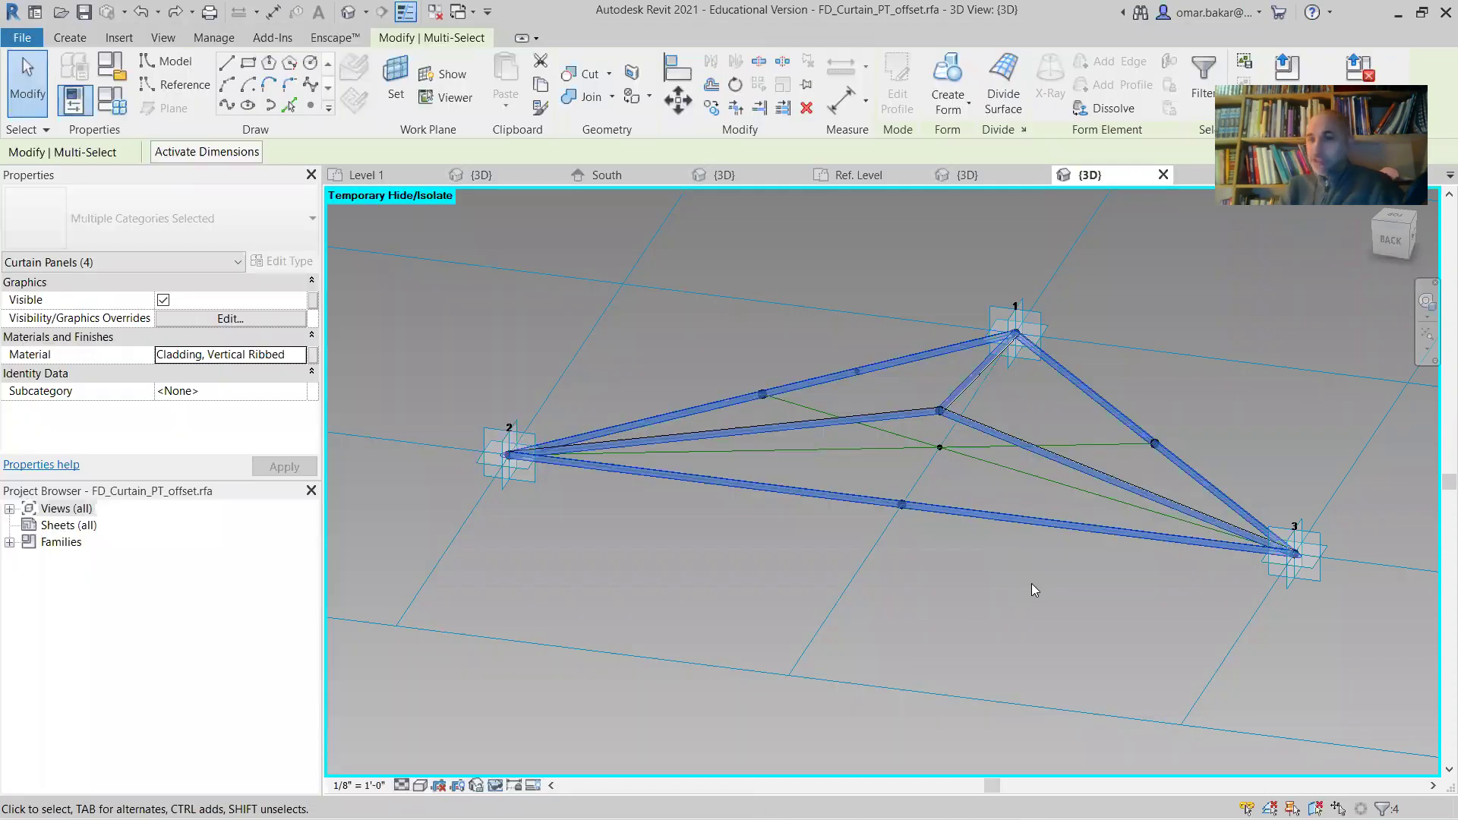
left_click(1031, 585)
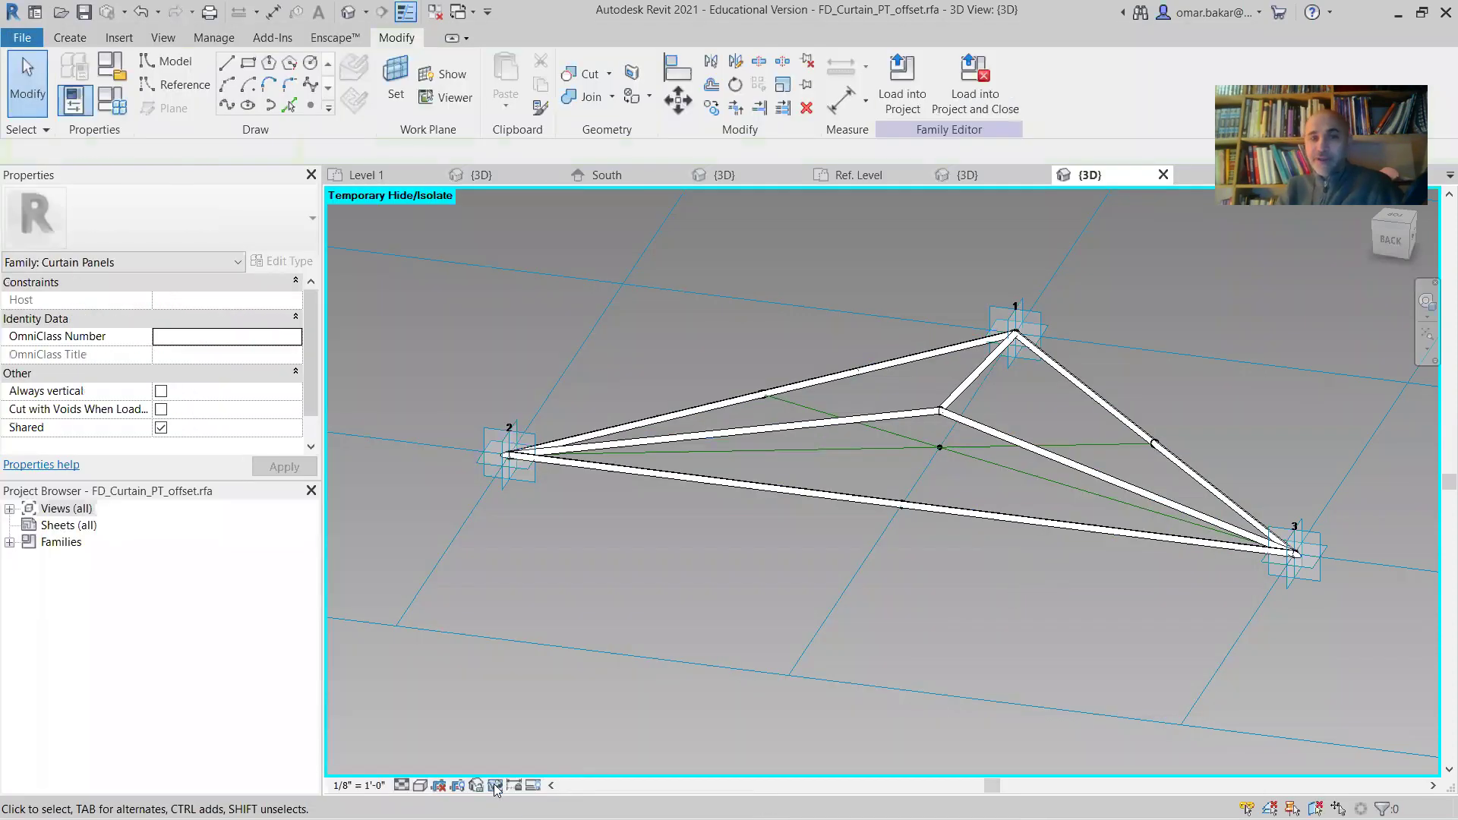
Reset the temporary hide/isolate and set the family's 3D view to the Realistic visual style
left_click(496, 785)
key("r")
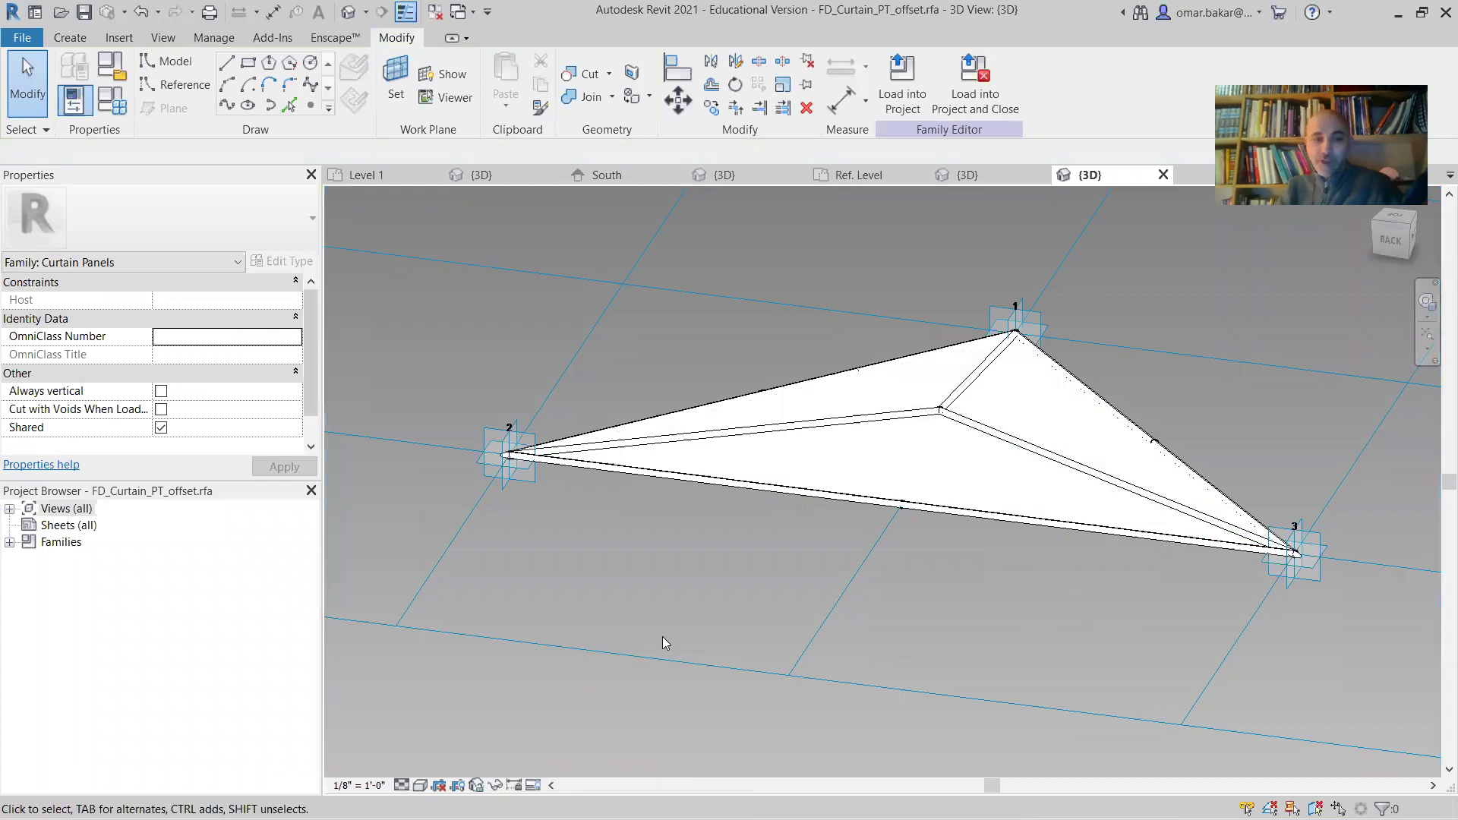
left_click(420, 787)
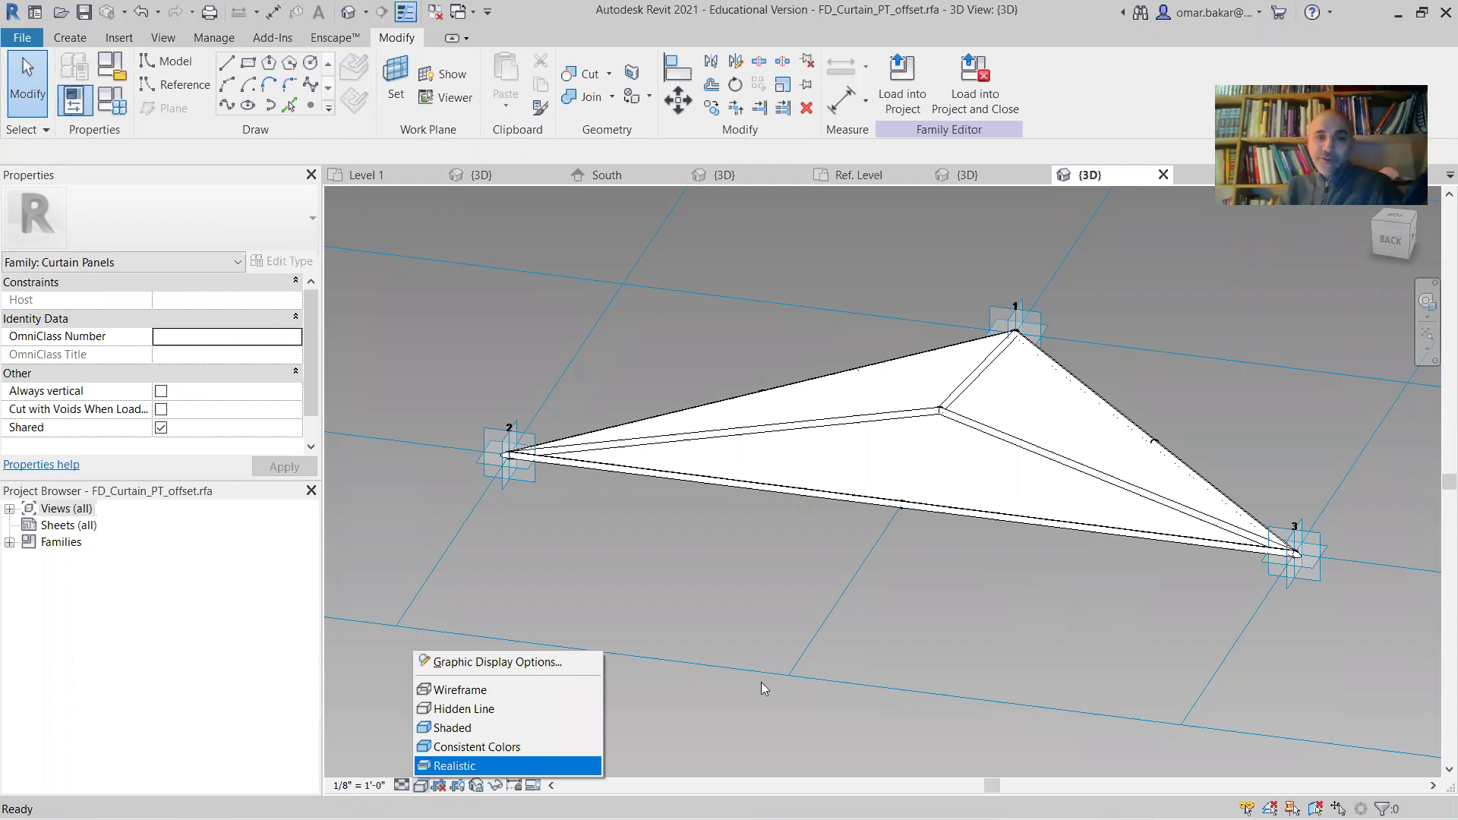
middle_click_drag(1058, 628, 1027, 382, "shift")
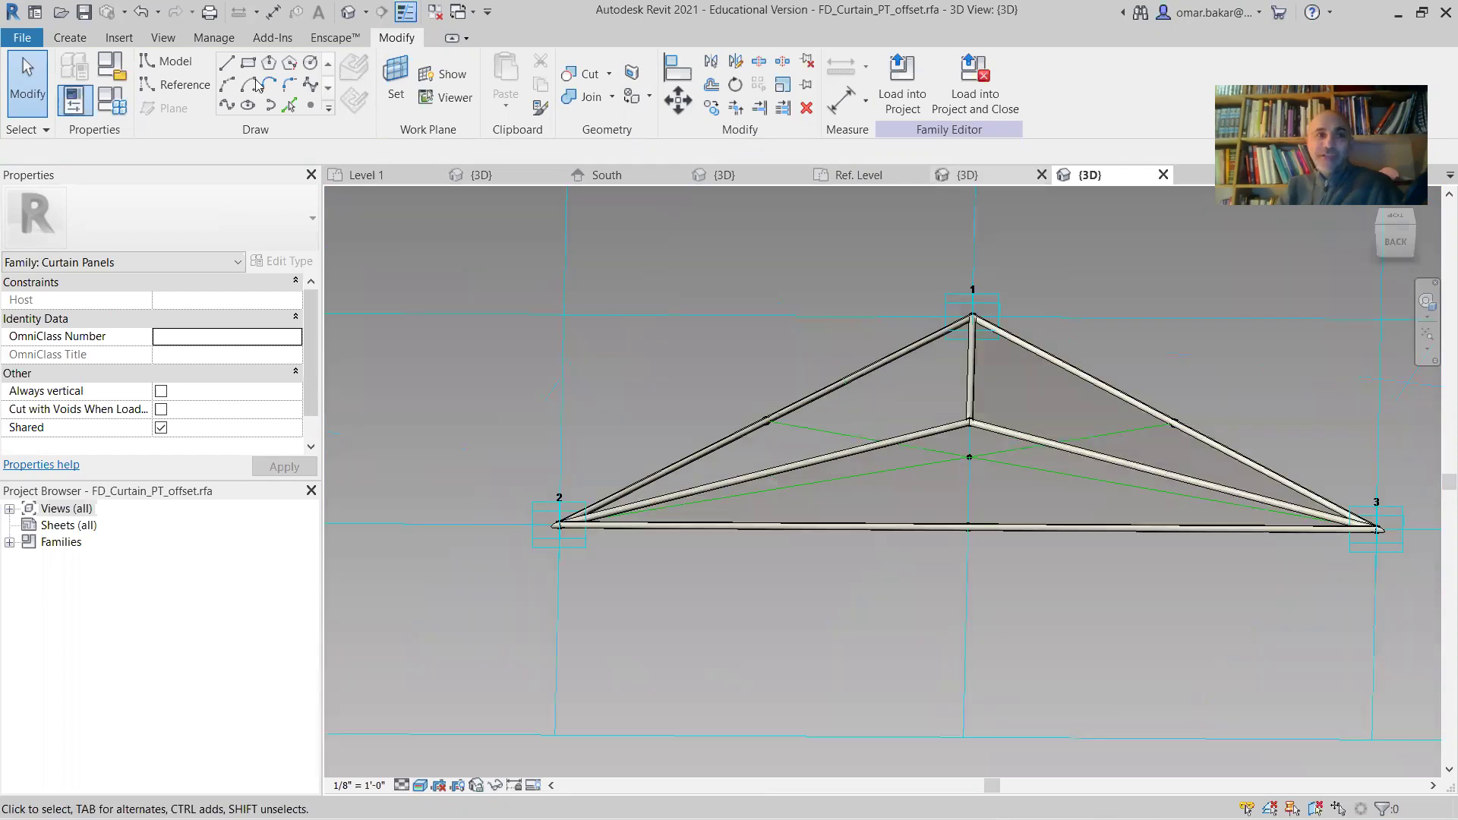
Save the panel family and load it into panneaux-adaptatifs.rvt, overwriting the existing version without its parameter values
left_click(84, 12)
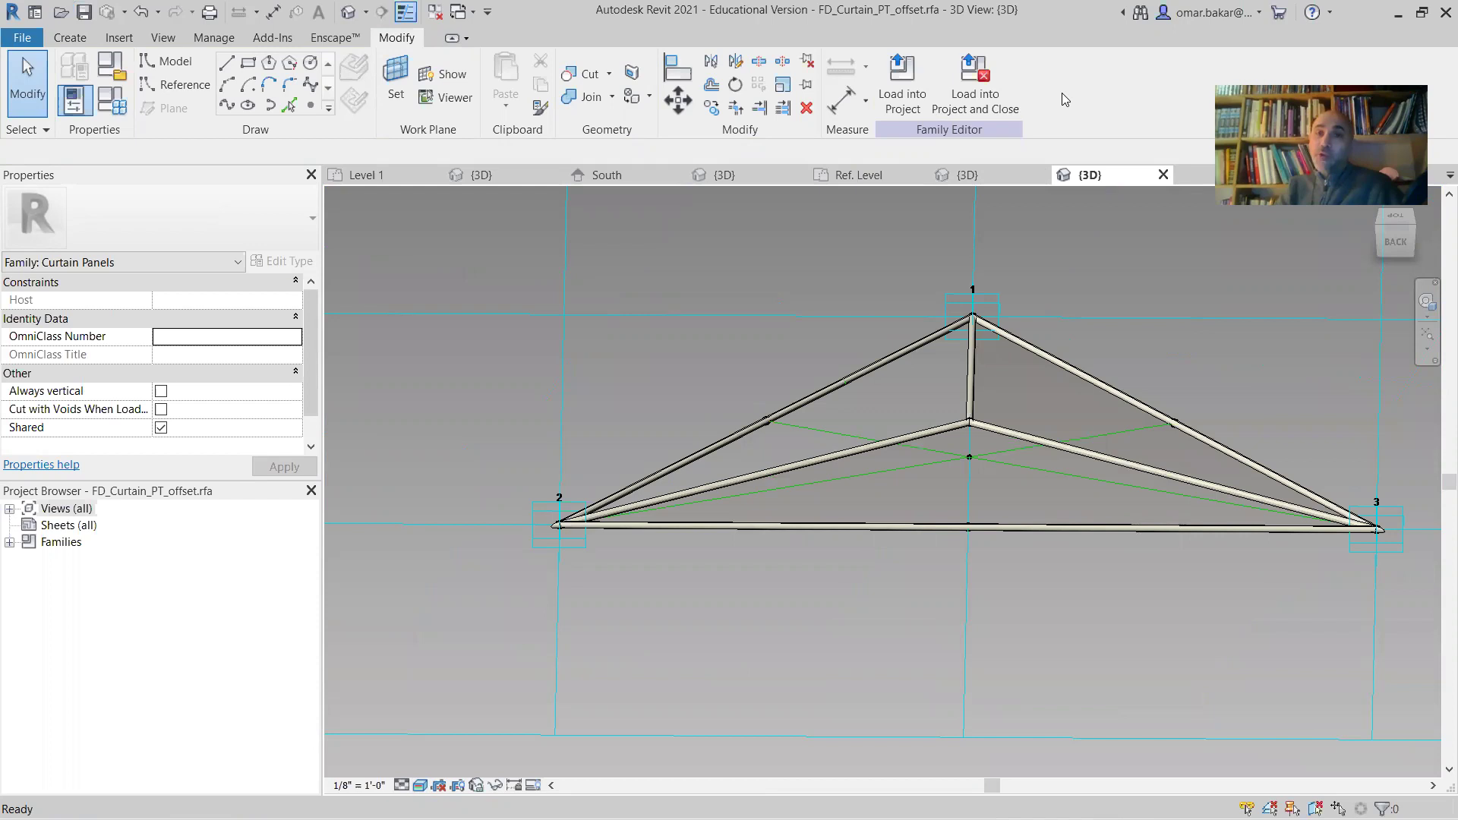
left_click(911, 118)
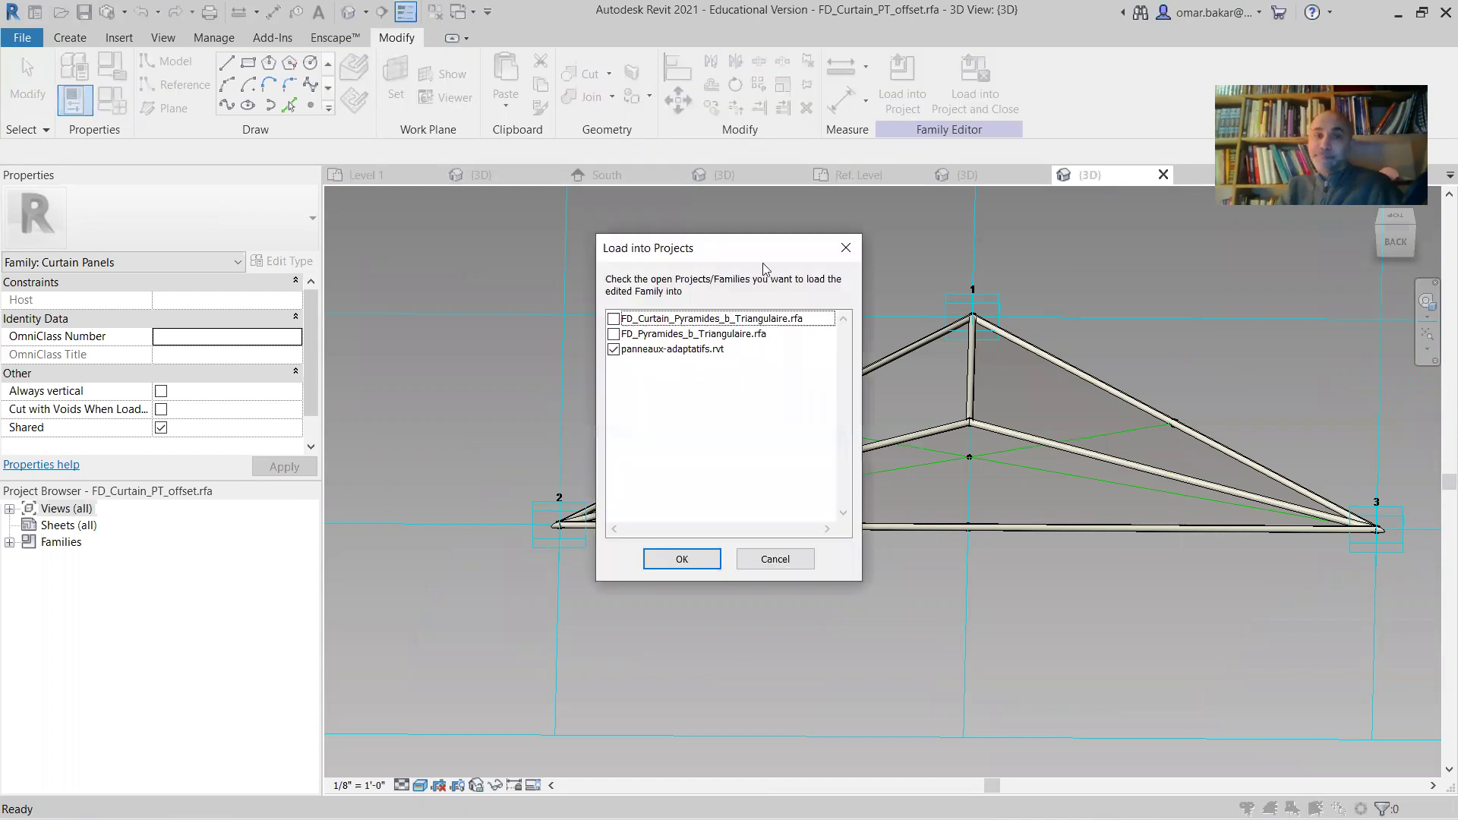
left_click(695, 560)
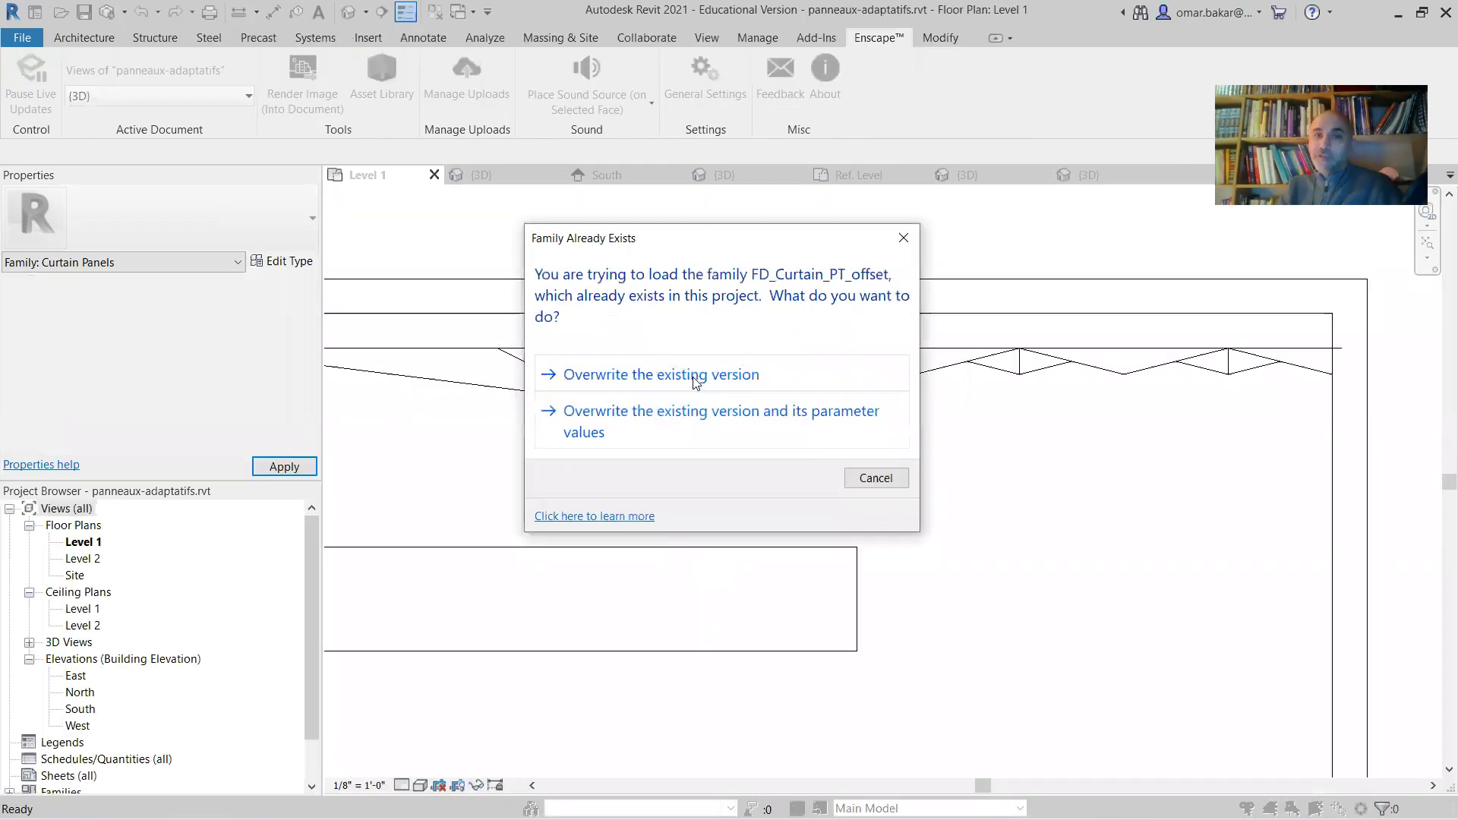
left_click(703, 391)
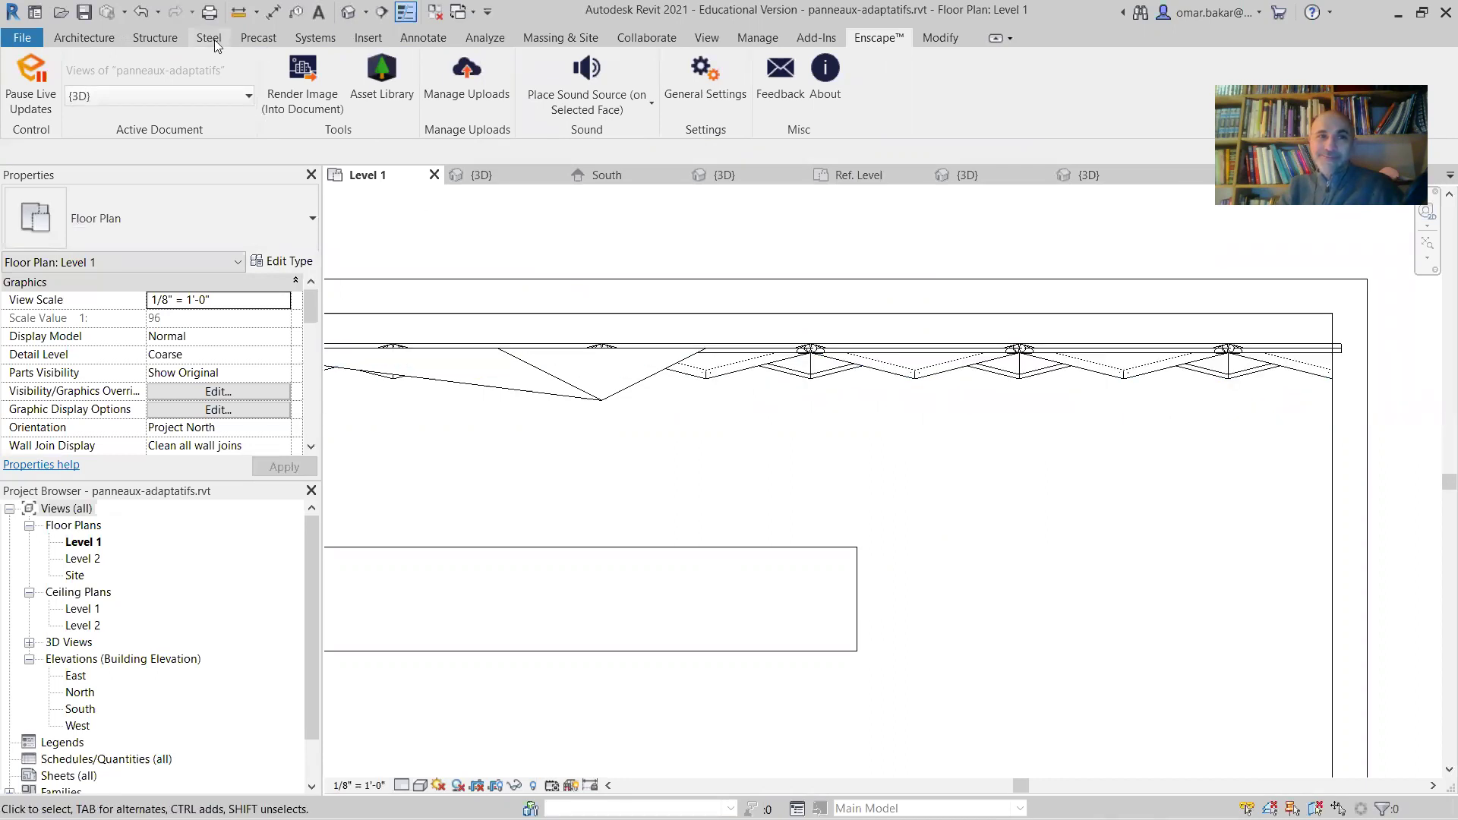
Open the project's default 3D view and examine the framed pyramid panels on the wall from an angle
left_click(346, 15)
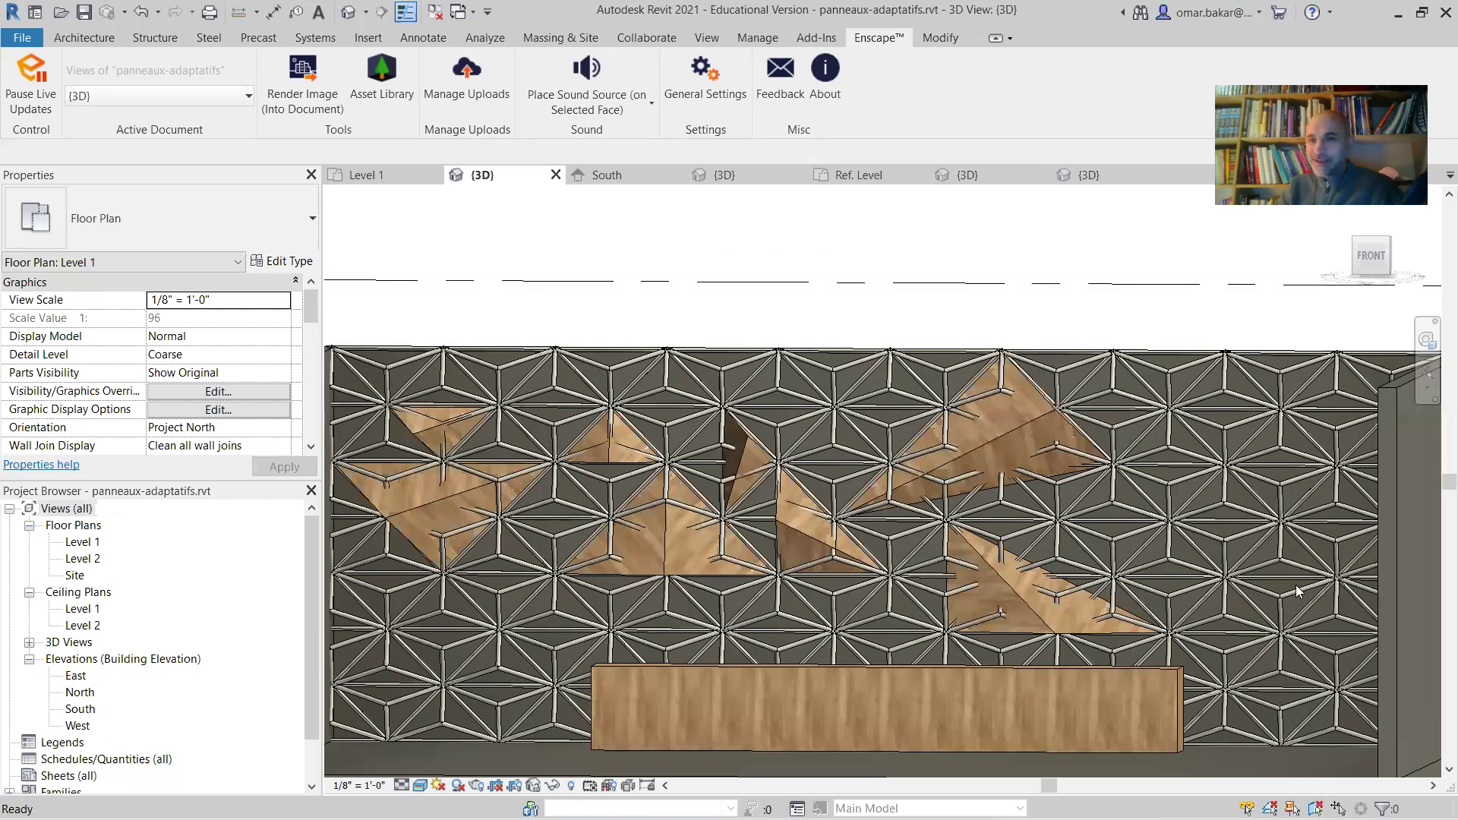
left_click(1288, 604)
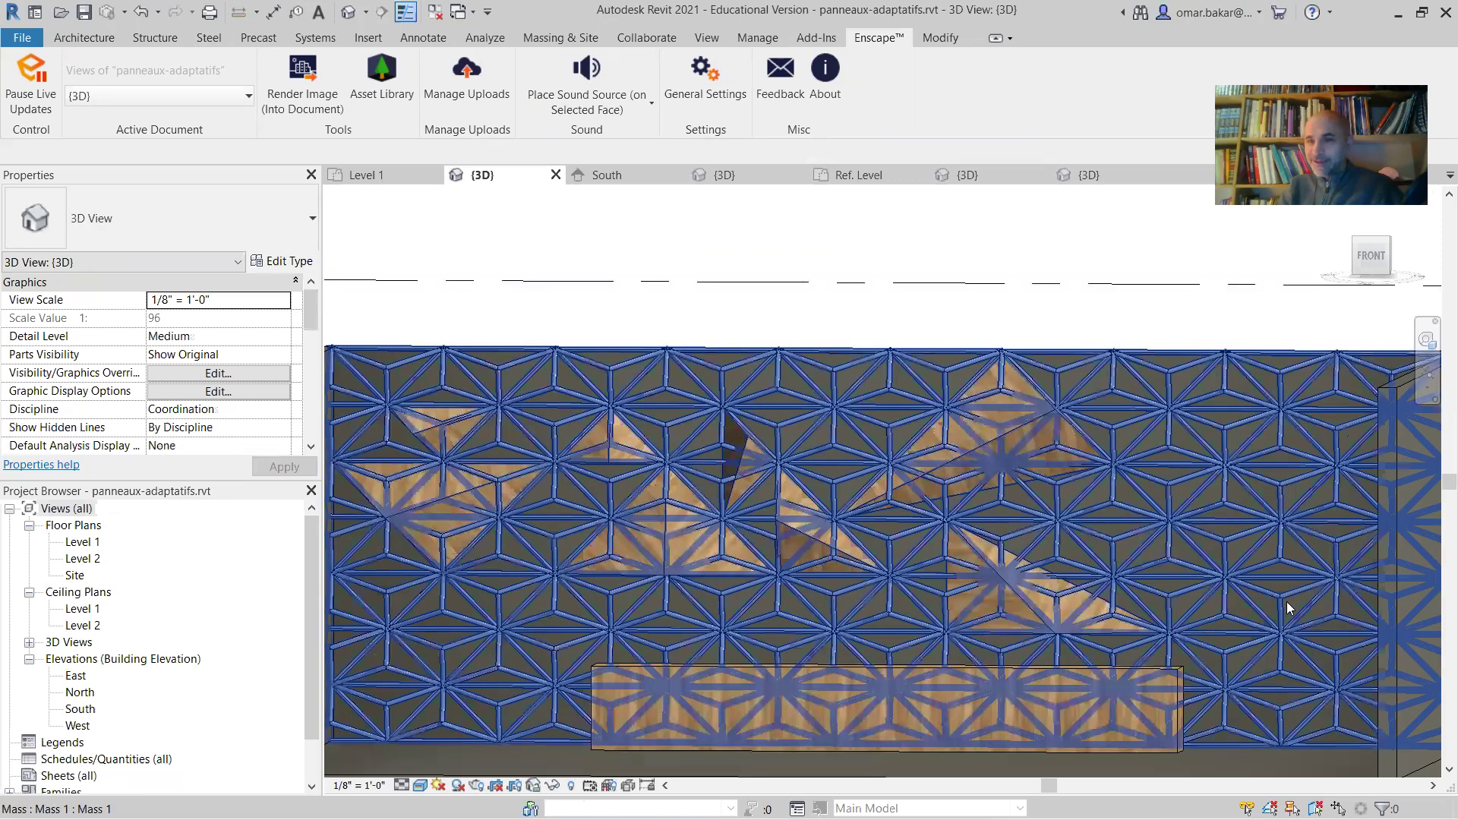
middle_click_drag(1100, 610, 1310, 621, "shift")
scroll(963, 568, "up", 2)
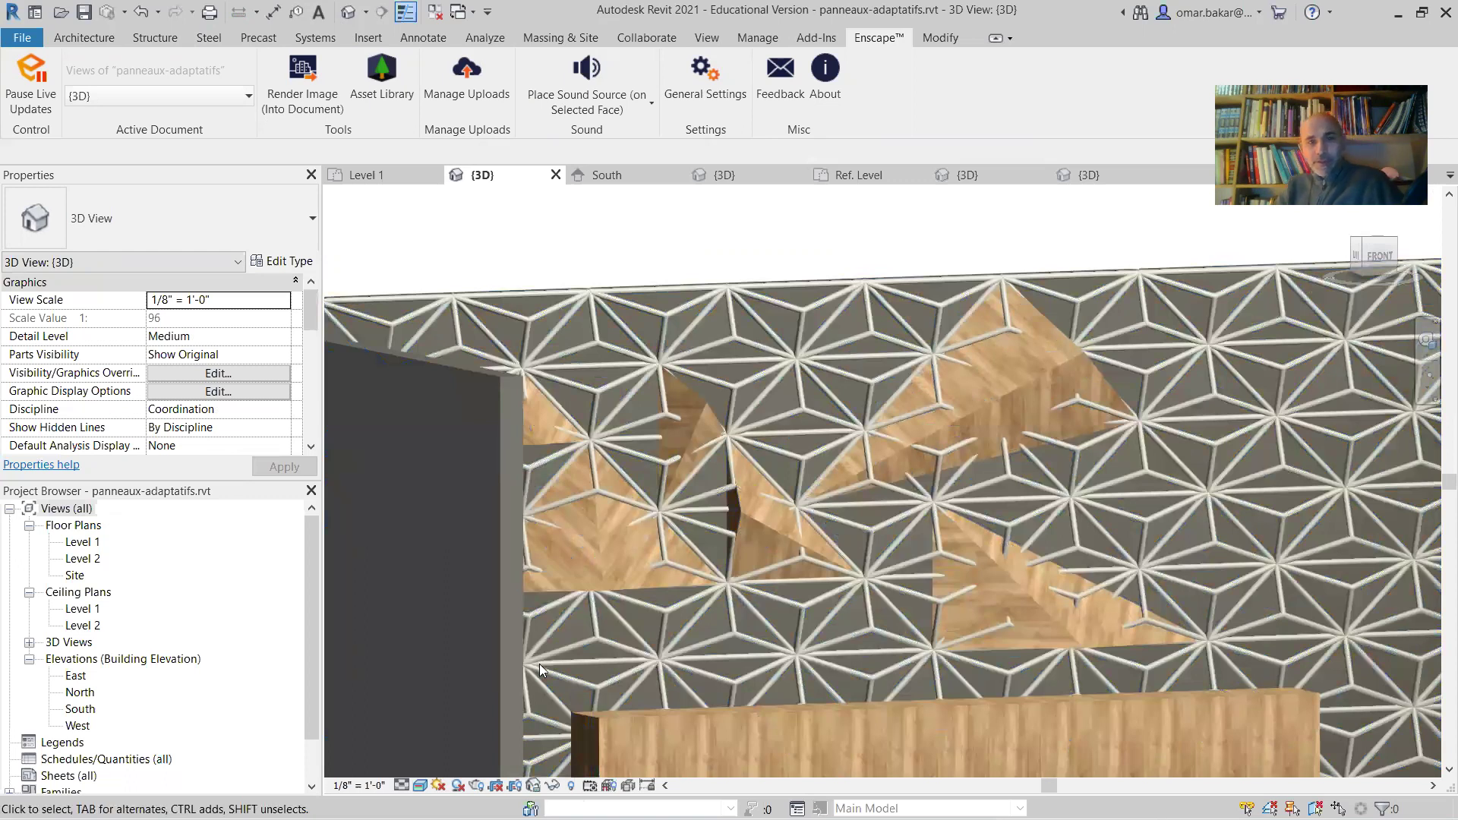
Switch to the Enscape window, examine the rendered panel wall from several angles at full screen, and return to Revit
key("alt+Tab")
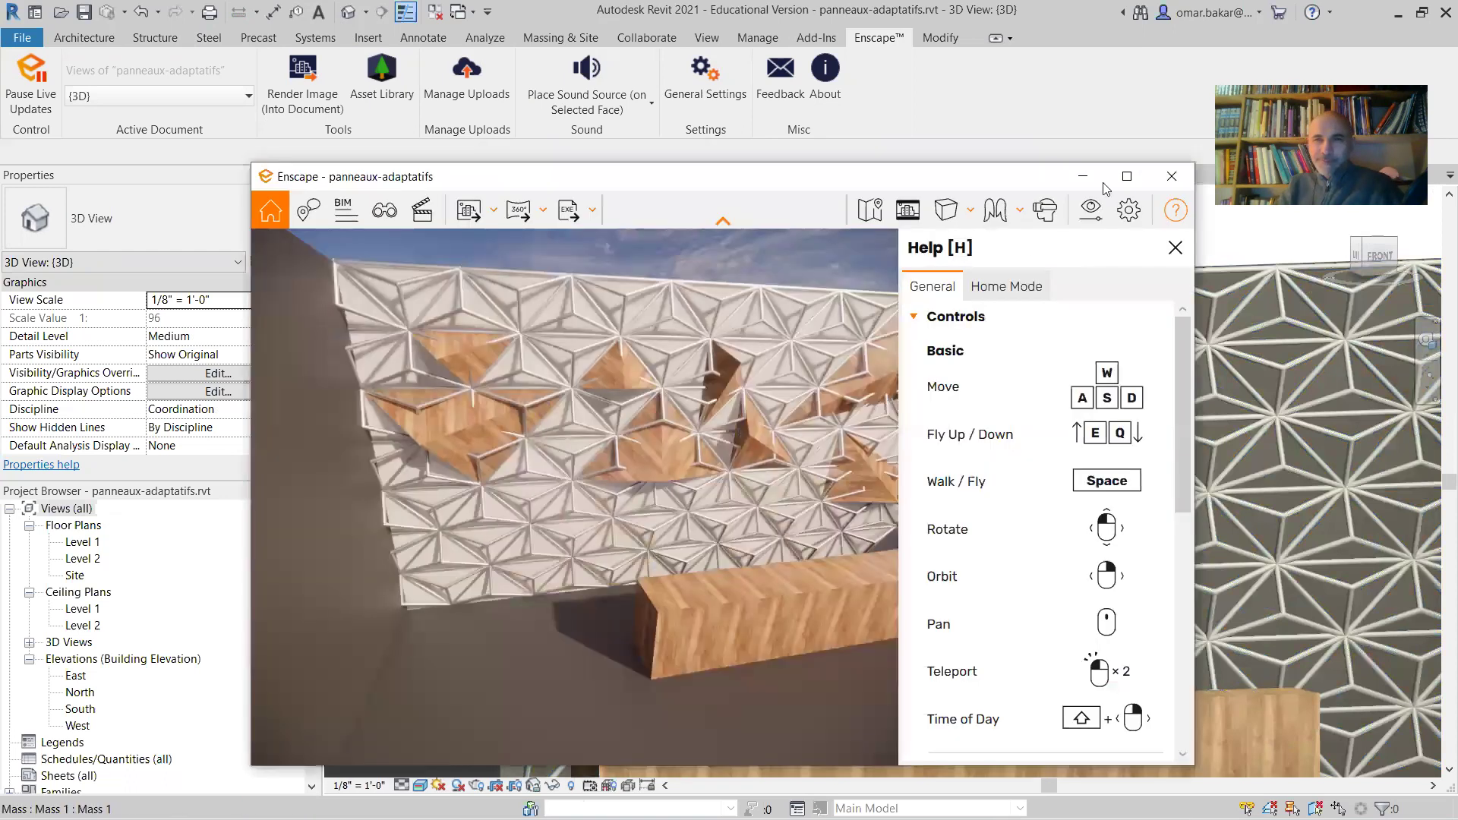
left_click(1129, 176)
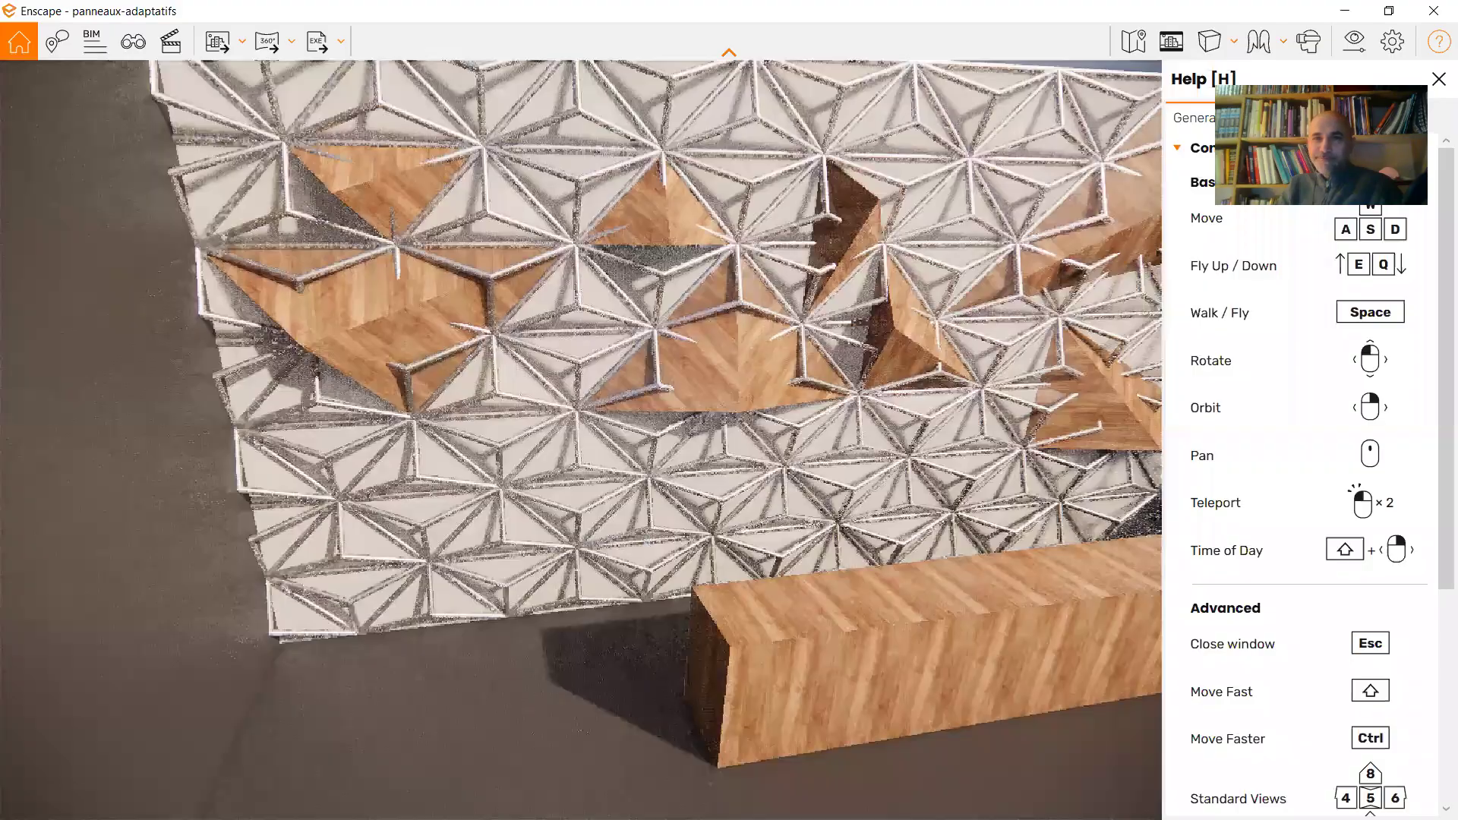
middle_click_drag(737, 410, 429, 349)
left_click_drag(747, 558, 820, 619)
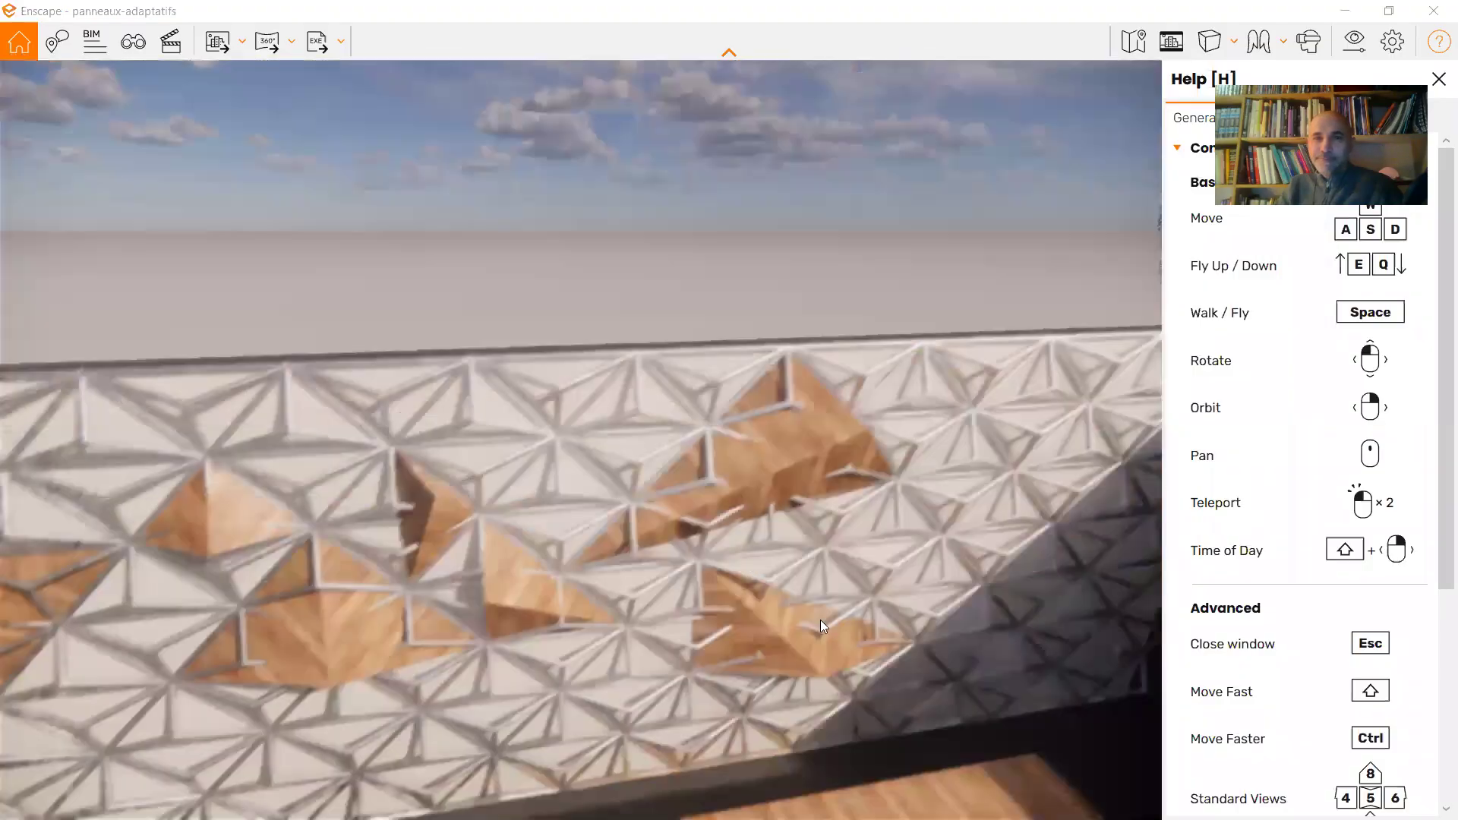
mouse_move(820, 619)
right_mouse_down()
mouse_move(949, 562)
mouse_move(1052, 547)
mouse_move(812, 612)
mouse_move(831, 597)
right_mouse_up()
mouse_move(651, 713)
middle_mouse_down()
mouse_move(656, 623)
mouse_move(658, 703)
middle_mouse_up()
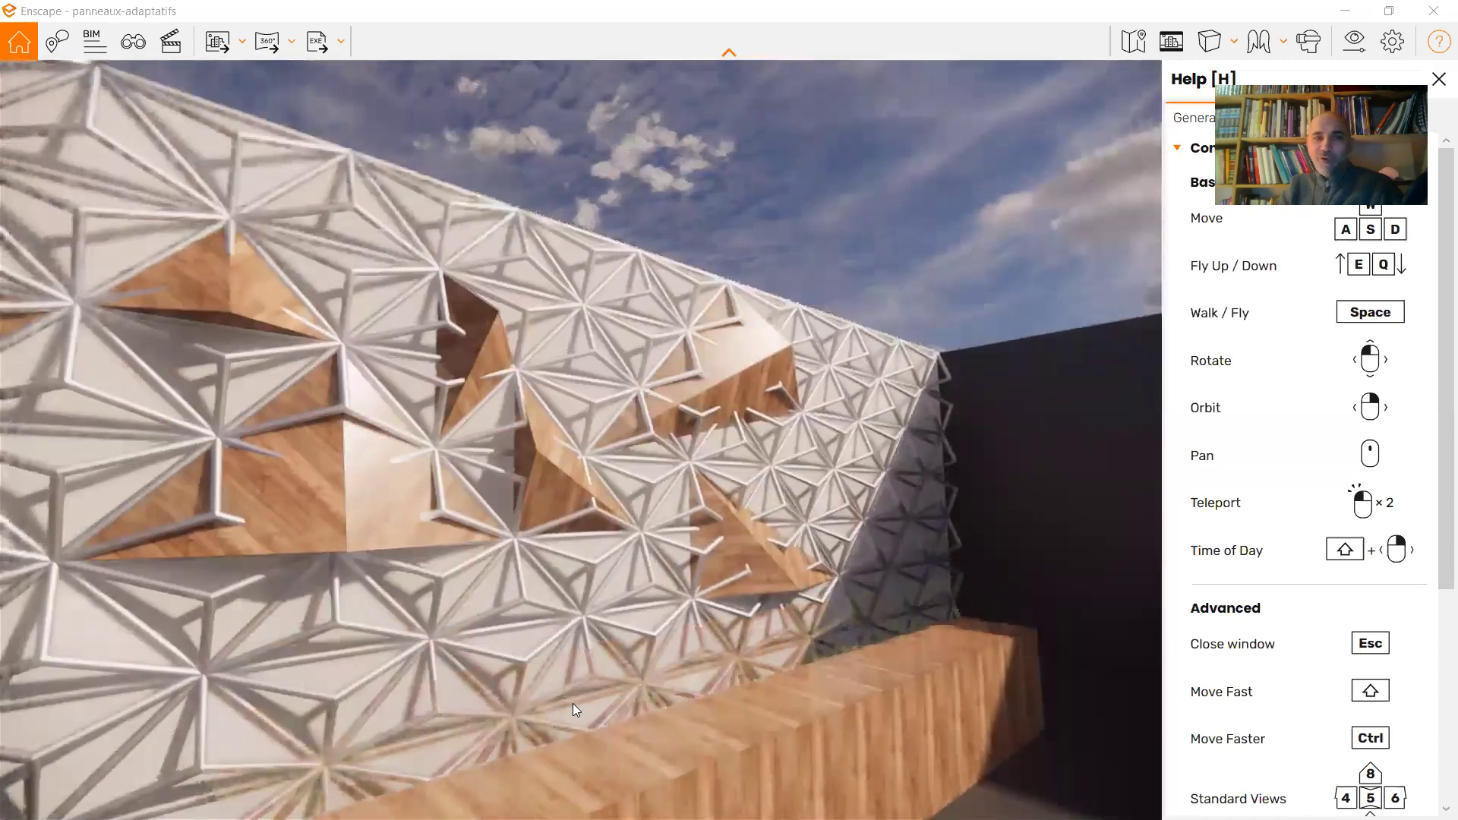
right_click_drag(572, 703, 664, 704)
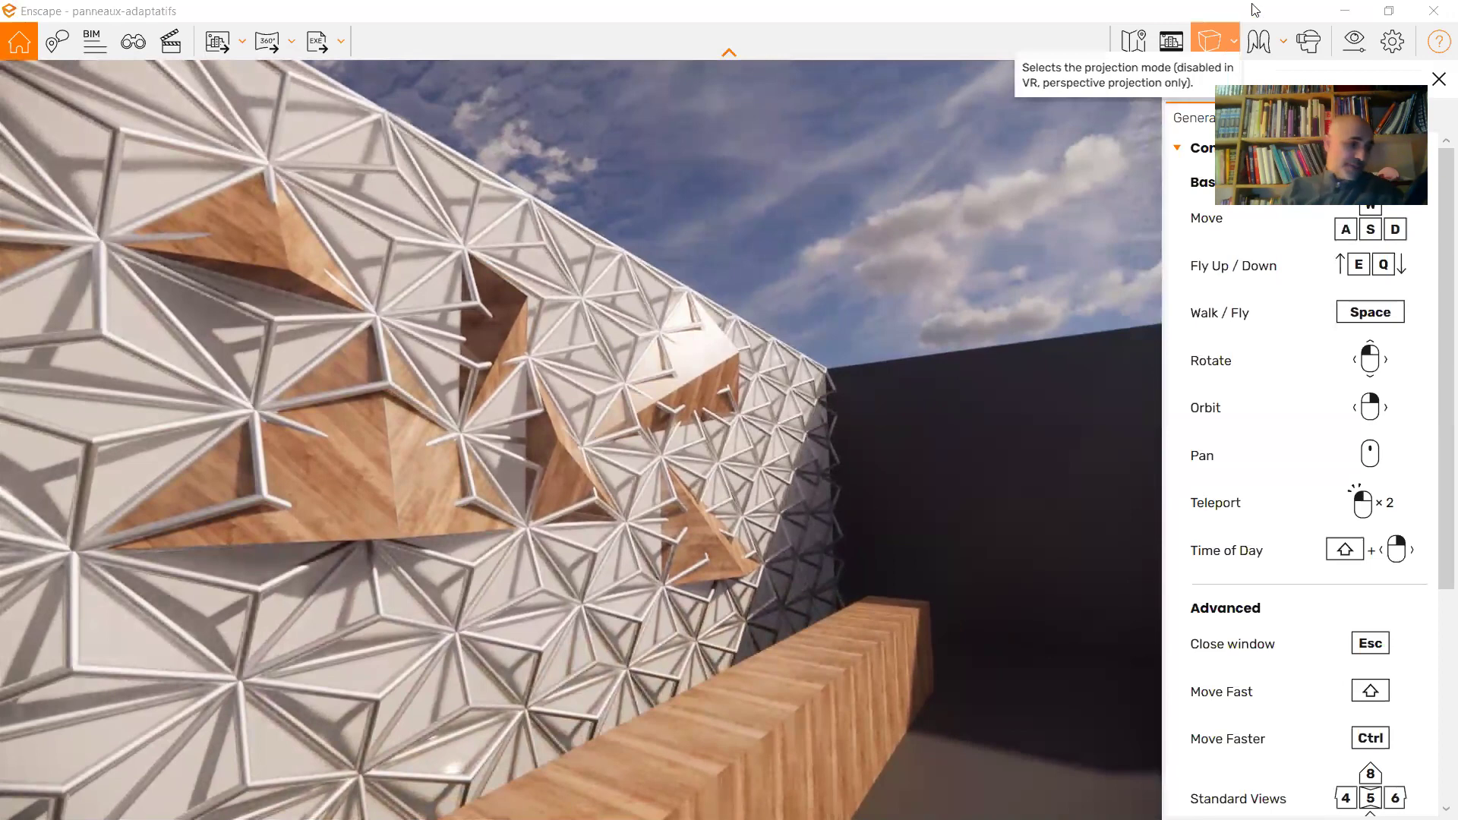
left_click(1389, 11)
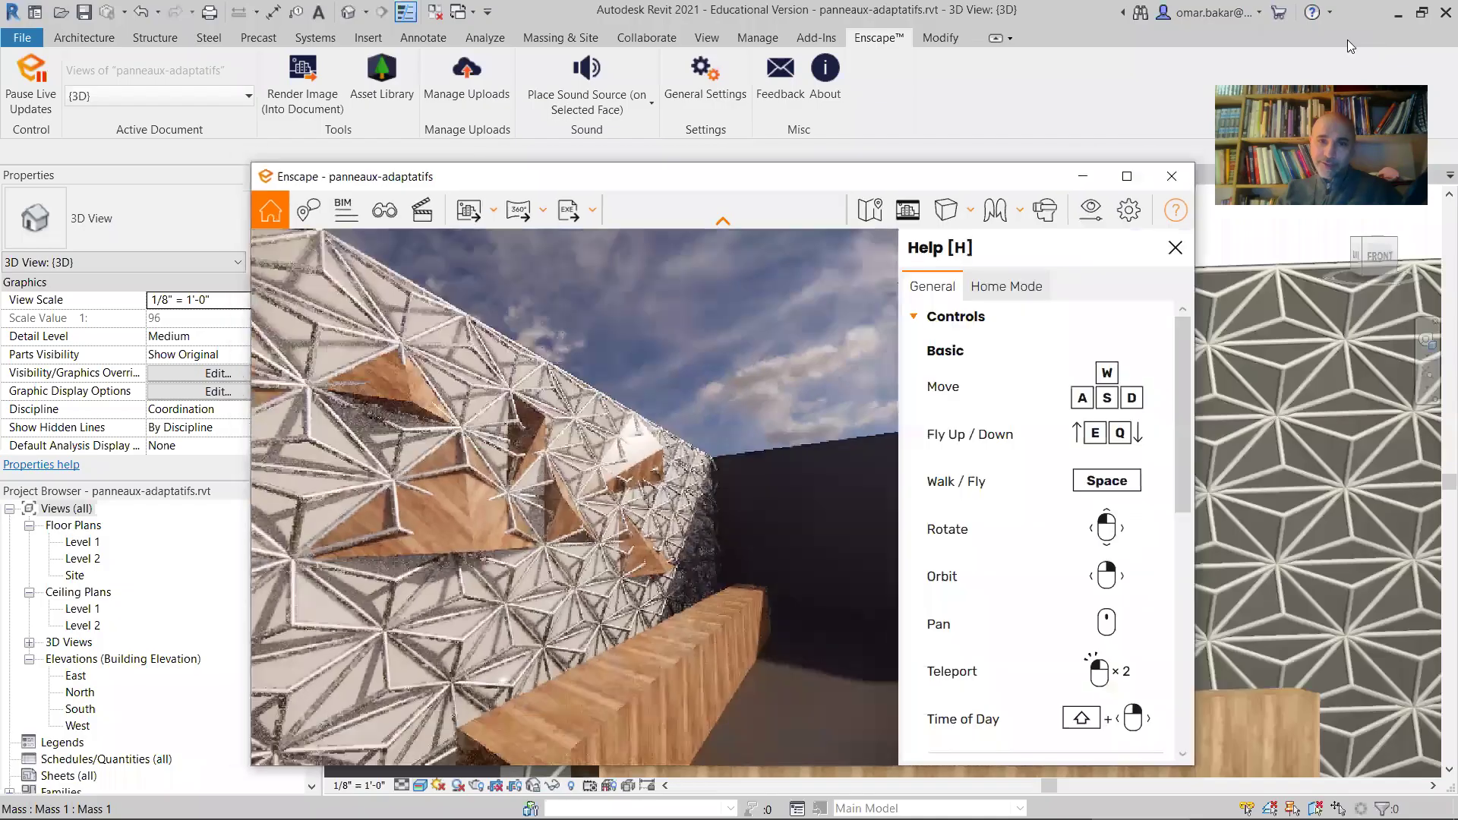
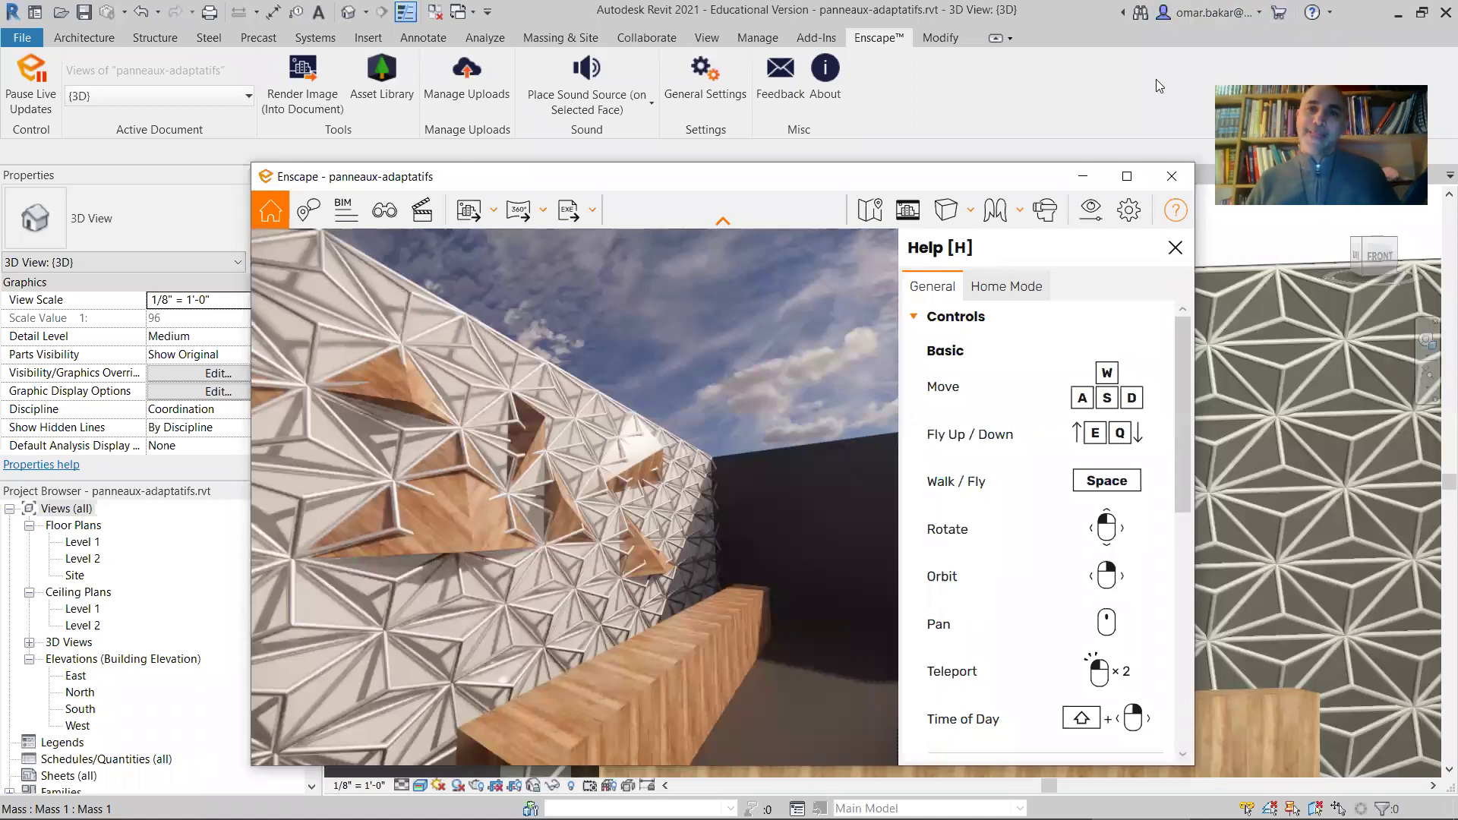
left_click(1082, 178)
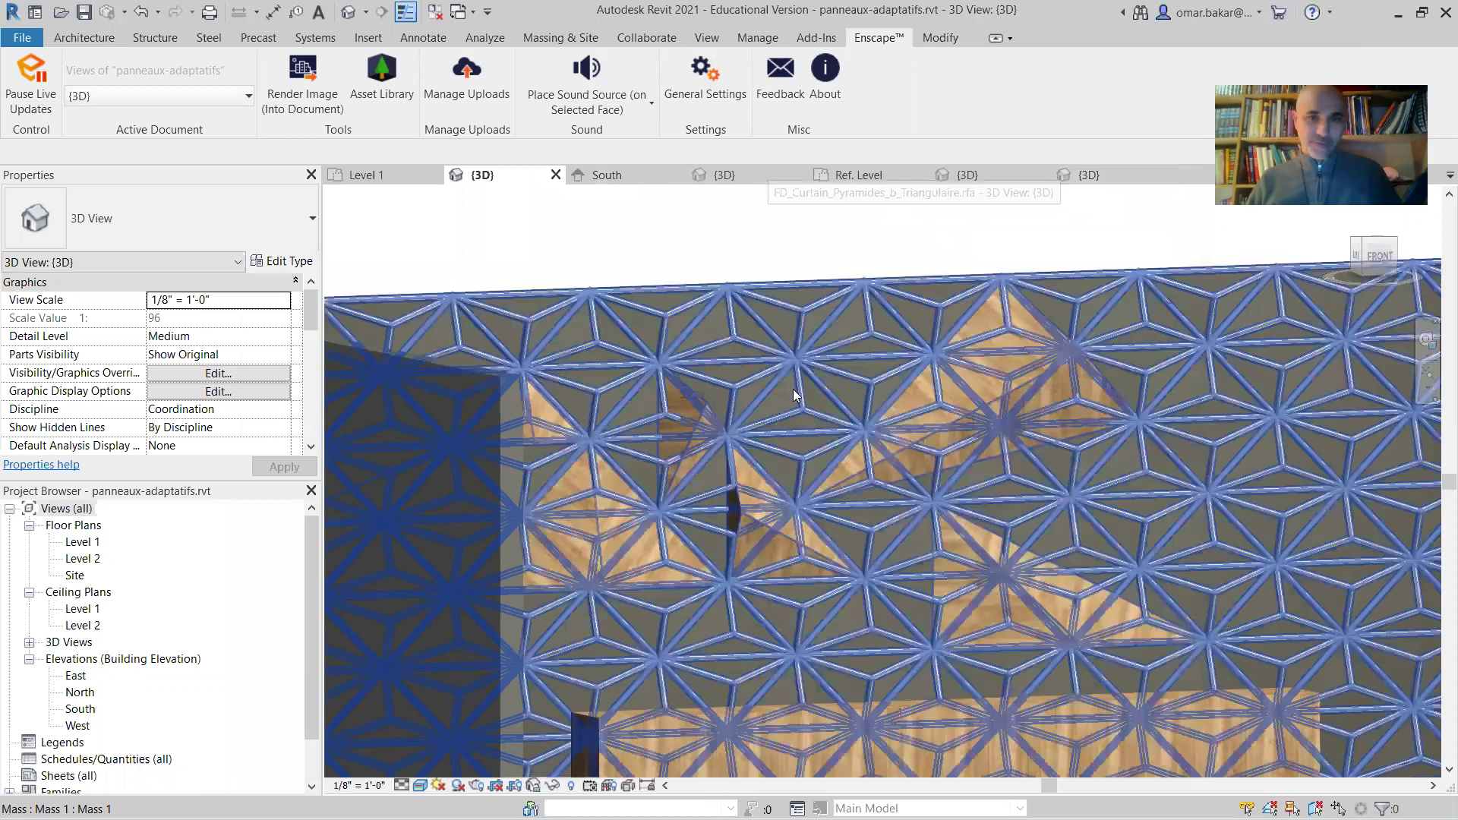
Start a new in-place mass in the project's 3D view, facing the empty dark side wall next to the panel wall
scroll(952, 455, "down", 3)
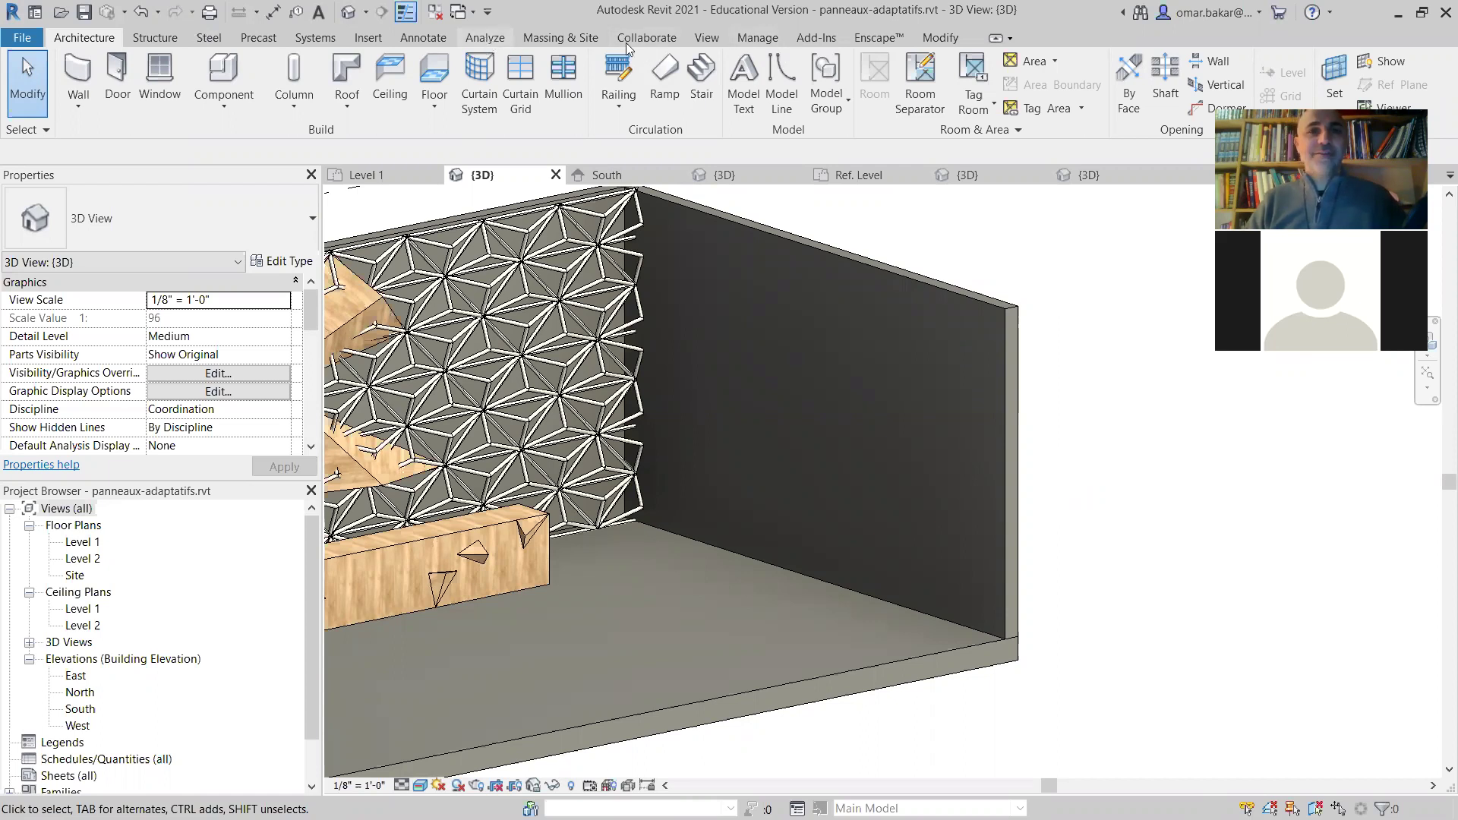
left_click(548, 37)
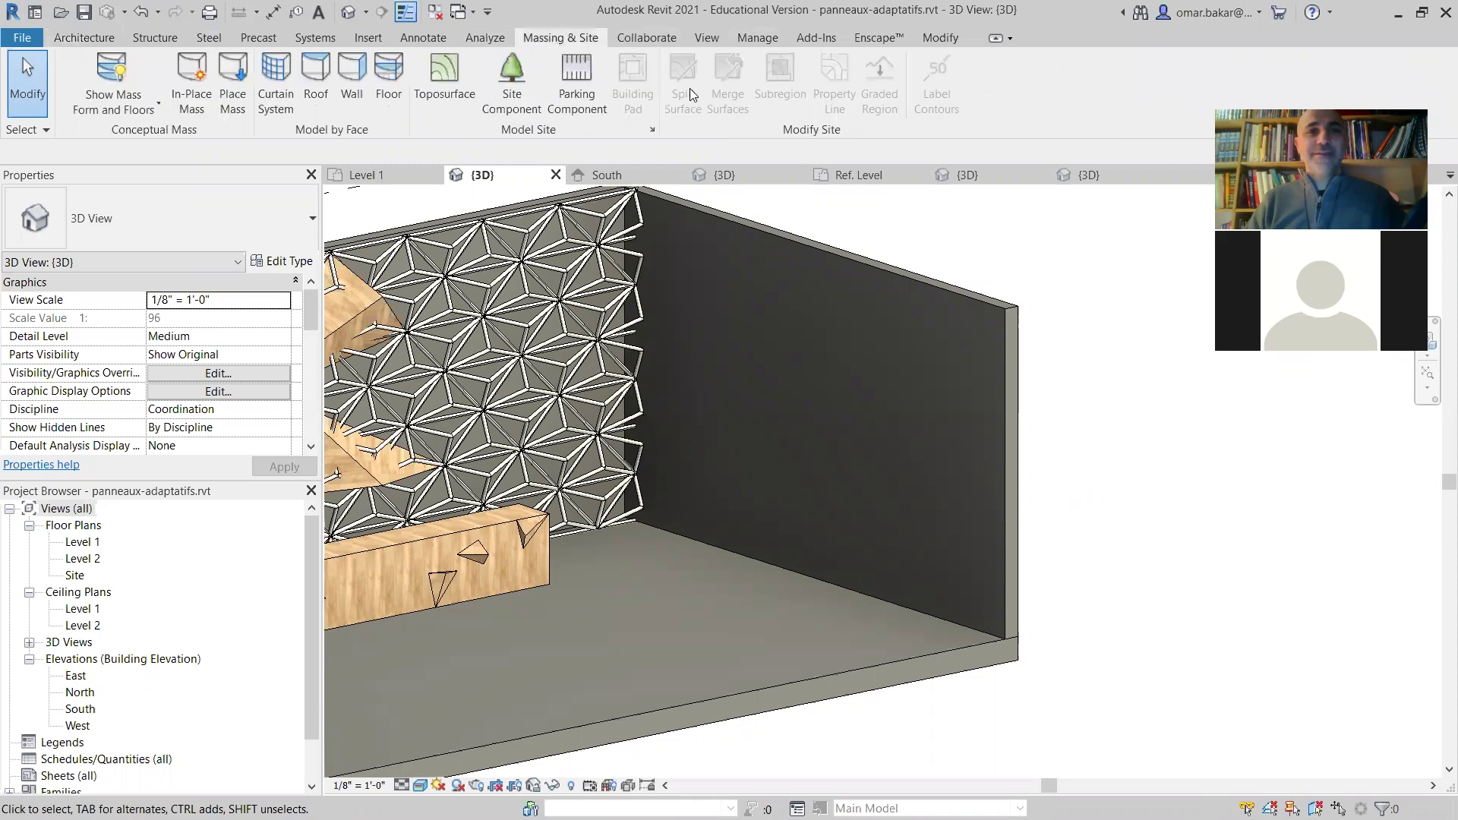
left_click(191, 77)
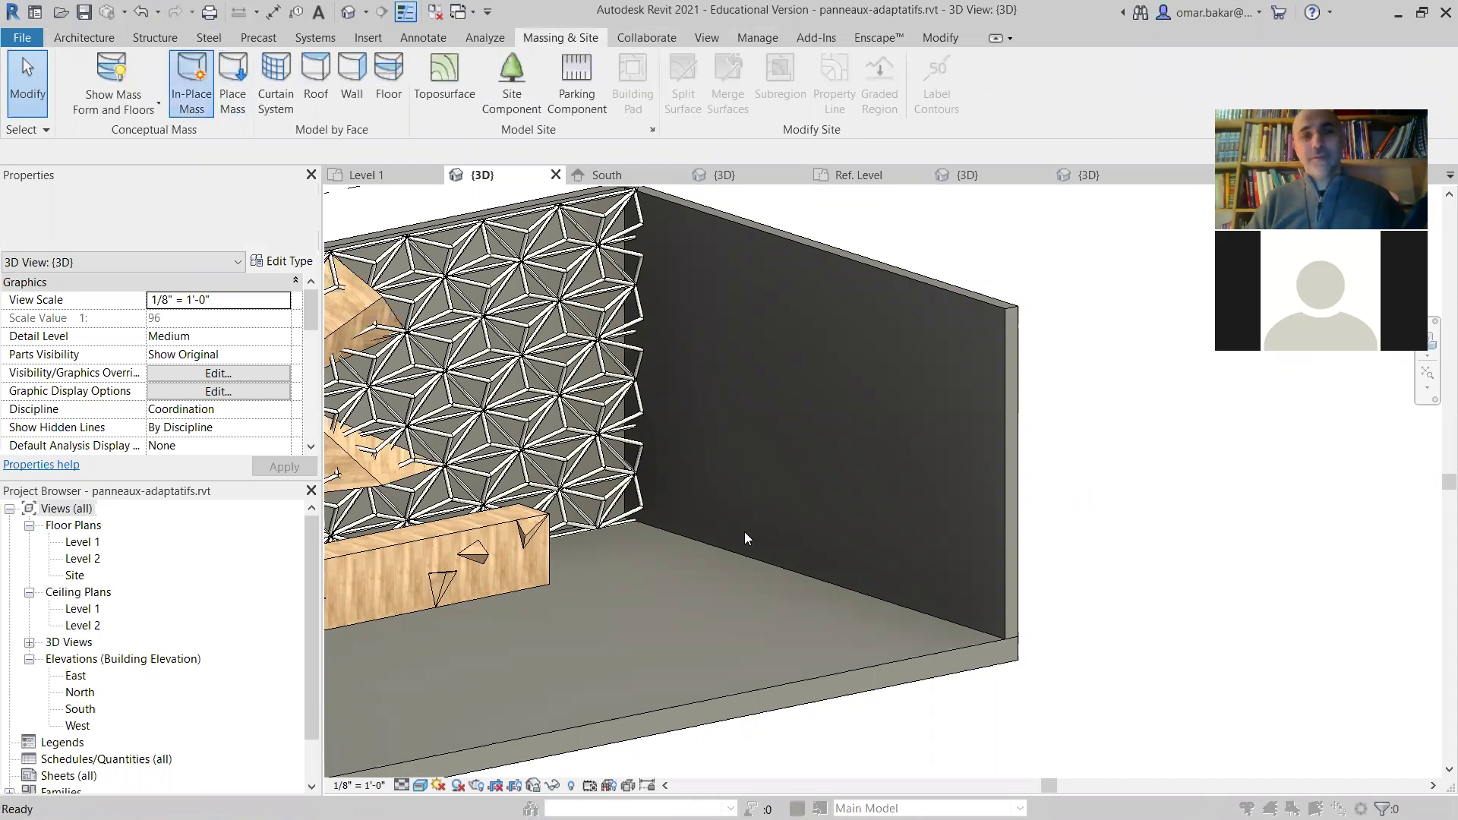
left_click(748, 594)
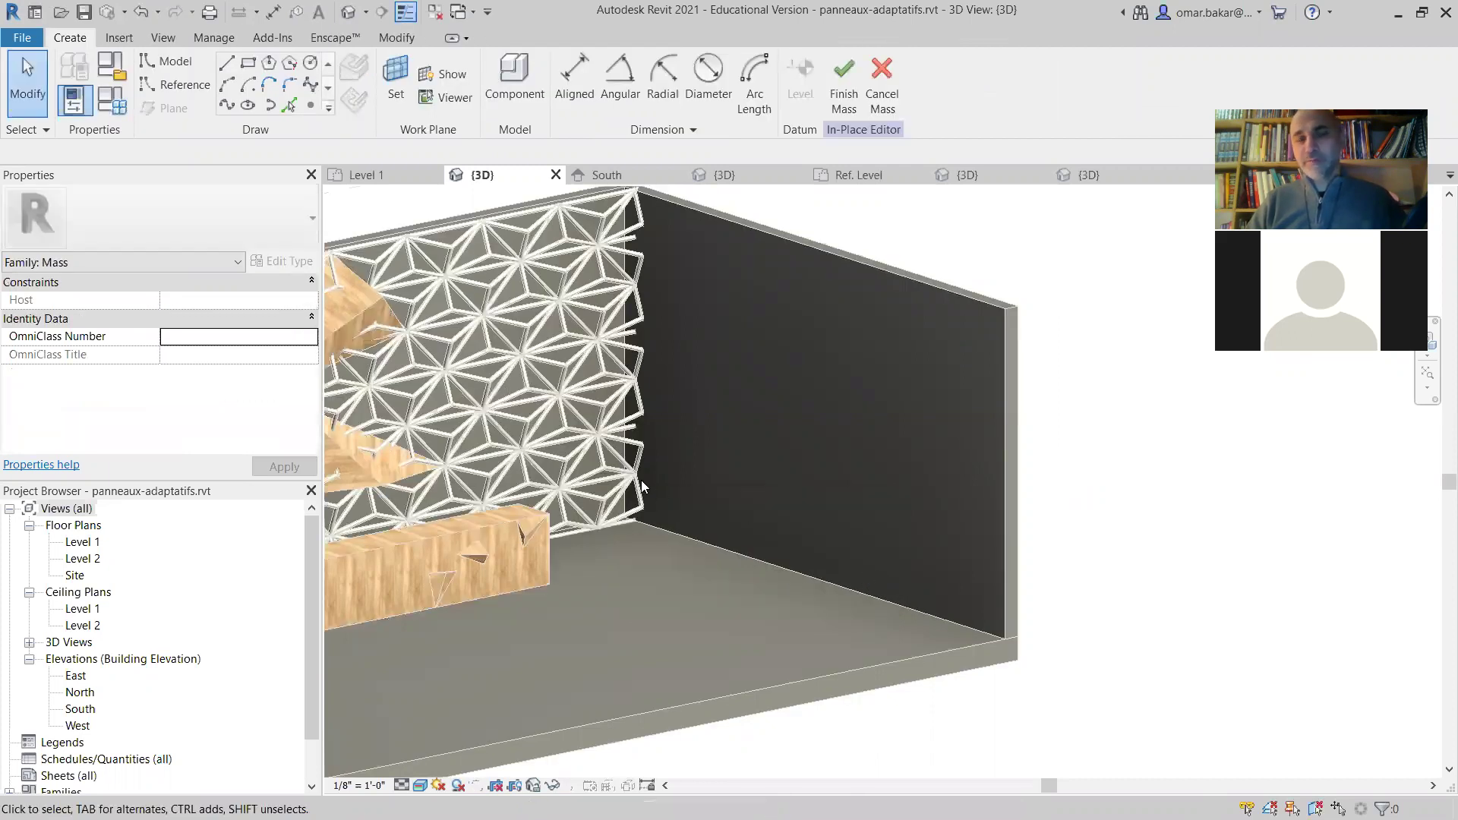
Draw an S-shaped model spline on Level 1 along the dark side wall, from the panel wall's corner to the floor's front edge
left_click(227, 108)
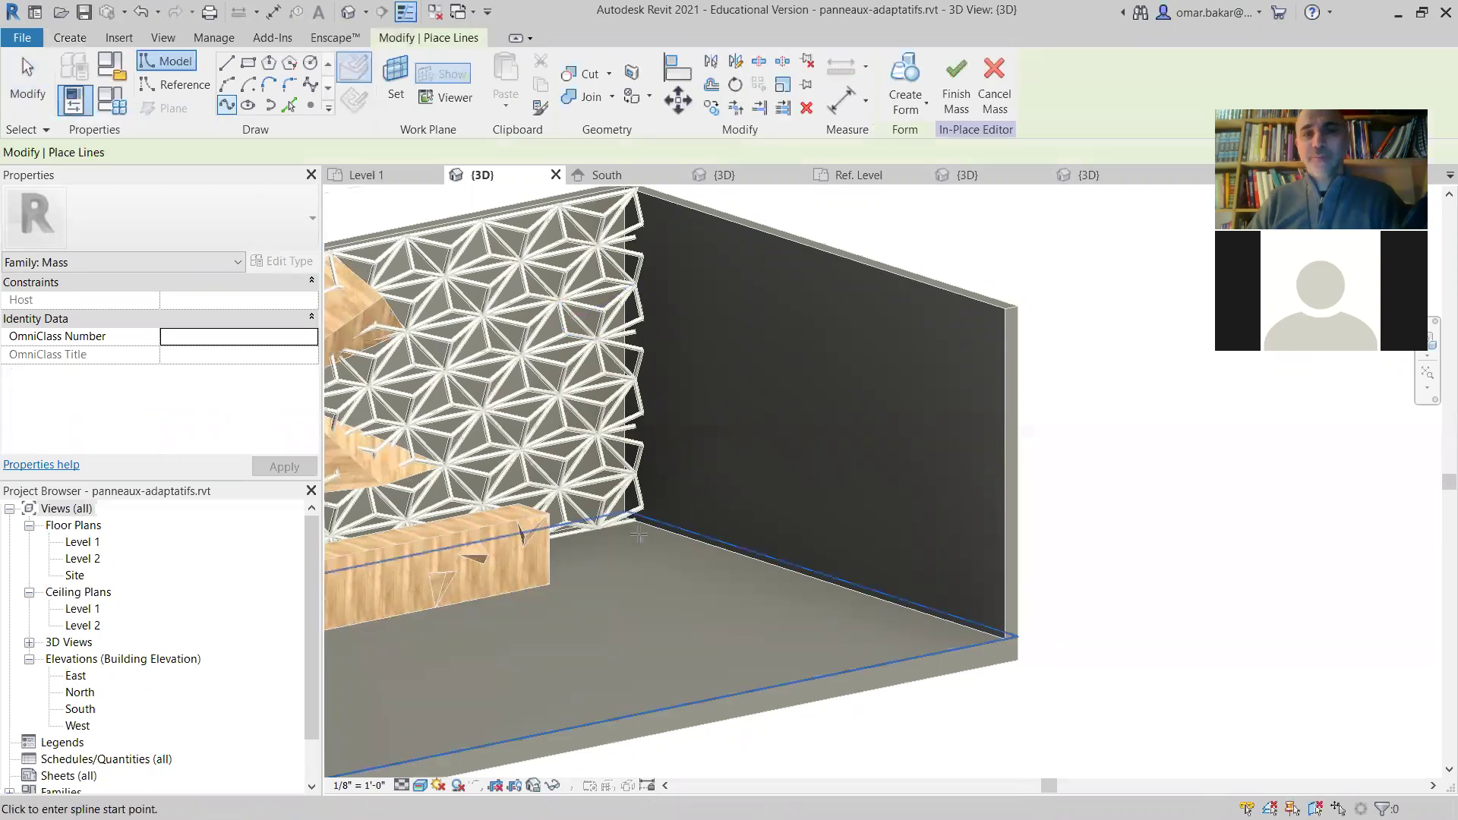
left_click(690, 582)
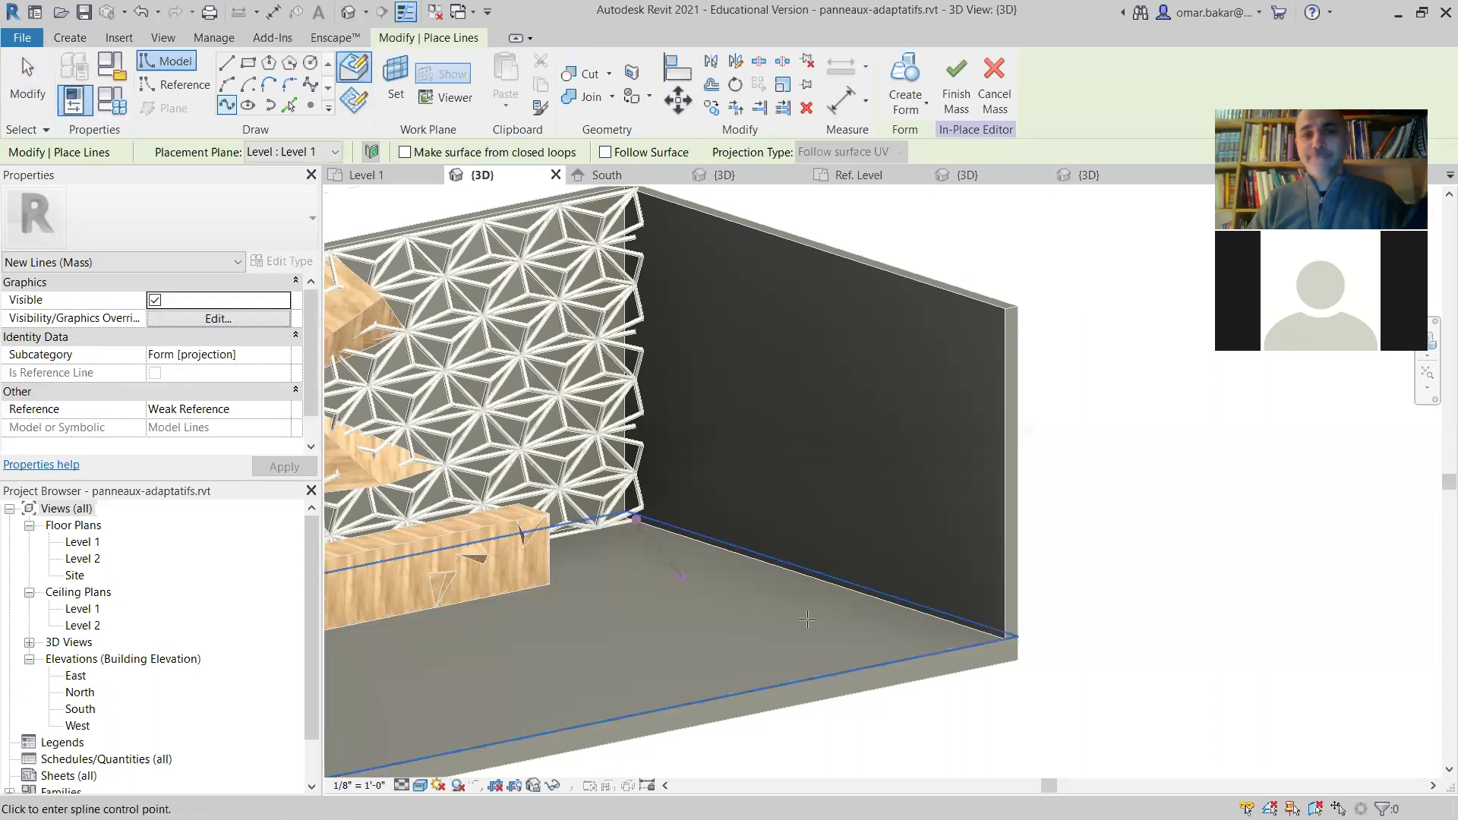
left_click(851, 608)
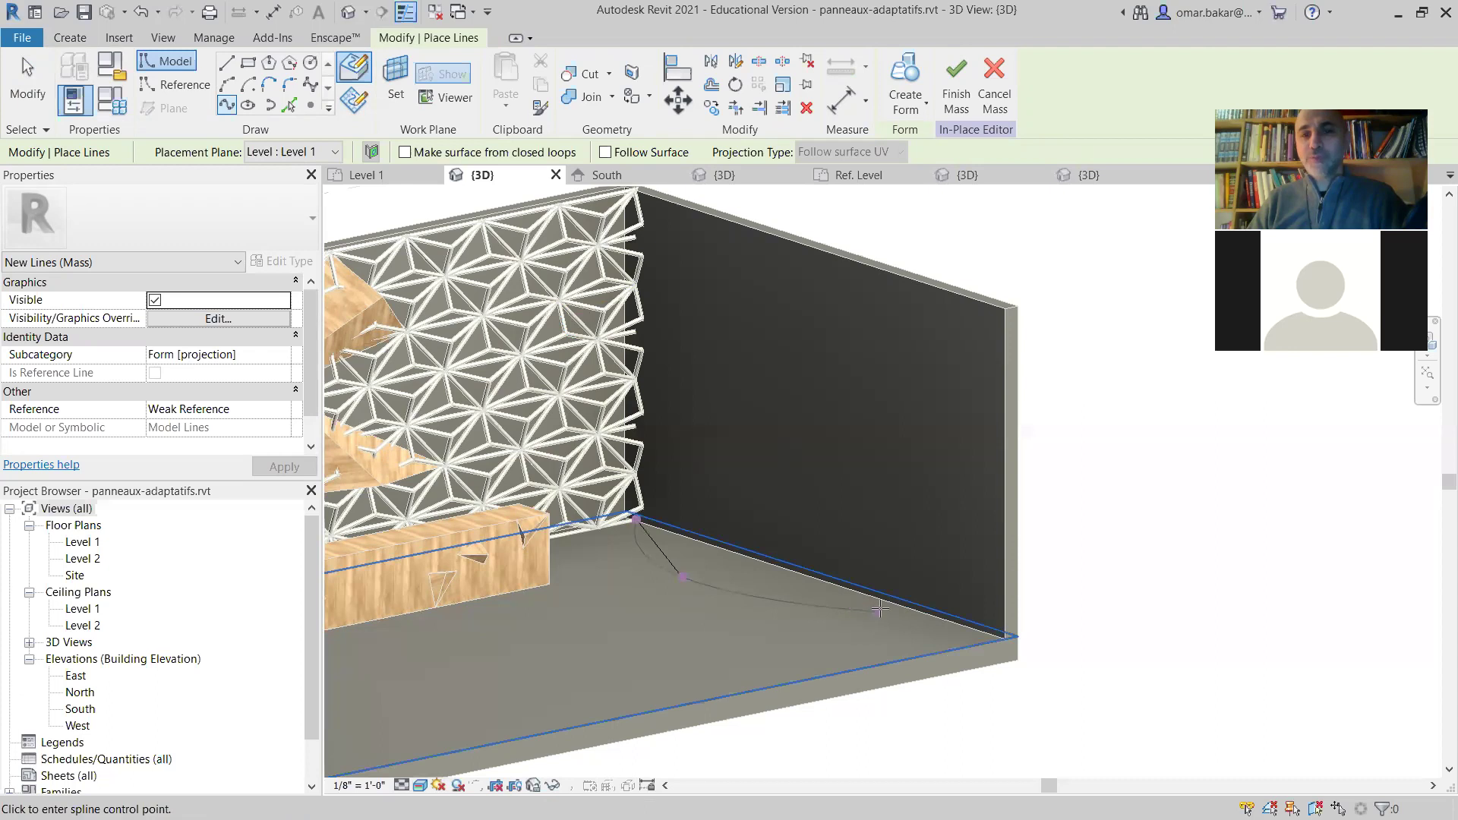
left_click(879, 613)
left_click(958, 649)
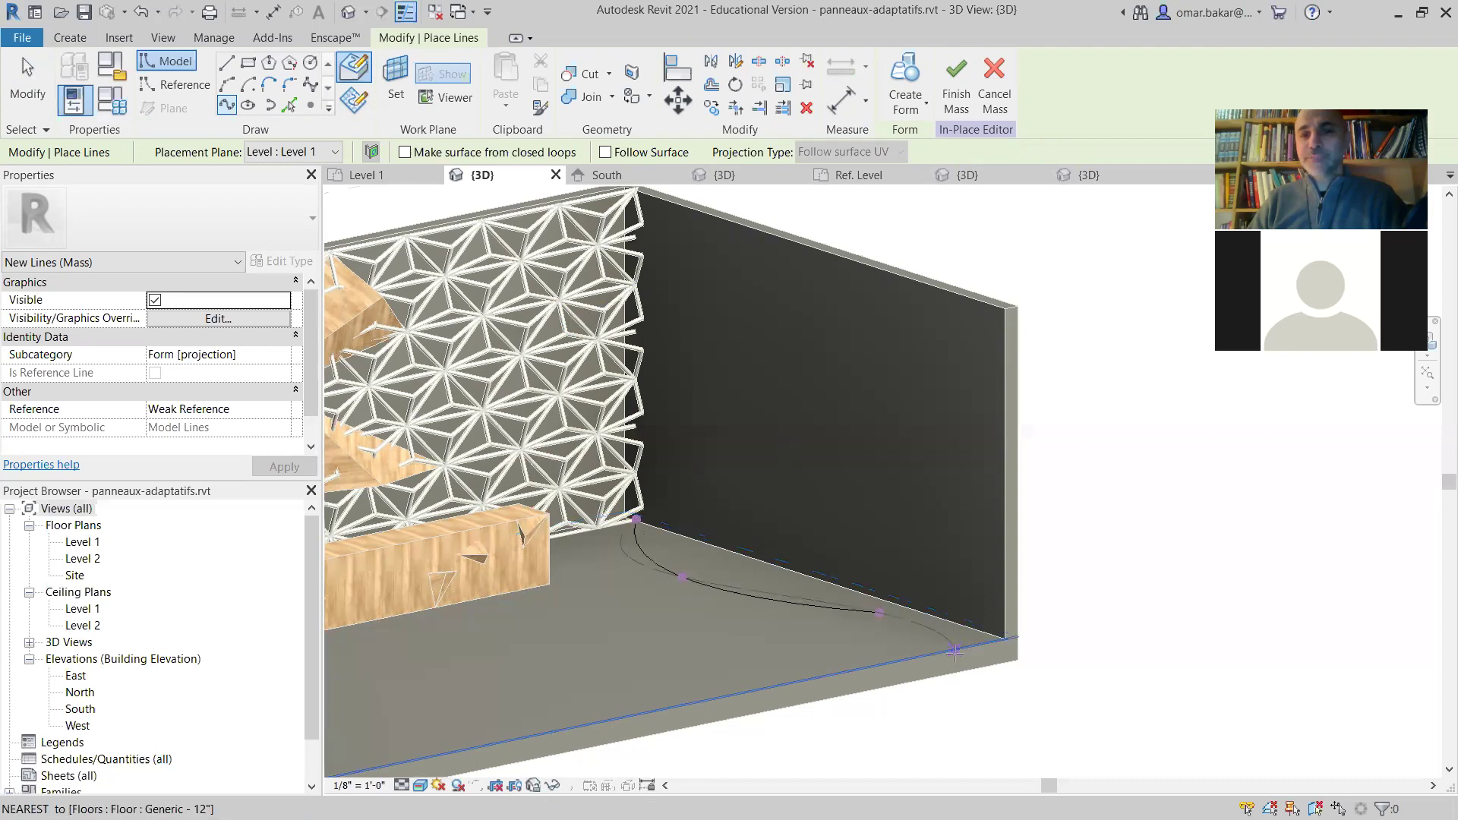
key("Escape")
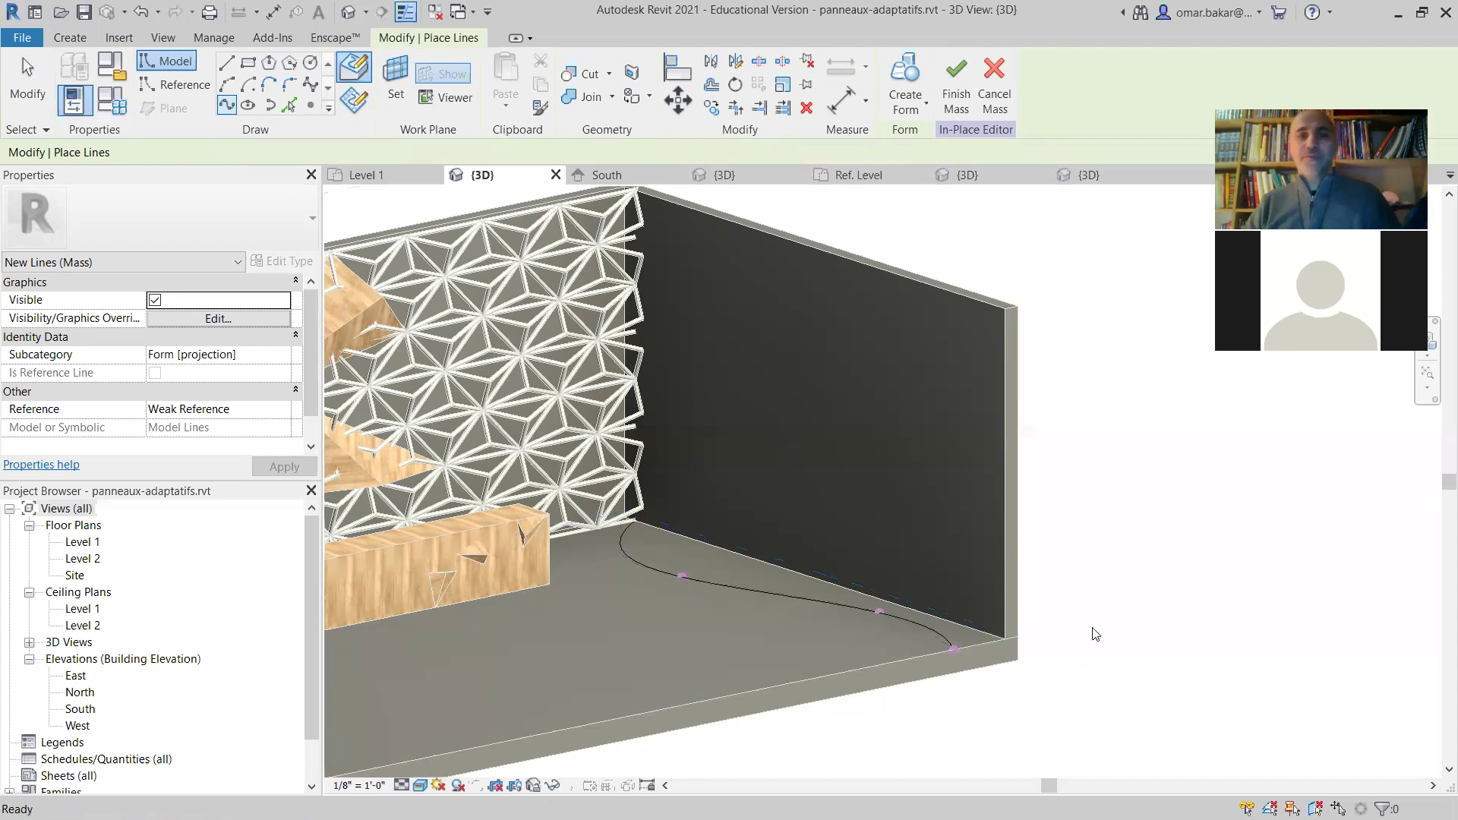
key("Escape")
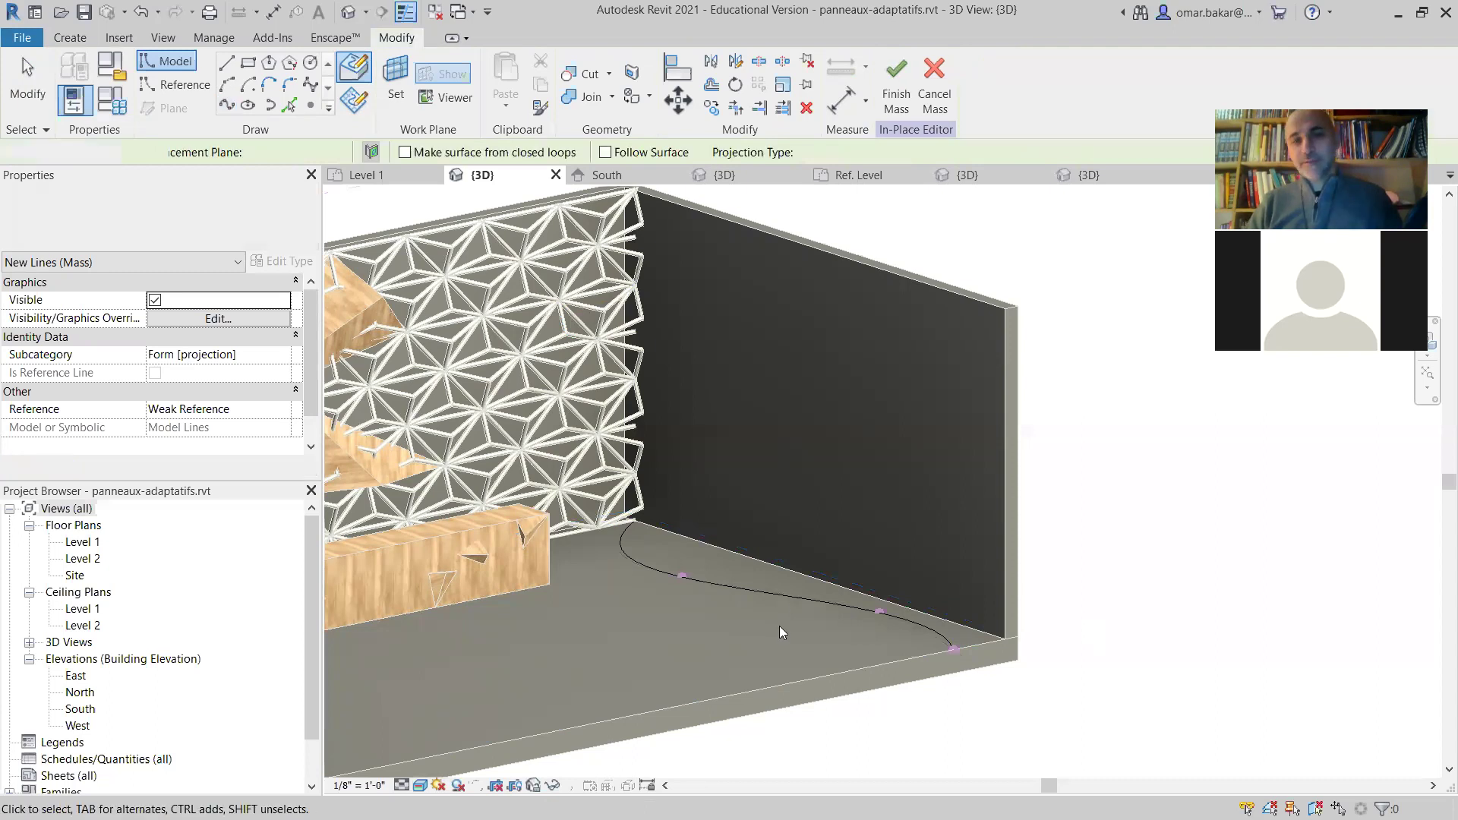
Create a surface form from the floor spline and raise its top edge to nearly the height of the side wall
left_click(780, 597)
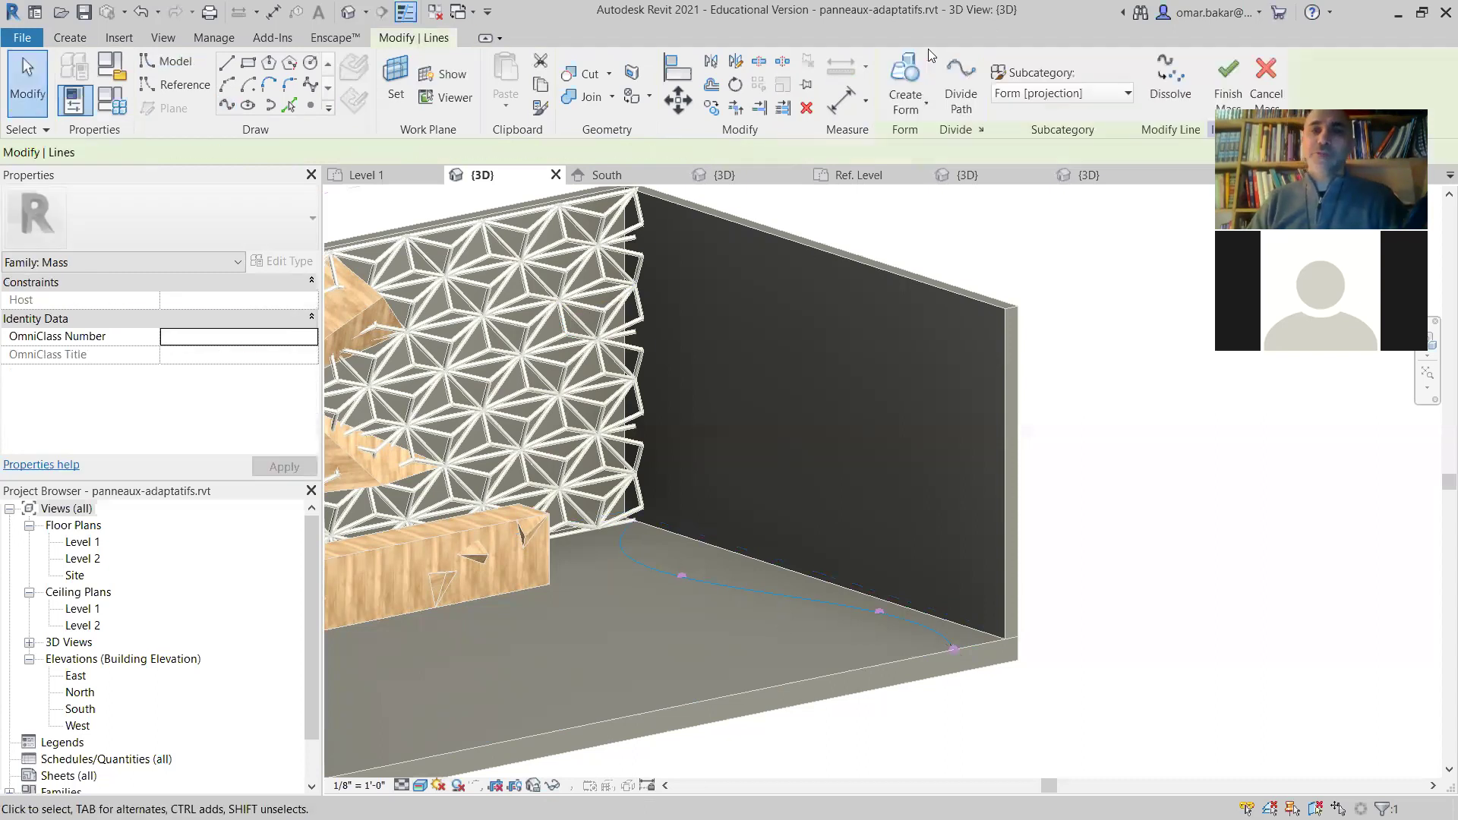
left_click(904, 78)
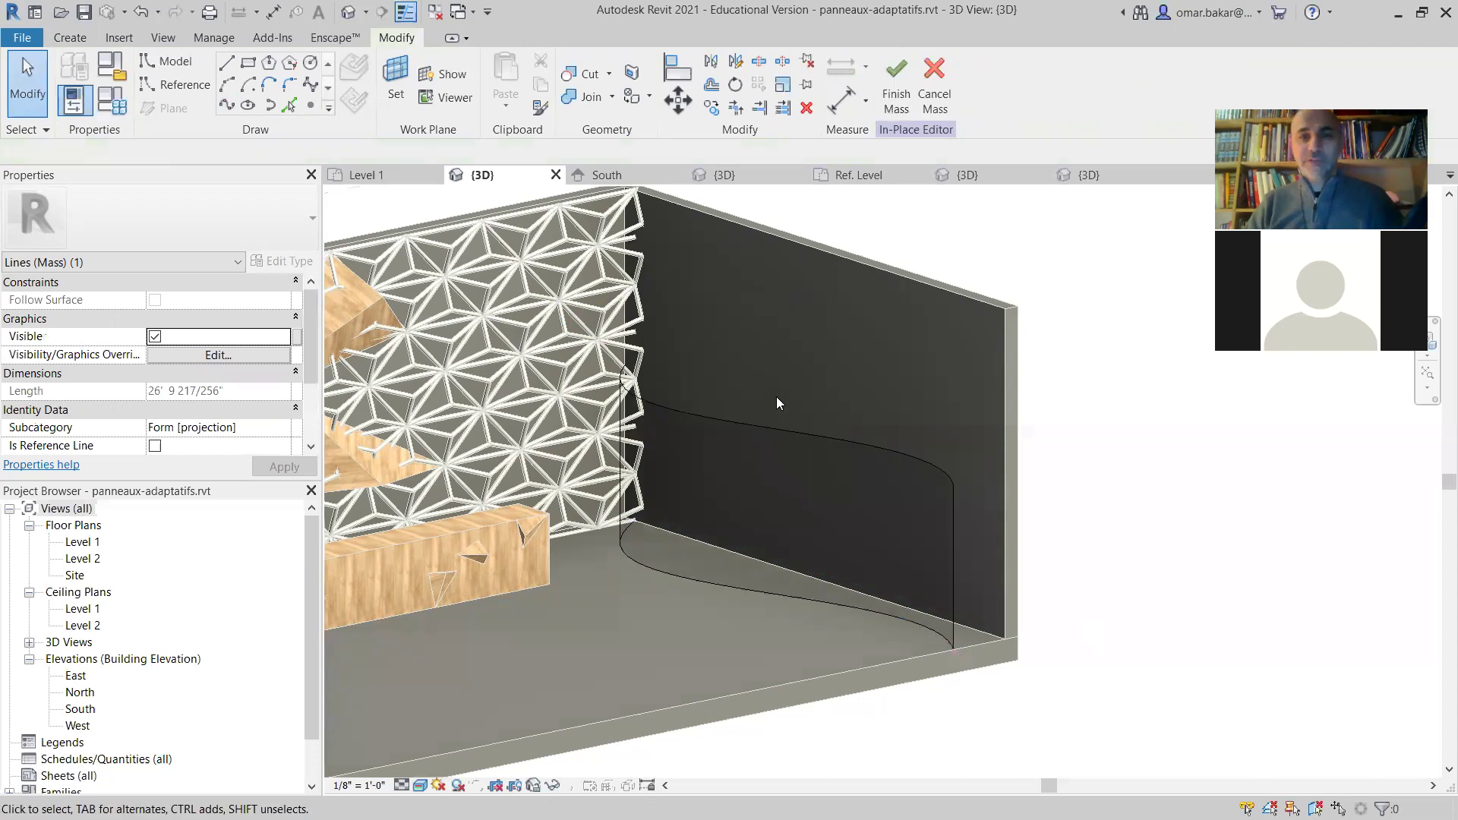
left_click(754, 422)
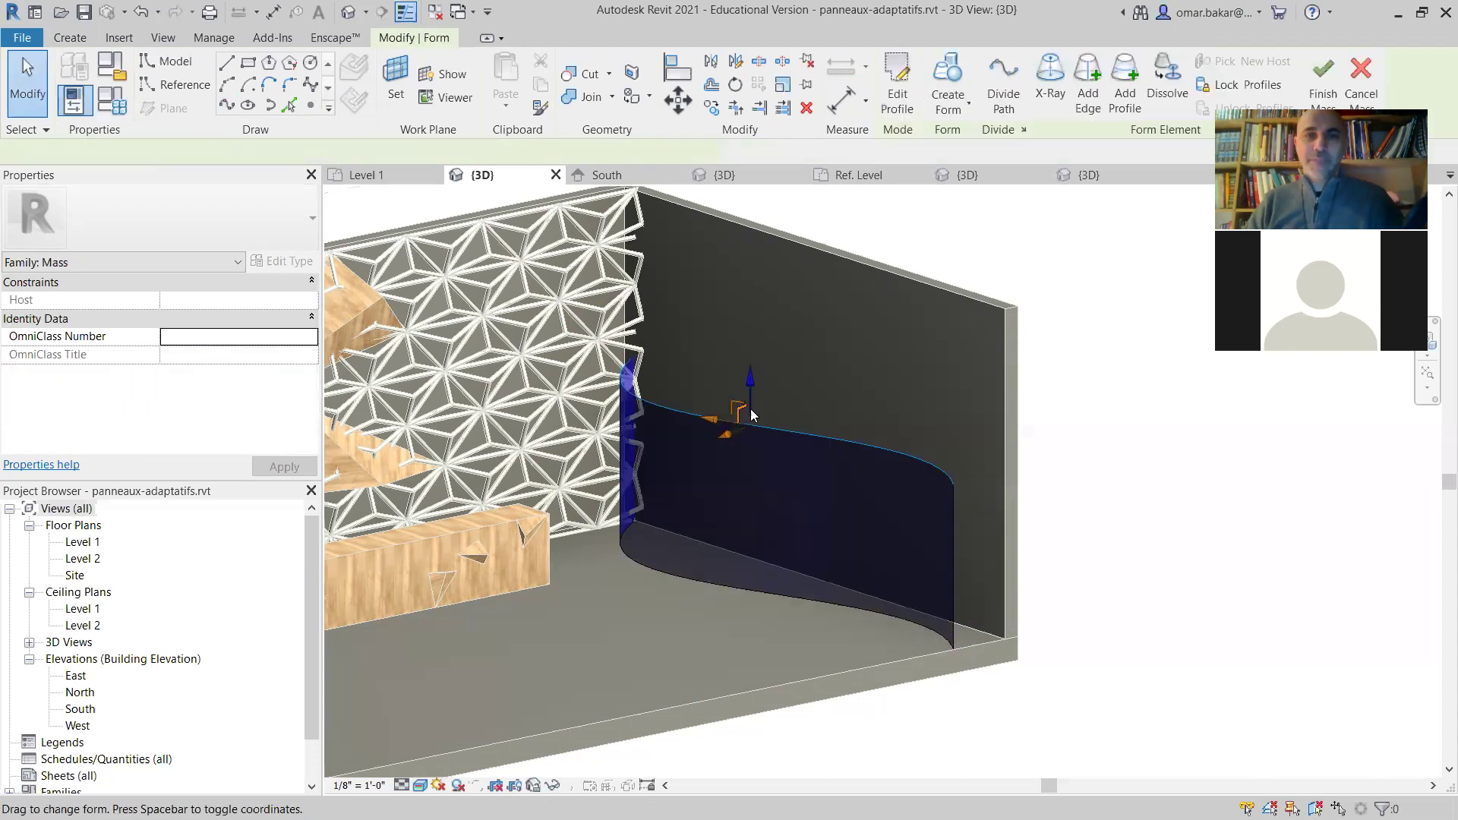
left_click_drag(751, 349, 754, 225)
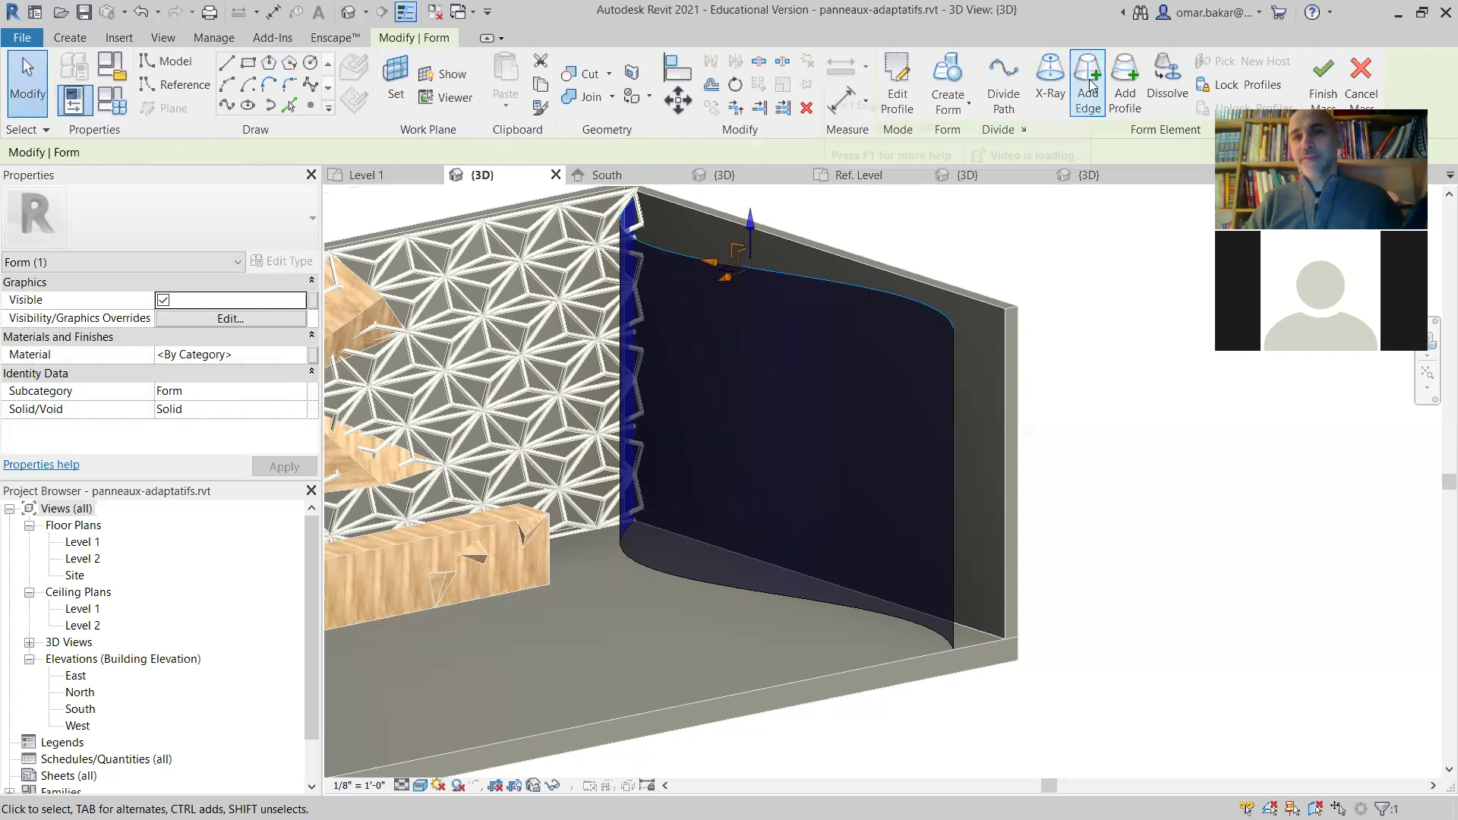
Add two intermediate profiles to the curved form, one in its upper third and one near its base
left_click(1125, 82)
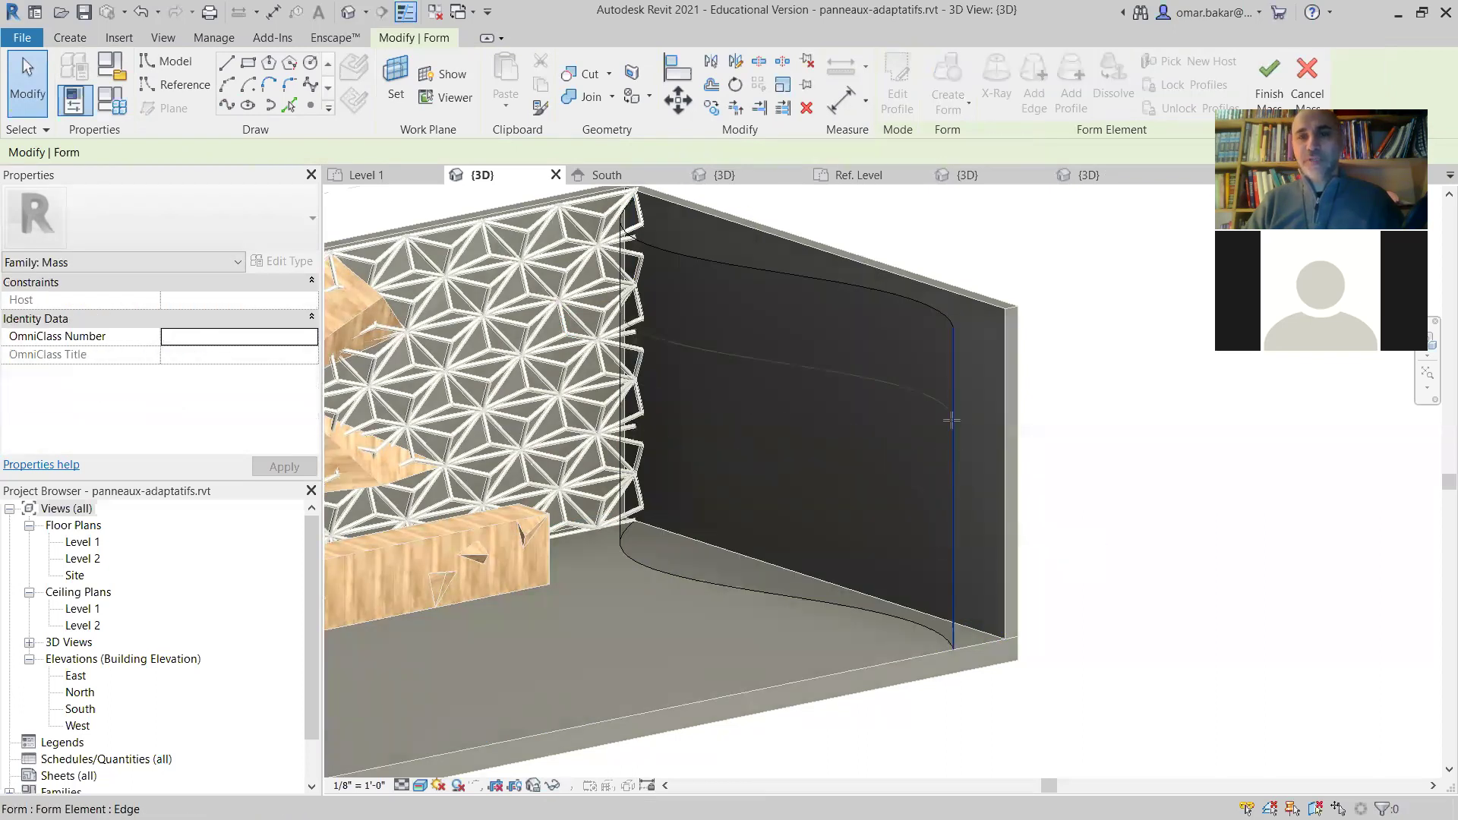
left_click(951, 445)
left_click(956, 562)
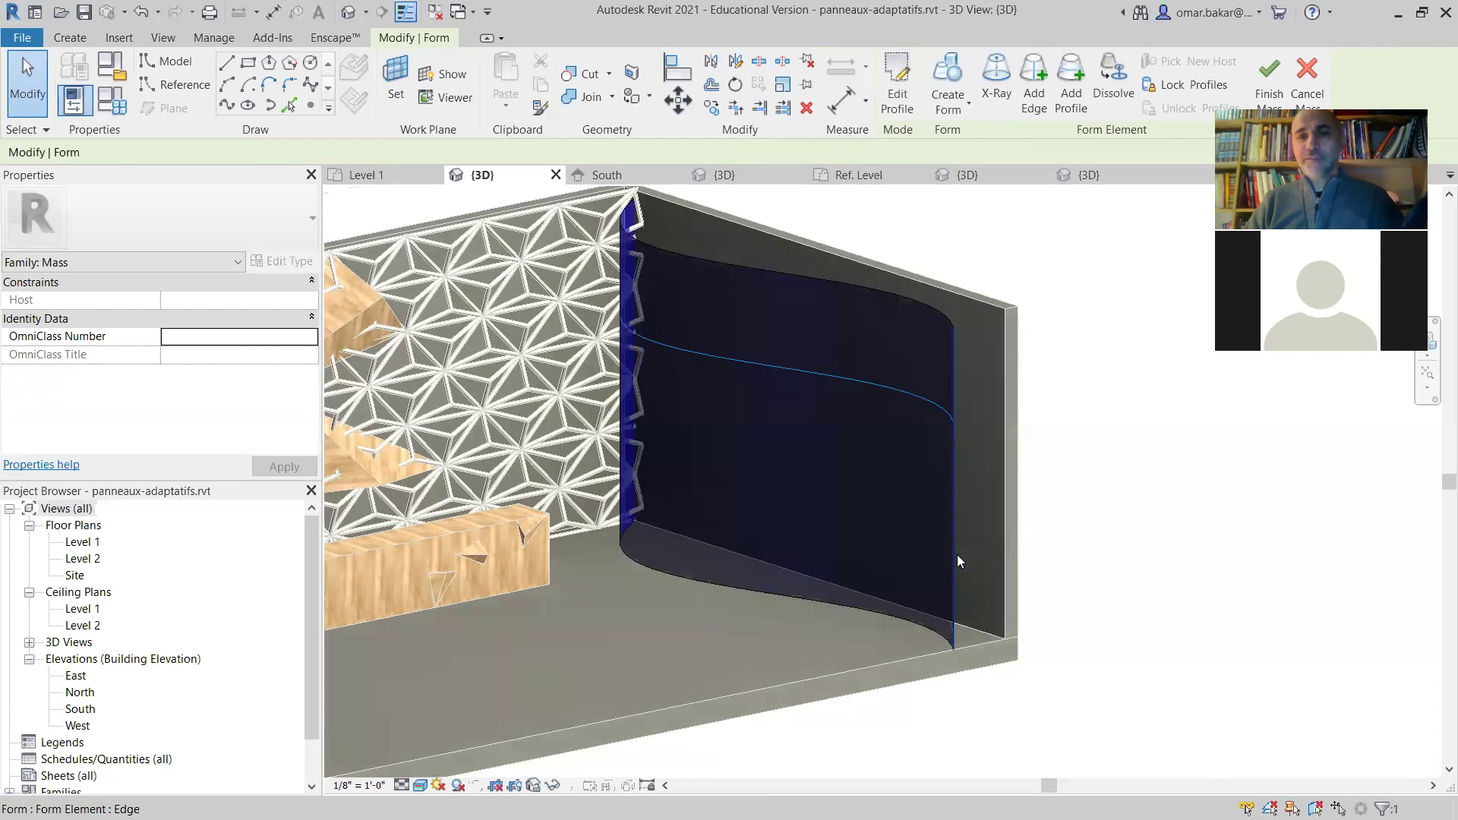
left_click(1063, 82)
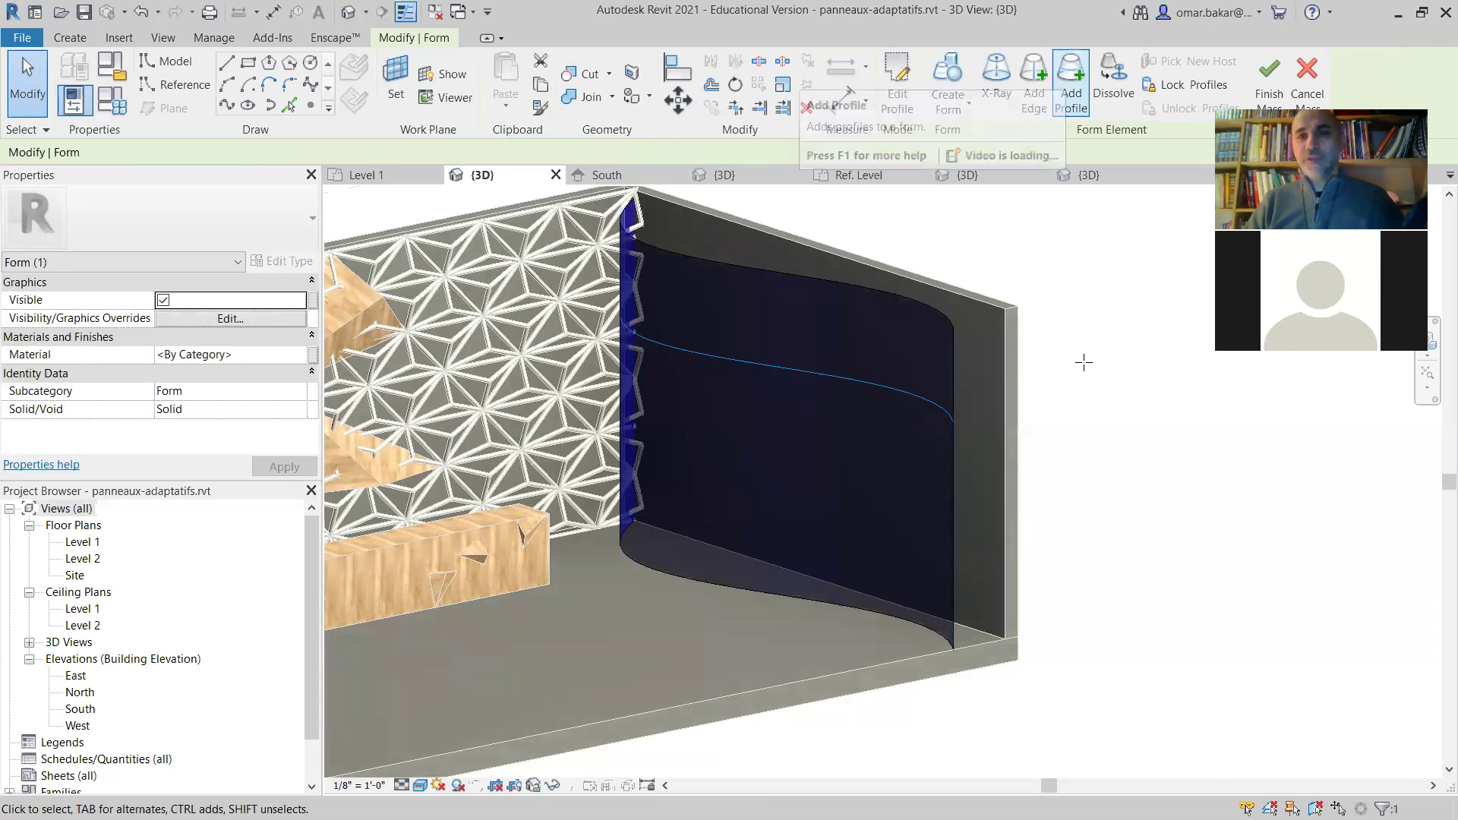
left_click(949, 541)
left_click(953, 561)
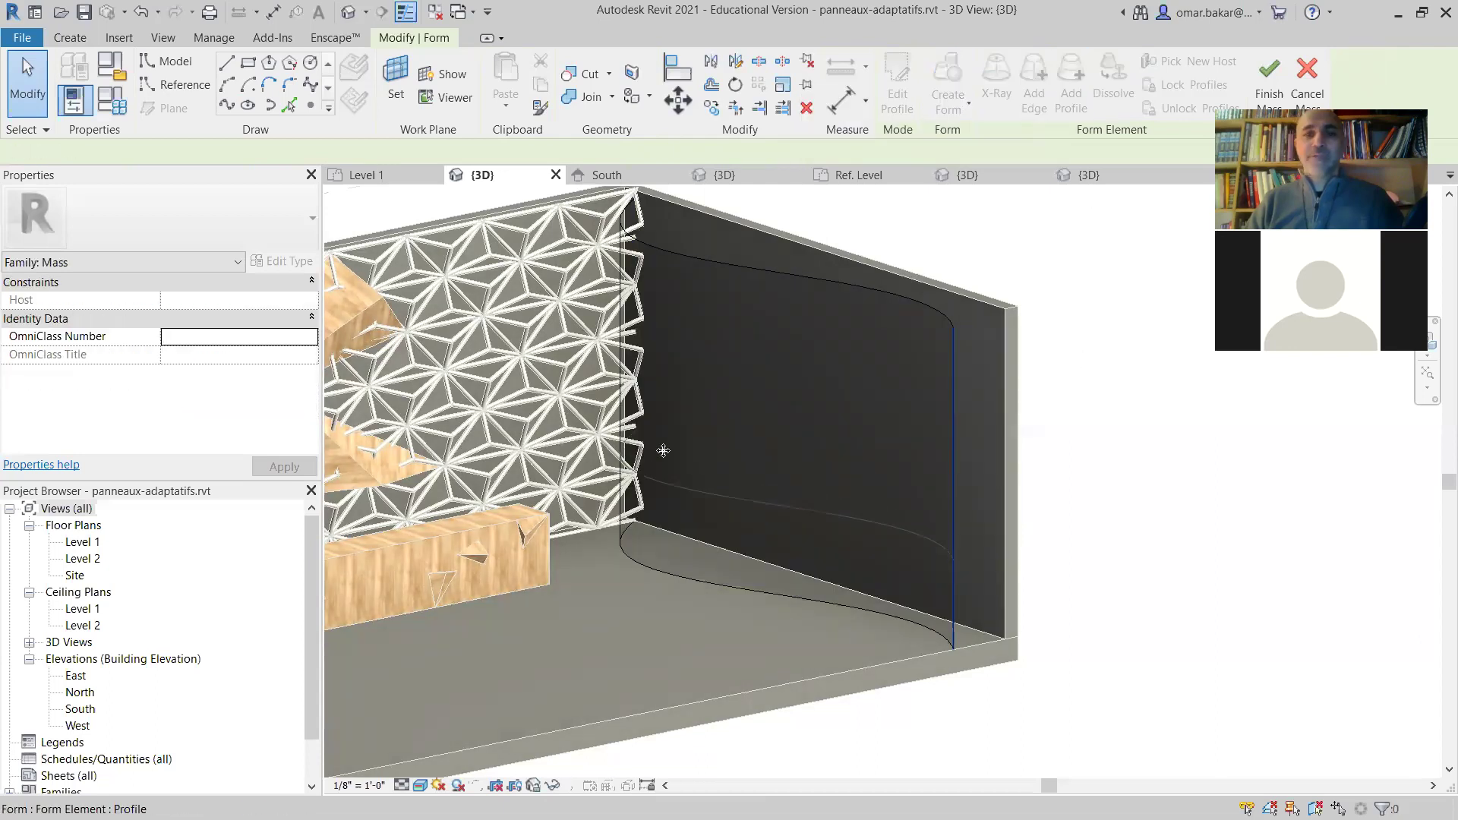
left_click(41, 82)
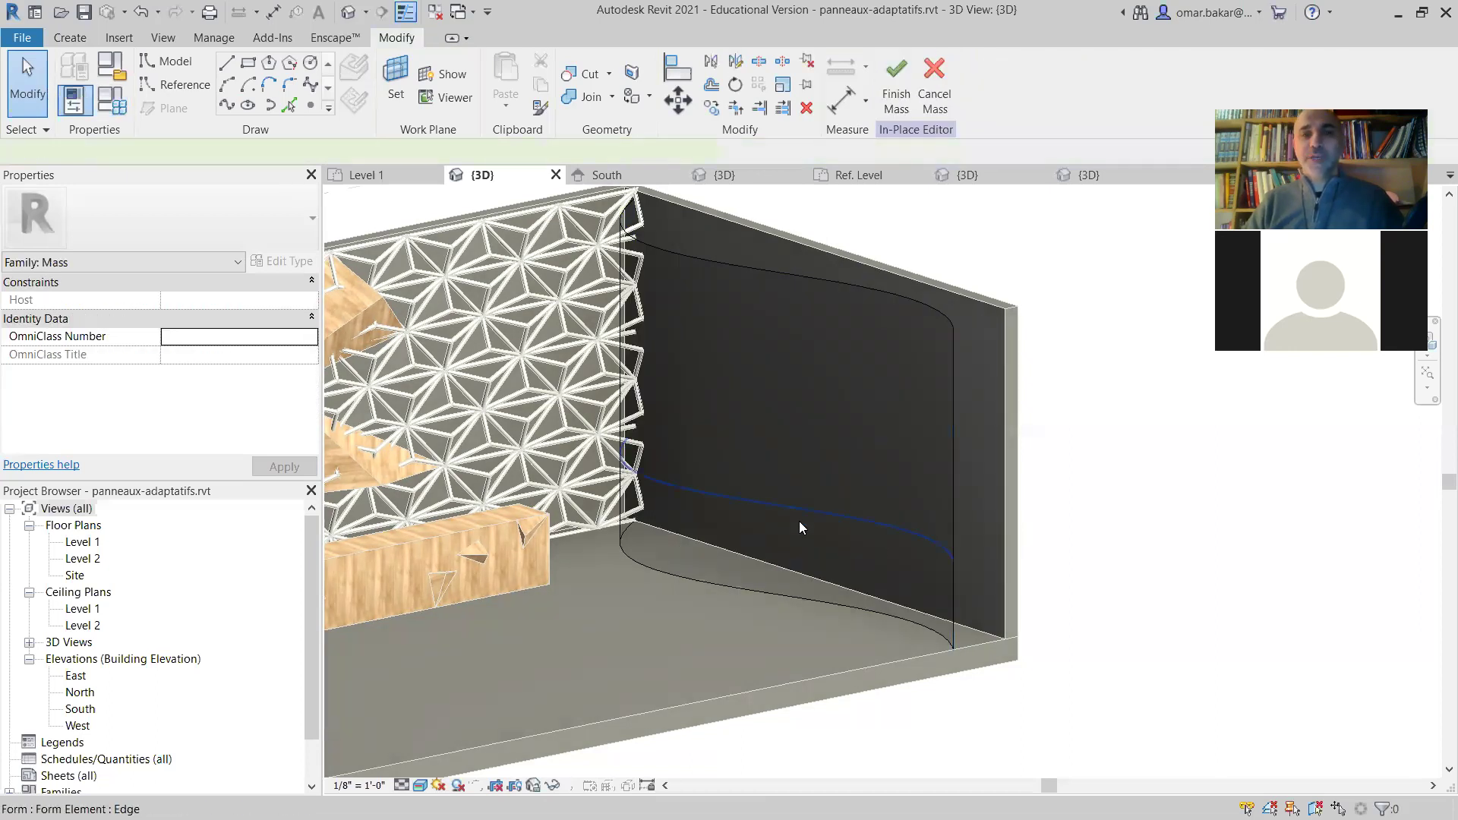
Make the form undulate by moving the lower added profile toward the side wall and the upper one away from it
left_click(785, 486)
left_click(778, 497)
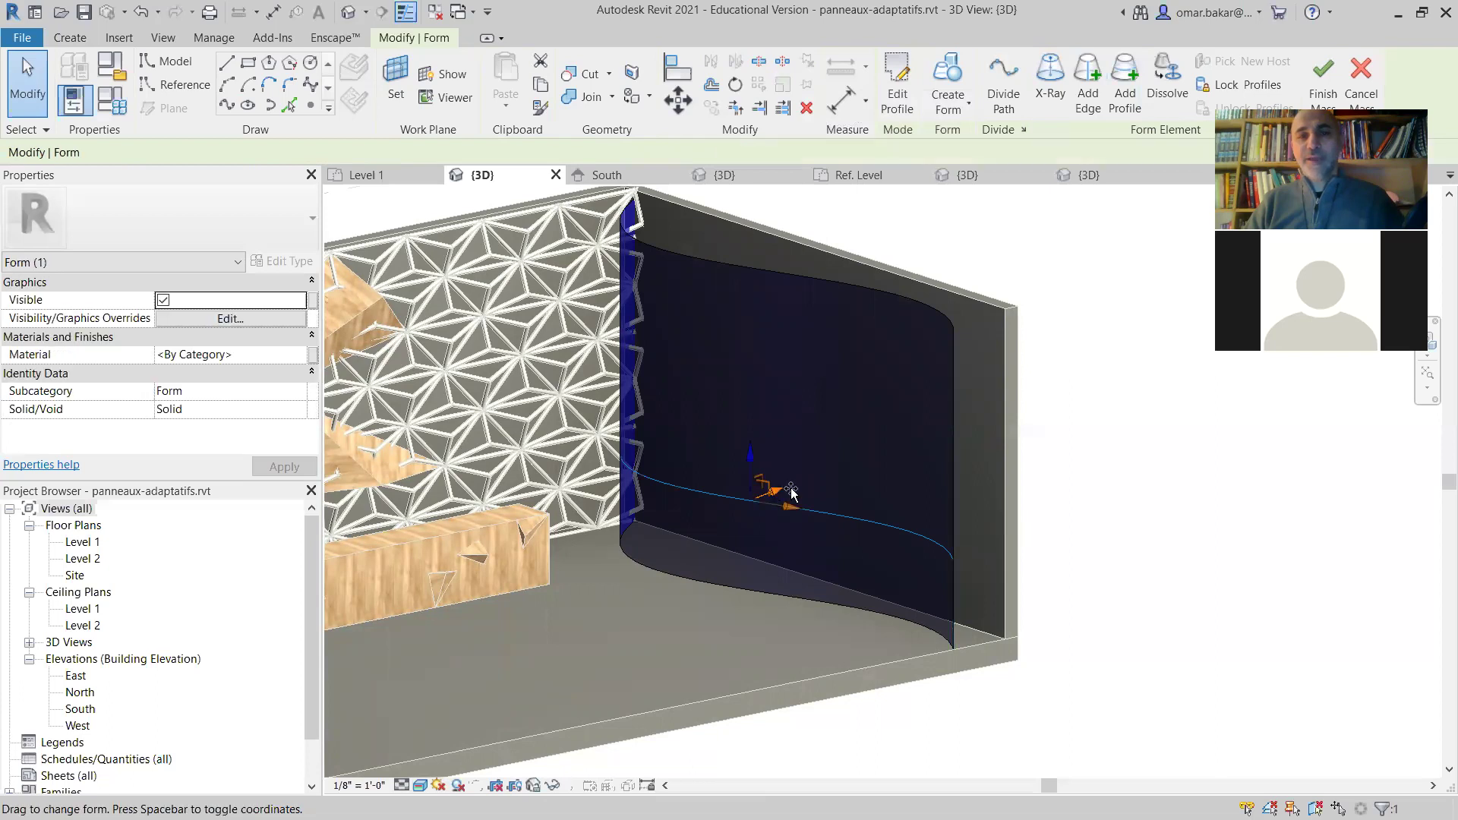
left_click(947, 404)
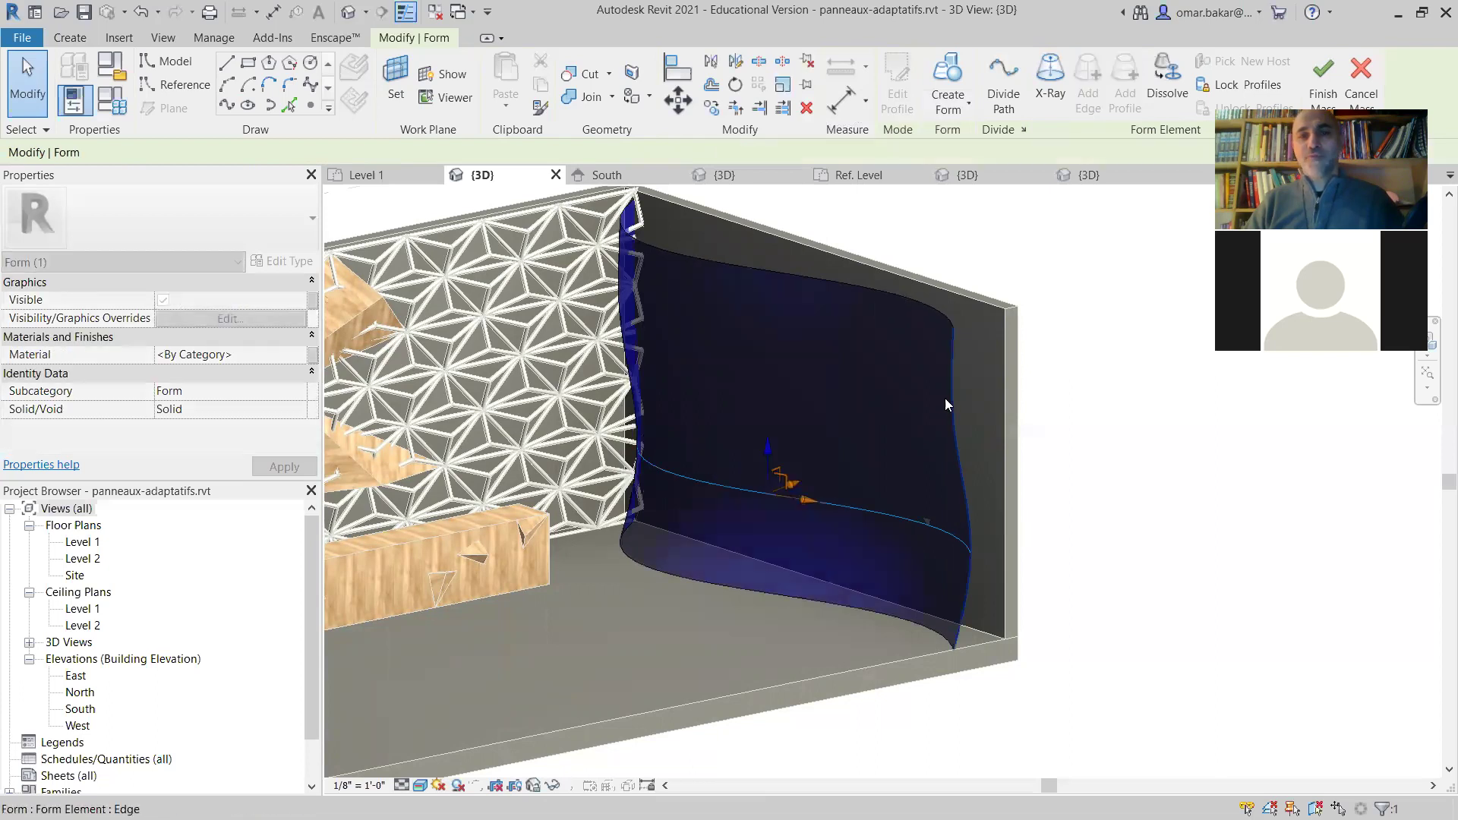
left_click(930, 412)
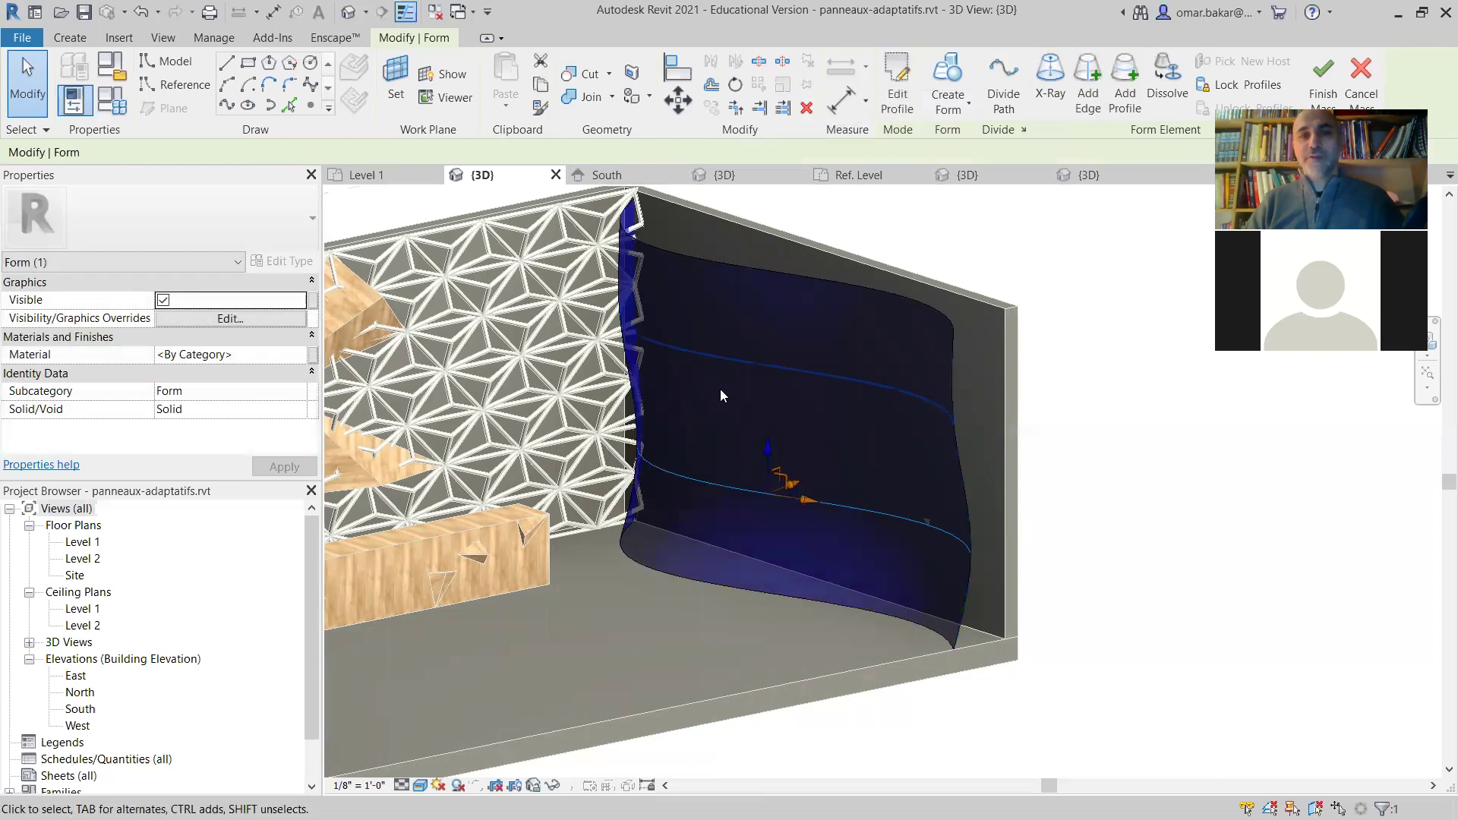
left_click(779, 363)
left_click_drag(776, 355, 747, 358)
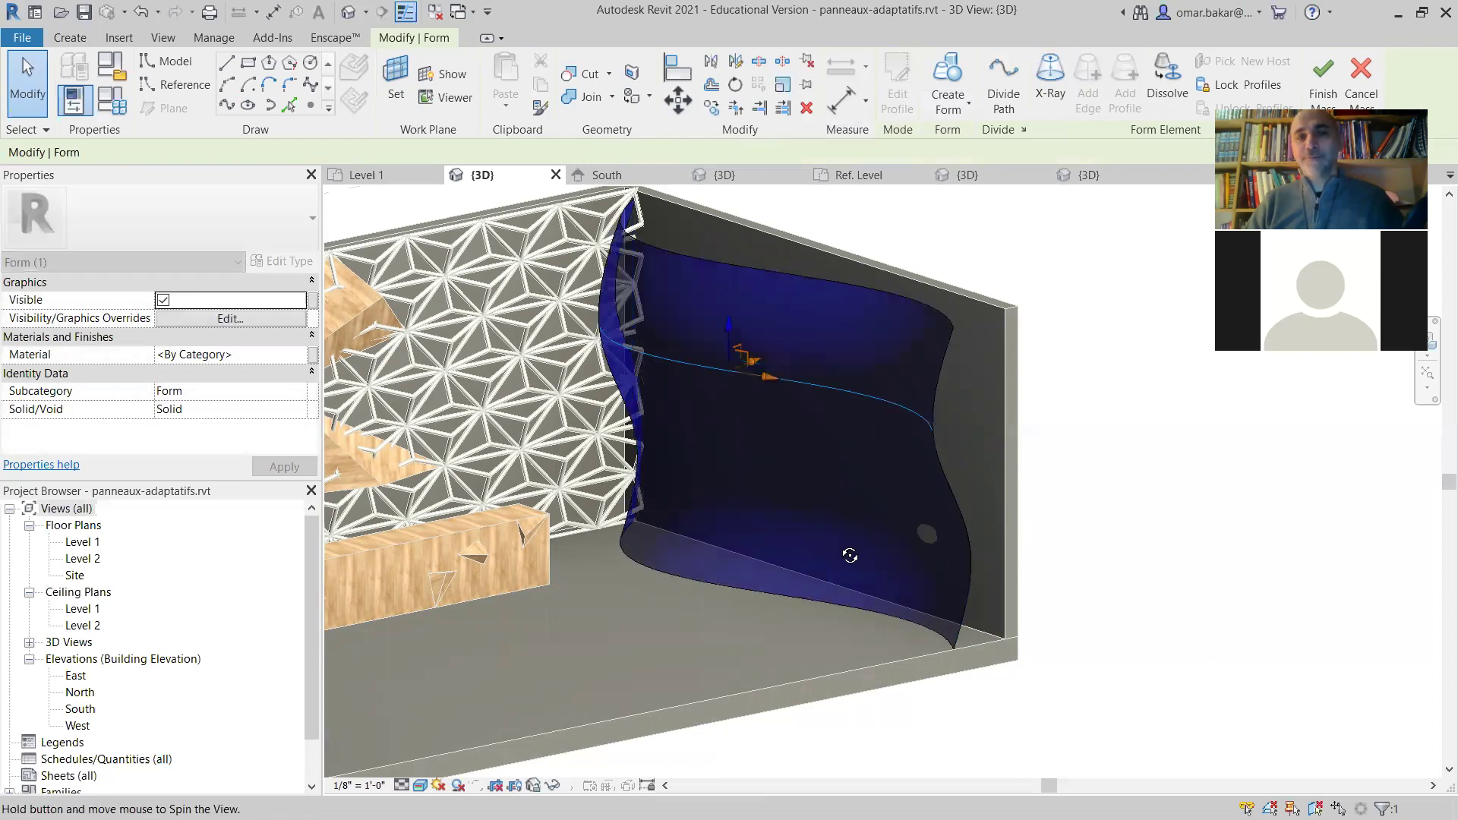
middle_click_drag(852, 556, 995, 322, "shift")
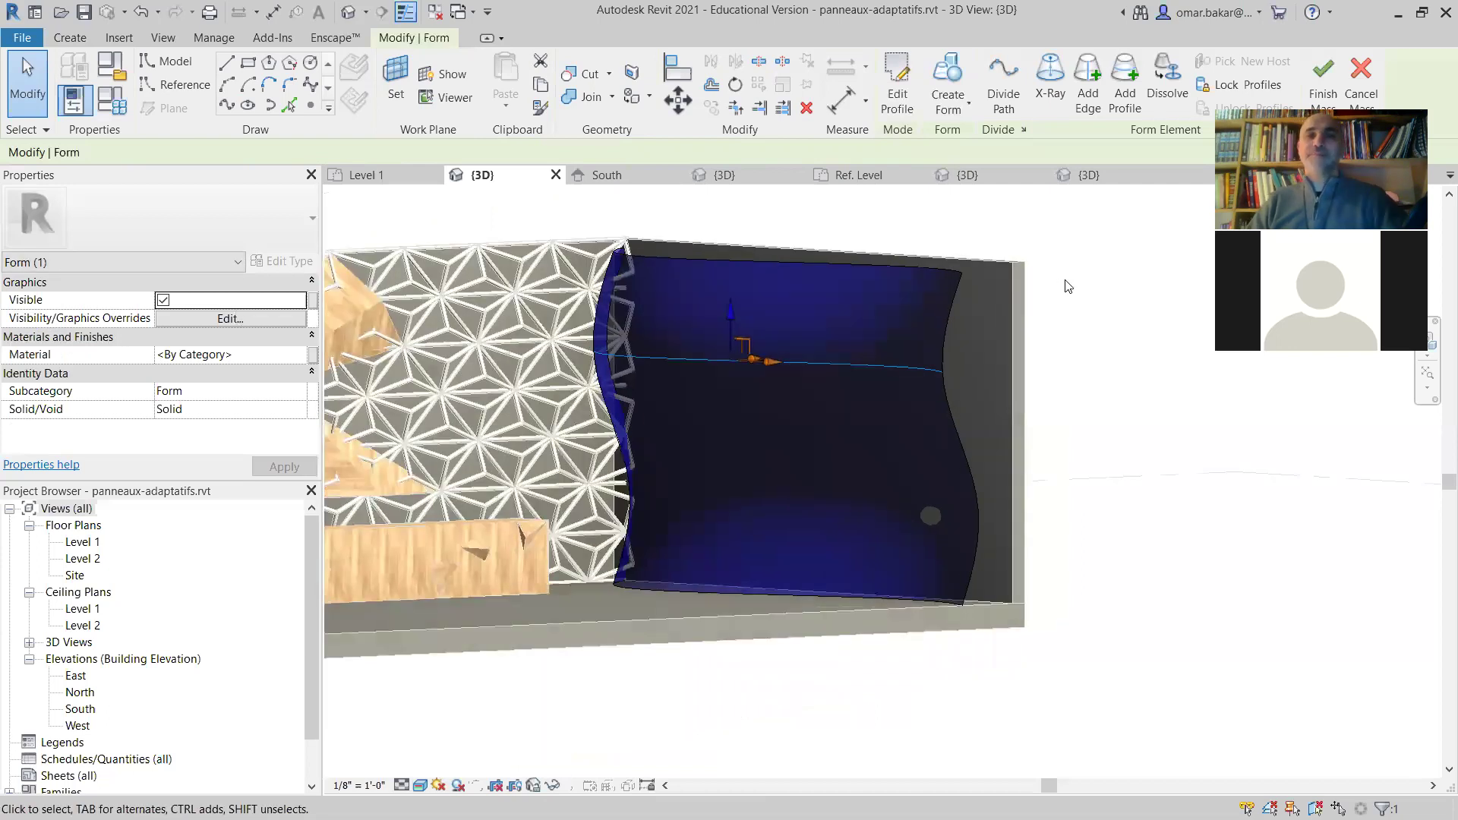
key("Escape")
key("Escape")
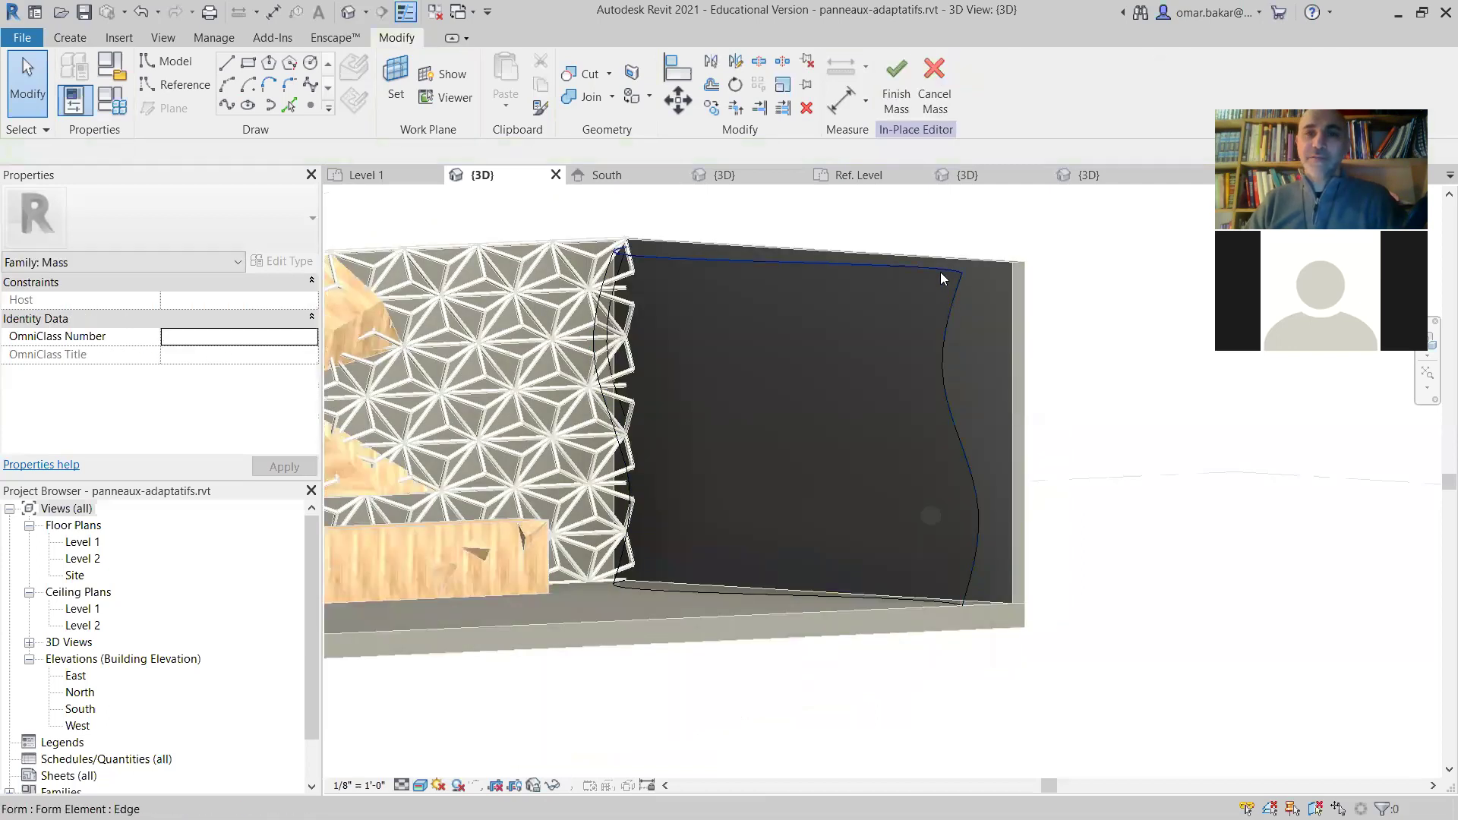
Divide the whole wavy form's surface and apply the Triangle (flat) pattern to it
key("Tab")
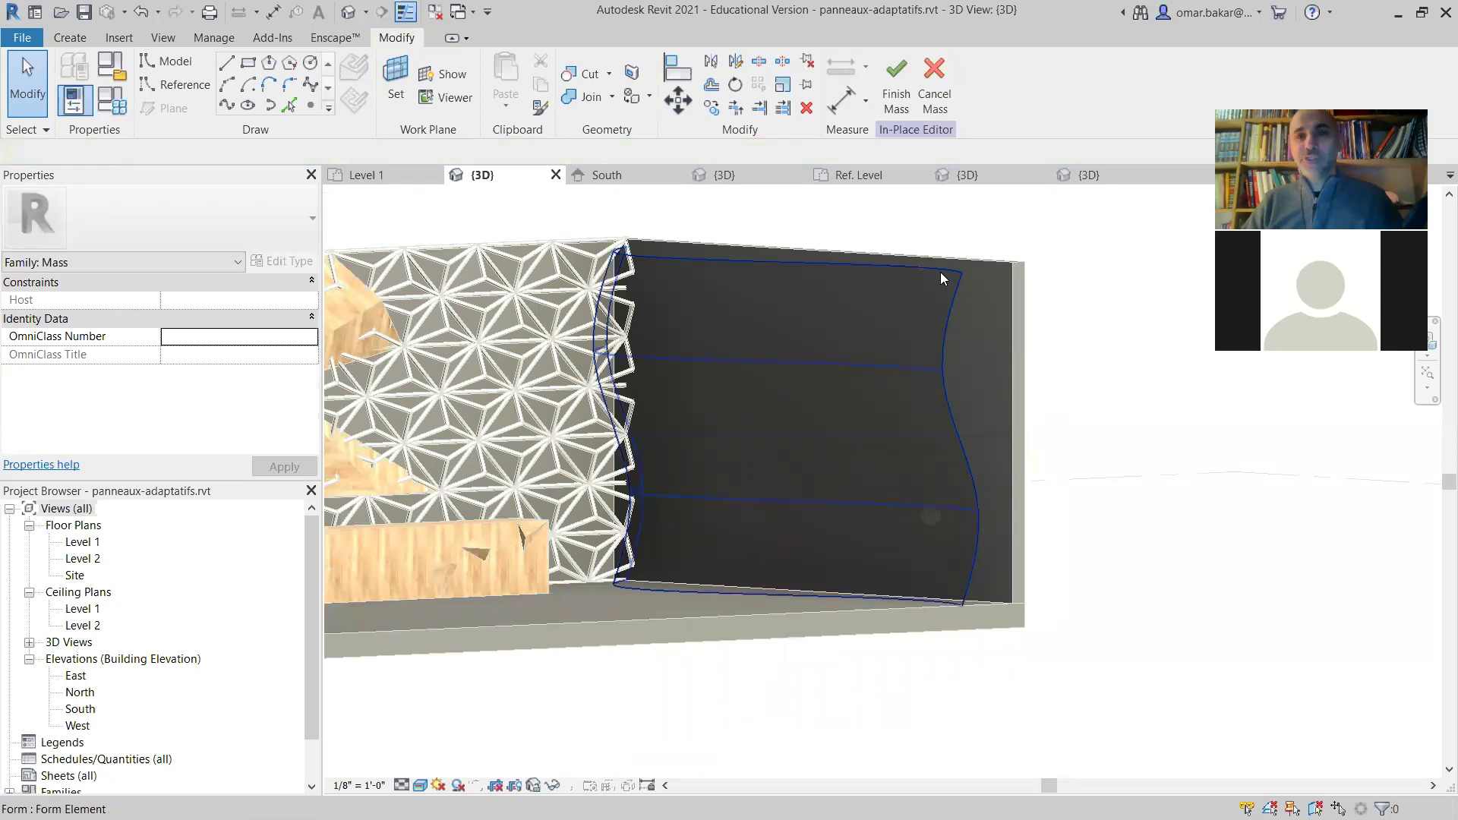
left_click(845, 361)
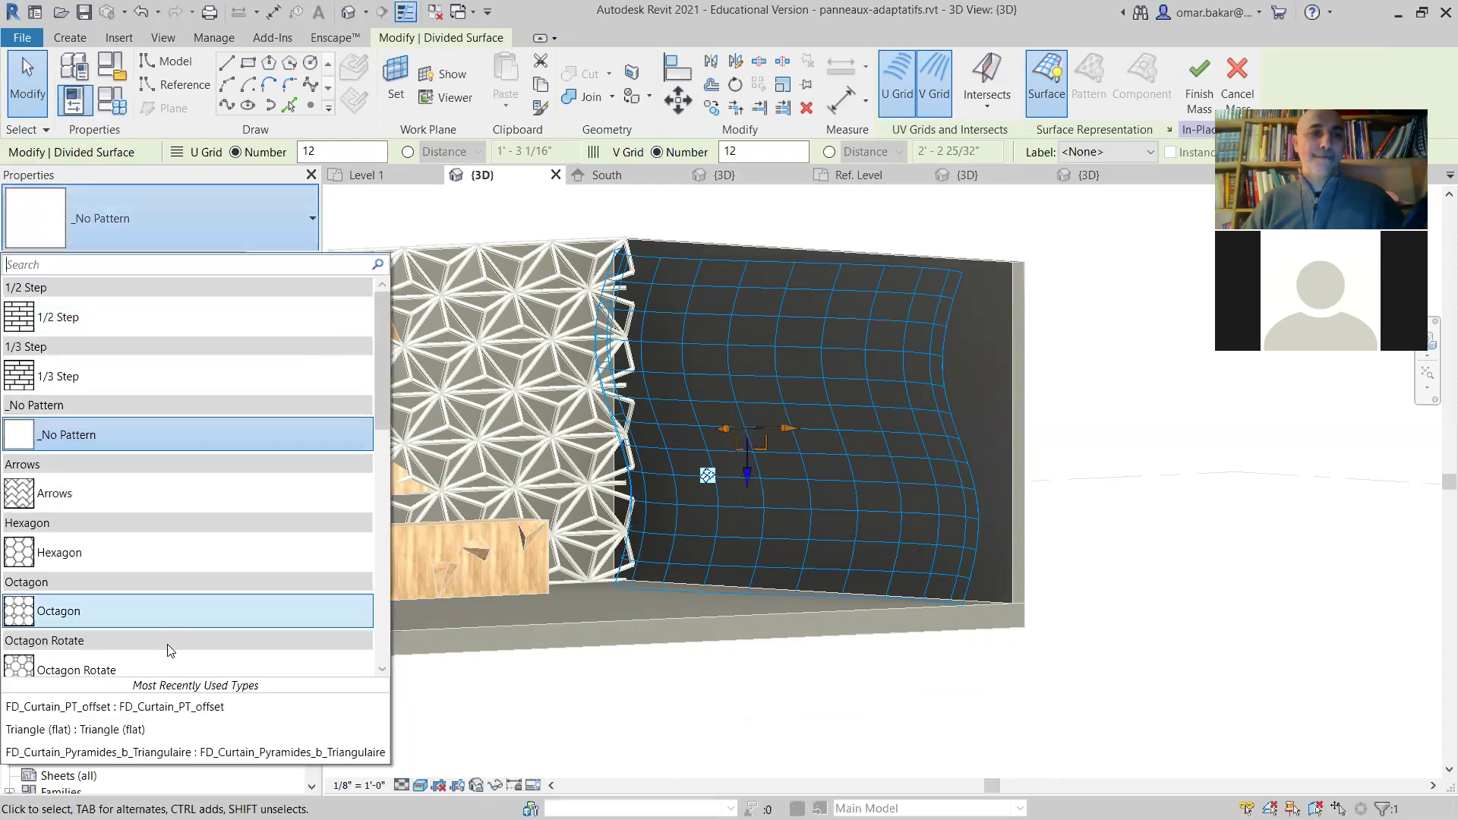
scroll(169, 643, "down", 3)
scroll(142, 584, "down", 3)
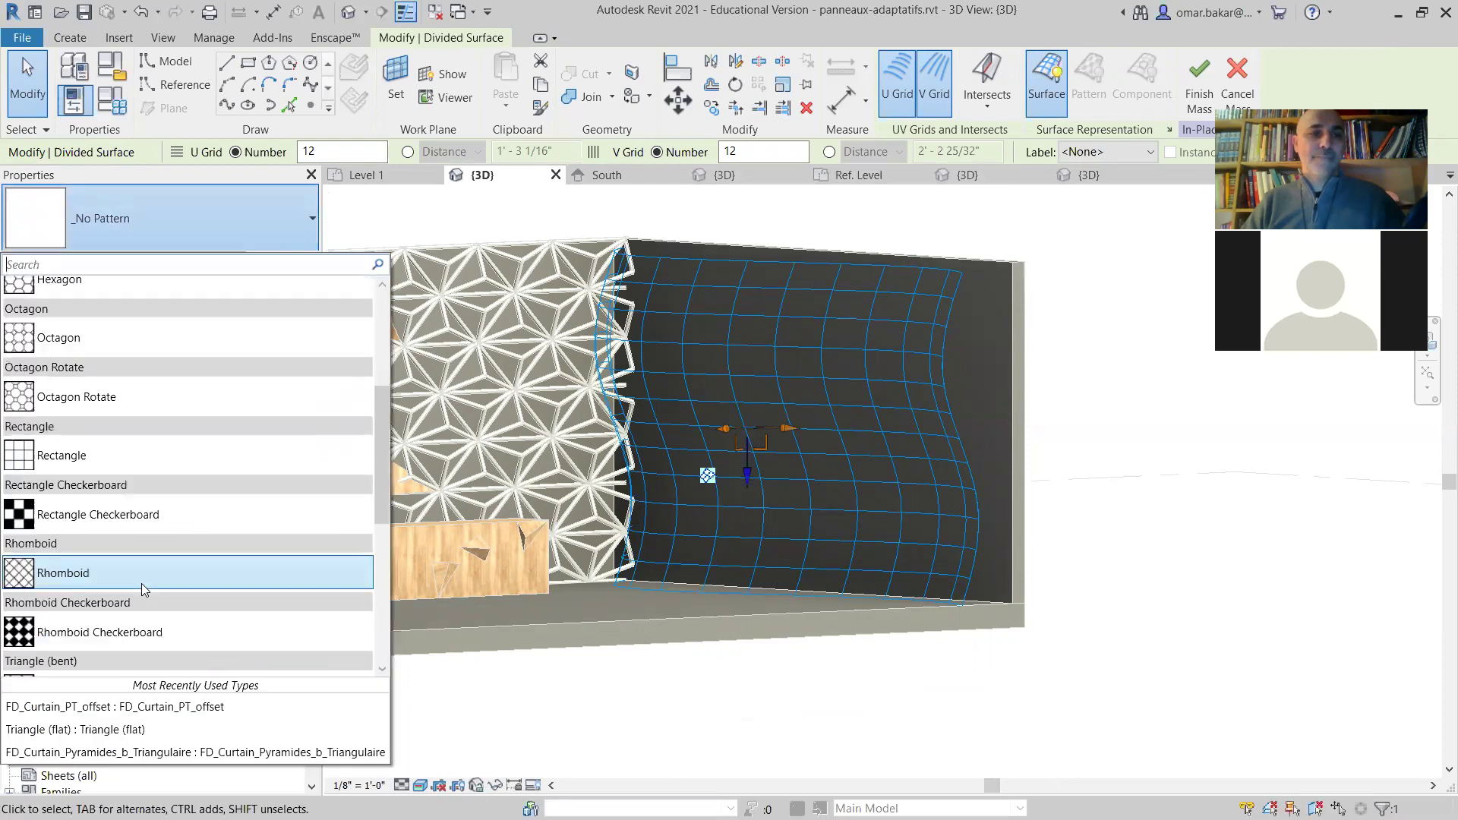
scroll(139, 578, "down", 3)
scroll(77, 528, "down", 2)
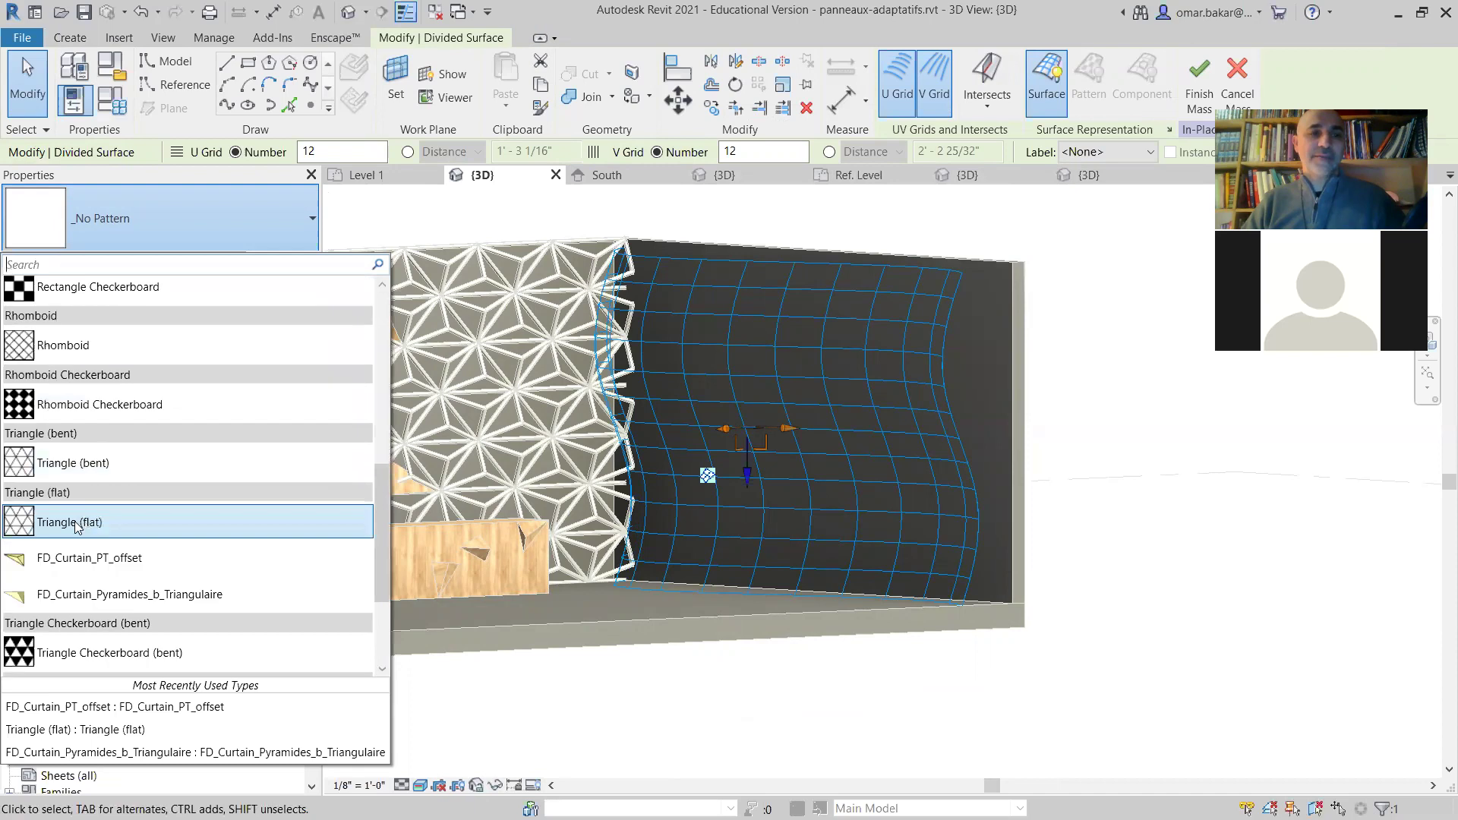
mouse_move(75, 527)
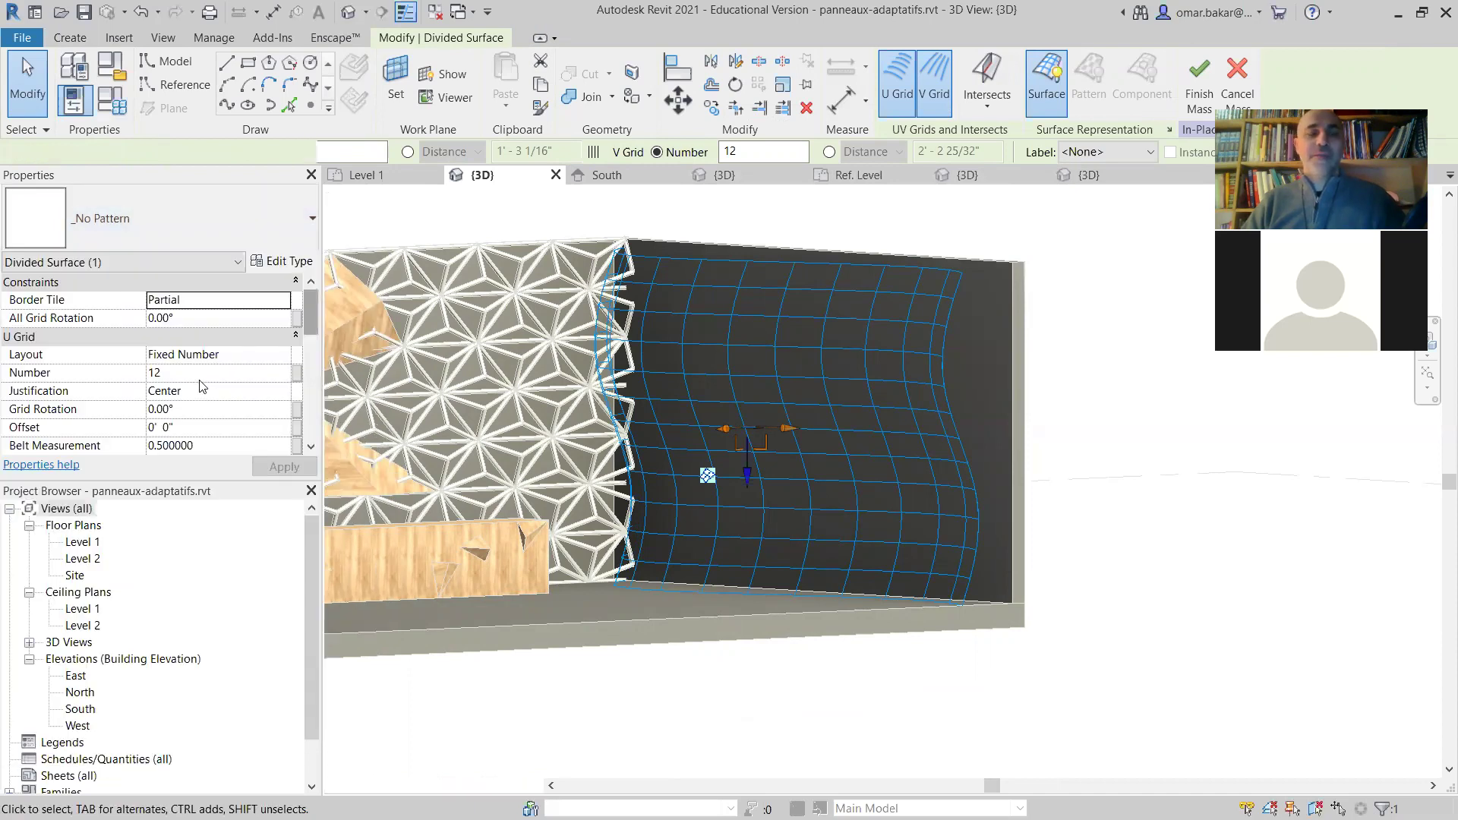
Set the divided surface's U grid layout to Maximum Spacing with a distance of 2' 0"
left_click(281, 354)
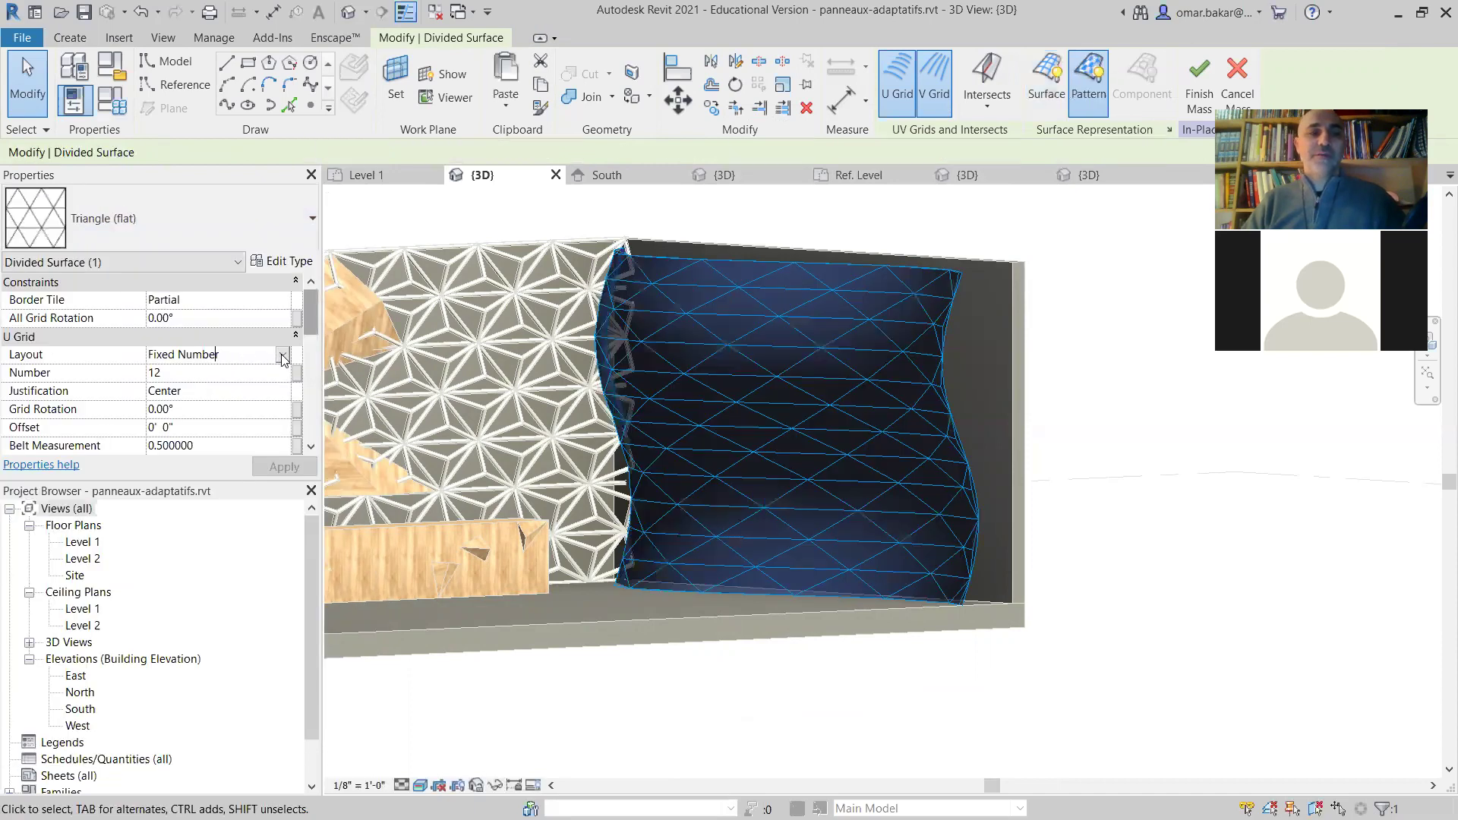
left_click(282, 357)
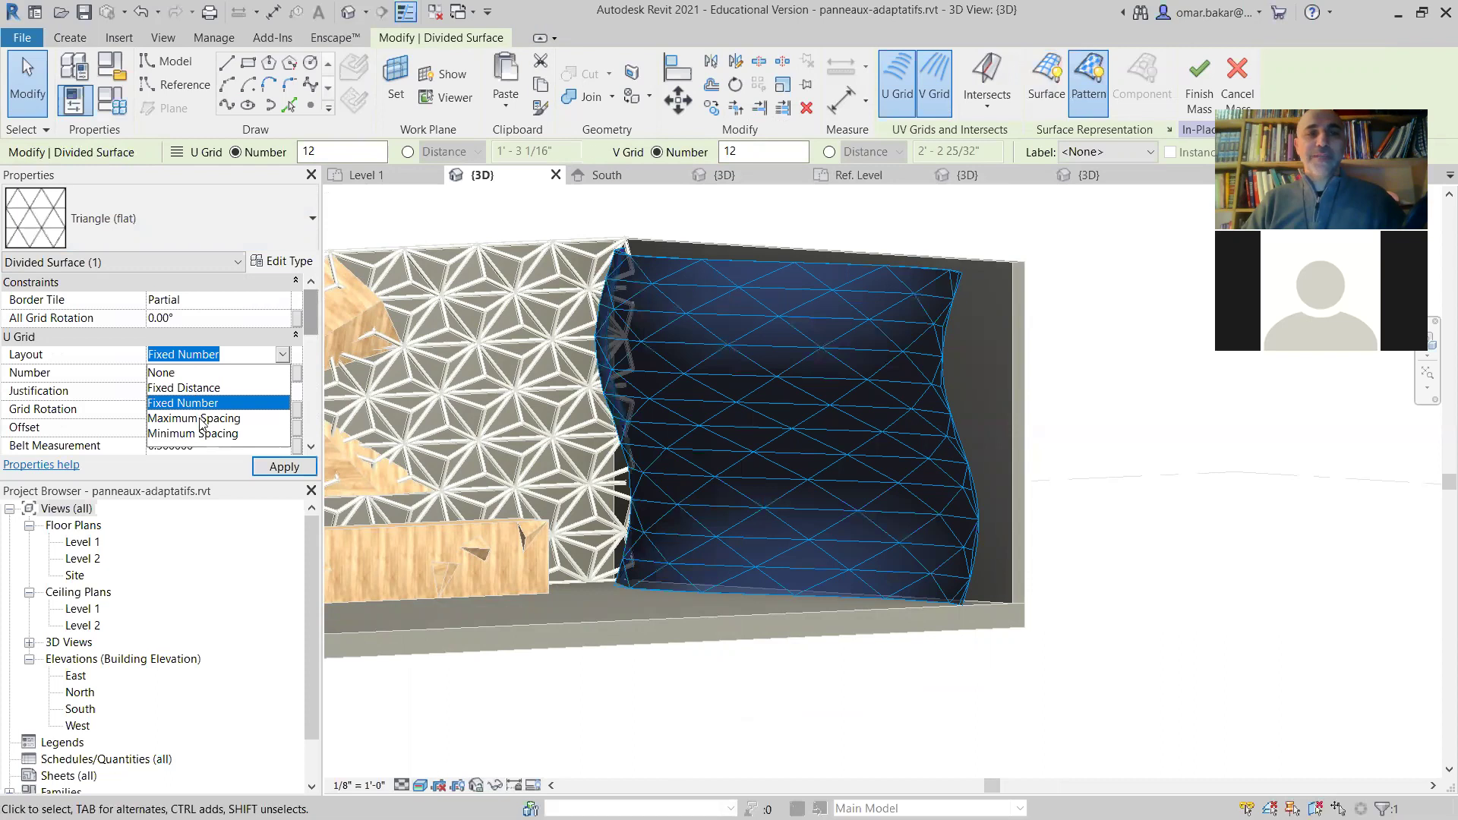
left_click(203, 418)
left_click(218, 373)
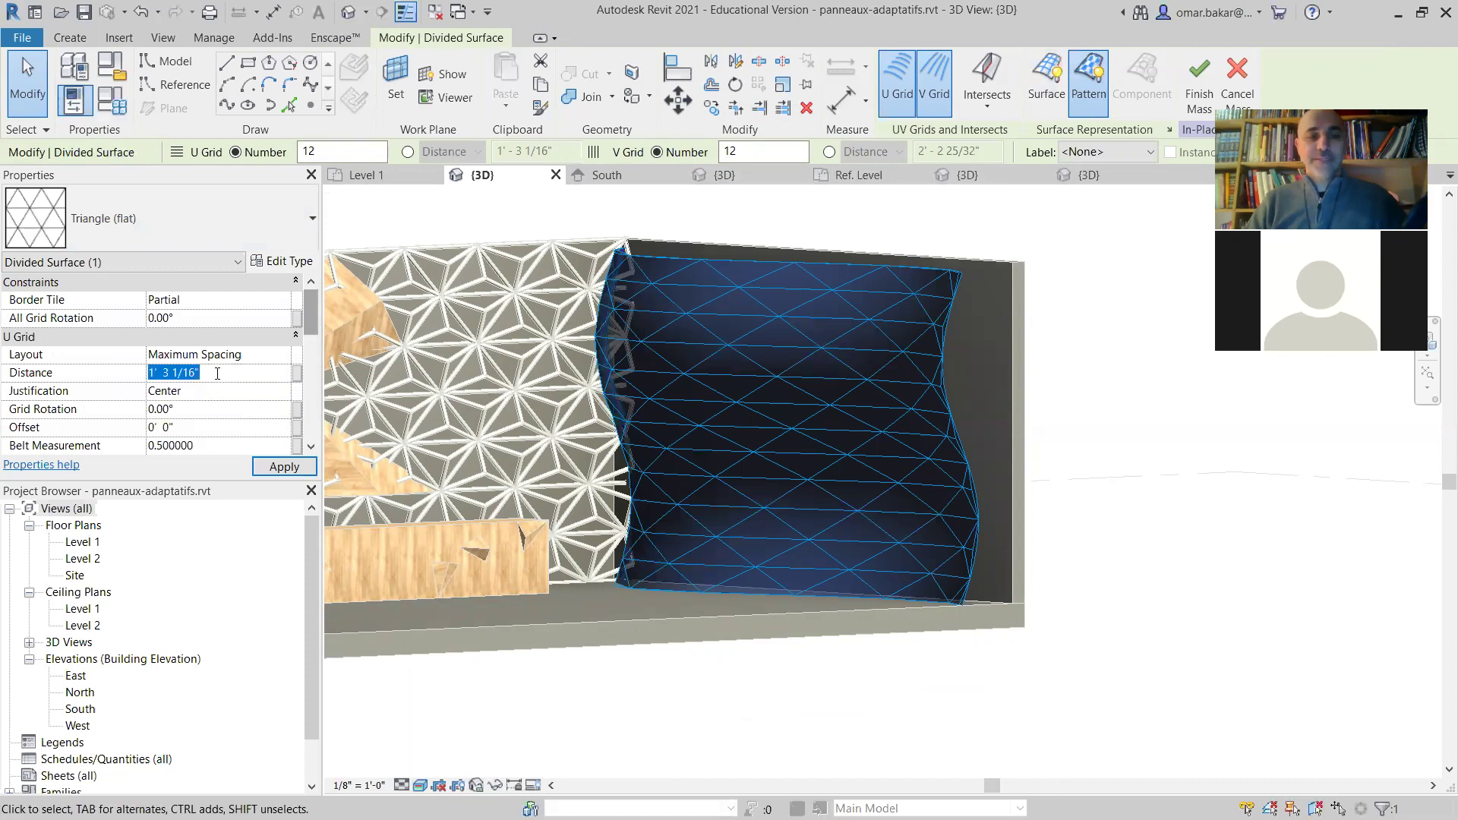
type("2")
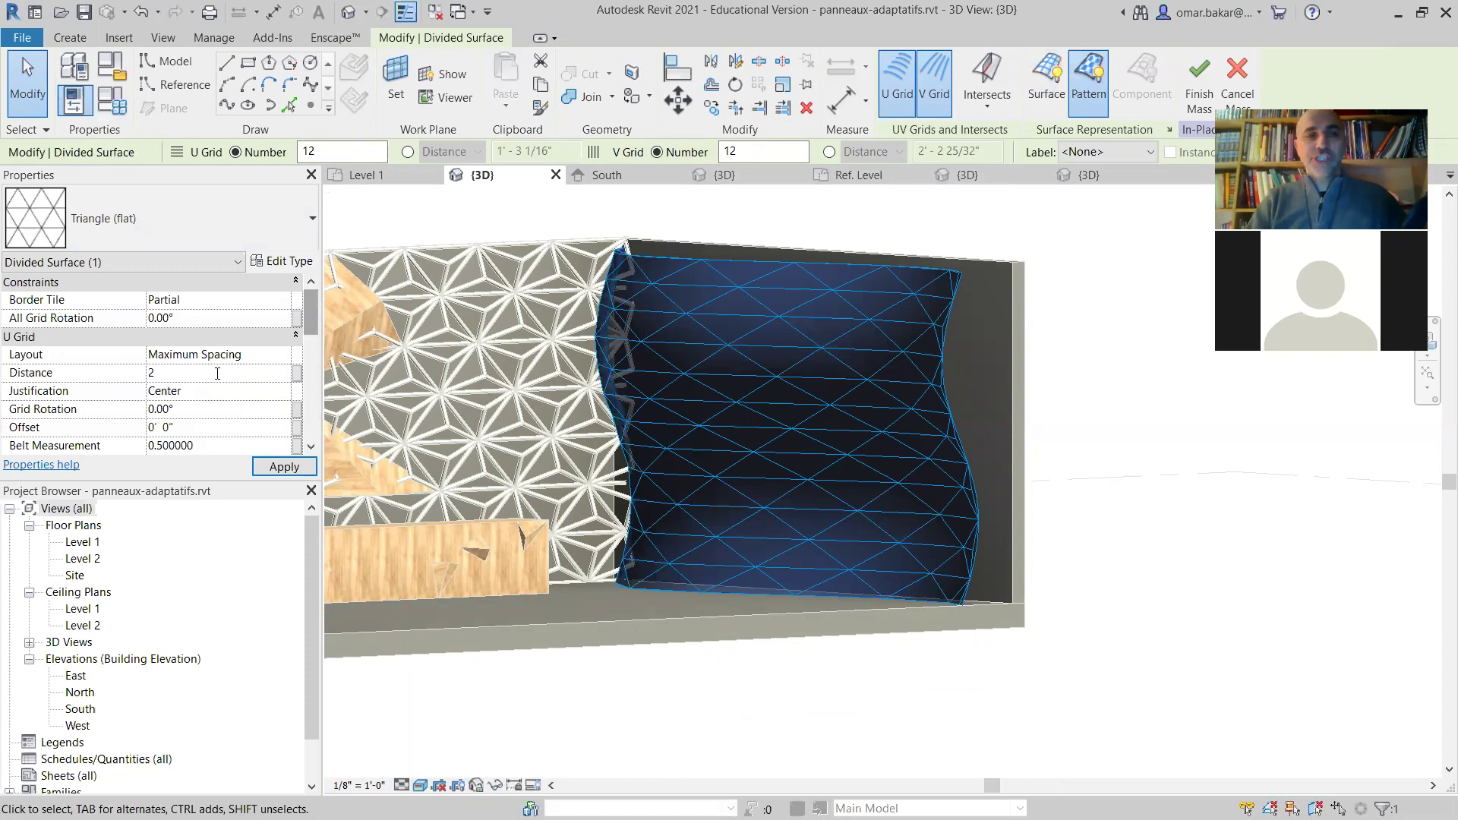
key("Return")
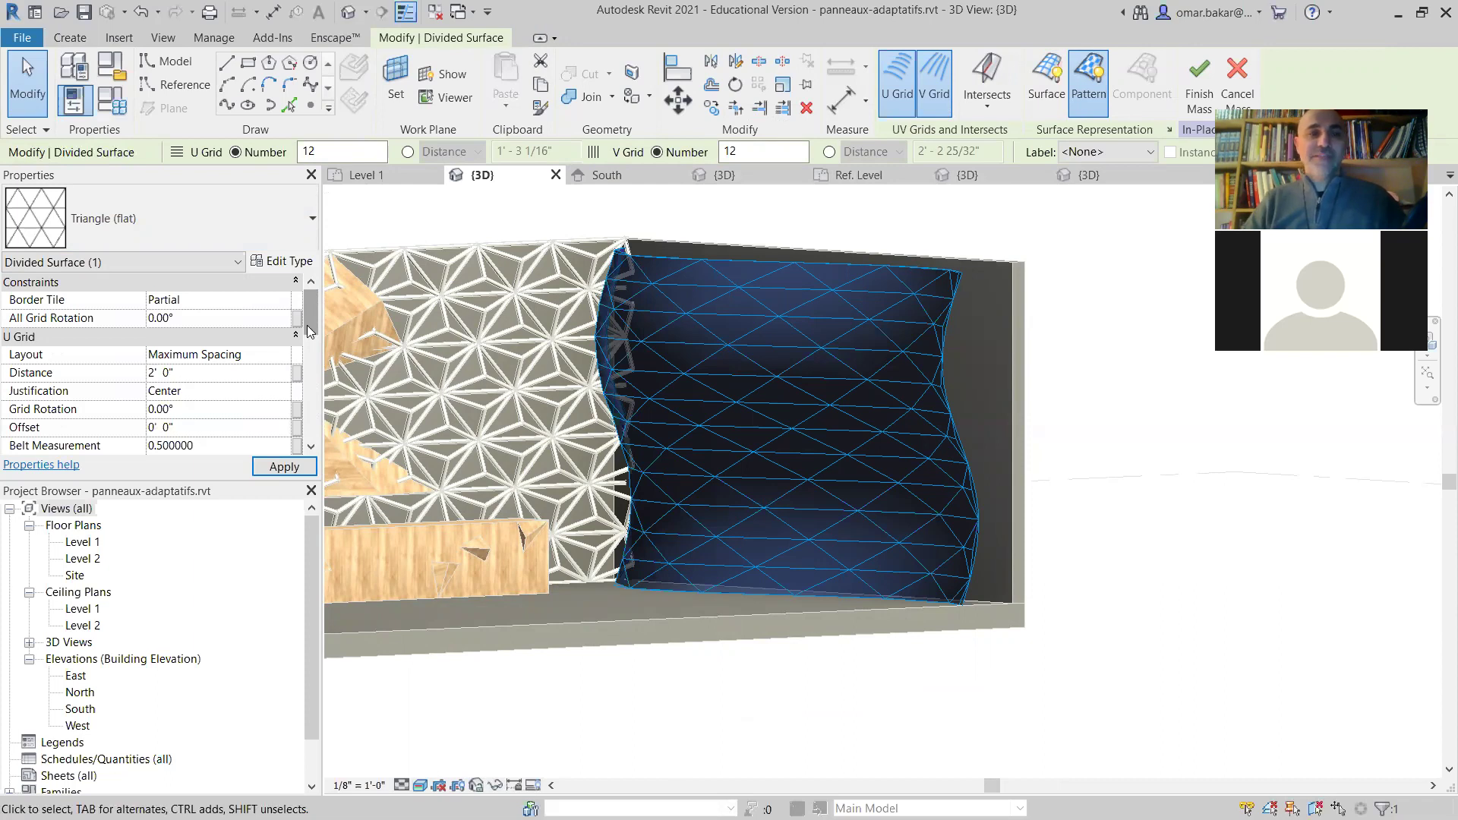
Set the divided surface's V grid layout to Maximum Spacing with a distance of 2' 0"
scroll(309, 341, "down", 2)
scroll(194, 389, "down", 1)
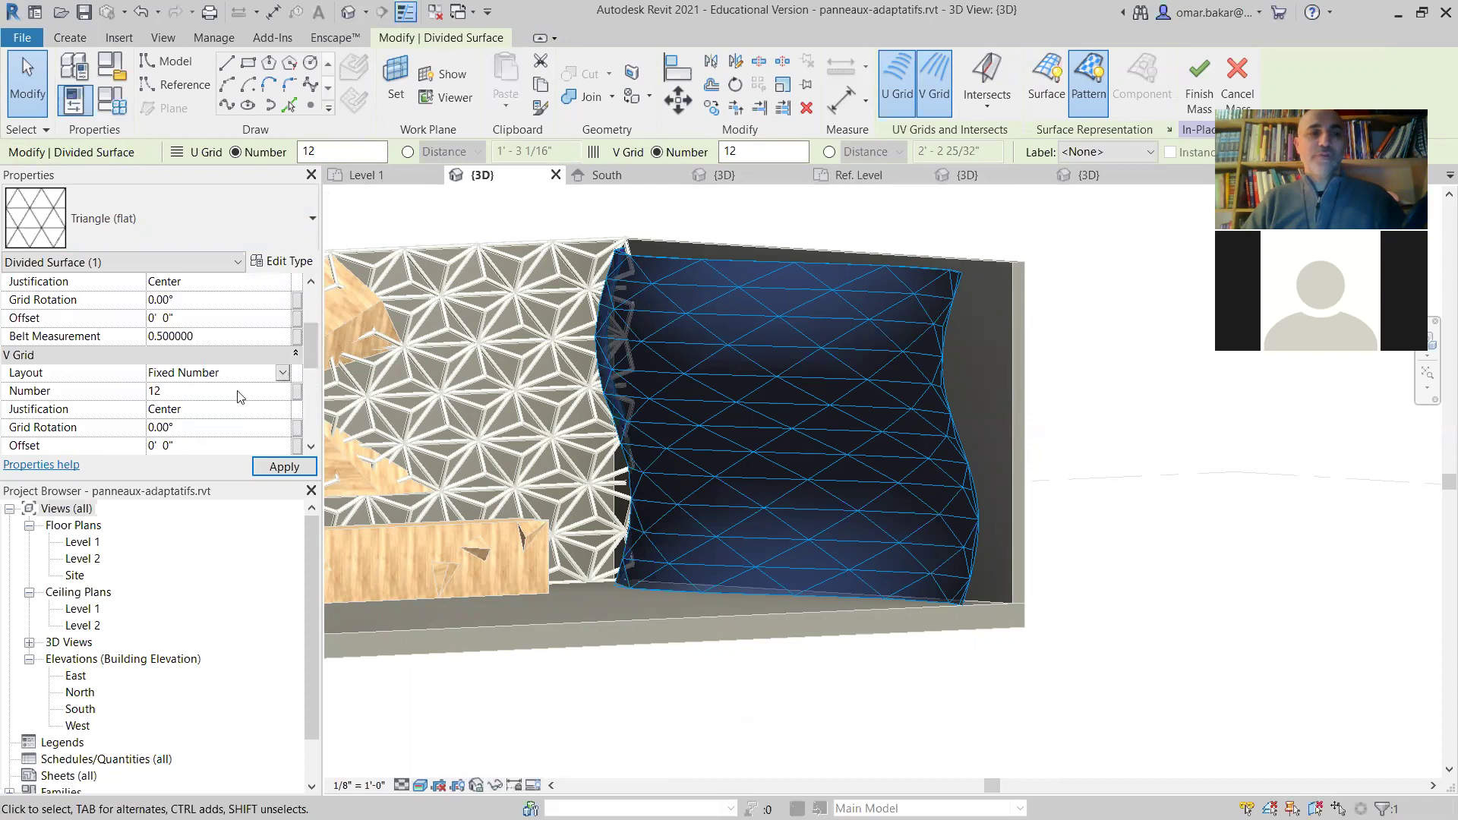
left_click(282, 373)
left_click(212, 430)
left_click(185, 410)
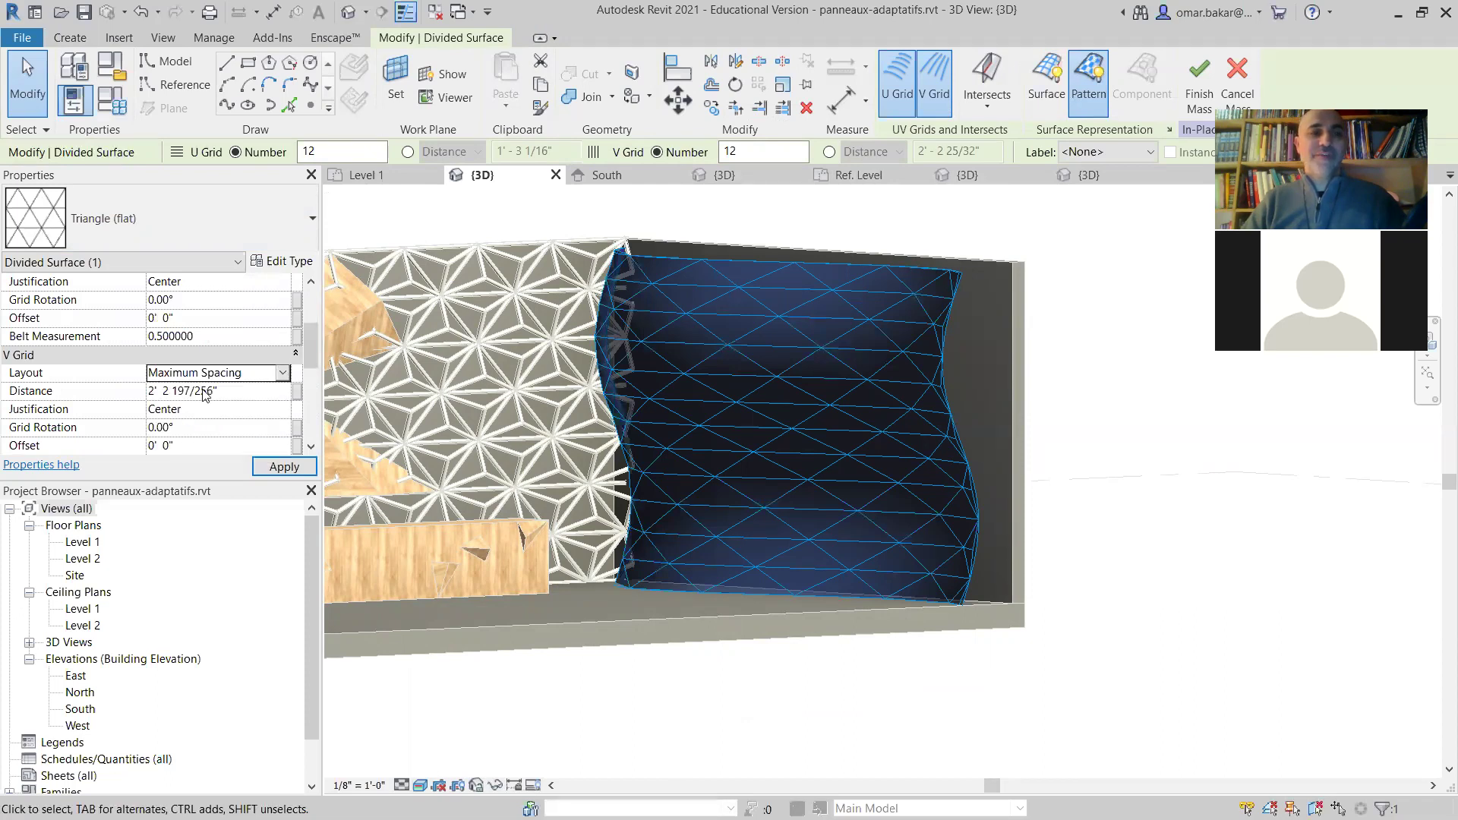
left_click(232, 389)
type("2")
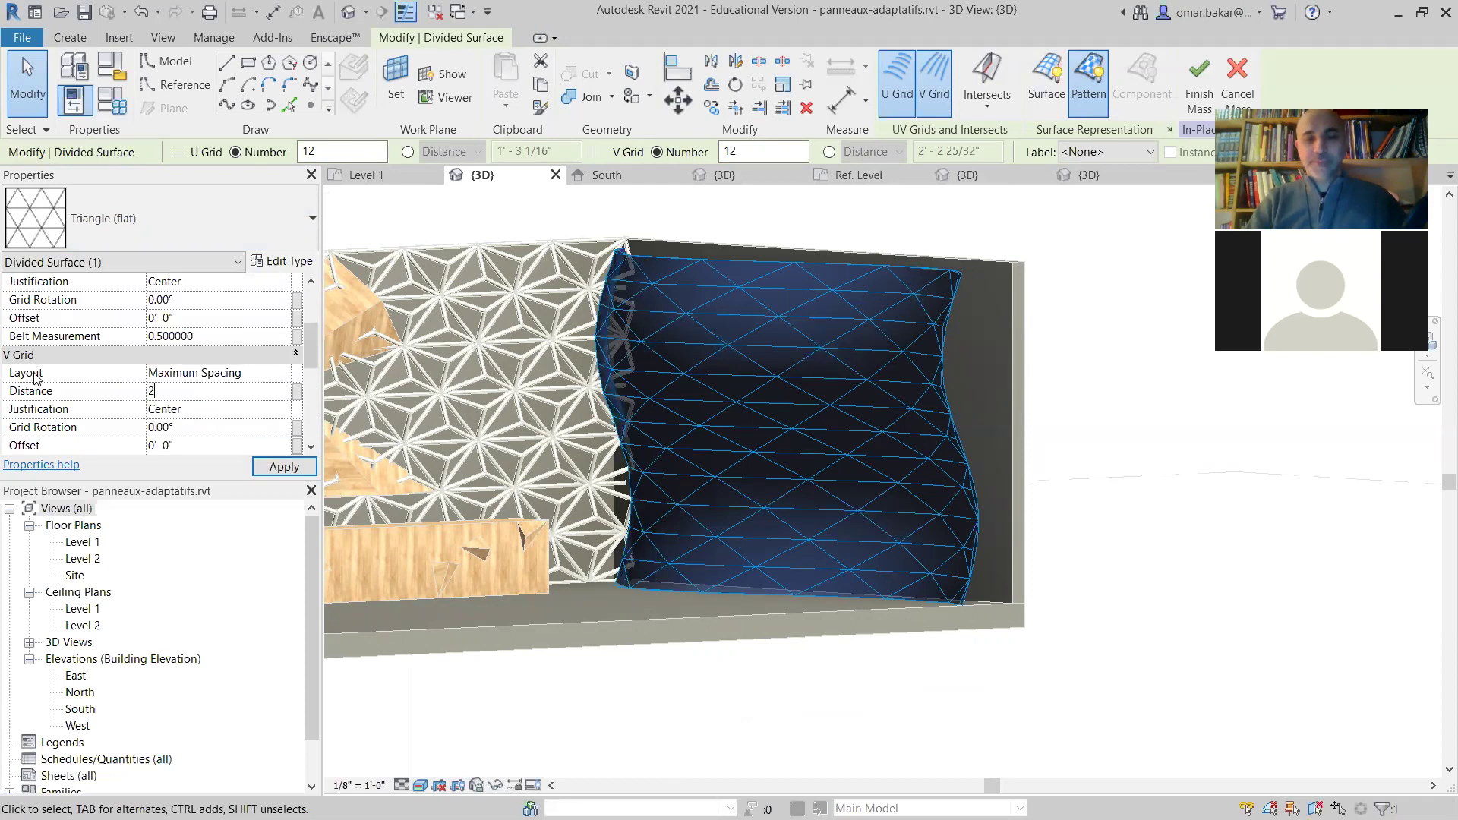
key("Return")
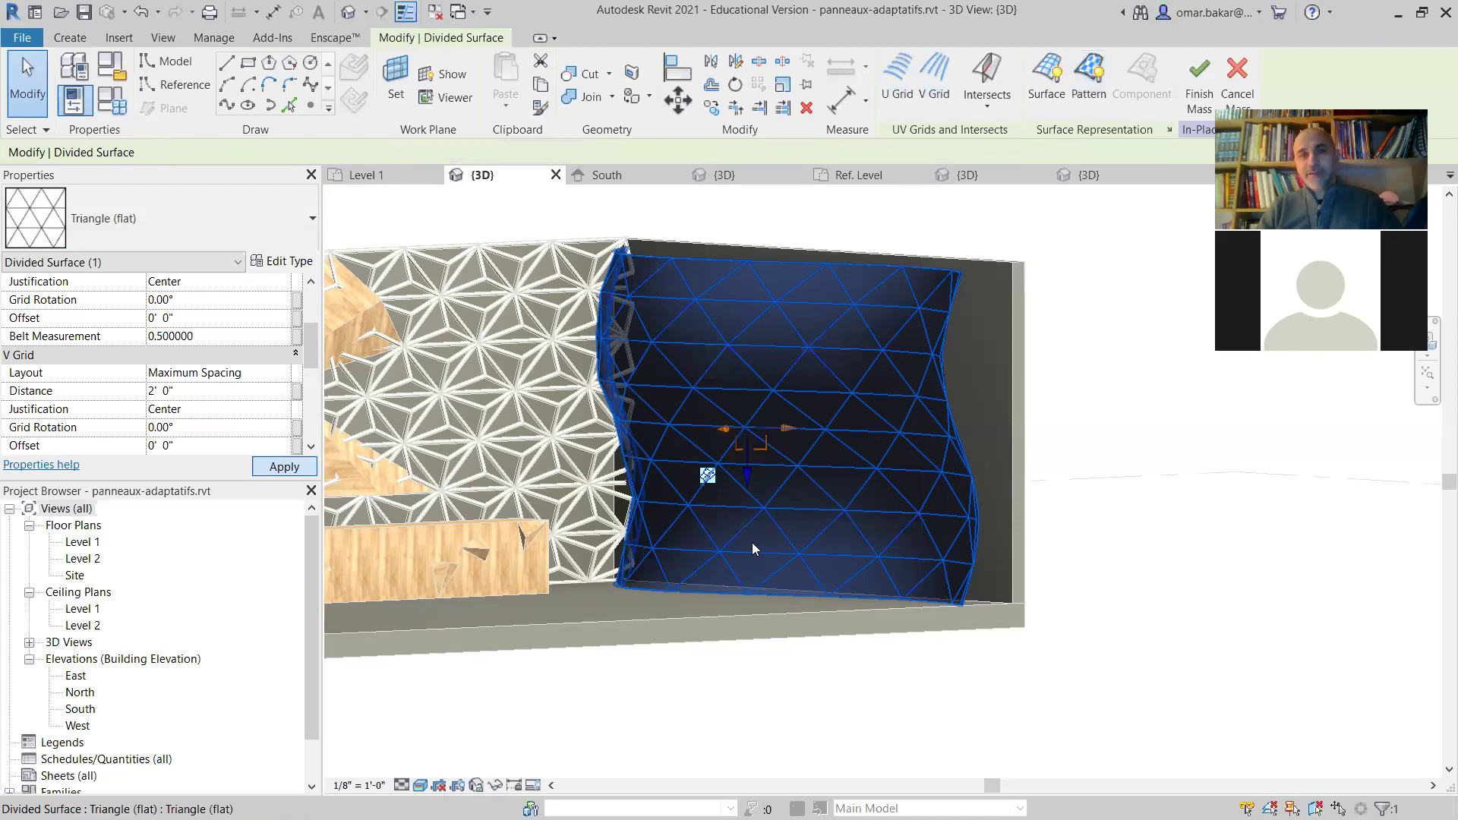
Apply the FD_Curtain_PT_offset panel component to the divided surface of the wavy wall and deselect it
scroll(756, 550, "up", 2)
middle_click_drag(797, 632, 757, 651)
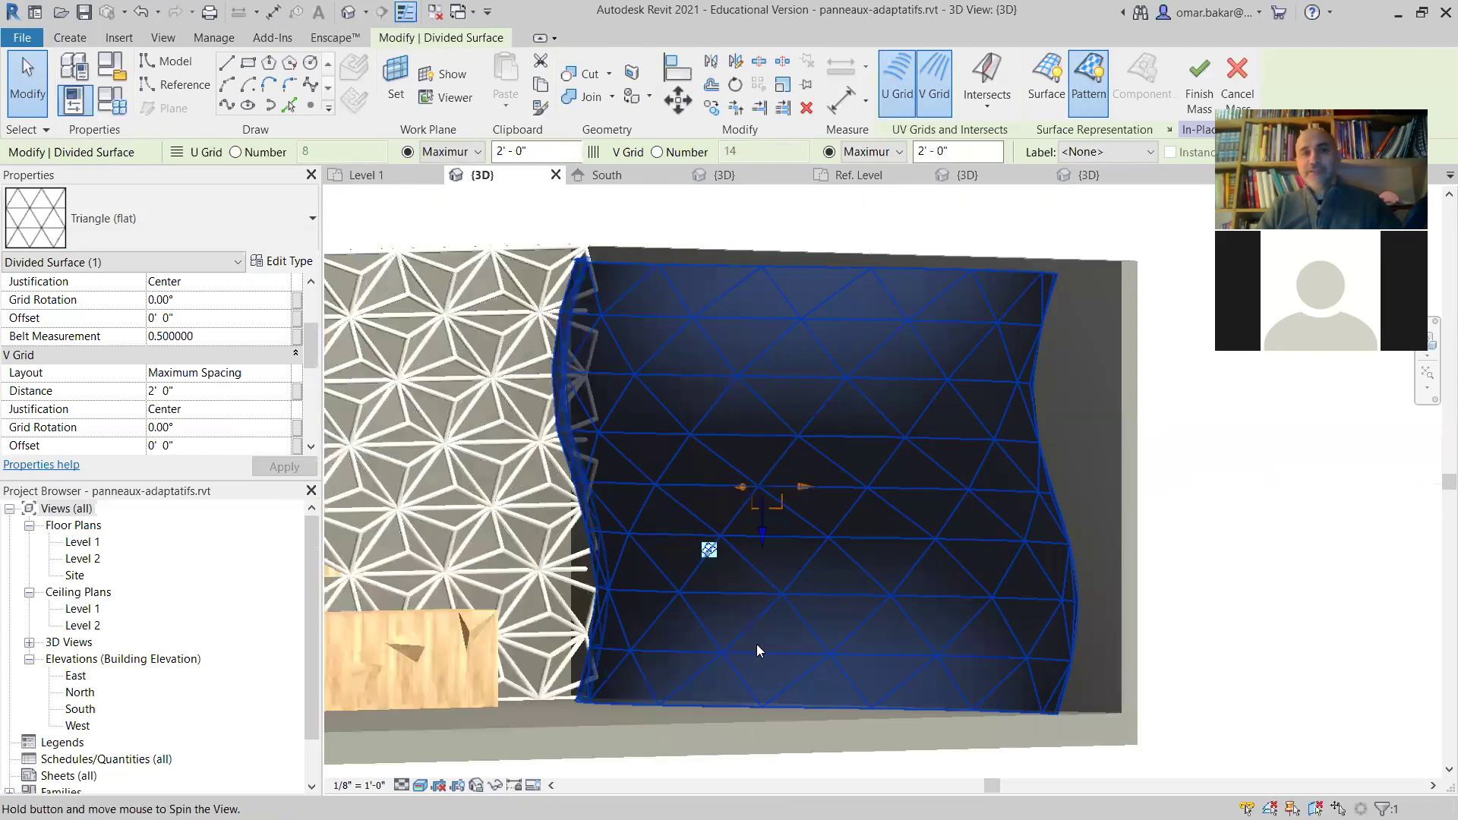
scroll(757, 650, "up", 1)
left_click(245, 214)
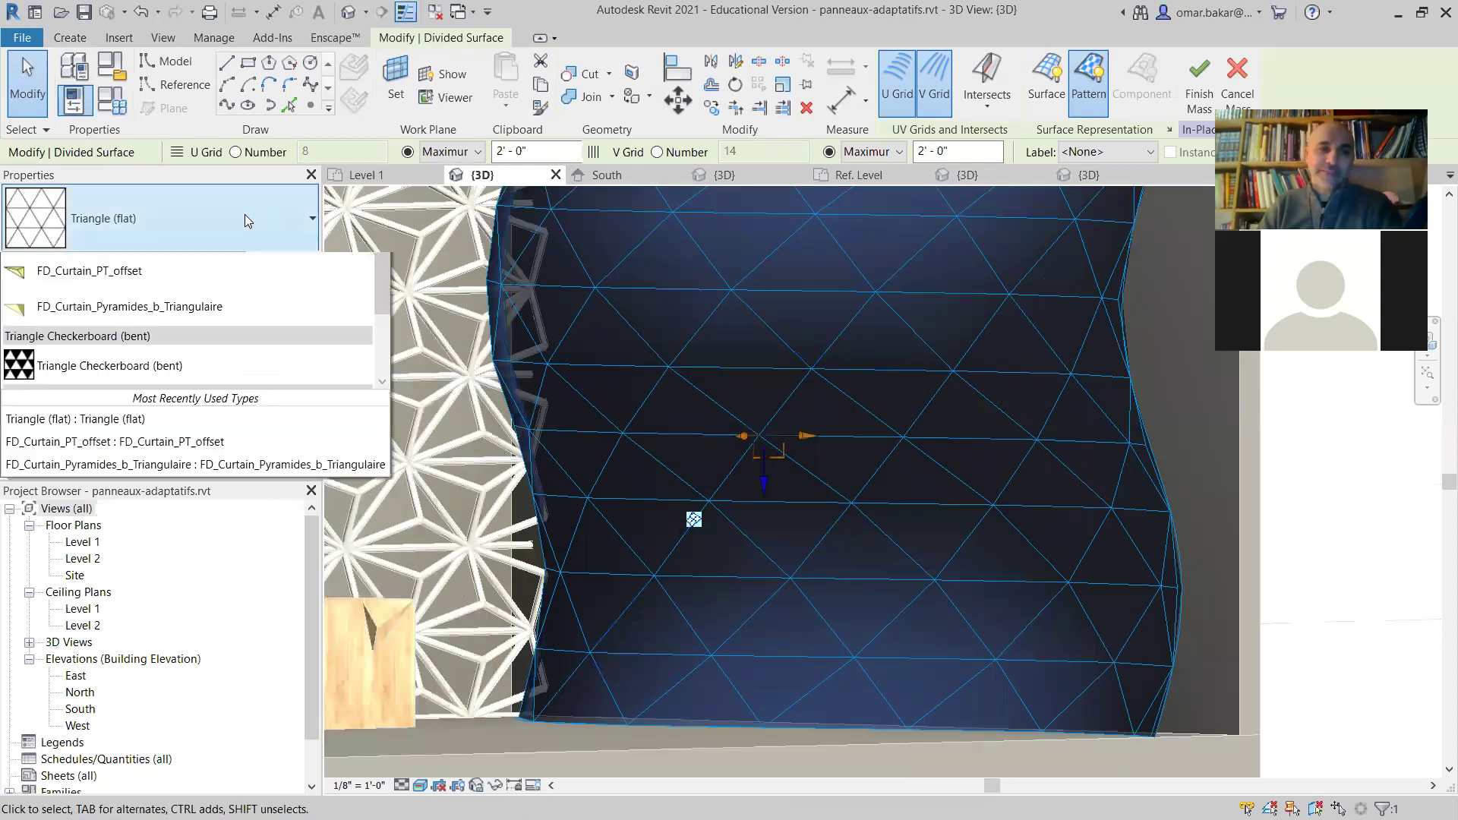
left_click(95, 566)
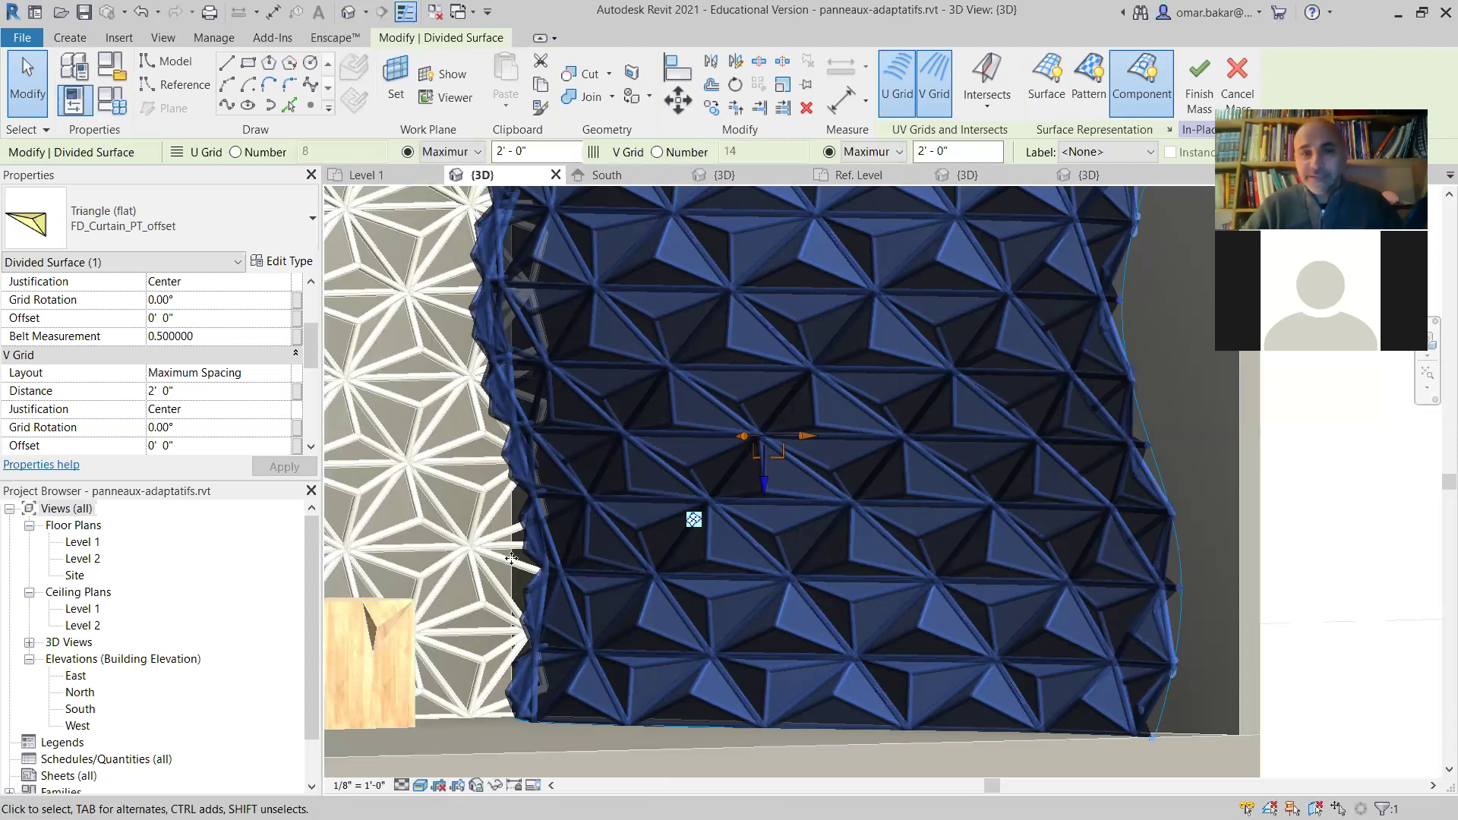
scroll(681, 464, "down", 3)
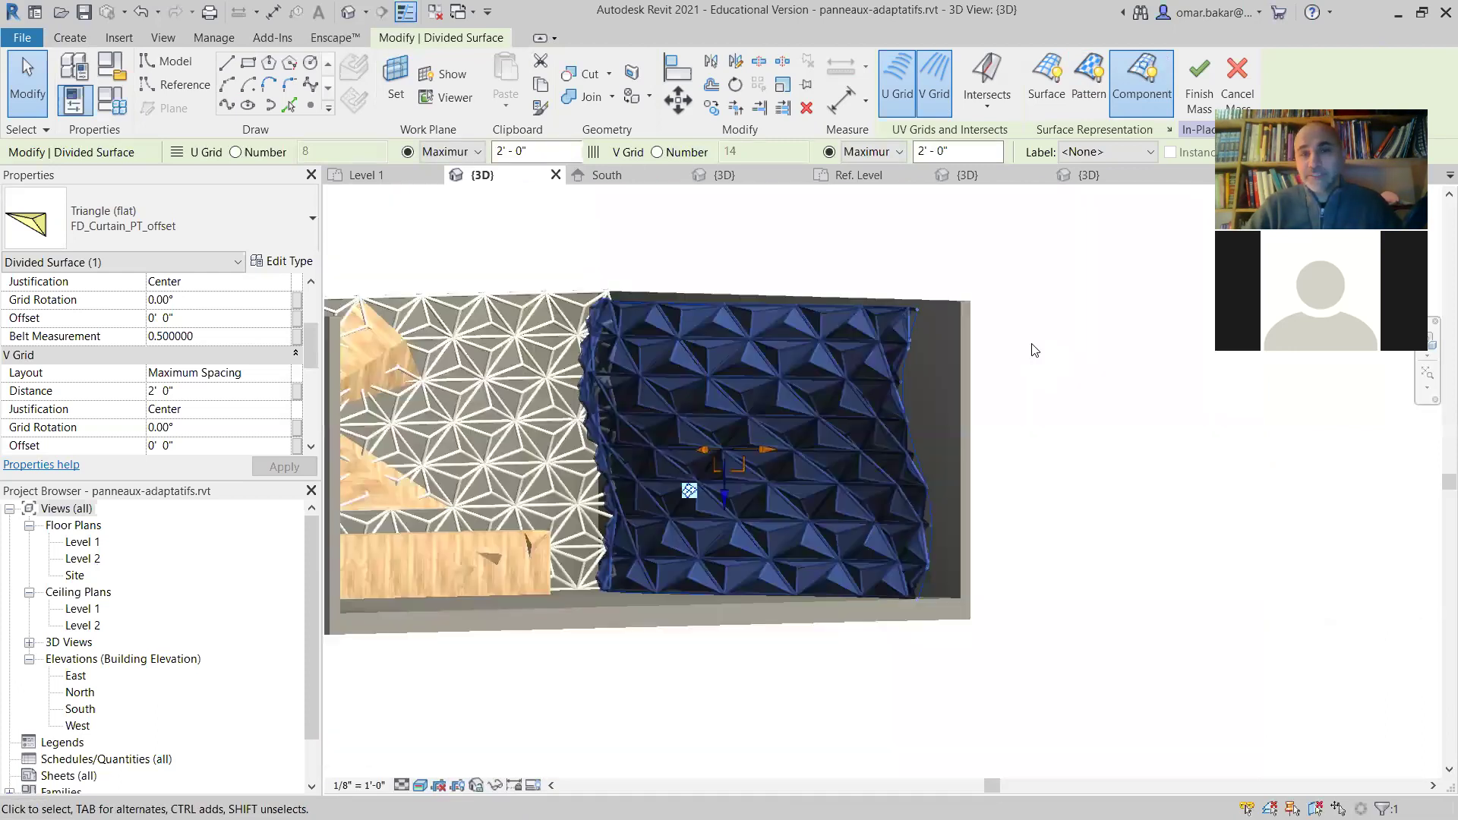
left_click(685, 605)
middle_click_drag(732, 581, 874, 588, "shift")
key("Escape")
middle_click_drag(710, 608, 676, 681, "shift")
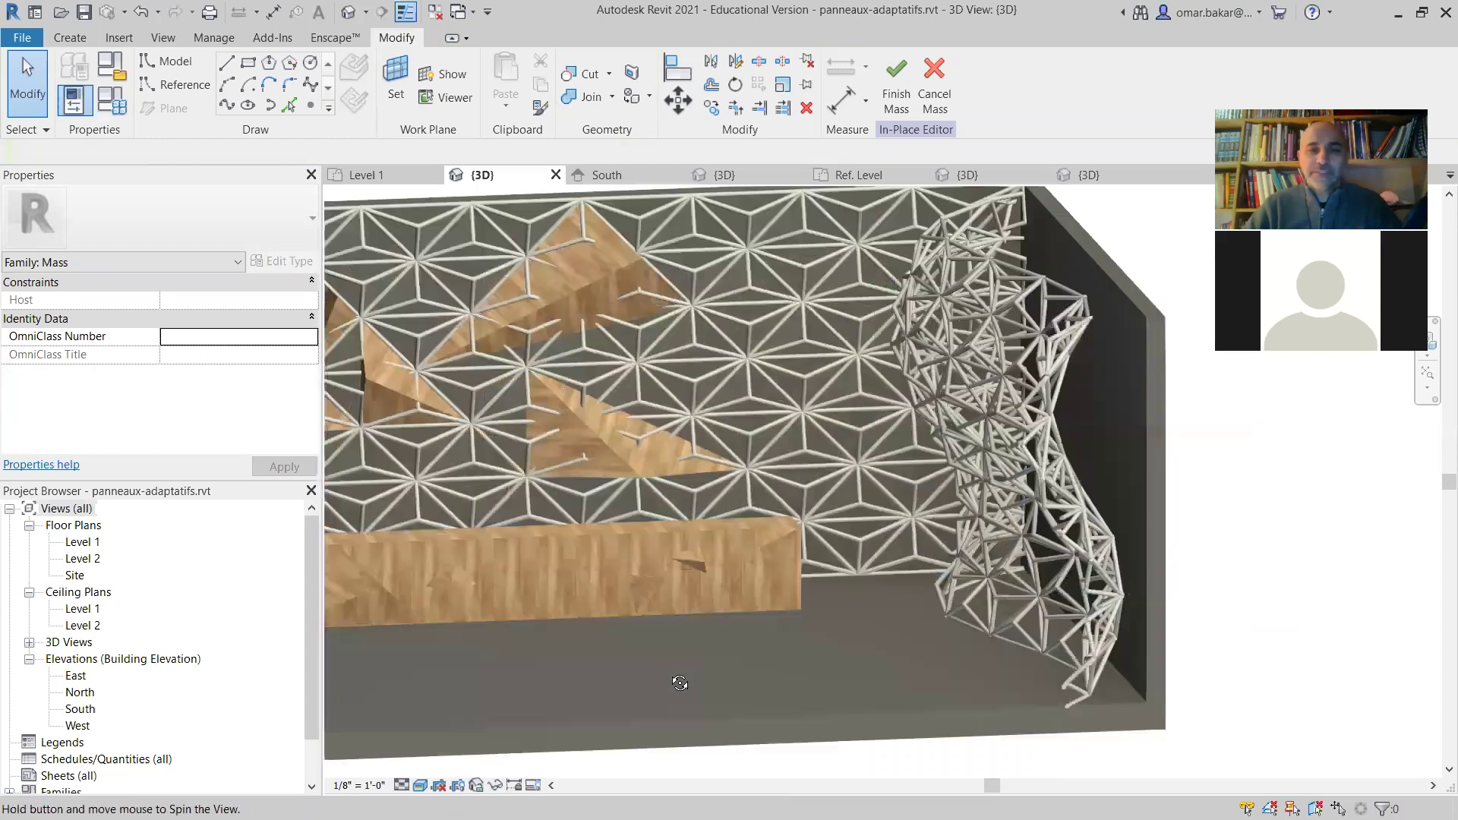
Place an FD_Pyramides_b_Triangulaire component on the free end of the wooden counter's front face
scroll(794, 660, "up", 1)
middle_click_drag(790, 683, 863, 671)
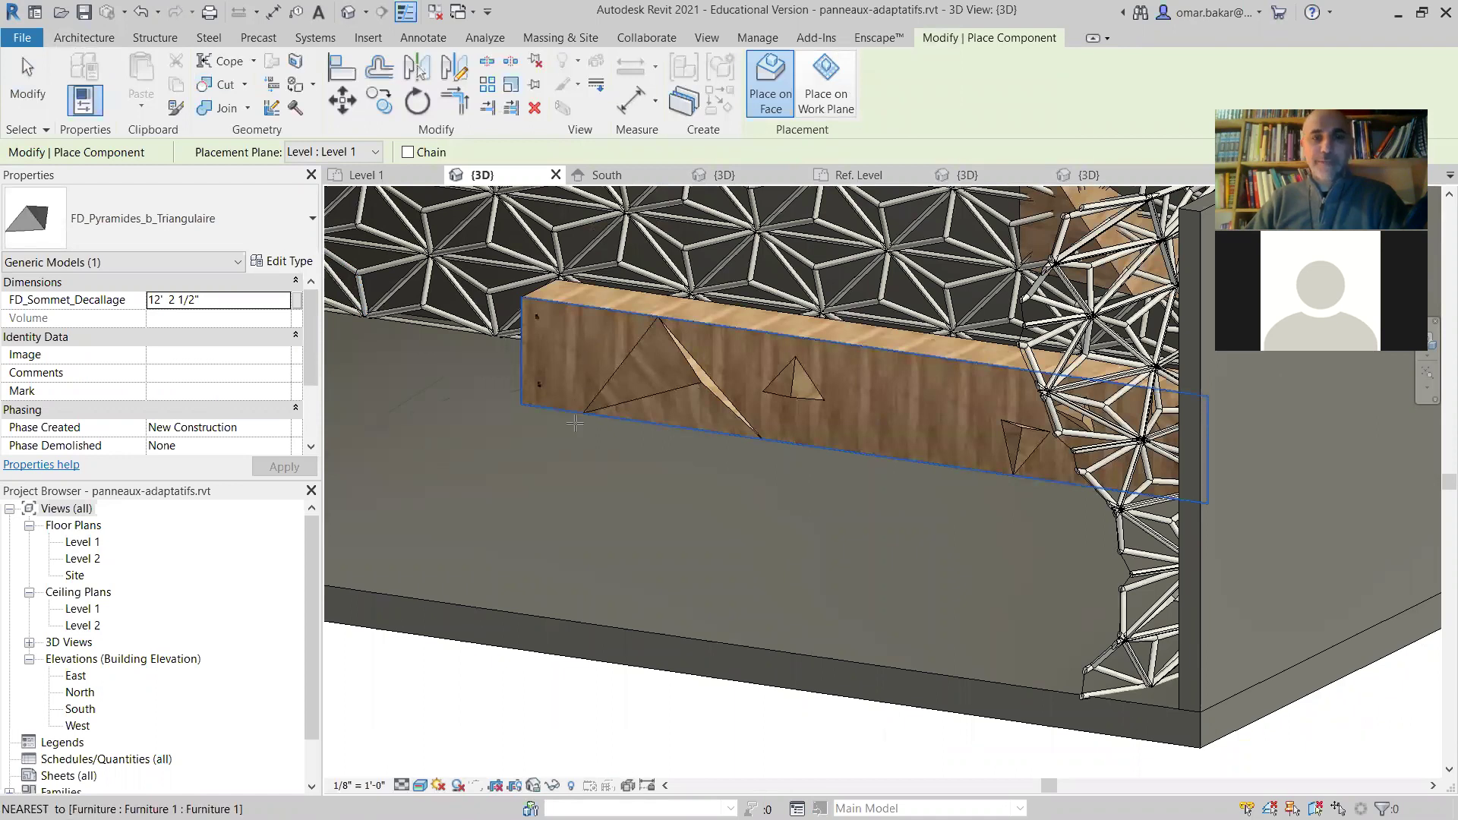
left_click(766, 438)
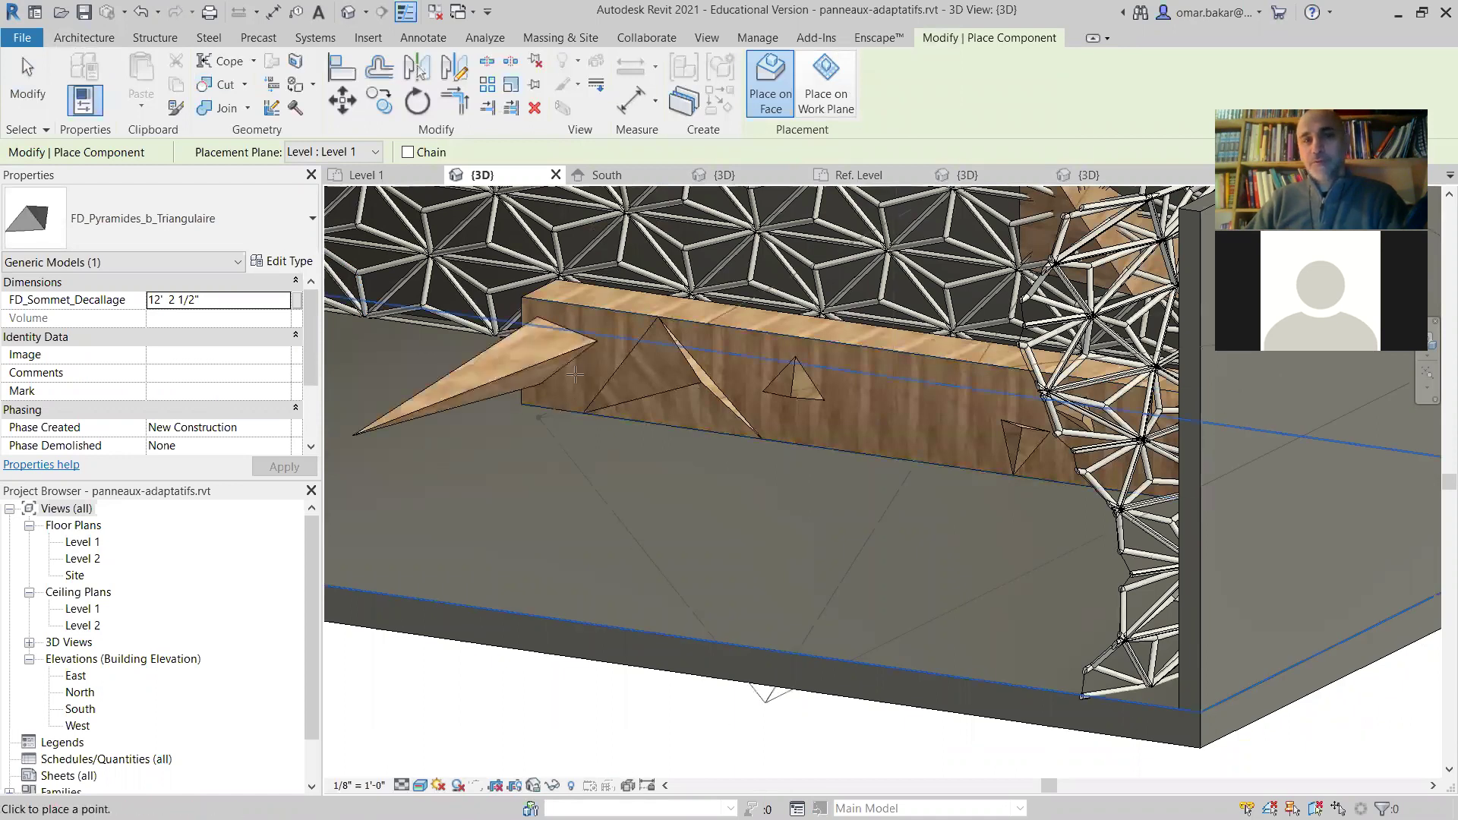
key("Escape")
key("Escape")
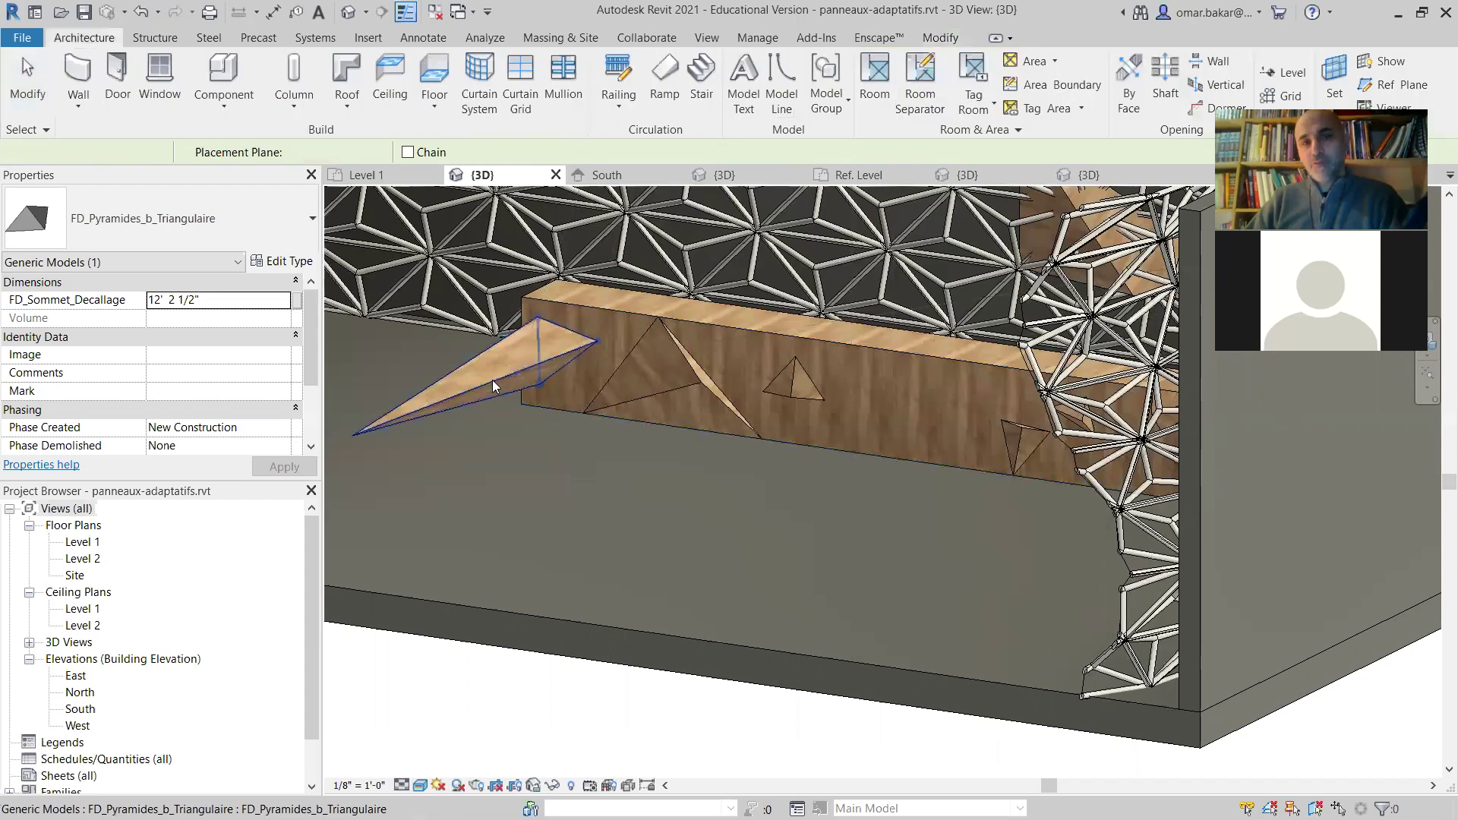
Set the new pyramid's FD_Sommet_Decallage to 0' 6"
left_click(420, 388)
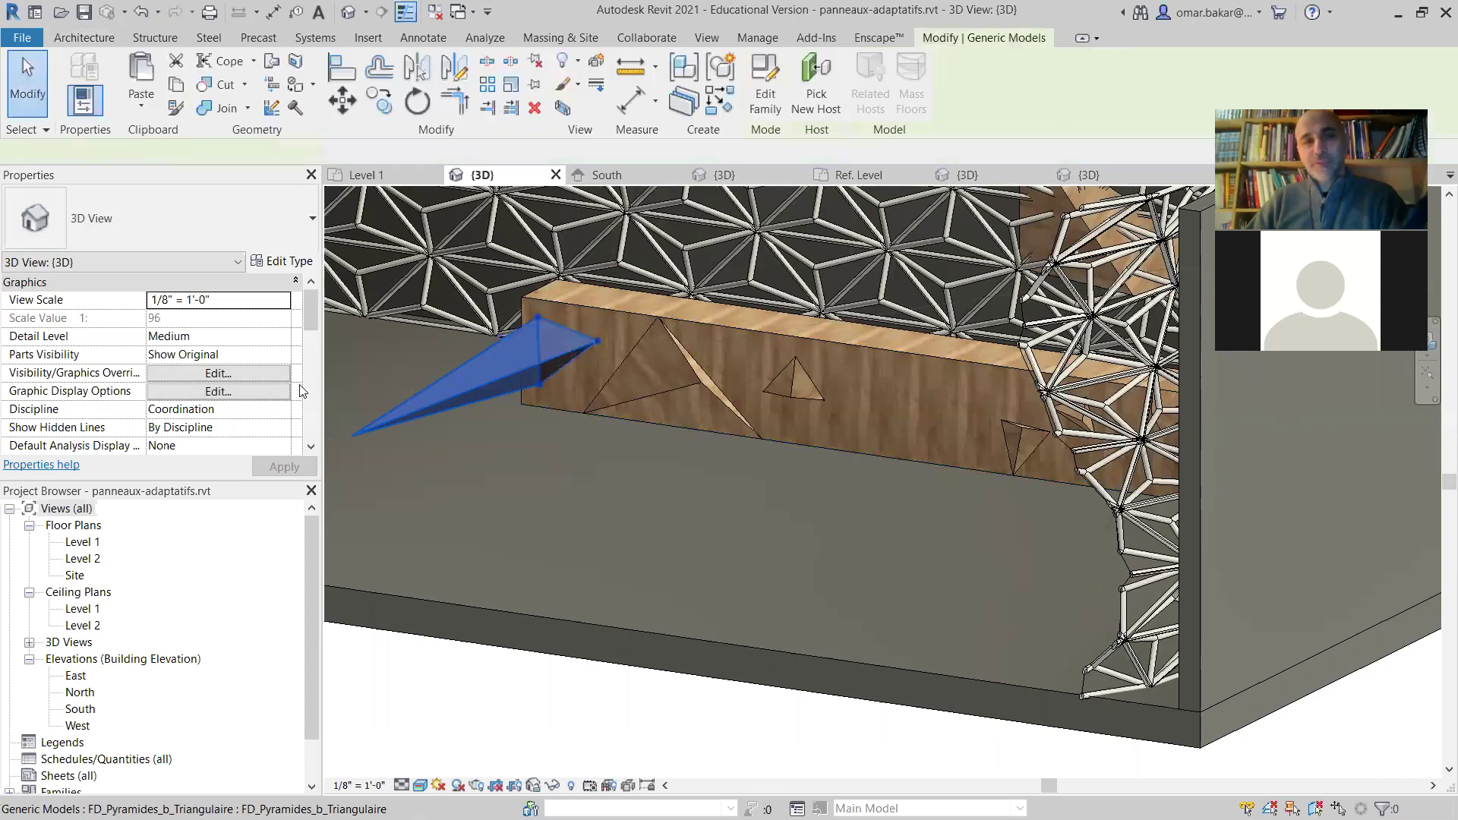
left_click(194, 304)
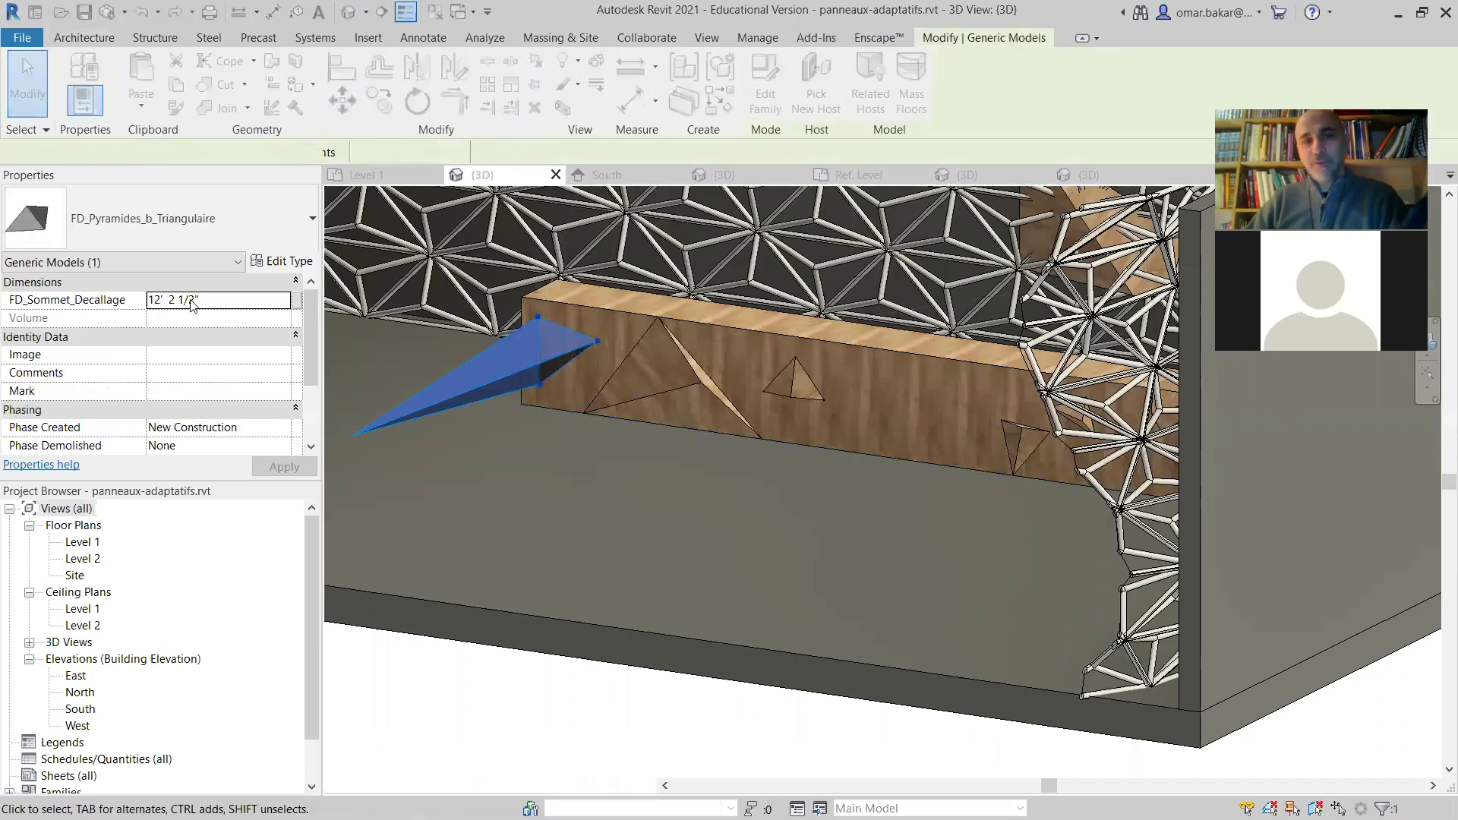
left_click(97, 305)
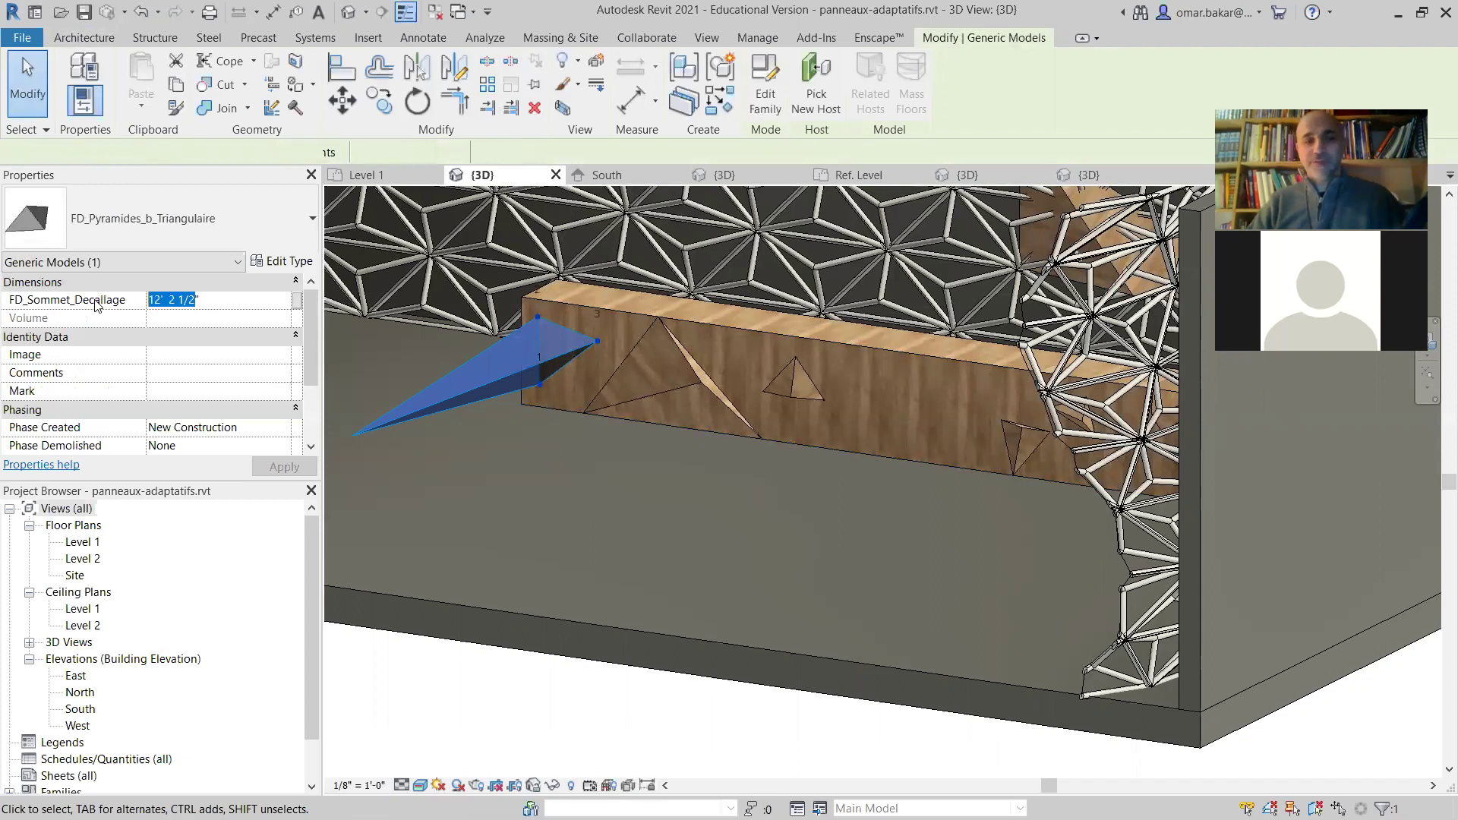
type("0 6")
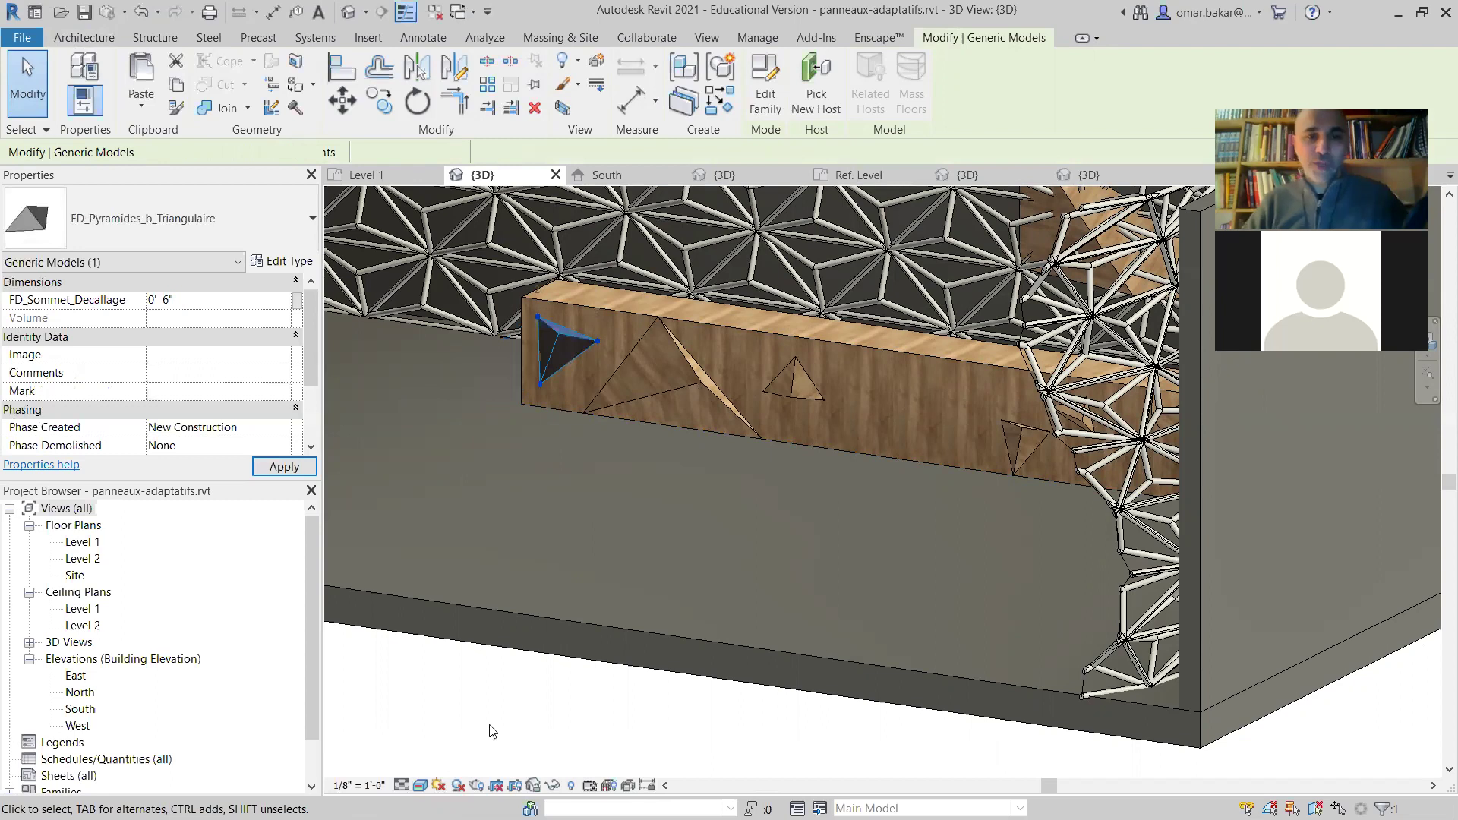
key("Escape")
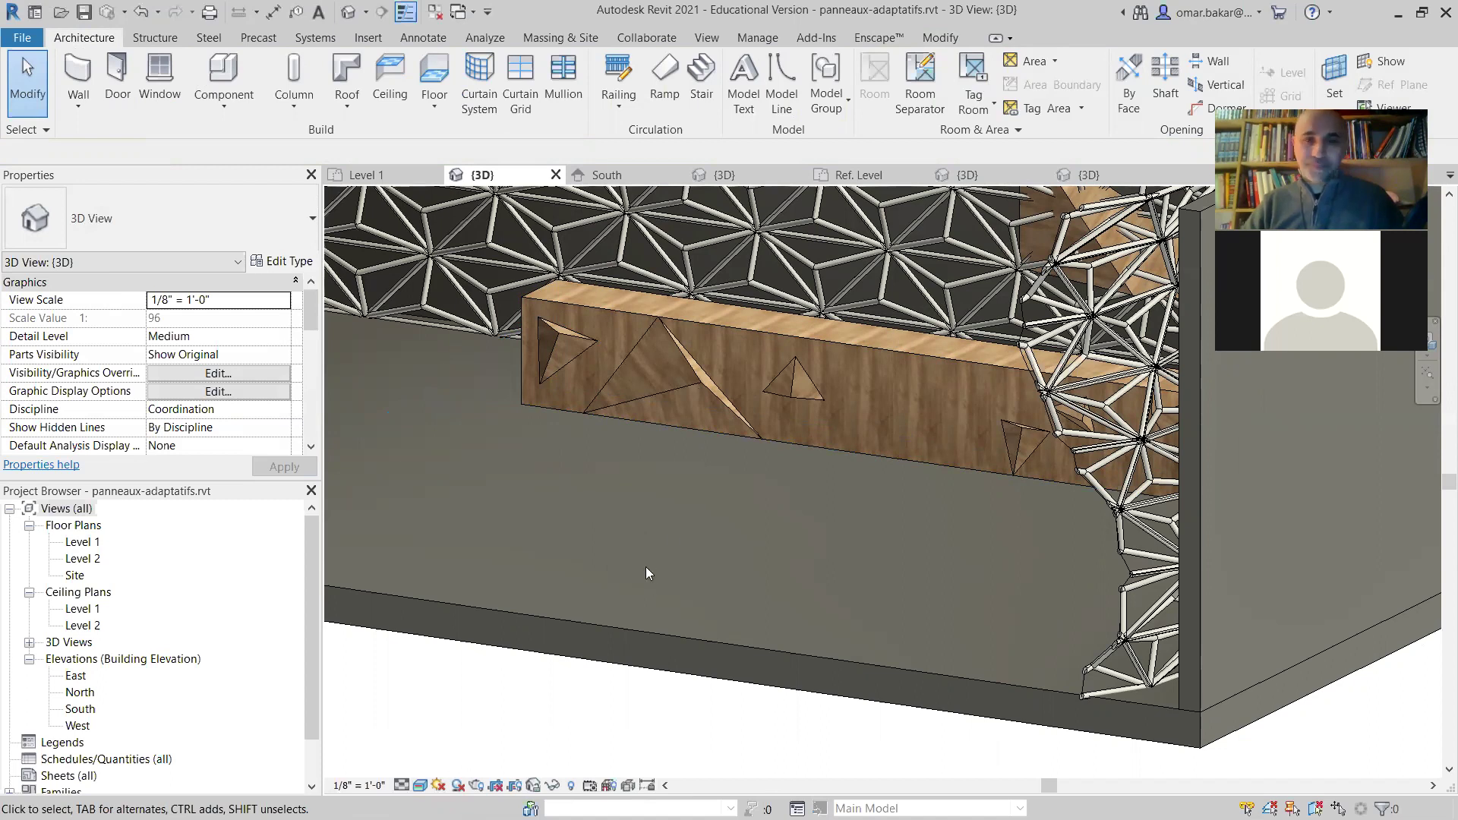
middle_click_drag(767, 570, 822, 548, "shift")
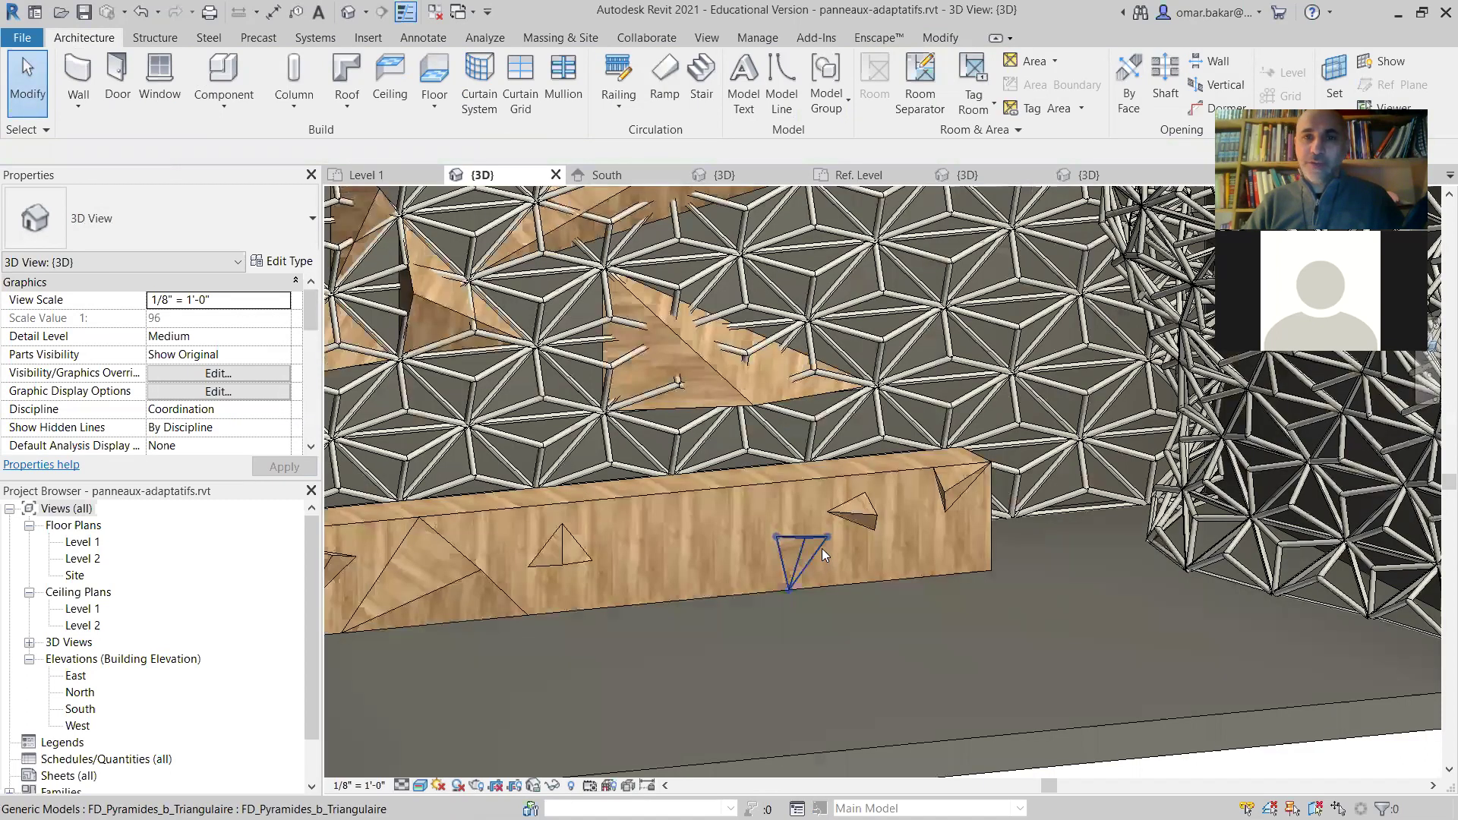
scroll(822, 548, "down", 3)
scroll(812, 588, "down", 2)
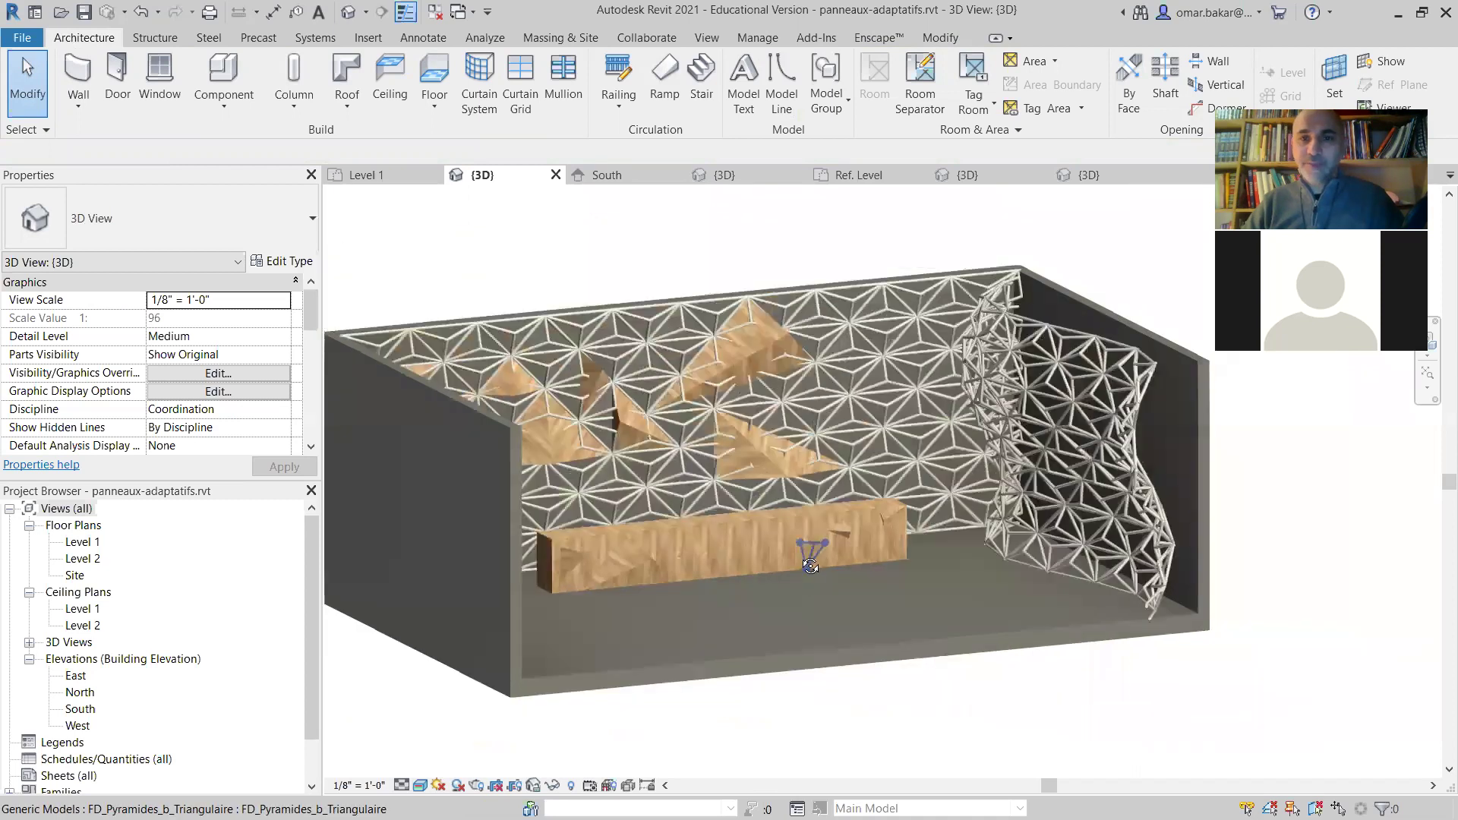
middle_click_drag(814, 541, 815, 548, "shift")
middle_click_drag(594, 545, 563, 535, "shift")
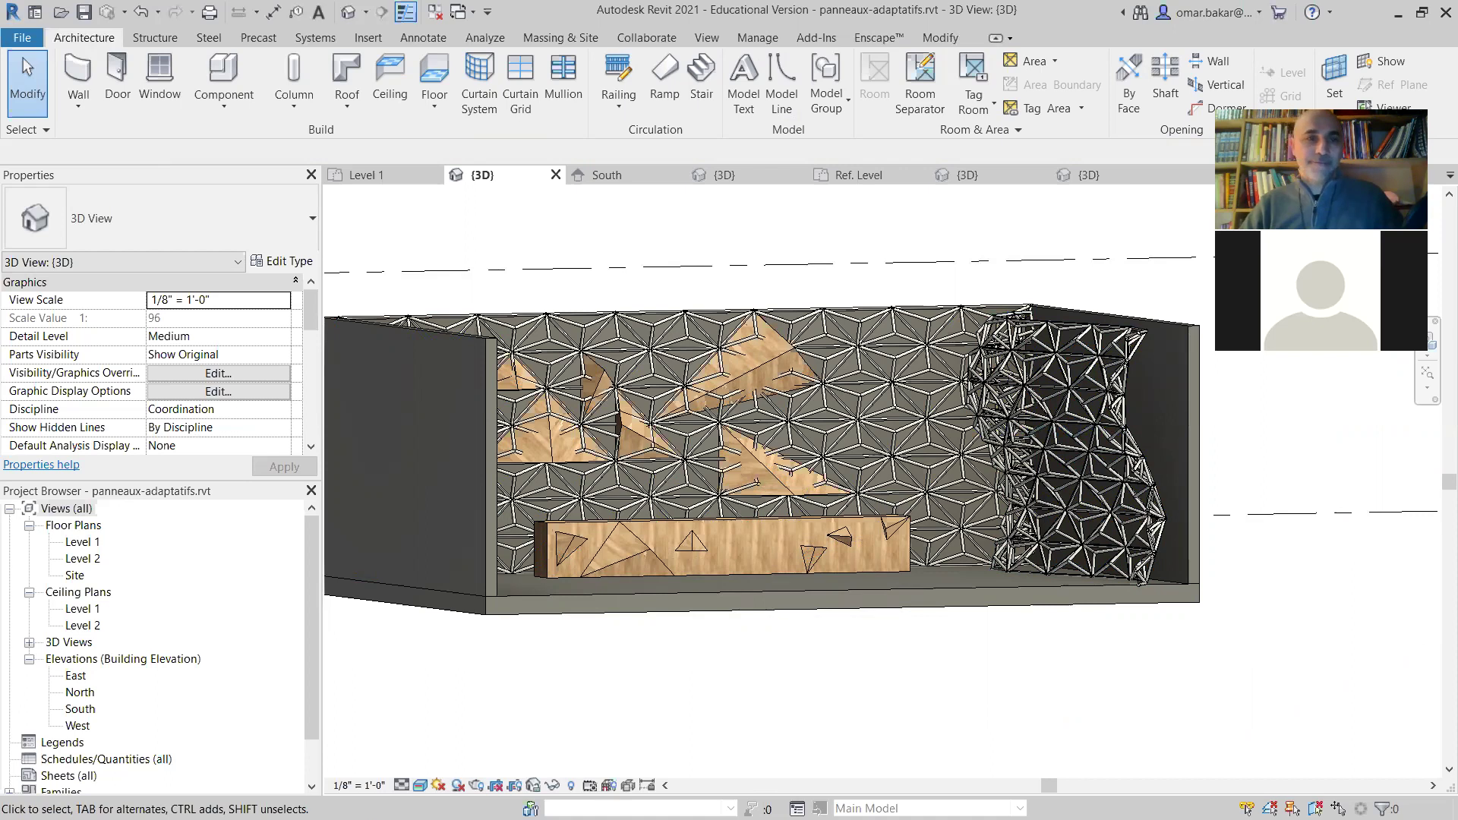
Switch to the Enscape rendering of panneaux-adaptatifs and maximize its window
key("alt+Tab")
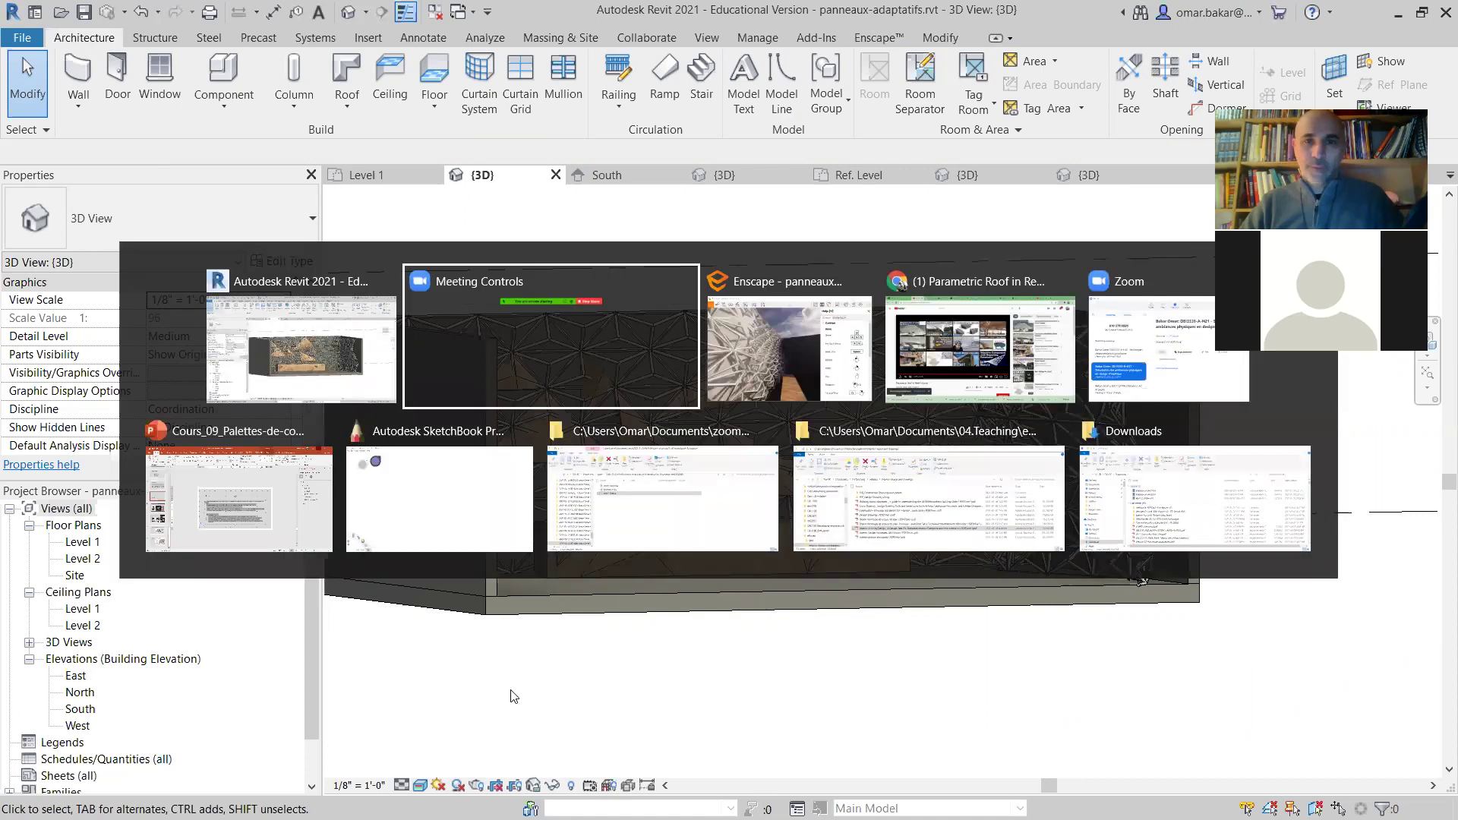
left_click(803, 369)
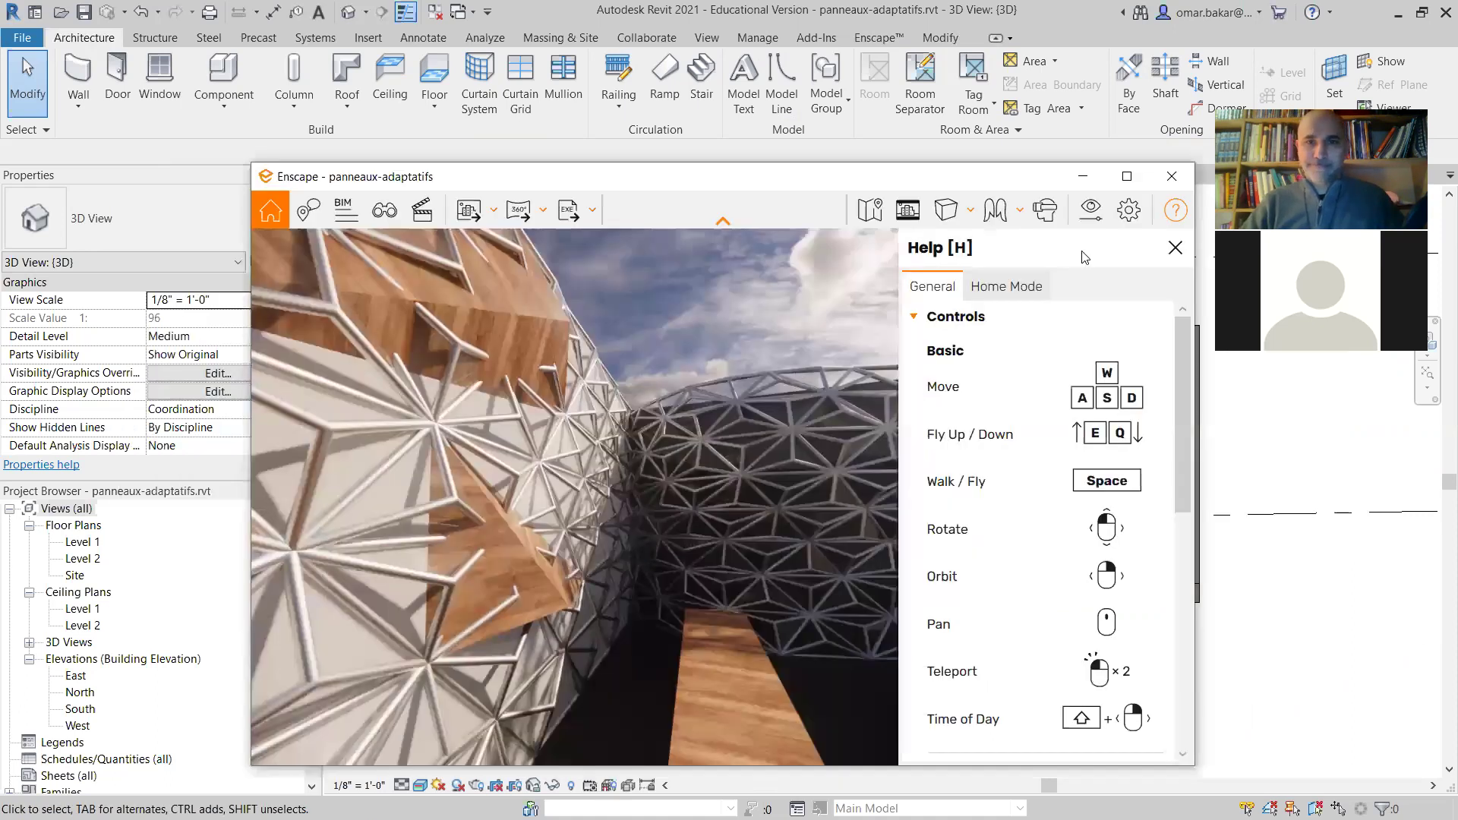
left_click(1126, 177)
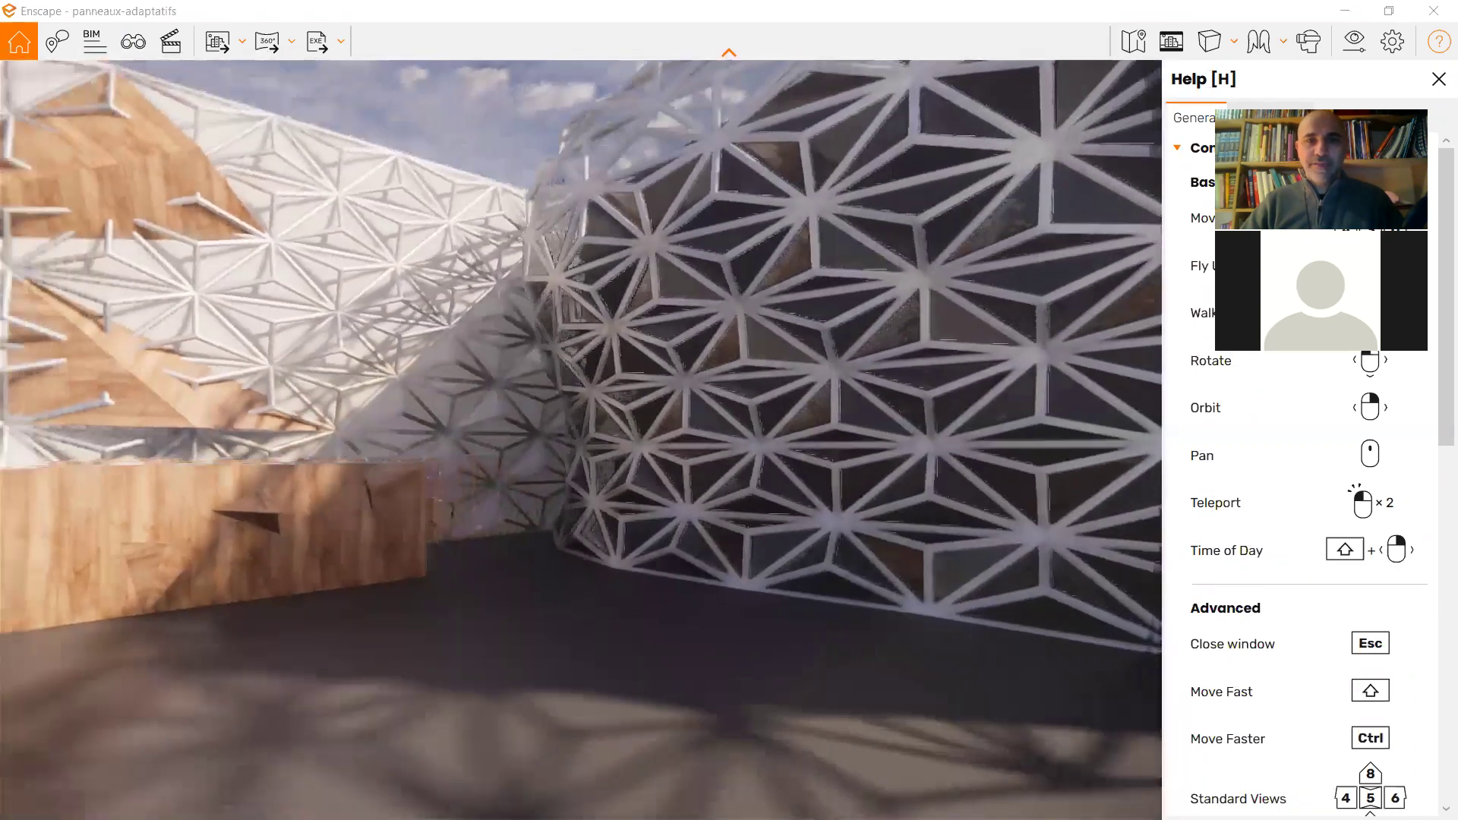
Examine the rendered room around the wavy panel wall, the patterned back wall with wooden pyramids and the wooden counter
right_click_drag(767, 524, 699, 576)
right_click_drag(603, 407, 658, 445)
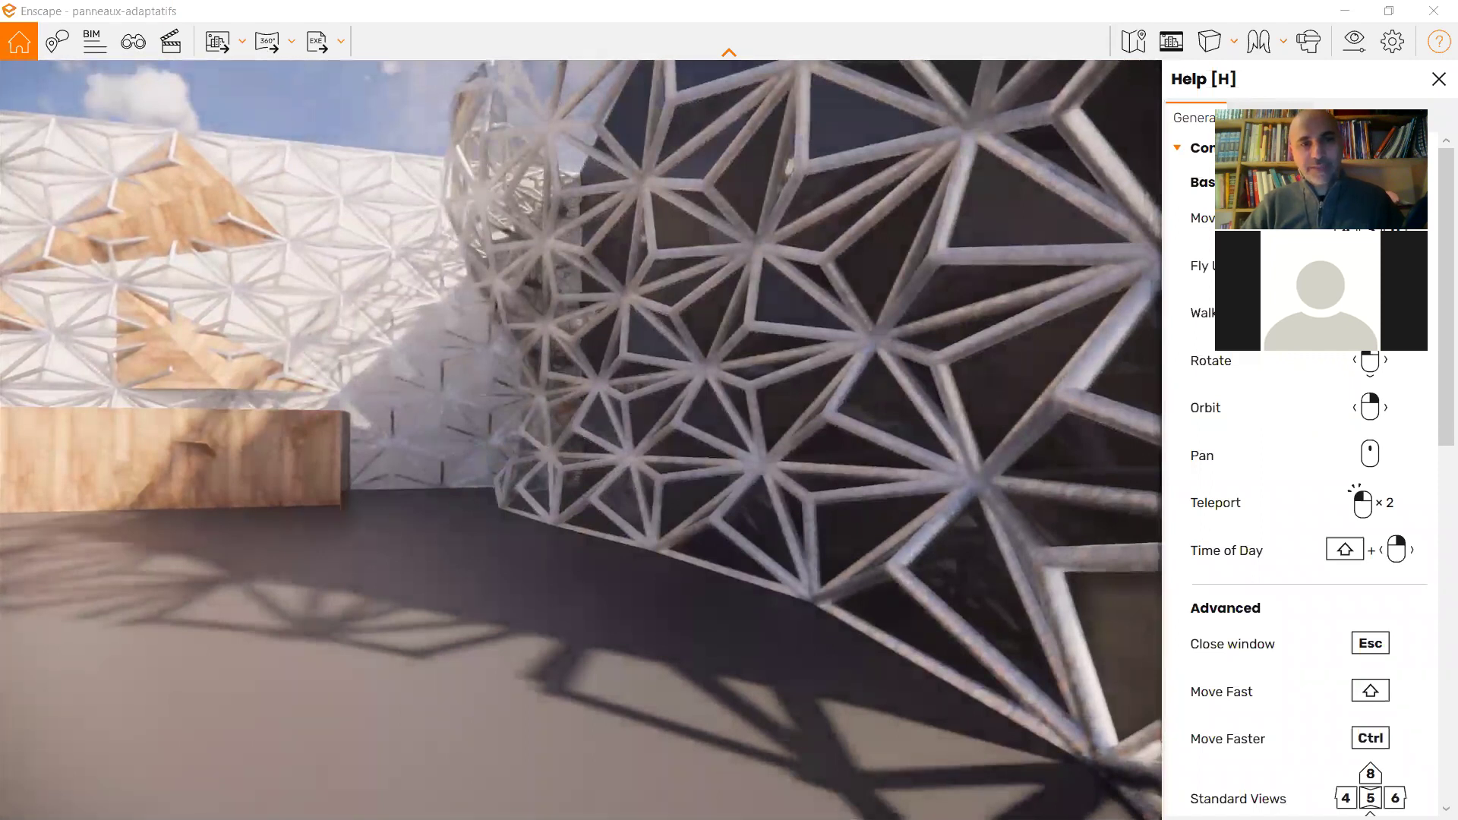
left_click_drag(630, 450, 546, 443)
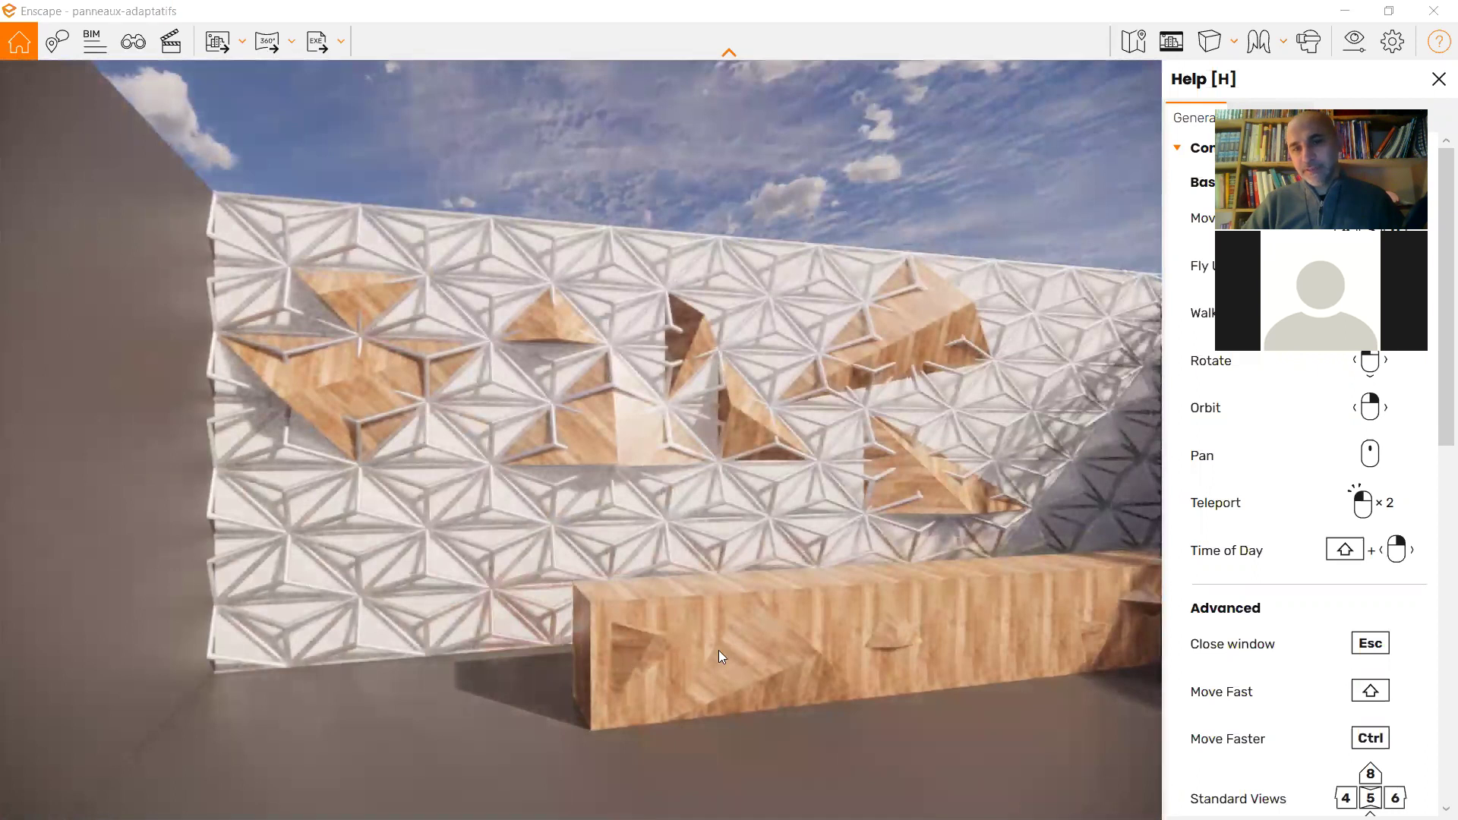
middle_click_drag(1054, 671, 971, 645)
scroll(964, 646, "down", 3)
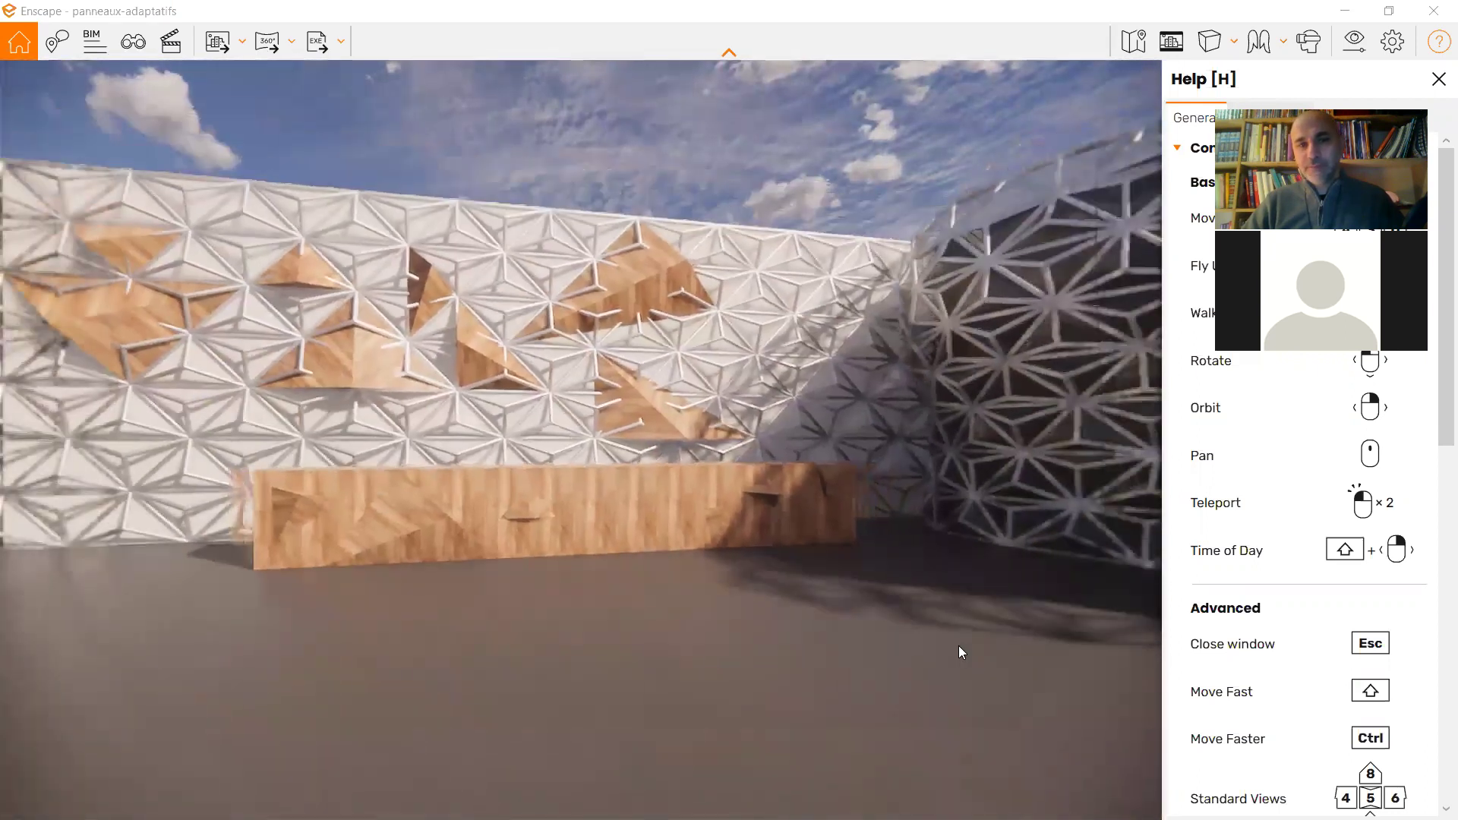
right_click_drag(732, 656, 792, 656)
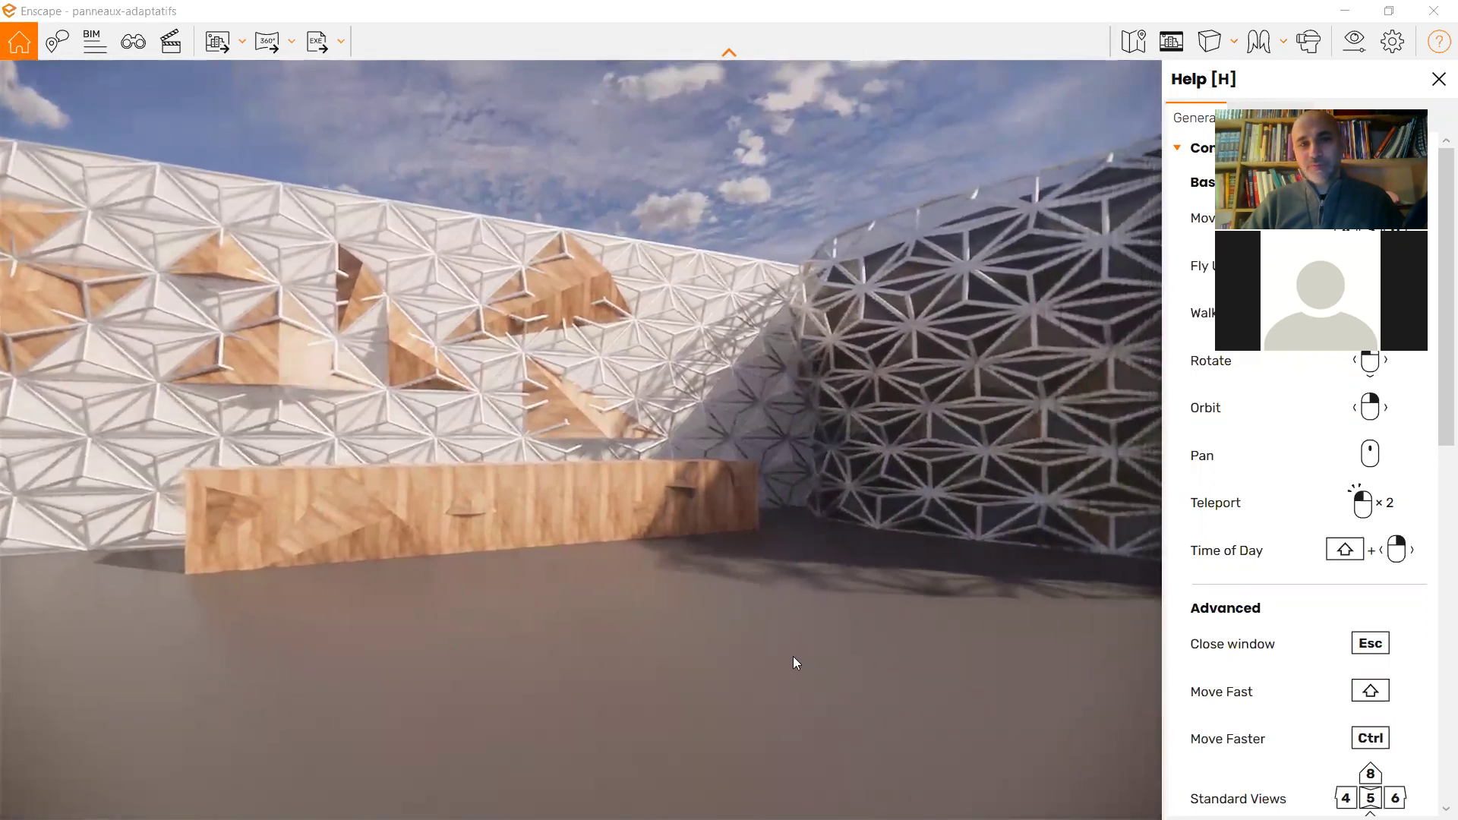
scroll(792, 656, "down", 2)
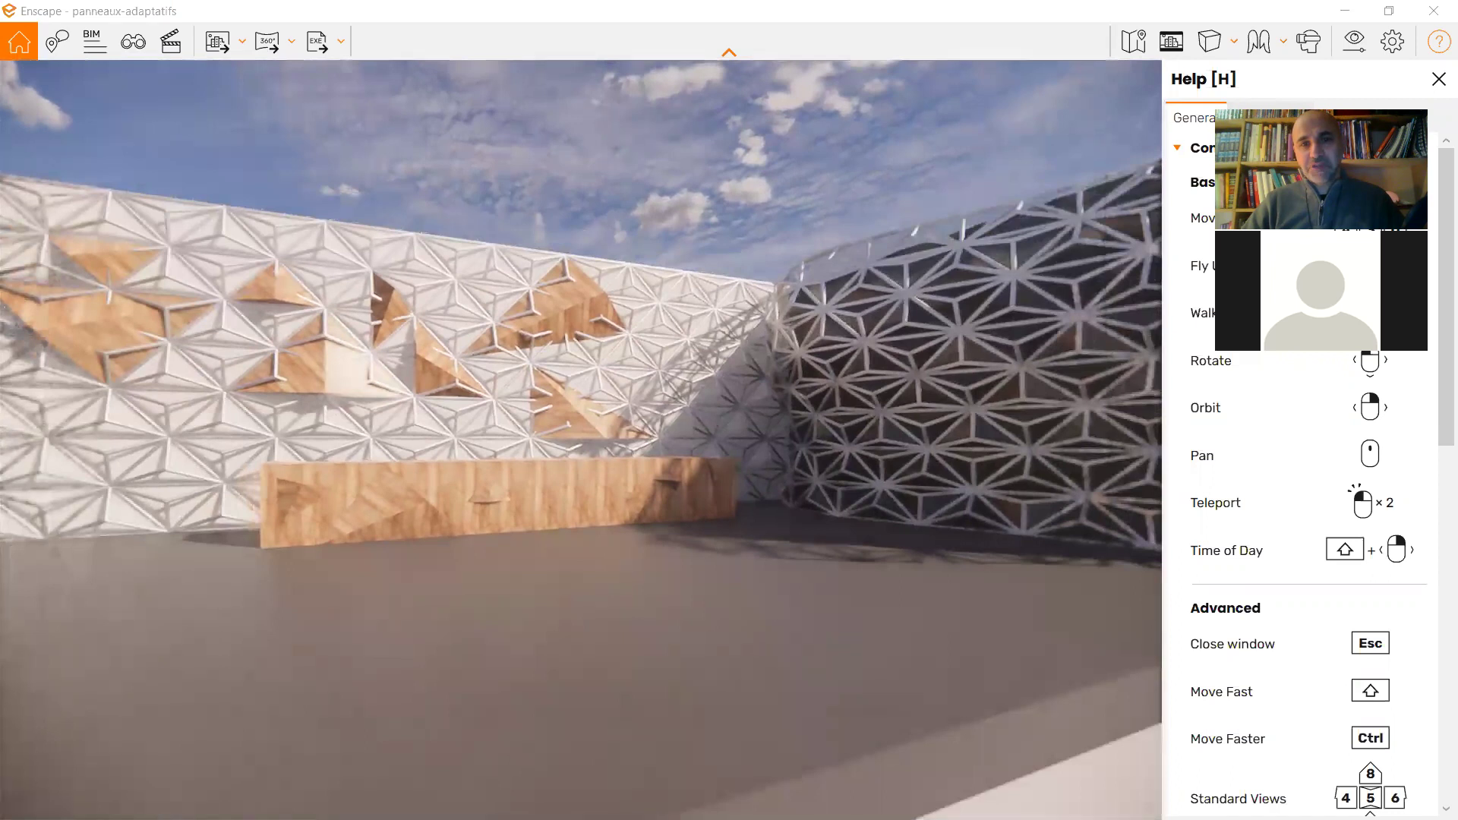
mouse_move(793, 656)
middle_mouse_down()
mouse_move(539, 700)
mouse_move(759, 676)
mouse_move(766, 653)
middle_mouse_up()
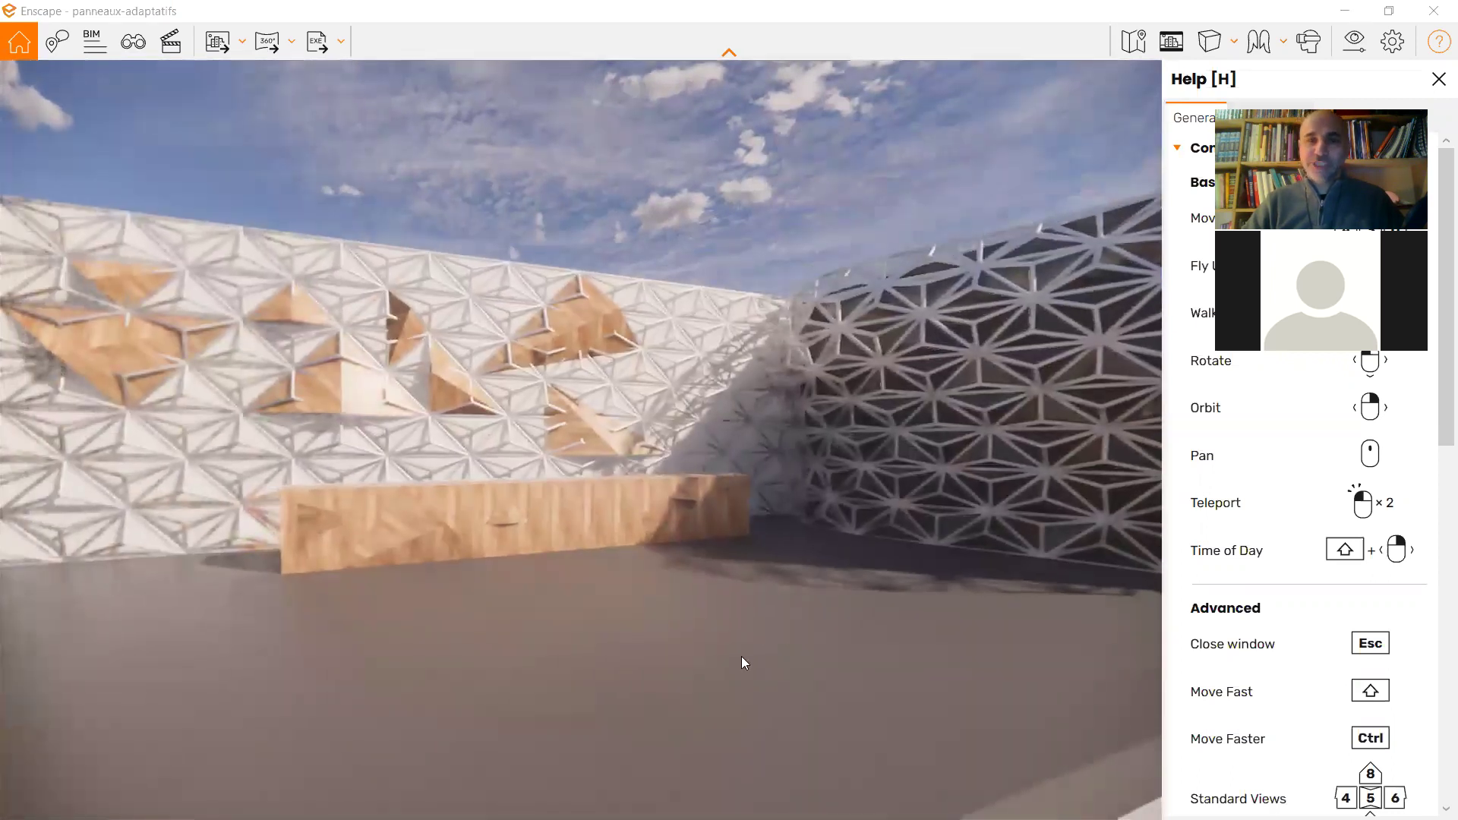